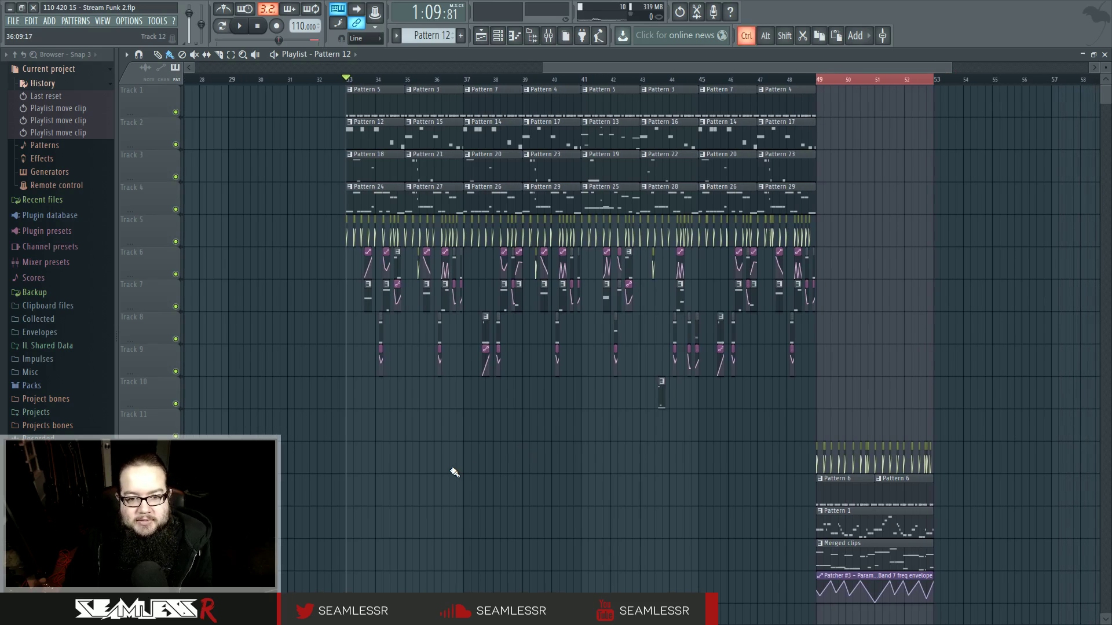
scroll(456, 472, "left", 6)
scroll(636, 489, "right", 12)
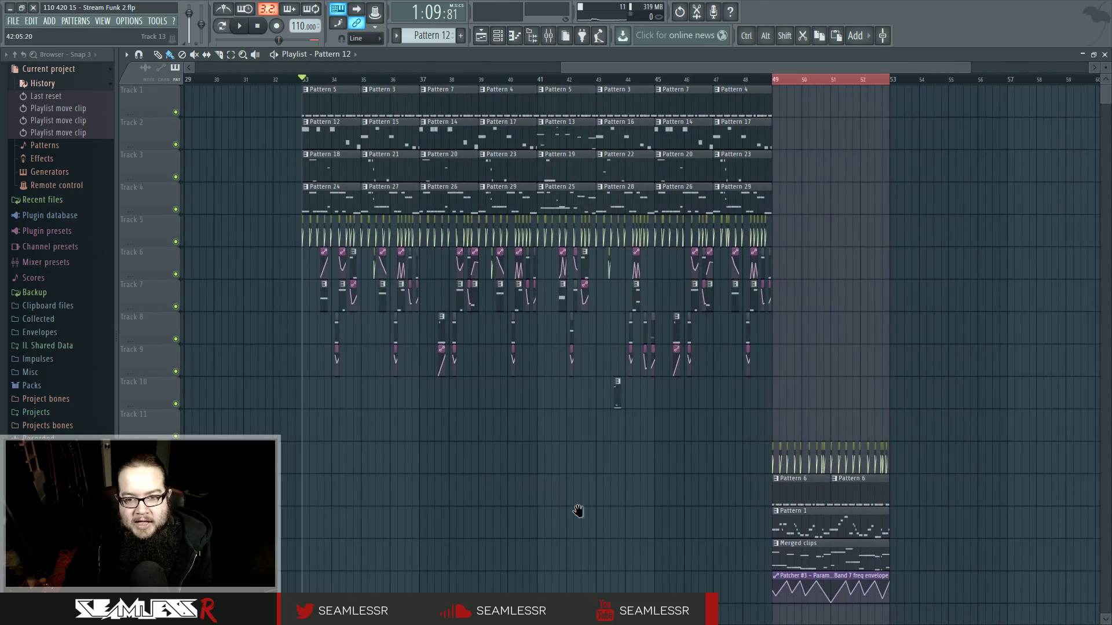
scroll(483, 524, "left", 1)
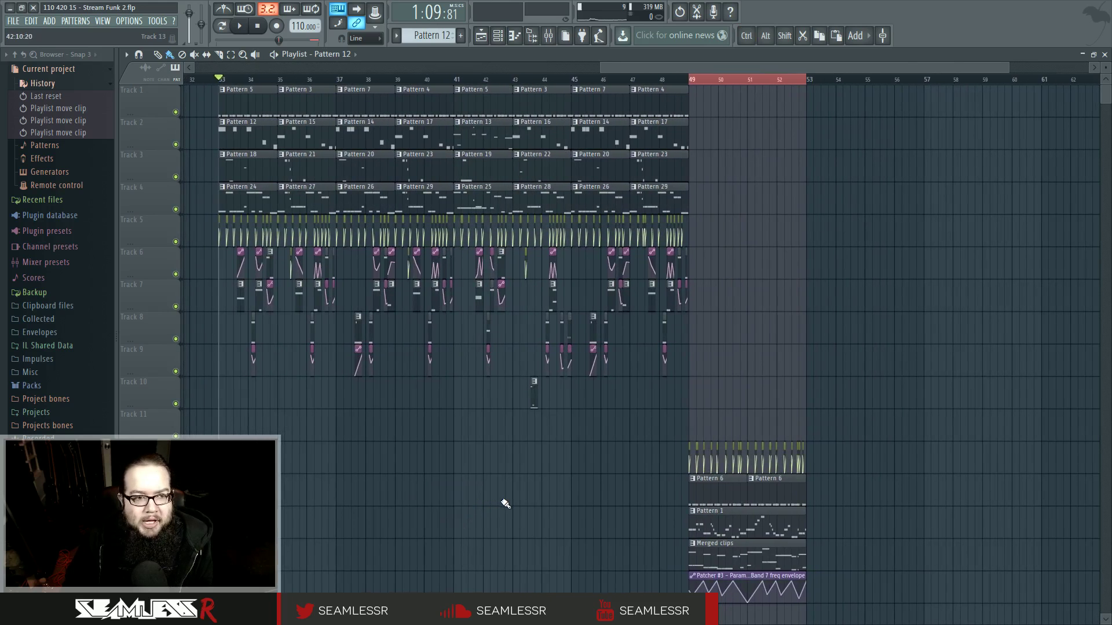
left_click(550, 36)
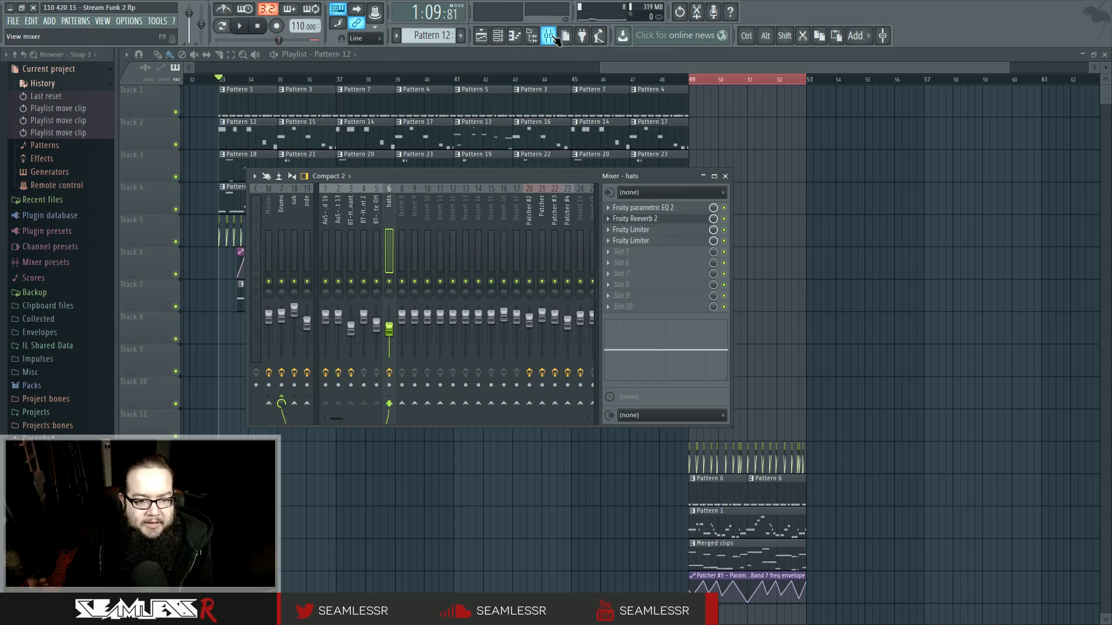
left_click(555, 37)
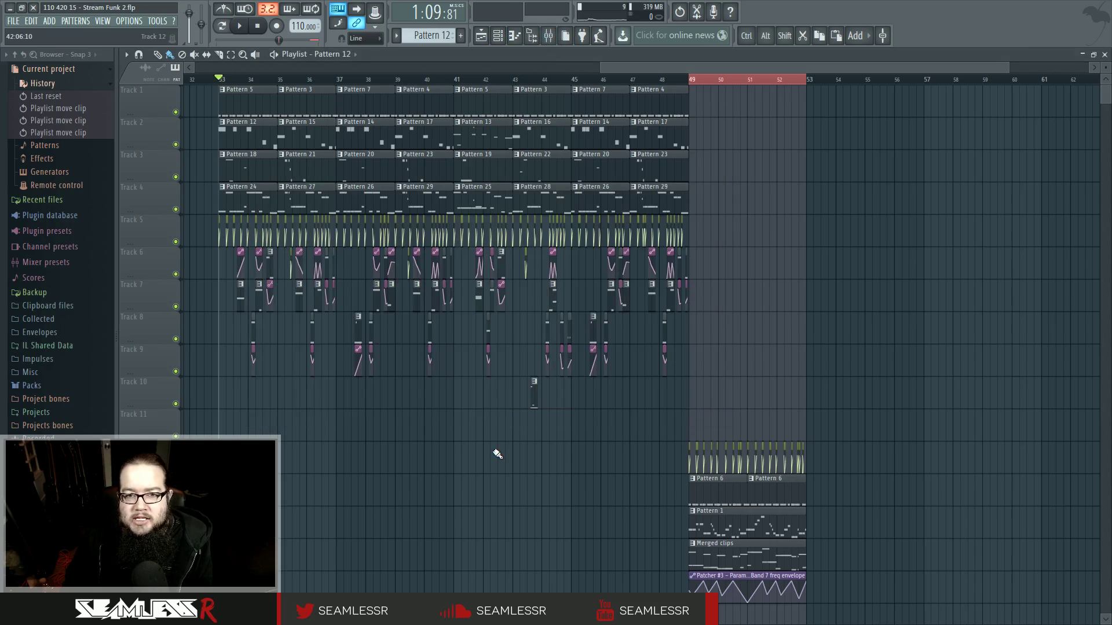
Play back the arrangement from bar 33 into bar 52 and stop playback
key("space")
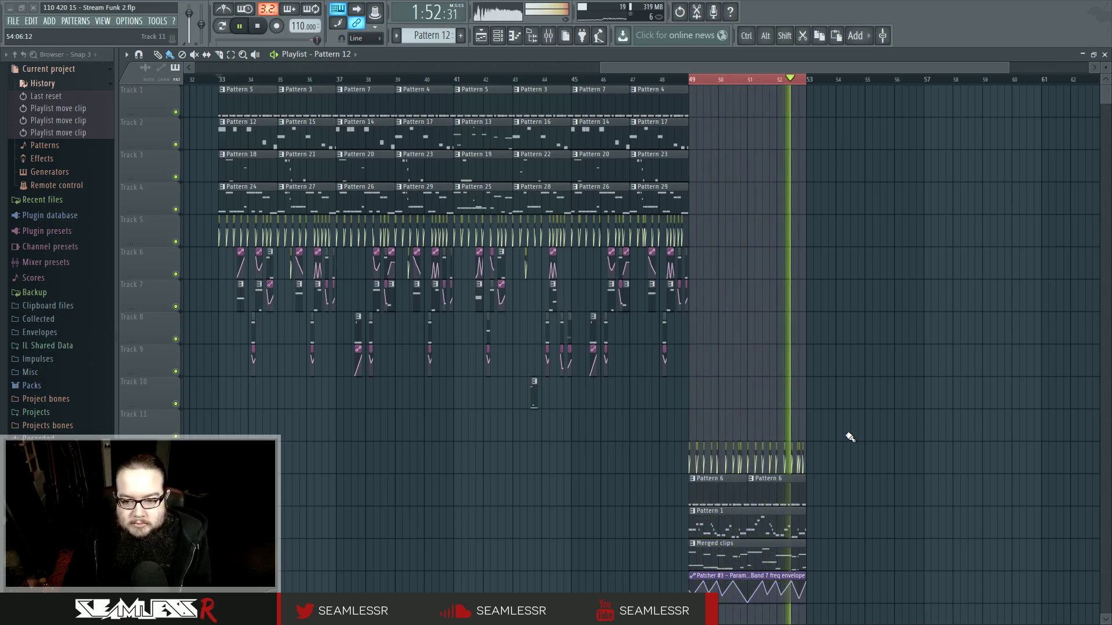
key("space")
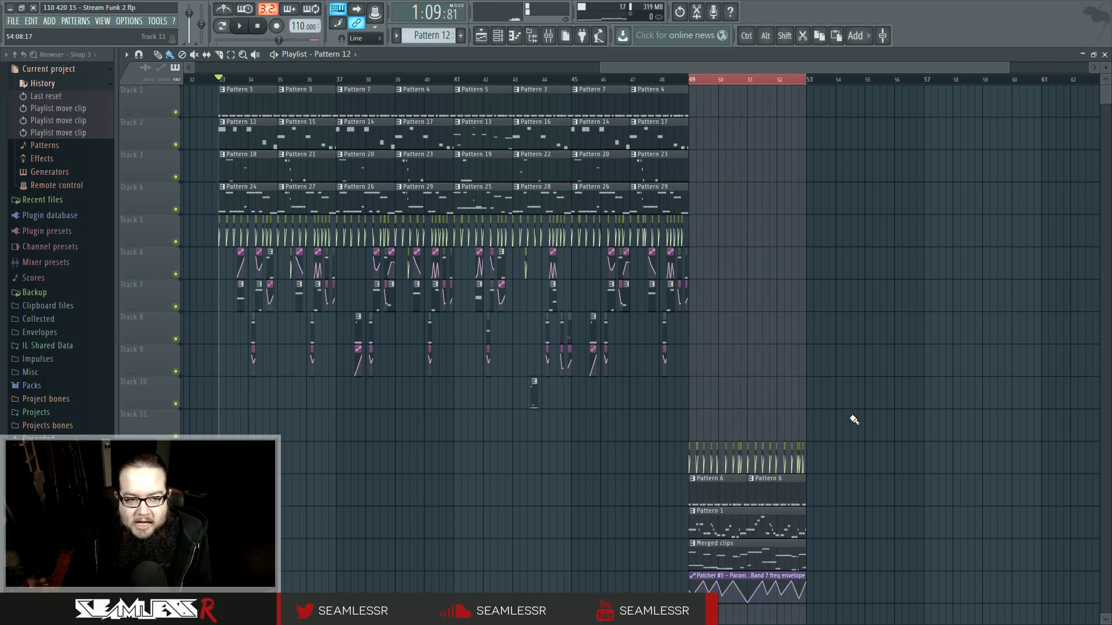
scroll(665, 410, "left", 5)
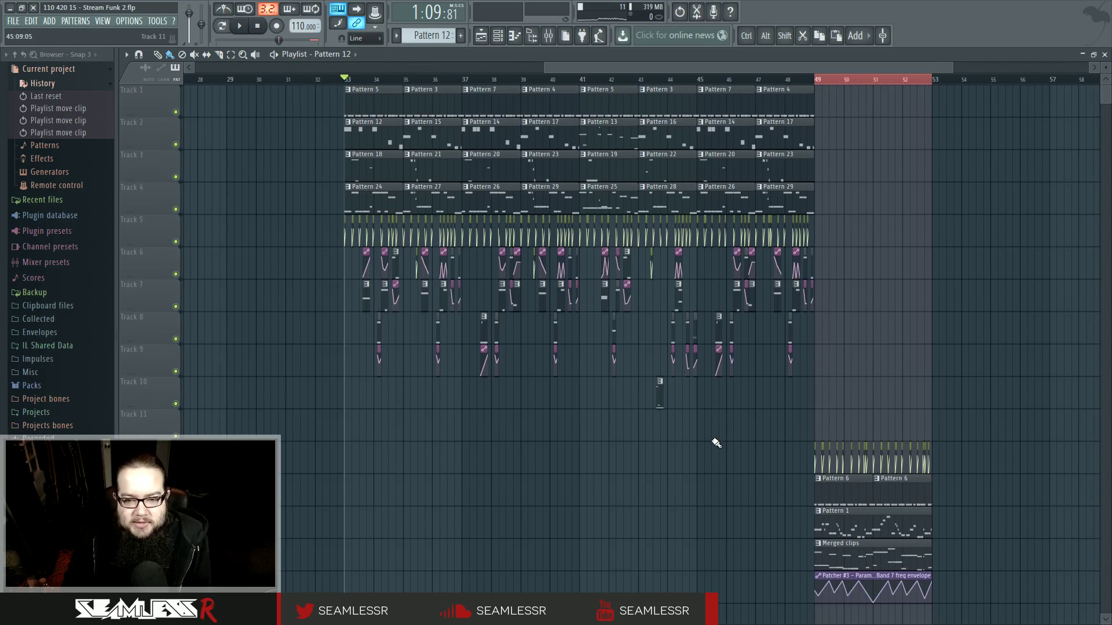
left_click_drag(789, 443, 970, 589)
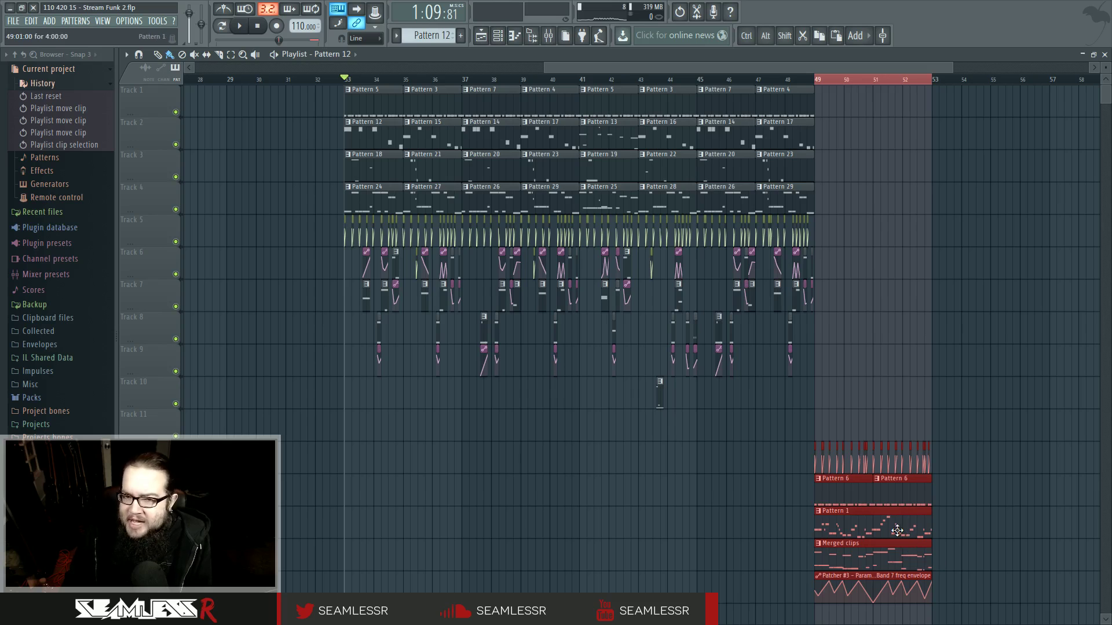
left_click(848, 412)
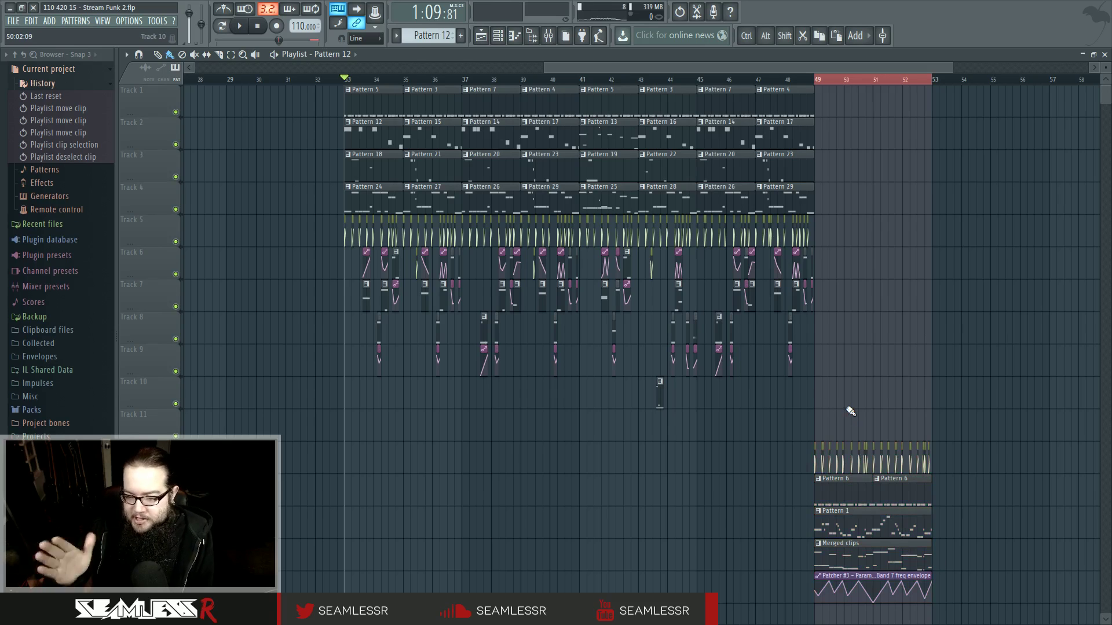
Place a copy of Pattern 12 at bar 29 on Track 2, audition it alone, and remove it
left_click(371, 137)
left_click_drag(248, 137, 233, 136)
left_click(230, 81)
key("space")
left_click(291, 211, "ctrl")
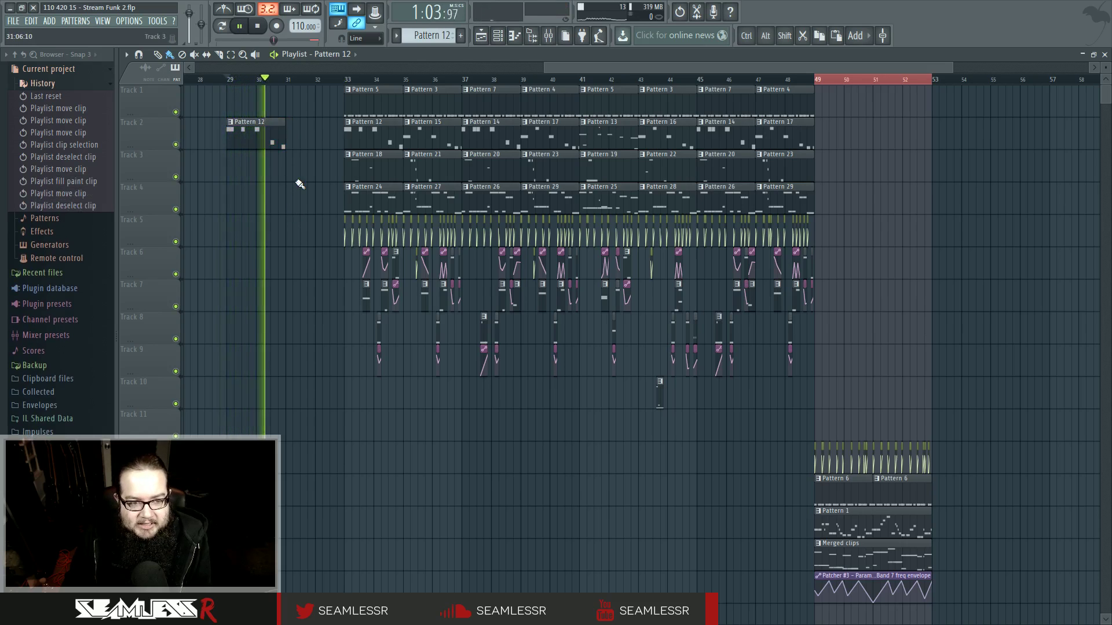
key("space")
right_click(275, 143)
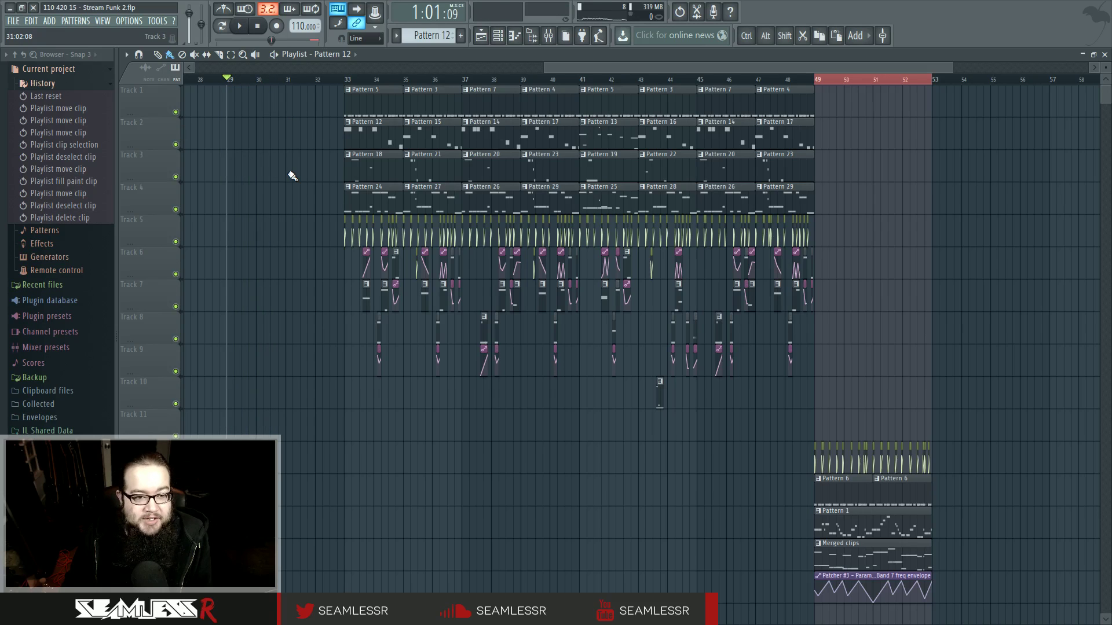
Clear the Pattern 12 clip selection and collapse the Current project folder in the browser
left_click(356, 142)
left_click(356, 142, "ctrl")
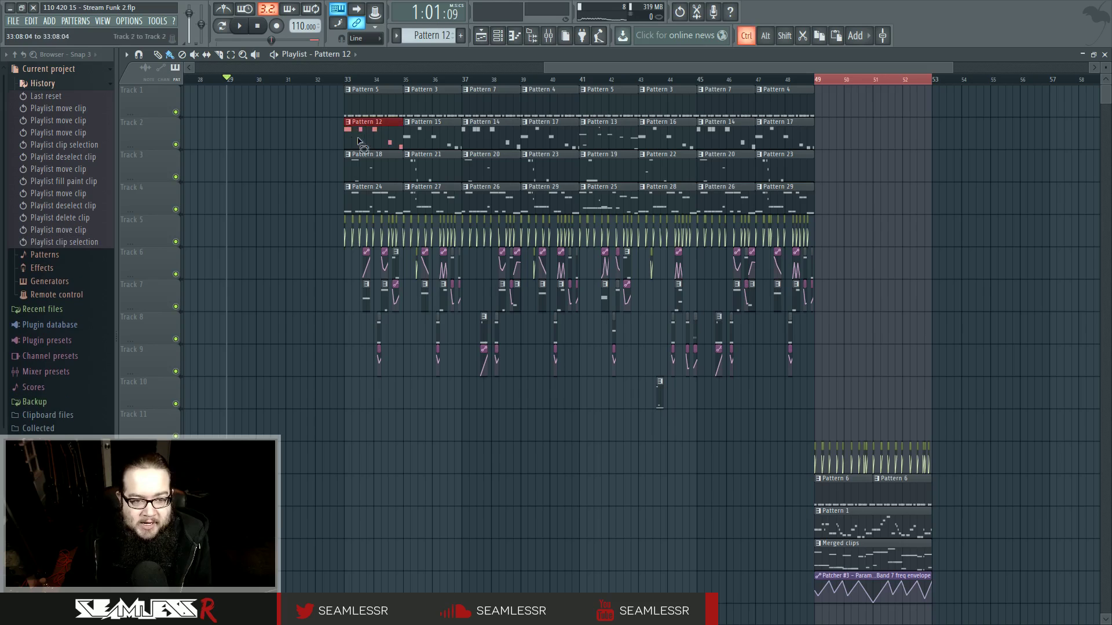
left_click(79, 69)
left_click(266, 237, "ctrl")
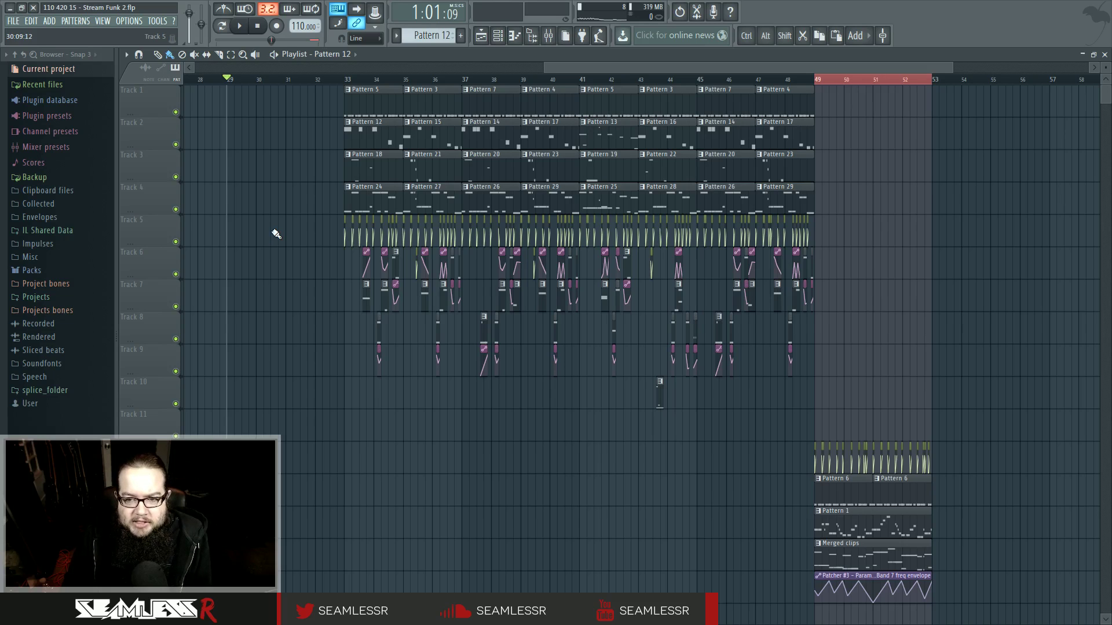
Move all clips in bars 49 to 52 up two tracks so that the group starts on Track 10
left_click_drag(770, 441, 1007, 602)
left_click_drag(833, 488, 833, 420)
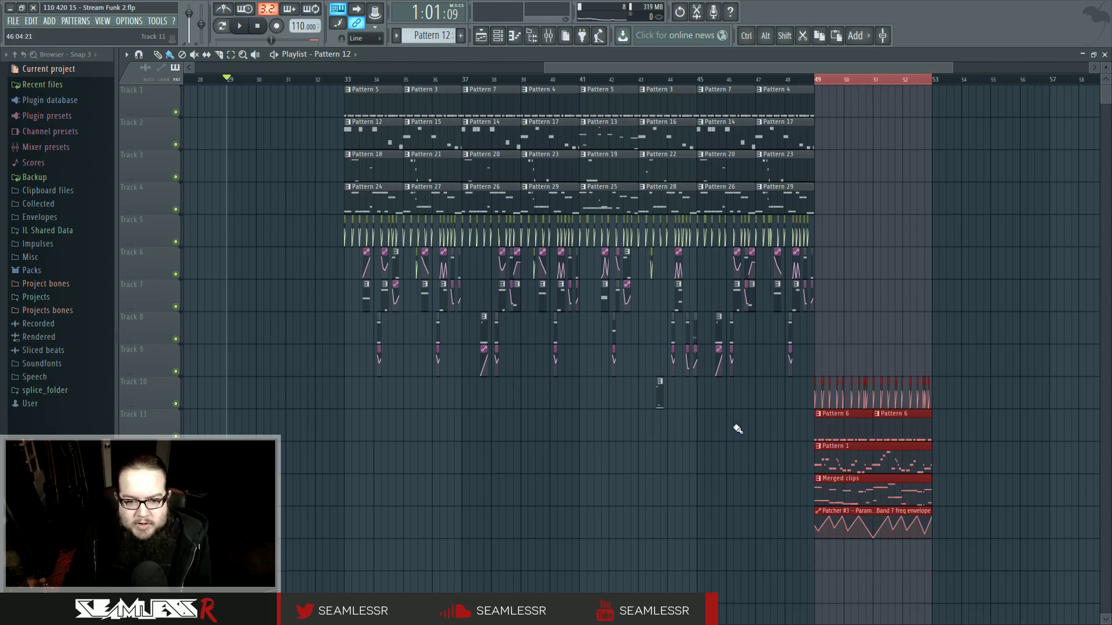
left_click(780, 426)
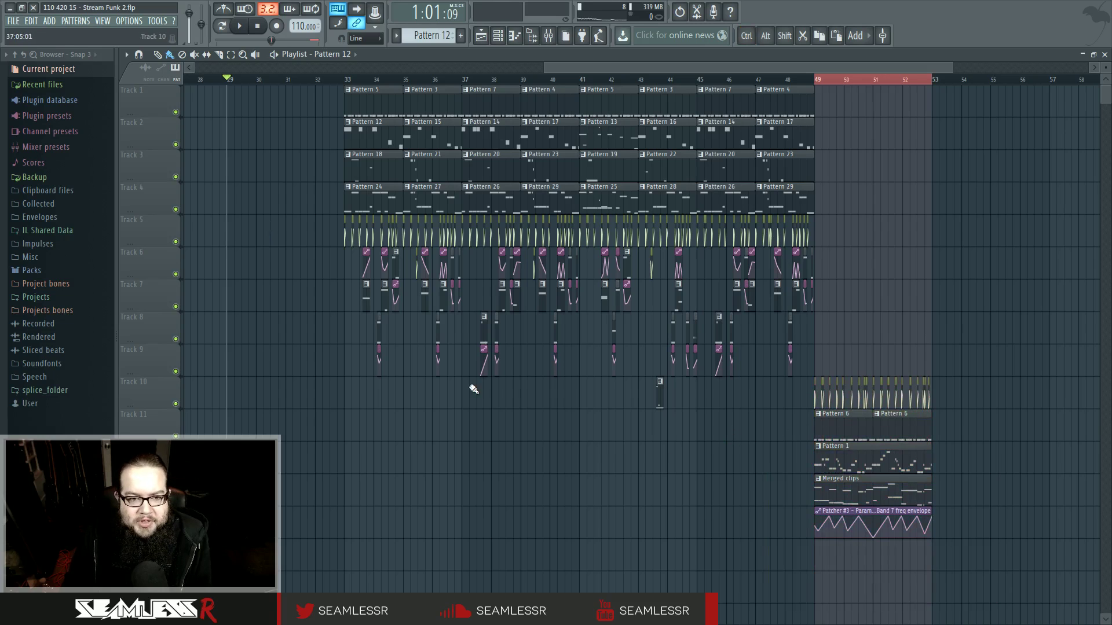
Open Pattern 5's kick notes in the piano roll and show the channel rack slightly higher over them
double_click(368, 101)
left_click(498, 36)
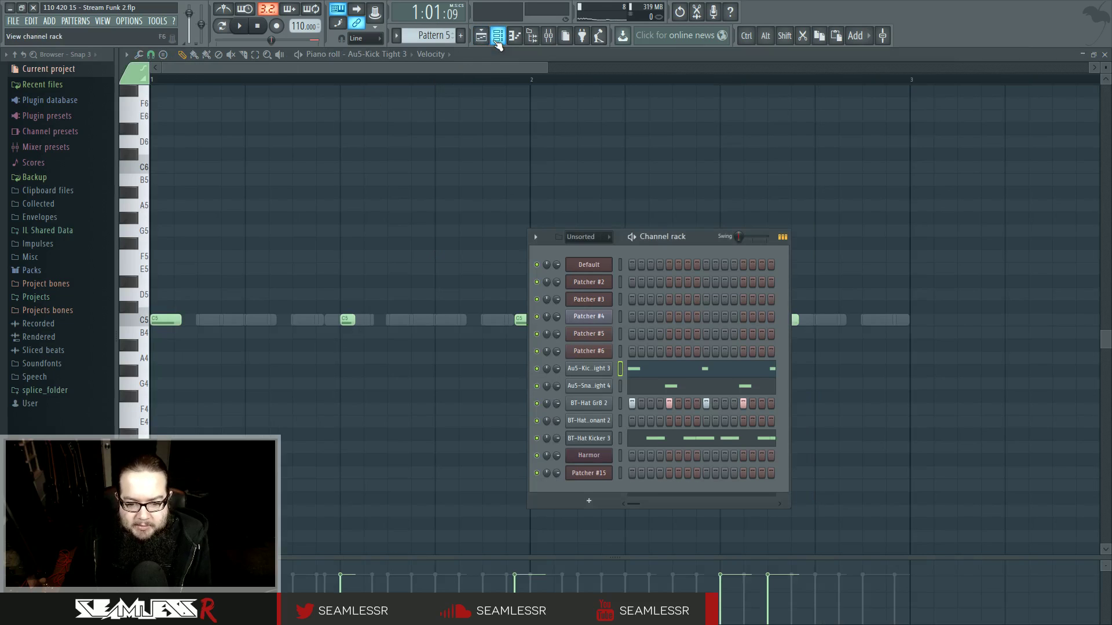
left_click_drag(707, 237, 697, 197)
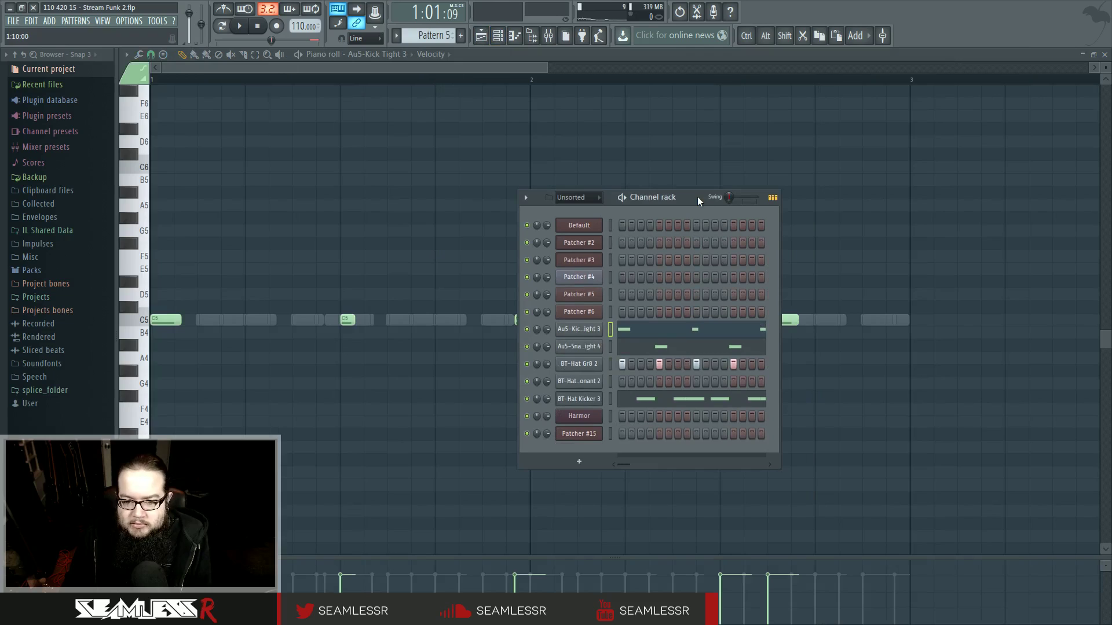
left_click(54, 22)
left_click(54, 21)
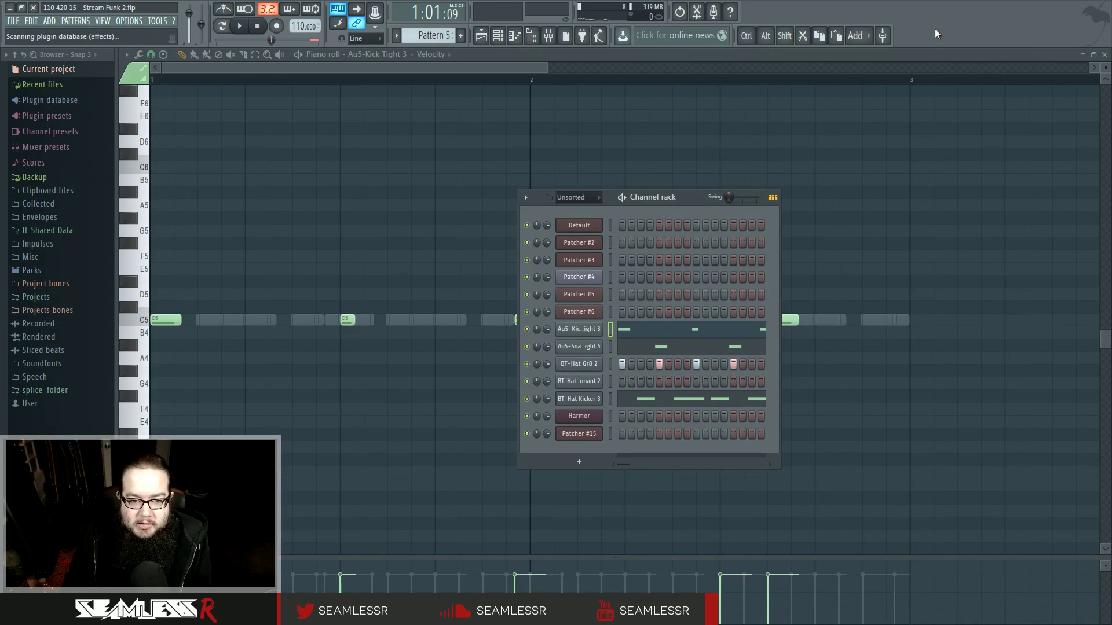
key("F8")
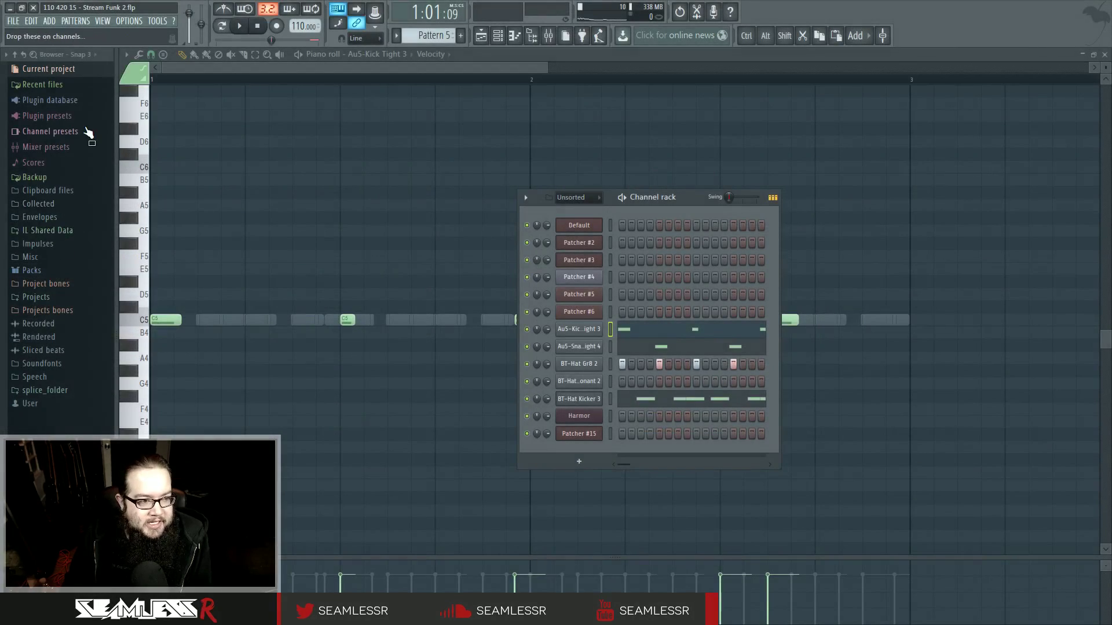
Look through the installed generator plugins in the plugin database, checking the VST, VST3 and New folders
left_click(87, 103)
left_click(83, 143)
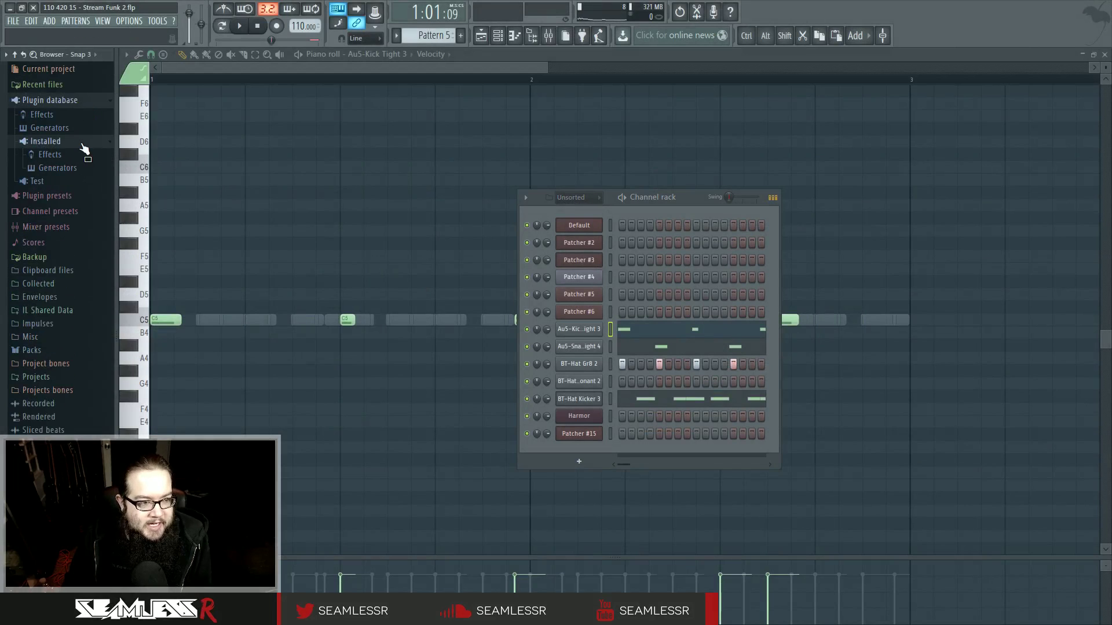
left_click(80, 169)
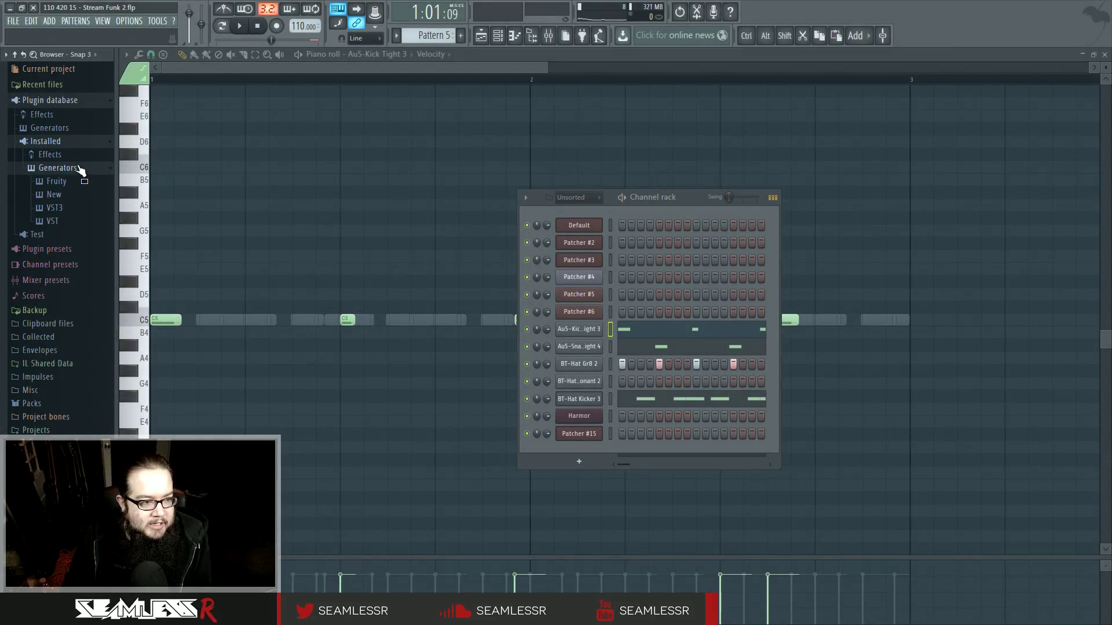
left_click(81, 223)
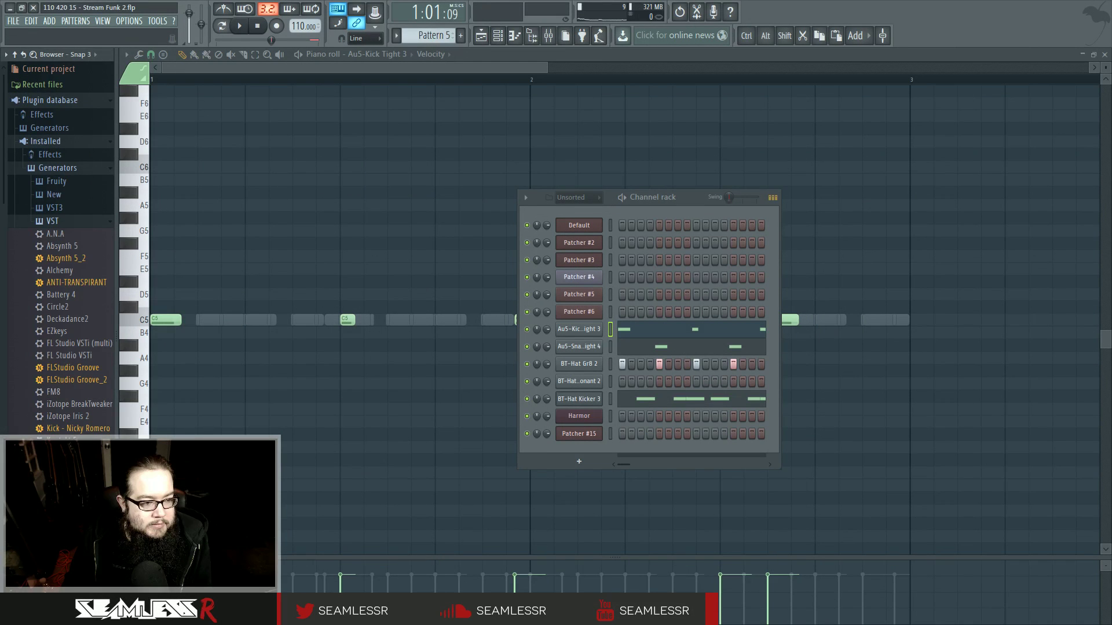
left_click(62, 210)
left_click(74, 210)
left_click(74, 197)
left_click(81, 198)
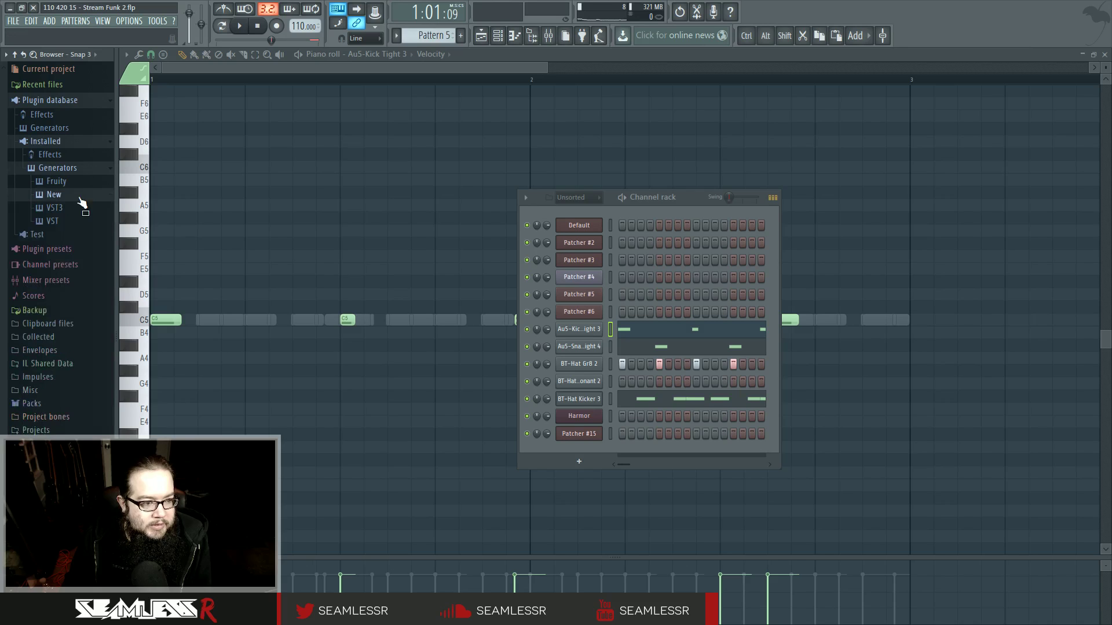
Look through the full list of installed VST effects in the plugin database
left_click(84, 169)
left_click(84, 157)
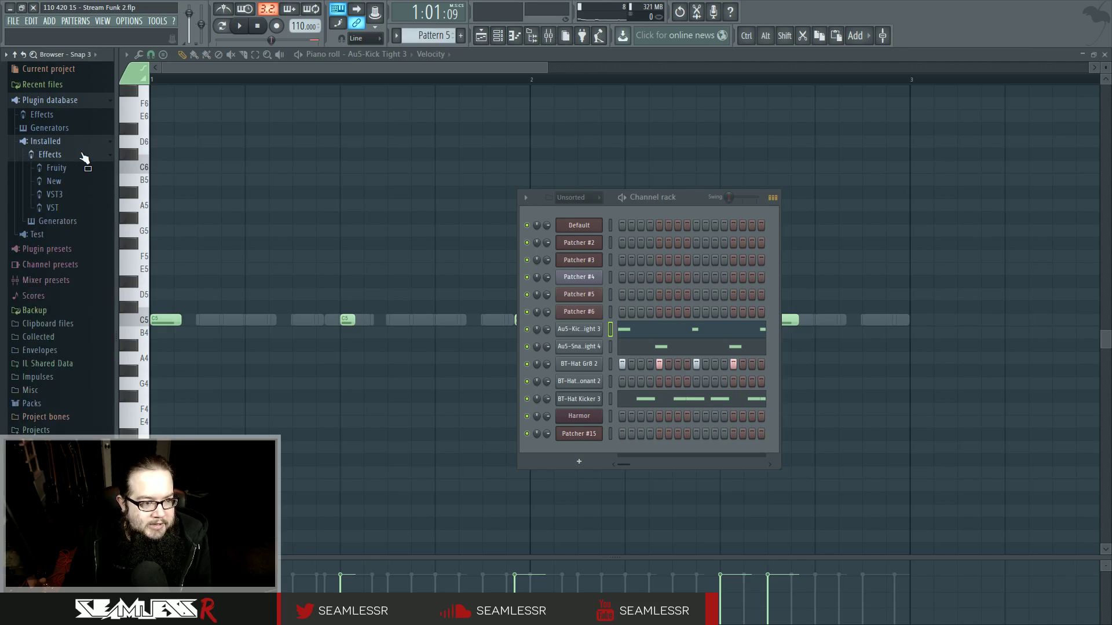
left_click(82, 208)
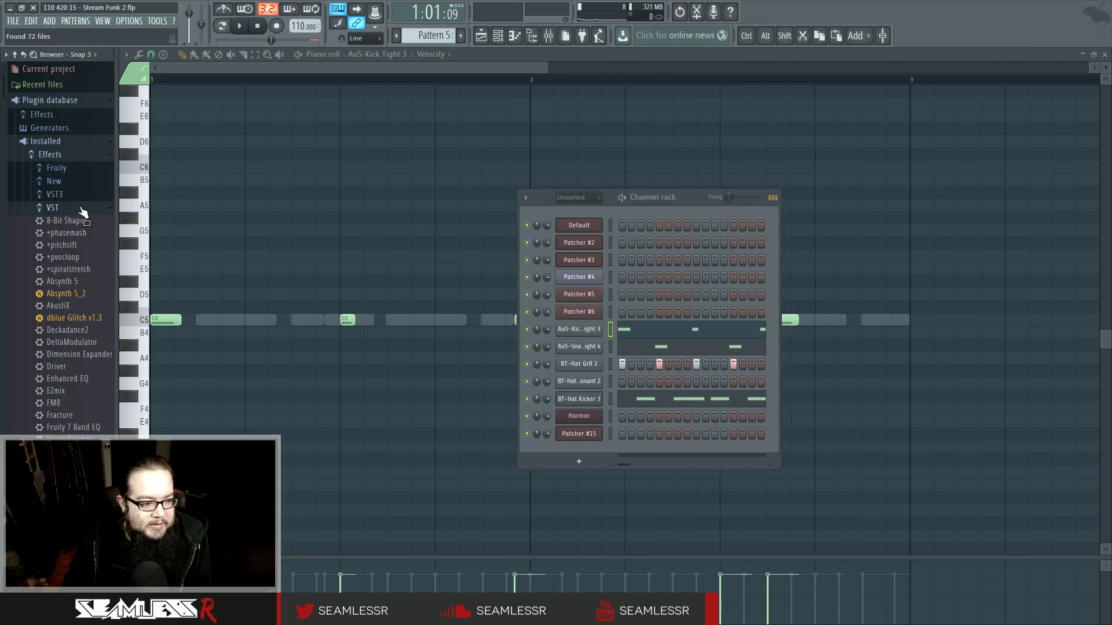
scroll(86, 266, "down", 8)
scroll(88, 272, "down", 4)
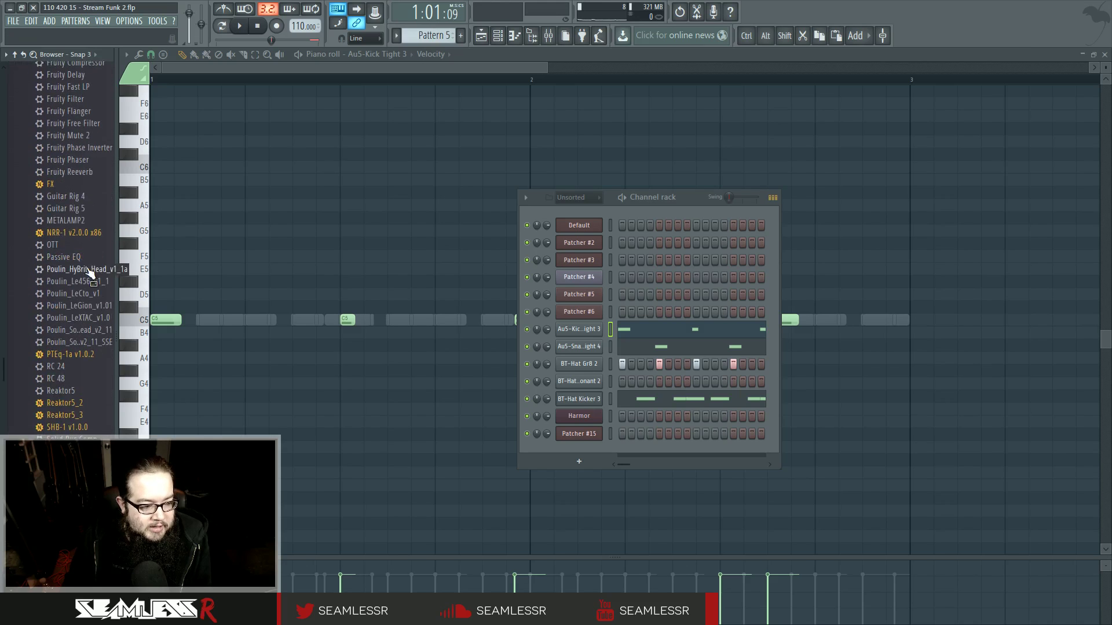
scroll(89, 273, "down", 4)
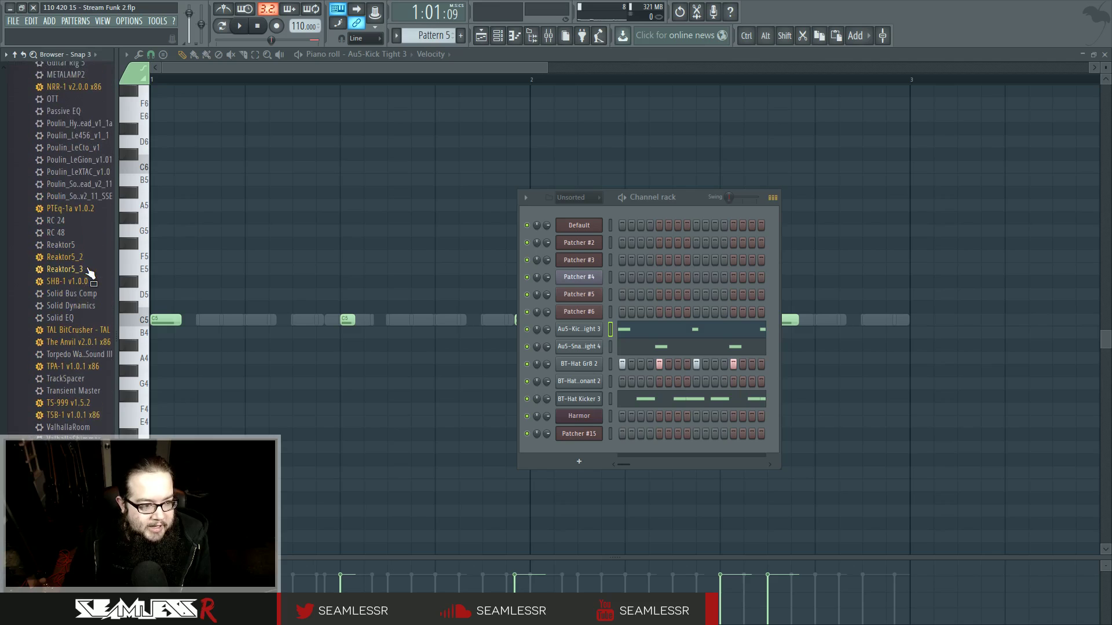
scroll(89, 275, "up", 20)
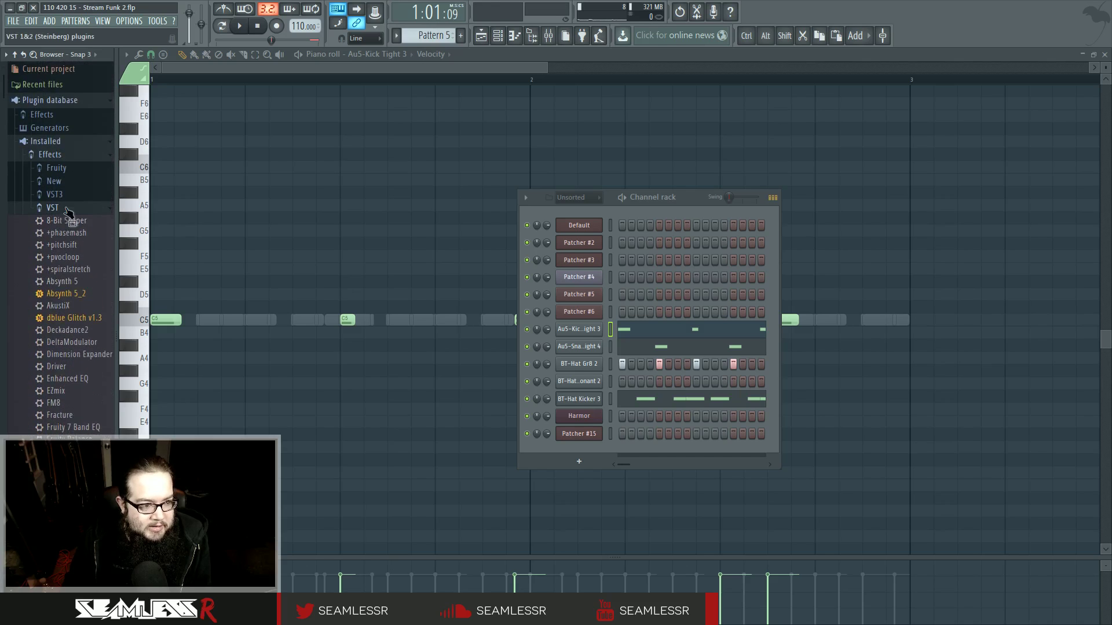
Check the installed VST generators again and collapse the Installed folder of the plugin database
left_click(67, 209)
left_click(73, 222)
left_click(76, 276)
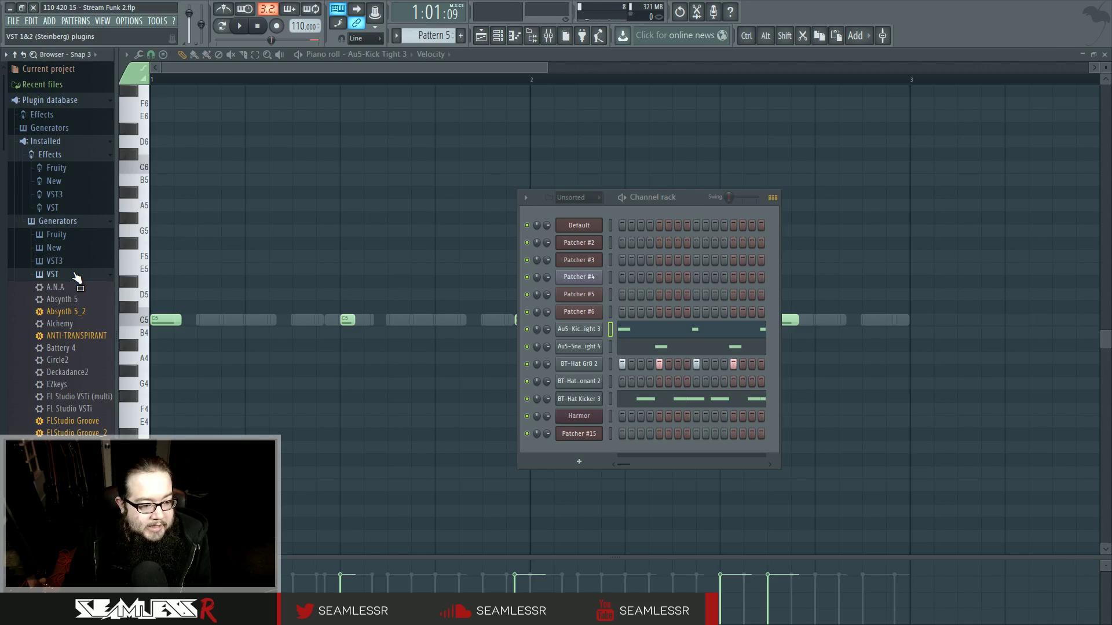
left_click(75, 275)
left_click(68, 223)
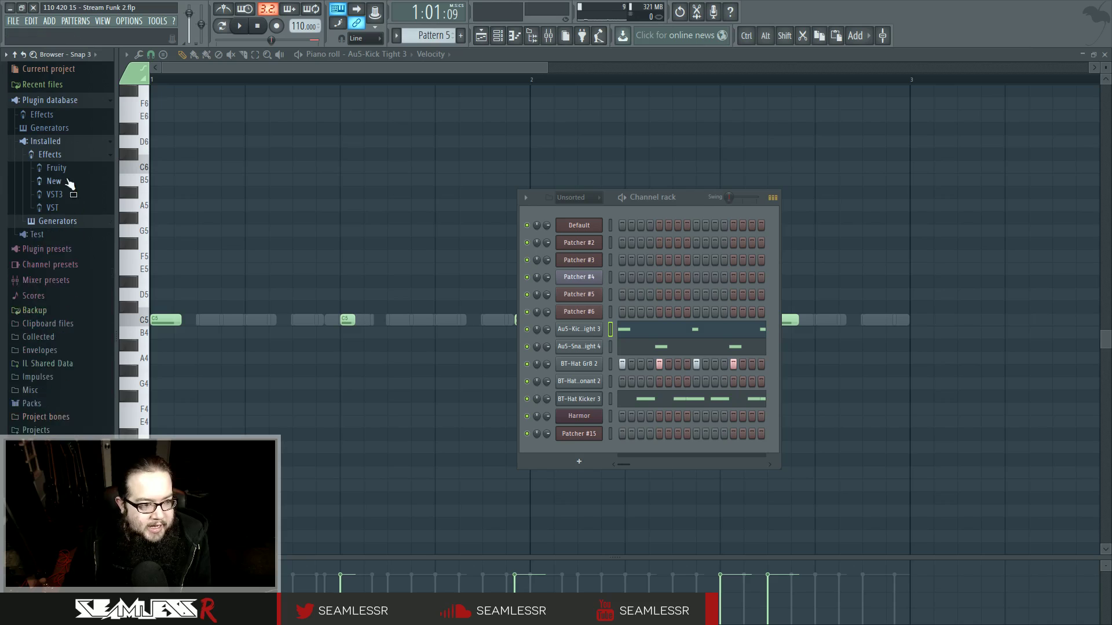
left_click(66, 156)
left_click(66, 143)
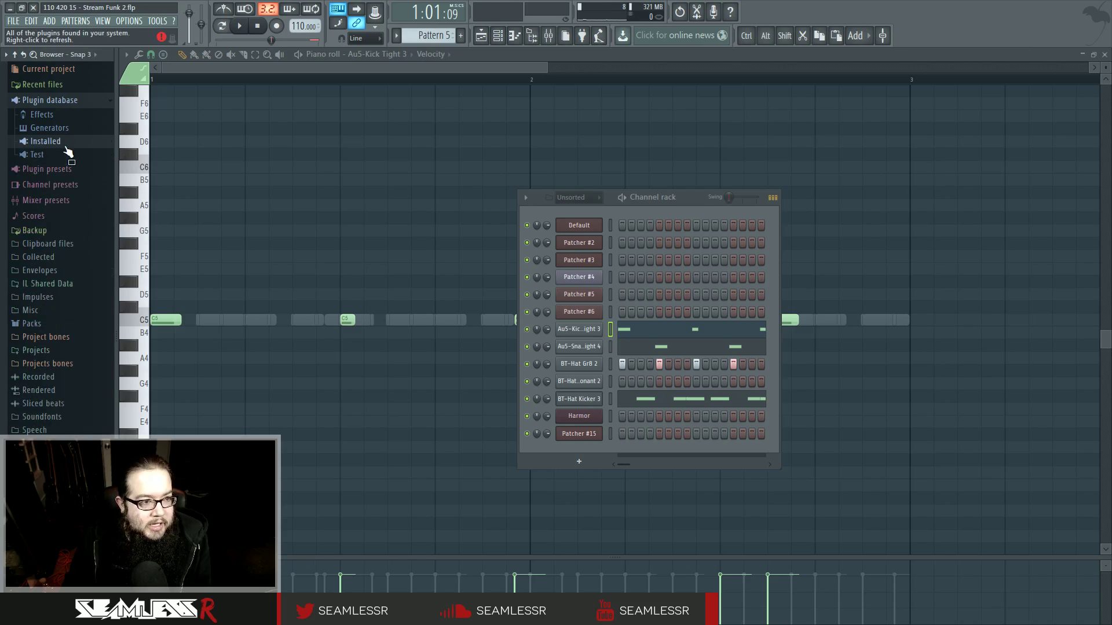
Open the Plugin Scanner from the Installed folder, turn off Verify plugins, and scan the plugin search paths
right_click(66, 146)
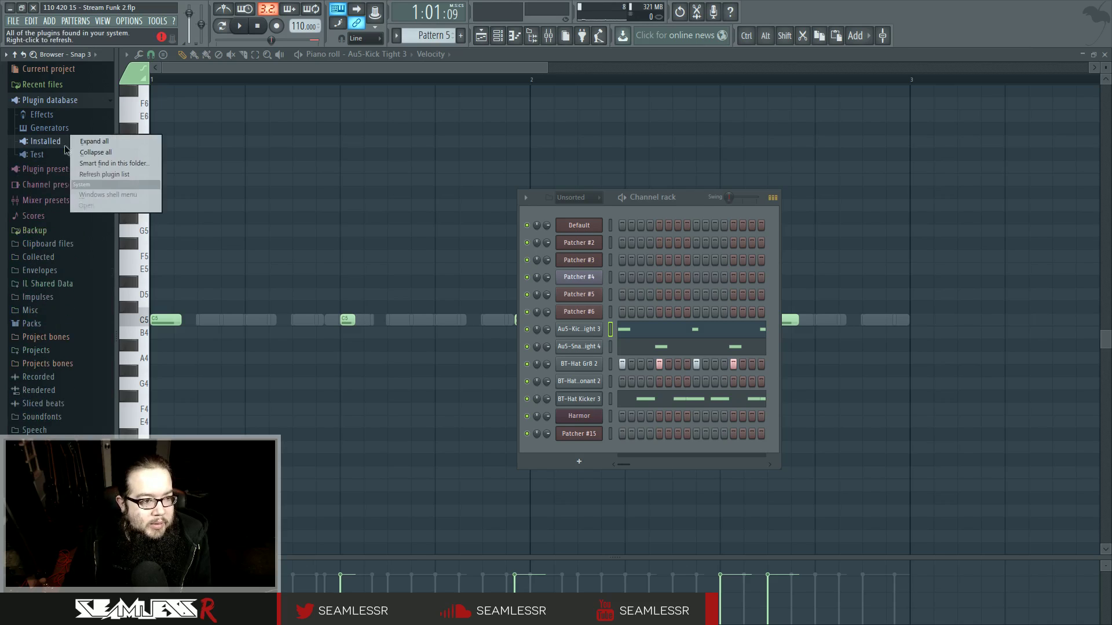
left_click(114, 175)
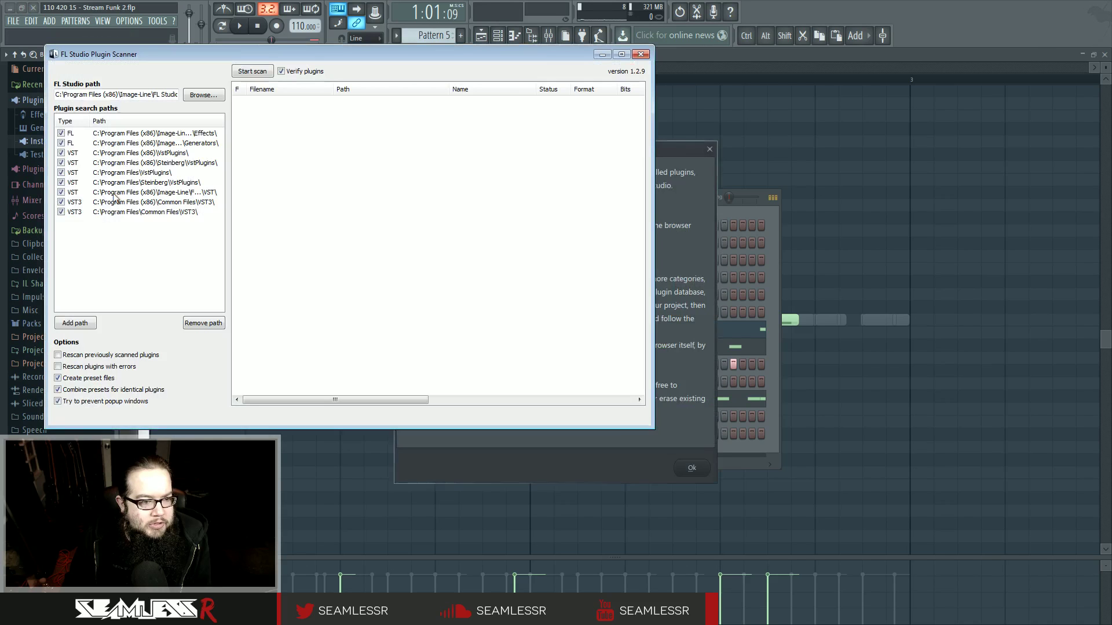
left_click_drag(234, 60, 588, 148)
left_click(635, 158)
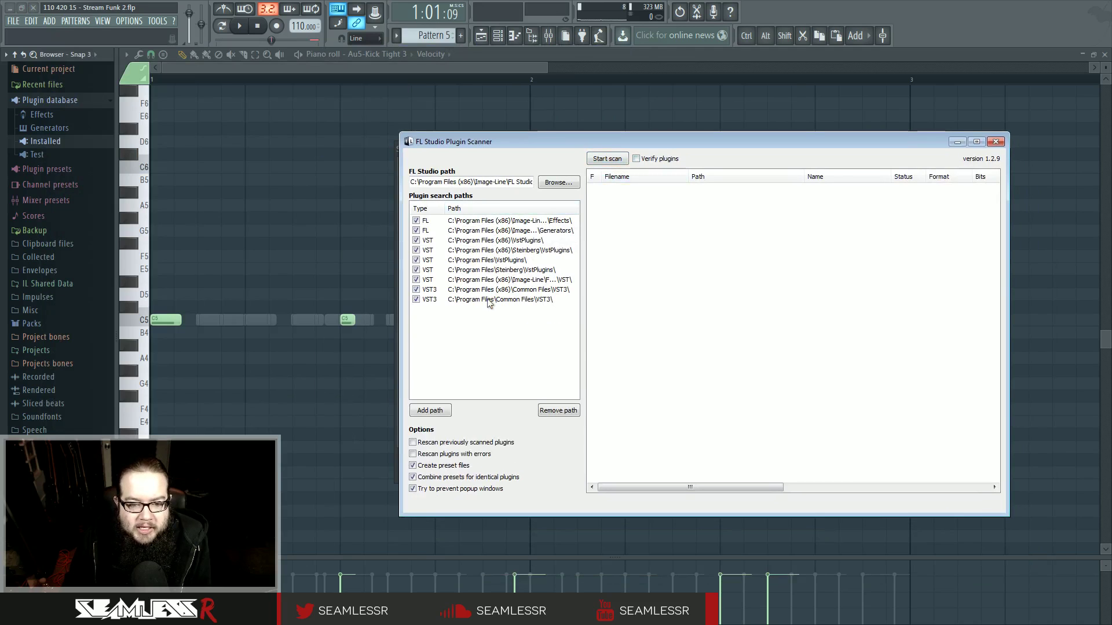
left_click(605, 159)
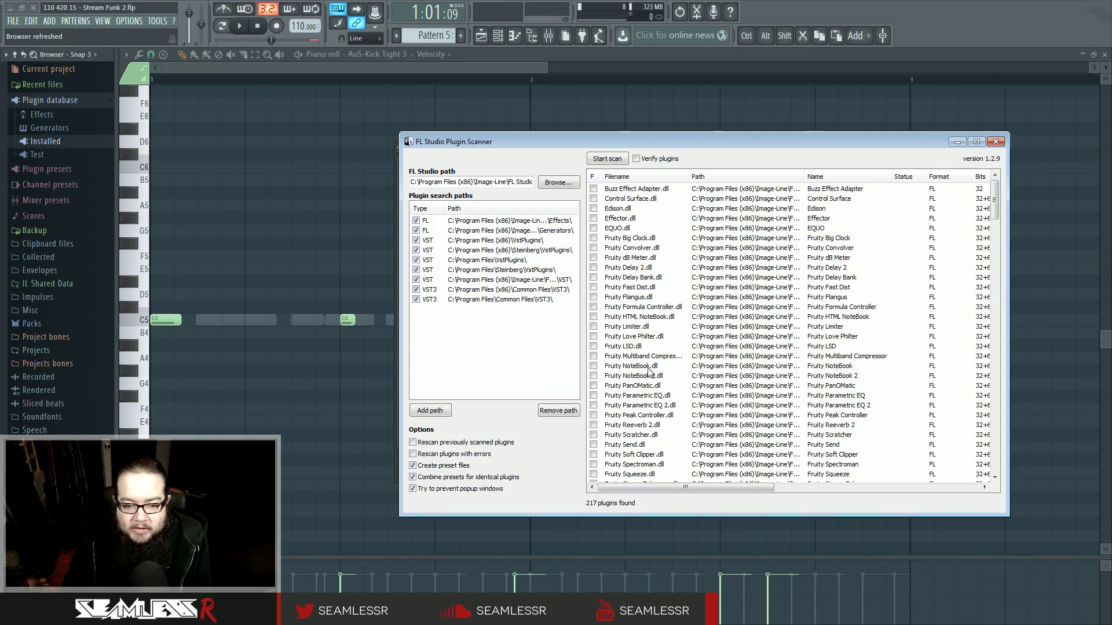
Look through the scanned plugin list down to its end, then close the scanner and dismiss the scan notice
left_click_drag(995, 200, 1001, 418)
left_click(658, 179)
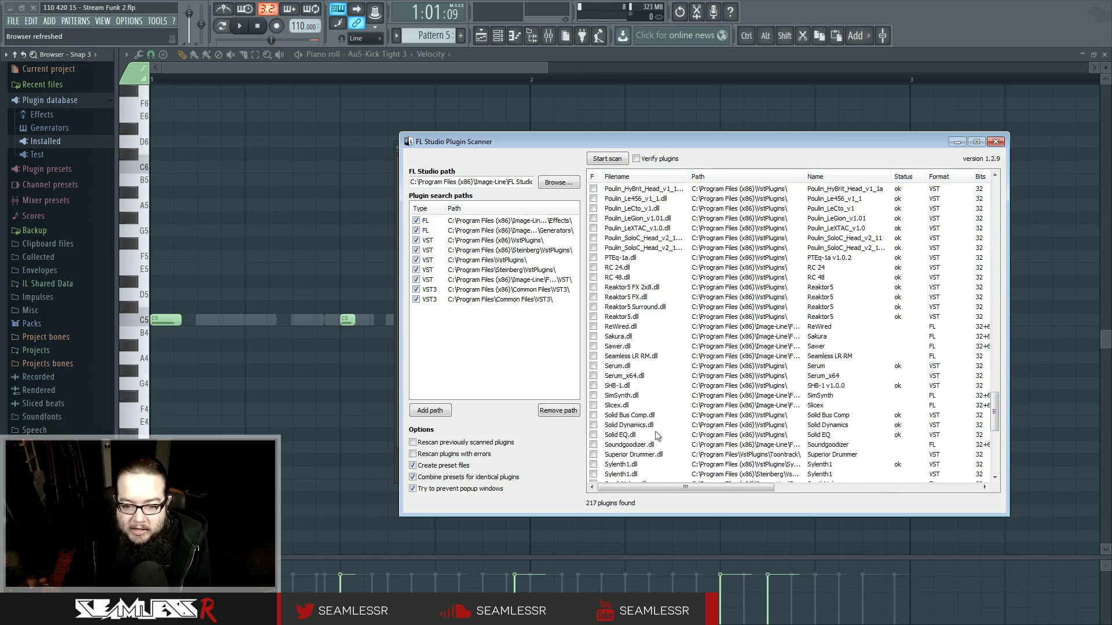
left_click_drag(994, 411, 996, 453)
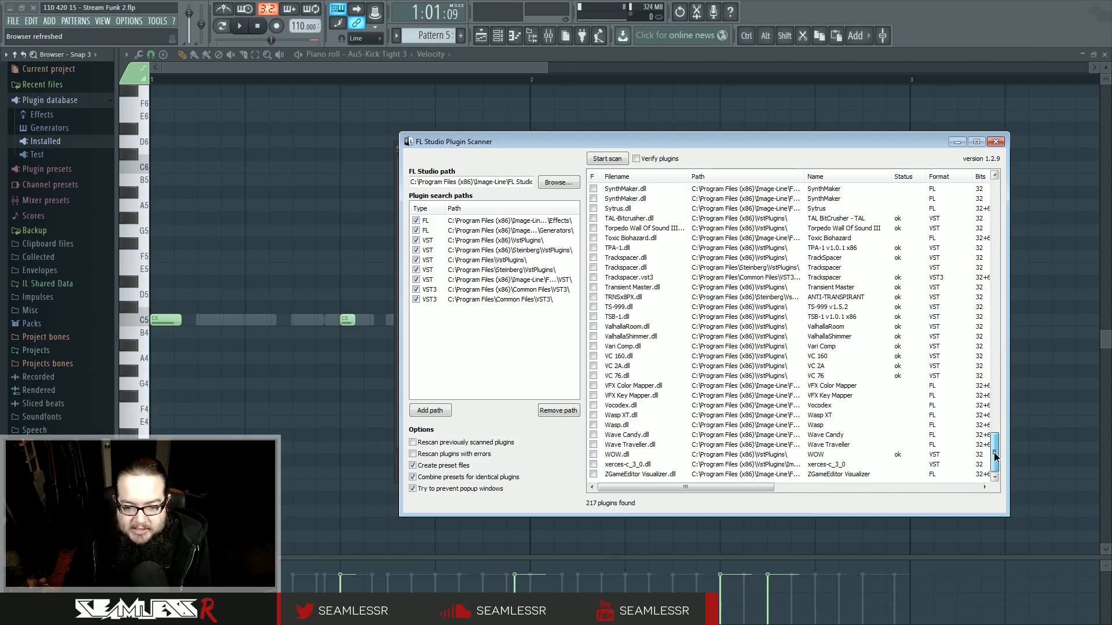
left_click(994, 141)
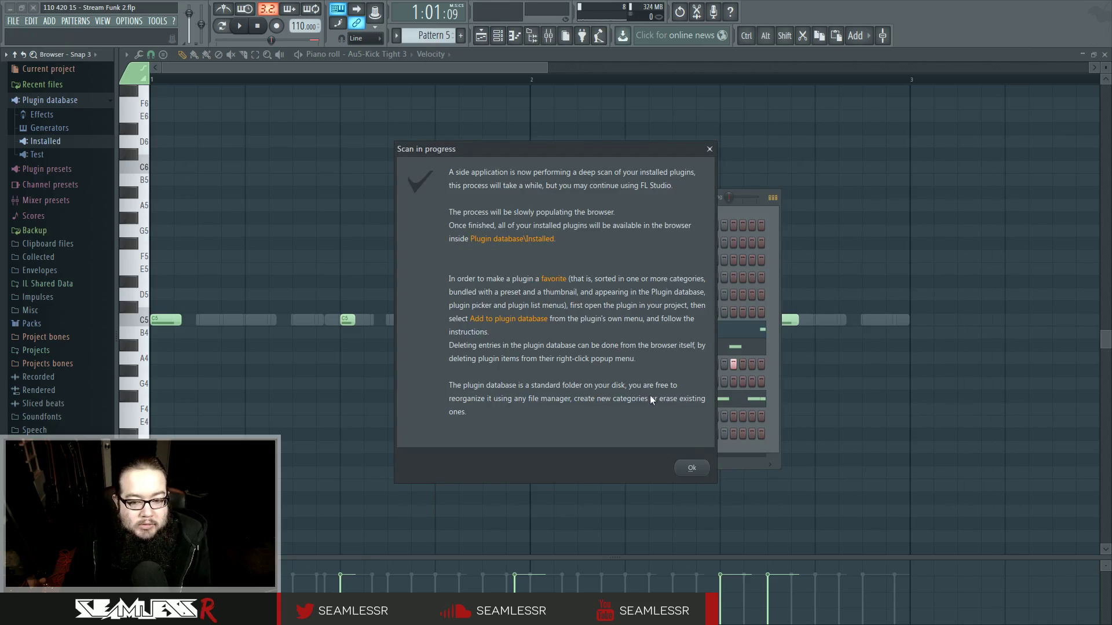
left_click(694, 468)
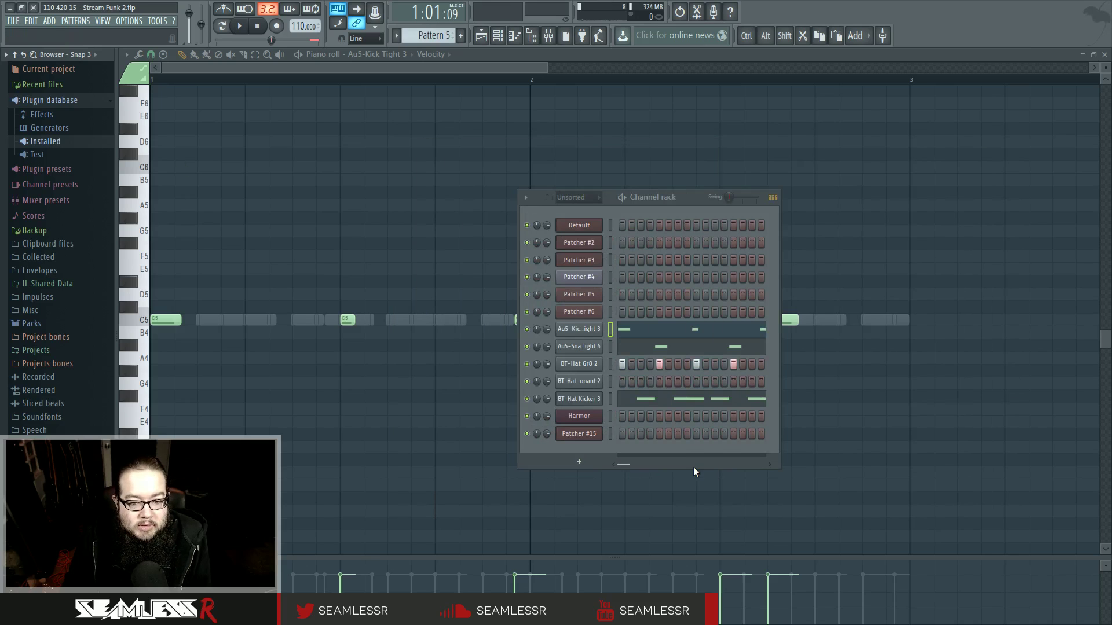
Find Superior Drummer among the installed VST generators in the plugin database and add it as a new channel
left_click(75, 145)
left_click(80, 168)
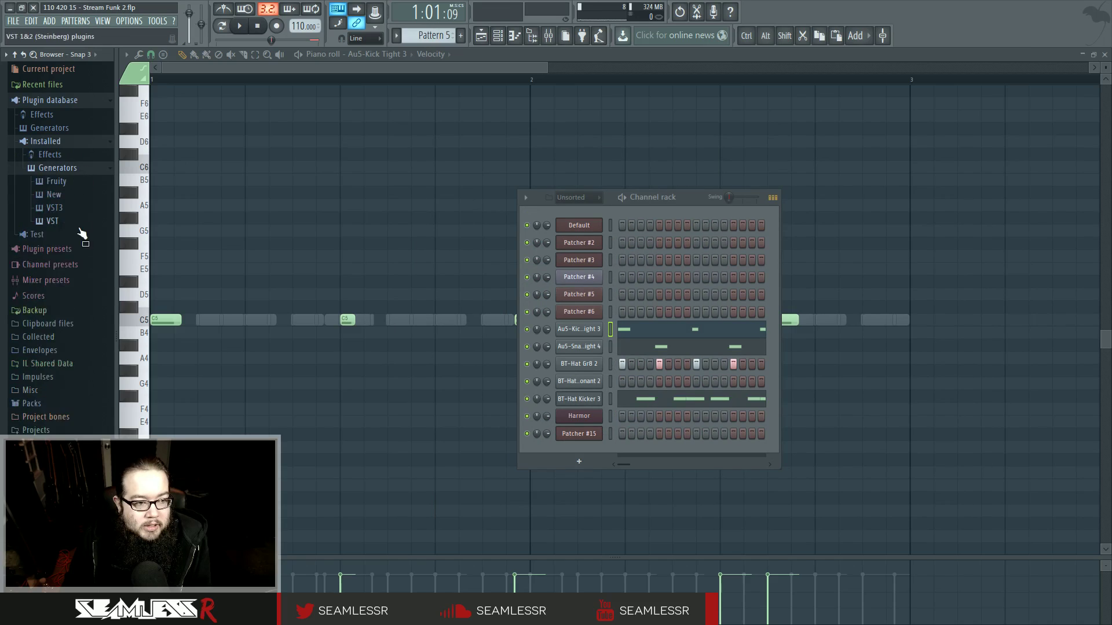
left_click(81, 222)
scroll(85, 331, "down", 2)
scroll(86, 332, "down", 2)
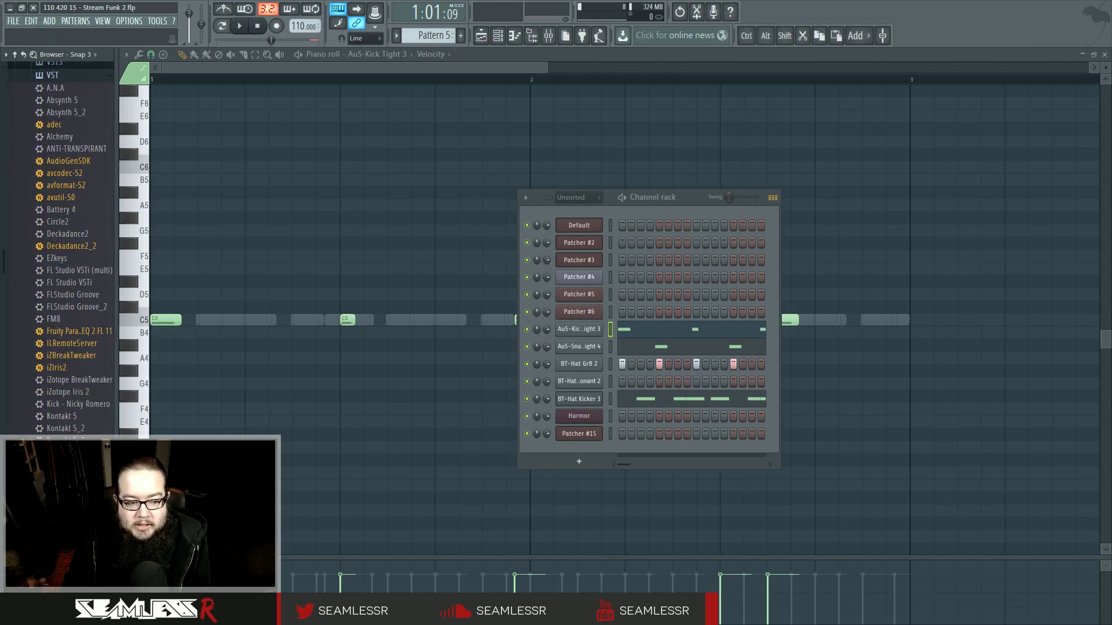
left_click_drag(75, 532, 645, 445)
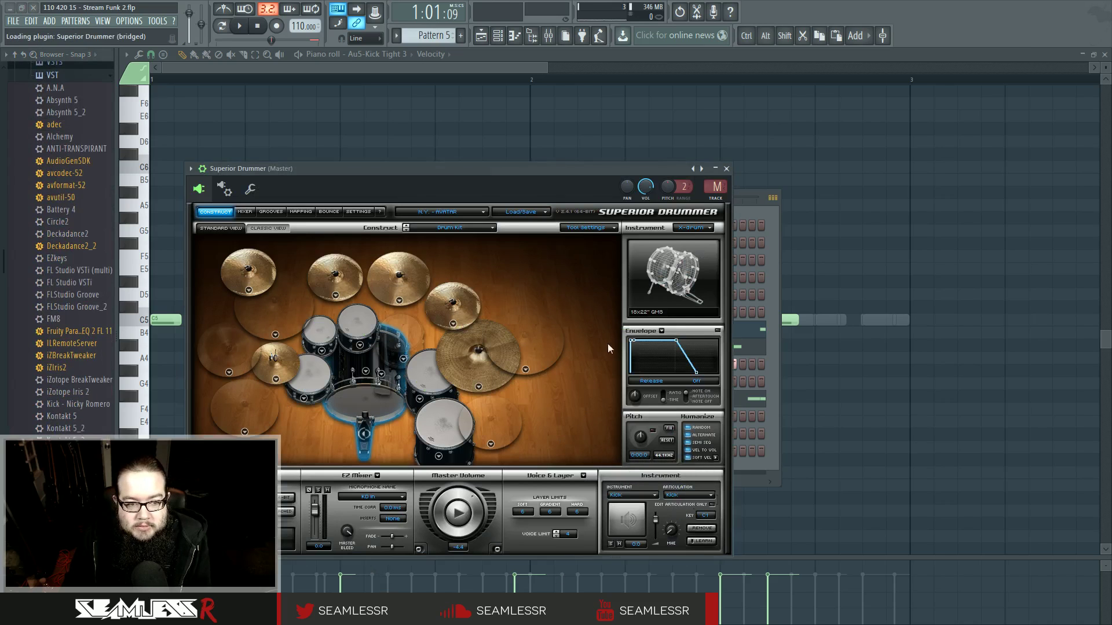
Move the Superior Drummer window higher and switch its sound library to The Metal Foundry
left_click_drag(412, 172, 514, 127)
left_click(544, 167)
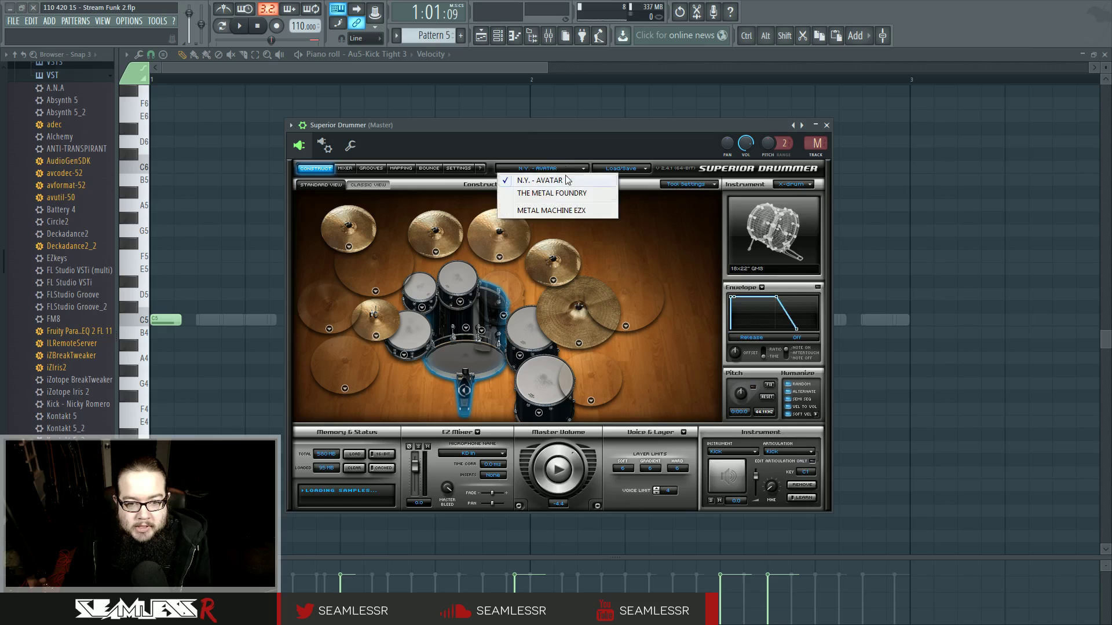
left_click(551, 193)
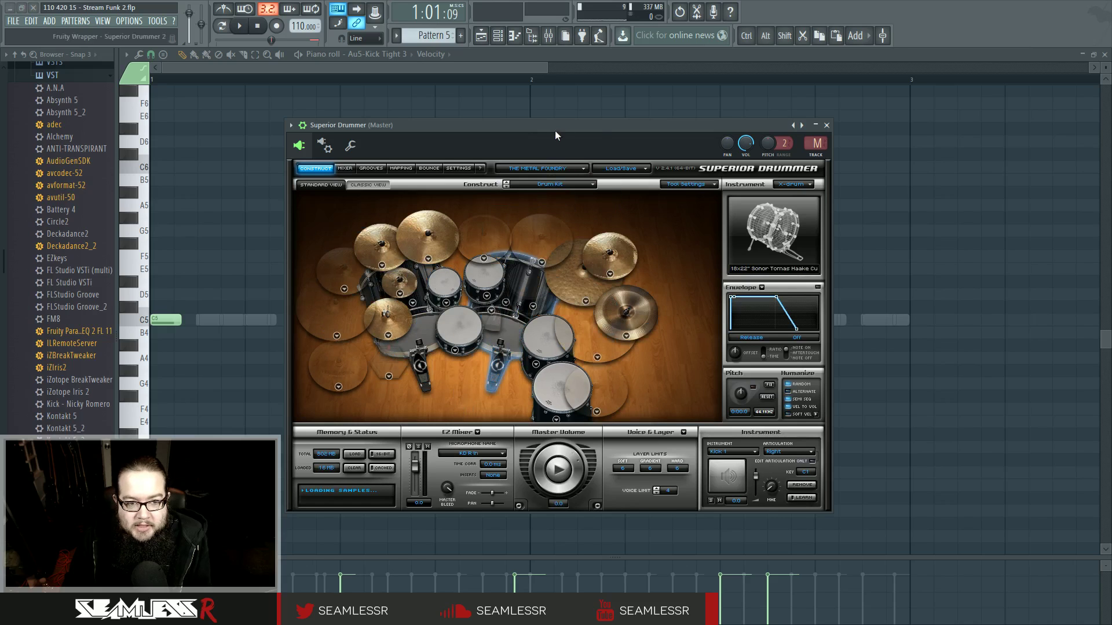
Try to add Superior Drummer to the plugin database without choosing a category, and dismiss the notice
left_click(303, 140)
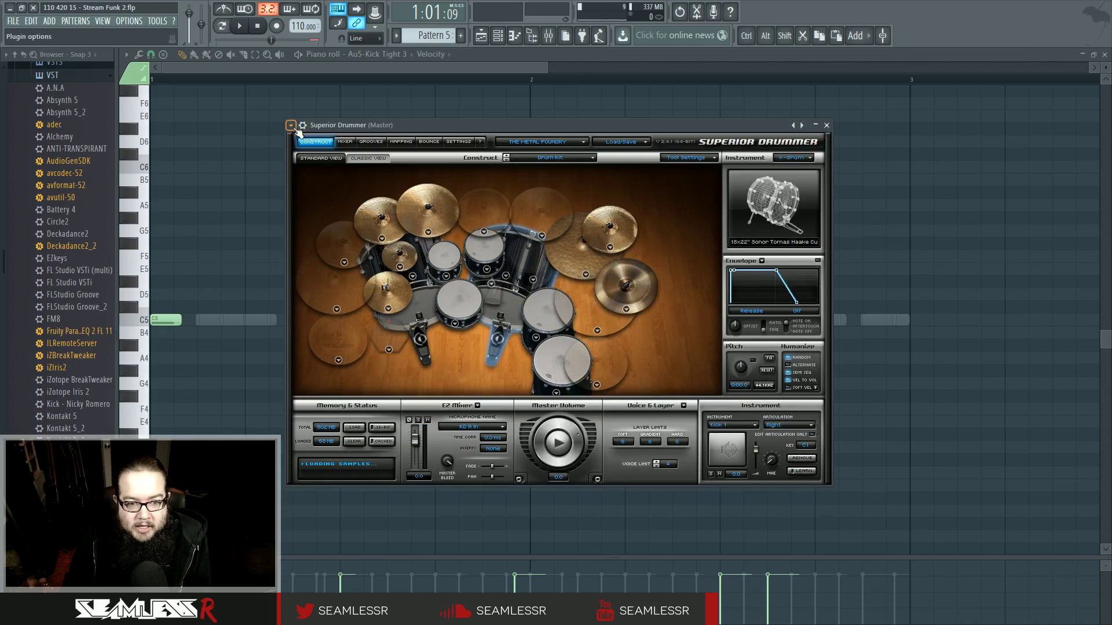
left_click(291, 126)
left_click(344, 192)
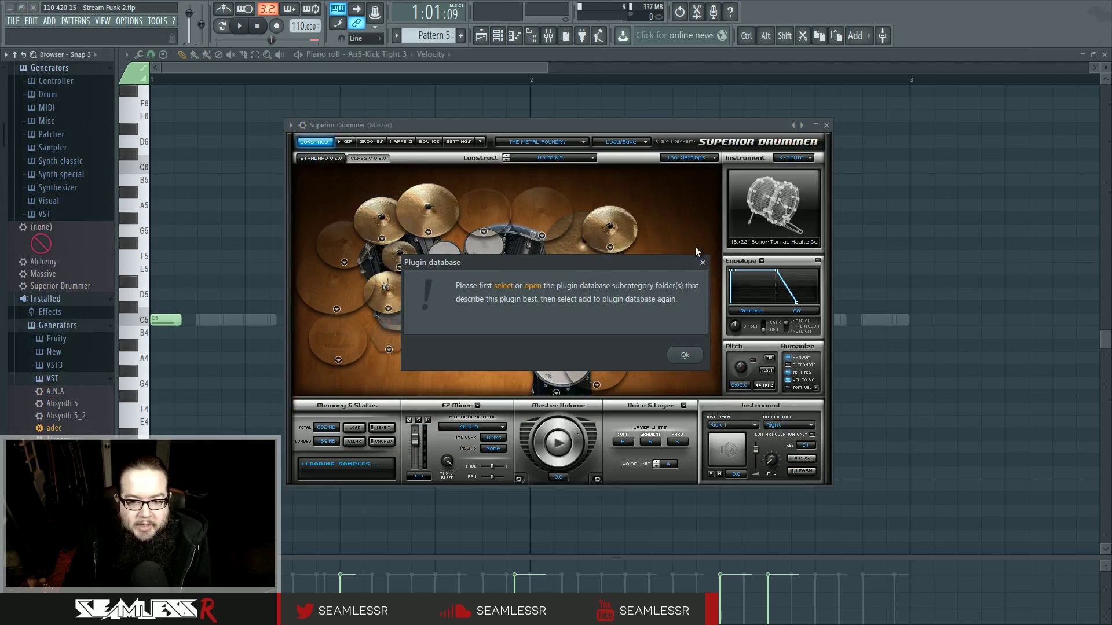
left_click(702, 262)
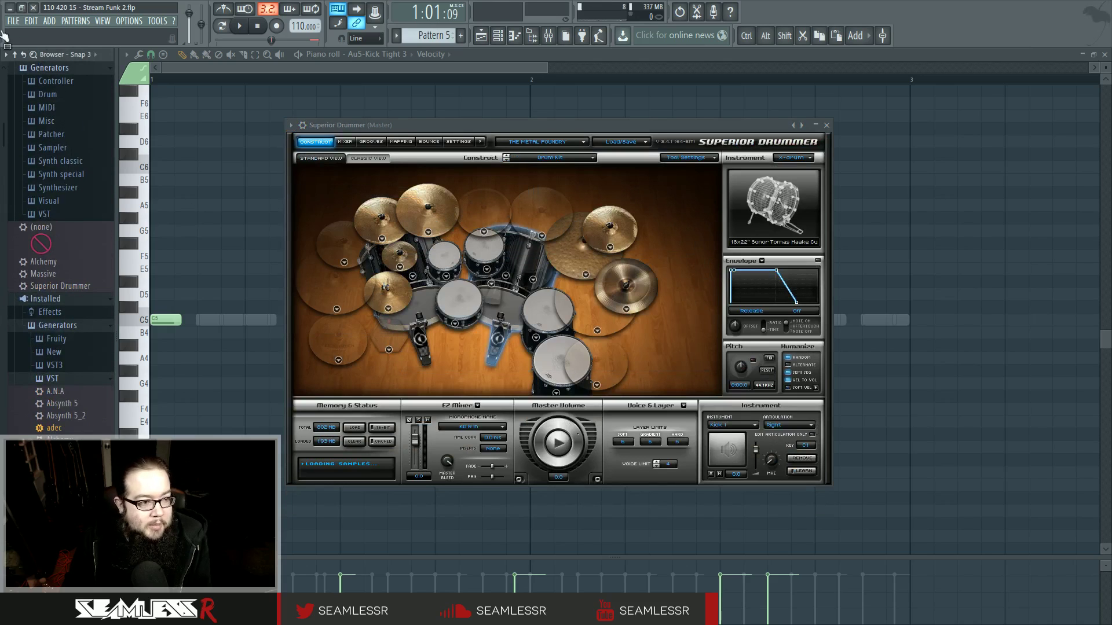
Add Superior Drummer to the VST subcategory of the plugin database generators and close its window
left_click(88, 149)
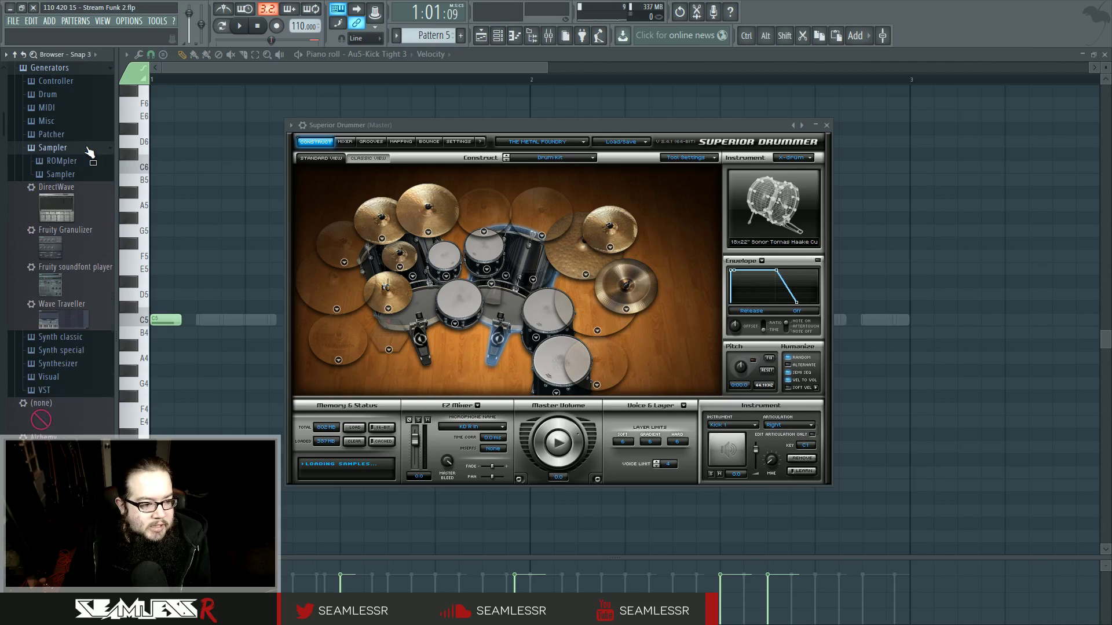
left_click(88, 148)
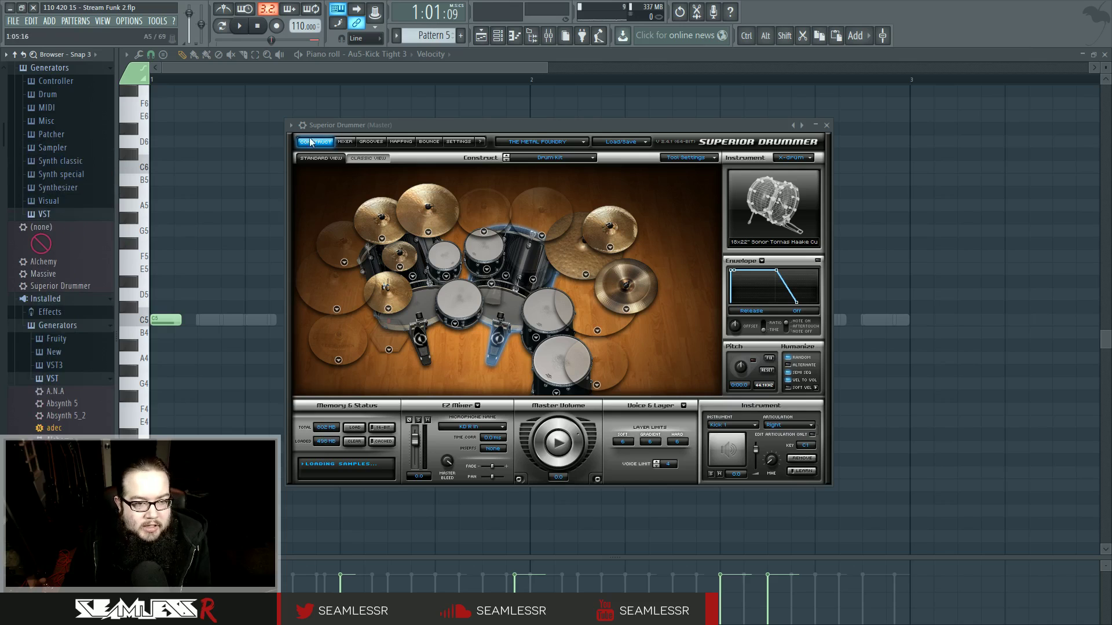
left_click(302, 125)
left_click(329, 190)
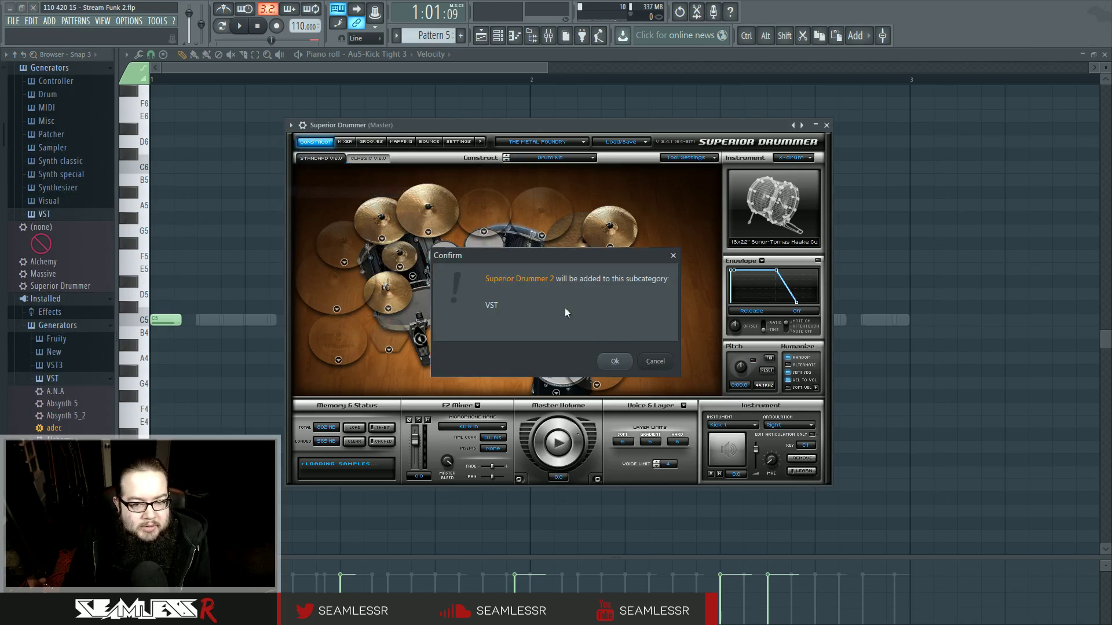
left_click(615, 361)
left_click(826, 125)
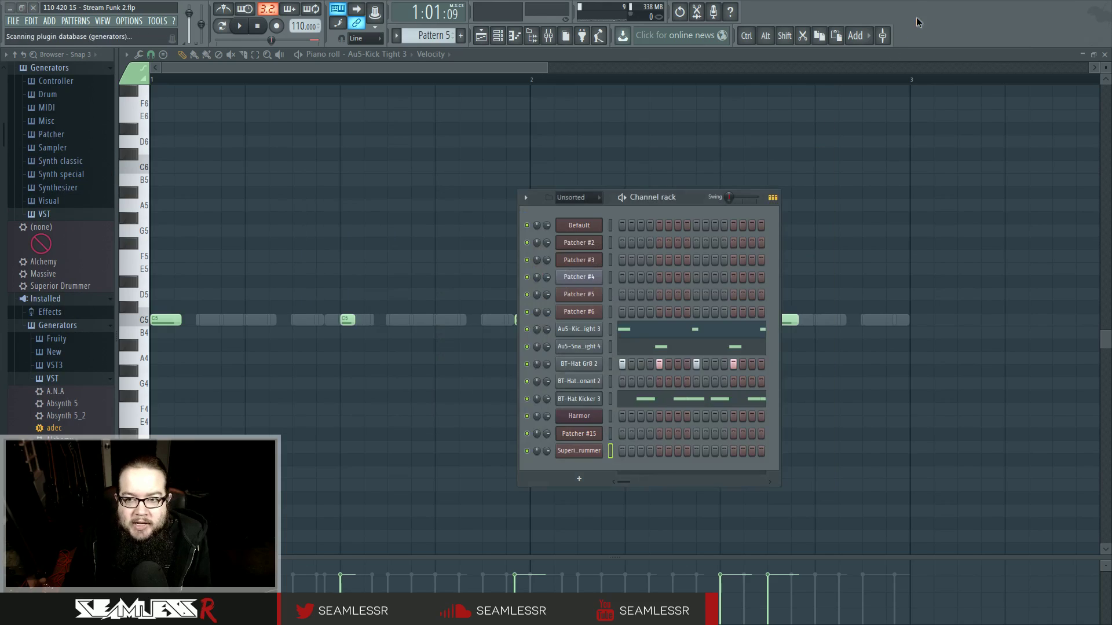
Look over the plugin picker's VST and All categories for the Superior Drummer entry, then close the picker
key("F8")
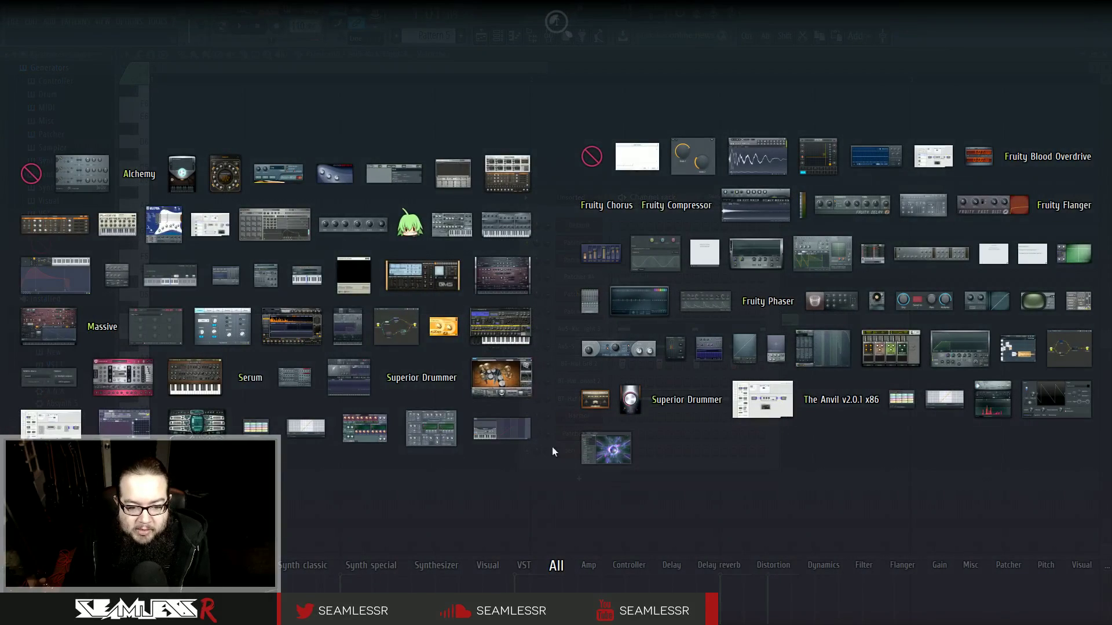
left_click(524, 571)
left_click(560, 568)
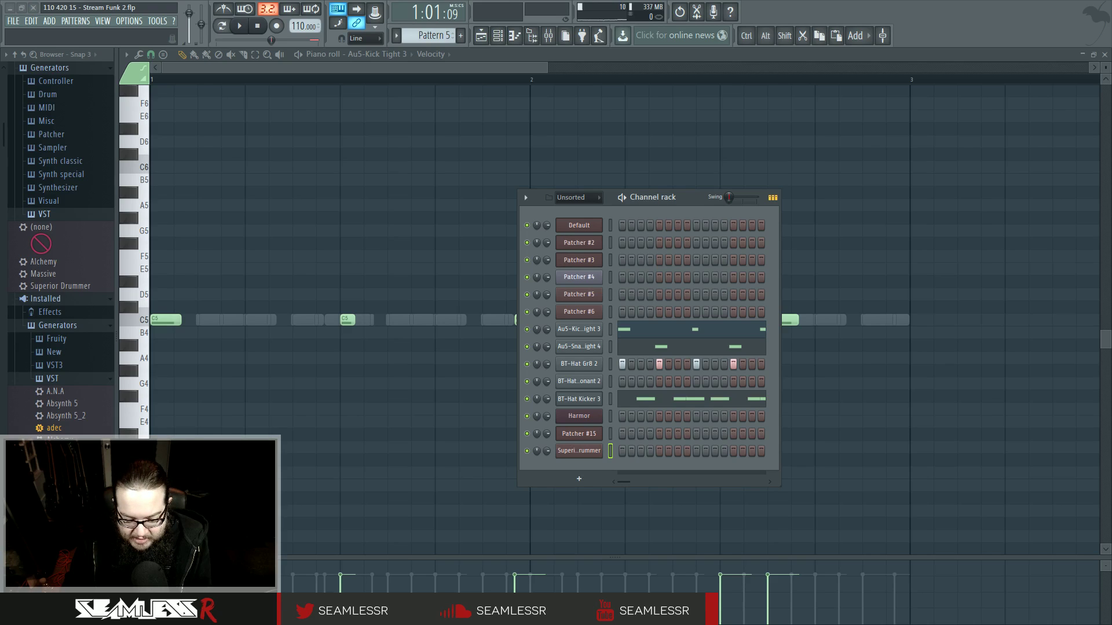
key("alt+p")
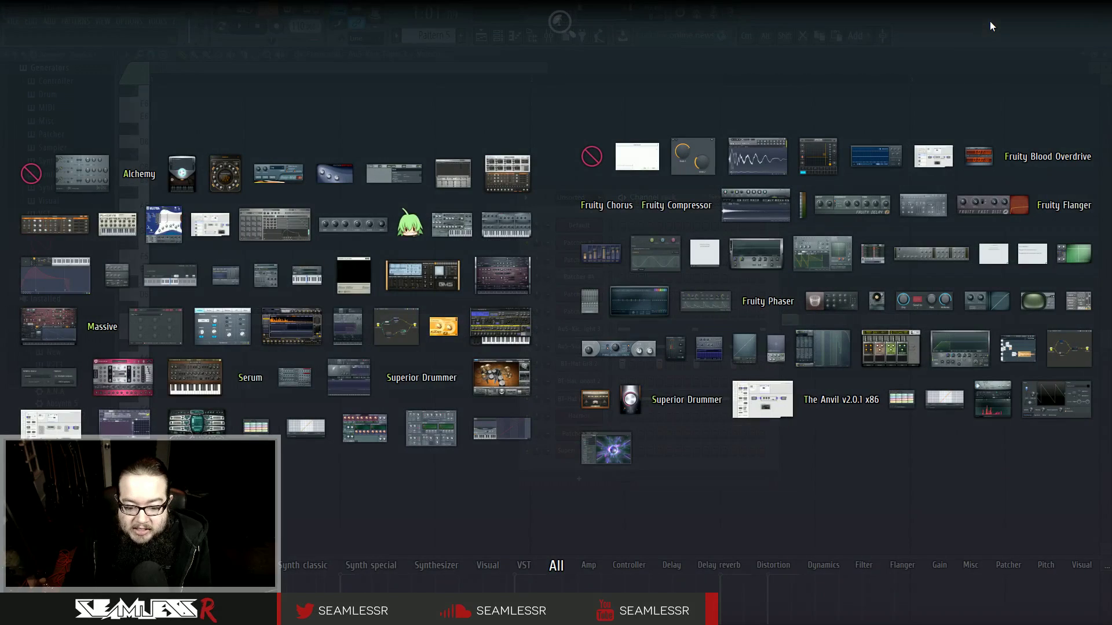
left_click(990, 22)
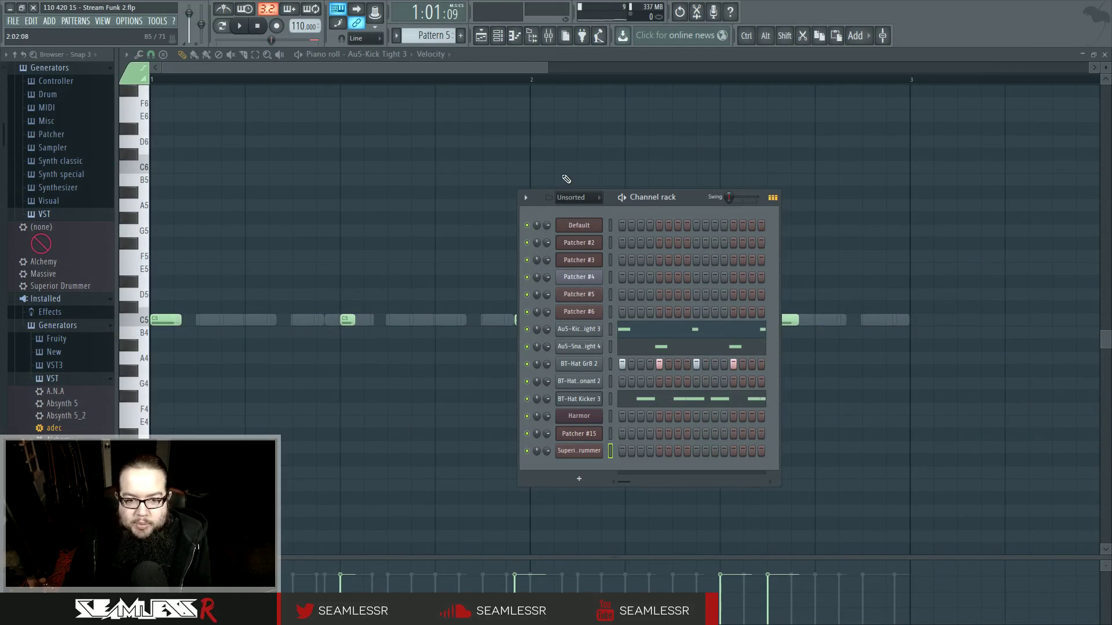
Reopen the Superior Drummer channel, assign it to mixer track 32, and start renaming that mixer track
left_click_drag(697, 195, 676, 170)
left_click(571, 425)
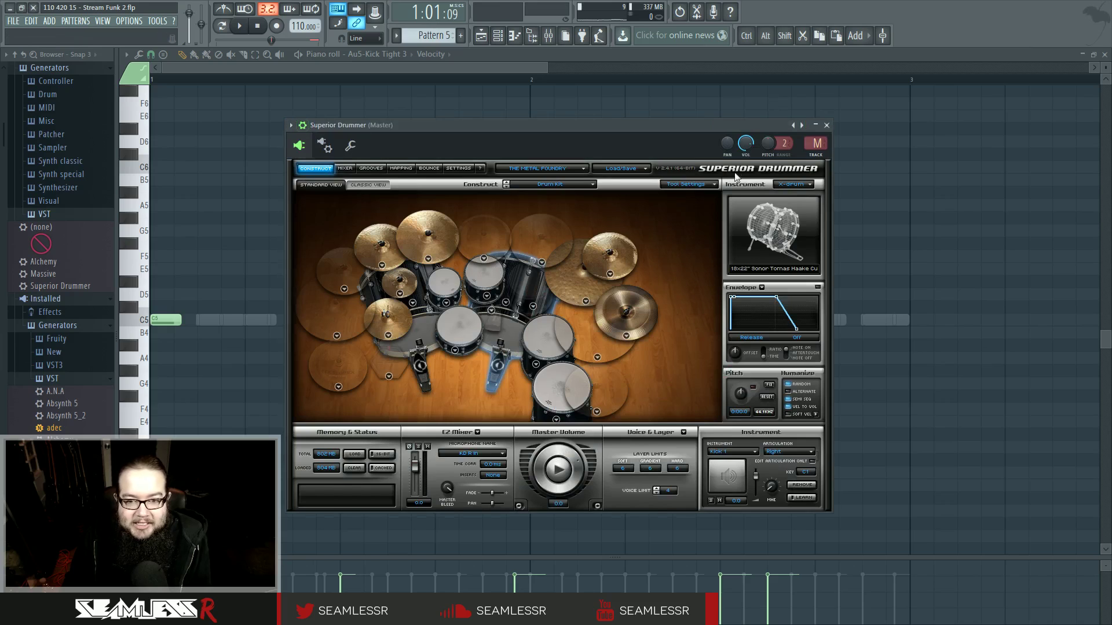
left_click_drag(816, 143, 816, 101)
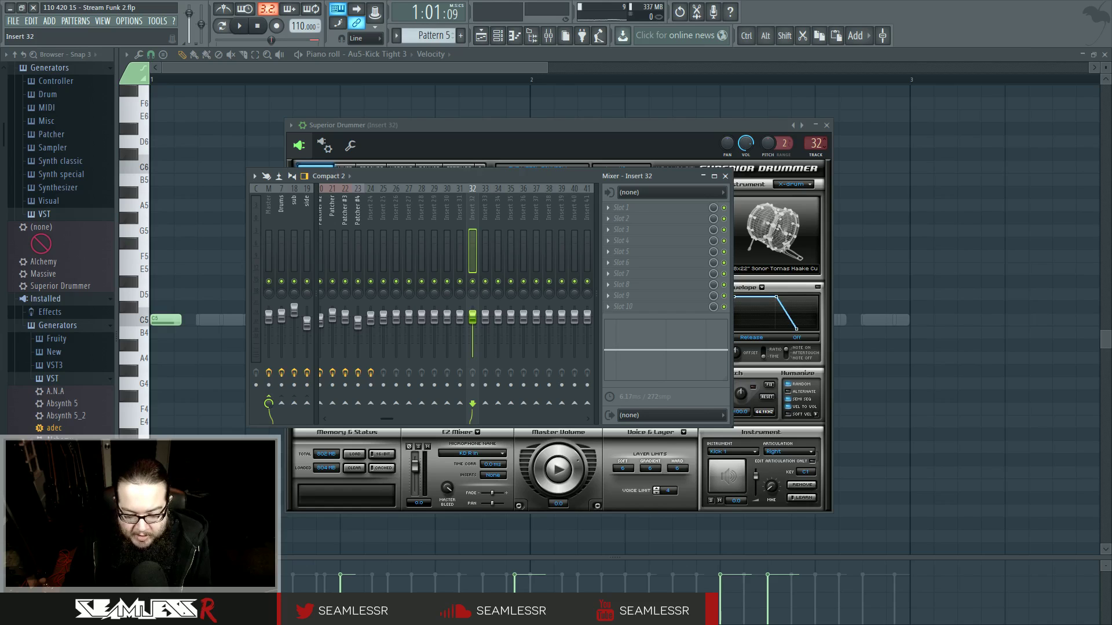
key("F2")
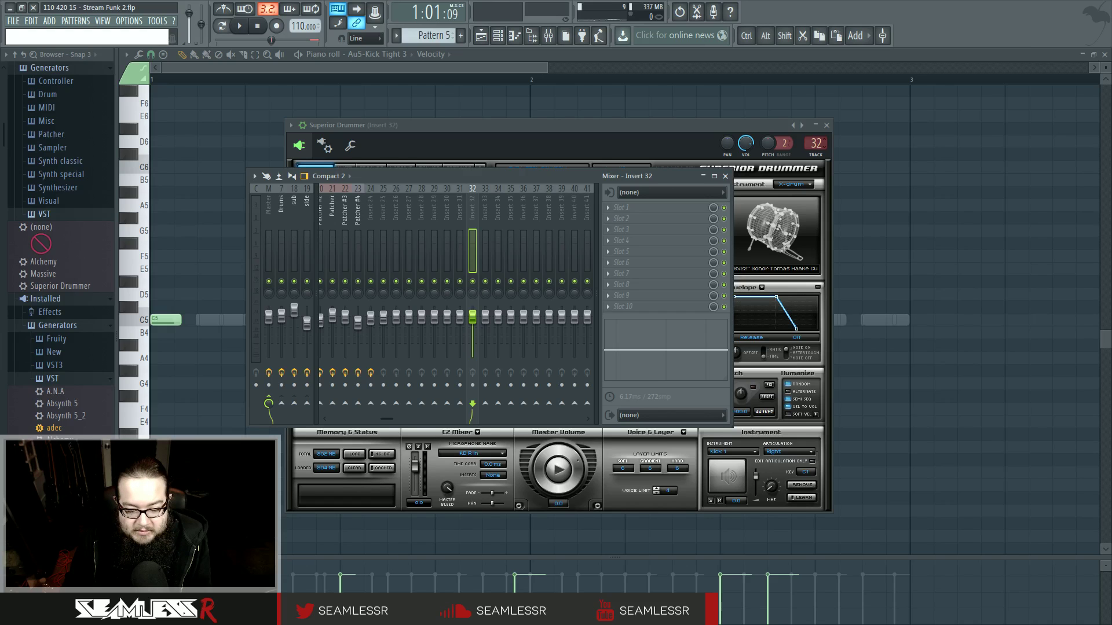
Force the unresponsive FL Studio to close
key("super+d")
key("super+d")
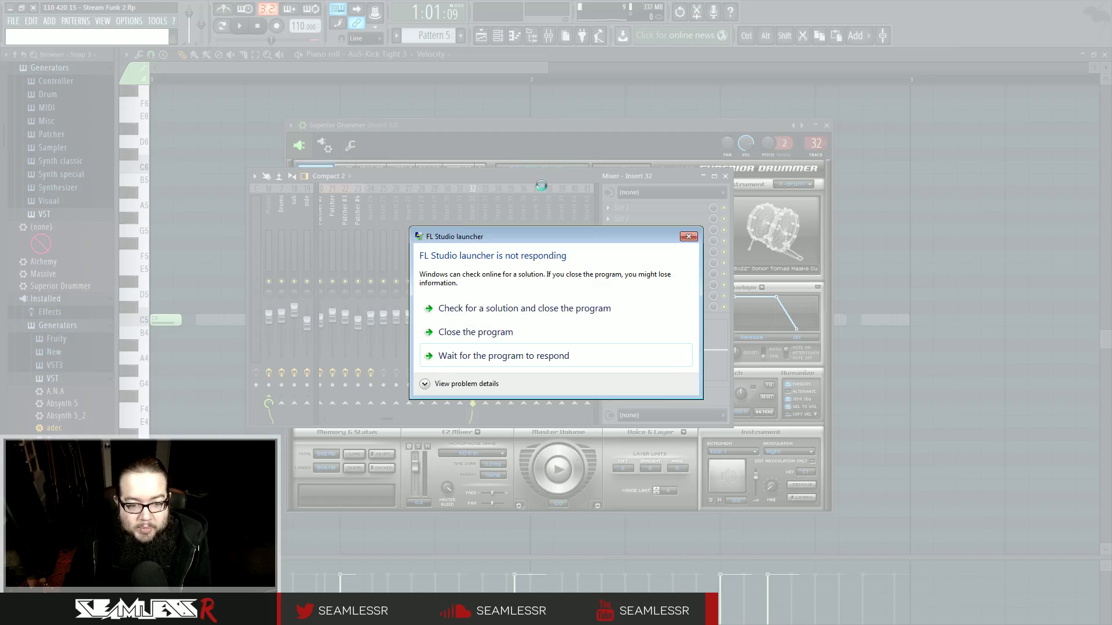
left_click(472, 334)
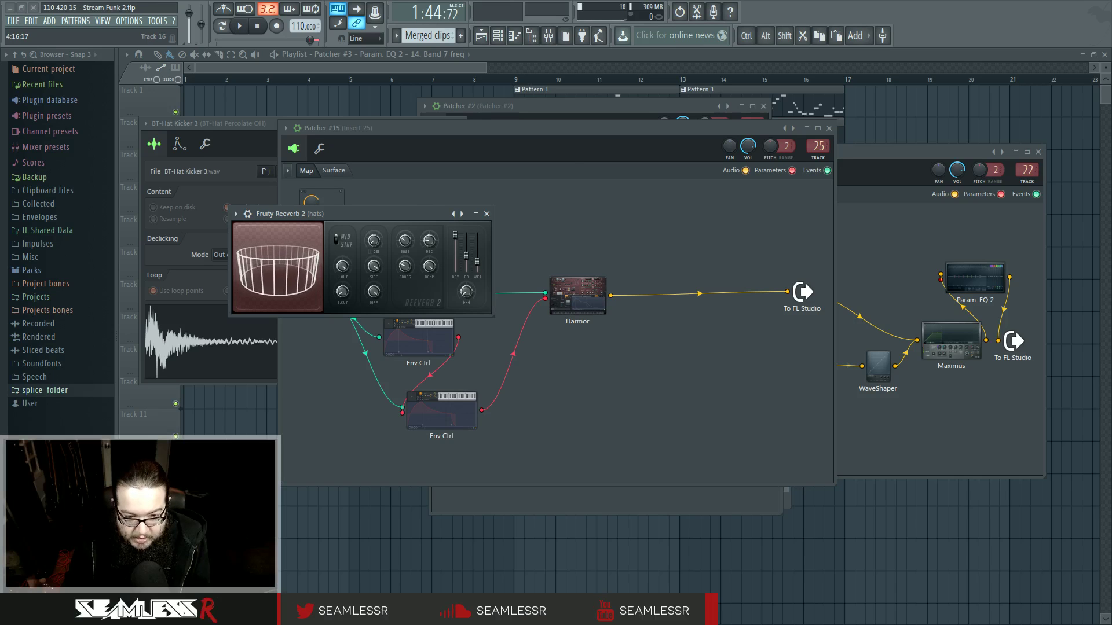
Open the mixer in the reloaded project and enlarge its window
left_click(549, 35)
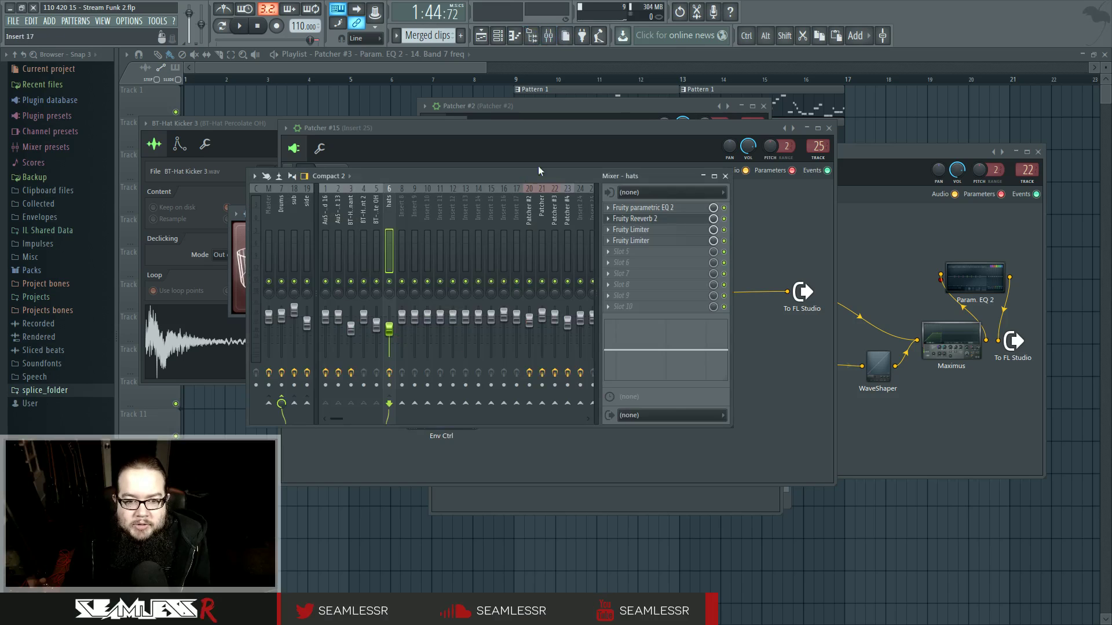
left_click_drag(539, 173, 568, 176)
left_click_drag(761, 431, 960, 508)
Select the four Patcher mixer tracks at inserts 20 to 23 and move them together to inserts 28 to 31
left_click(558, 216)
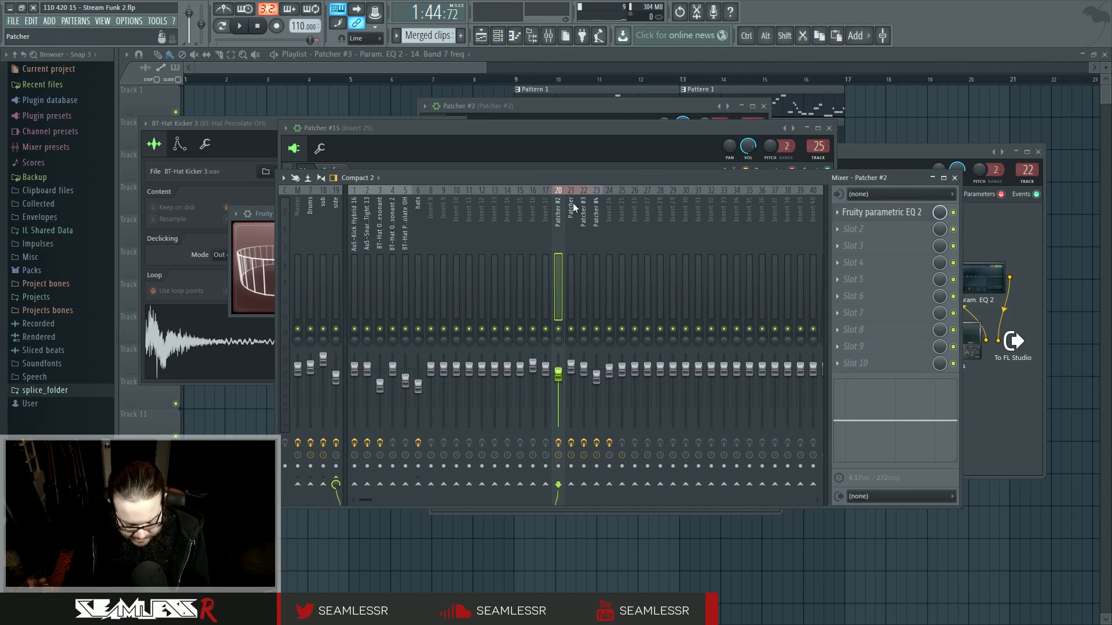
double_click(572, 202)
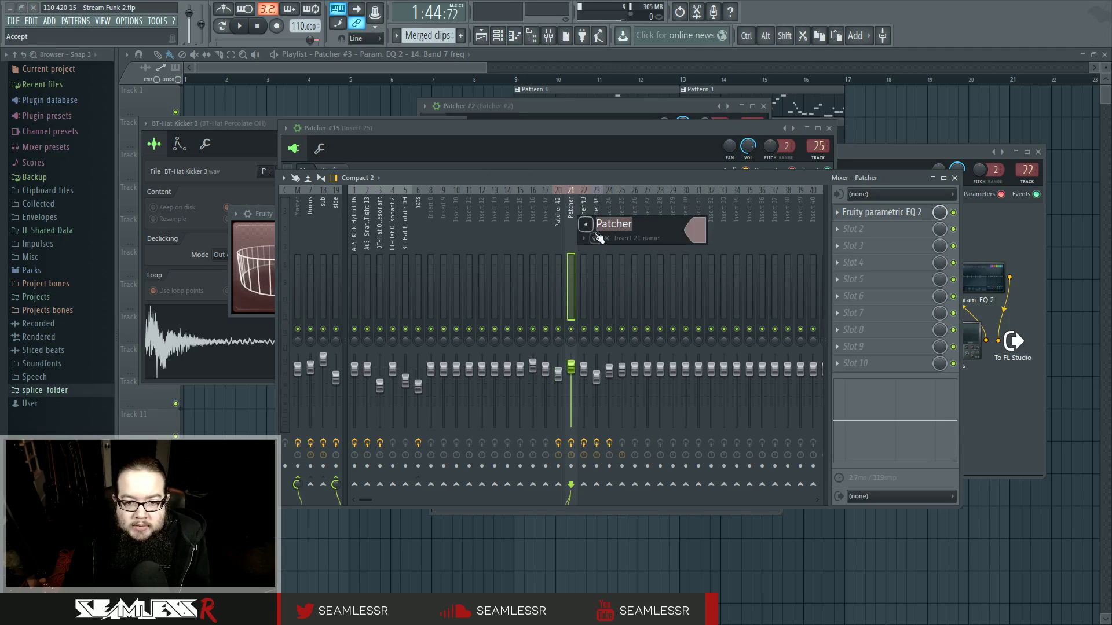
key("Return")
left_click_drag(557, 203, 612, 213)
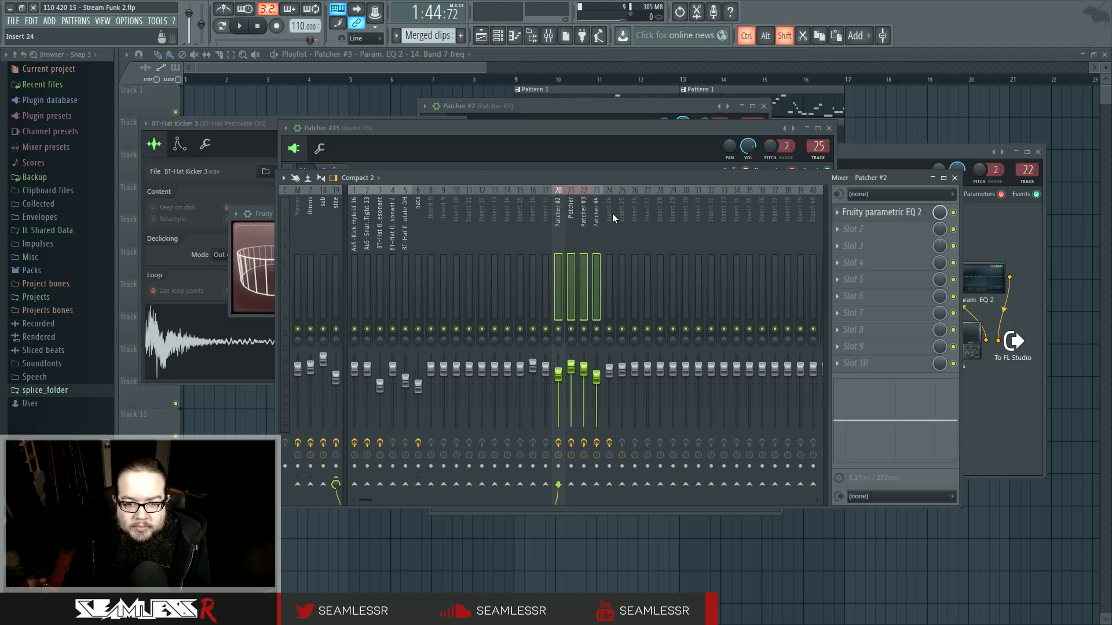
key("alt+Right")
key("alt+Right")
key("alt+Right")
key("alt+Right")
key("alt+Right")
key("alt+Right")
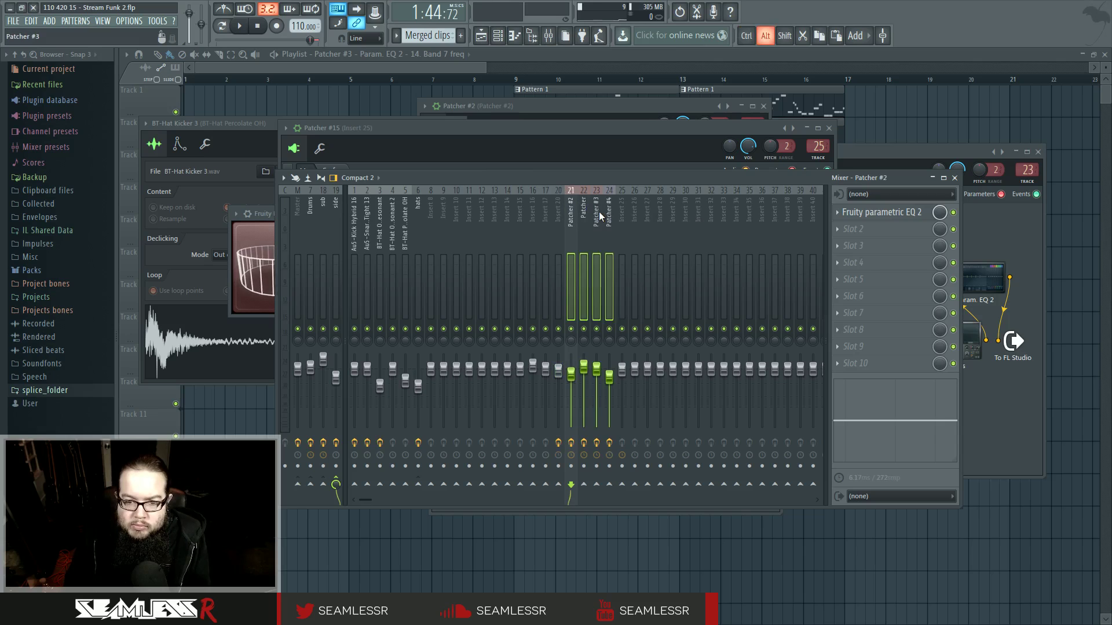
key("alt+Right")
key("alt+Right")
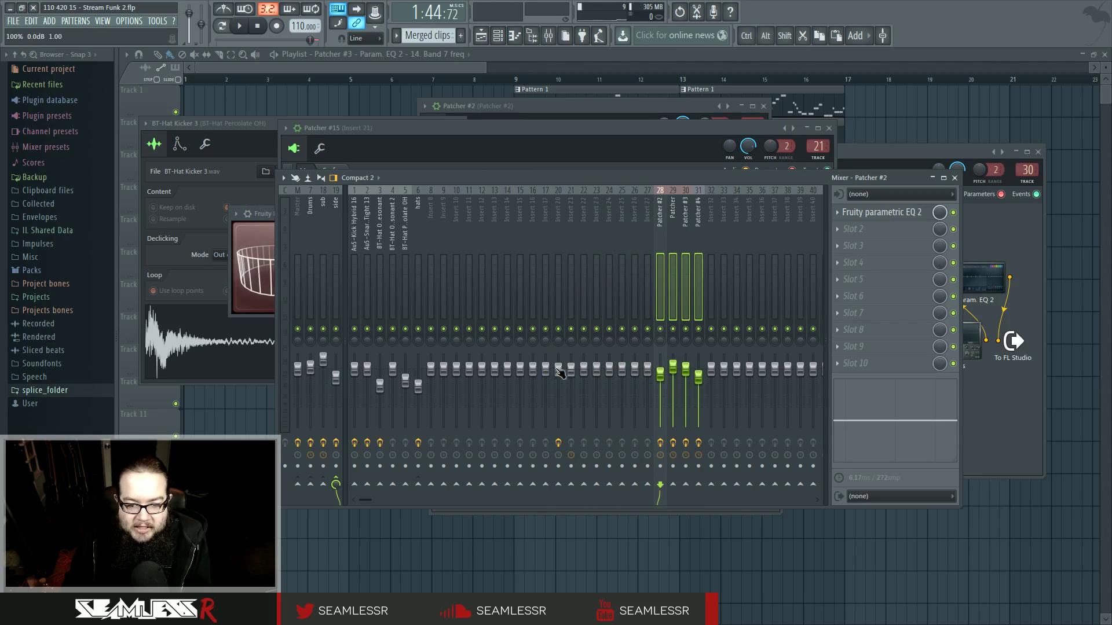
Move the unnamed mixer track with Fruity parametric EQ 2 from insert 20 to insert 32
left_click(557, 197)
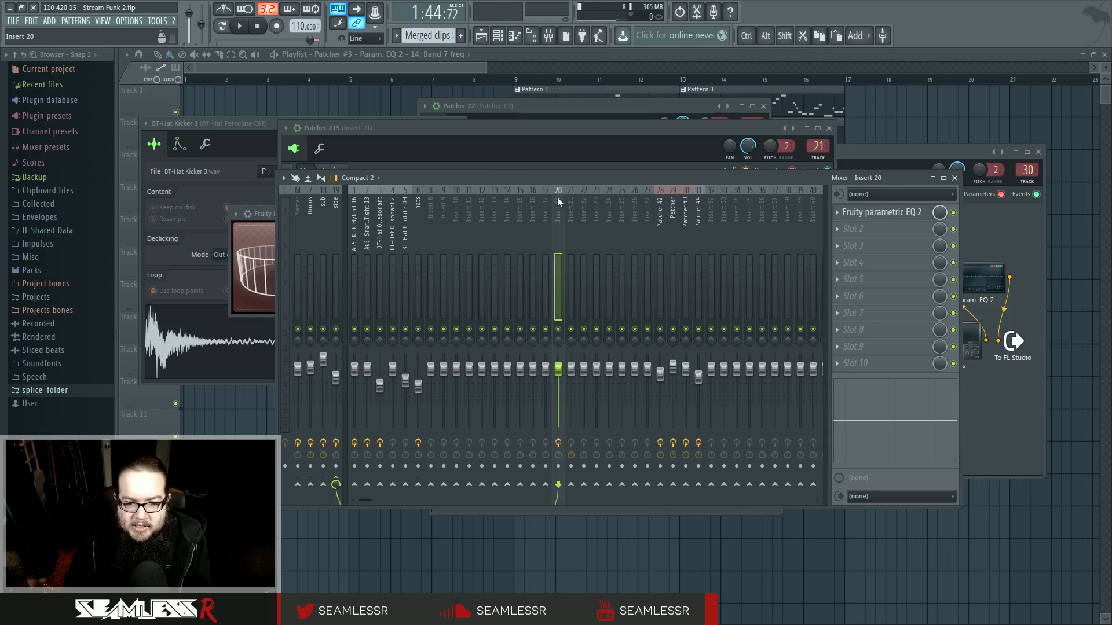
key("alt+Right")
key("alt+Right")
key("alt+Right")
key("alt+Right")
key("alt+Right")
key("alt+Right")
key("alt+Right")
key("alt+Right")
key("alt+Right")
key("alt+Right")
key("alt+Right")
key("alt+Right")
Move the Patcher #15 mixer track from insert 20 to insert 31
left_click(560, 193)
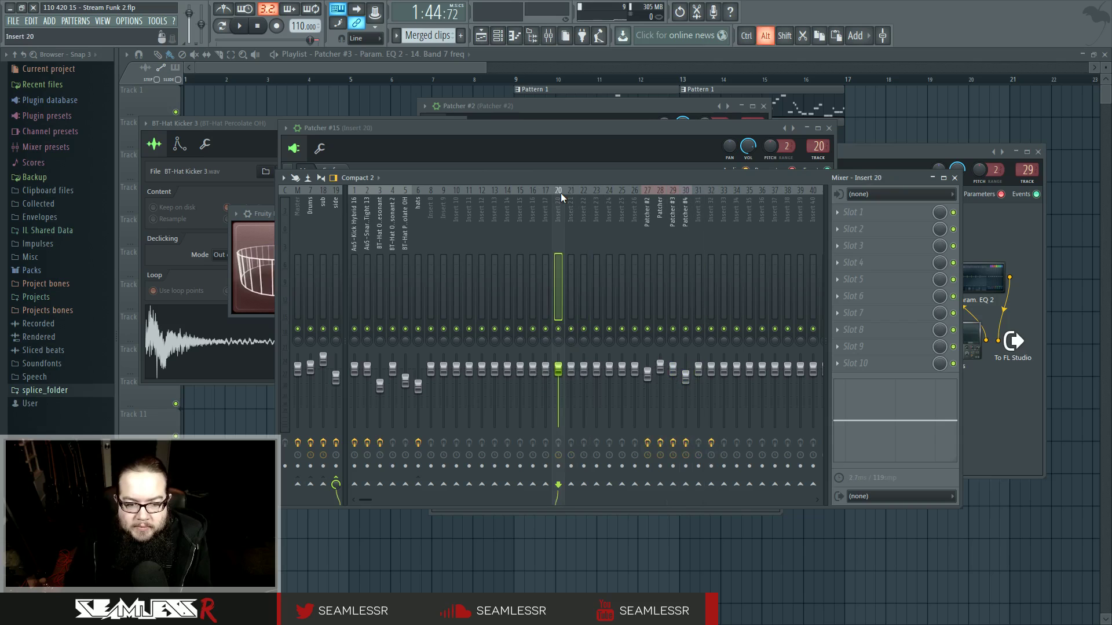
key("alt+Right")
key("alt+Right")
key("alt+Right")
key("alt+Right")
key("alt+Right")
key("alt+Right")
key("alt+Right")
key("alt+Right")
key("alt+Right")
key("alt+Right")
key("alt+Right")
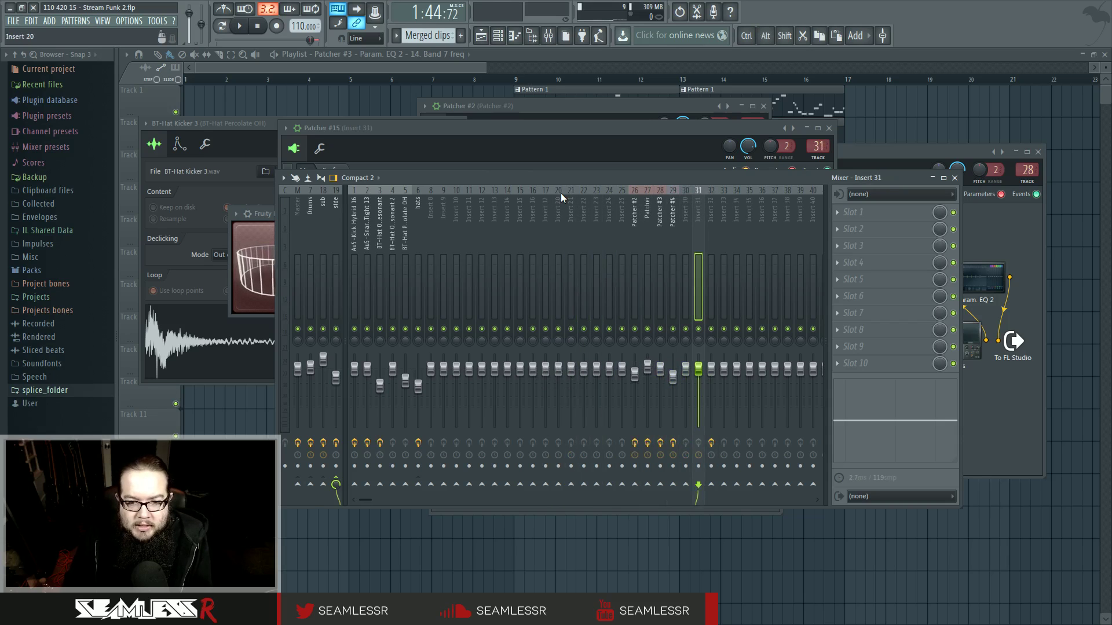
Select the empty mixer track Insert 9
left_click(444, 197)
left_click(453, 198)
left_click(446, 199)
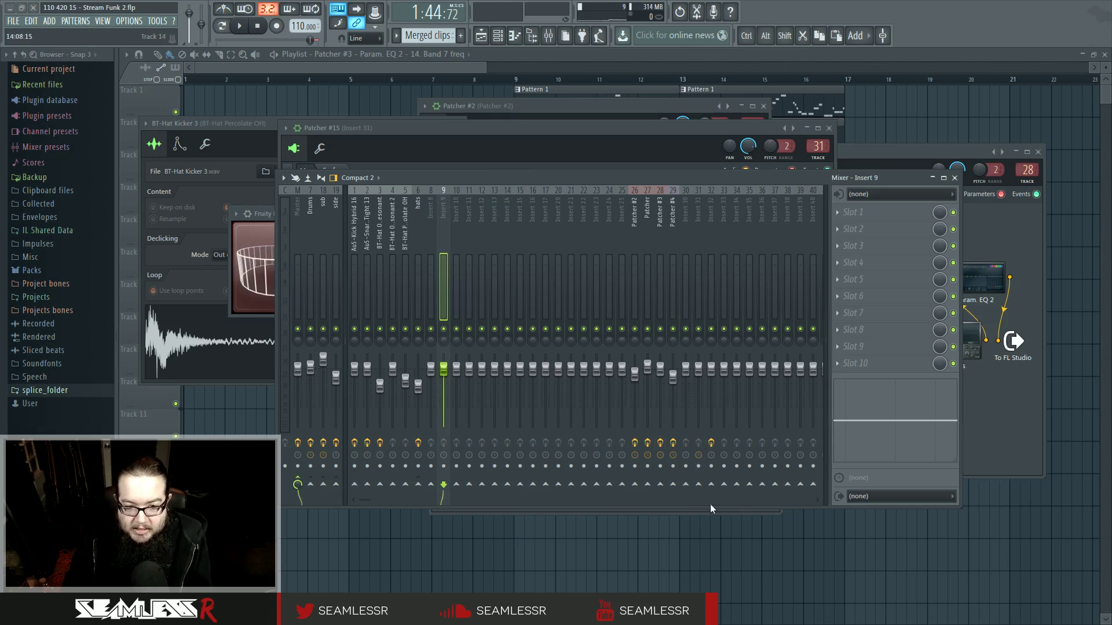
Load Superior Drummer 2 onto mixer Insert 9, hide its wrapper options, and move its window clear of the mixer tracks
key("F8")
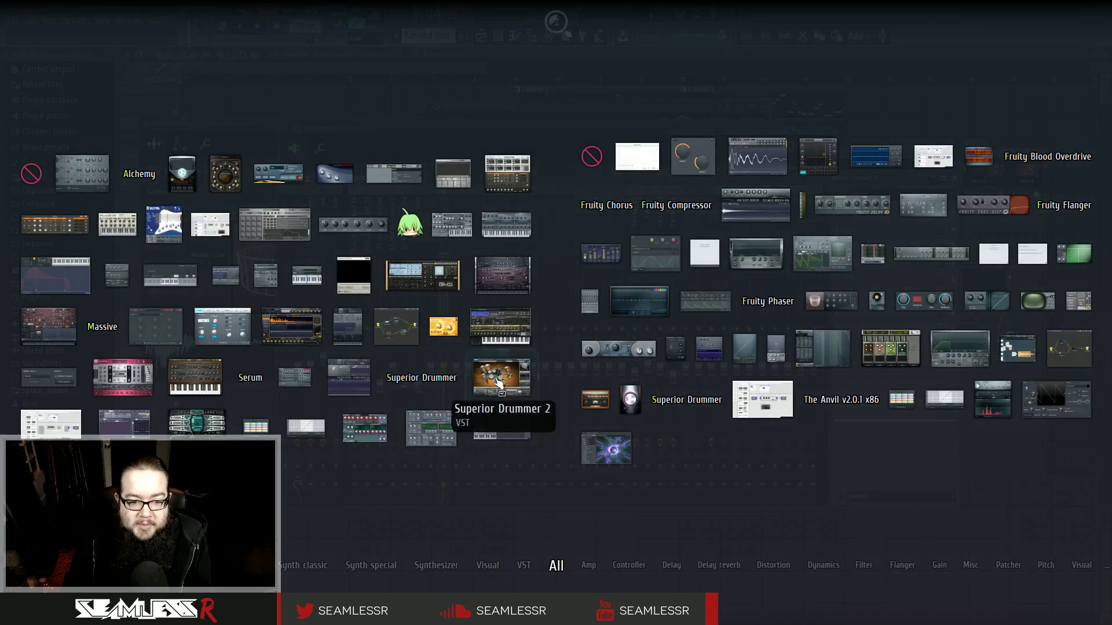
left_click_drag(501, 374, 431, 188)
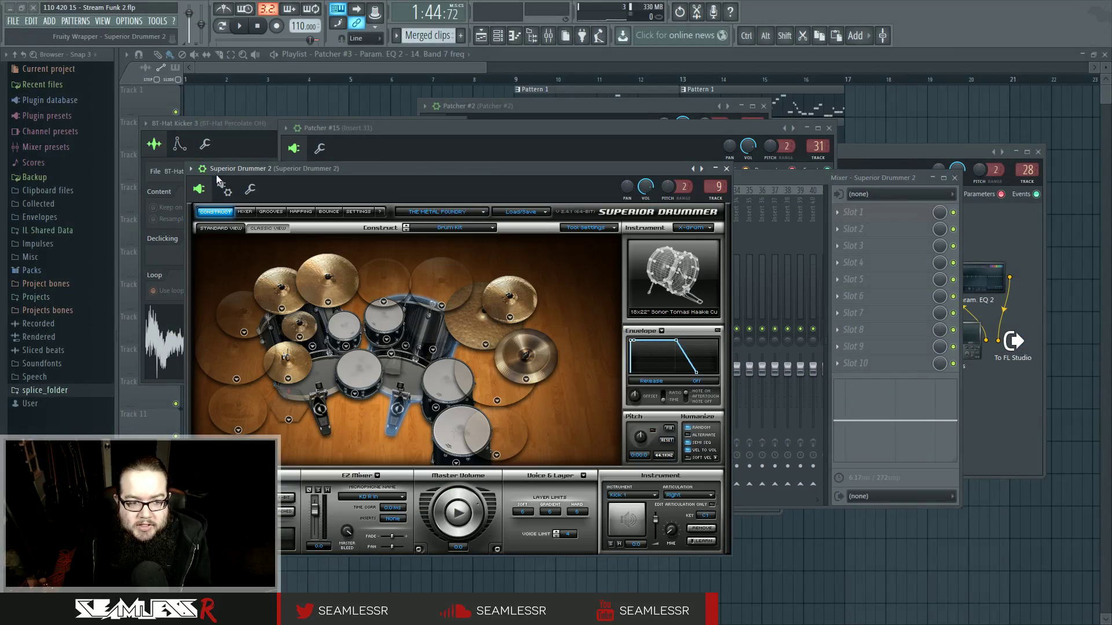
left_click(191, 168)
left_click(200, 168)
left_click_drag(223, 169, 444, 146)
Audition the kick, snare and cymbal sounds on the Superior Drummer 2 kit
left_click(603, 325)
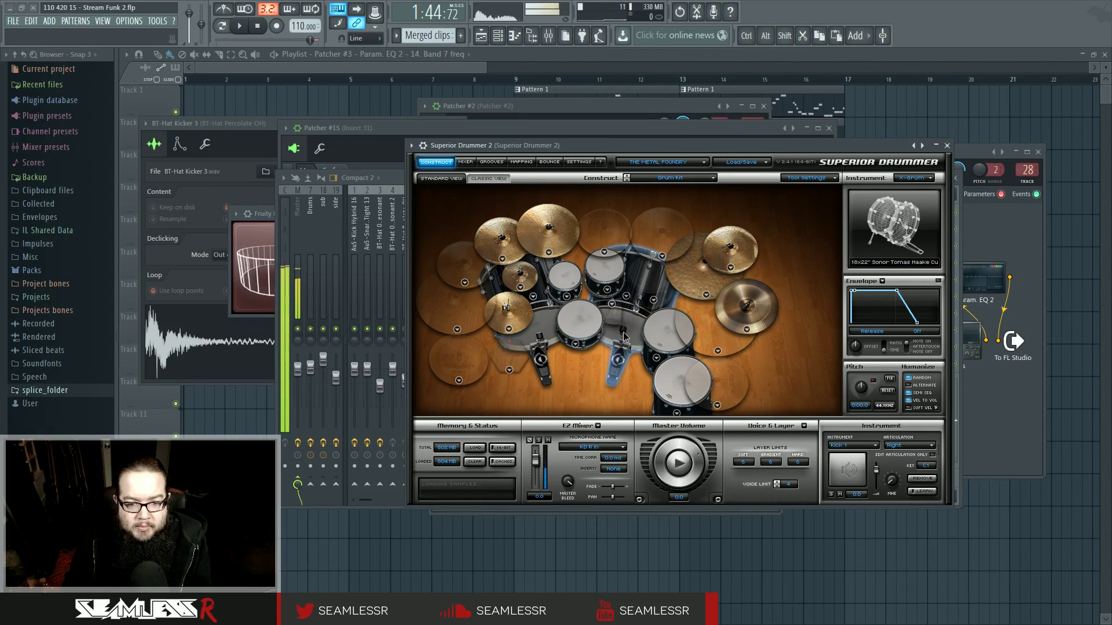
left_click(628, 335)
left_click(579, 318)
left_click(619, 336)
left_click(619, 336)
left_click(577, 317)
left_click(613, 333)
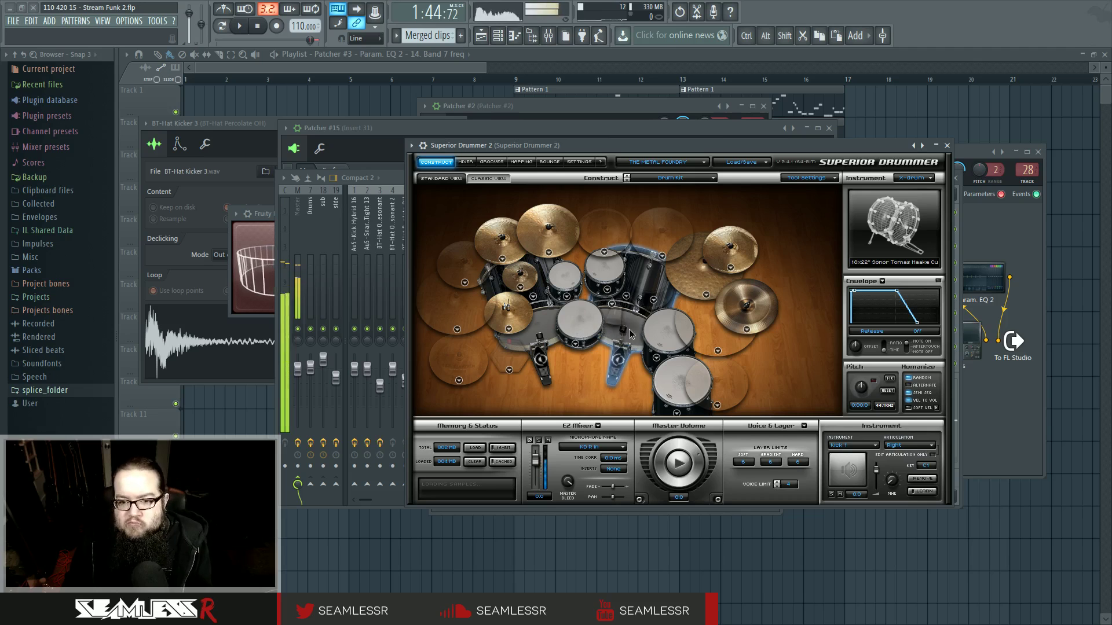
left_click(567, 297)
left_click(744, 259)
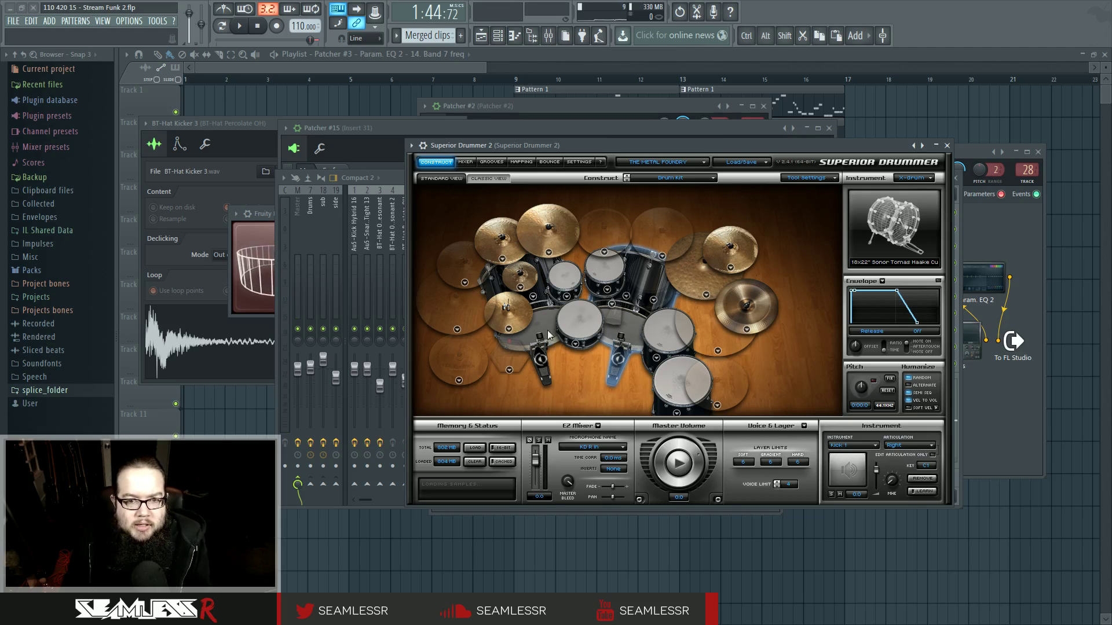
Open the Pattern 5 clip at bar 33 of playlist Track 1 in the piano roll
left_click(497, 36)
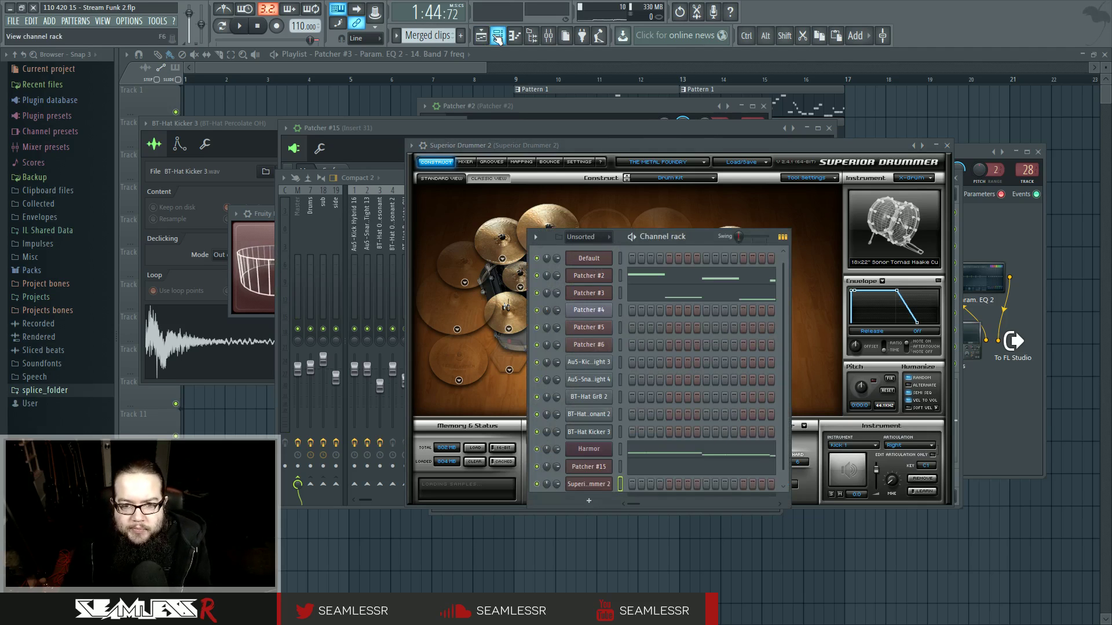
left_click(497, 37)
left_click(483, 37)
left_click_drag(683, 298, 441, 342)
scroll(476, 338, "down", 6)
scroll(660, 399, "up", 5)
left_click_drag(724, 426, 590, 453)
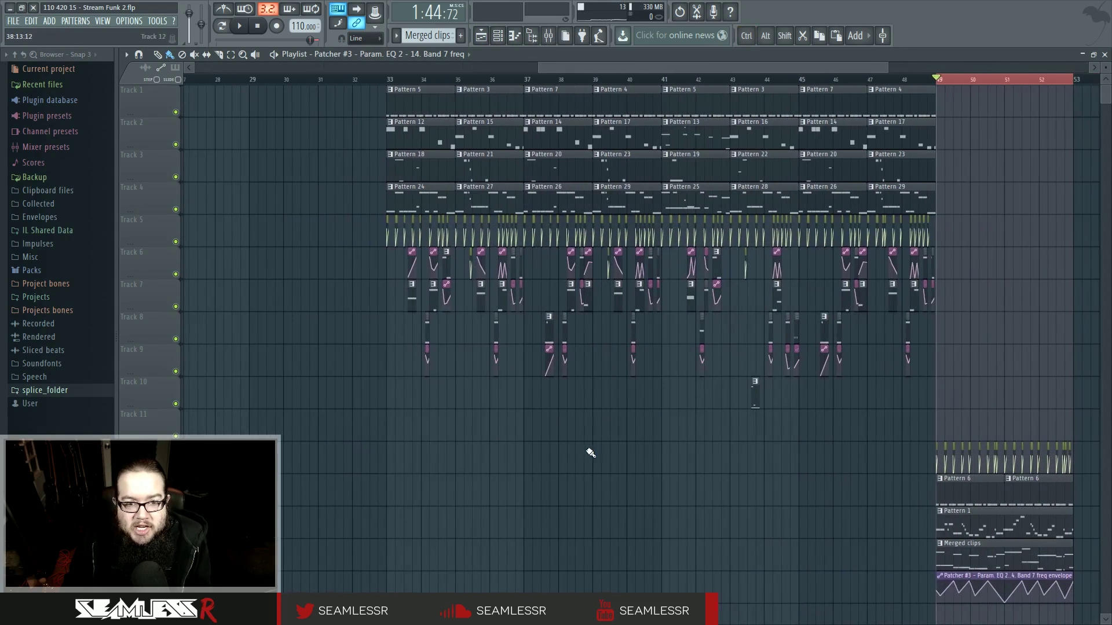
double_click(408, 98)
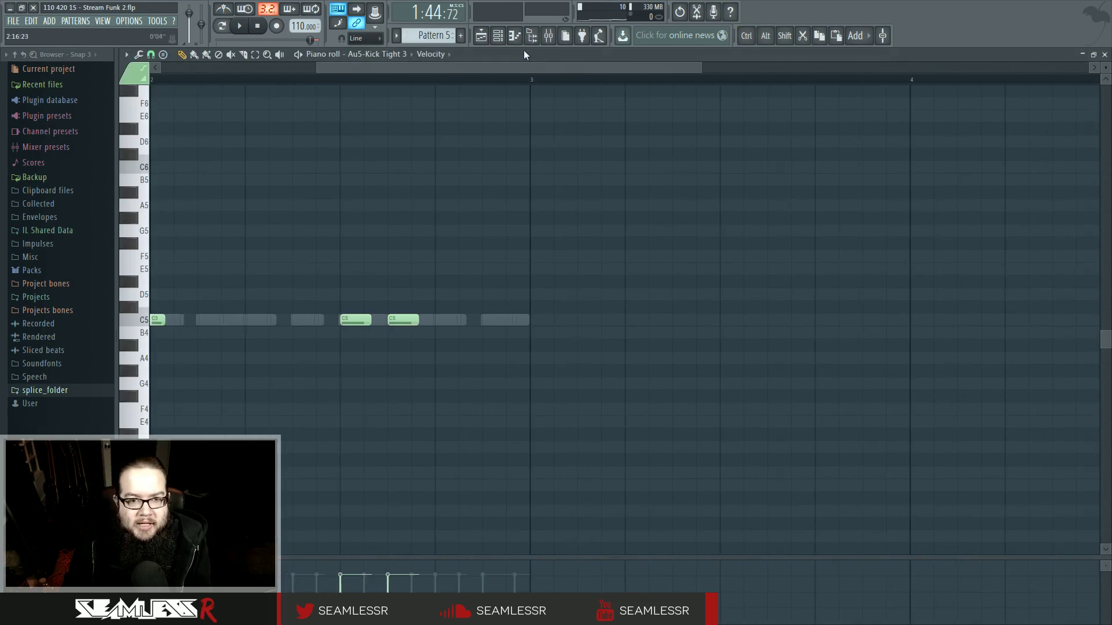
Auto-map the Superior Drummer 2 plugin outputs incrementally in its wrapper's processing settings
left_click(515, 36)
left_click(238, 26)
left_click_drag(690, 235, 628, 191)
key("space")
left_click_drag(641, 146, 573, 143)
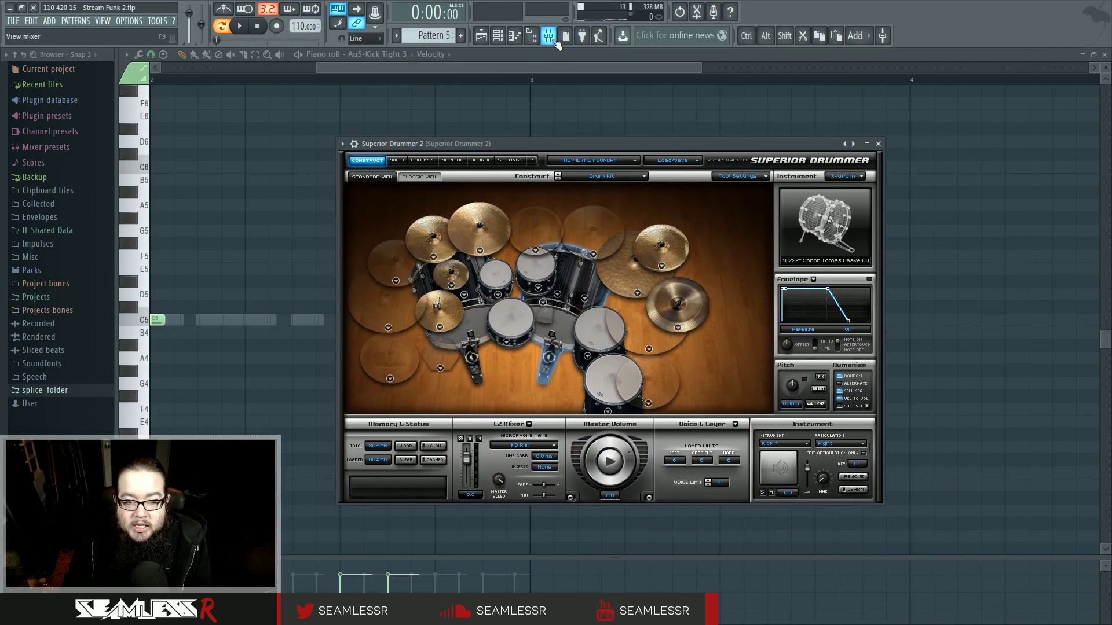
left_click(354, 144)
left_click(378, 166)
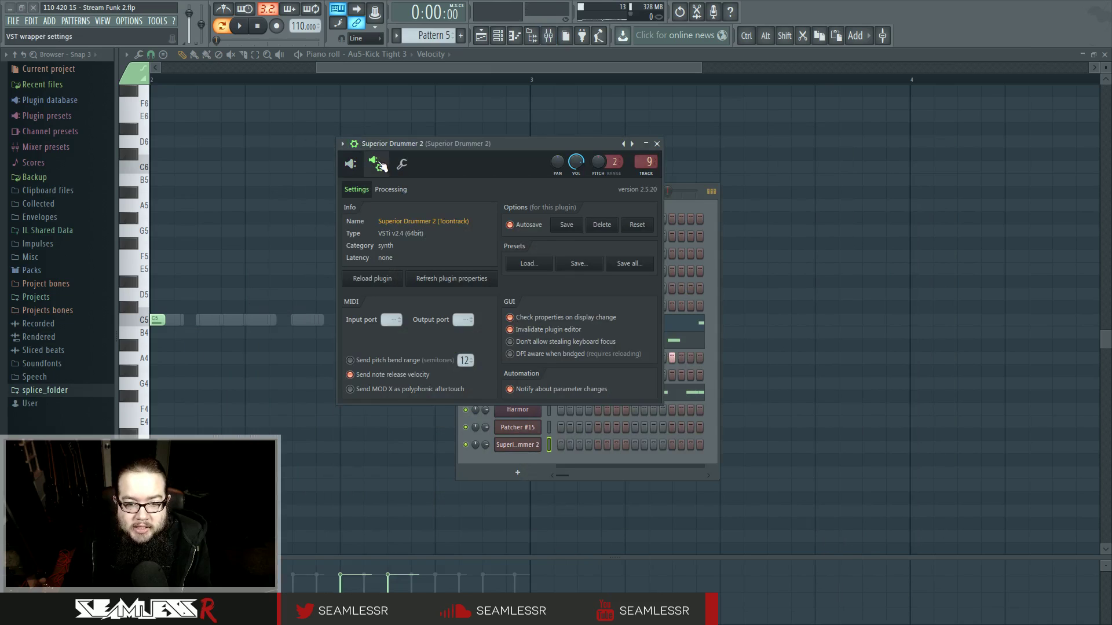
left_click(391, 189)
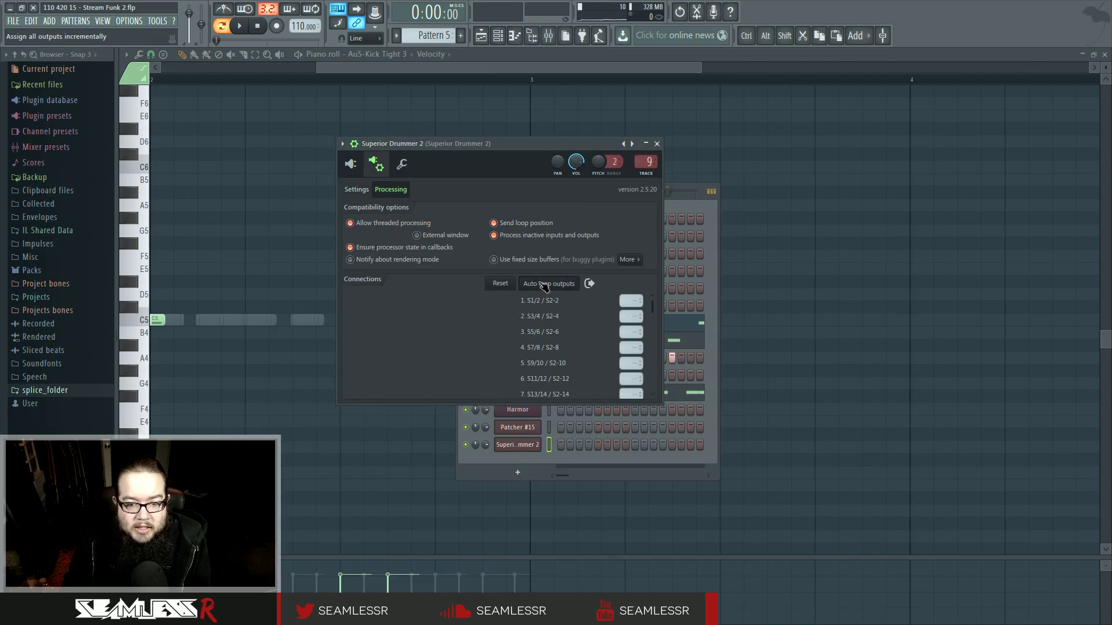
mouse_move(652, 306)
left_mouse_down()
mouse_move(653, 391)
mouse_move(660, 297)
left_mouse_up()
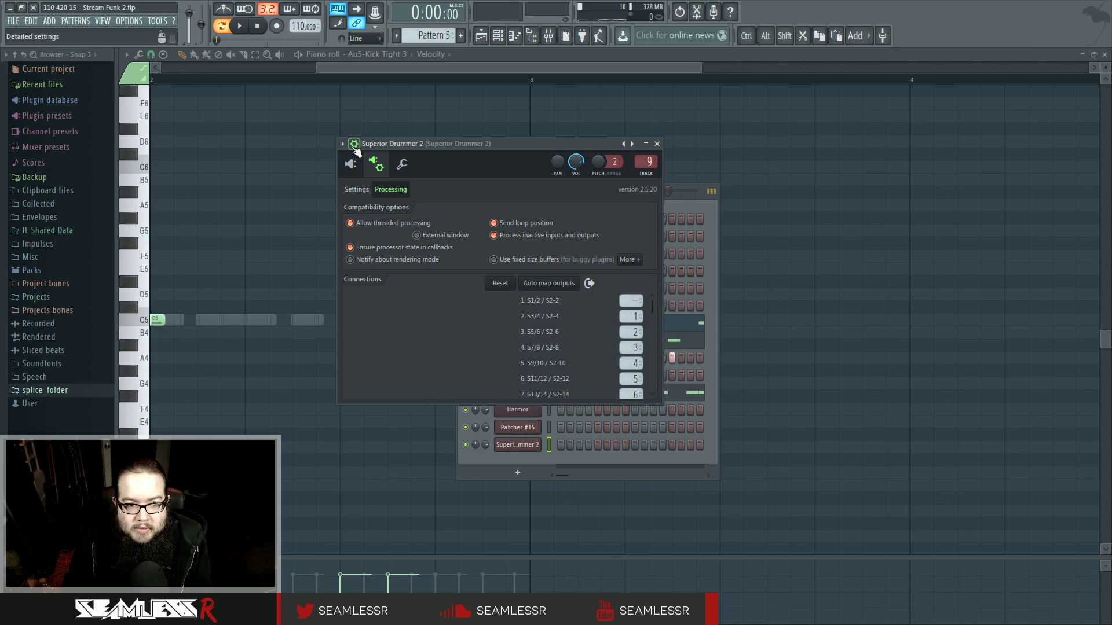
Route the microphone channels in Superior Drummer 2's own mixer to separate outputs
left_click(354, 144)
left_click(390, 161)
left_click(468, 406)
left_click(468, 407)
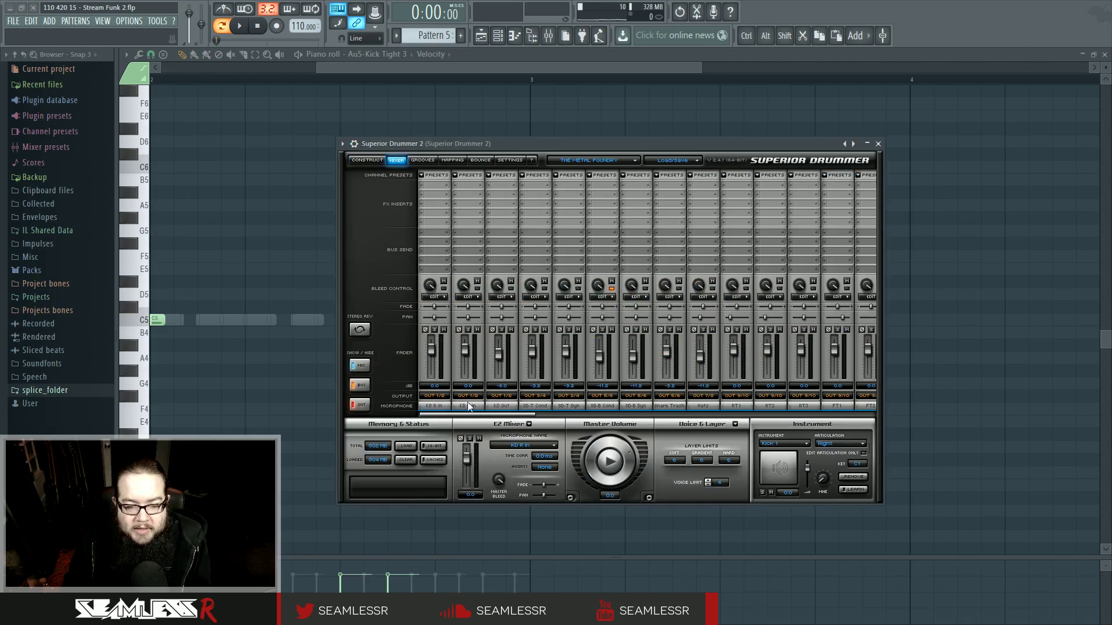
Arrange the mixer beside the Superior Drummer 2 kit and audition a drum to check the separate output tracks
left_click(878, 144)
left_click(483, 36)
left_click(482, 36)
left_click(548, 37)
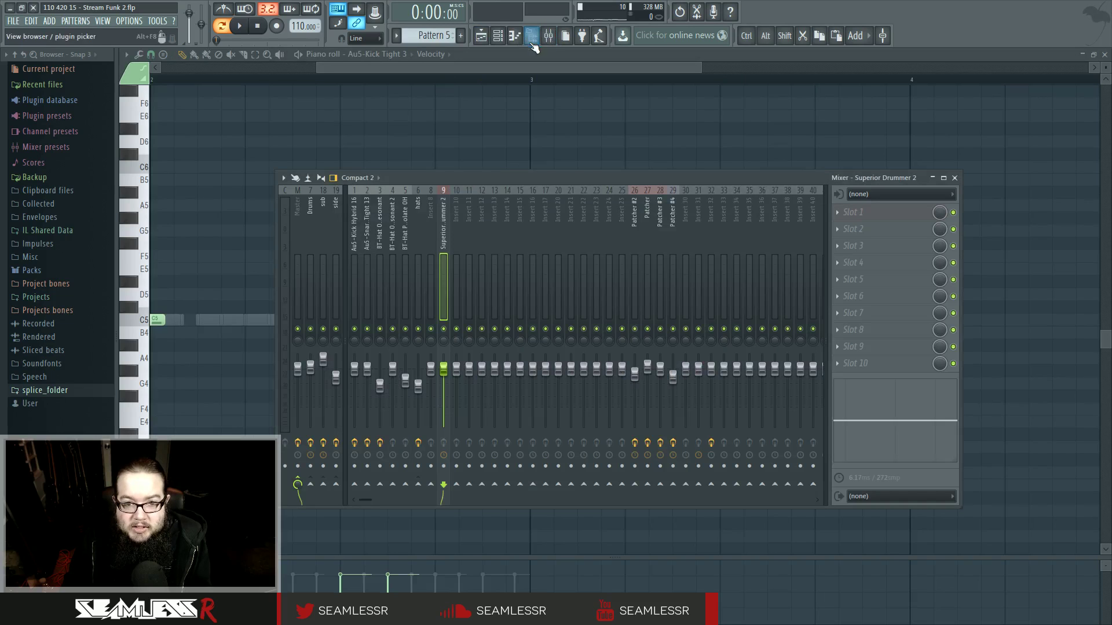
left_click(500, 37)
left_click(535, 449)
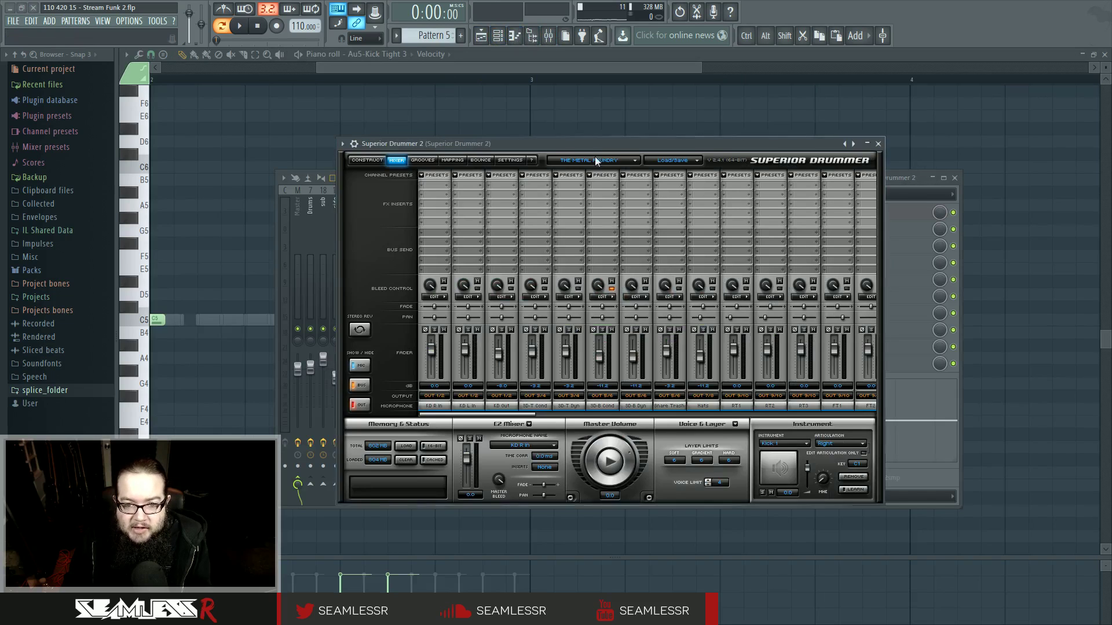
left_click_drag(597, 144, 789, 143)
left_click(561, 158)
left_click_drag(476, 176, 277, 156)
left_click(796, 333)
left_click(801, 334)
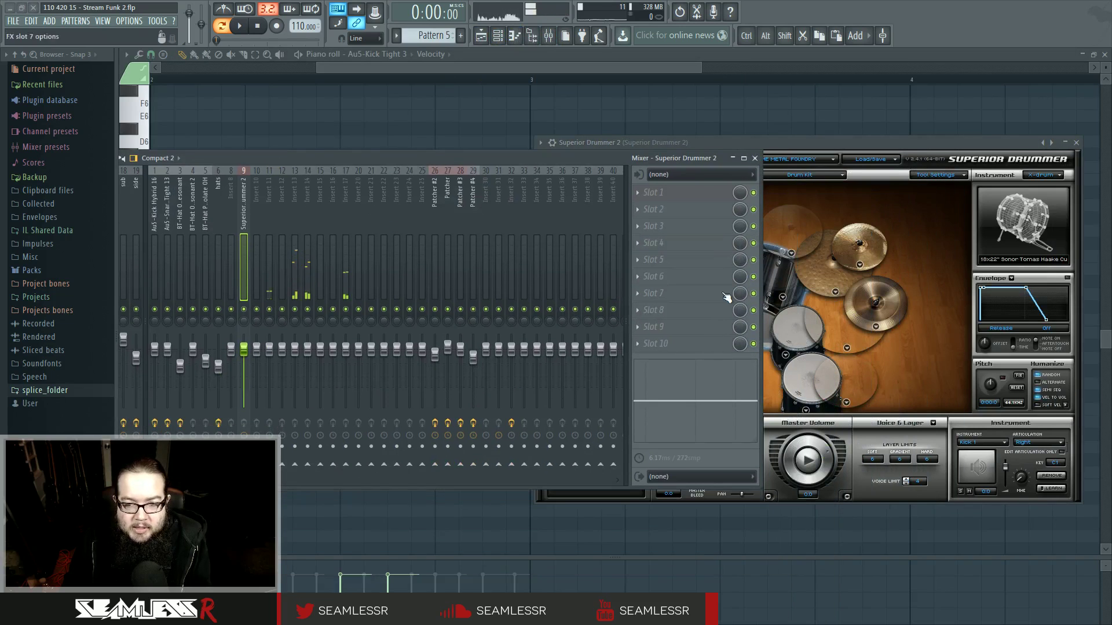
Open the Superior Drummer 2 channel of Pattern 5 in the piano roll and set the grid snap to 1/3 step
left_click(1076, 142)
left_click_drag(578, 159, 748, 149)
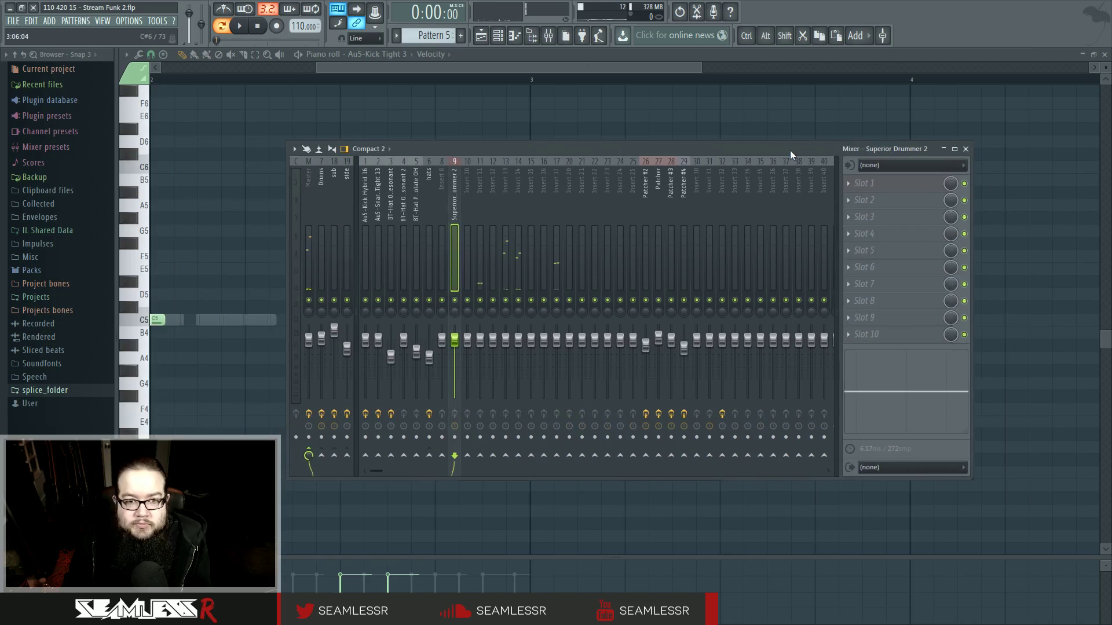
left_click(498, 36)
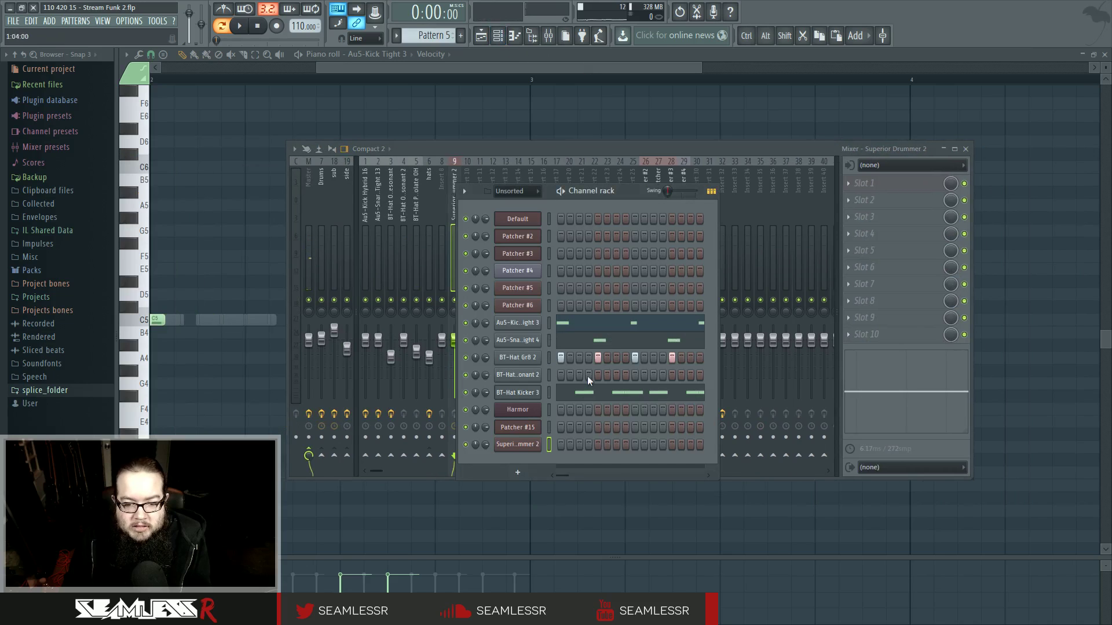
right_click(535, 450)
left_click(555, 443)
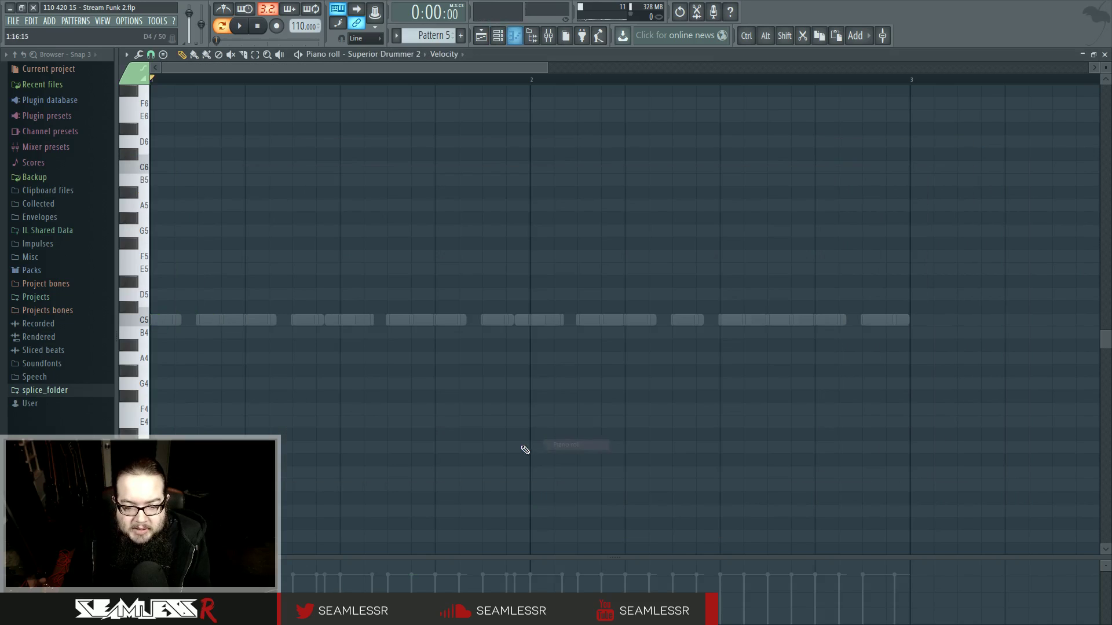
left_click(150, 55)
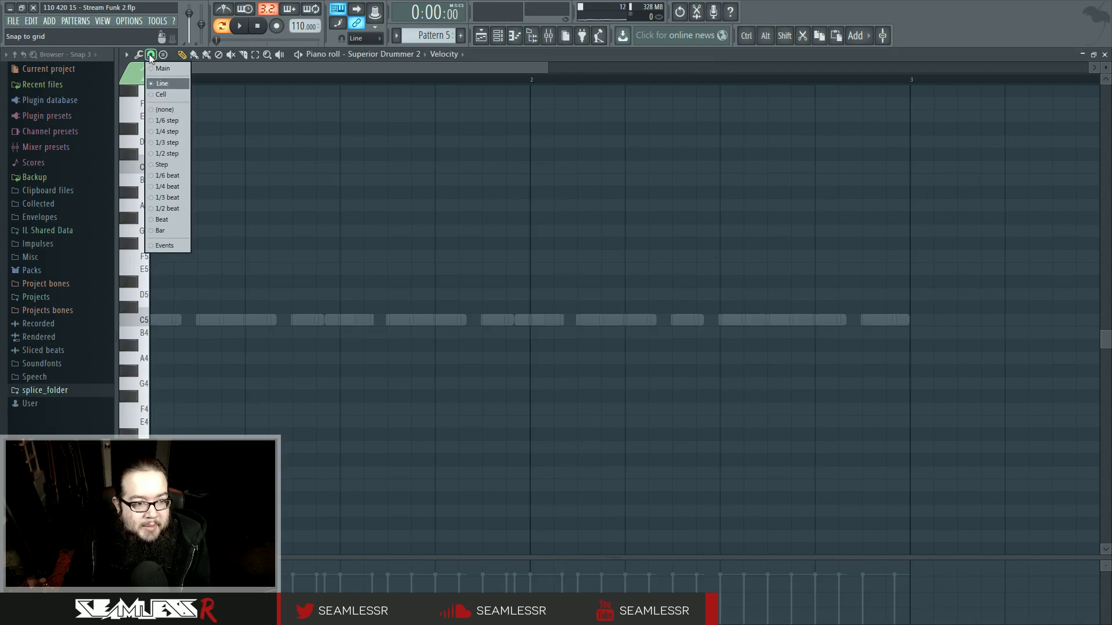
left_click(169, 141)
Try notes at C5 and in the octave below at the start of bar 1 to find the drum sounds
scroll(417, 357, "up", 1)
left_click(165, 331)
right_click(177, 332)
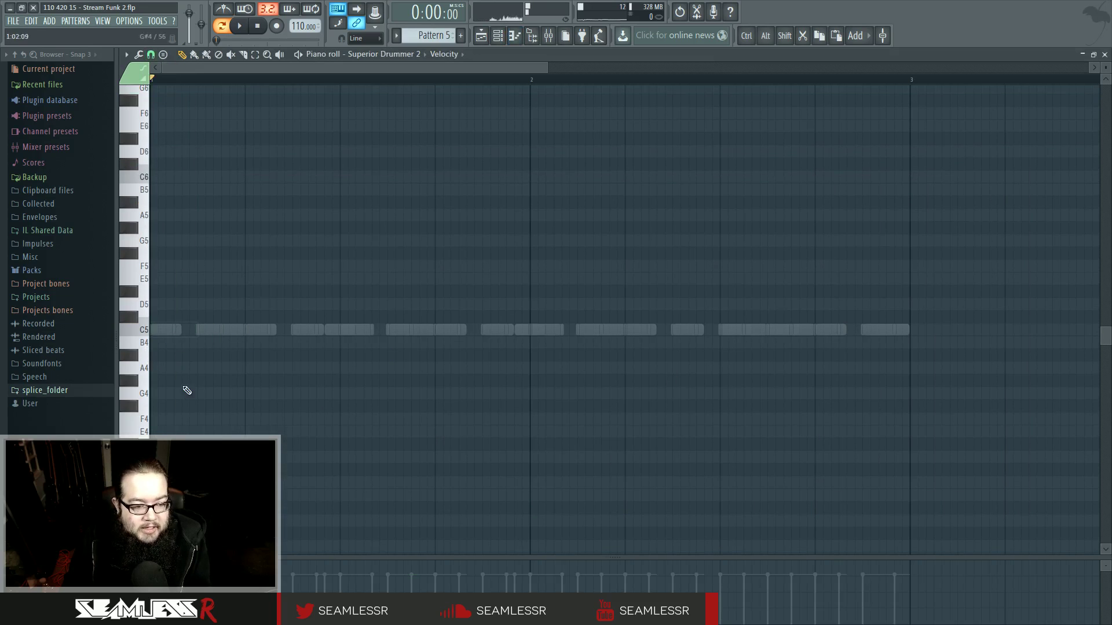
scroll(178, 357, "down", 1)
left_click(167, 457)
scroll(173, 458, "down", 2)
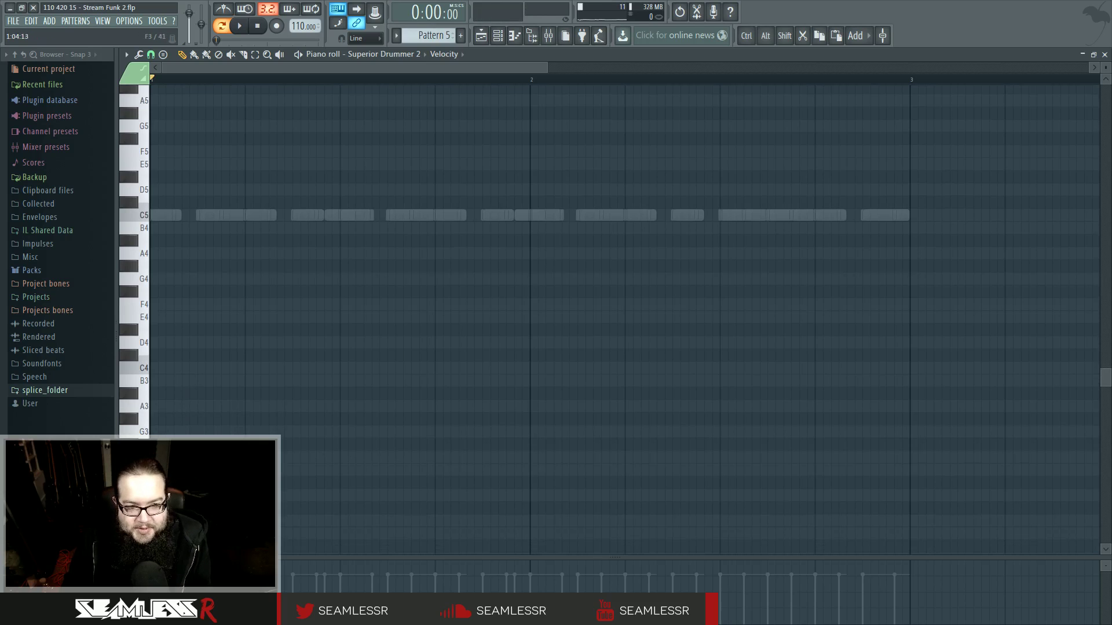
Place drum notes C3 on beat 3, D3 on beat 4 and C3 just before bar 2 while the pattern plays
key("space")
key("space")
key("space")
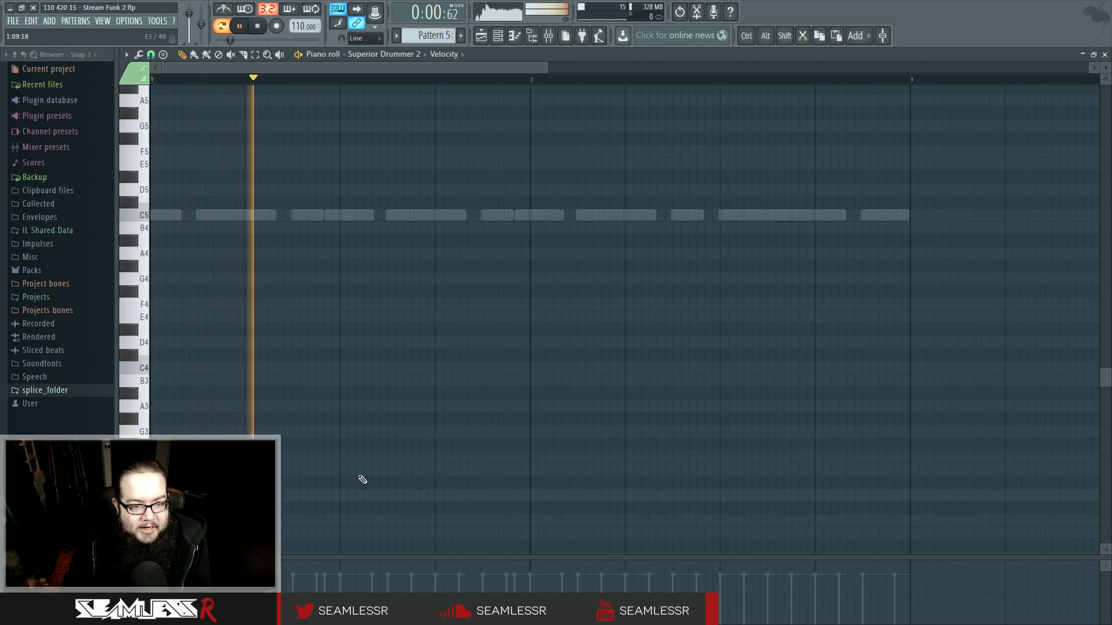
key("space")
key("space")
left_click(347, 521)
left_click(442, 495)
left_click(522, 520)
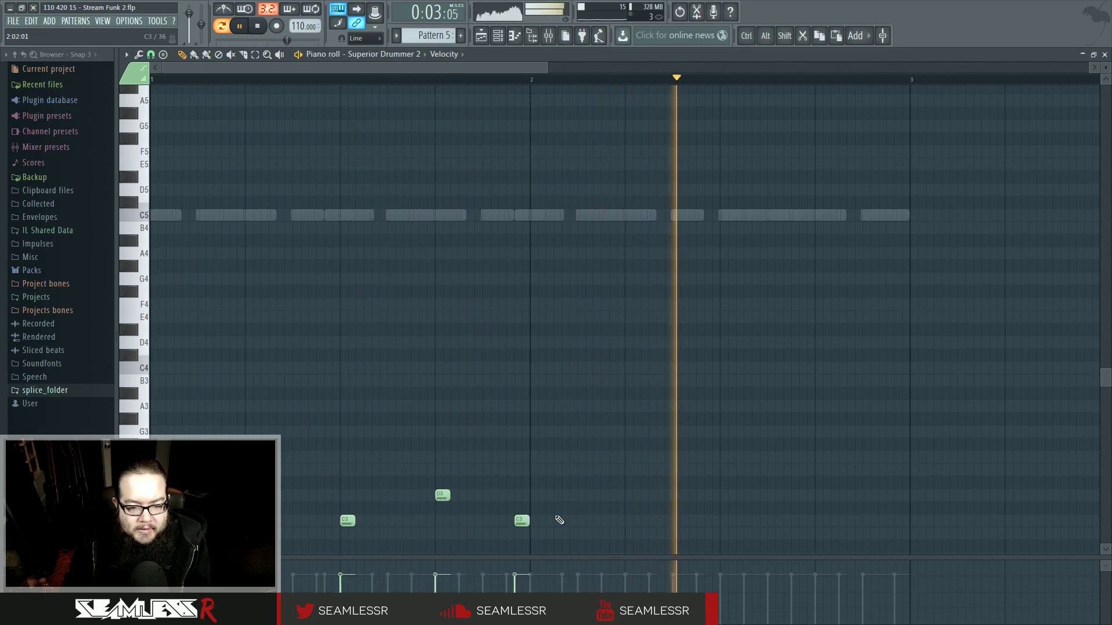
Add D3, C3, C3 and D3 notes across bar 2 and raise the velocities of the drum notes to maximum
left_click(633, 495)
left_click(728, 520)
left_click(775, 521)
left_click(823, 495)
left_click_drag(357, 550, 904, 399)
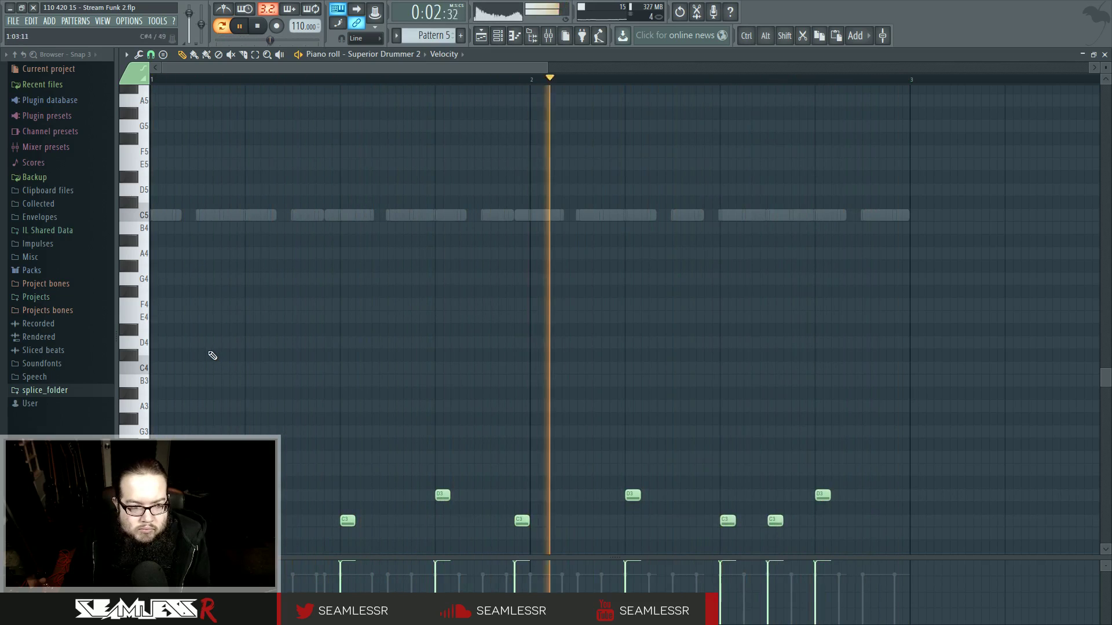
Try a drum note around C#4 at the start of bar 1, play it back, and delete it
key("space")
left_click_drag(162, 341, 161, 355)
key("space")
key("space")
right_click(157, 355)
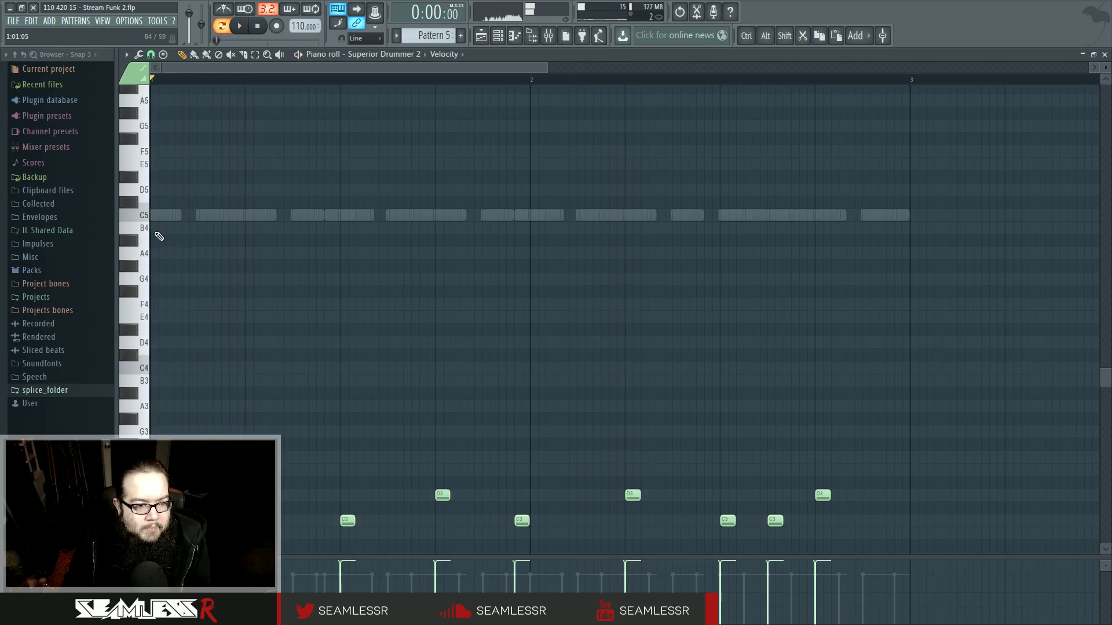
Reopen Superior Drummer 2, clear its drum kit to None, and load a kick drum
left_click(498, 35)
left_click(522, 450)
left_click_drag(665, 134, 477, 106)
left_click(605, 139)
left_click(603, 188)
left_click(569, 256)
left_click(597, 322)
Load the 6.5x14" Ludwig Supraphonic 402 as the snare and add a hi-hat to the kit
left_click(518, 304)
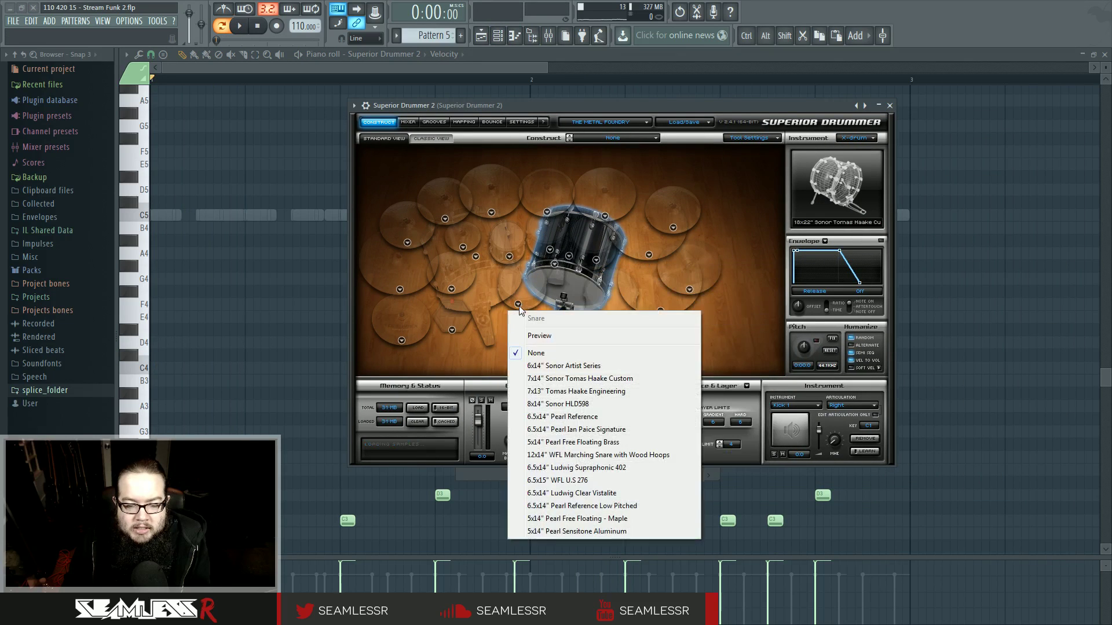
left_click(586, 468)
left_click(451, 289)
left_click(488, 399)
Load the 19" Sabian HH Crash as Cymbal 2 and choose a ride cymbal for the kit
left_click(444, 219)
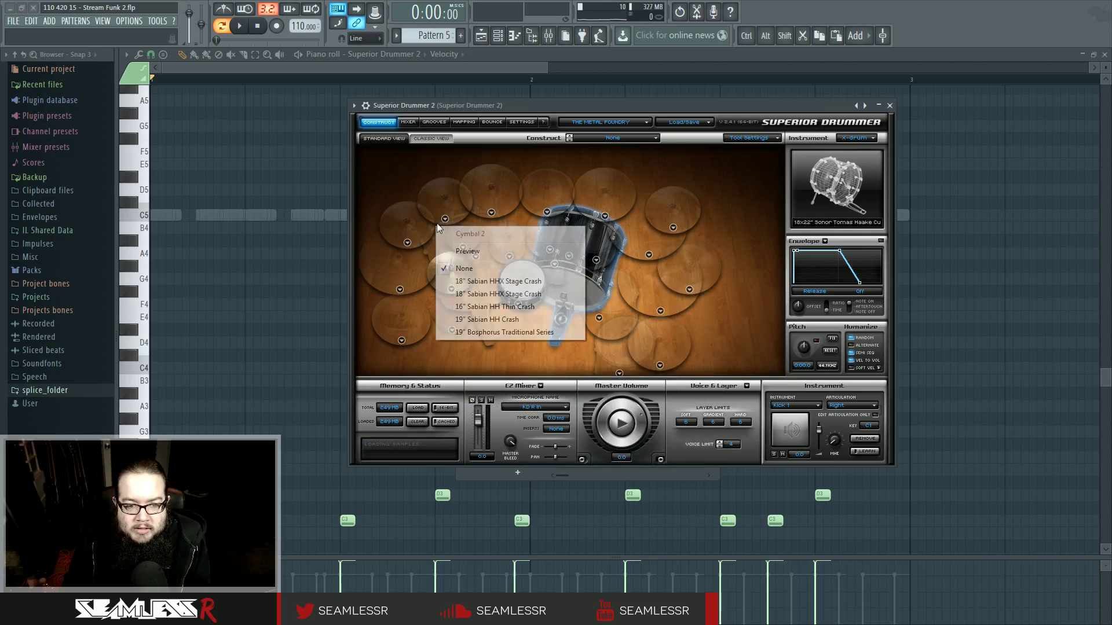
left_click(491, 319)
left_click(660, 311)
left_click(695, 375)
left_click(660, 311)
left_click(709, 372)
Load the 20" Bosphorus The Hammer as Cymbal 6, and preview and load the 19" Sabian AAXtreme Chinese as China 2
left_click(665, 366)
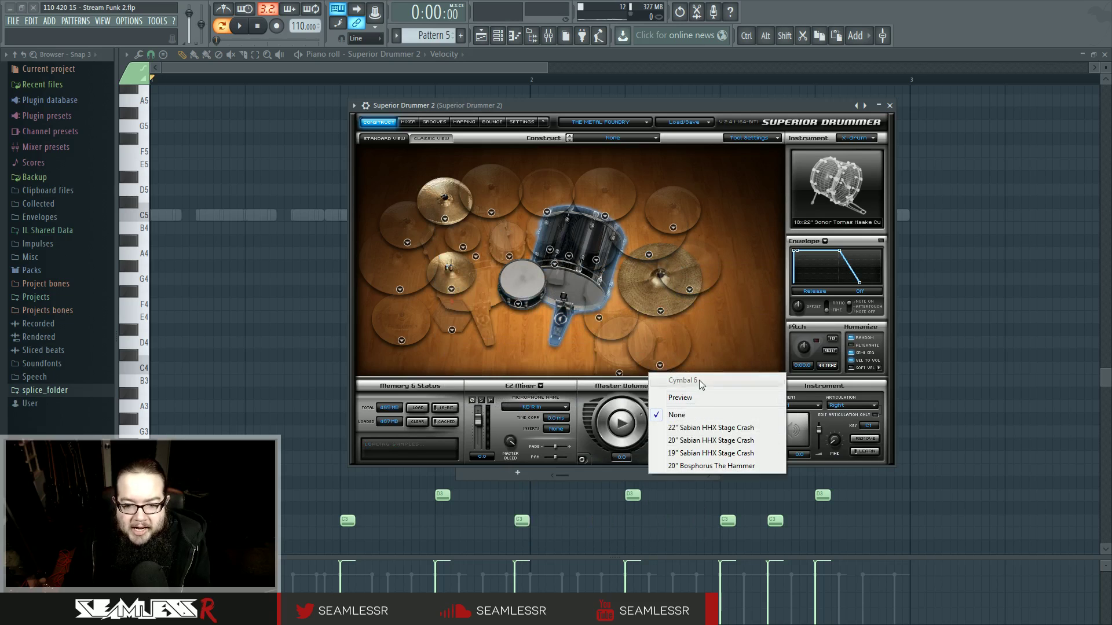
left_click(697, 467)
left_click(689, 290)
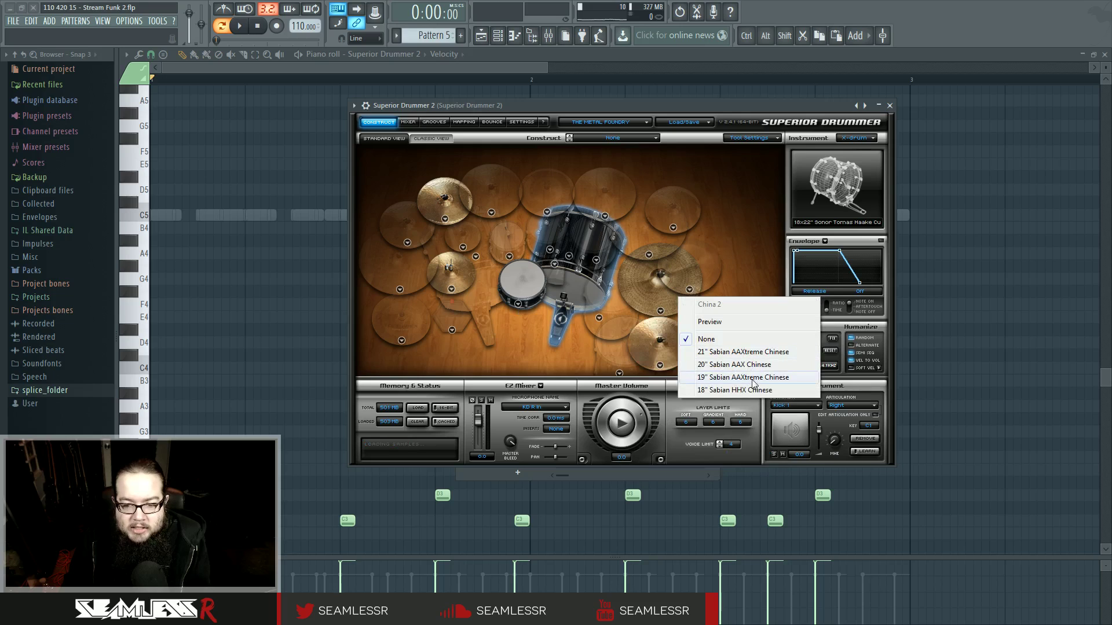
left_click(709, 322)
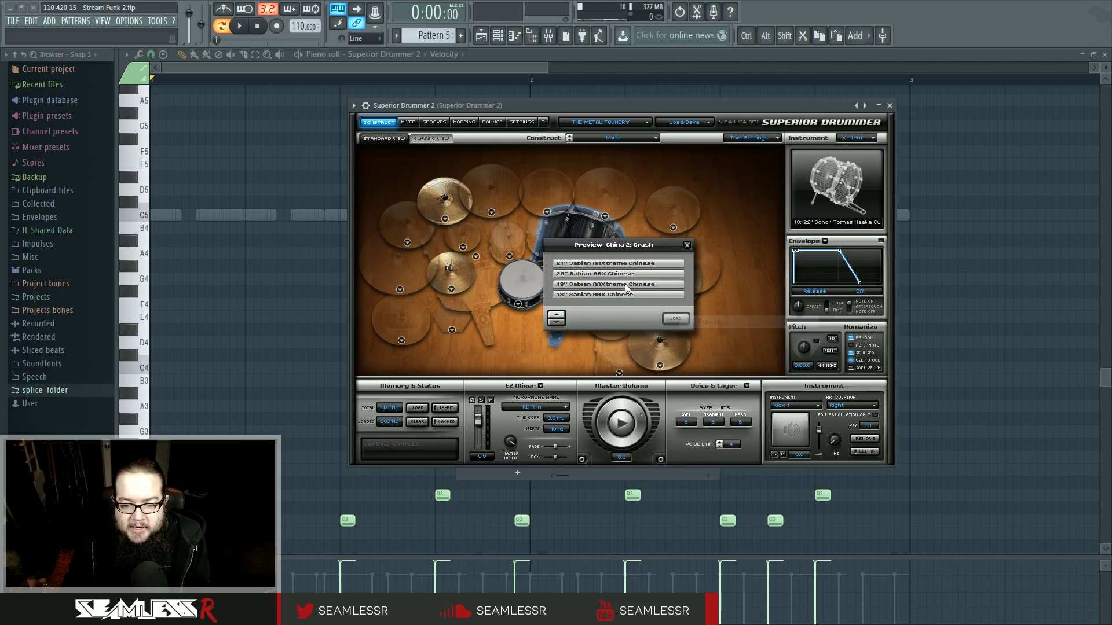
left_click(636, 285)
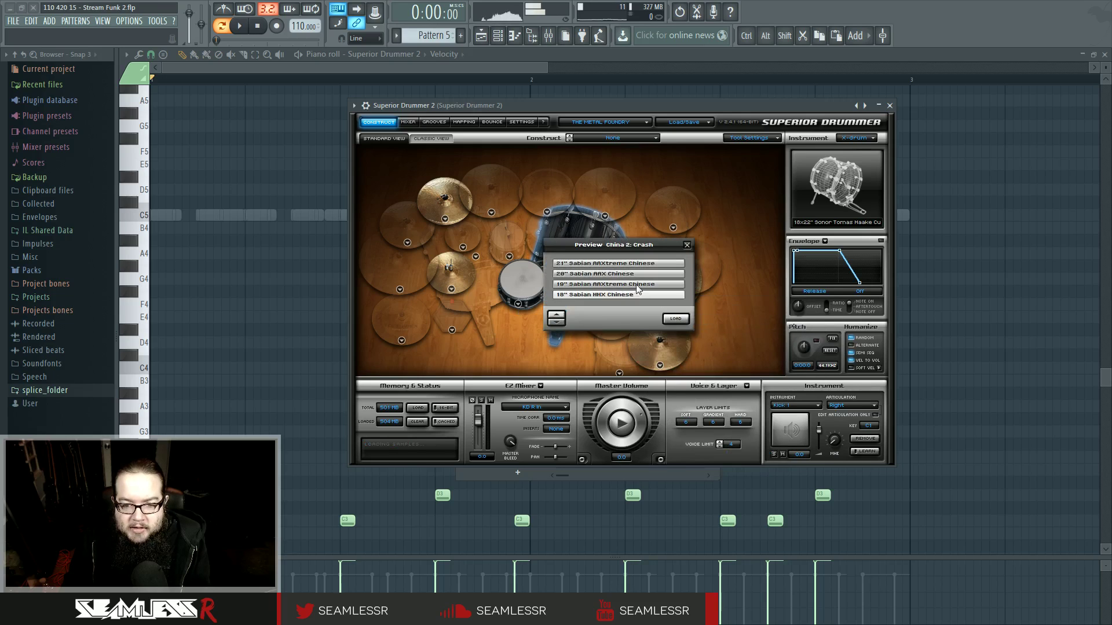
left_click(675, 319)
Preview and load the 18" Zildjian Medium Crash as Cymbal 5
left_click(672, 226)
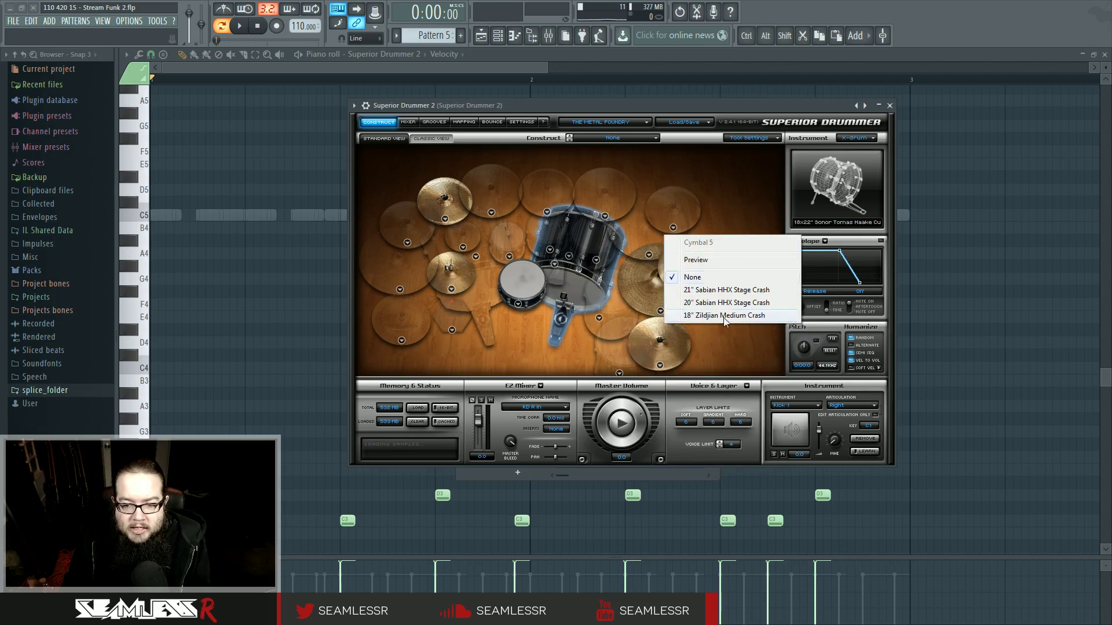
left_click(695, 260)
left_click(656, 290)
left_click(675, 313)
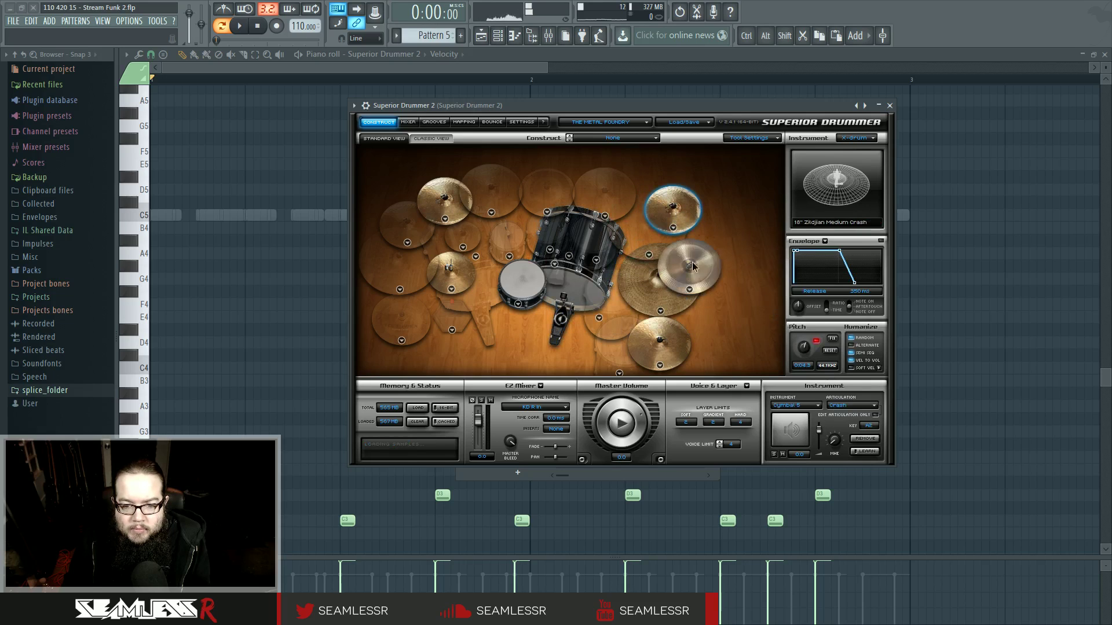
Add the 9x13" Ludwig Silversparkle as Racktom 2, and load a floor tom and a drum for Racktom 3
left_click(548, 251)
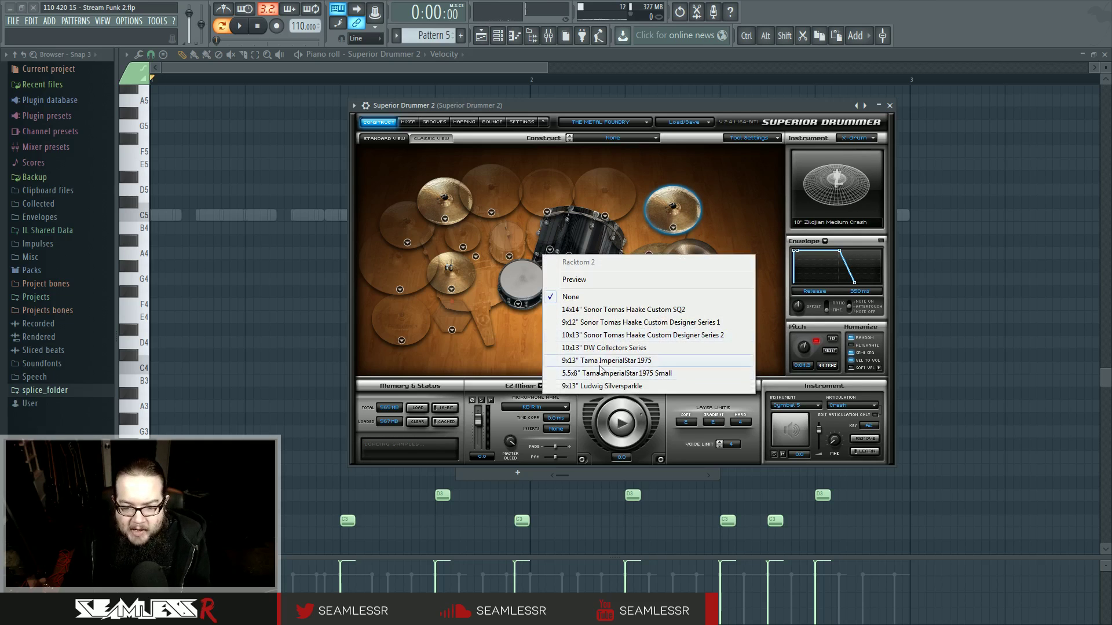
left_click(614, 389)
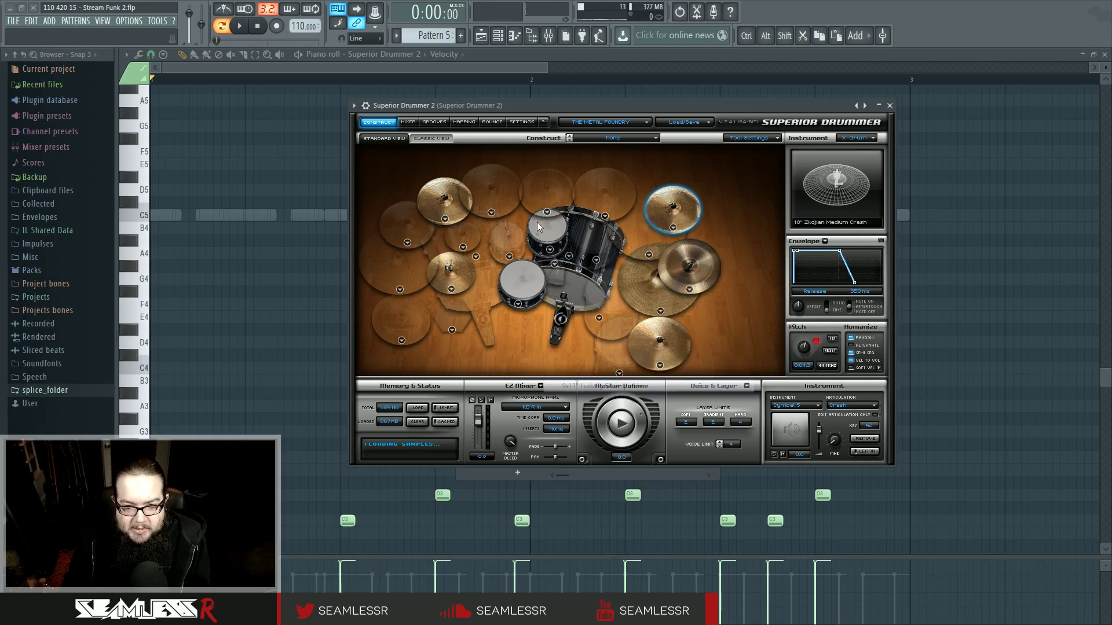
left_click(597, 316)
left_click(644, 422)
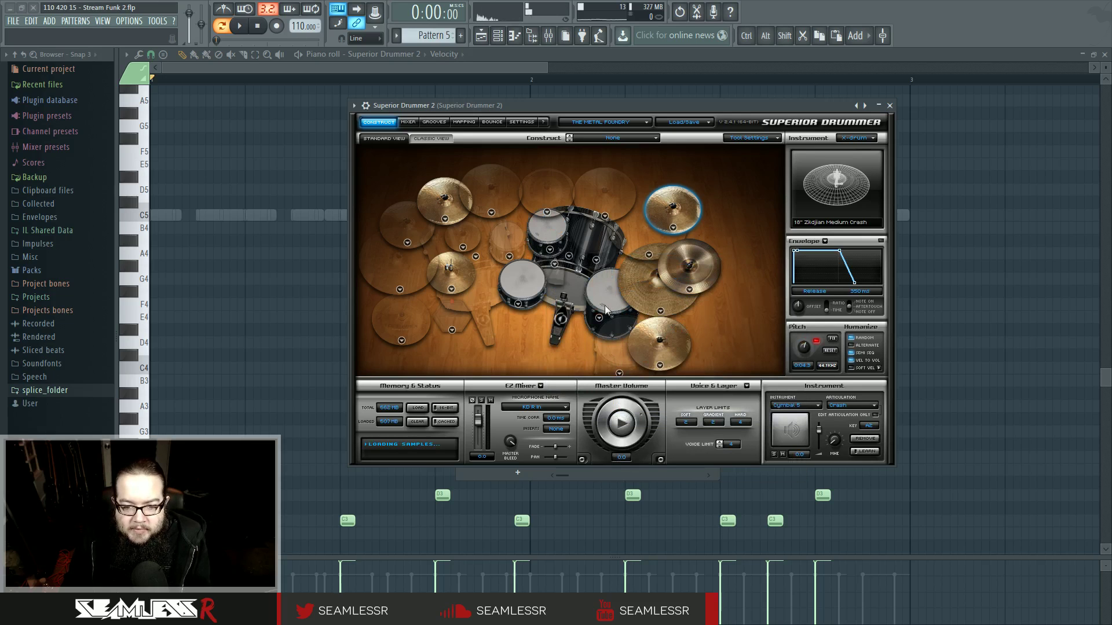
left_click(593, 258)
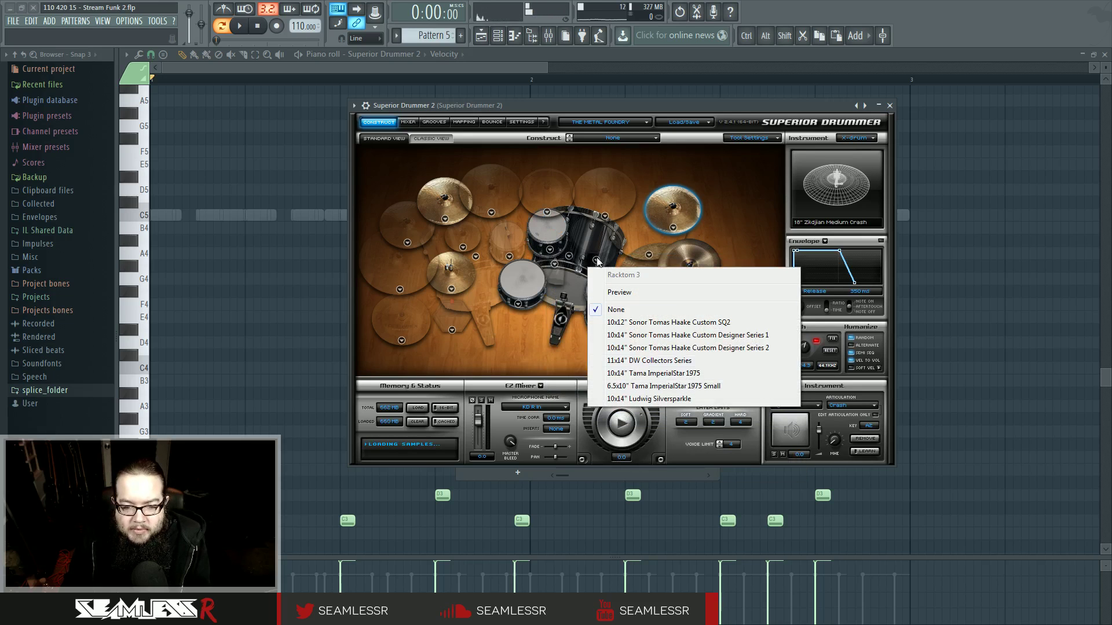
left_click(655, 386)
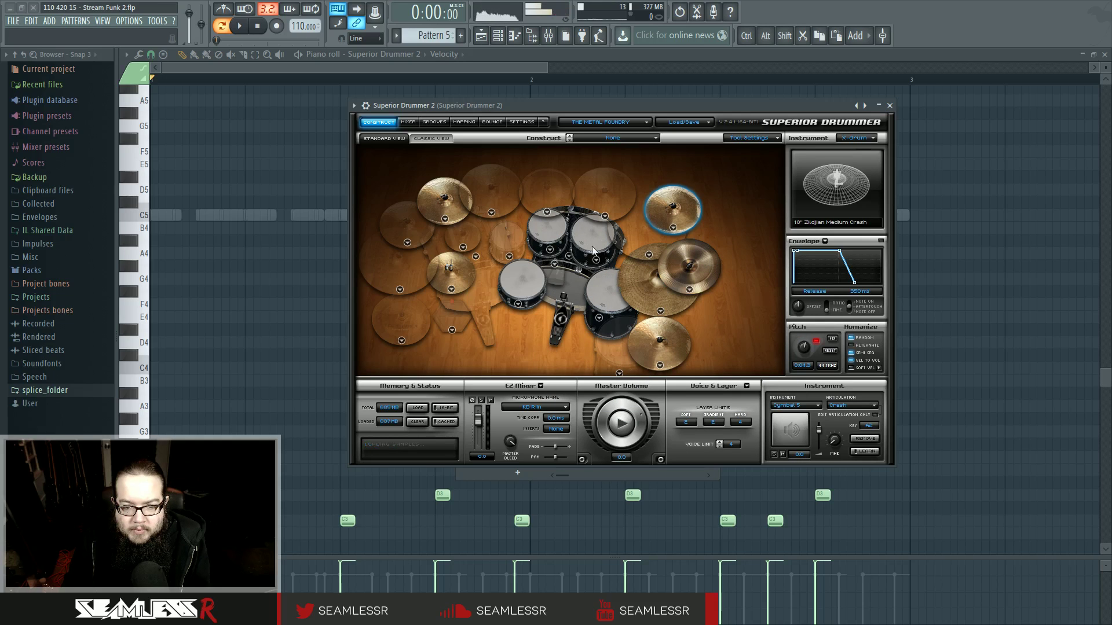
Switch Racktom 2 to the 9x13" Tama ImperialStar 1975 and choose a different drum for the floor tom
left_click(556, 248)
left_click(551, 250)
left_click(605, 361)
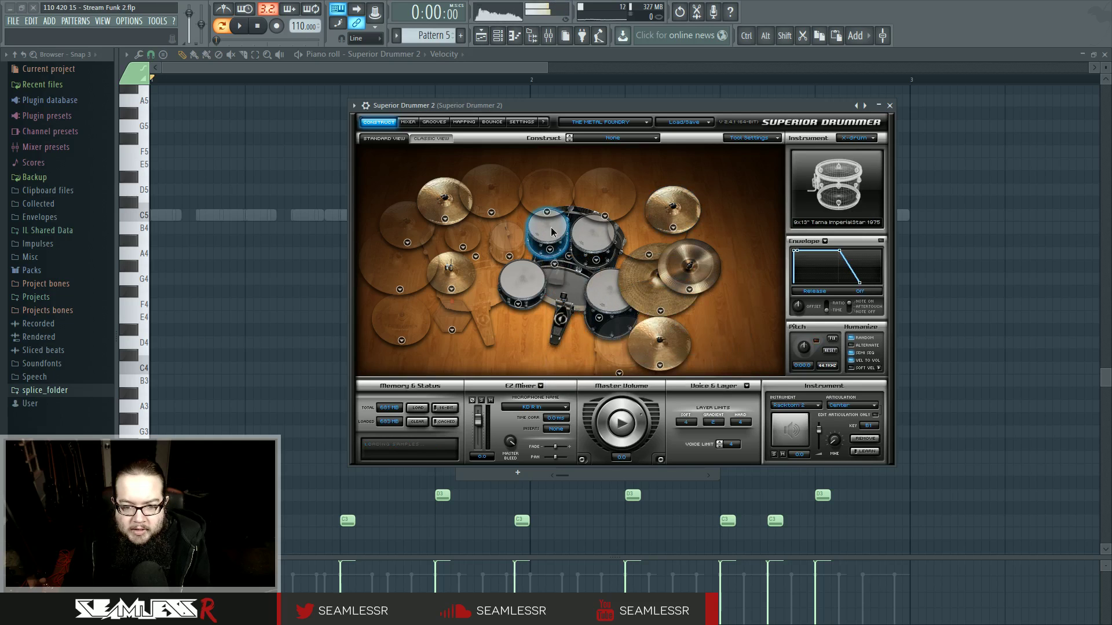
left_click(549, 250)
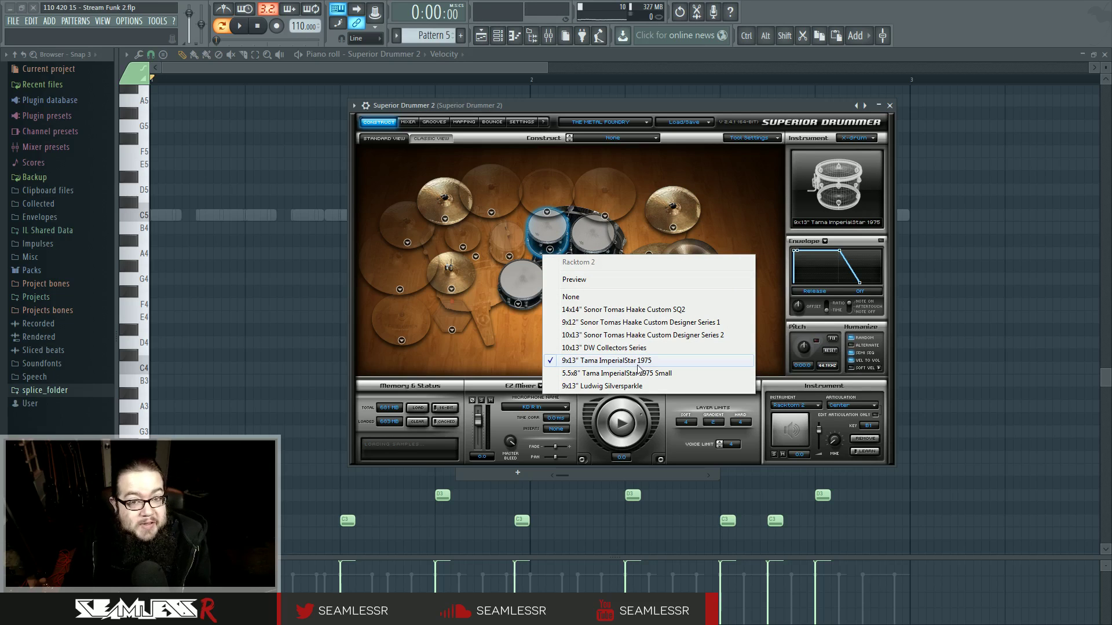
left_click(549, 242)
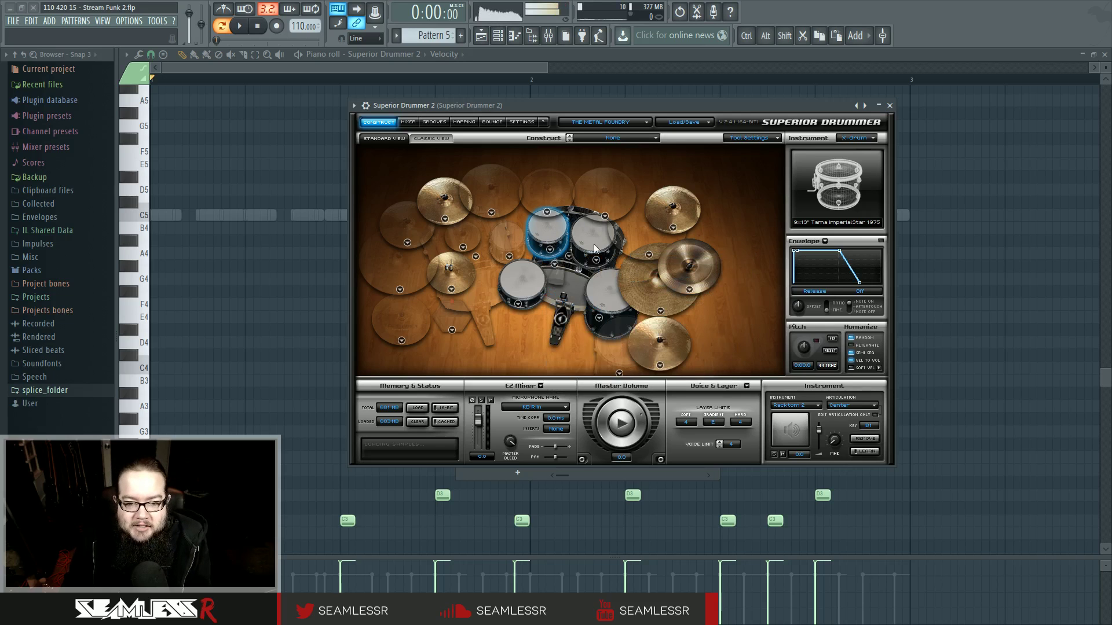
left_click(599, 318)
left_click(636, 410)
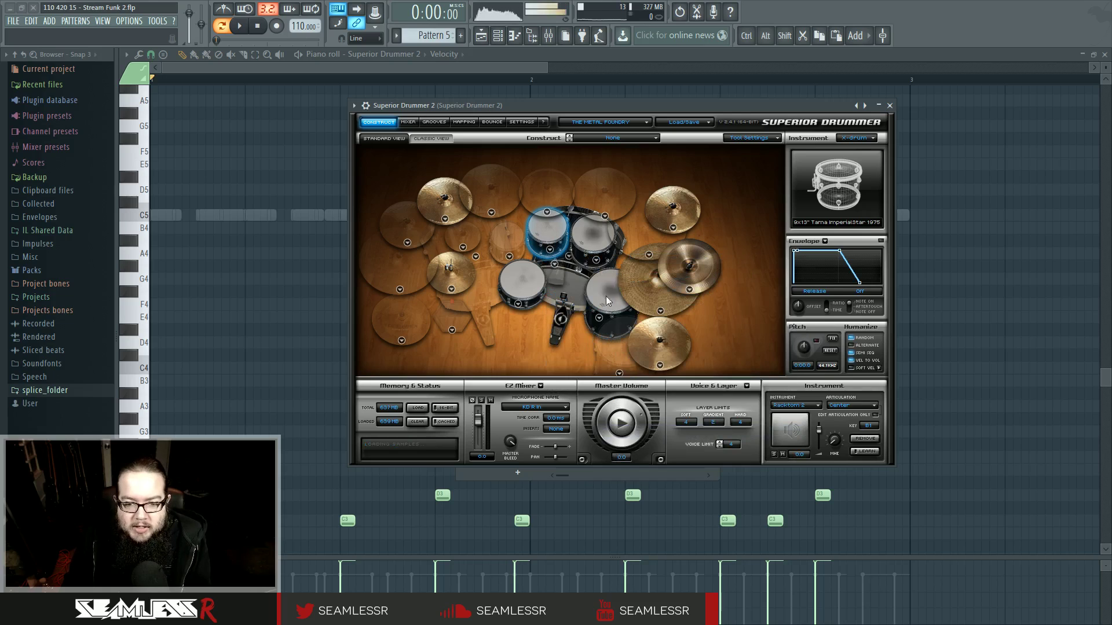
Load the 8x12" Tama ImperialStar 1975 as Racktom 1 and review the alternatives for that drum
left_click(509, 256)
left_click(573, 366)
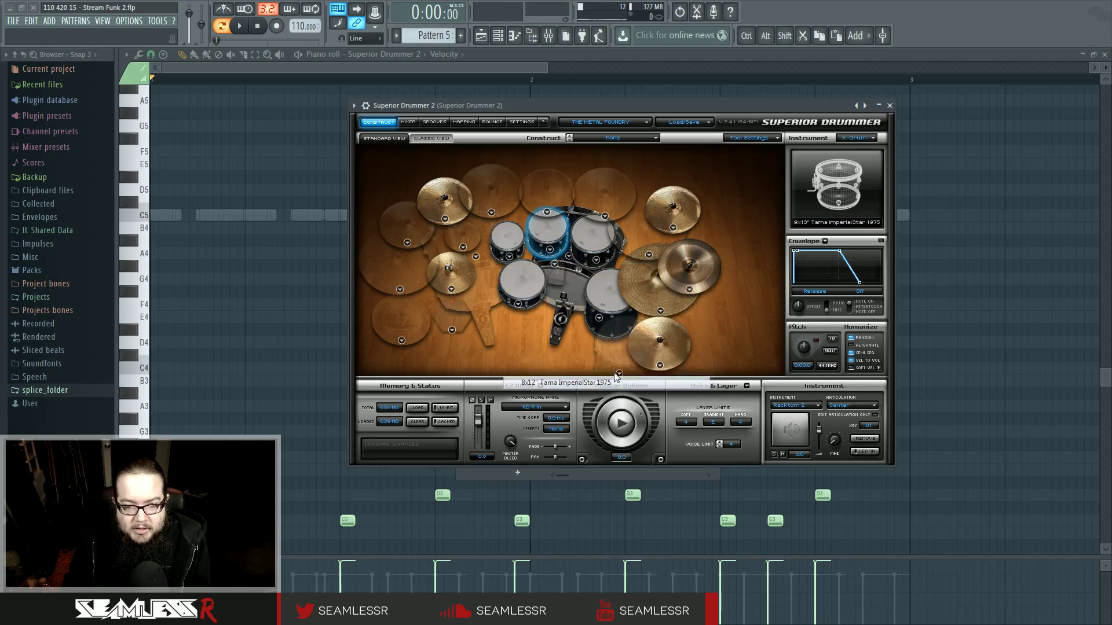
left_click(509, 256)
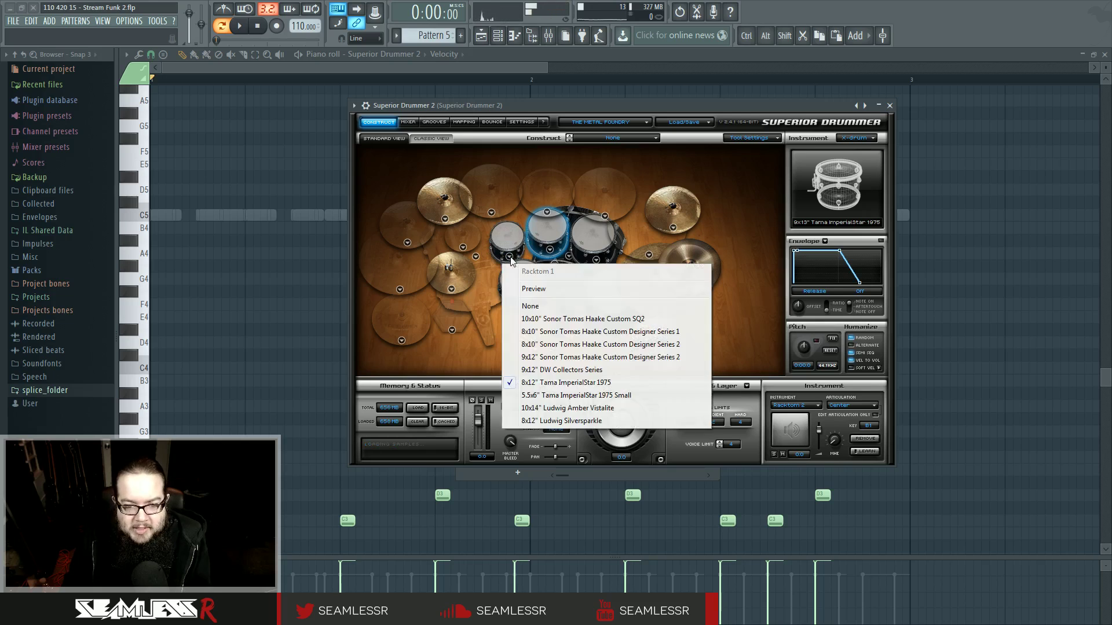
left_click(599, 332)
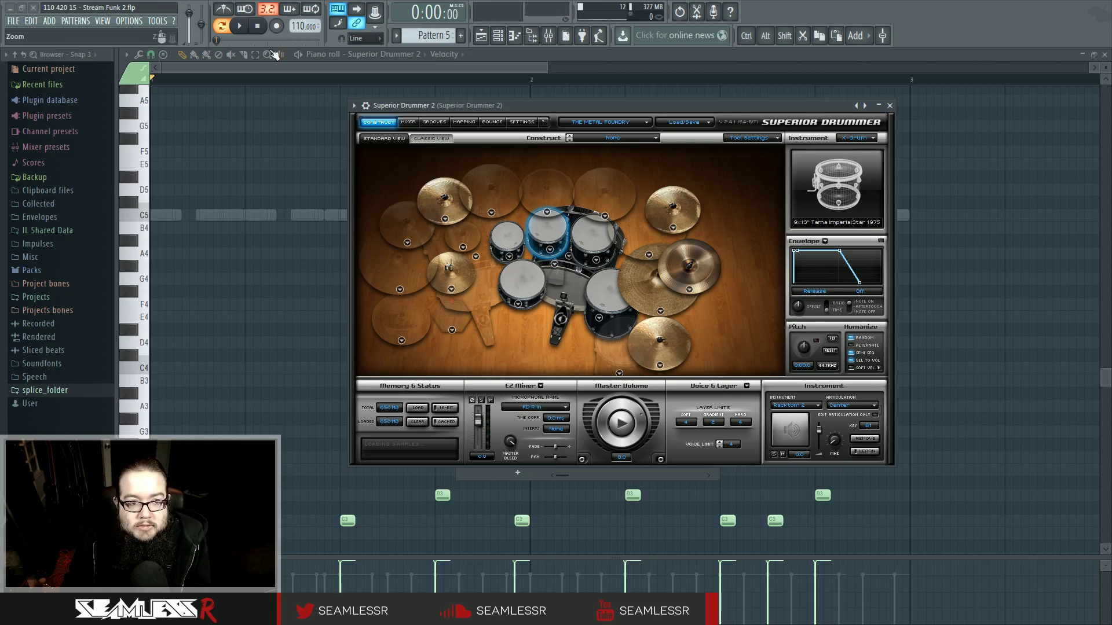
Play the pattern briefly and turn off automatic plugin delay compensation in the mixer
left_click(239, 25)
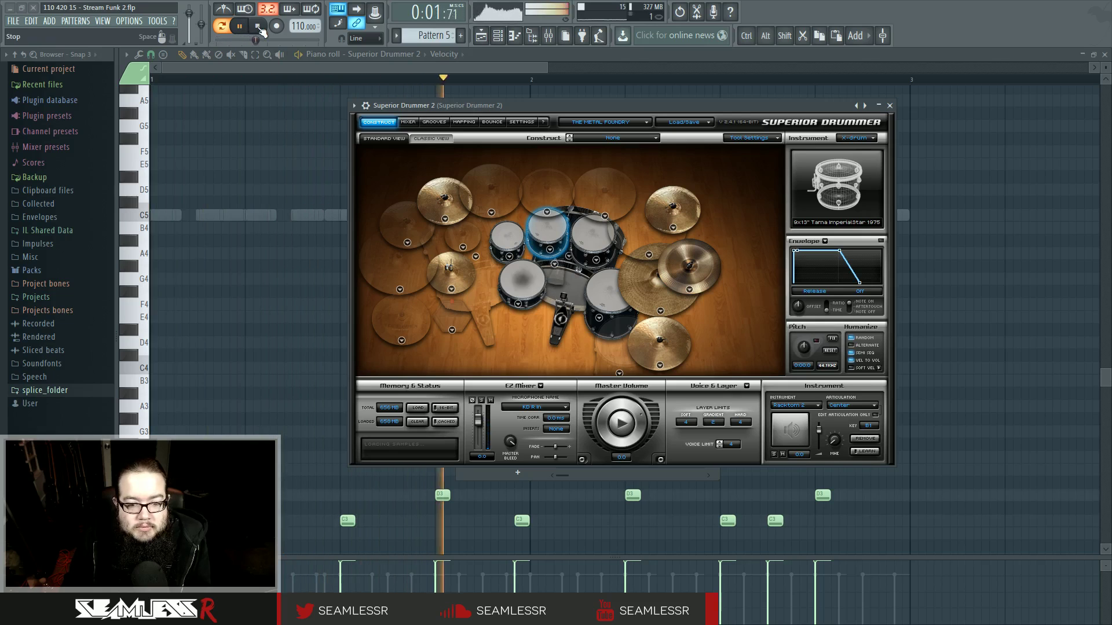
key("space")
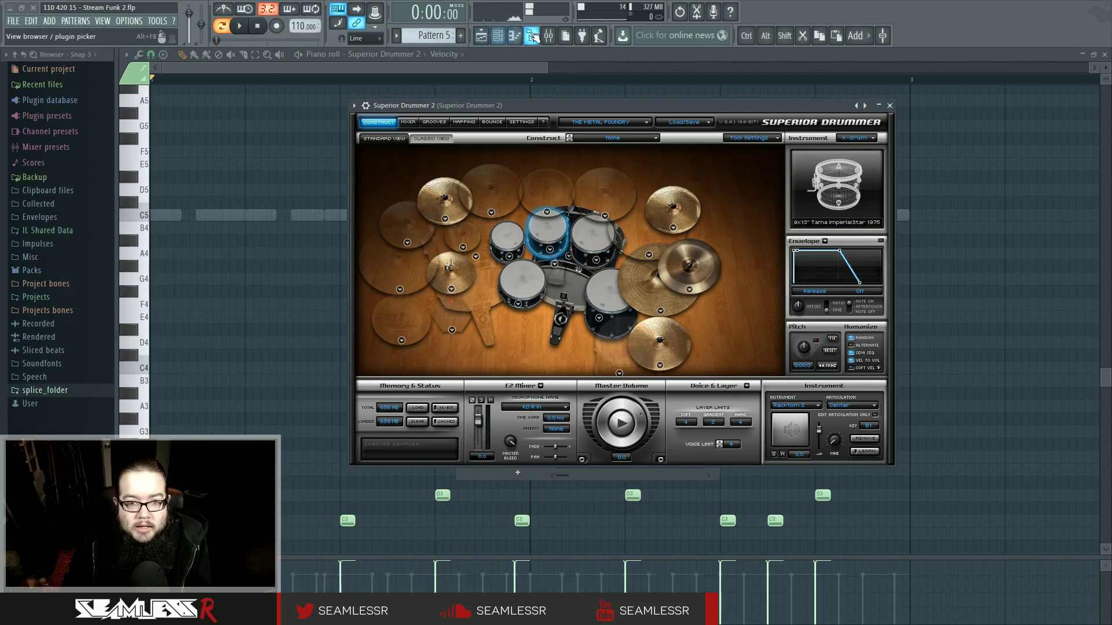
left_click(546, 36)
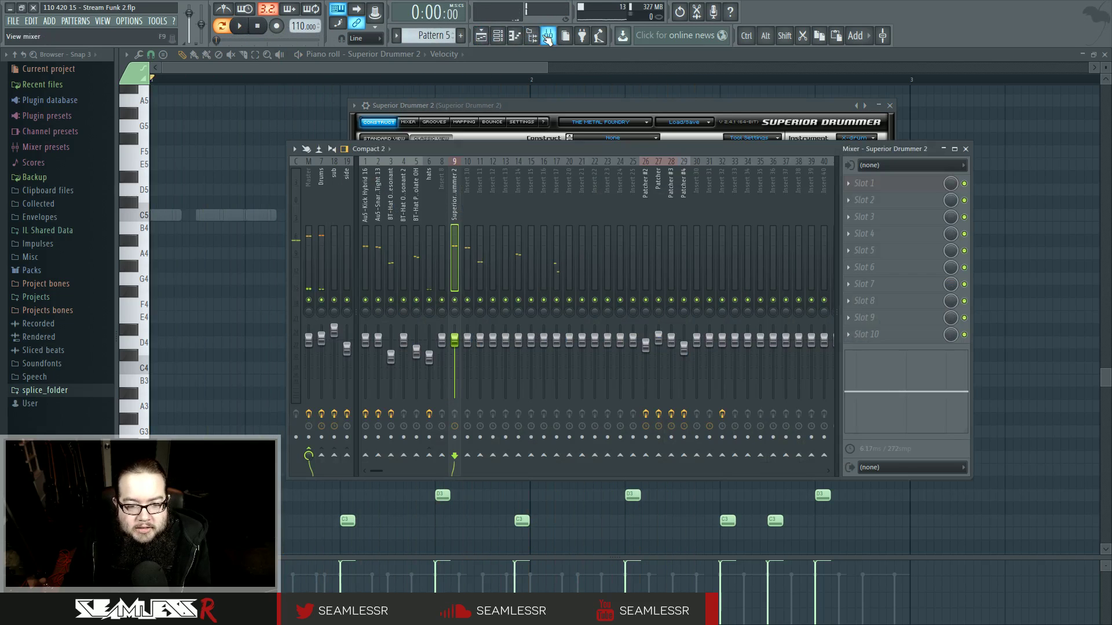
left_click(296, 149)
left_click(293, 148)
left_click(293, 148)
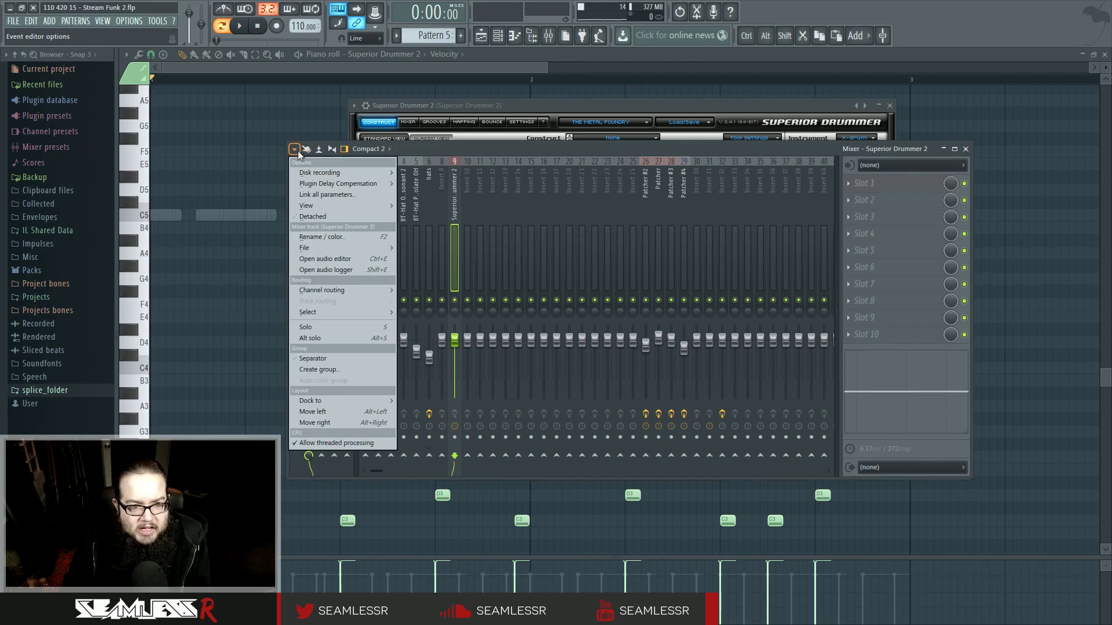
mouse_move(315, 185)
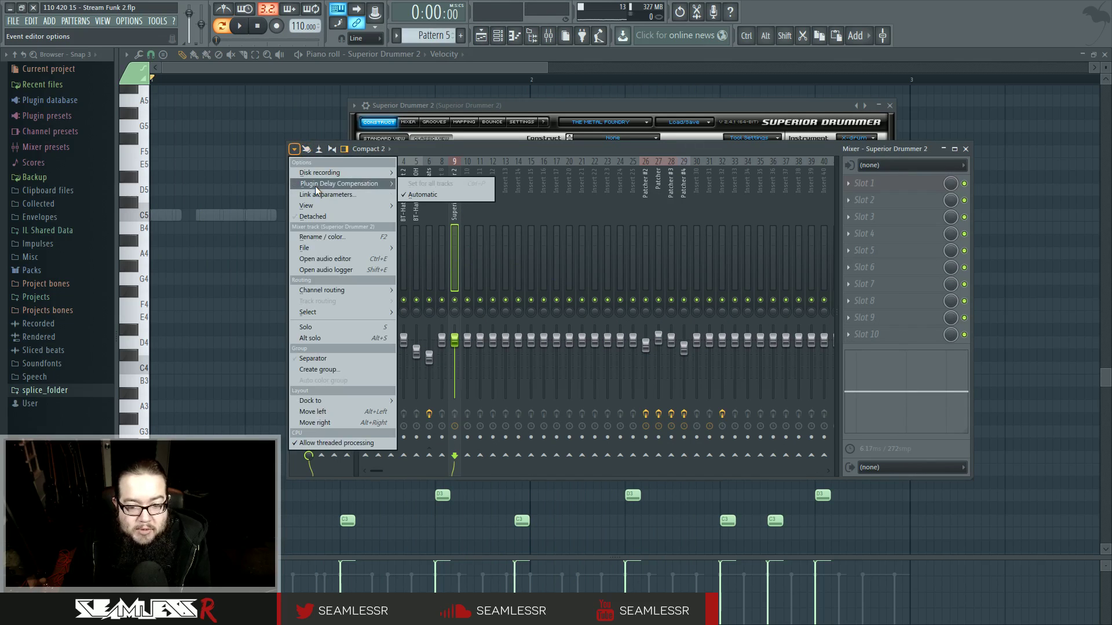
left_click(440, 195)
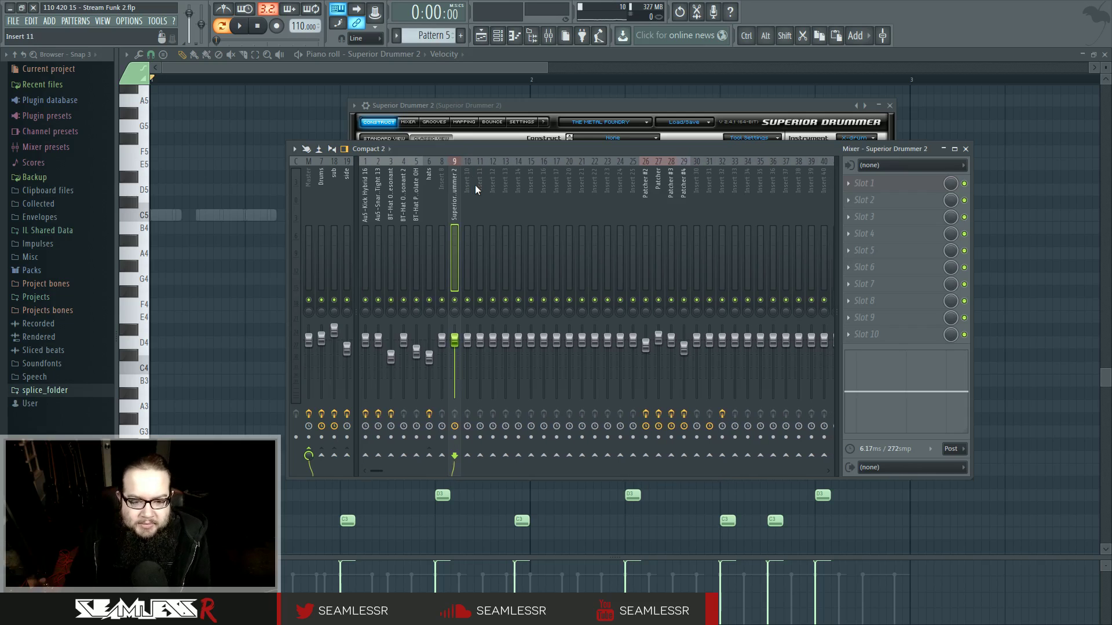
Reset latency compensation on the Superior Drummer 2, Drums, sub, side and Patcher tracks and insert 31, and listen to the pattern
left_click(455, 426)
left_click(472, 428)
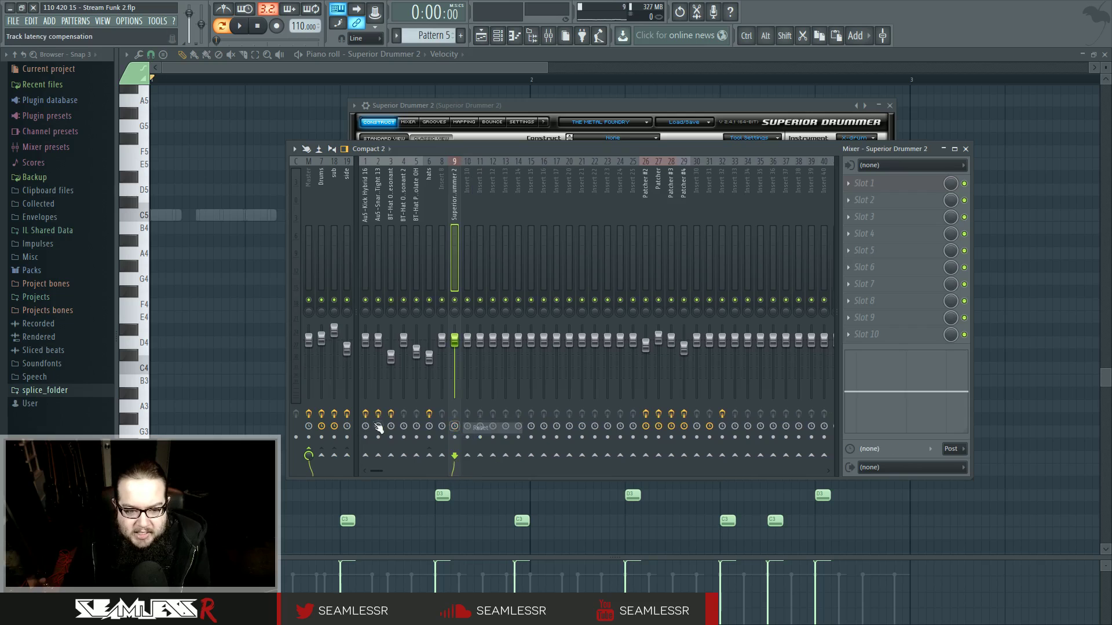
left_click(334, 426)
left_click(347, 430)
left_click(322, 428)
left_click(339, 430)
left_click(645, 426)
left_click(655, 428)
left_click(658, 426)
left_click(670, 429)
left_click(671, 426)
left_click(685, 429)
left_click(684, 427)
left_click(698, 429)
left_click(723, 427)
left_click(708, 427)
left_click(734, 428)
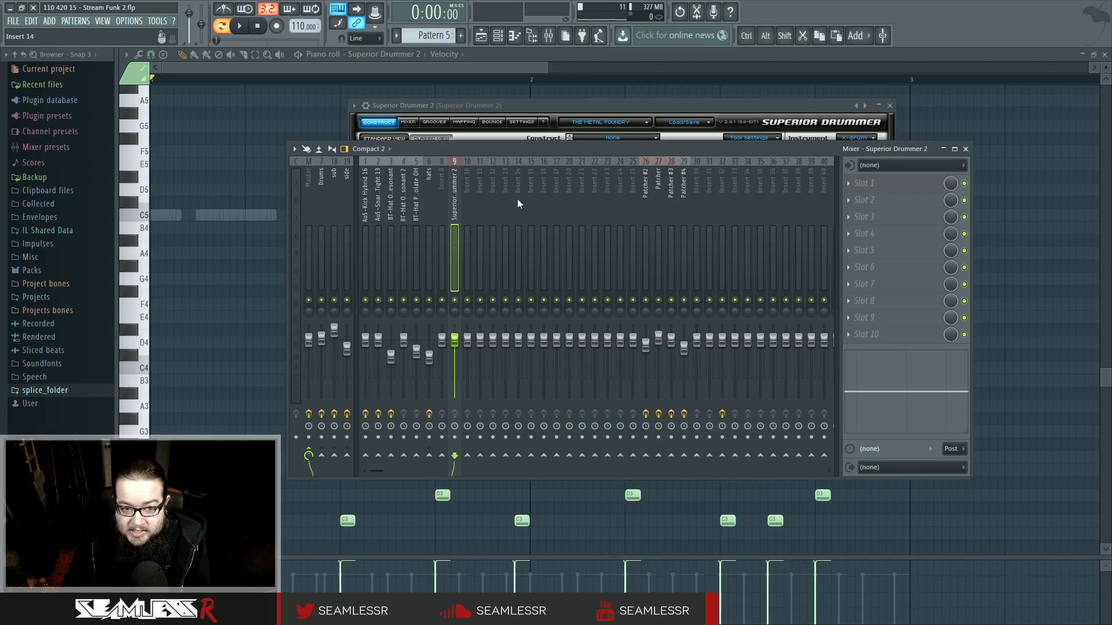
scroll(589, 209, "down", 10)
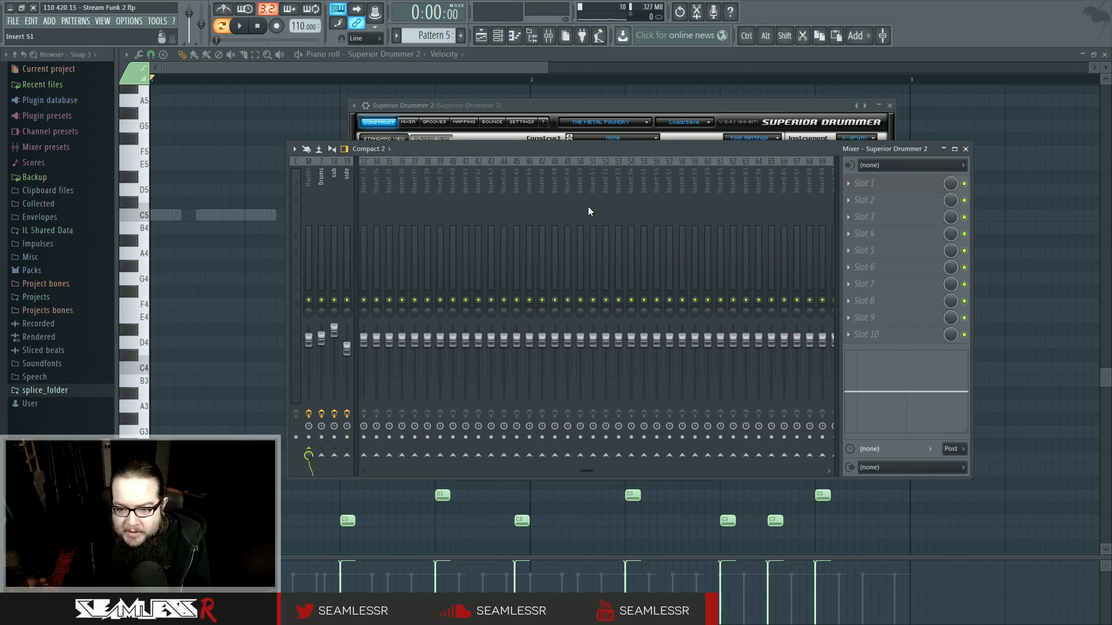
scroll(589, 205, "up", 10)
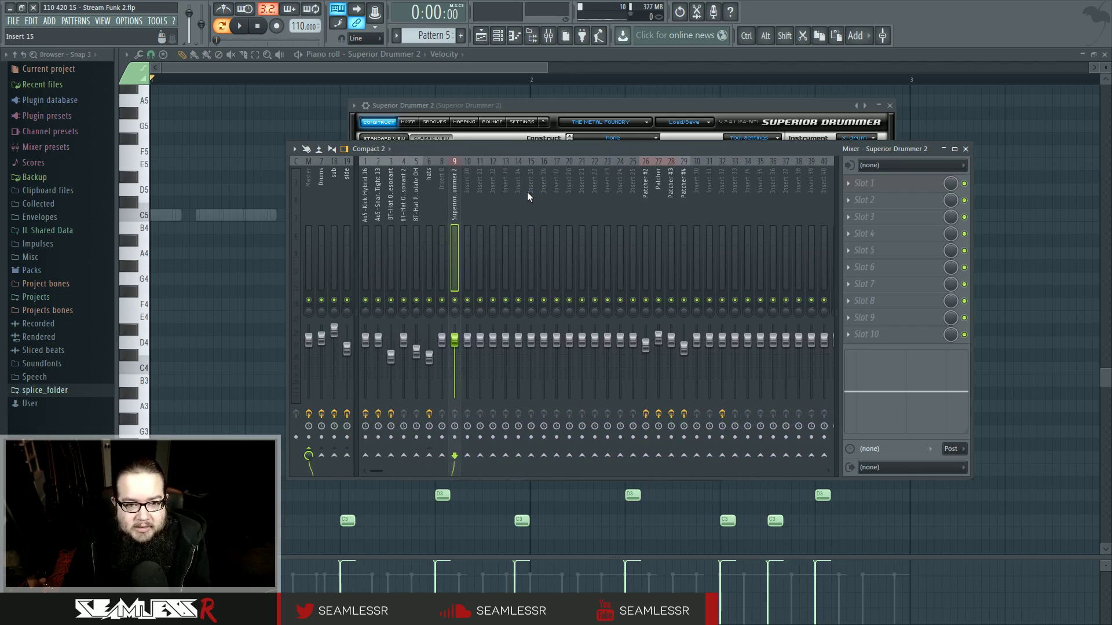
key("space")
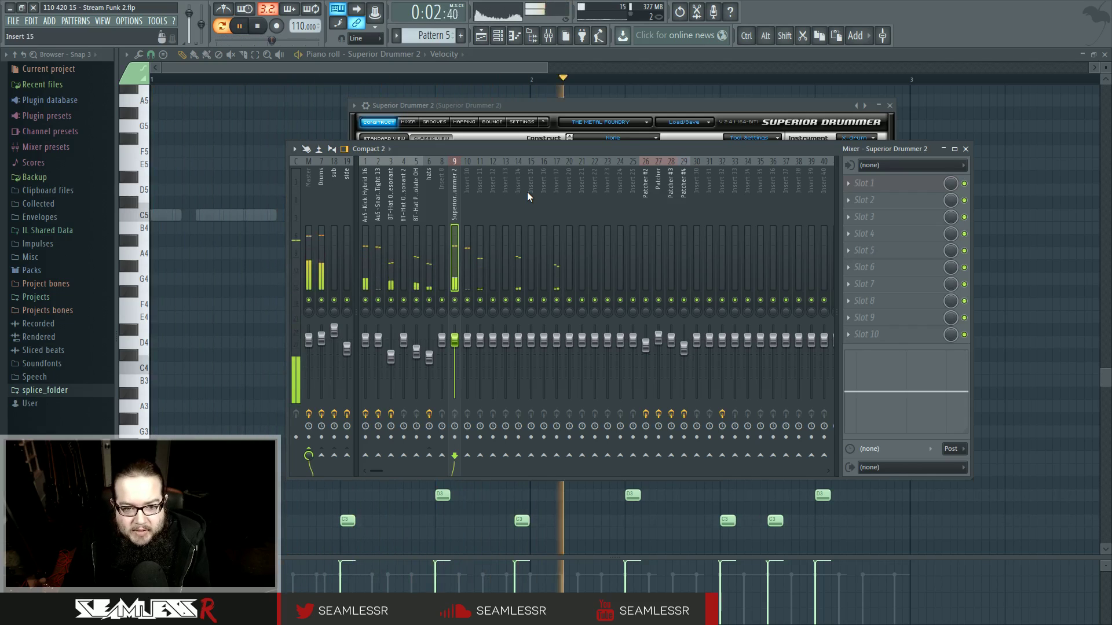
key("space")
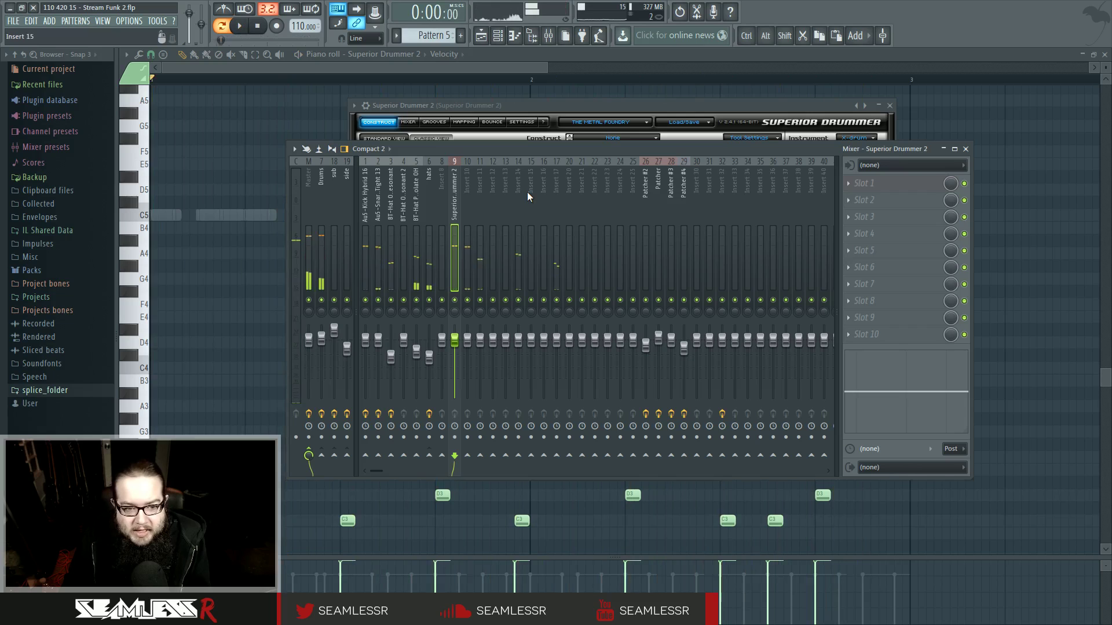
In the Superior Drummer 2 piano roll, add C#4 at the start of bar 1 and F4 on beat 2 and just before beat 3
left_click(255, 267)
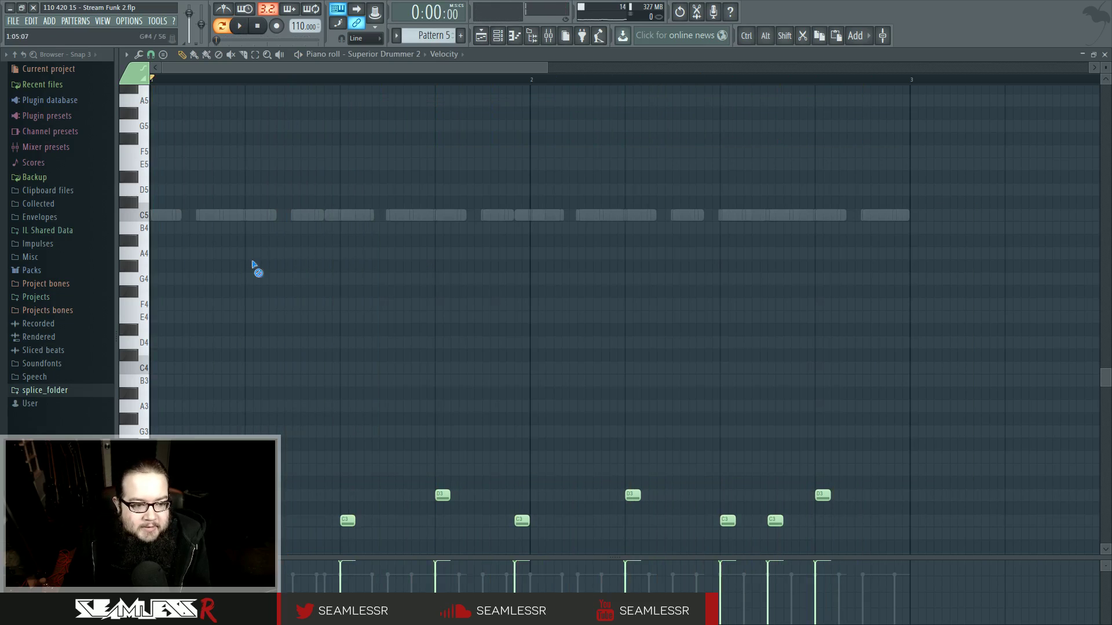
left_click(182, 355)
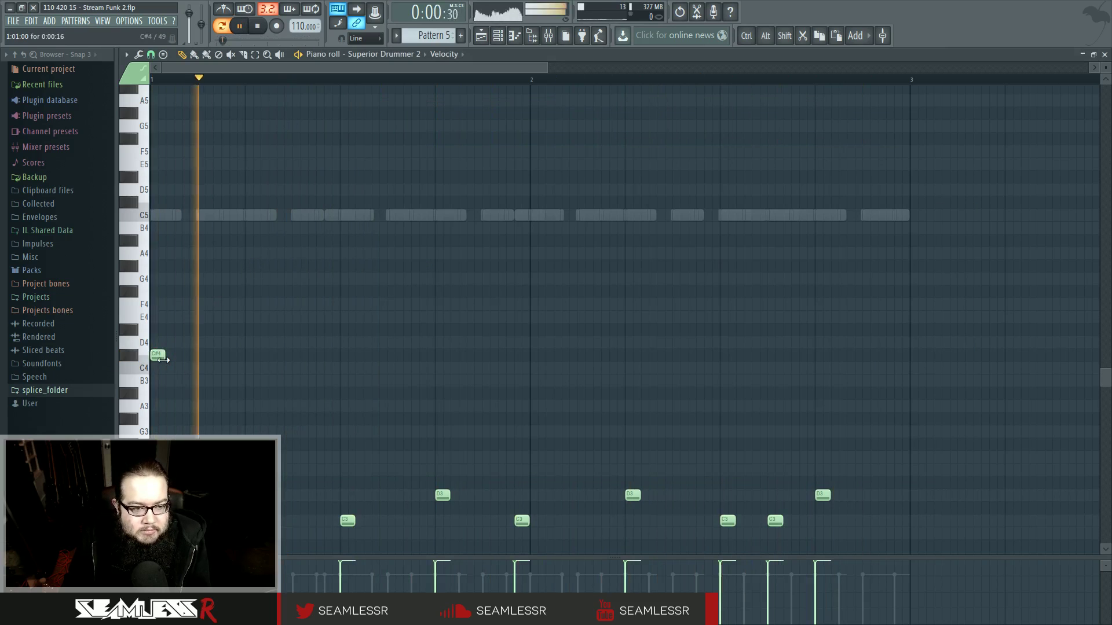
left_click(245, 305)
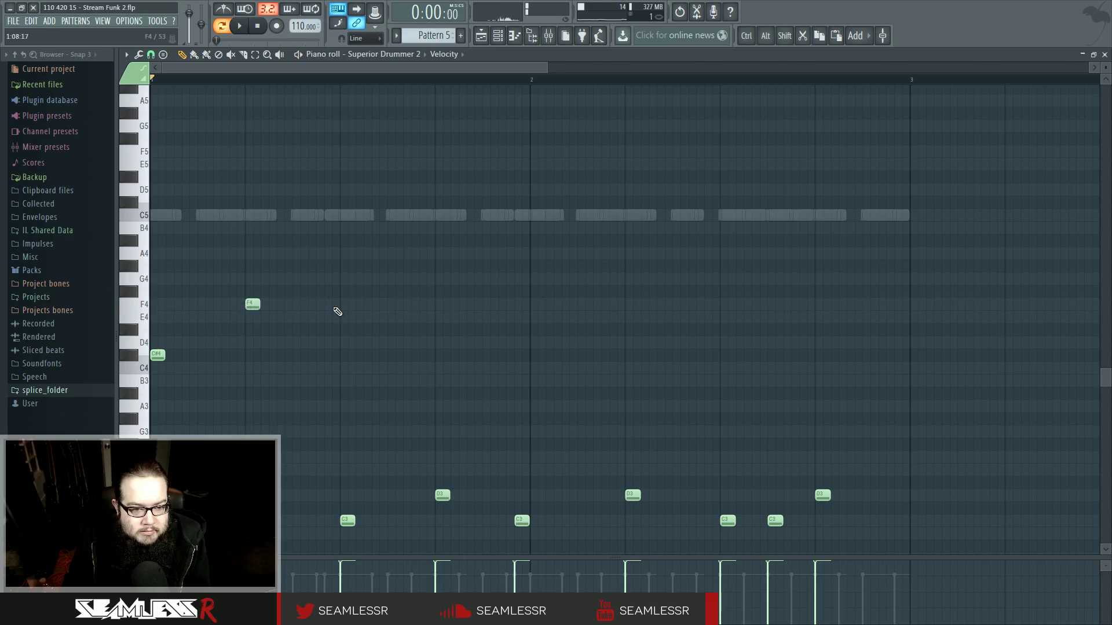
key("space")
right_click(315, 305)
left_click(306, 305)
right_click(313, 305)
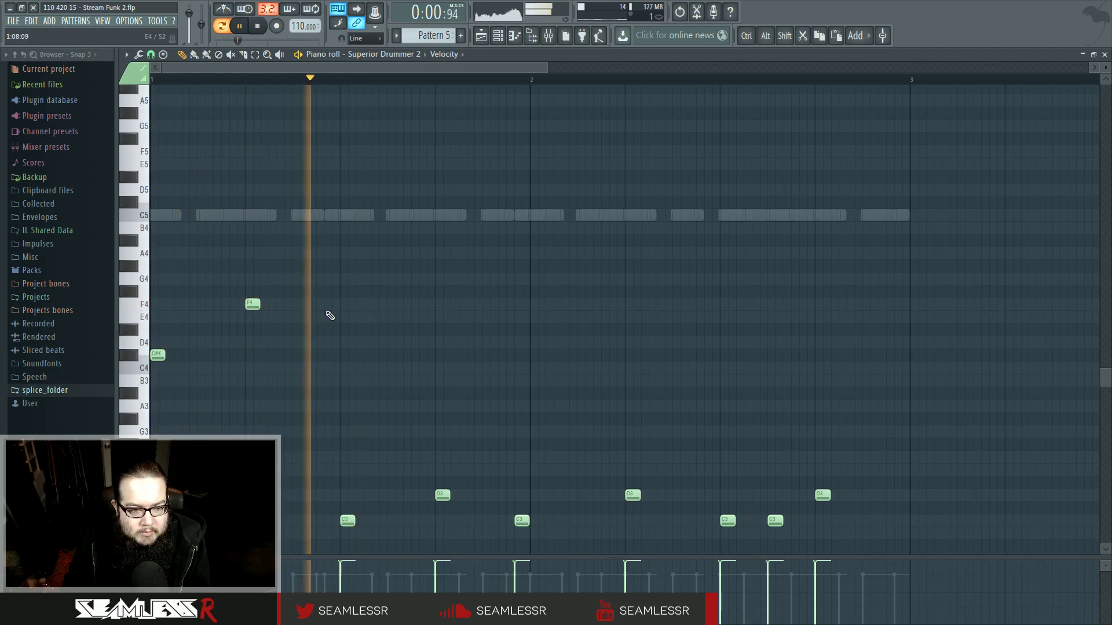
left_click(328, 306)
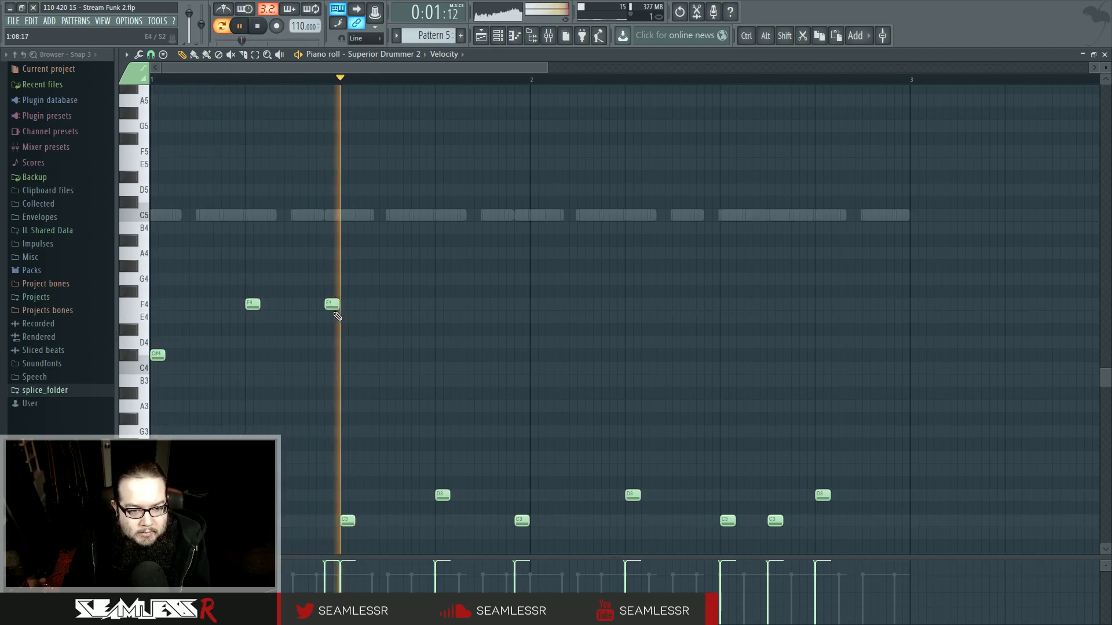
Add F4 notes on steps 11 and 15 of bar 1 and an A4 note above the C3 note near its end
left_click(392, 306)
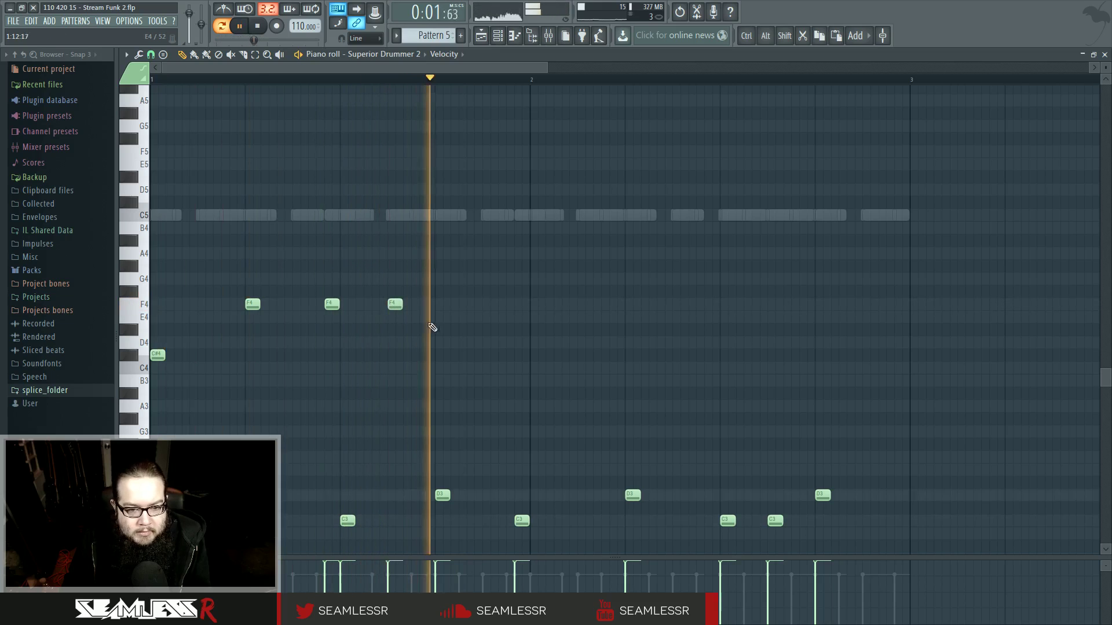
left_click(487, 306)
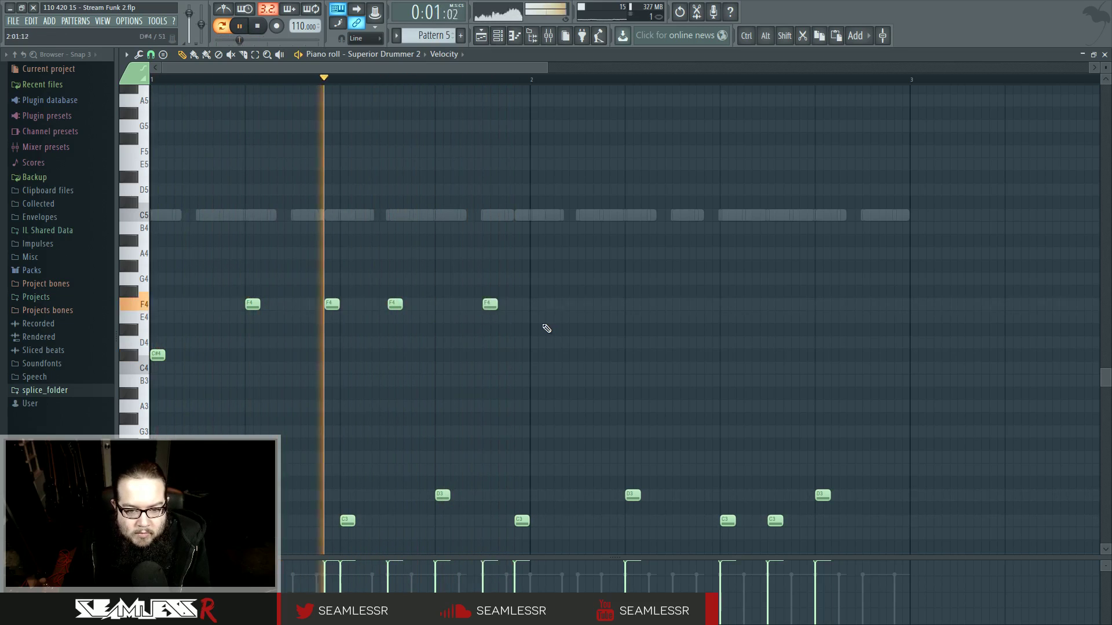
left_click(517, 254)
key("space")
key("space")
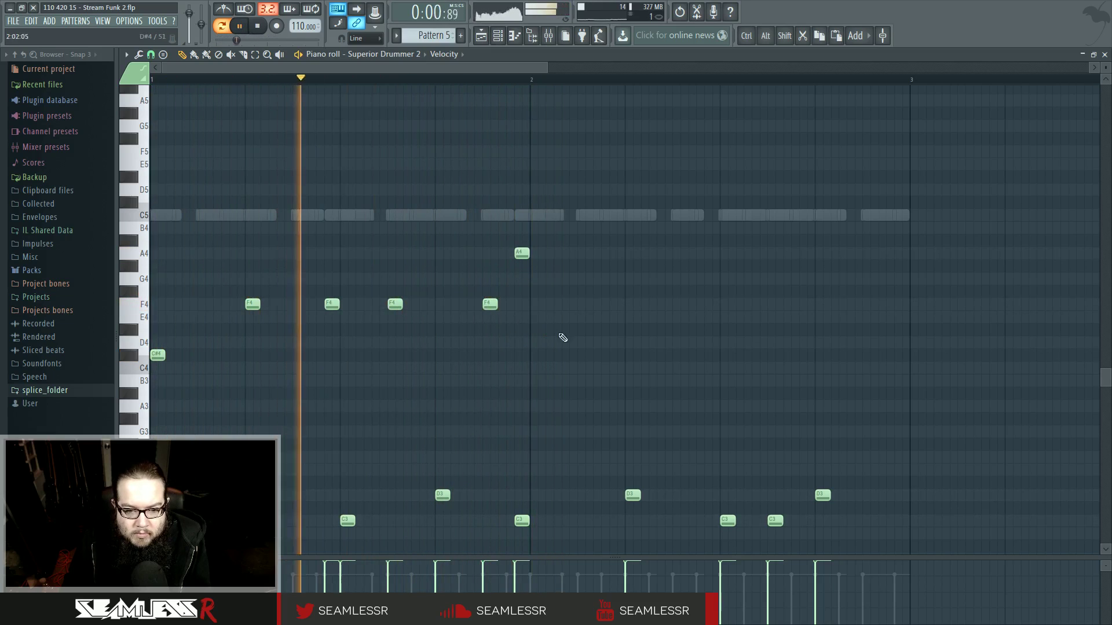
In bar 2, add C#4 notes on beats 2 and 3, an F4 on step 3 and an A4 on step 11
left_click(632, 356)
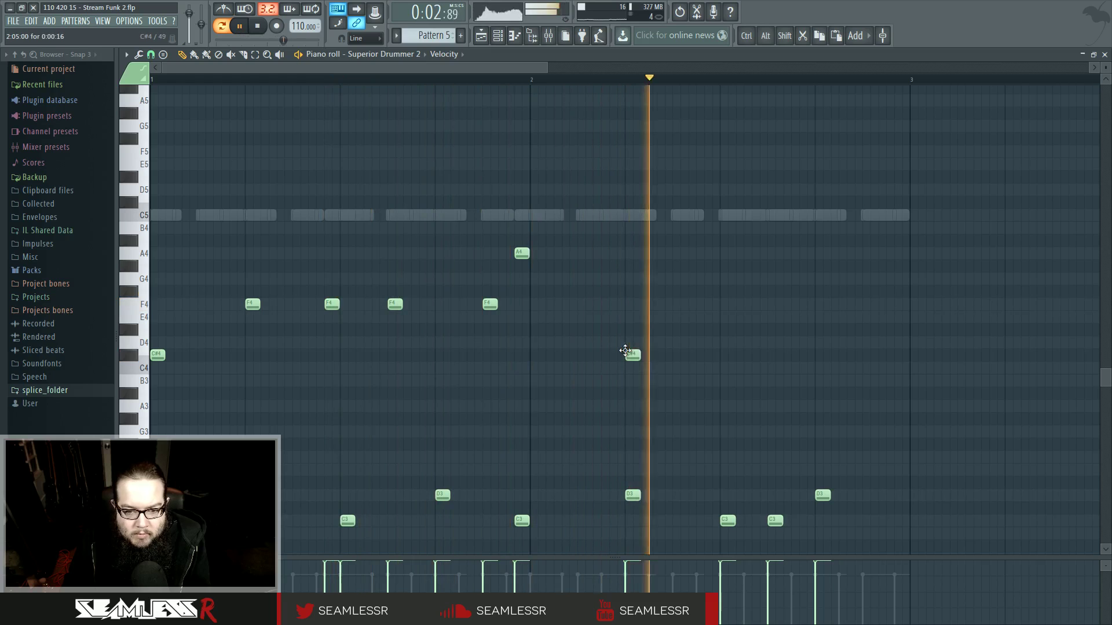
left_click(584, 306)
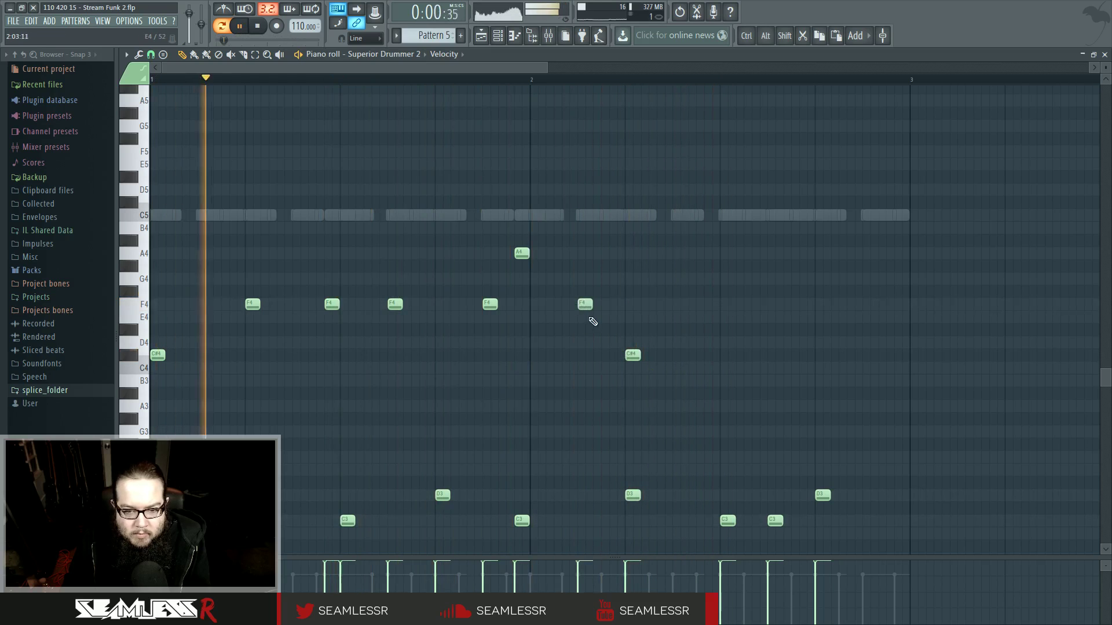
left_click(723, 355)
left_click(775, 253)
key("space")
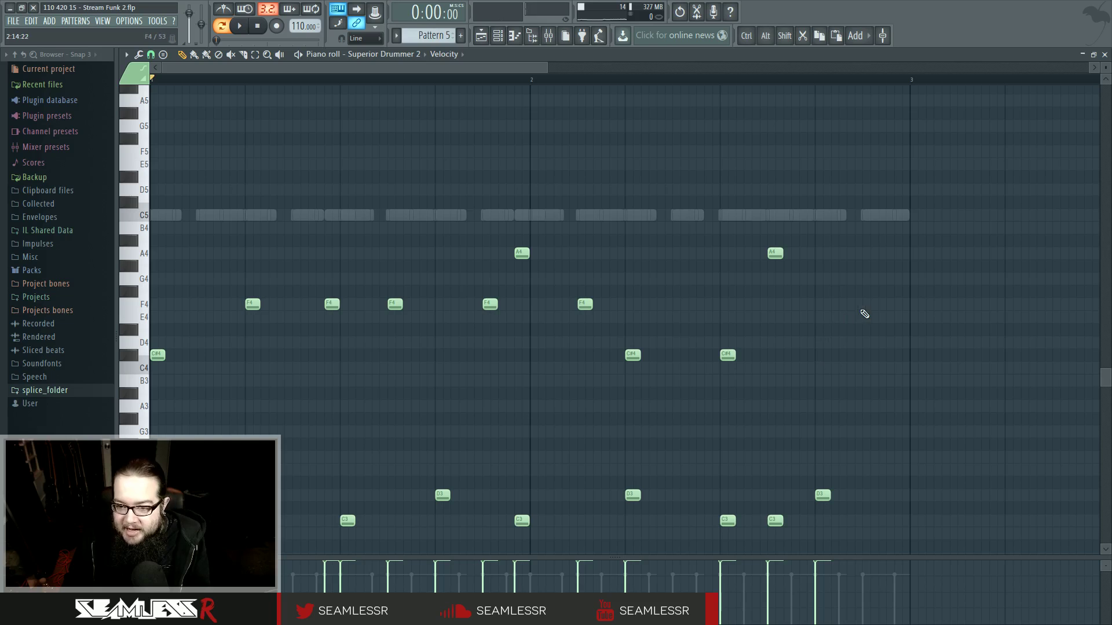
Add F4 notes on steps 7 and 15 of bar 2 while the pattern plays
key("space")
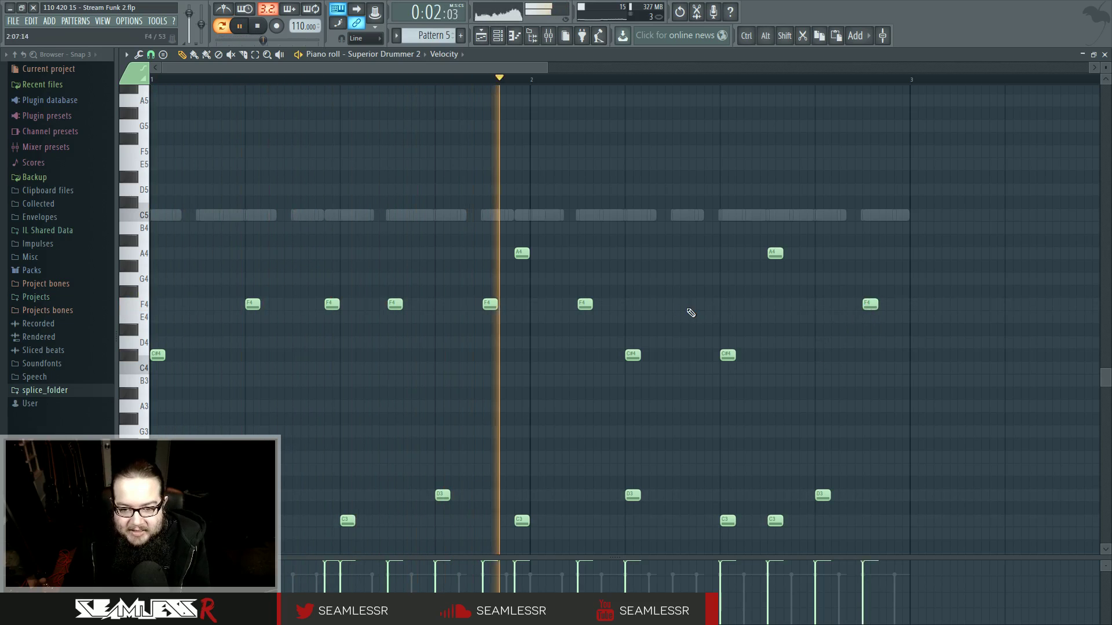
left_click(711, 305)
left_click_drag(713, 311, 684, 320)
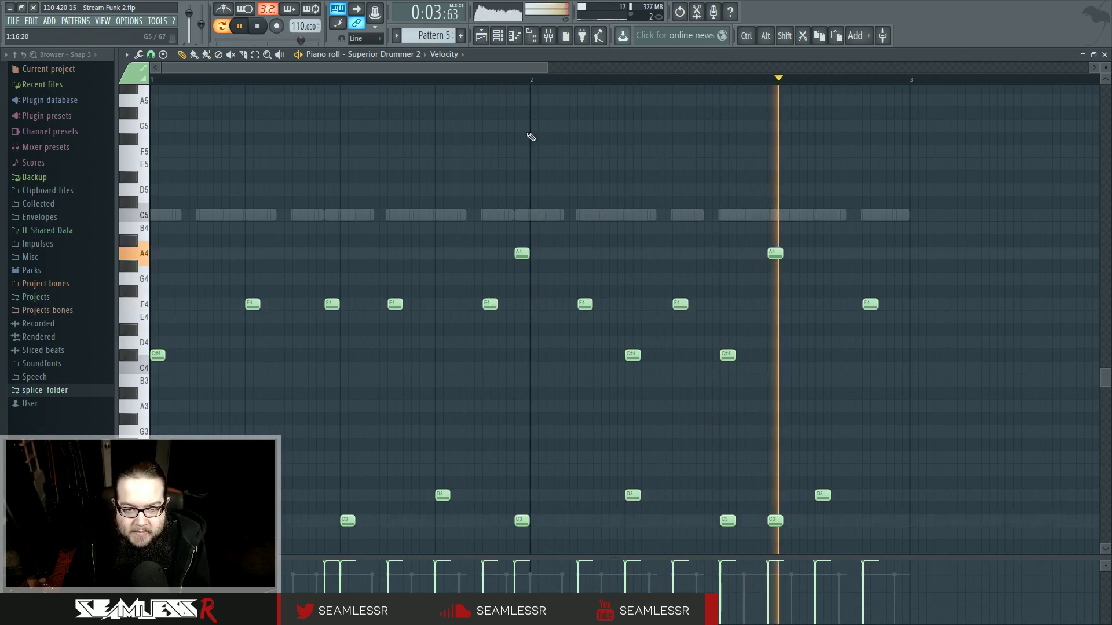
Adjust the pitch of the 24-inch Paiste Giant Beat ride in Superior Drummer 2, listening to the pattern
left_click(498, 37)
left_click(525, 446)
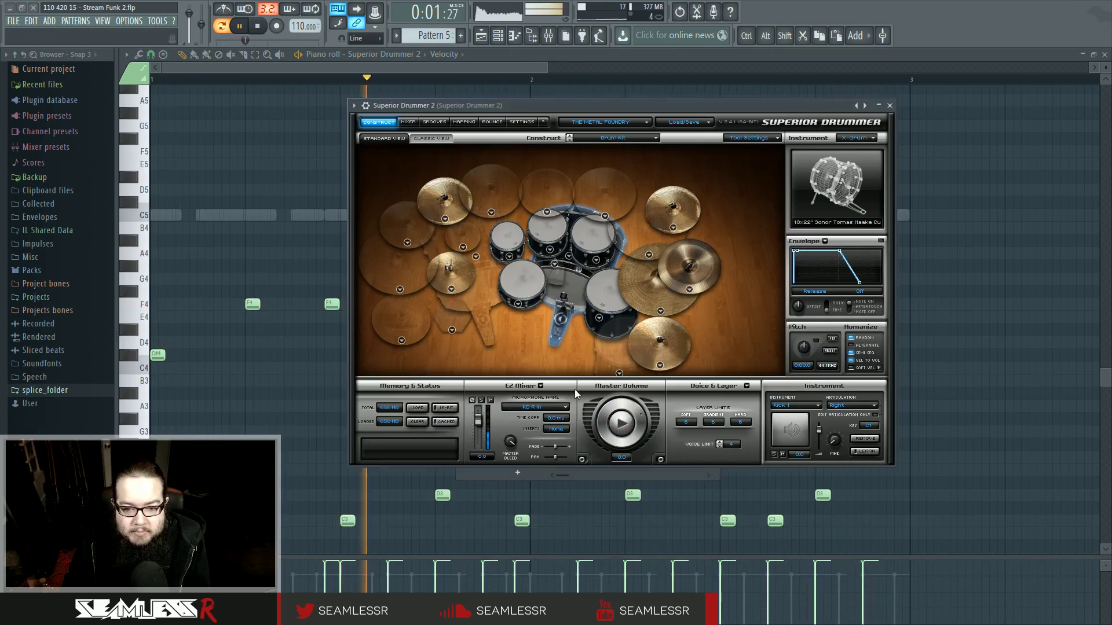
left_click(660, 286)
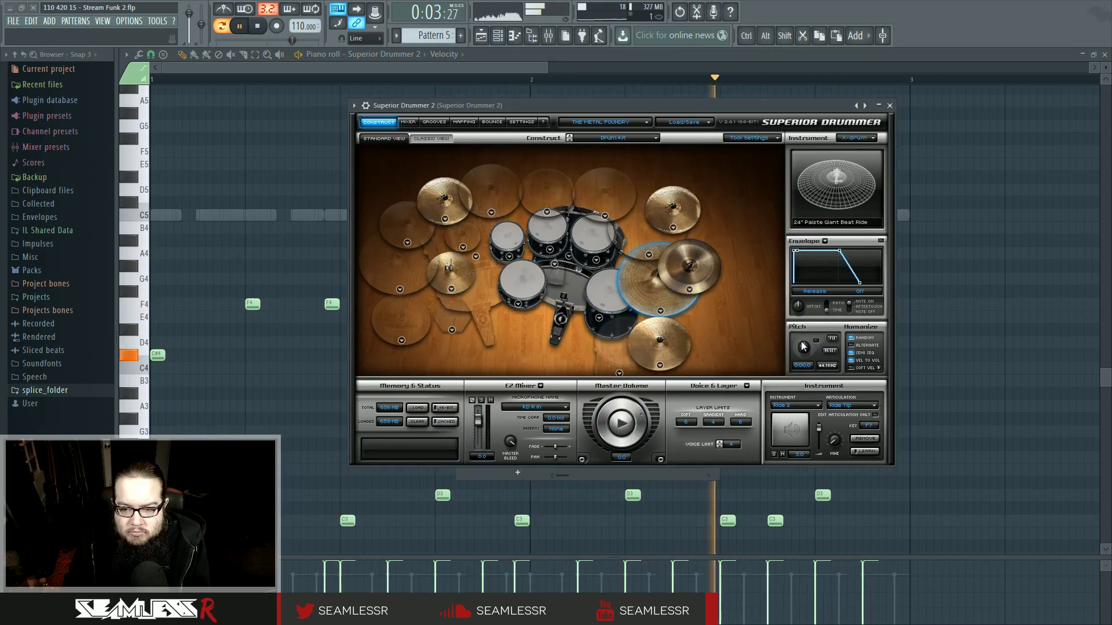
left_click_drag(803, 347, 804, 349)
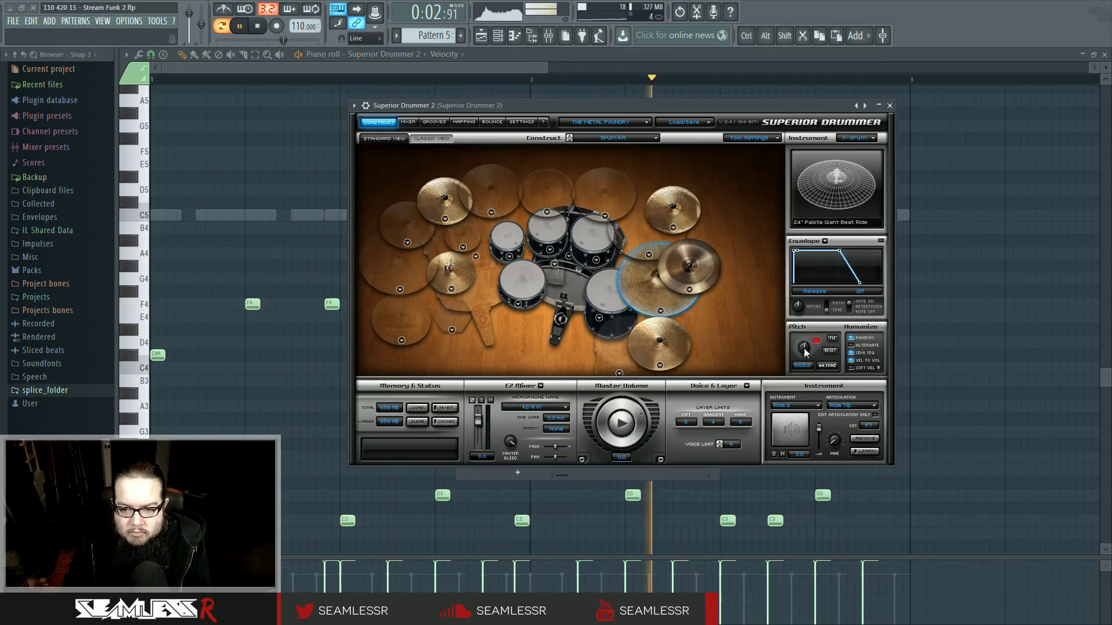
key("space")
Reopen Superior Drummer 2 and examine its internal mixer's microphone channels and their output assignments
left_click(501, 39)
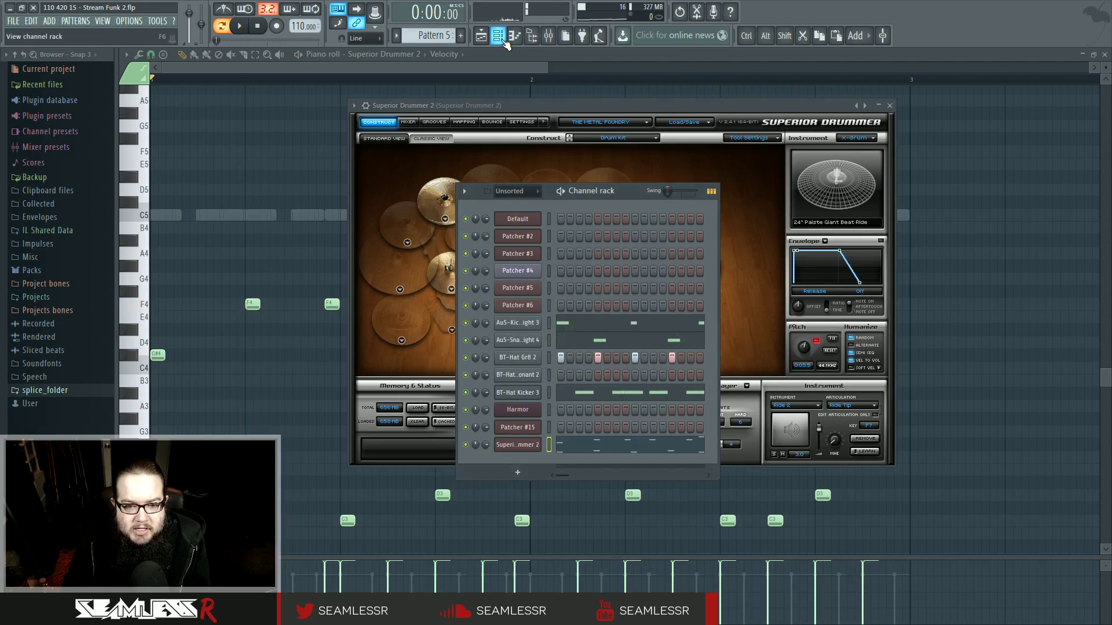
left_click(515, 446)
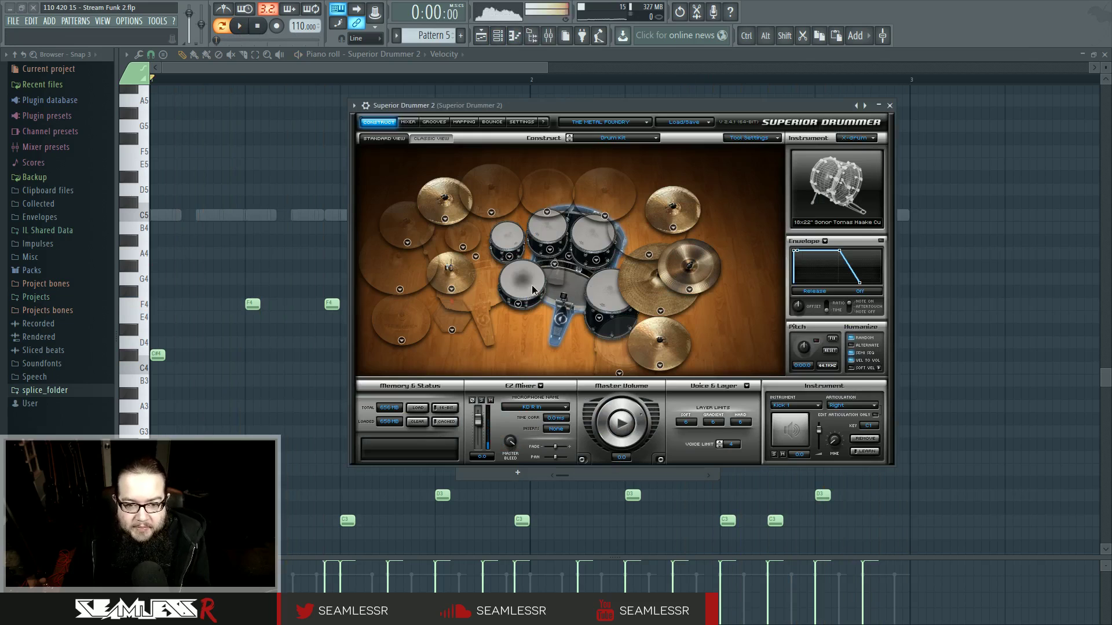
left_click(407, 122)
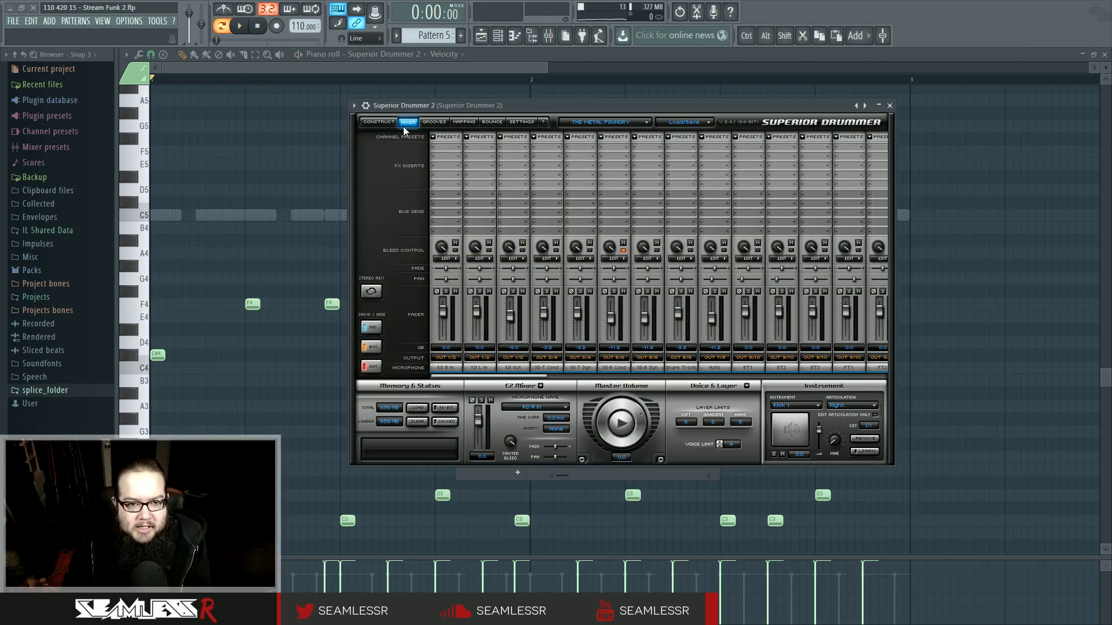
mouse_move(527, 377)
left_mouse_down()
mouse_move(549, 376)
mouse_move(522, 383)
left_mouse_up()
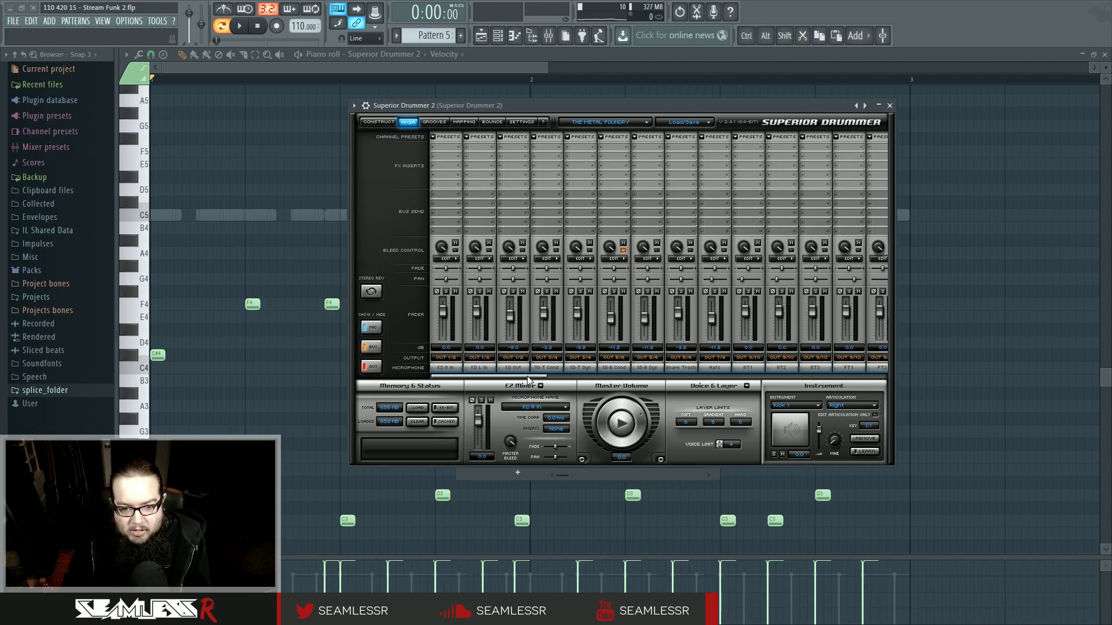
left_click_drag(528, 378, 578, 380)
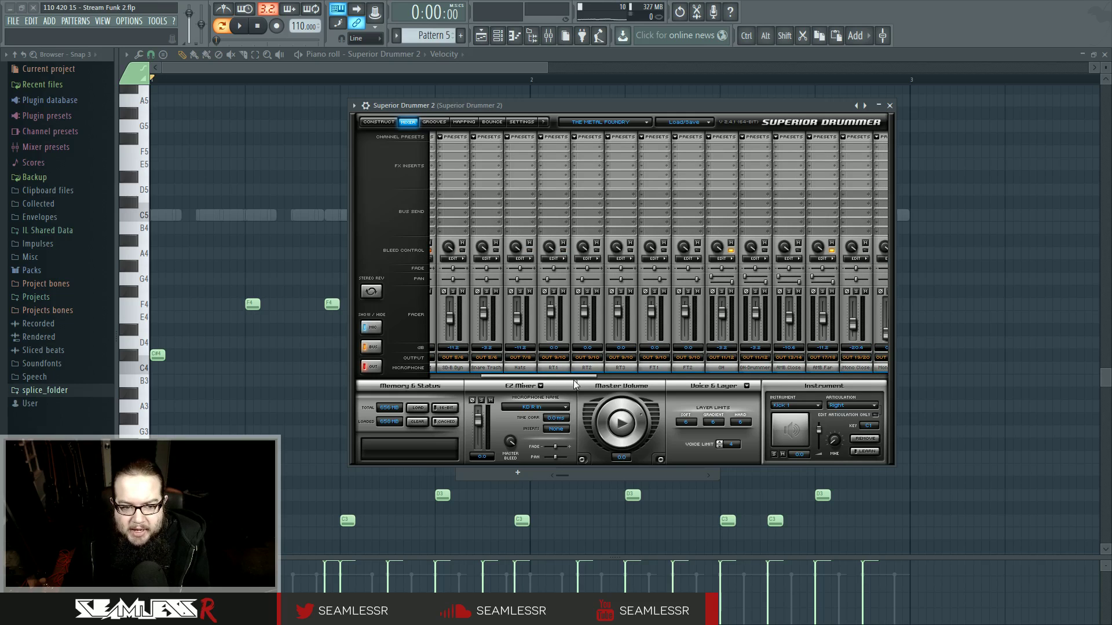
Show the playlist and play the arrangement briefly from bar 33
left_click(489, 41)
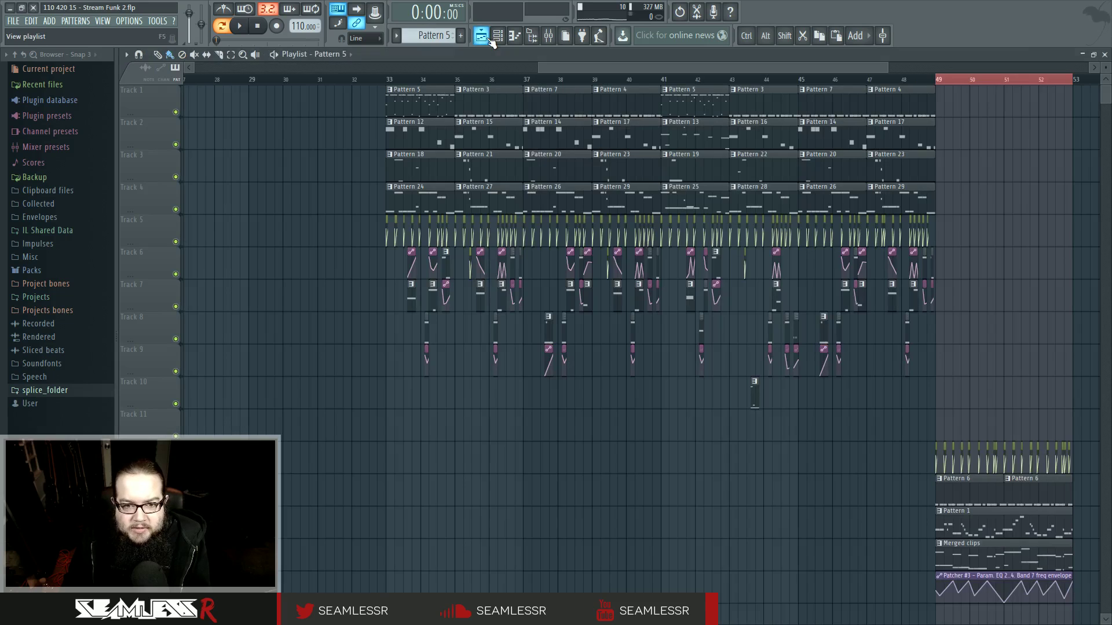
left_click(386, 80)
key("space")
key("space")
Move the channel rack lower, return to pattern mode and listen to Pattern 5 with Superior Drummer 2 and the mixer open
left_click(497, 35)
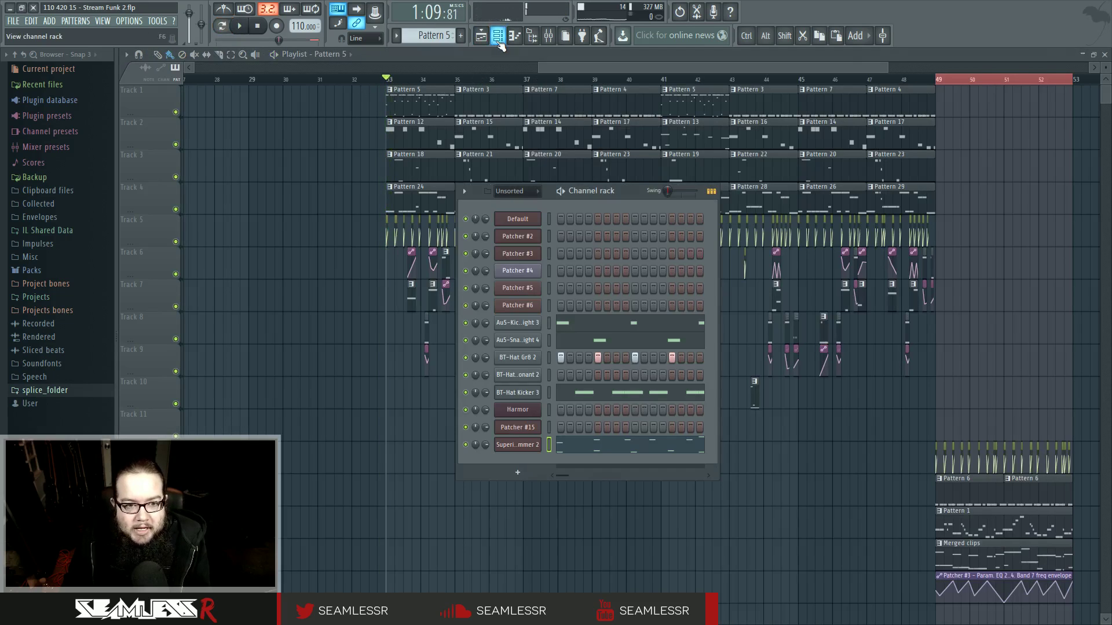
left_click_drag(635, 195, 612, 287)
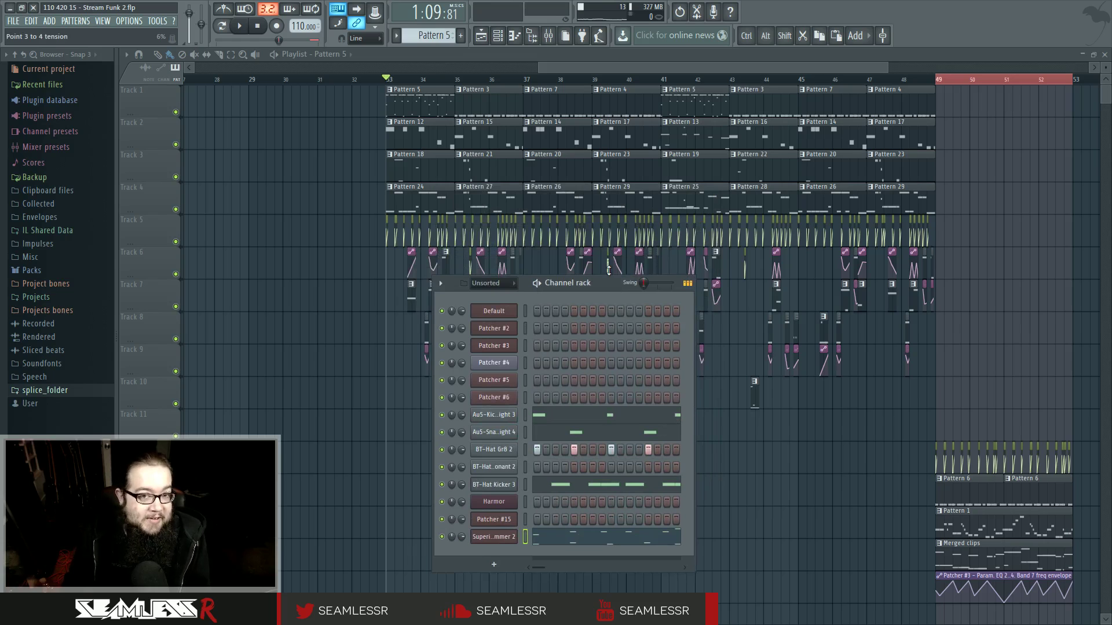
left_click(221, 26)
key("space")
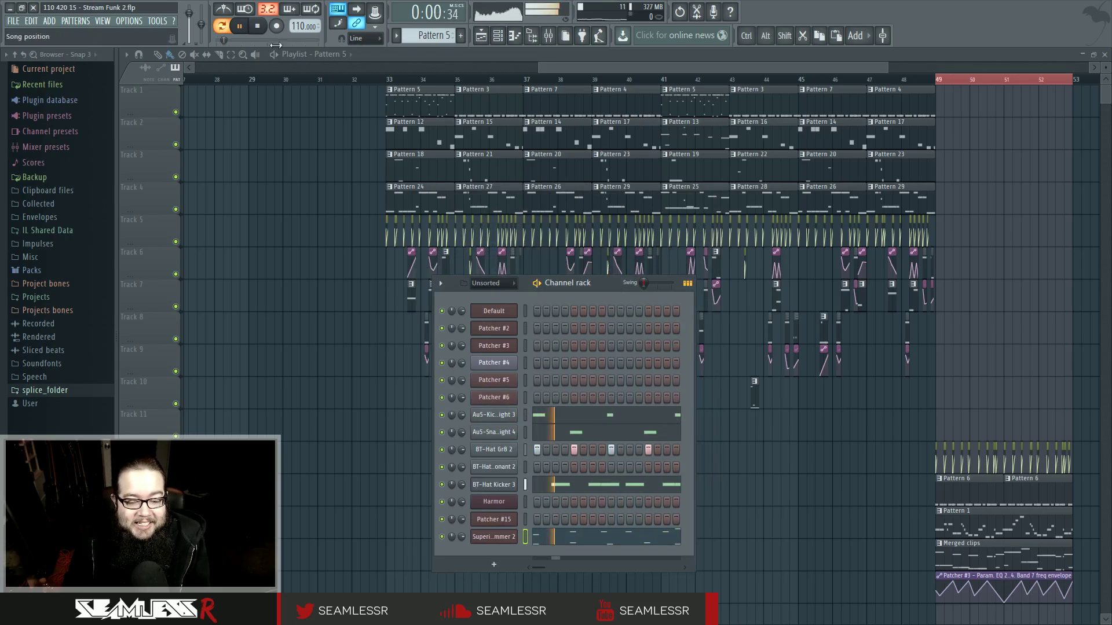
left_click(494, 537)
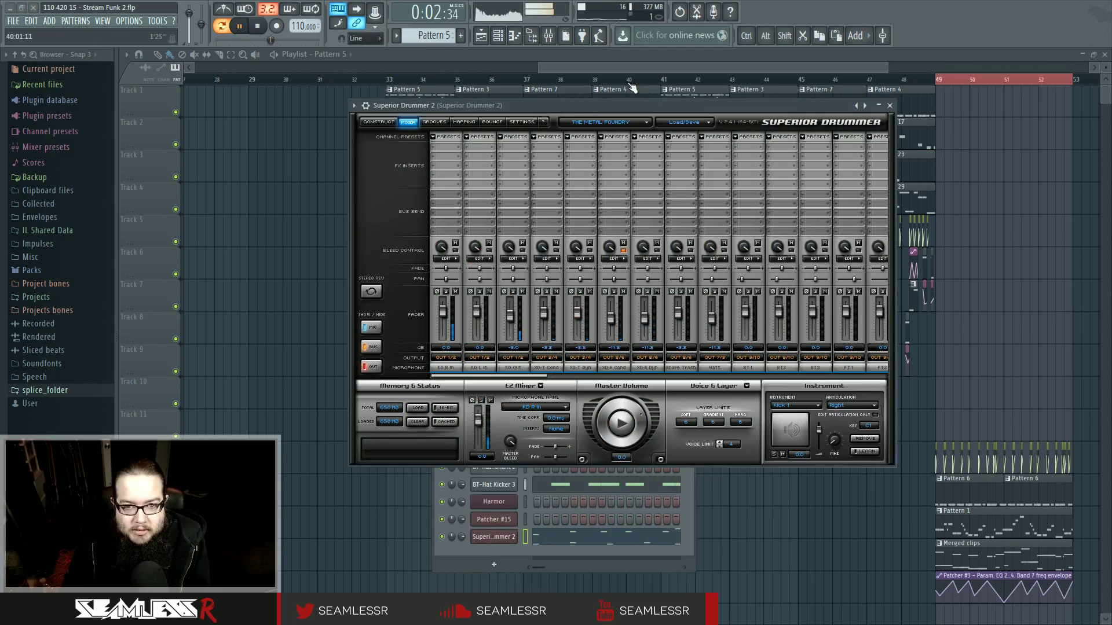
key("F9")
key("space")
Bring the Superior Drummer 2 window back to the front and save the project
left_click(507, 537)
left_click(507, 536)
left_click(12, 22)
left_click(41, 77)
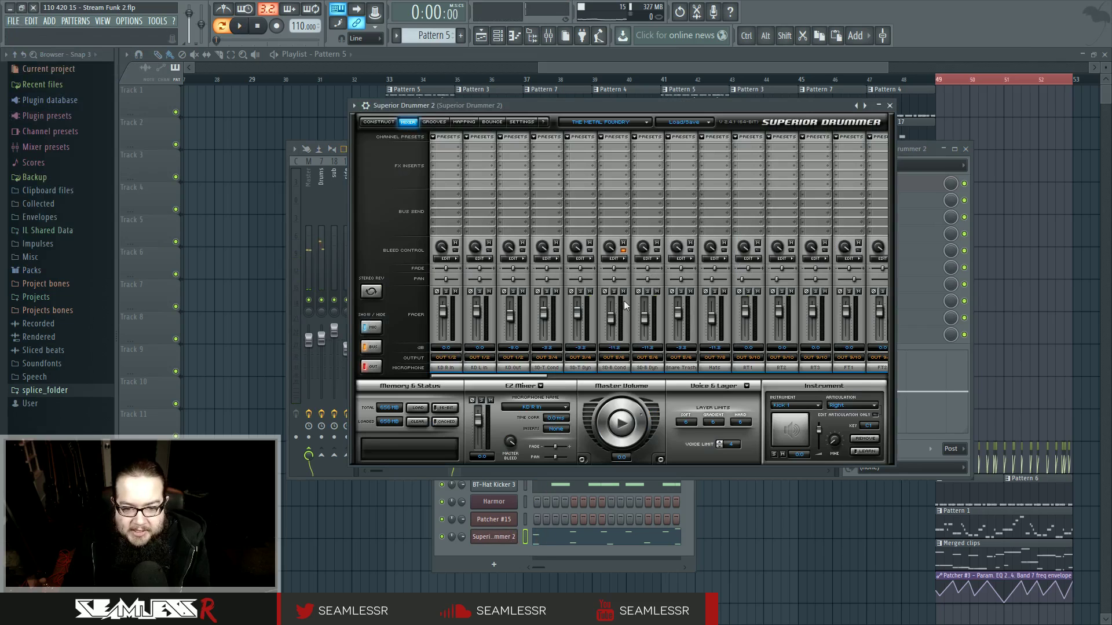
Enable instrument bleed on the AMB Close microphone channel in the Superior Drummer mixer
left_click_drag(544, 379, 634, 378)
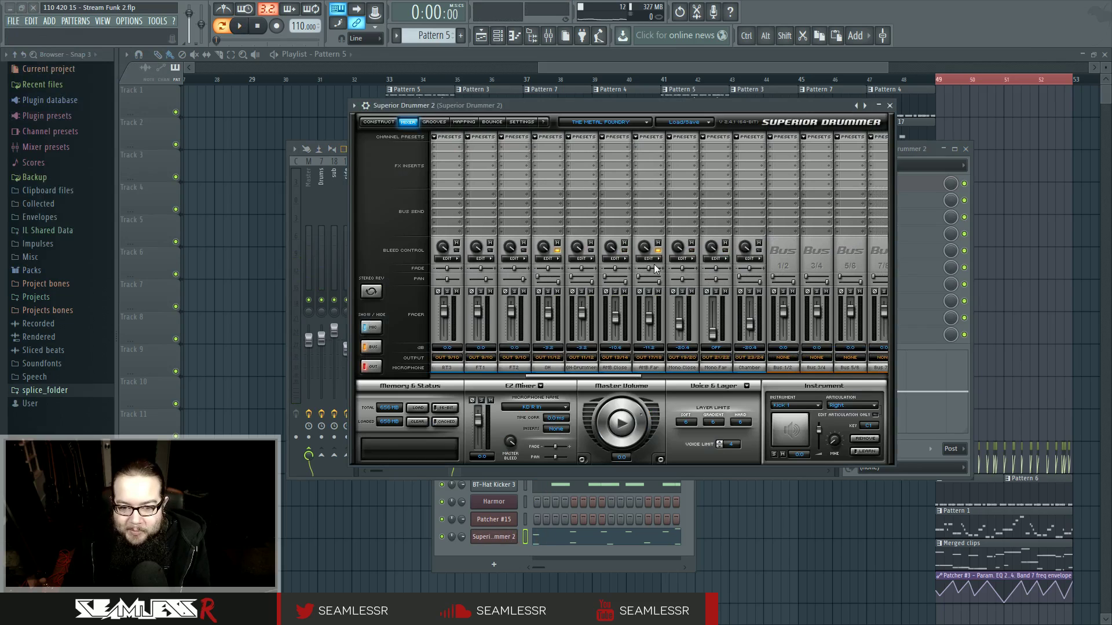
left_click(608, 259)
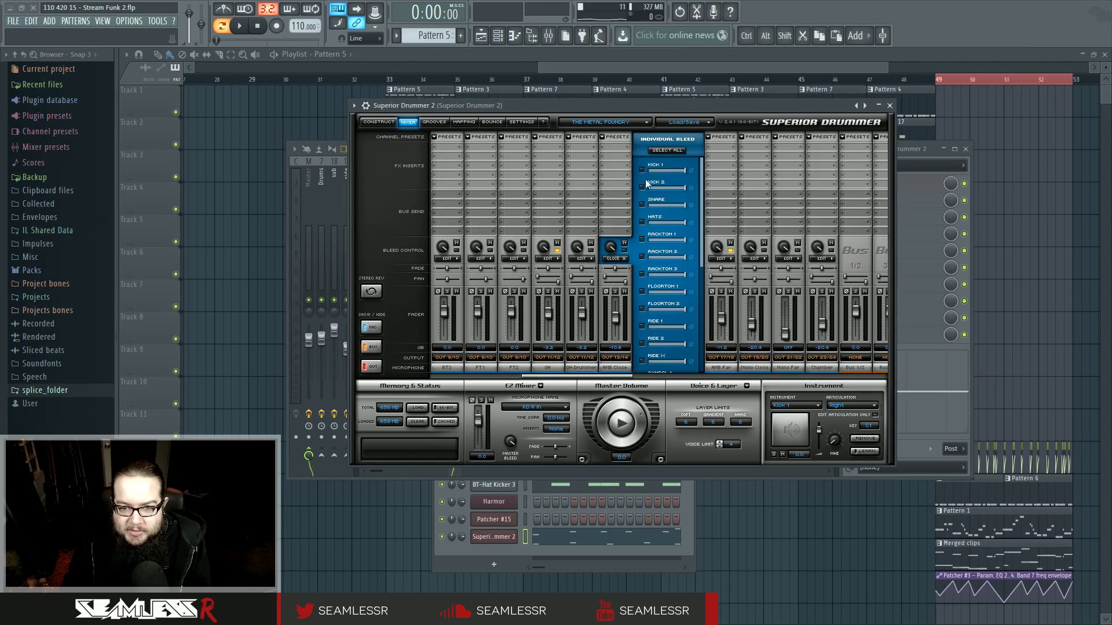
left_click(624, 260)
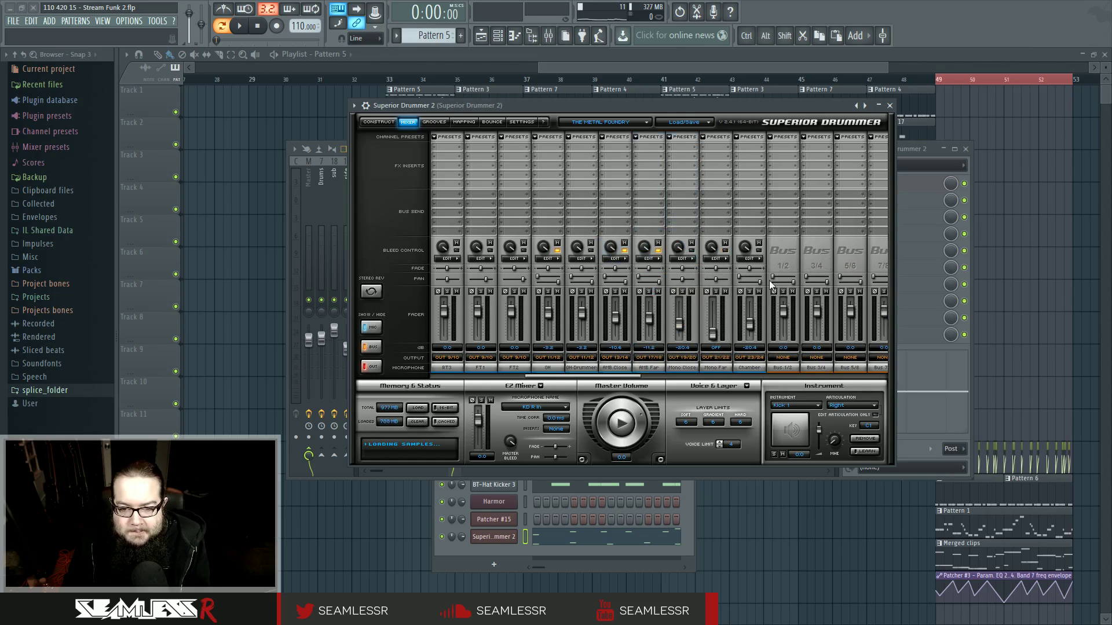
left_click_drag(634, 376, 557, 377)
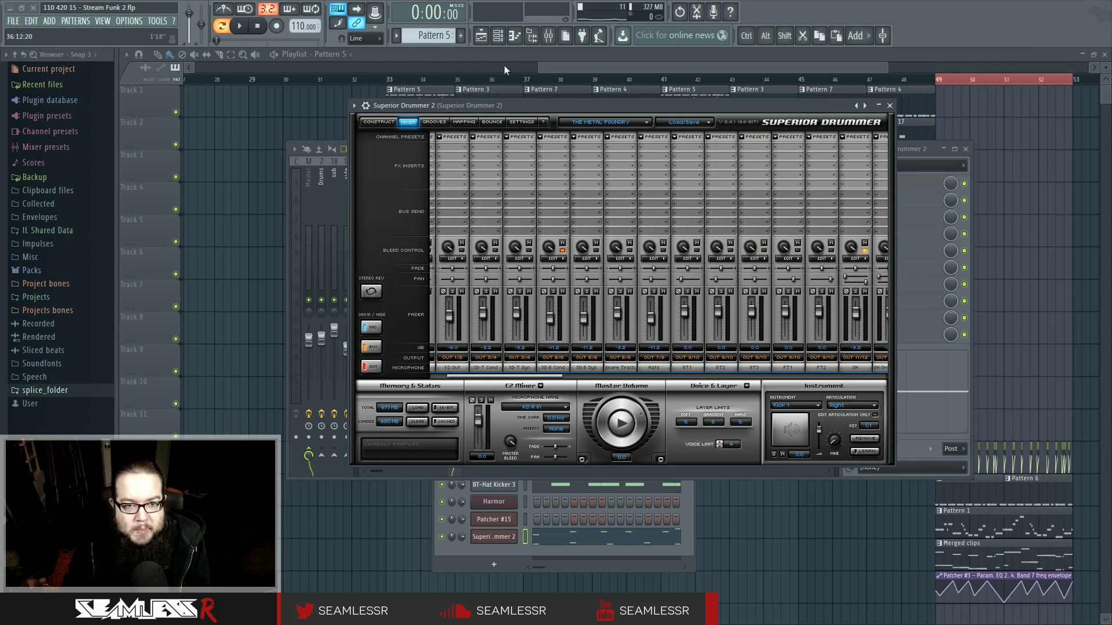
Route the Superior Drummer 2 mixer track and inserts 10 to 17 to the Drums track only, checking their signal during playback
left_click(548, 36)
key("space")
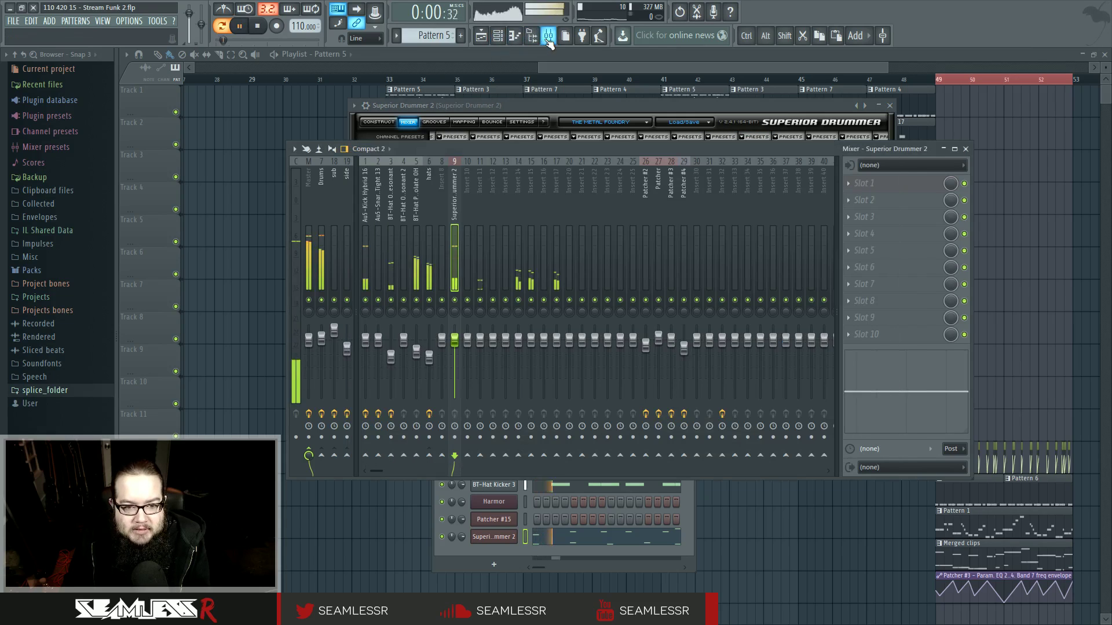
left_click_drag(515, 149, 523, 157)
key("space")
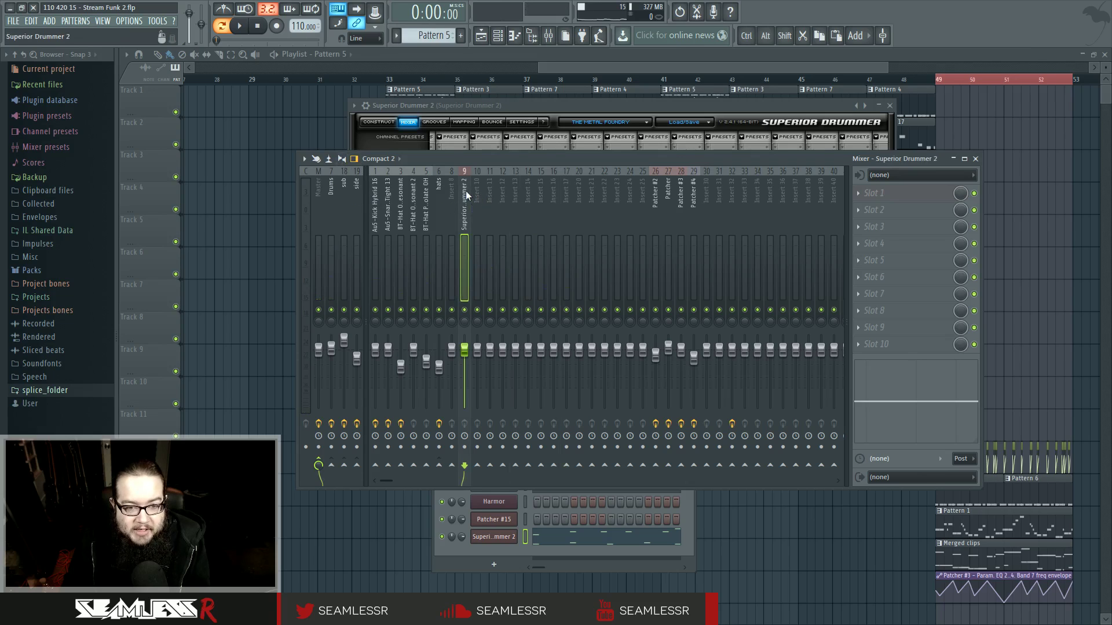
left_click_drag(477, 193, 578, 200)
key("space")
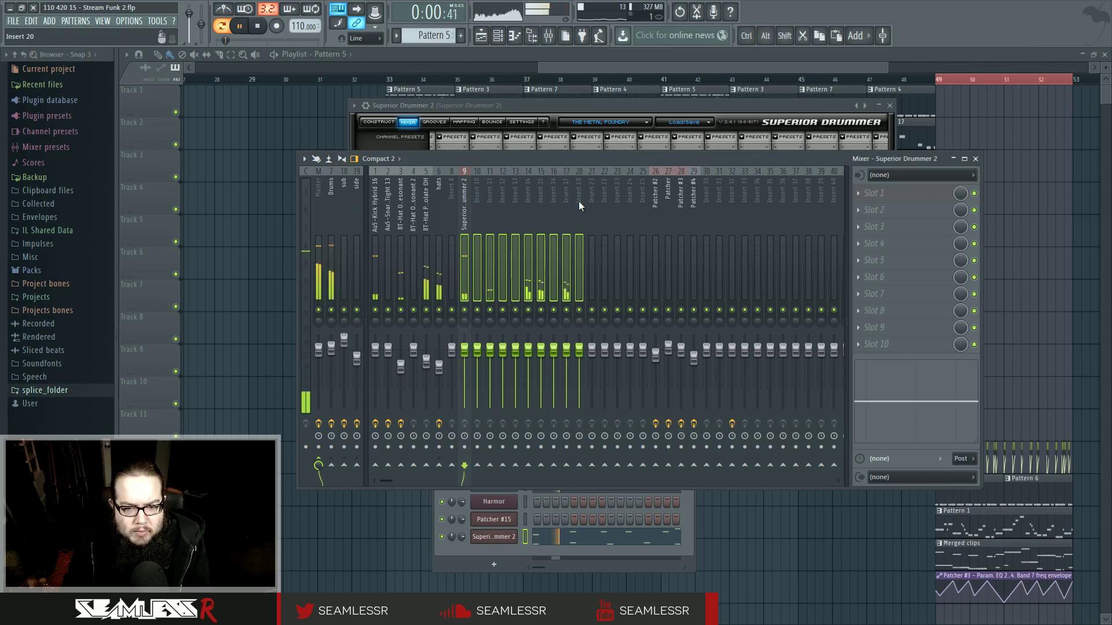
left_click(578, 198, "ctrl+shift")
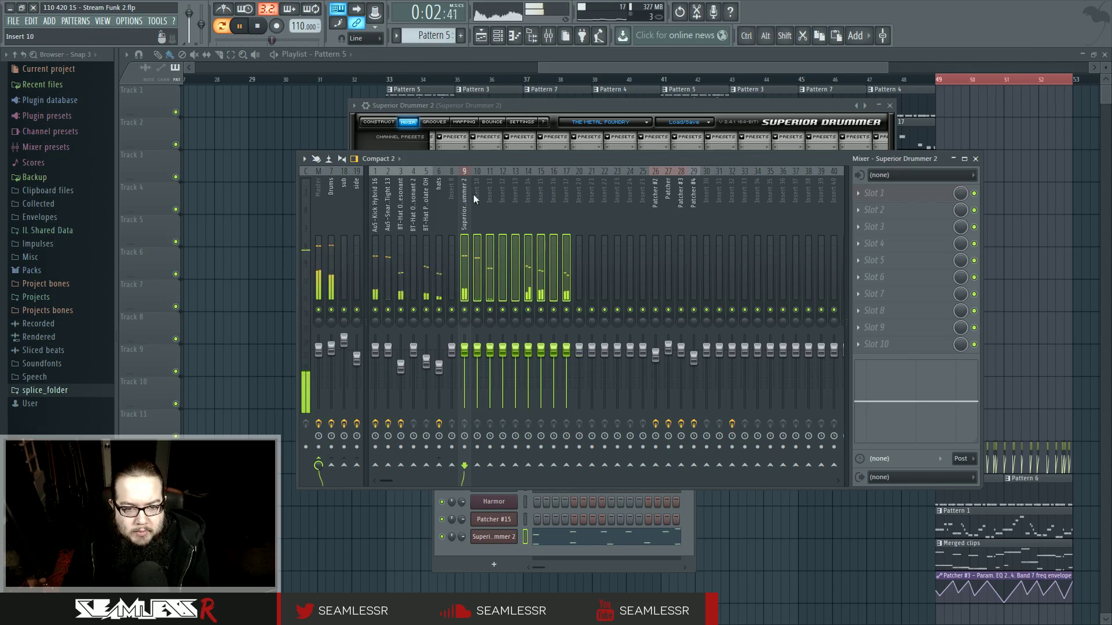
right_click(331, 465)
left_click(345, 479)
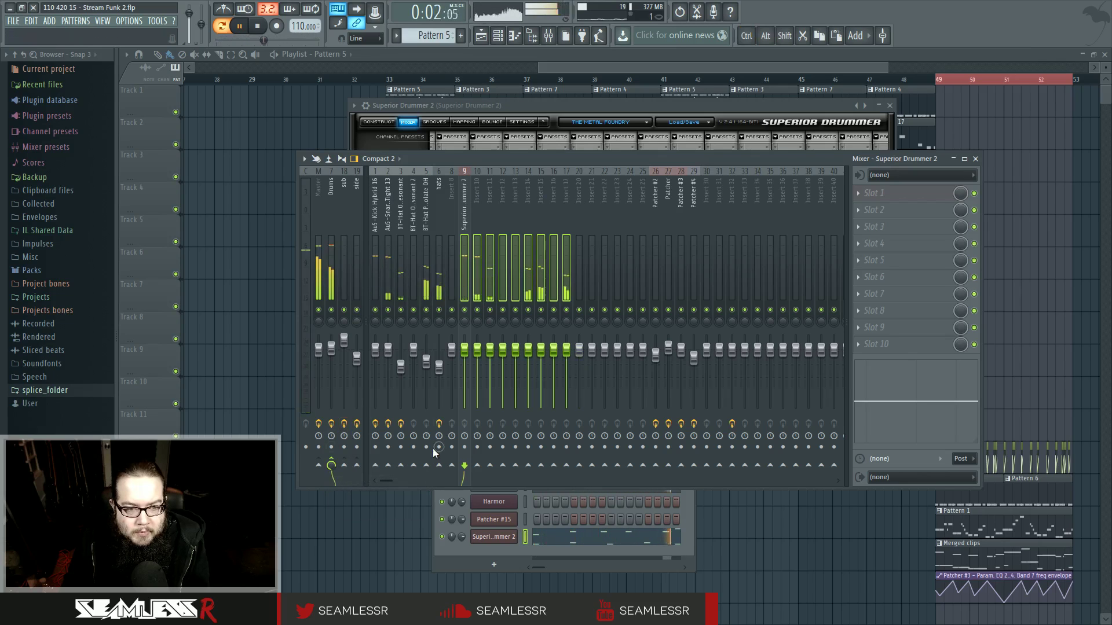
key("space")
Solo Insert 10 and the Superior Drummer 2 track in turn to hear each one, and restore all tracks
left_click(472, 196)
left_click(470, 196)
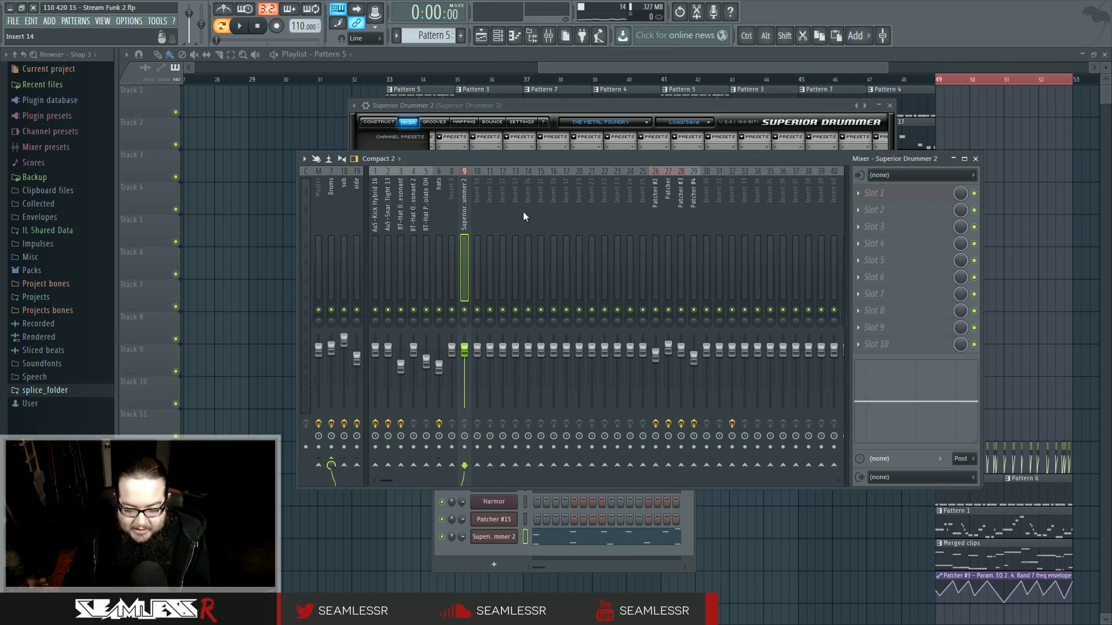
key("space")
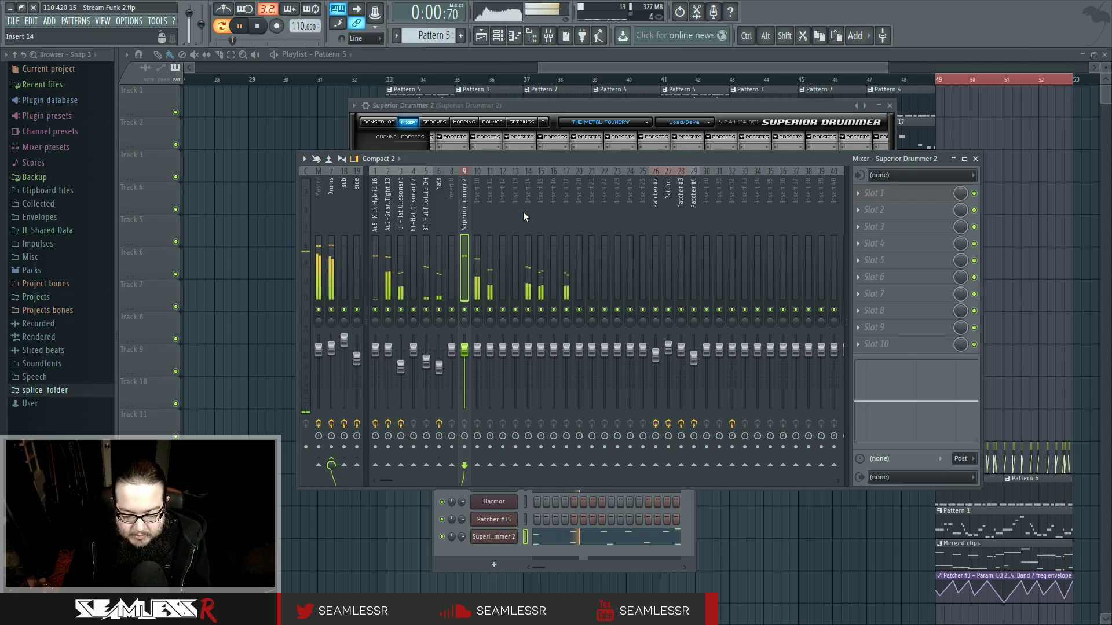
right_click(478, 311)
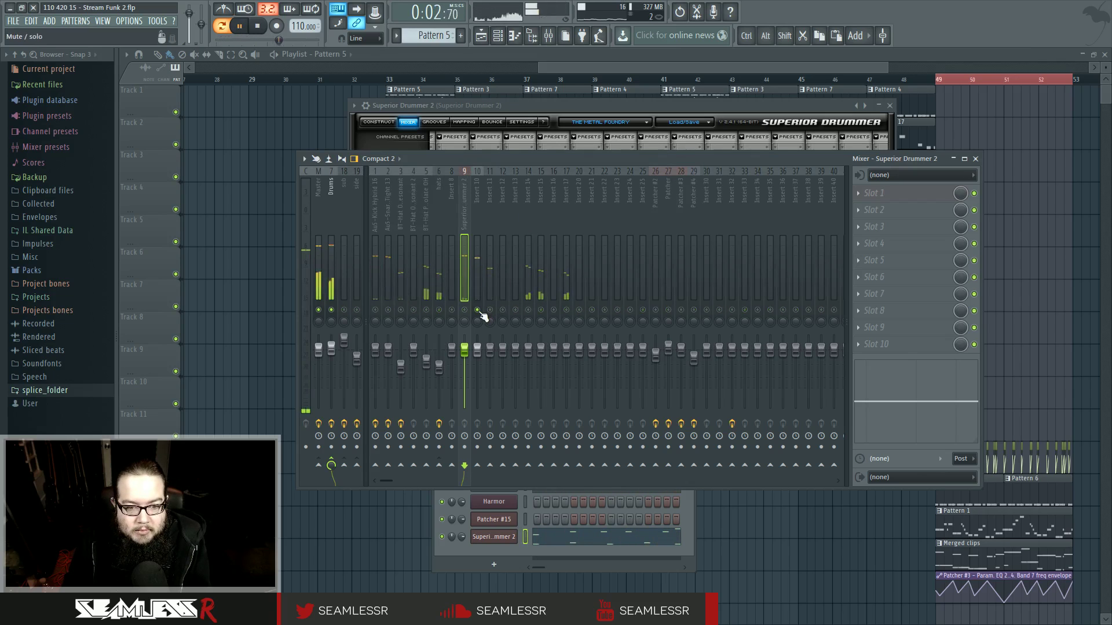
key("space")
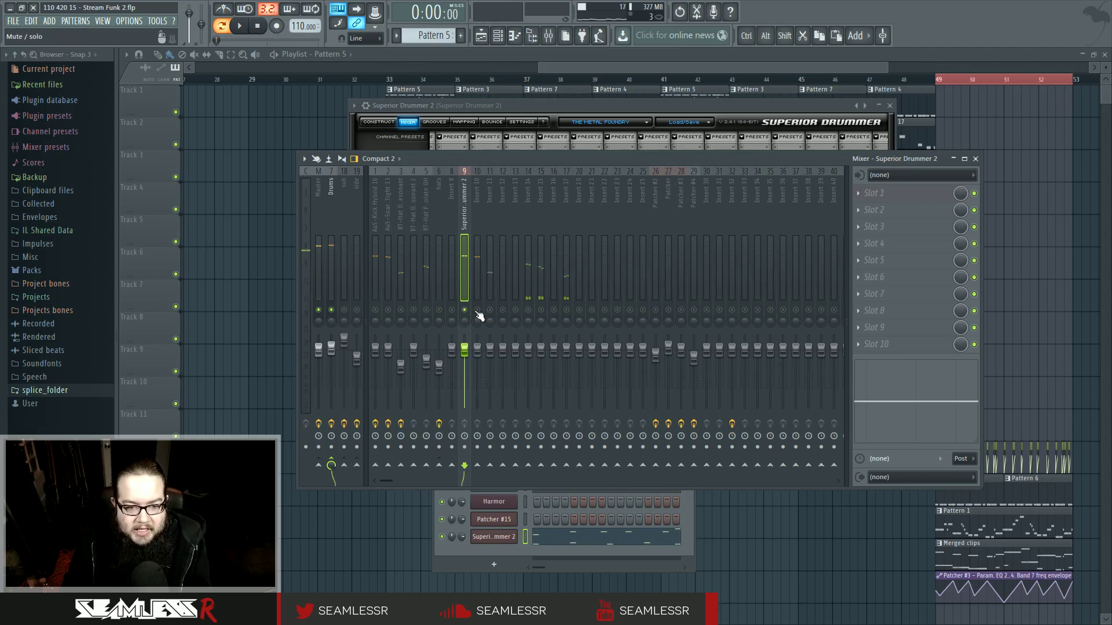
right_click(477, 311)
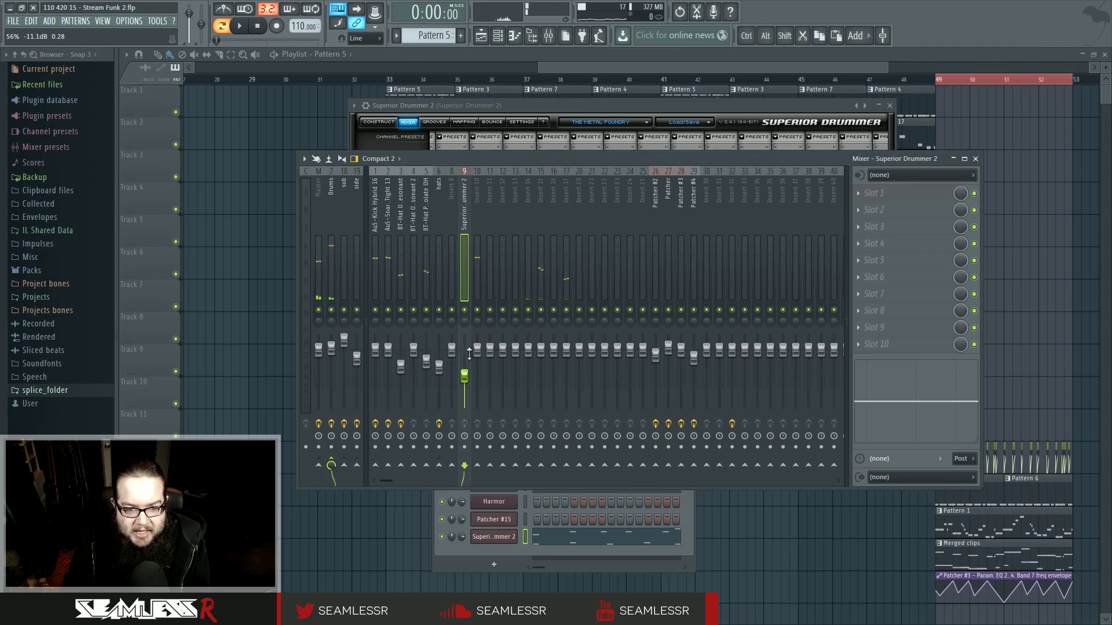
Lower the Superior Drummer 2 track to about -11 dB, Insert 10 to about -11.5 dB, and Insert 11 somewhat further
left_click_drag(477, 348, 477, 374)
key("space")
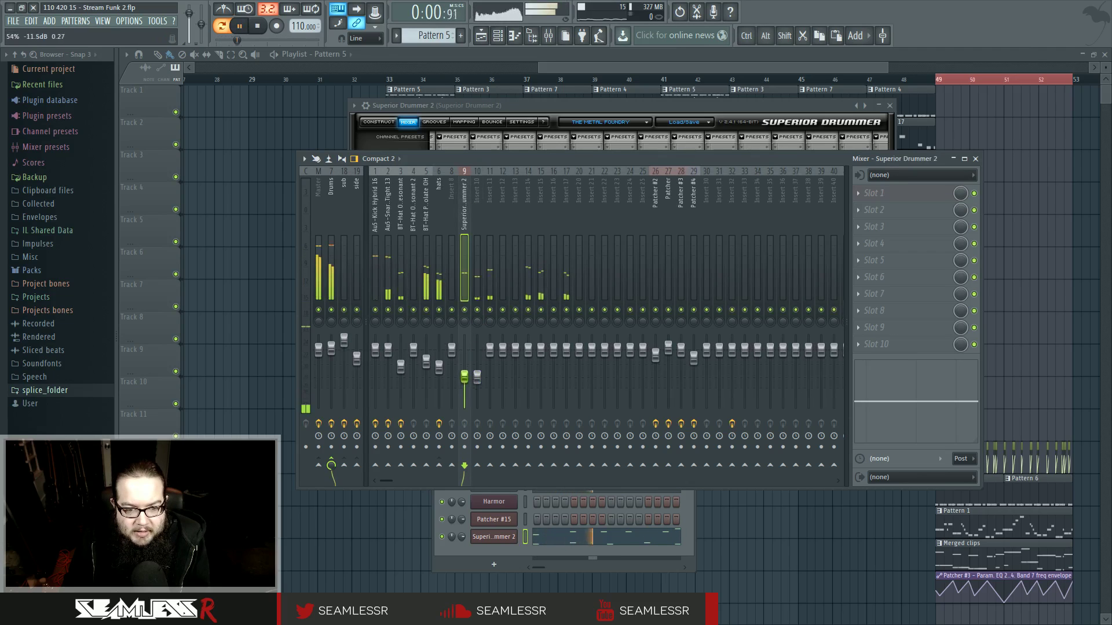
left_click_drag(490, 349, 494, 395)
scroll(494, 396, "up", 2)
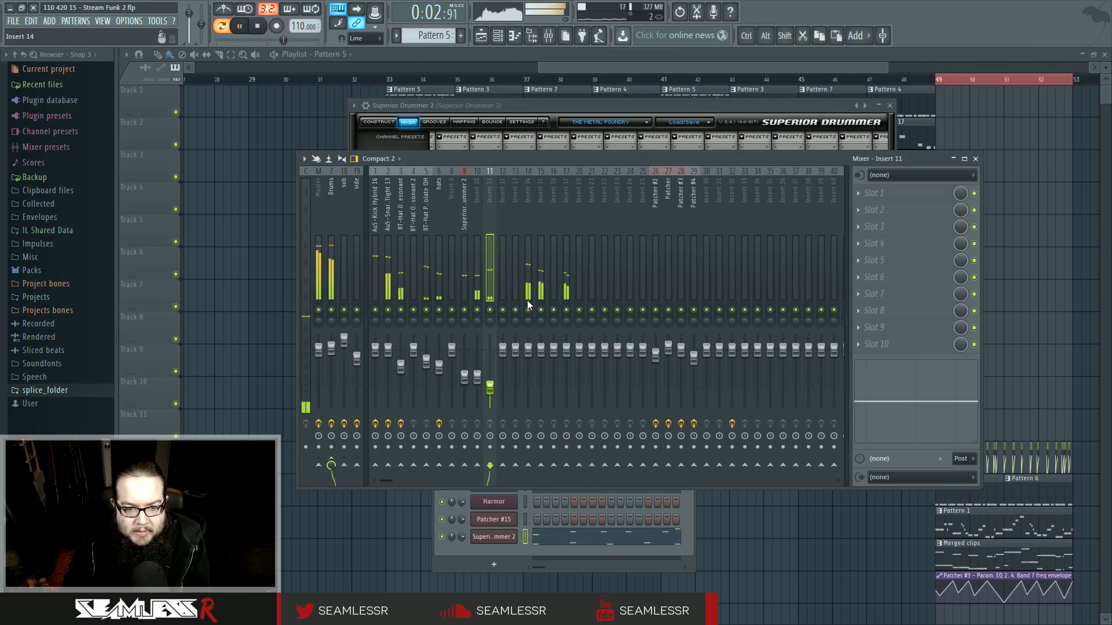
Solo Insert 14 and load Fruity Parametric EQ 2 into its first effect slot
left_click(531, 195)
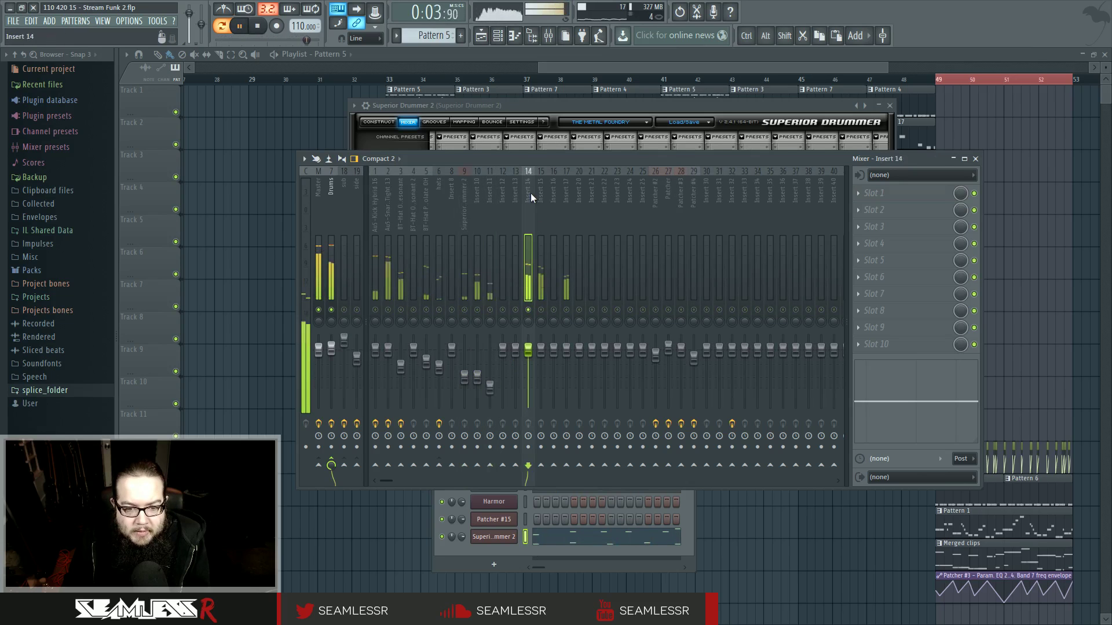
left_click(857, 193)
left_click(959, 588)
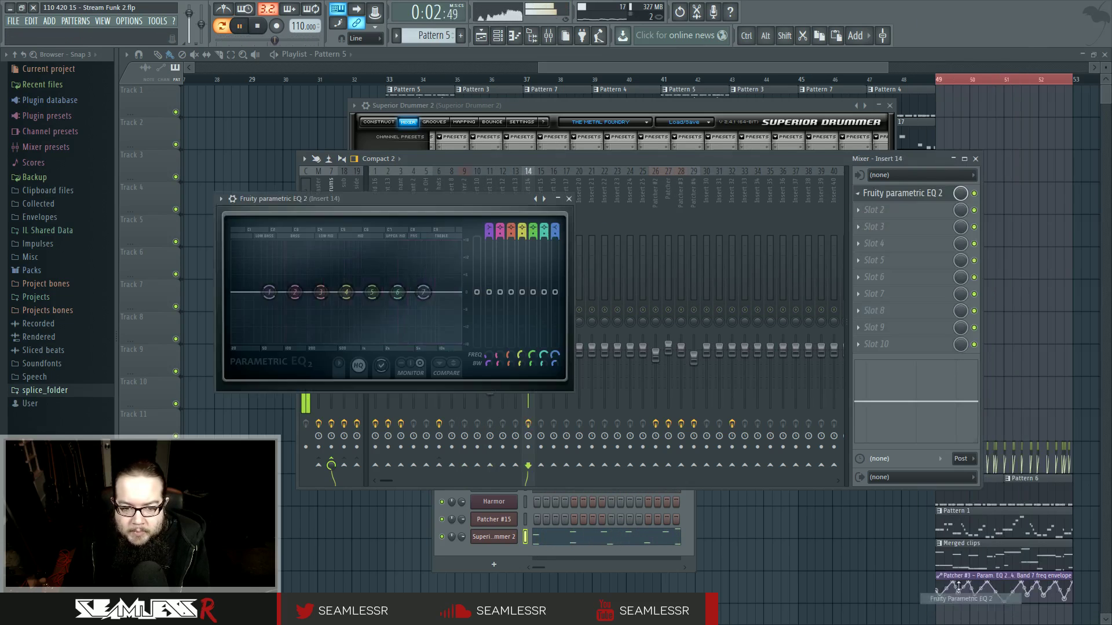
Cut the lows with band 1 at about -11.9 dB and 228 Hz, dip bands 5 and 6, and slightly boost band 7
left_click_drag(398, 291, 423, 285)
left_click_drag(270, 293, 324, 321)
left_click_drag(371, 292, 353, 296)
left_click_drag(407, 306, 401, 307)
left_click_drag(325, 322, 312, 327)
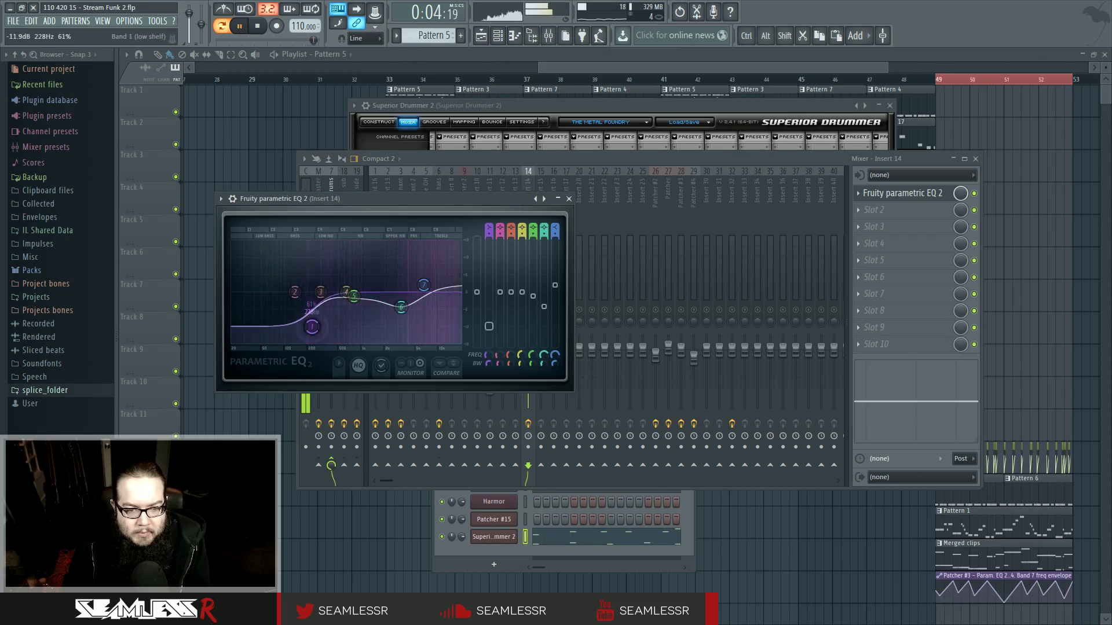
Solo Insert 15 and load Fruity Parametric EQ 2 into its first effect slot
left_click(572, 166)
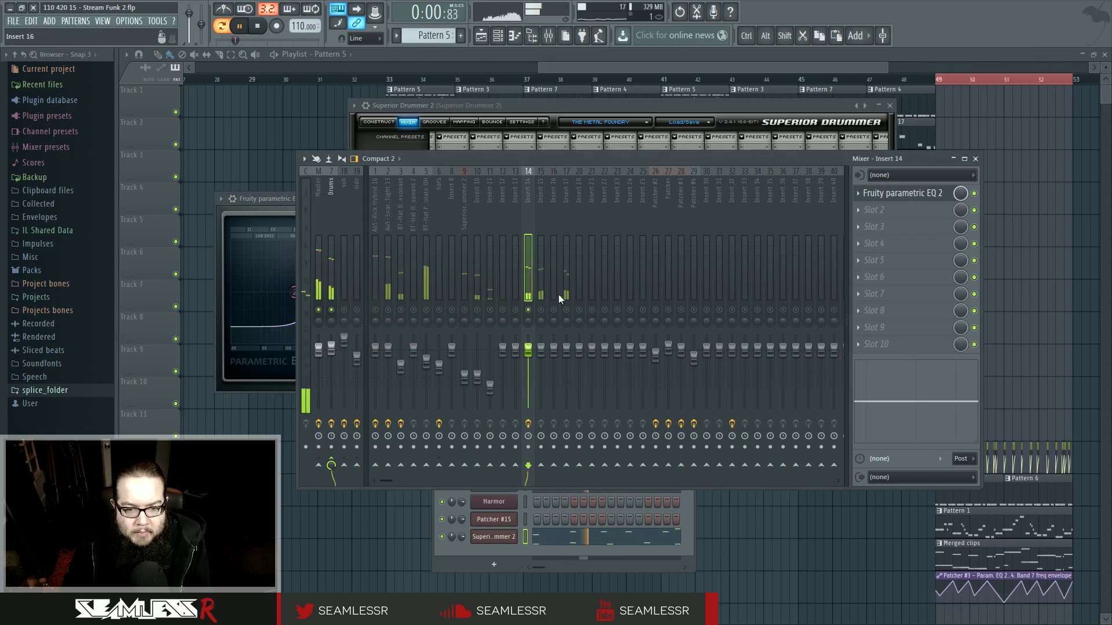
left_click(543, 191)
left_click(863, 195)
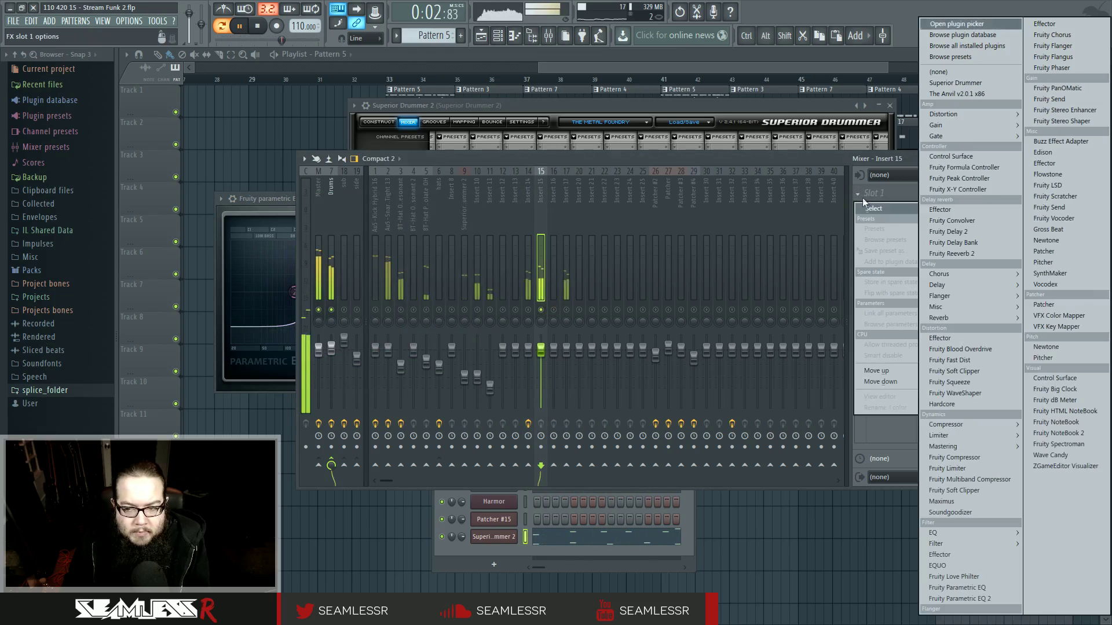
left_click(957, 596)
Reduce the lows with band 1 and slightly lower band 2, then dip band 4 and cut band 6 around 3315 Hz
left_click_drag(315, 203, 312, 220)
scroll(308, 223, "up", 5)
left_click_drag(230, 203, 207, 206)
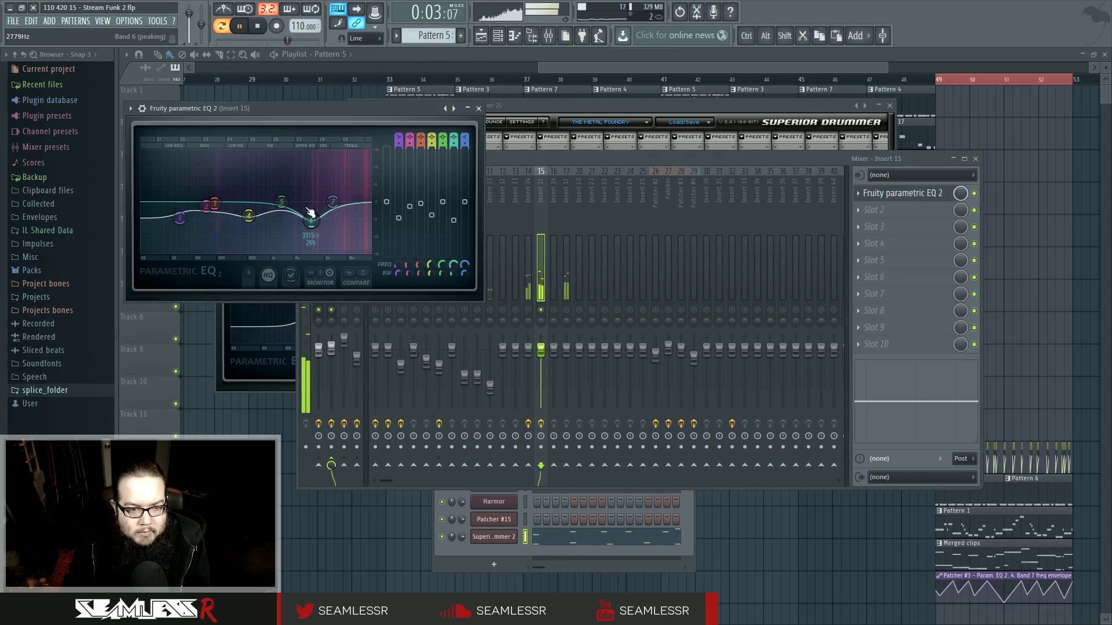
Solo Insert 17 and lower its level to about -4.5 dB
left_click(566, 310)
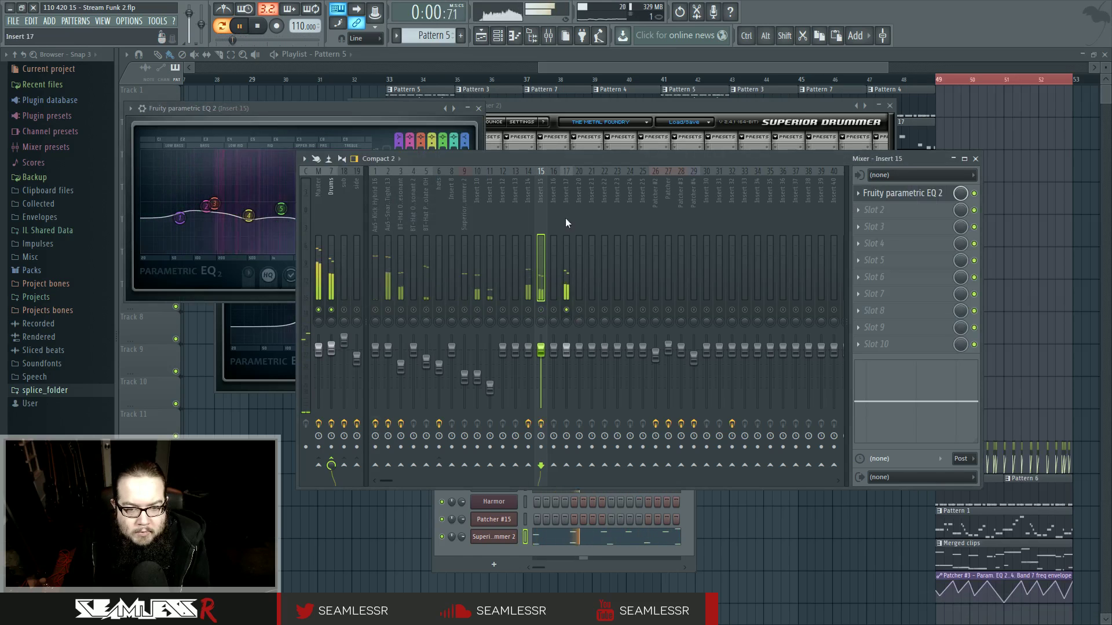
left_click(568, 255)
left_click_drag(567, 348, 571, 364)
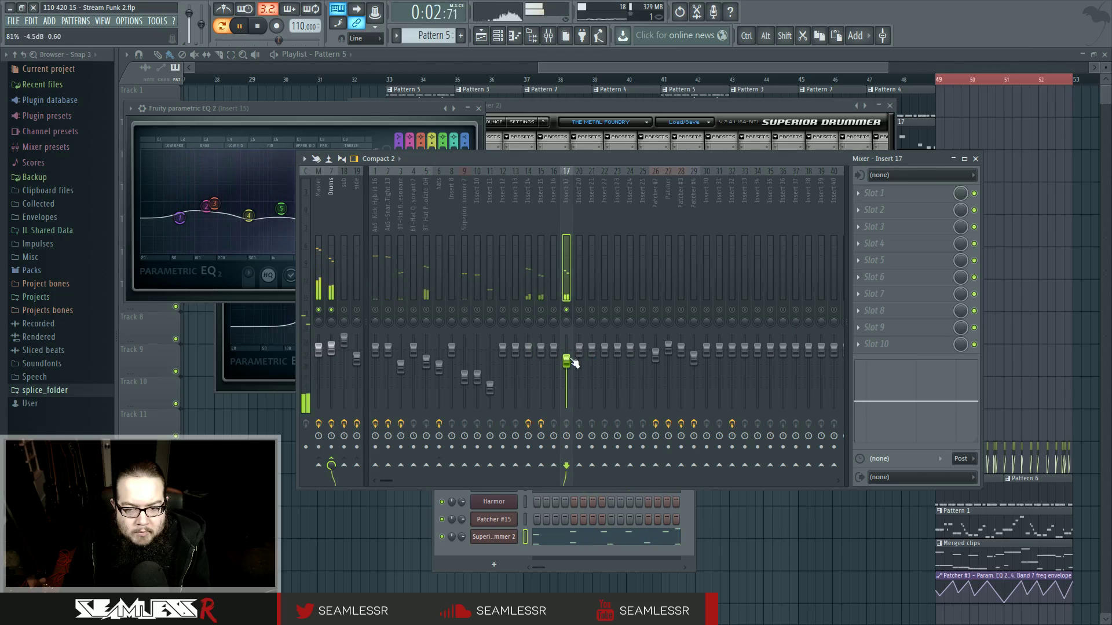
Load Fruity Parametric EQ 2 on Insert 17, cut bands 1 and 2, slightly lower bands 4 and 5, and dip band 6 around 4512 Hz
left_click(886, 194)
left_click(973, 583)
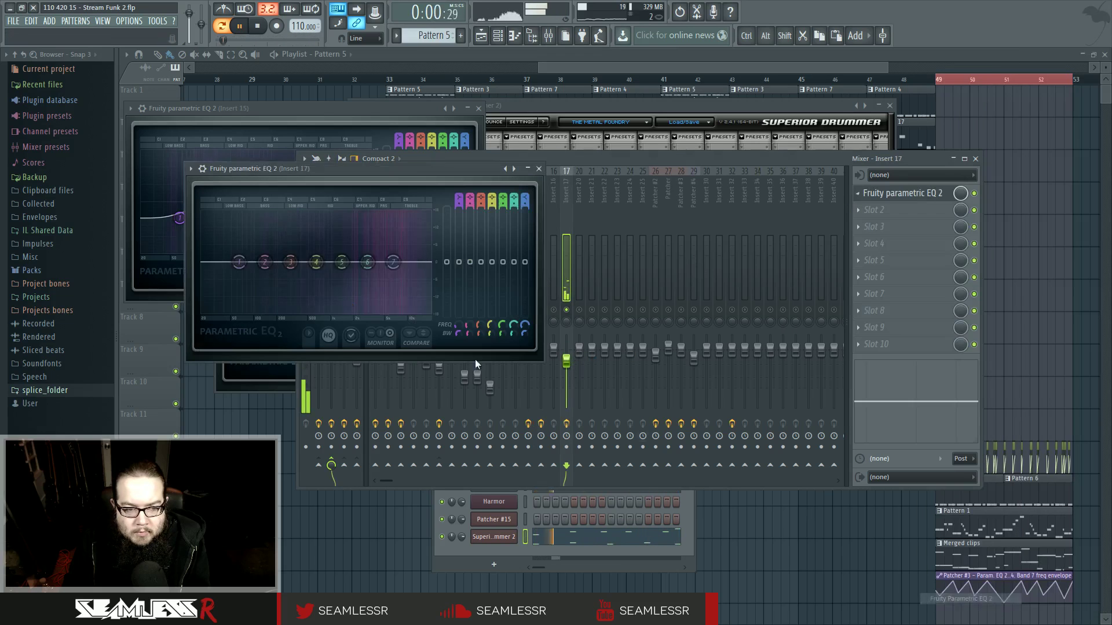
left_click_drag(263, 266, 292, 290)
left_click_drag(317, 264, 347, 268)
left_click_drag(240, 264, 260, 293)
left_click_drag(369, 265, 385, 281)
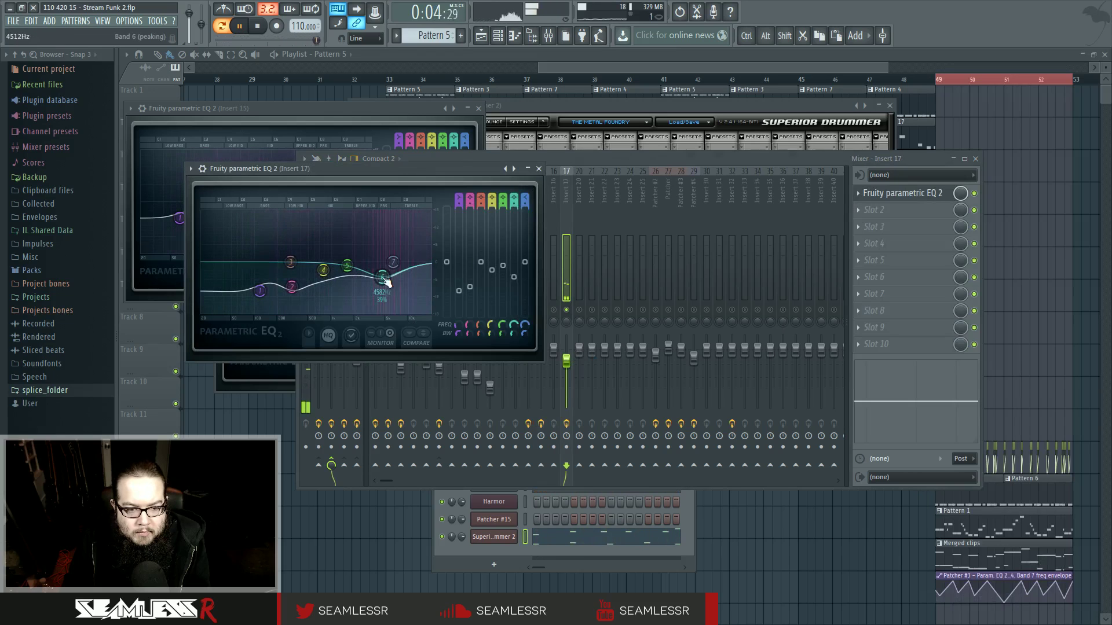
Restore all mixer tracks from solo and play the arrangement from bar 33
left_click(561, 243)
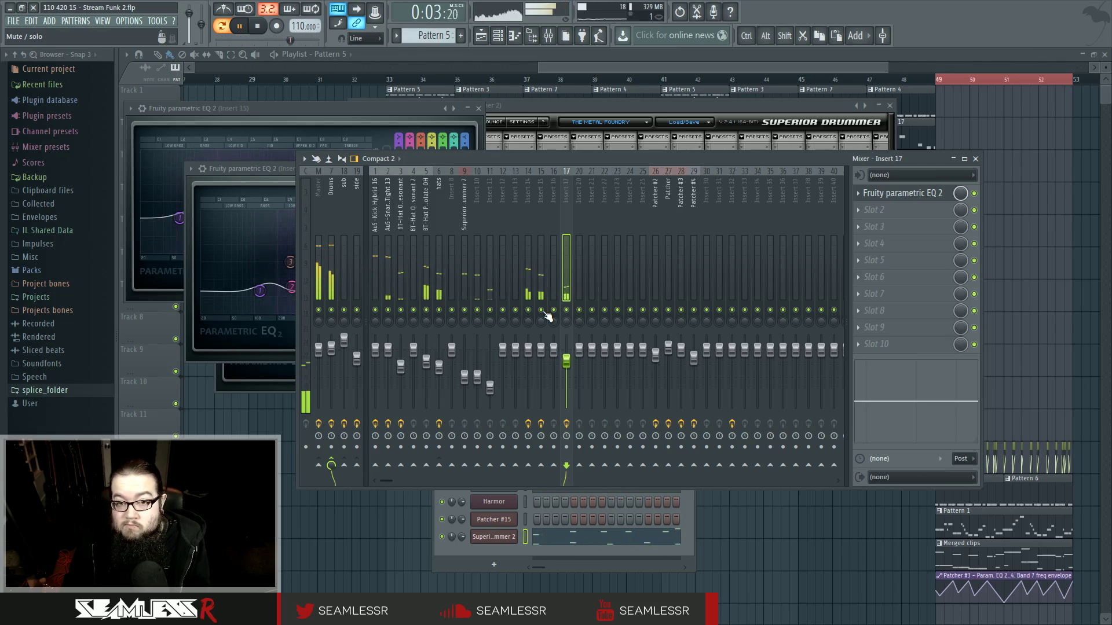
left_click(393, 80)
key("space")
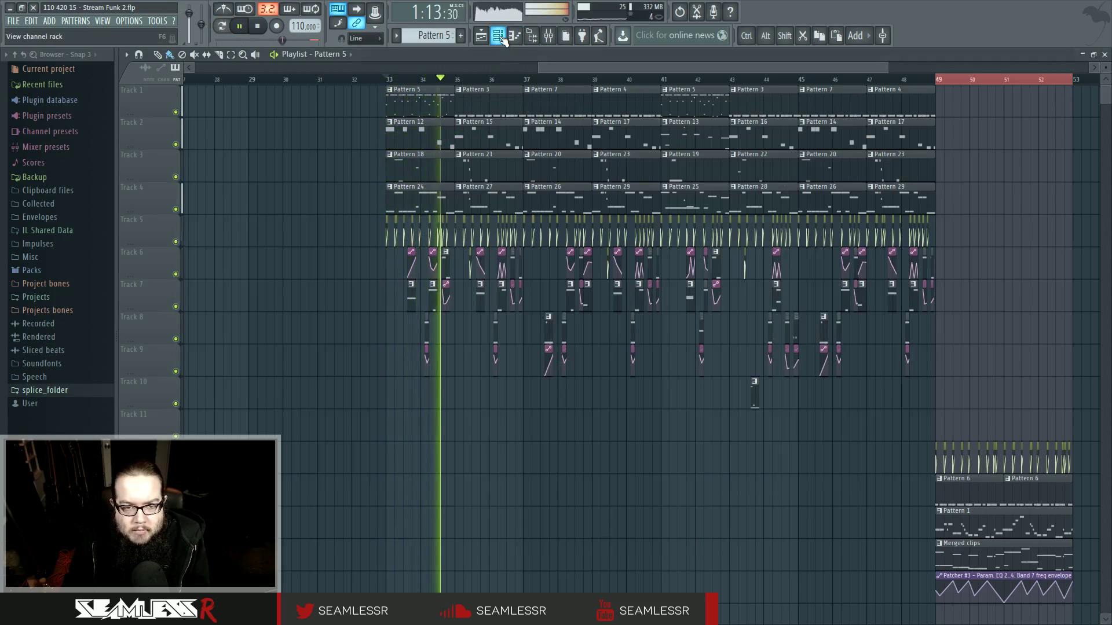
key("space")
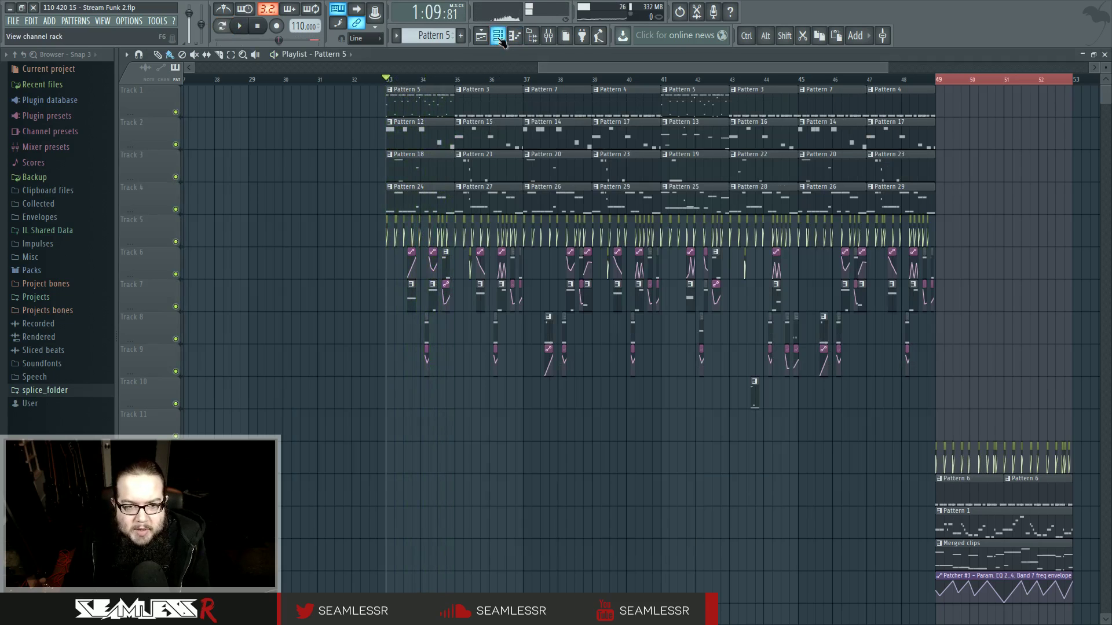
In Pattern 5's Superior Drummer 2 notes, replace the last F4 of bar 1 with an F4 on beat 2 of bar 2
left_click(499, 38)
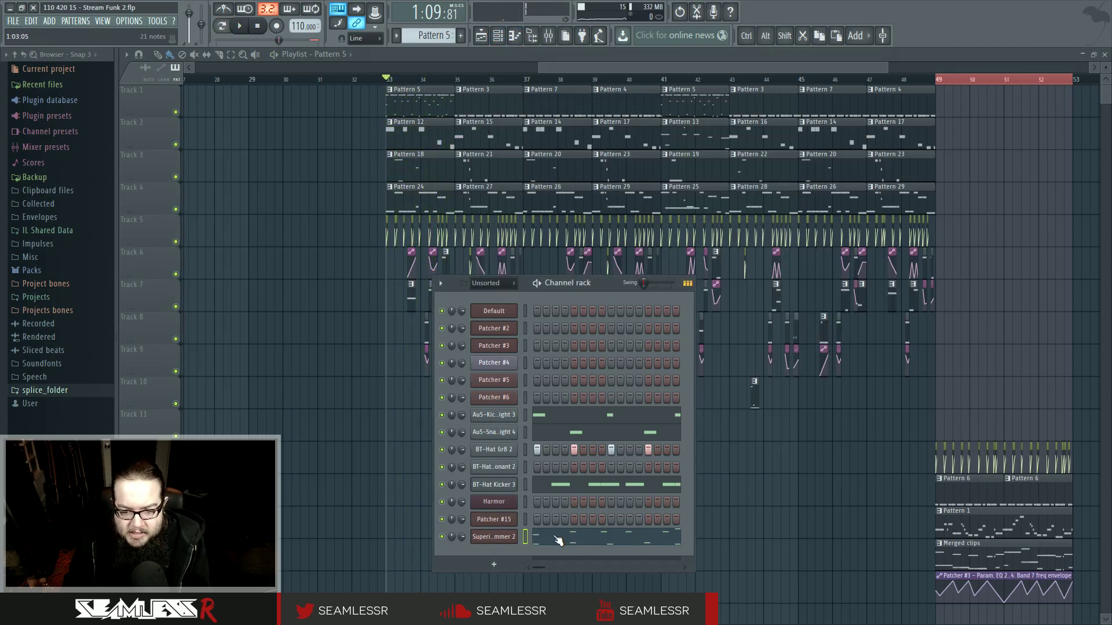
left_click(566, 536)
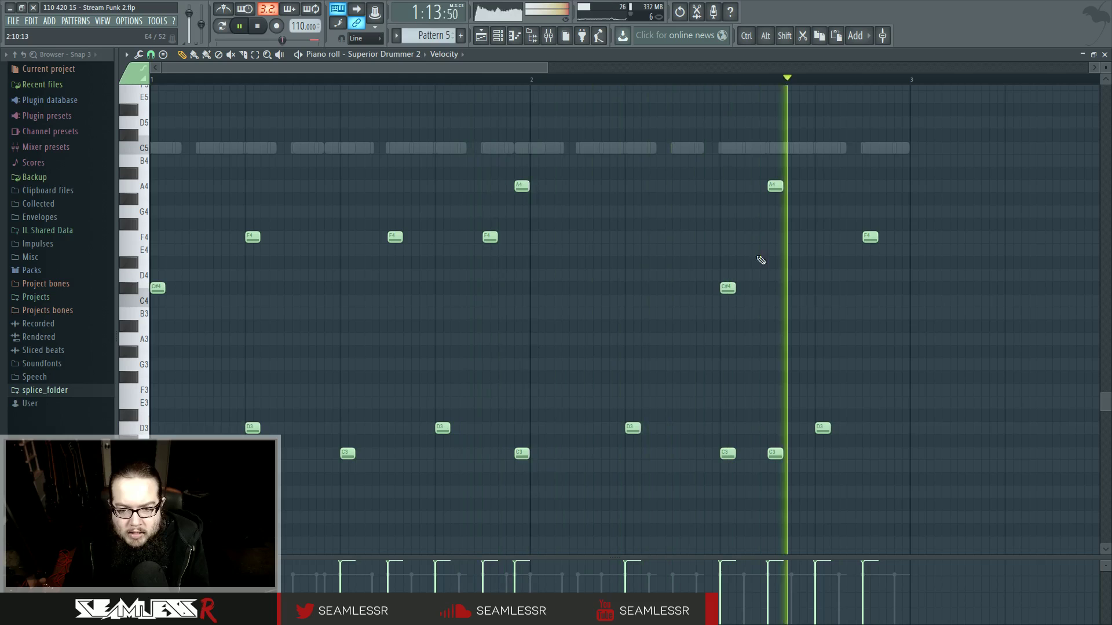
left_click(633, 240)
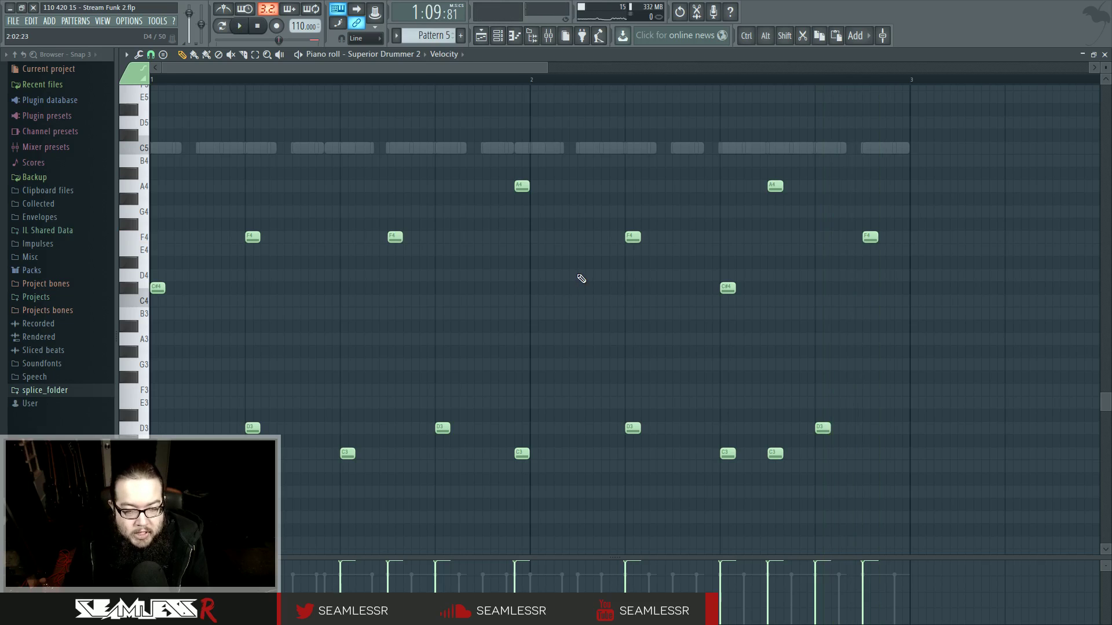
Select Pattern 3 in the playlist and open its Superior Drummer 2 piano roll
left_click(485, 40)
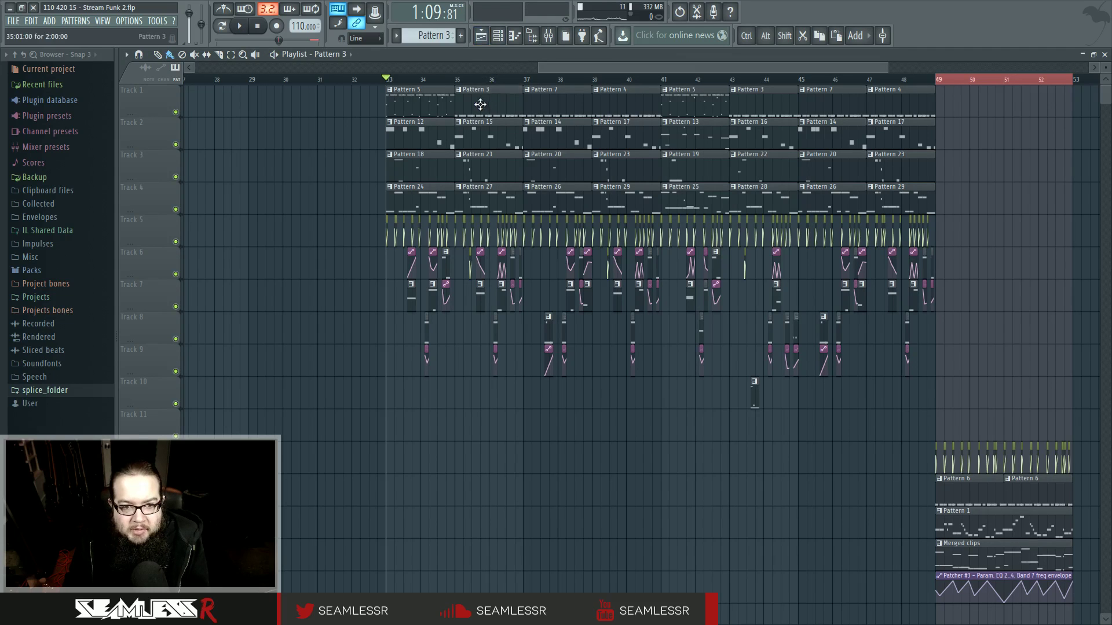
double_click(485, 105)
left_click(499, 36)
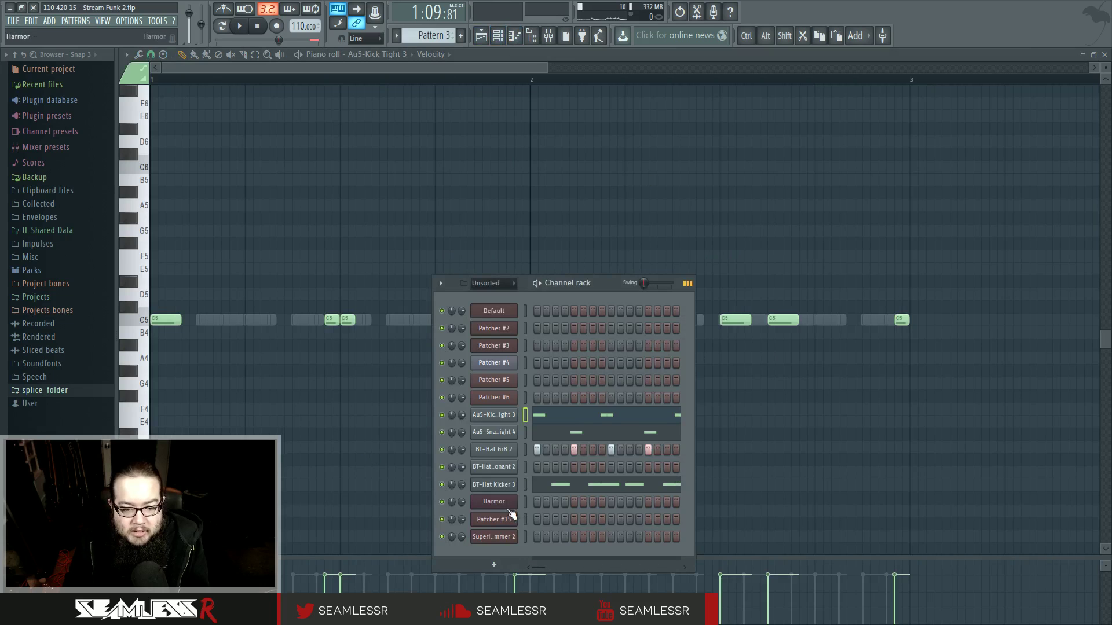
right_click(508, 539)
left_click(522, 527)
scroll(424, 484, "down", 2)
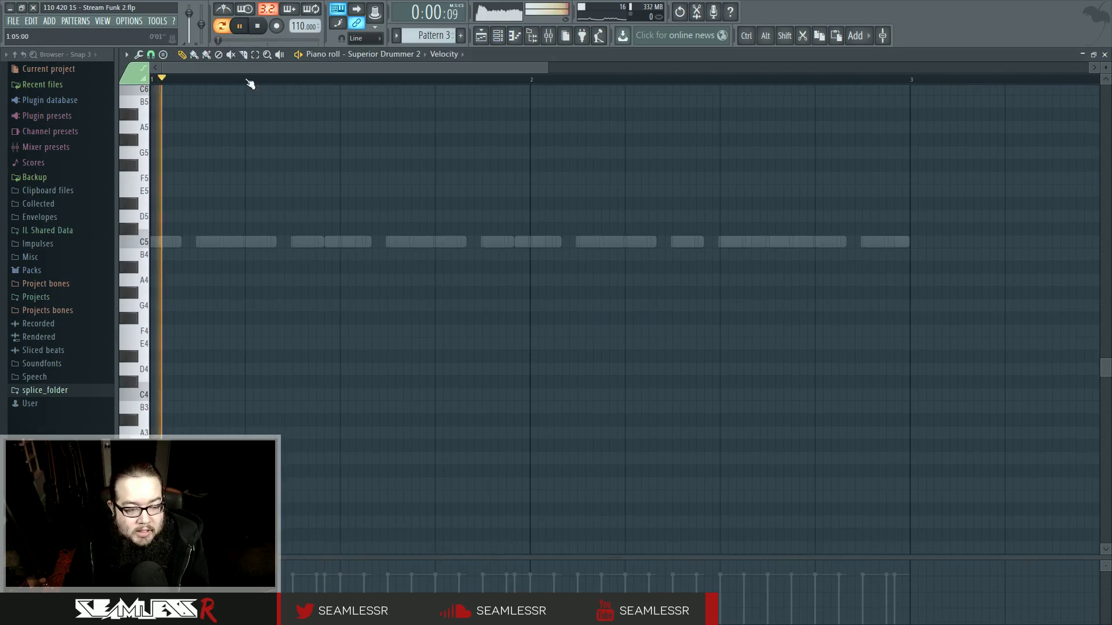
Place a B2 just before beat 3 of bar 1, a C3 on beat 3, a D3 on beat 4, and a C3 just before bar 2
key("space")
scroll(166, 404, "down", 2)
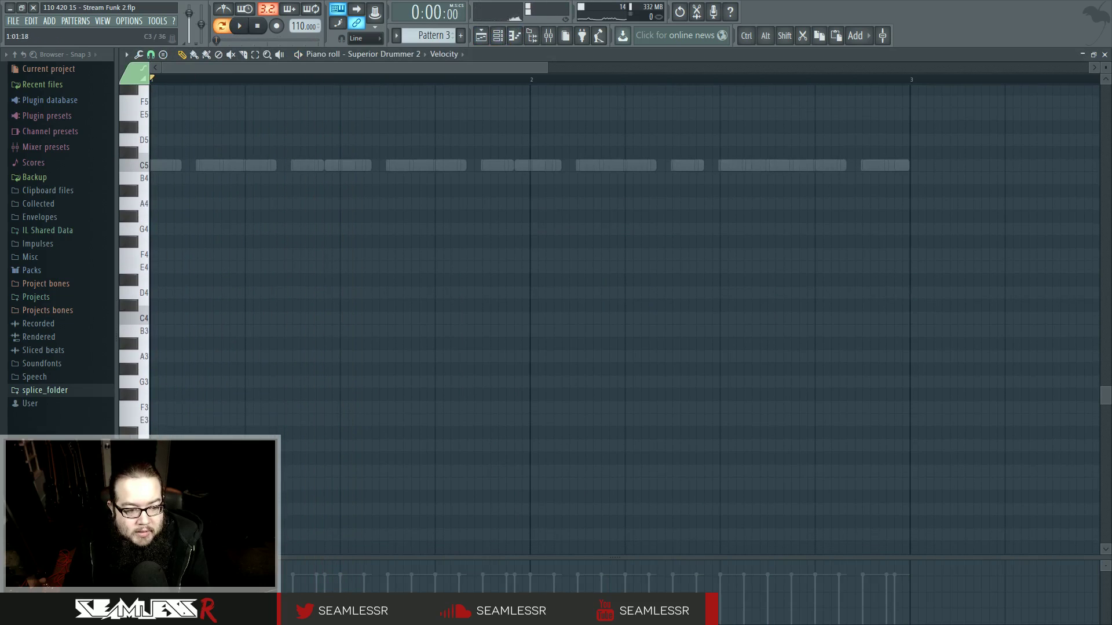
key("space")
key("space")
left_click(328, 471)
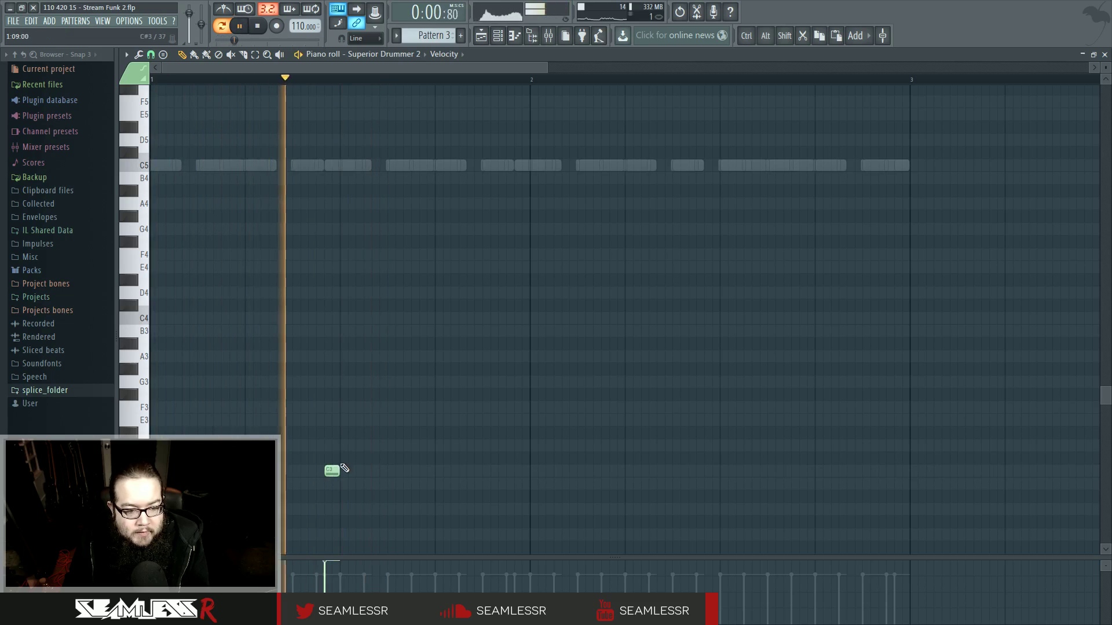
left_click_drag(332, 471, 333, 485)
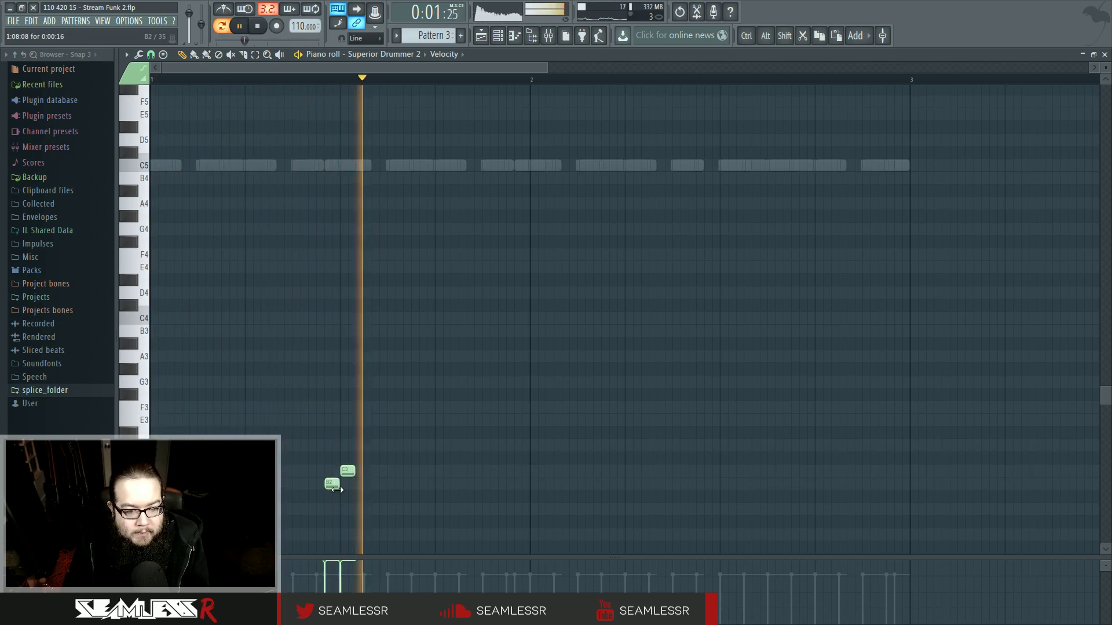
left_click(440, 445)
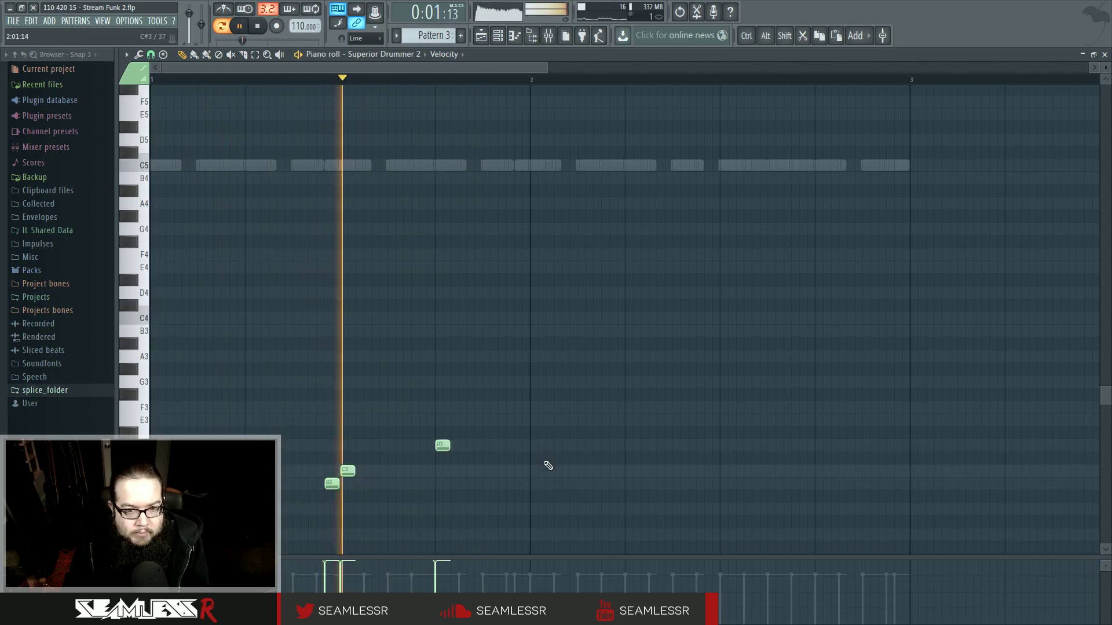
left_click(518, 471)
Fill bar 2 with D3 notes on and half a beat after beat 2, C3 notes on and half a beat after beat 3, and D3 on beat 4
left_click(628, 445)
left_click(676, 445)
left_click(723, 471)
left_click(776, 470)
left_click_drag(774, 471, 766, 470)
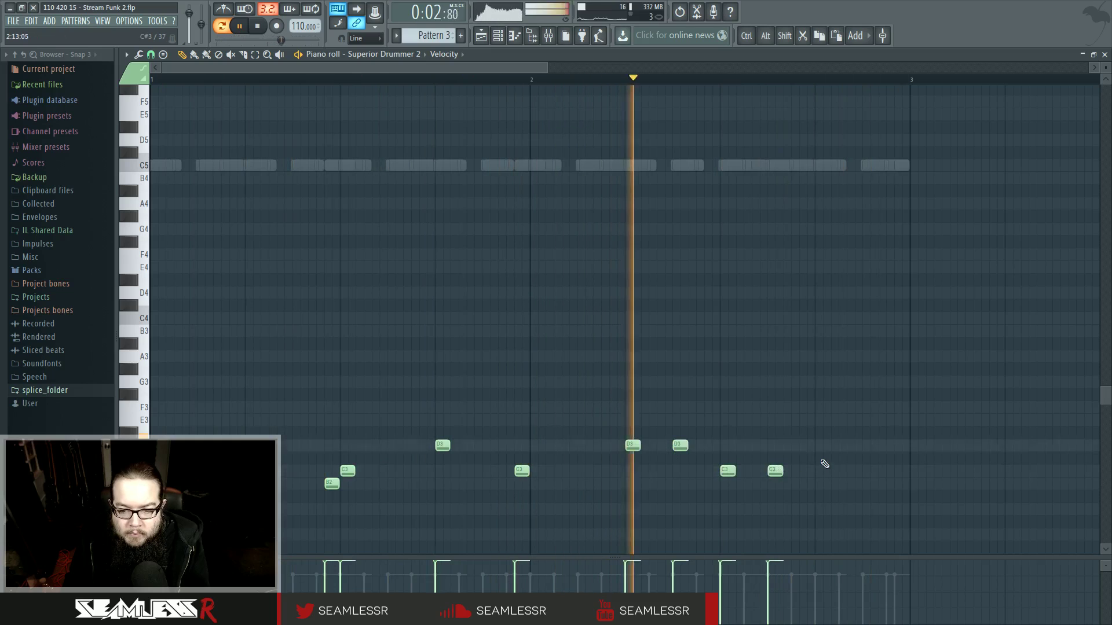
left_click(817, 445)
key("space")
Open Superior Drummer 2's Construct page and try the 5x14" Pearl Free Floating - Maple snare
key("F6")
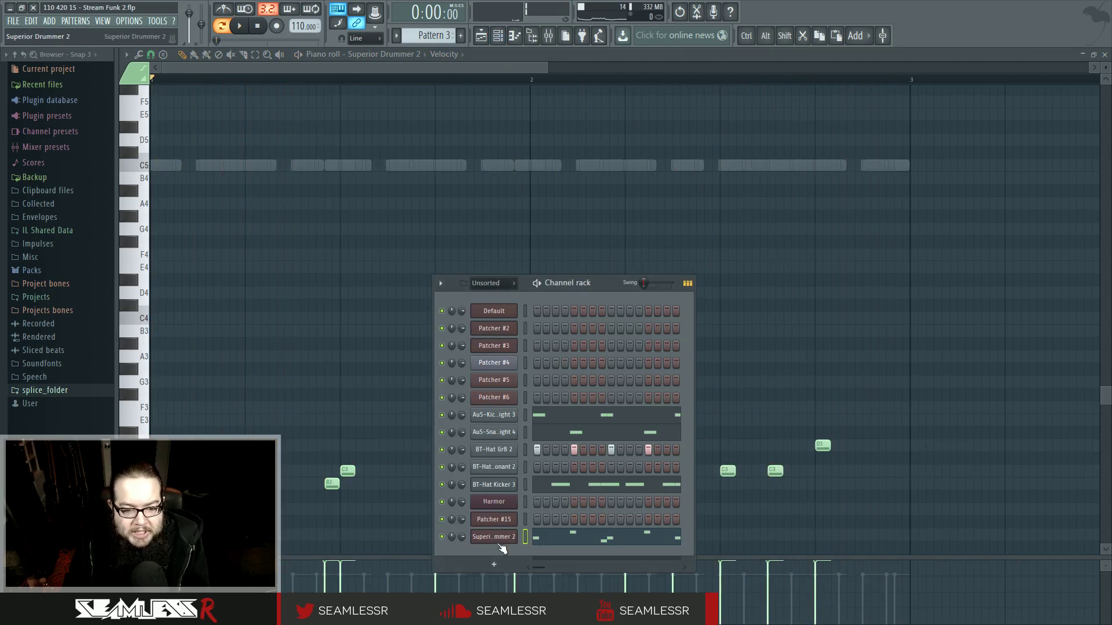
left_click(499, 542)
left_click(379, 121)
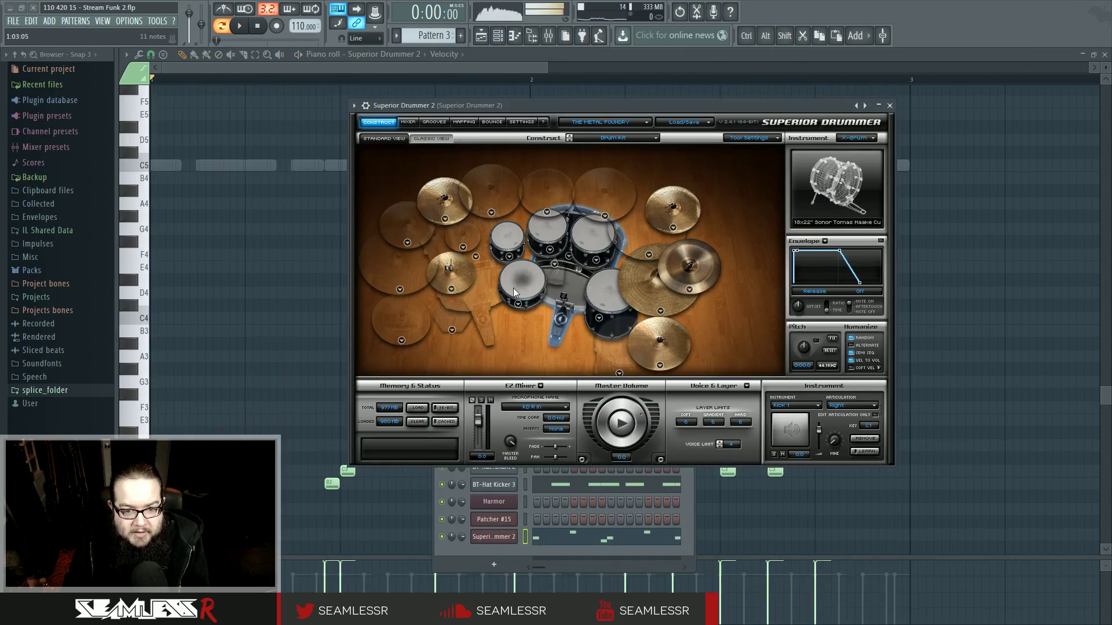
left_click(518, 304)
left_click(585, 519)
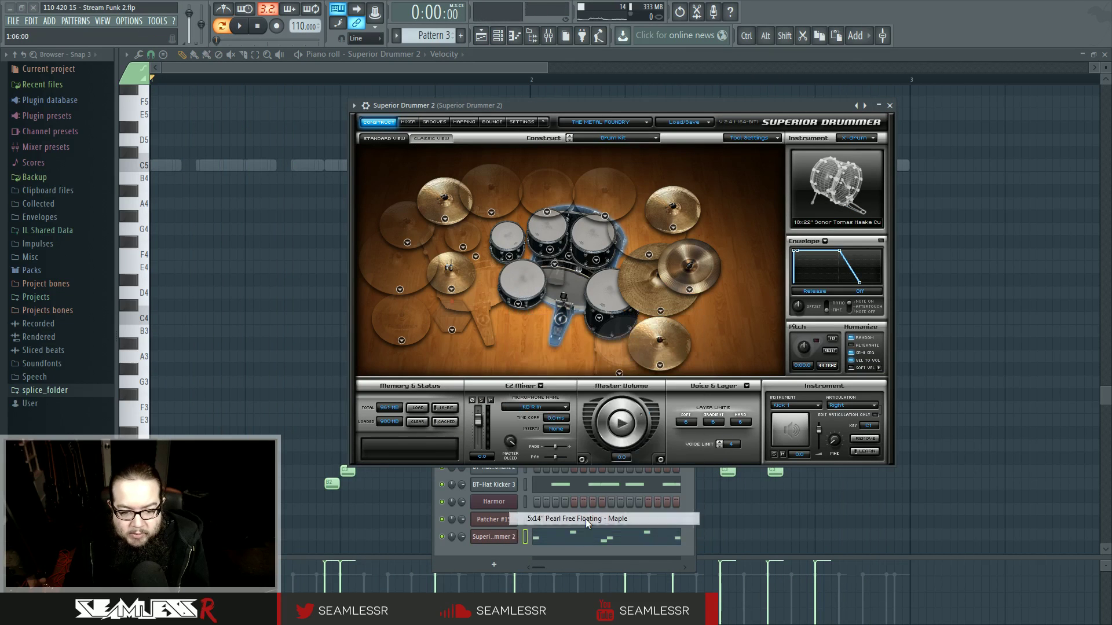
Set the kit's snare to 5x14" Pearl Sensitone Aluminum and audition it alone and within Pattern 3
left_click(518, 304)
left_click(576, 531)
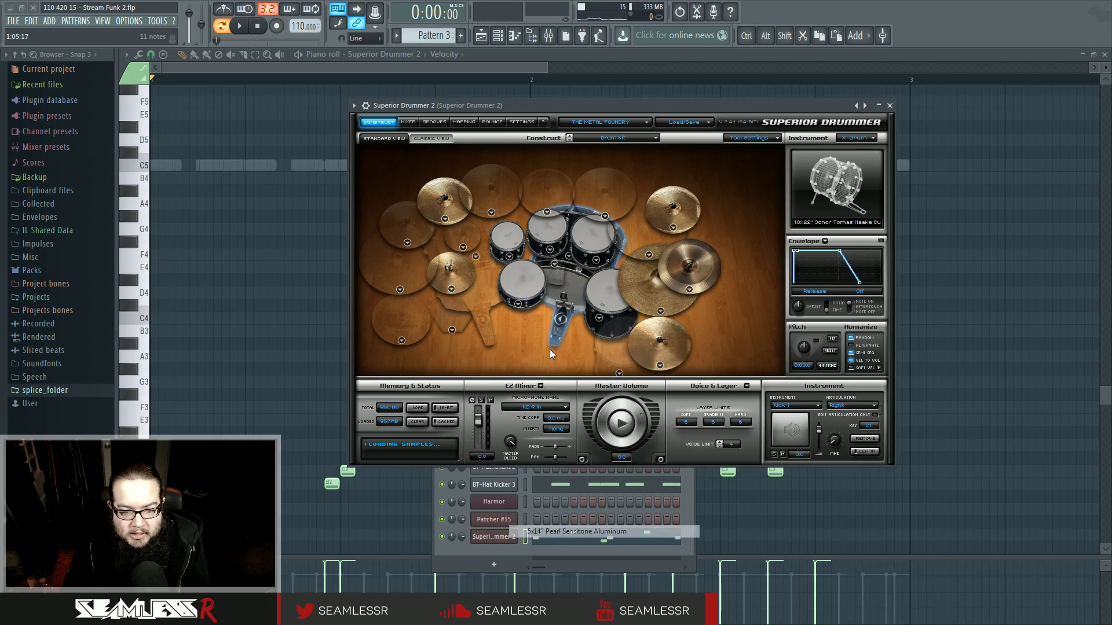
left_click(528, 293)
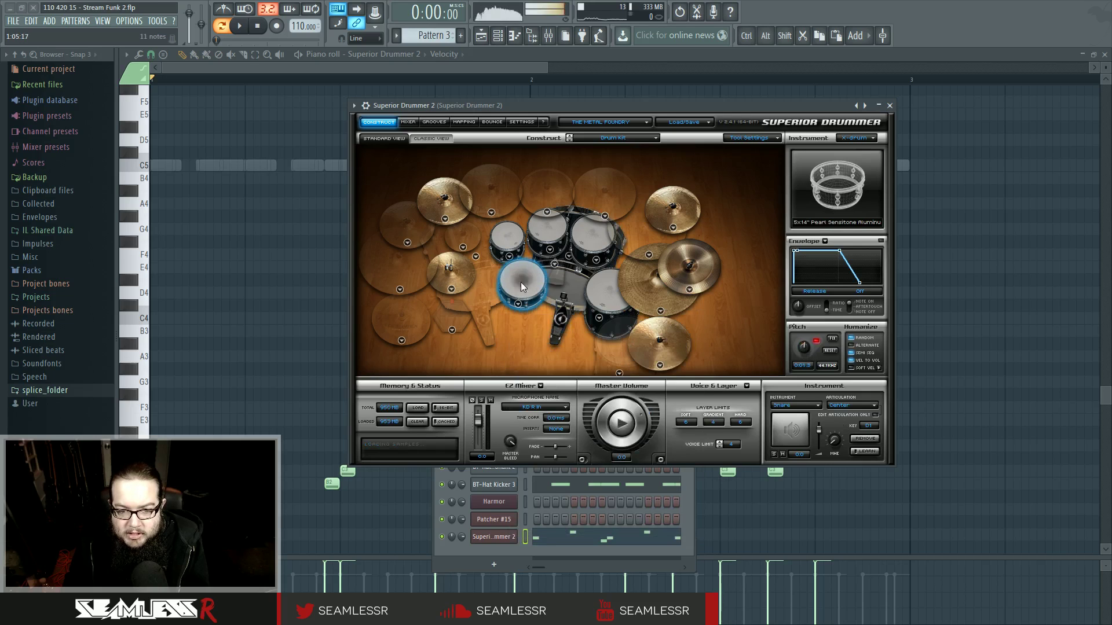
key("space")
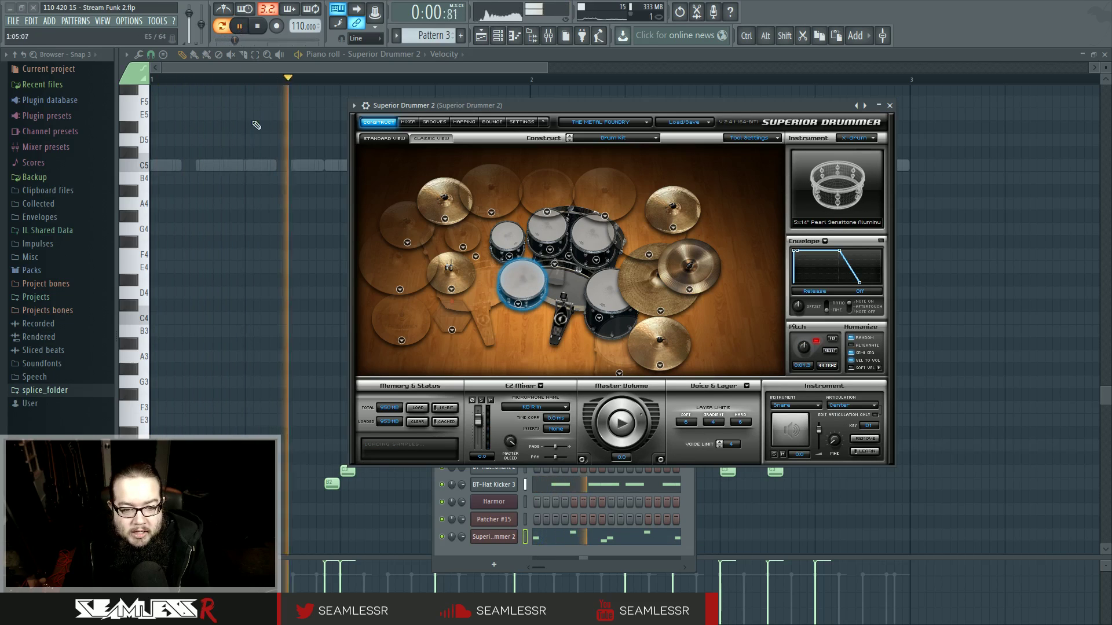
key("Escape")
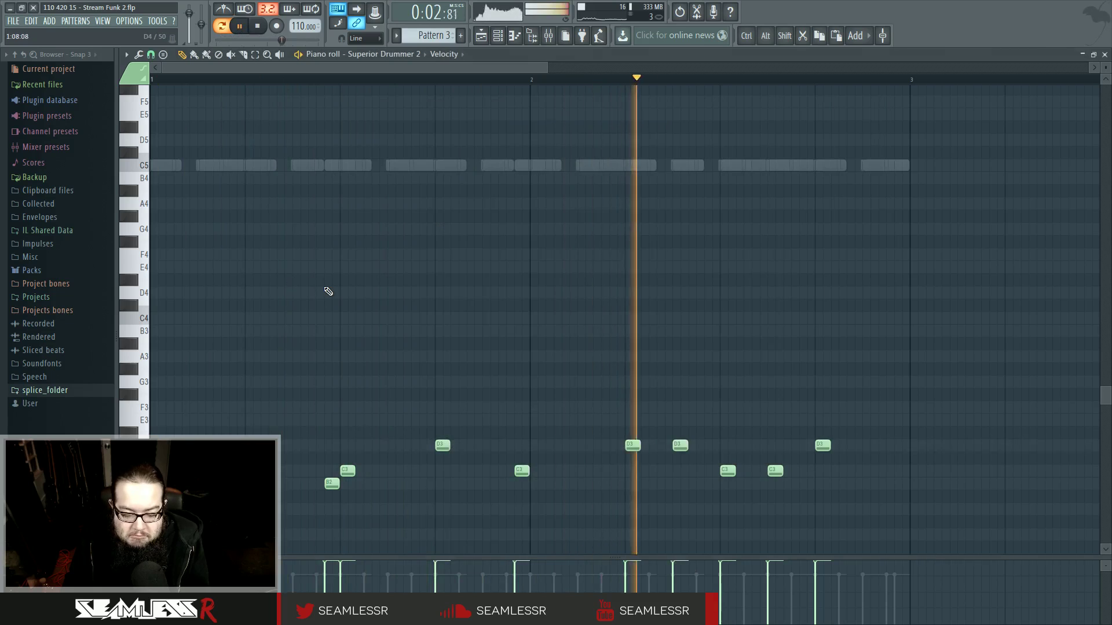
key("space")
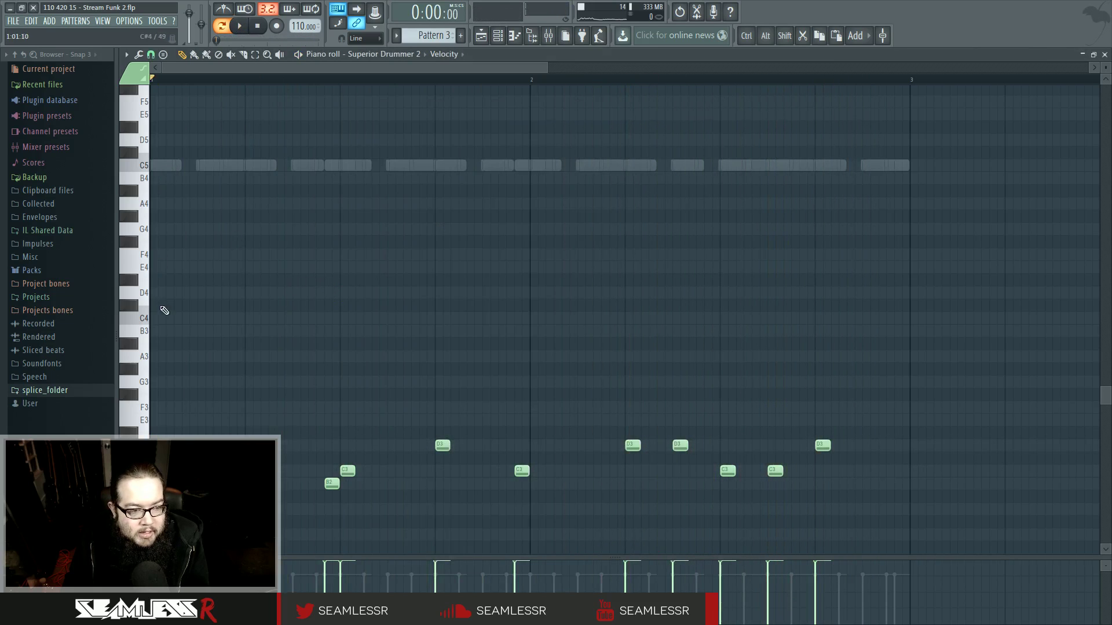
Add C#4 notes at the start, just before bar 2 and on bar 2's third beat, one A4 after it, and four F4 notes
left_click(522, 306)
left_click(728, 304)
left_click(776, 203)
left_click(255, 255)
left_click(396, 255)
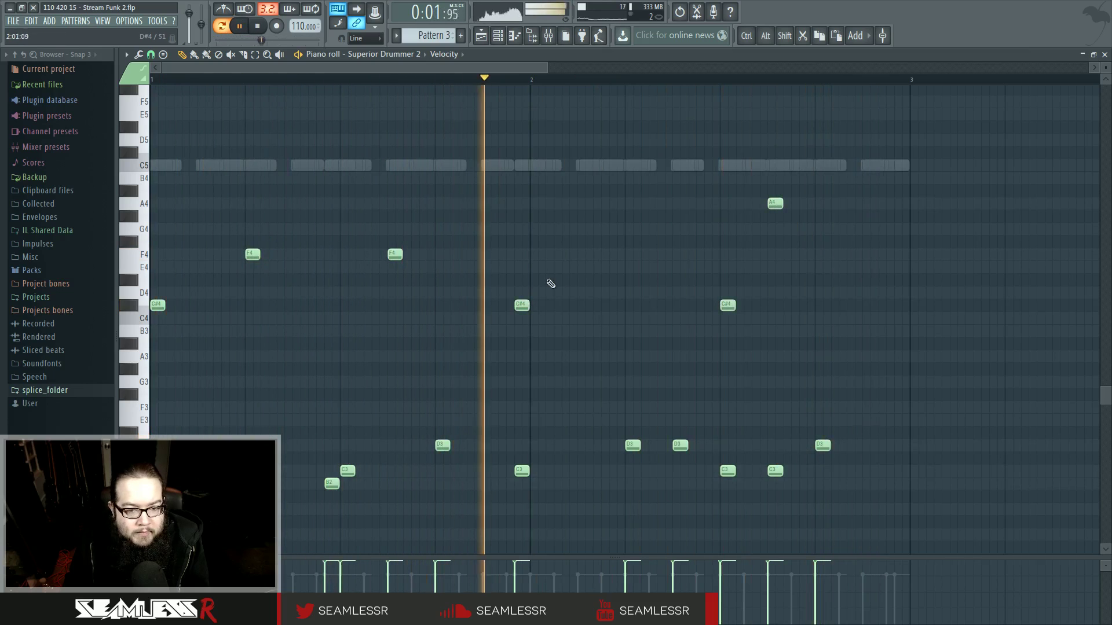
left_click(633, 255)
left_click(870, 254)
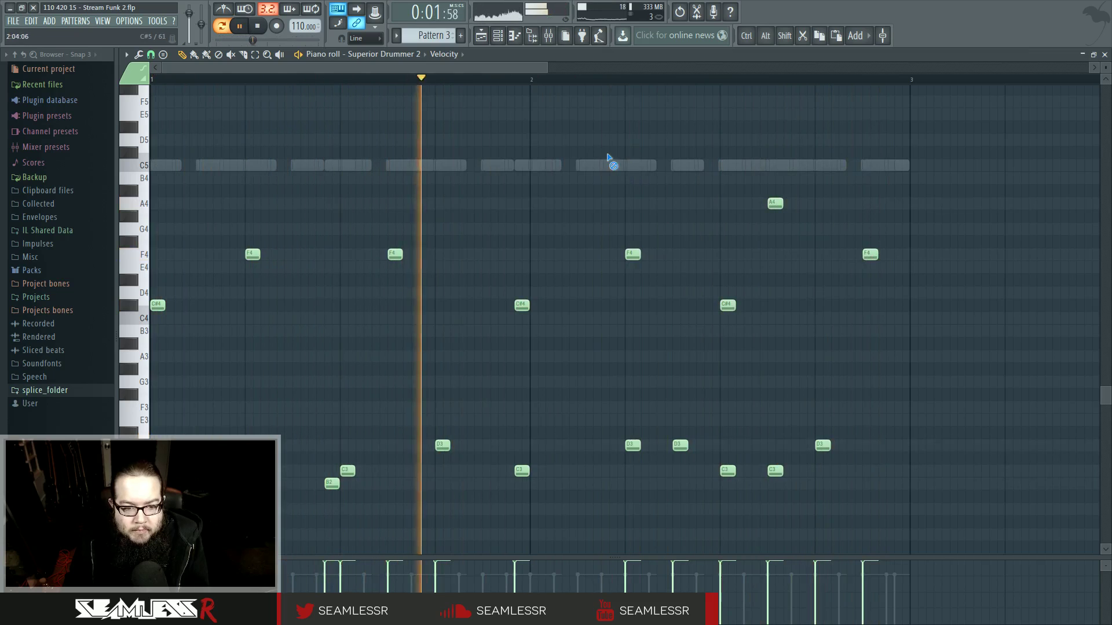
Switch to Pattern 7 from the playlist and open its Superior Drummer 2 piano roll
left_click(483, 37)
double_click(545, 100)
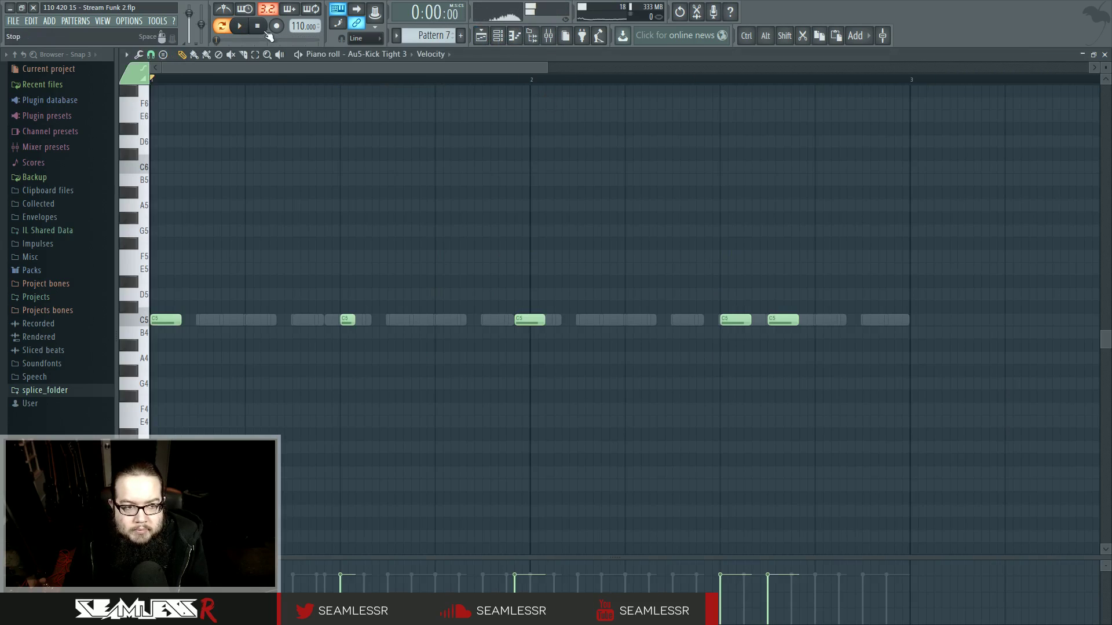
key("F6")
right_click(521, 518)
left_click(533, 522)
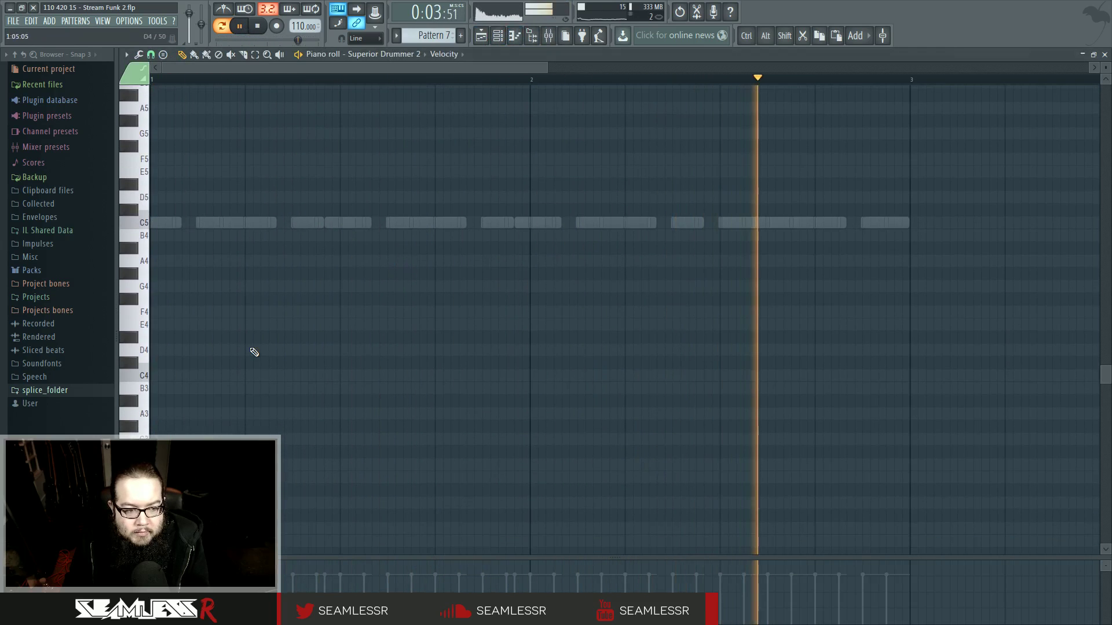
Add C3 notes on bar 1's third beat, before bar 2, and on and after bar 2's third beat, plus D3 backbeats
scroll(164, 477, "down", 1)
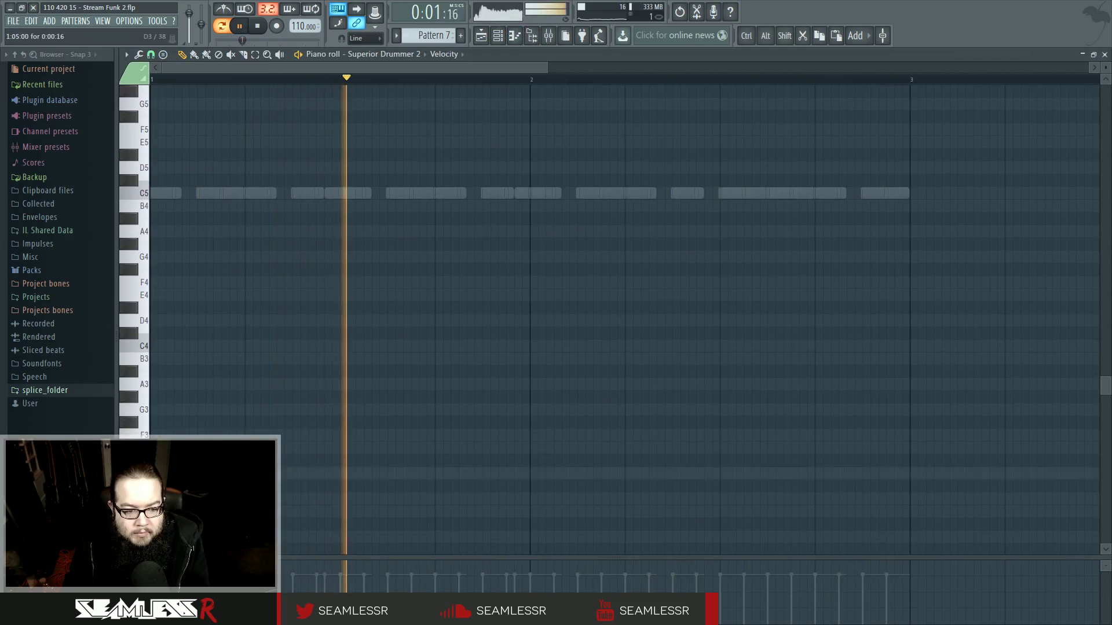
left_click(347, 499)
left_click(443, 473)
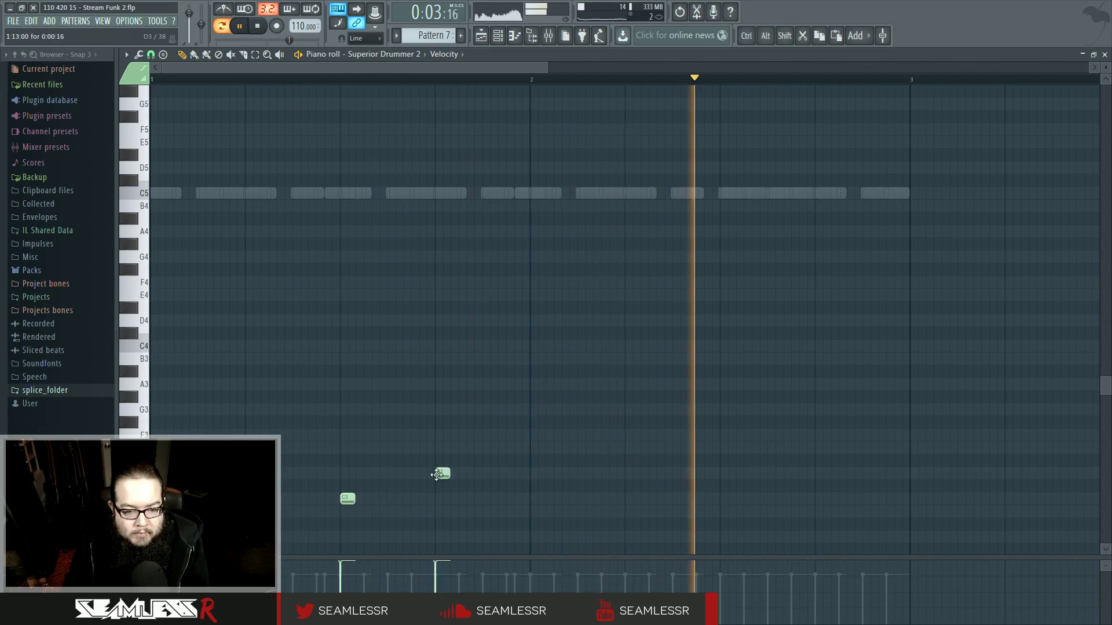
left_click(520, 499)
left_click(632, 473)
left_click(727, 499)
left_click(775, 499)
left_click(823, 473)
Add C#4 notes at the start, just before bar 2 and on bar 2's third beat, one A4 half a beat after it, and five F4 notes
left_click(158, 333)
left_click(521, 333)
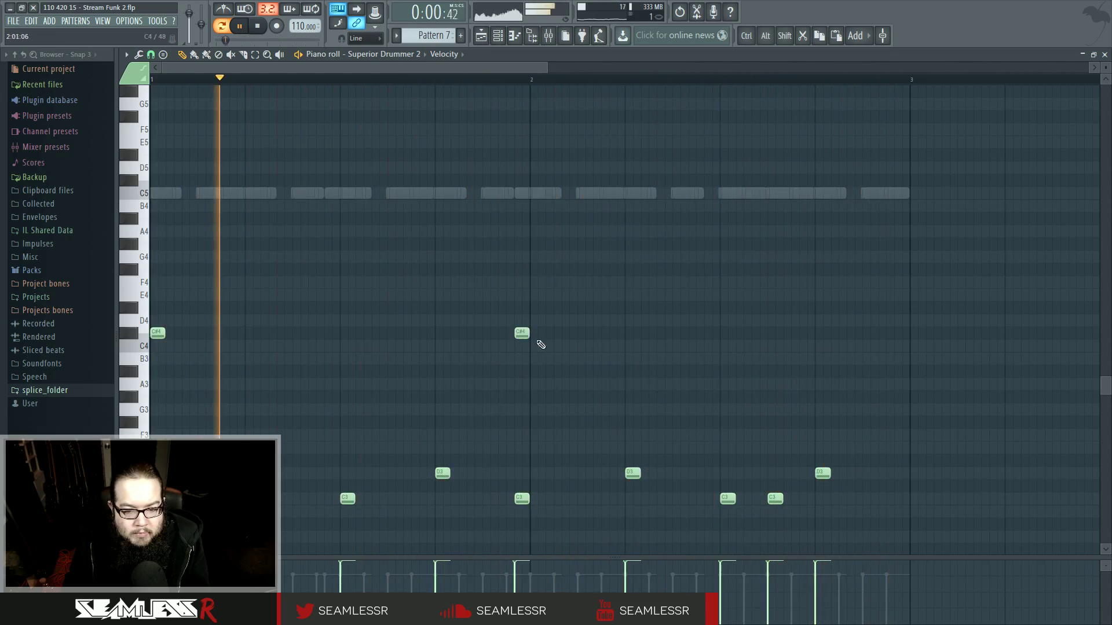
left_click(728, 333)
left_click(783, 231)
left_click(246, 282)
left_click(390, 282)
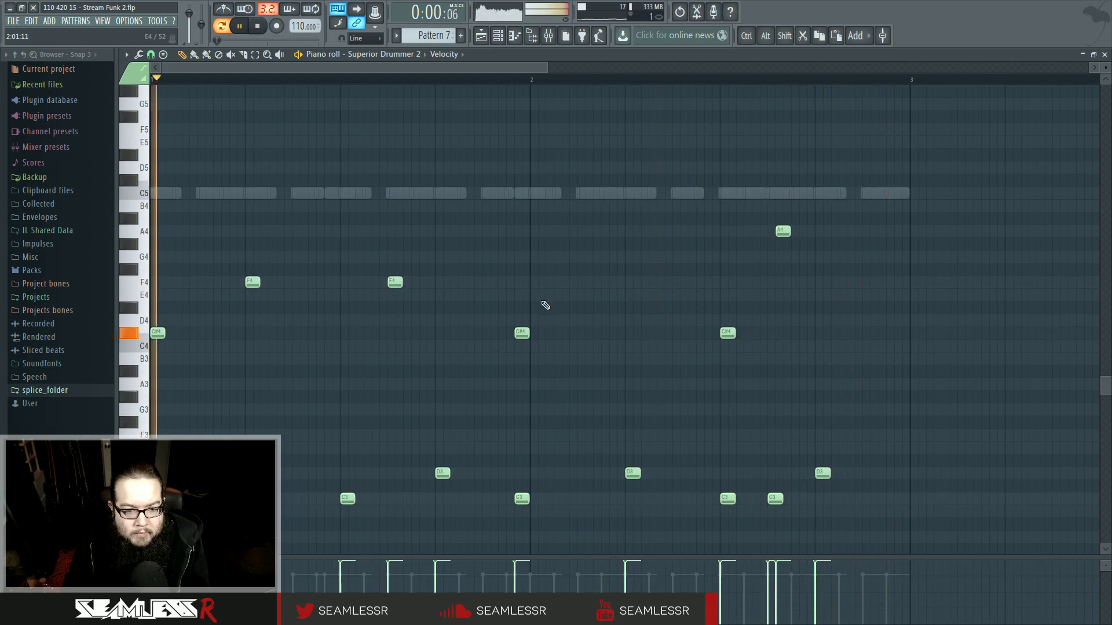
left_click_drag(784, 232, 775, 233)
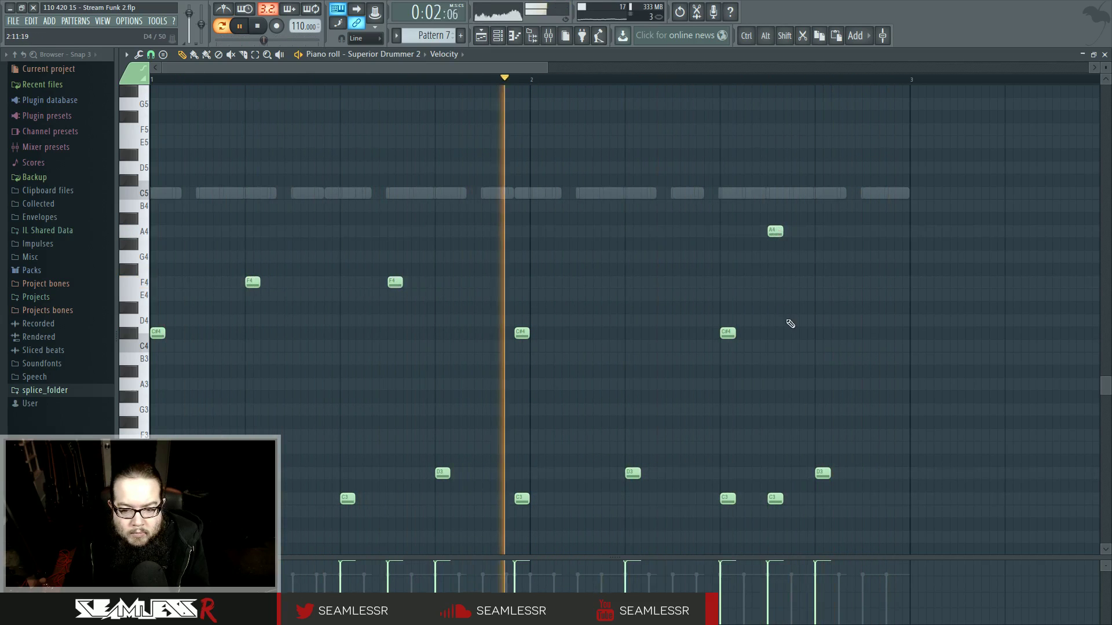
left_click(631, 282)
left_click(869, 282)
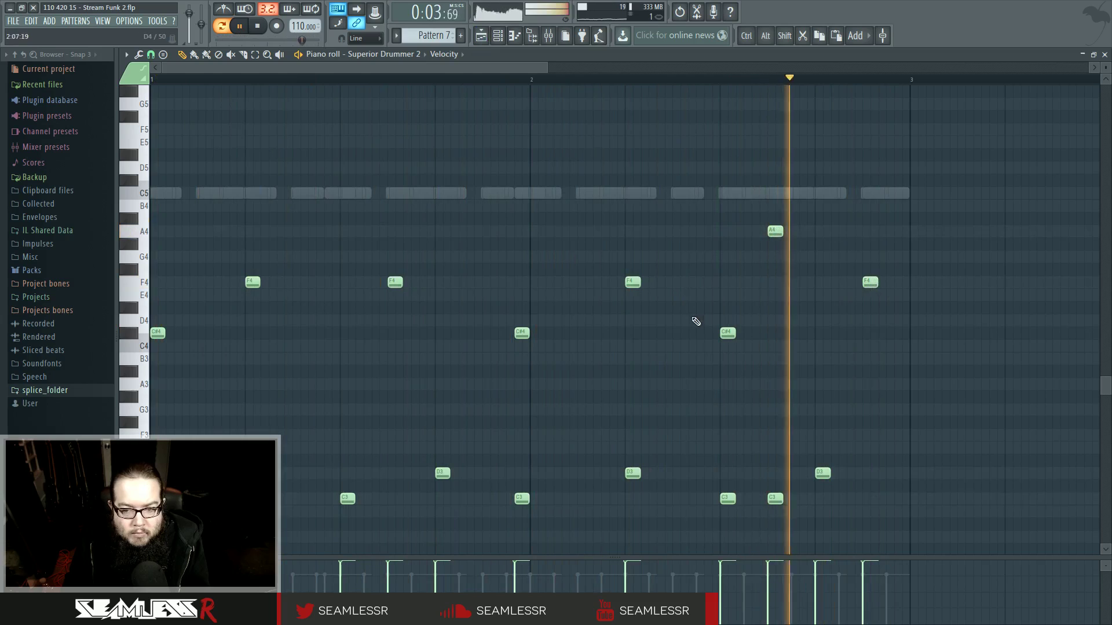
left_click(902, 282)
key("space")
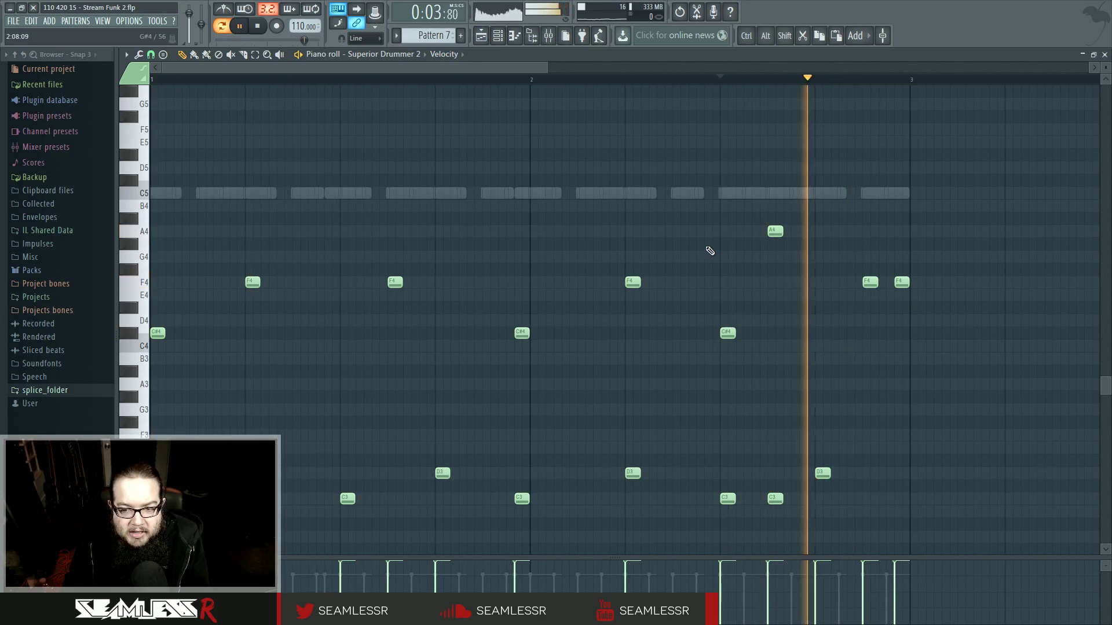
key("space")
Switch to Pattern 4 from the playlist and open its Superior Drummer 2 piano roll
left_click(482, 36)
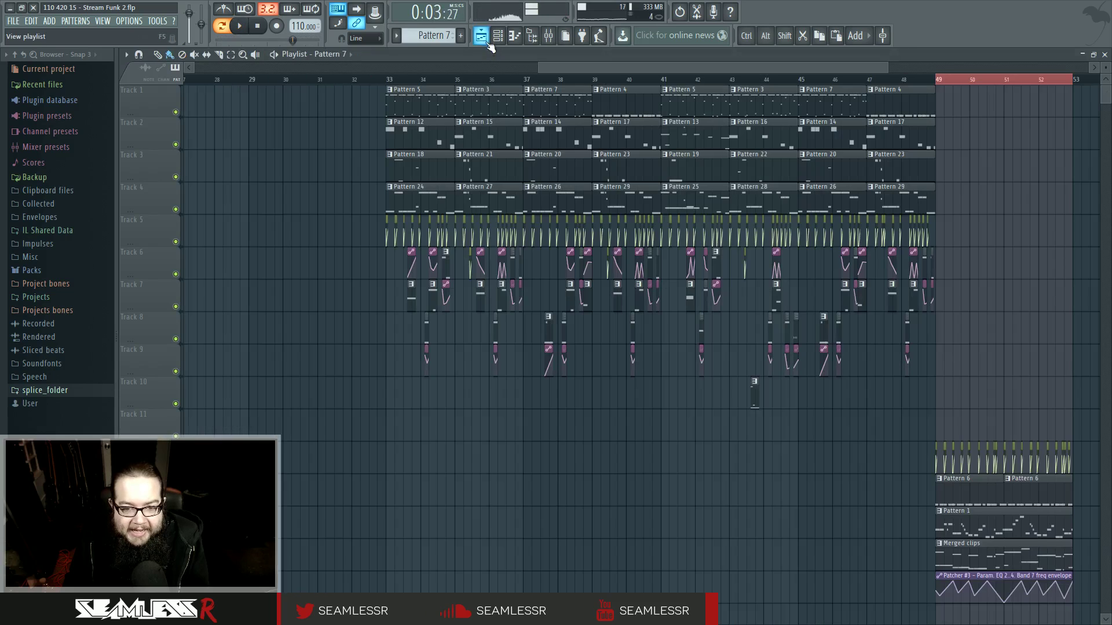
left_click_drag(636, 423, 588, 424)
double_click(575, 90)
left_click_drag(467, 412, 449, 444)
key("F6")
right_click(497, 537)
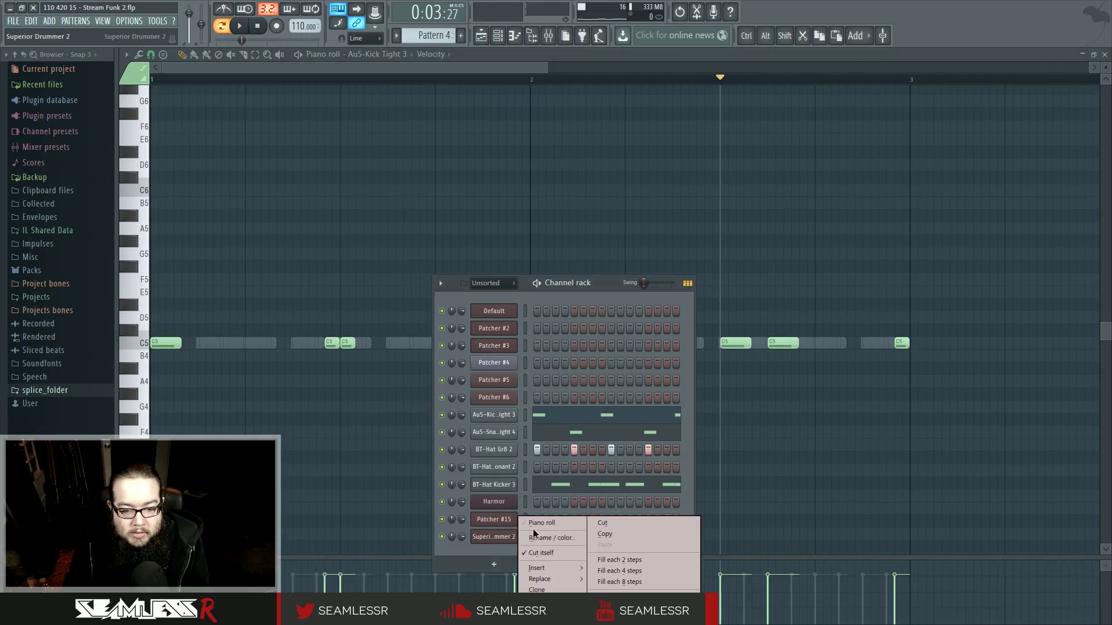
left_click(534, 524)
During playback, add five C3 notes around both third beats and before bar 2, and four D3 notes, including one midway after bar 2's second beat
key("space")
scroll(206, 397, "down", 5)
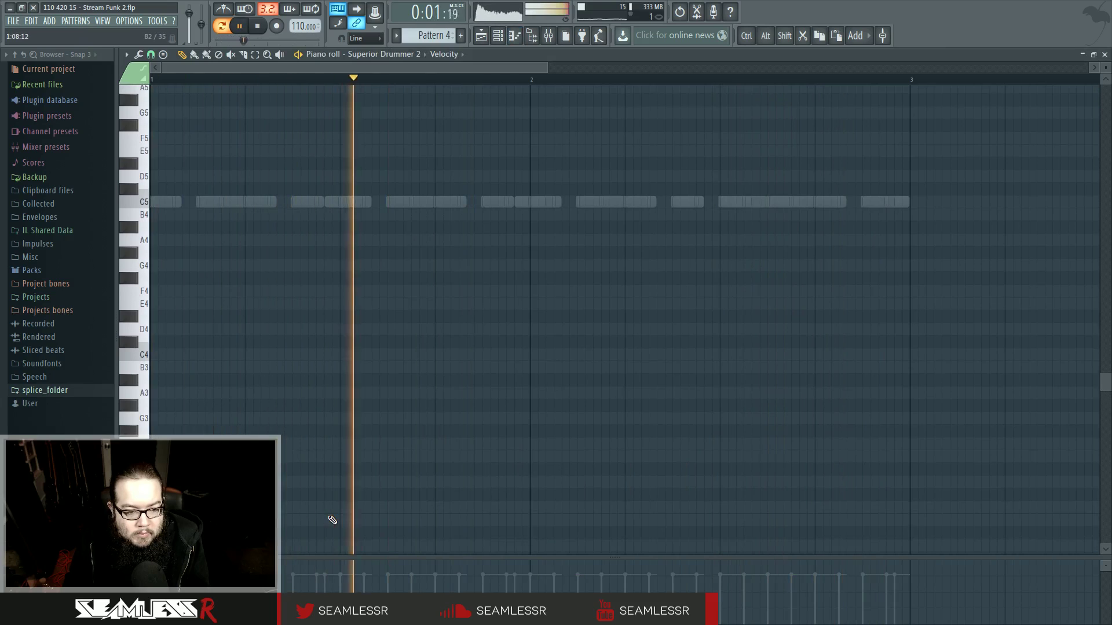
left_click(330, 507)
left_click(347, 508)
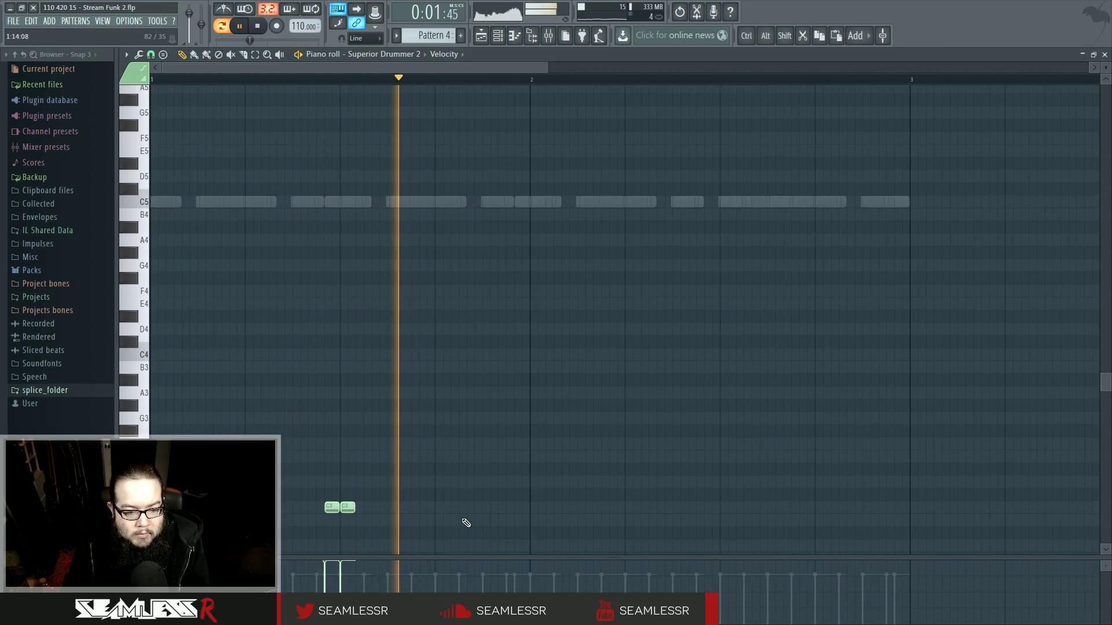
left_click(442, 482)
left_click(520, 507)
left_click(624, 482)
left_click_drag(624, 481, 632, 482)
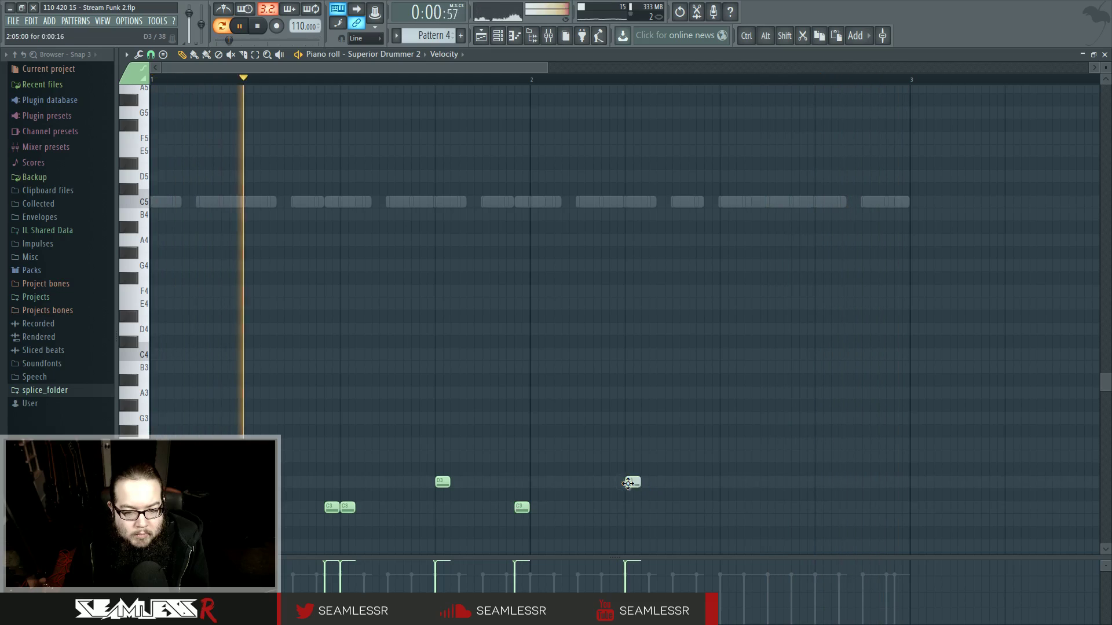
left_click(676, 481)
left_click(725, 507)
left_click(773, 507)
left_click(817, 482)
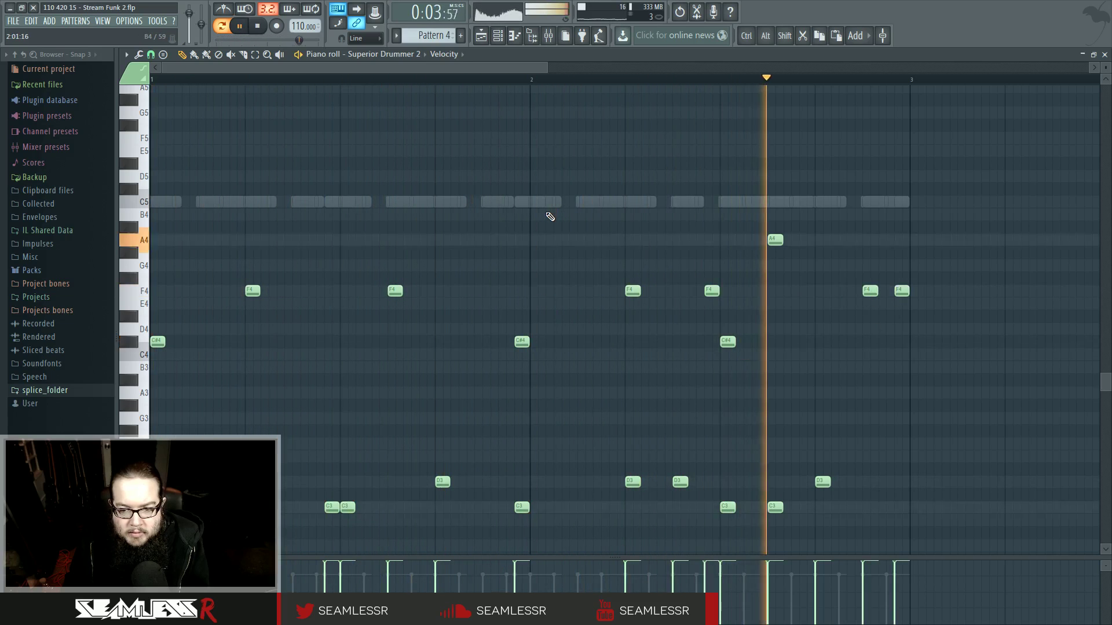
Delete the F4 note just before bar 2's third beat and return to the playlist to play the arrangement
right_click(711, 296)
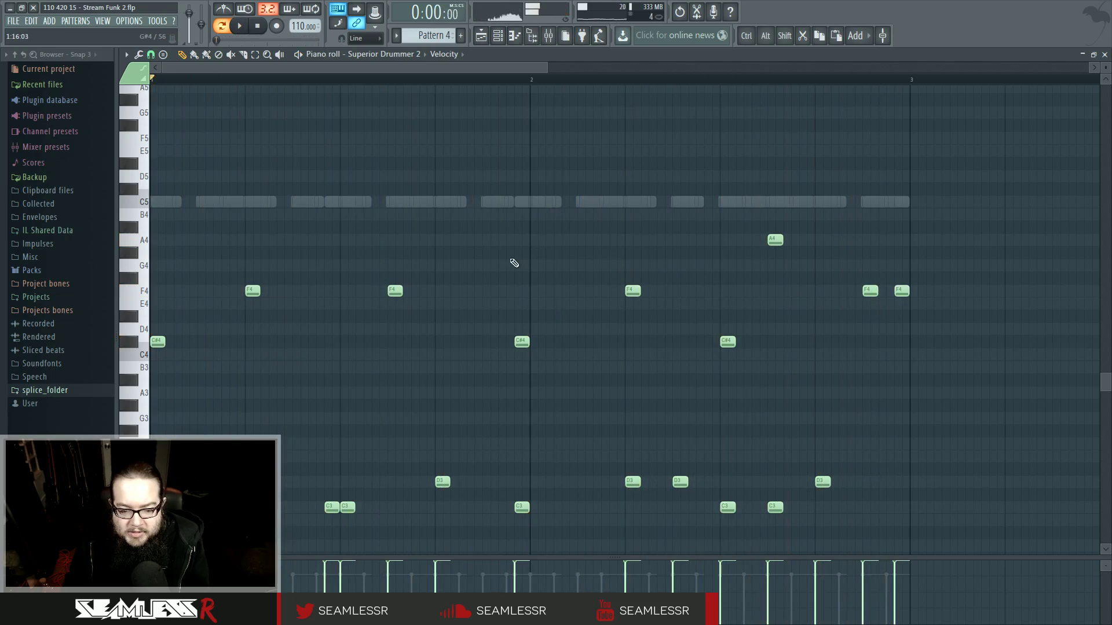
left_click(480, 35)
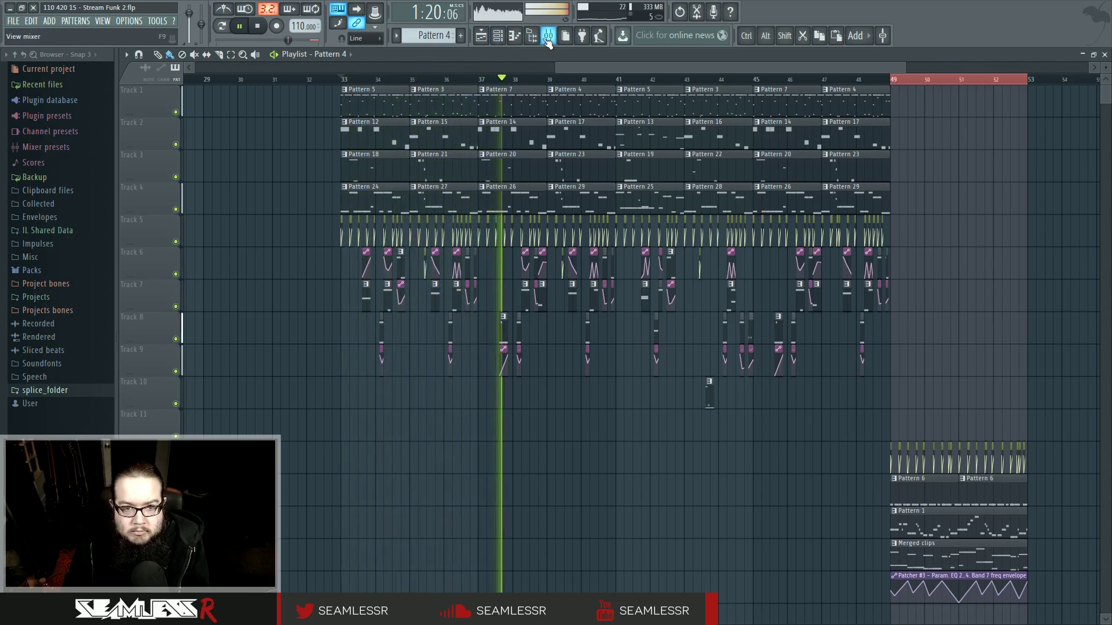
Adjust the pitch and raise the level of Superior Drummer 2's 24" Paiste Giant Beat Ride while the arrangement plays
left_click(497, 37)
left_click(494, 536)
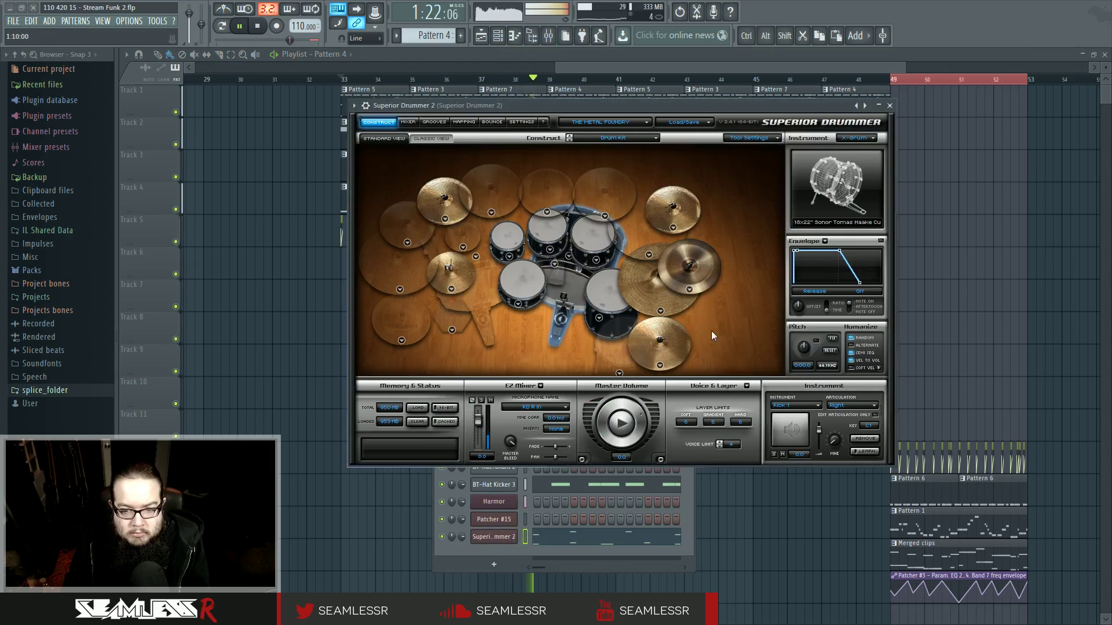
left_click_drag(805, 353, 803, 347)
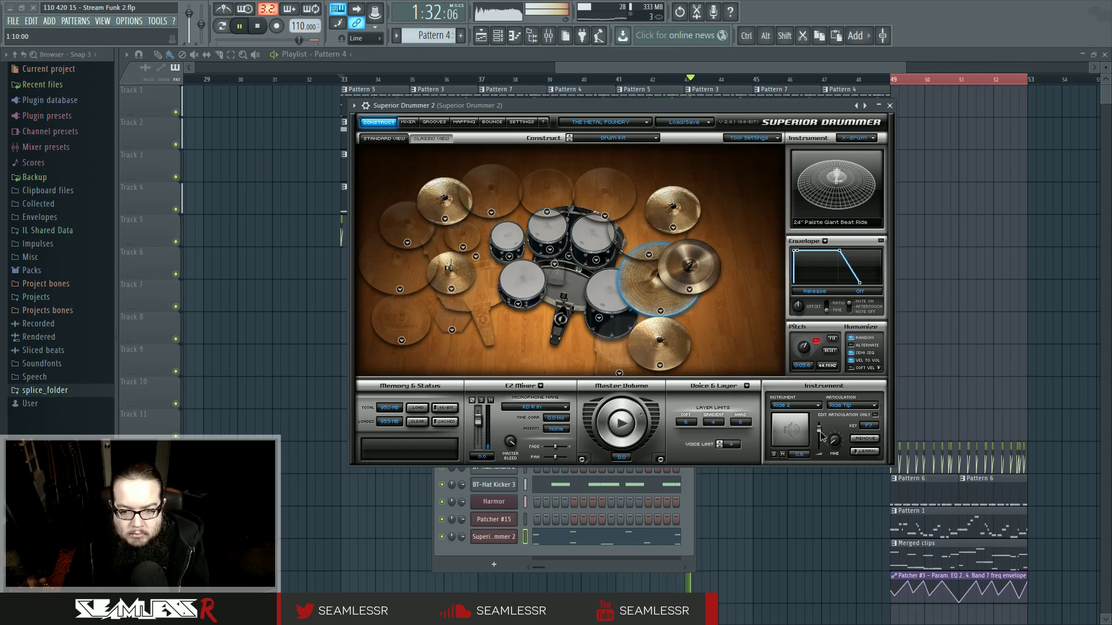
scroll(821, 437, "up", 3)
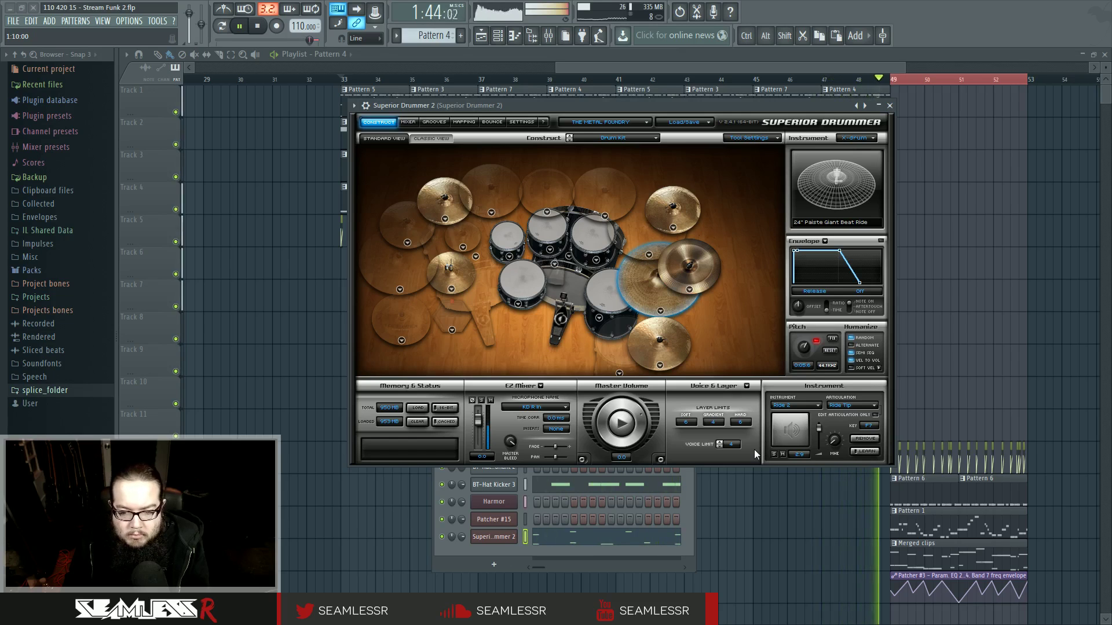
left_click(753, 485)
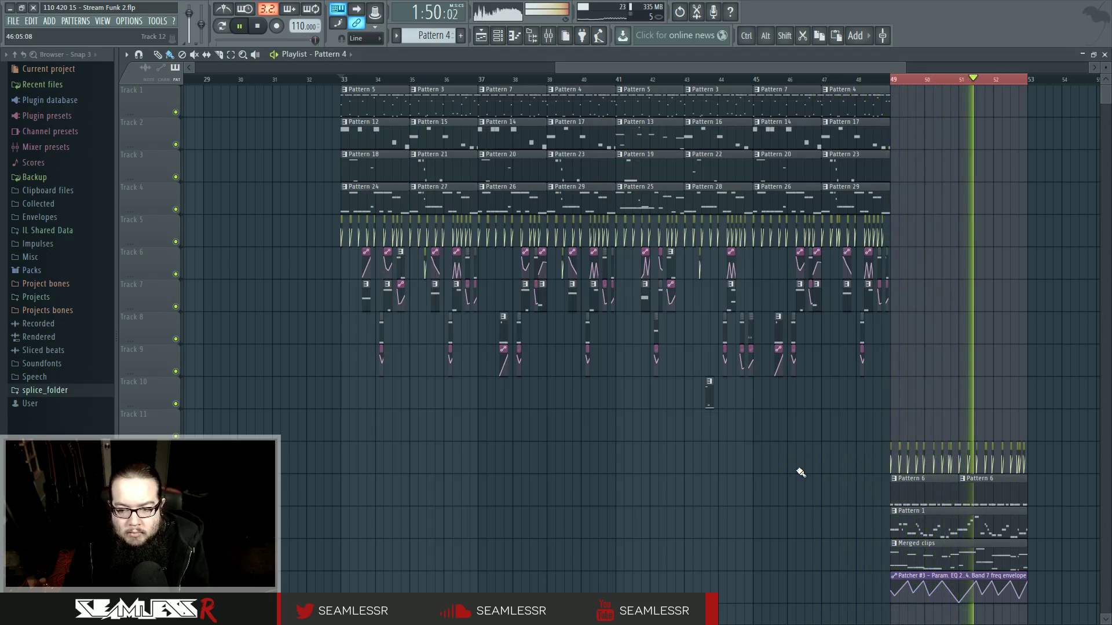
key("space")
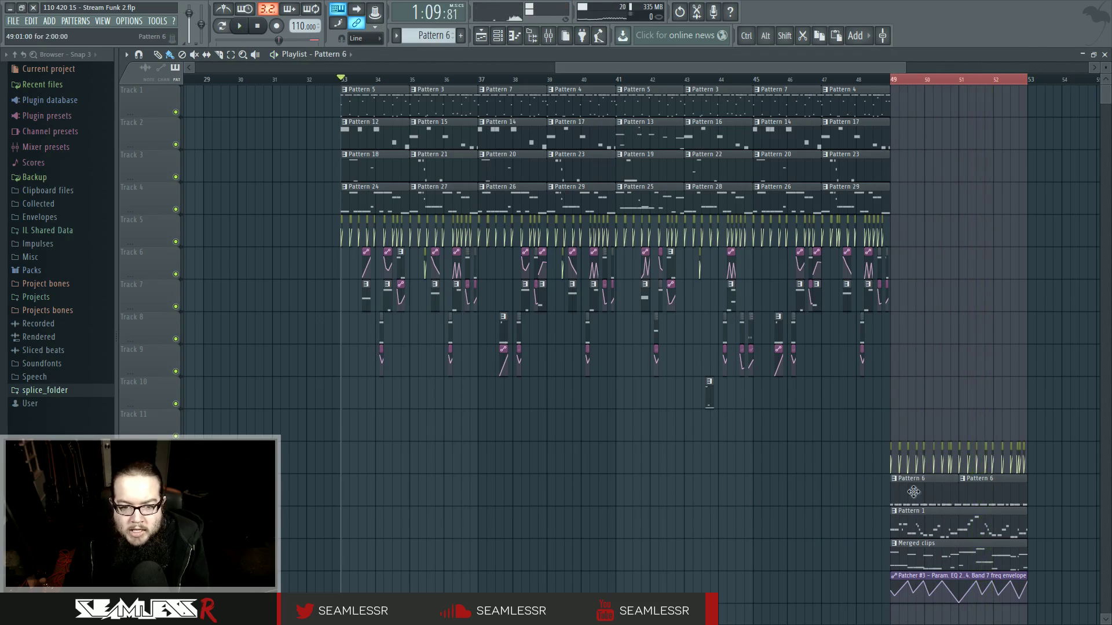
Switch to Pattern 6 from its clip at bar 49 and open its Superior Drummer 2 piano roll
double_click(904, 494)
left_click_drag(496, 452, 538, 449)
scroll(529, 444, "down", 1)
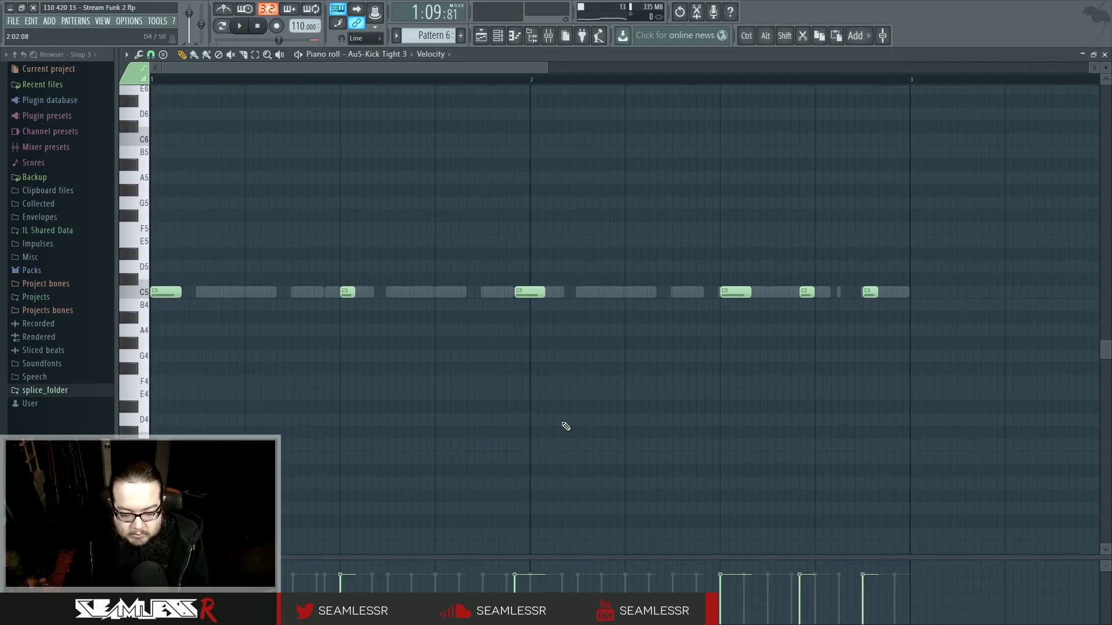
left_click(496, 49)
right_click(515, 513)
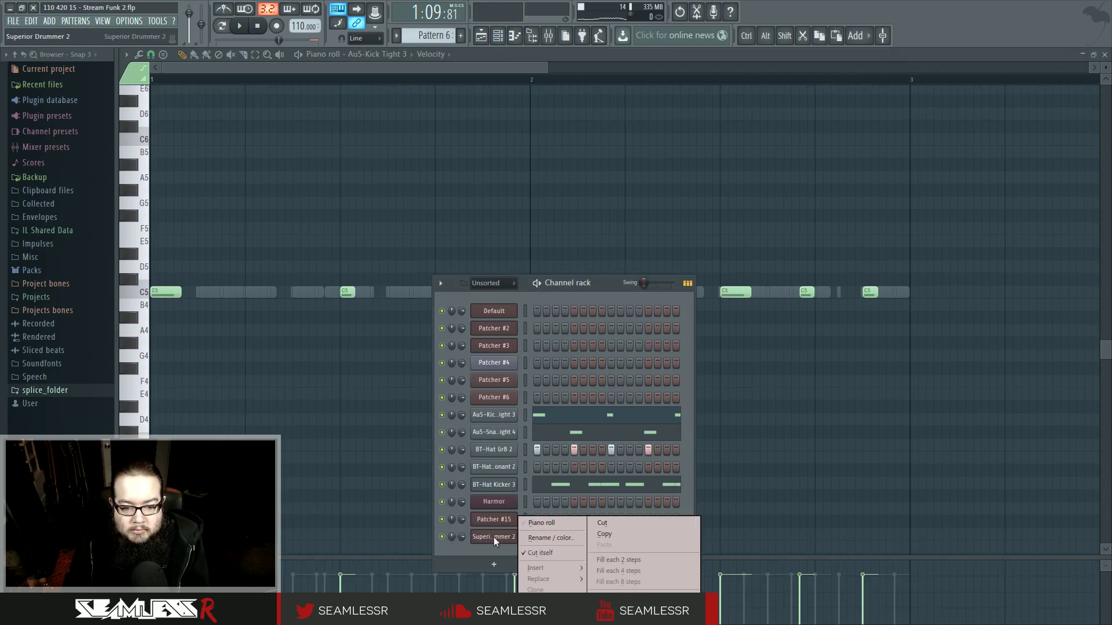
left_click(529, 519)
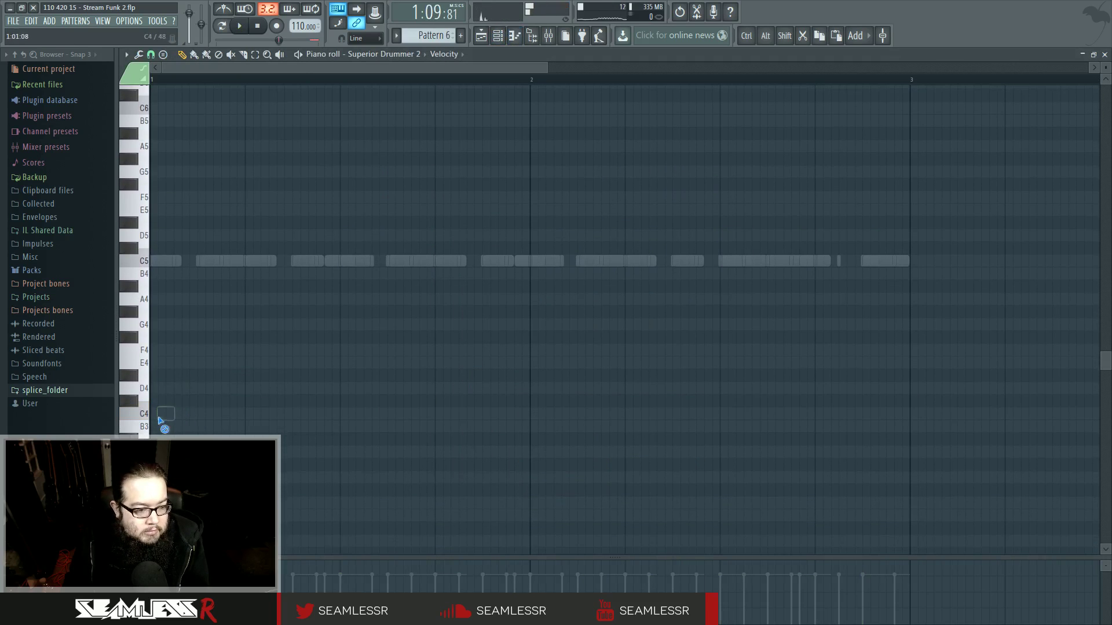
Fill bar 1 with C3 notes at the start, on beat 3 and just before bar 2, and D3 notes on beats 2 and 4
scroll(174, 429, "down", 7)
scroll(159, 394, "up", 3)
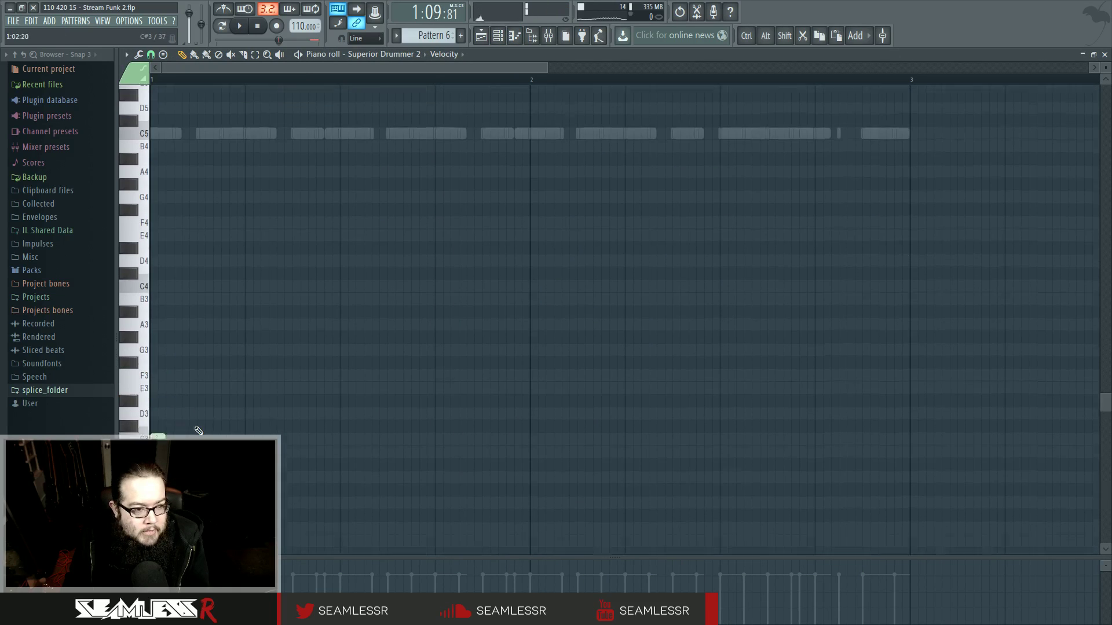
key("space")
left_click(347, 451)
left_click(522, 452)
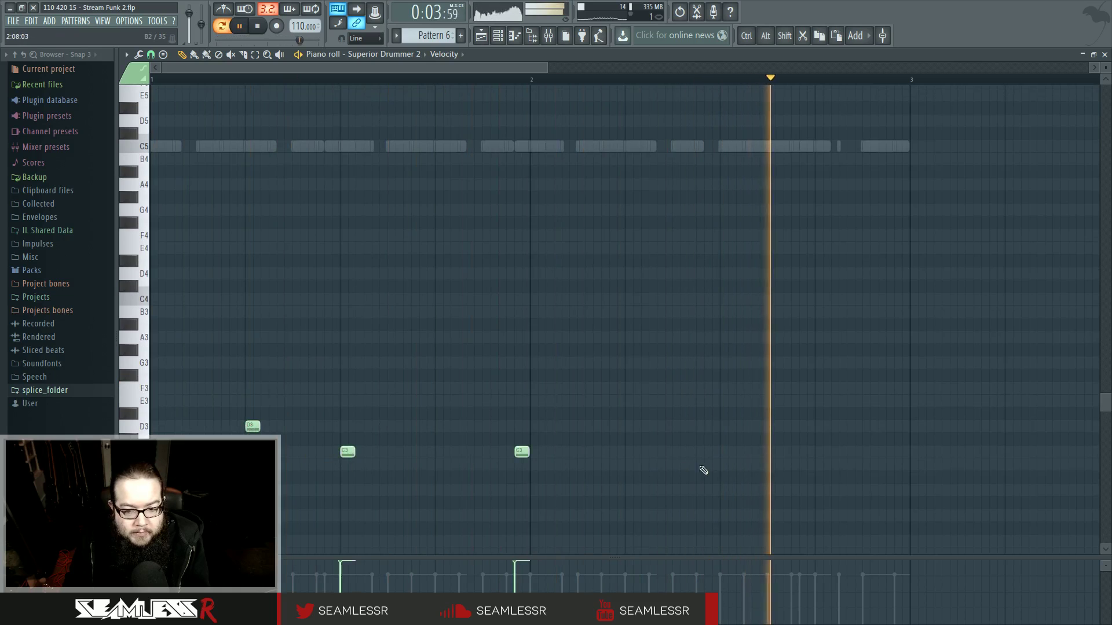
left_click(440, 429)
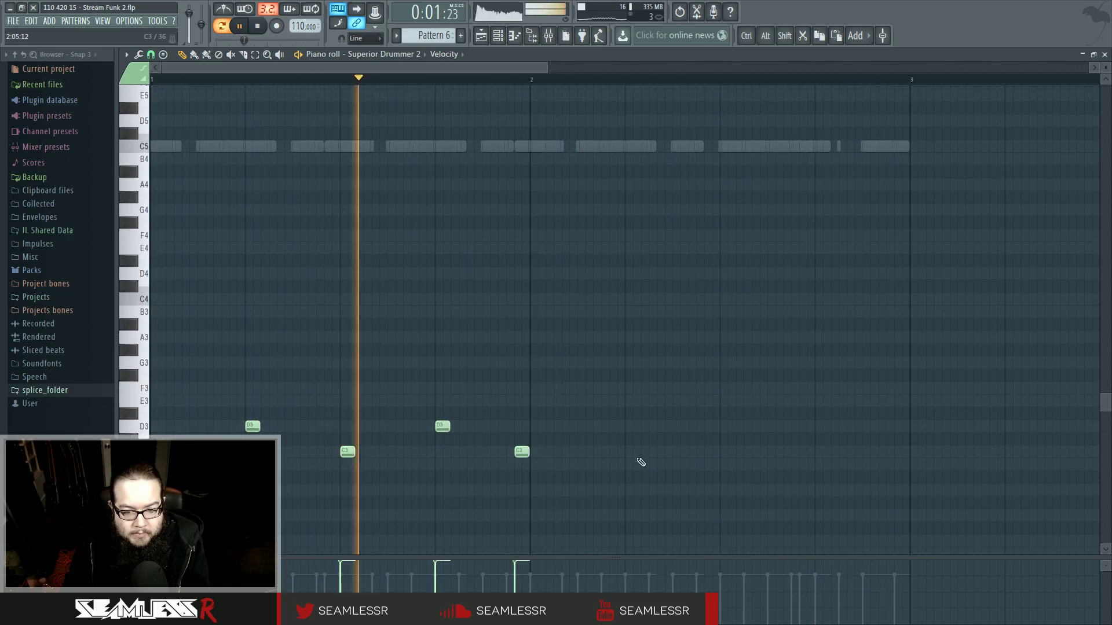
Fill bar 2 with D3 notes on beats 2 and 4, and C3 notes on beat 3, just before beat 4 and half a beat after it
left_click(632, 428)
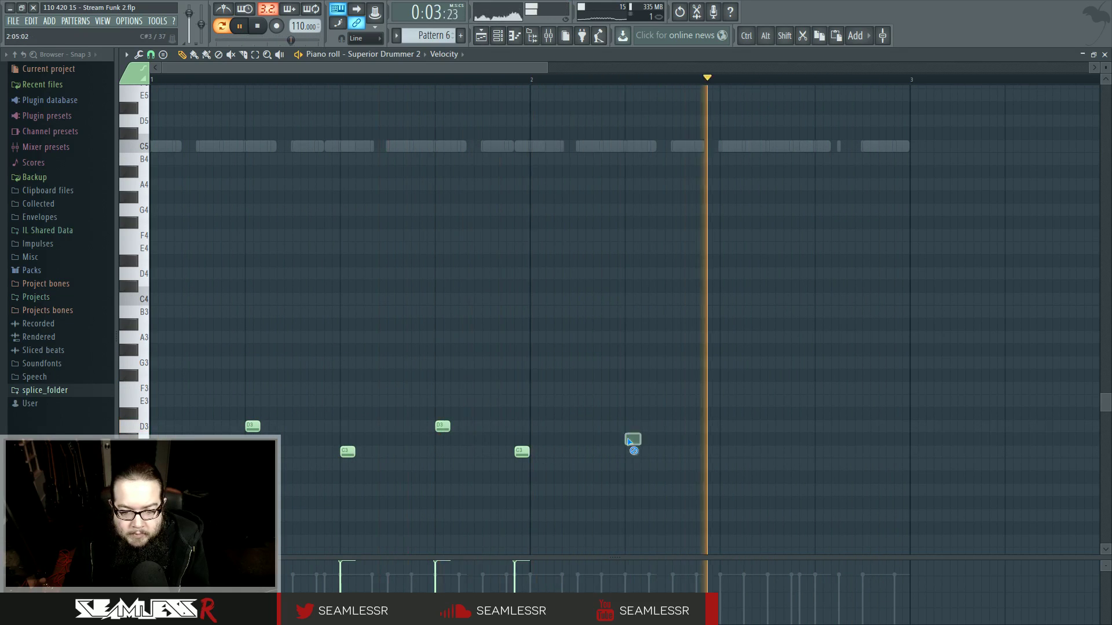
left_click(728, 452)
left_click(806, 452)
left_click(823, 426)
left_click(870, 452)
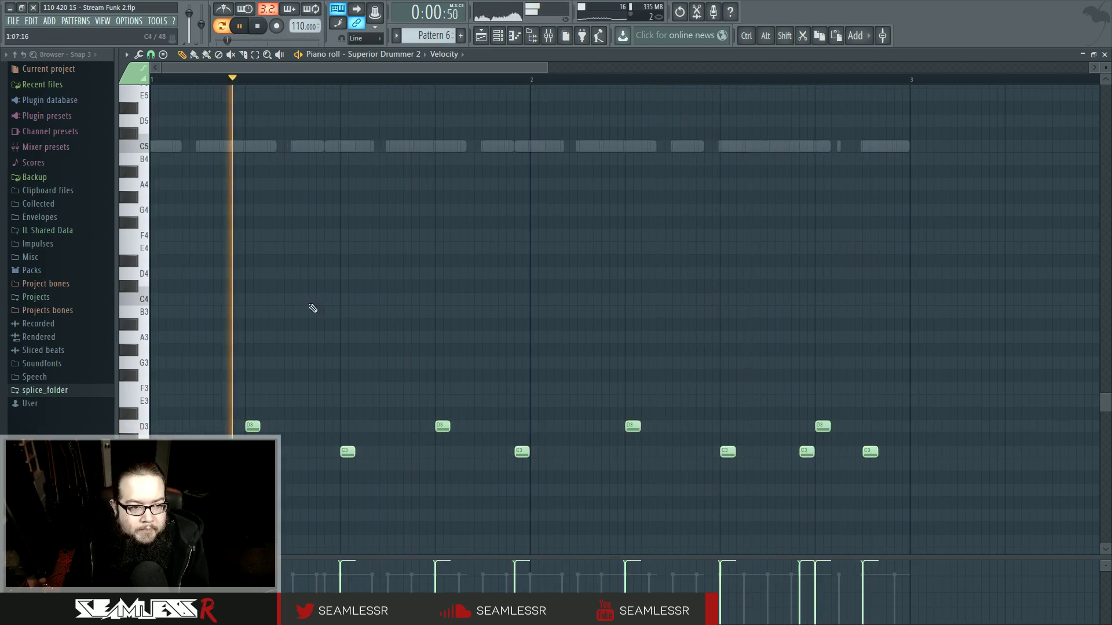
scroll(181, 268, "up", 1)
key("space")
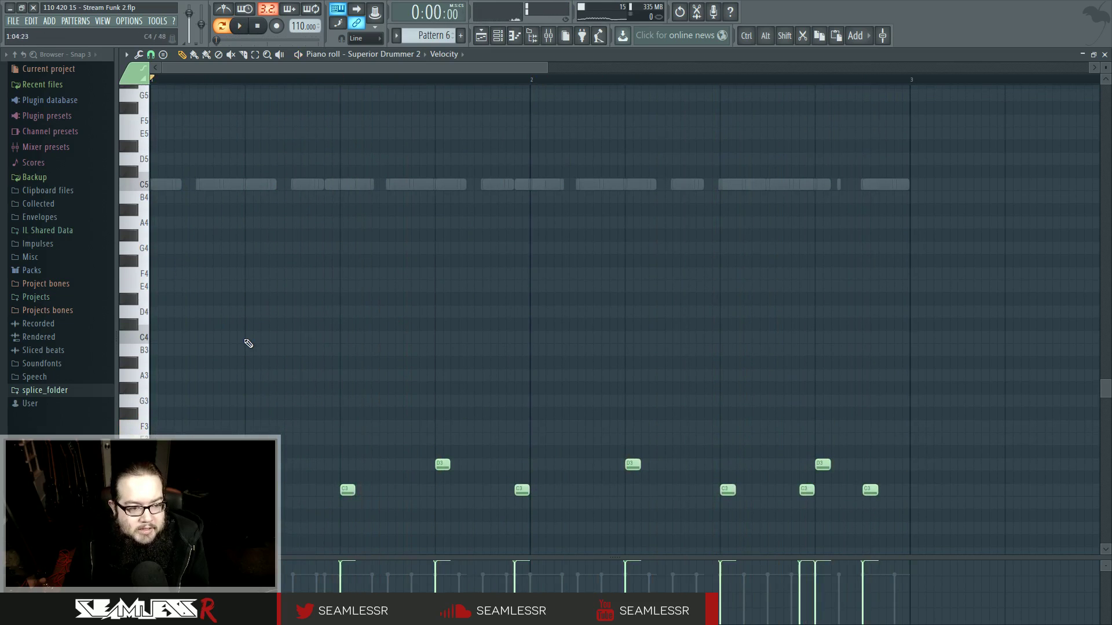
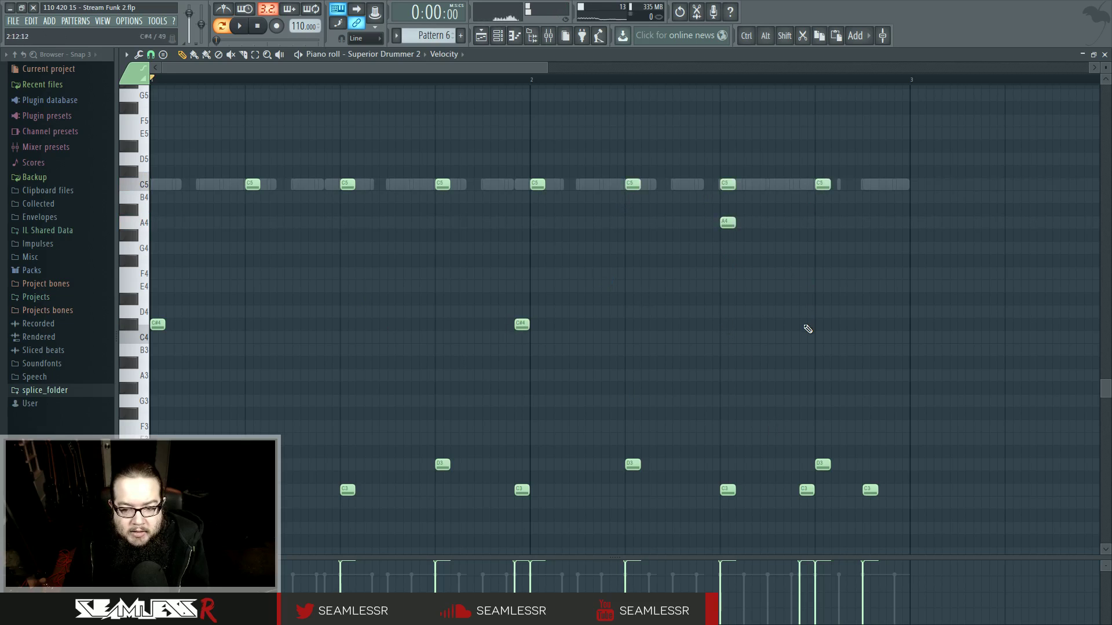
Shift all of Pattern 6's C5 notes half a beat earlier, listen to the result, and return to the playlist
key("space")
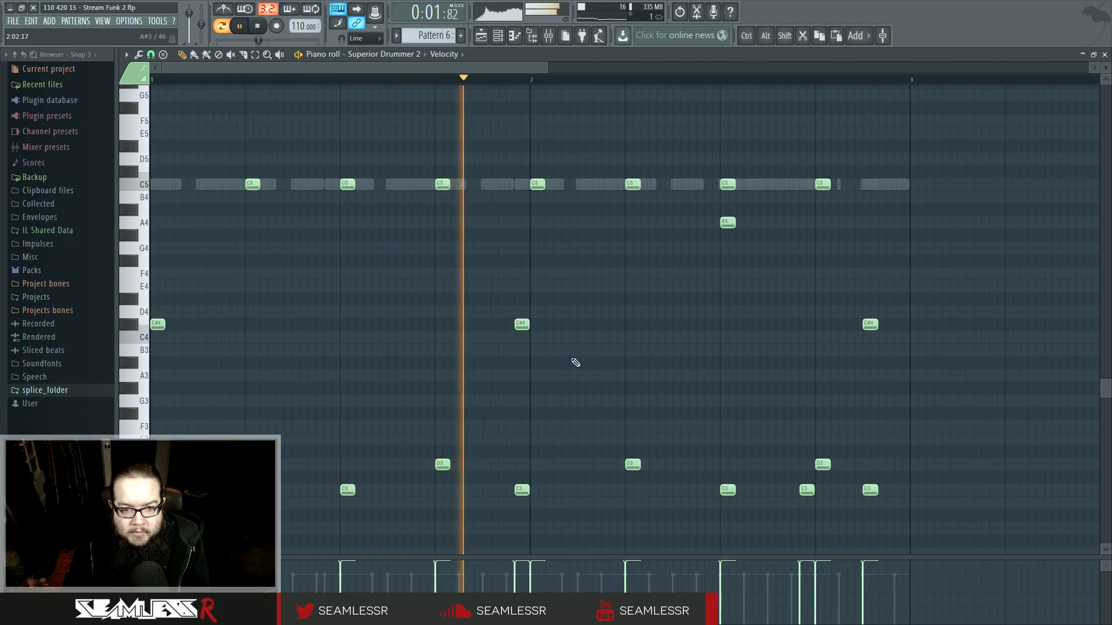
left_click(141, 184)
left_click(476, 234, "ctrl")
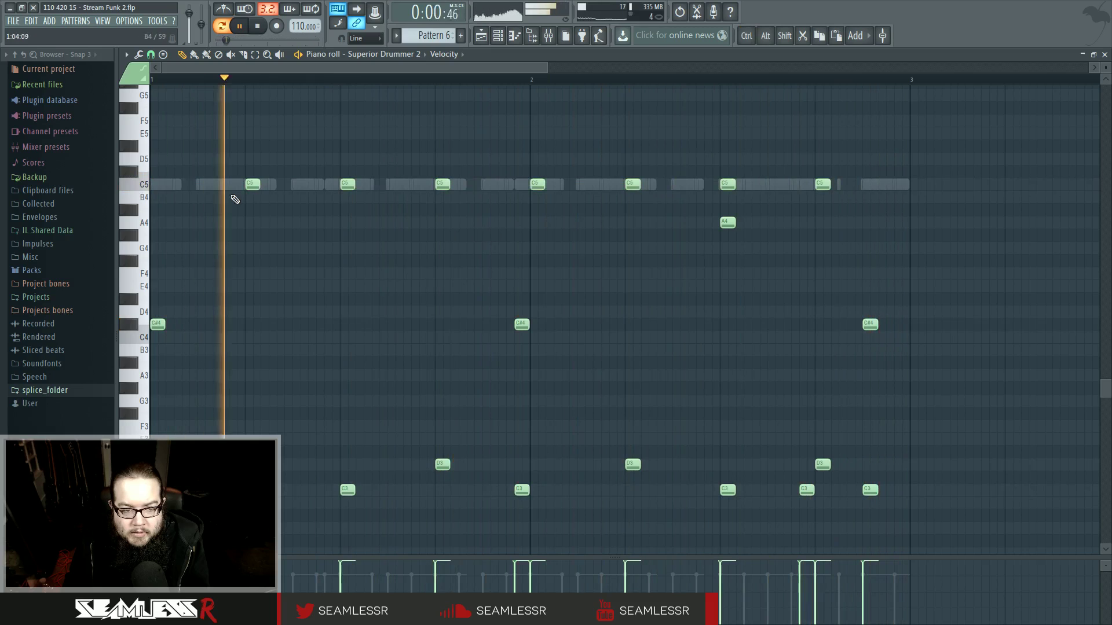
left_click(145, 186, "ctrl")
left_click_drag(254, 183, 207, 184)
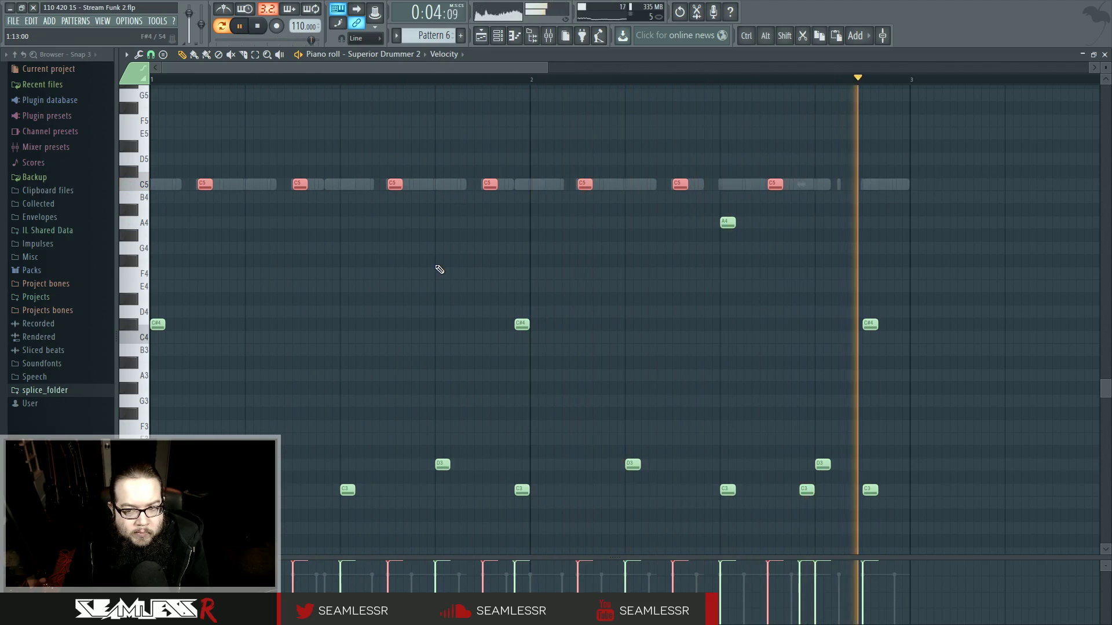
left_click(445, 313, "ctrl")
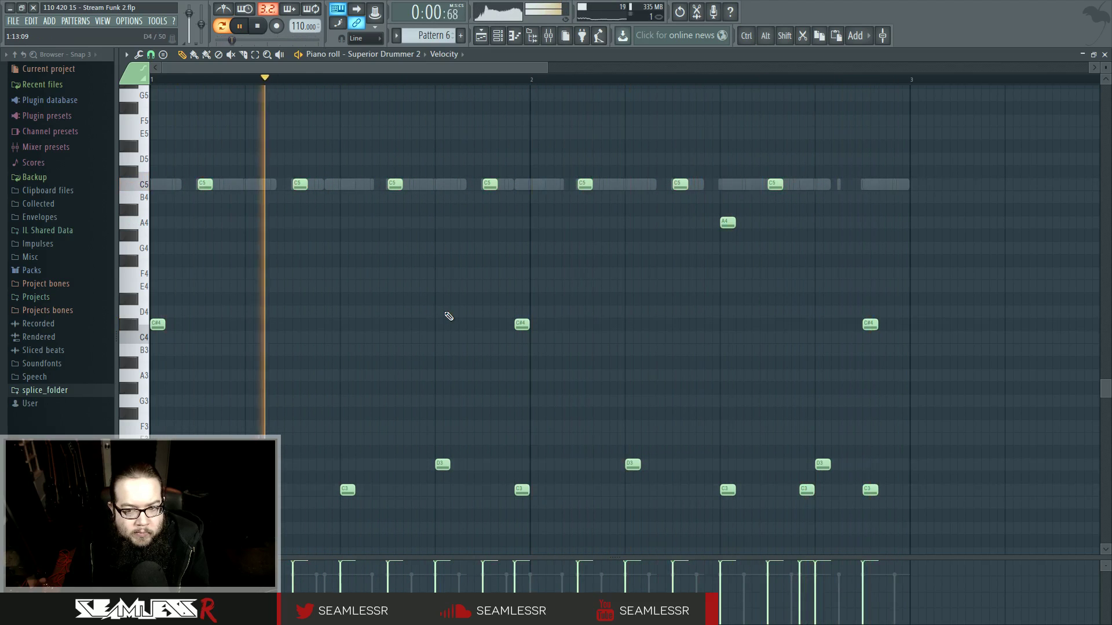
key("space")
left_click(481, 36)
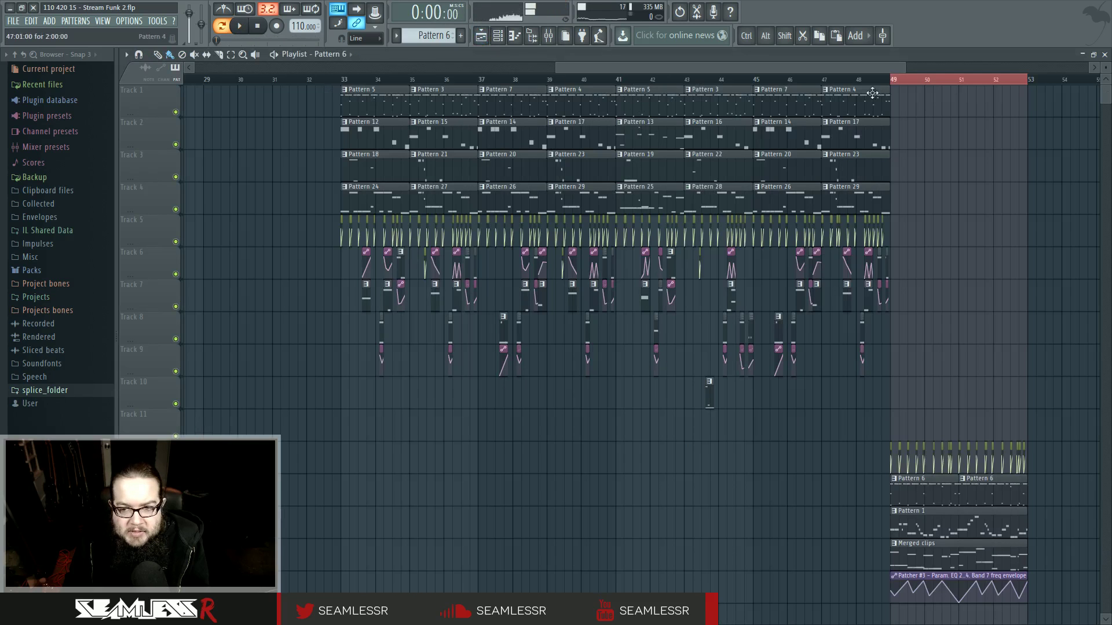
Play the arrangement from the middle of bar 47 into the Pattern 6 section at bar 49, then stop
key("space")
left_click(839, 80)
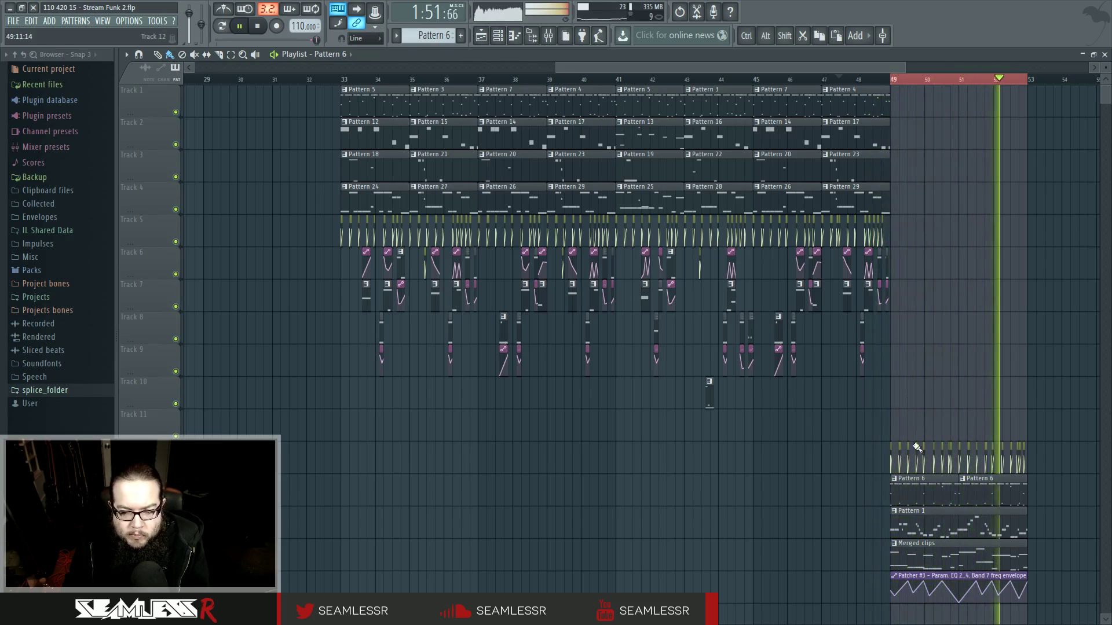
key("space")
During playback, lower the volume of mixer Insert 12 to about -15.4 dB
double_click(914, 487)
scroll(447, 320, "down", 3)
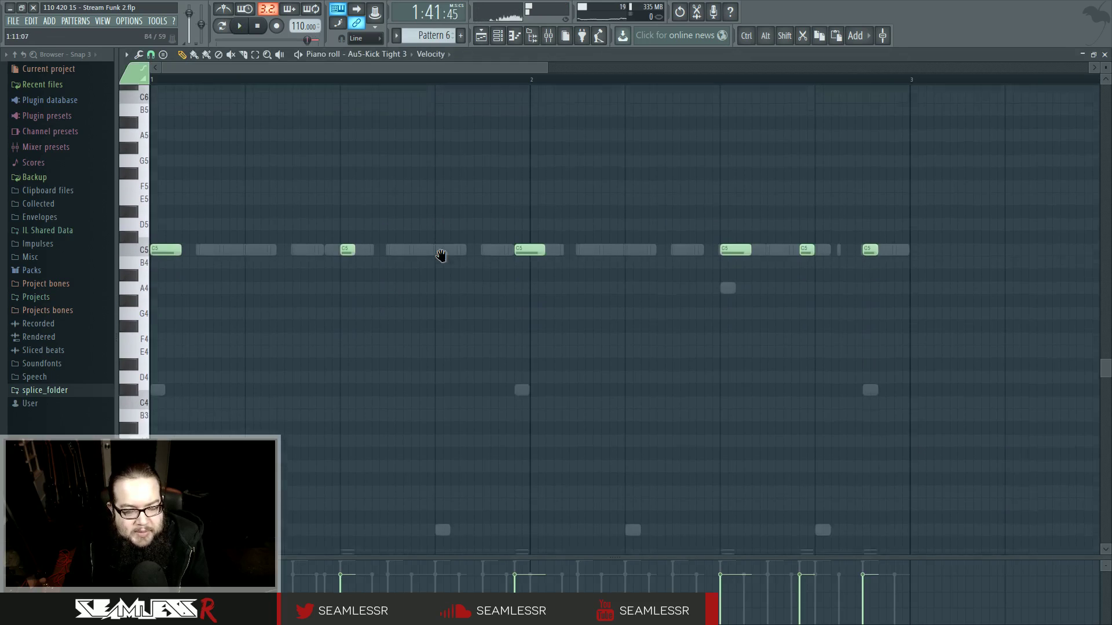
left_click(549, 36)
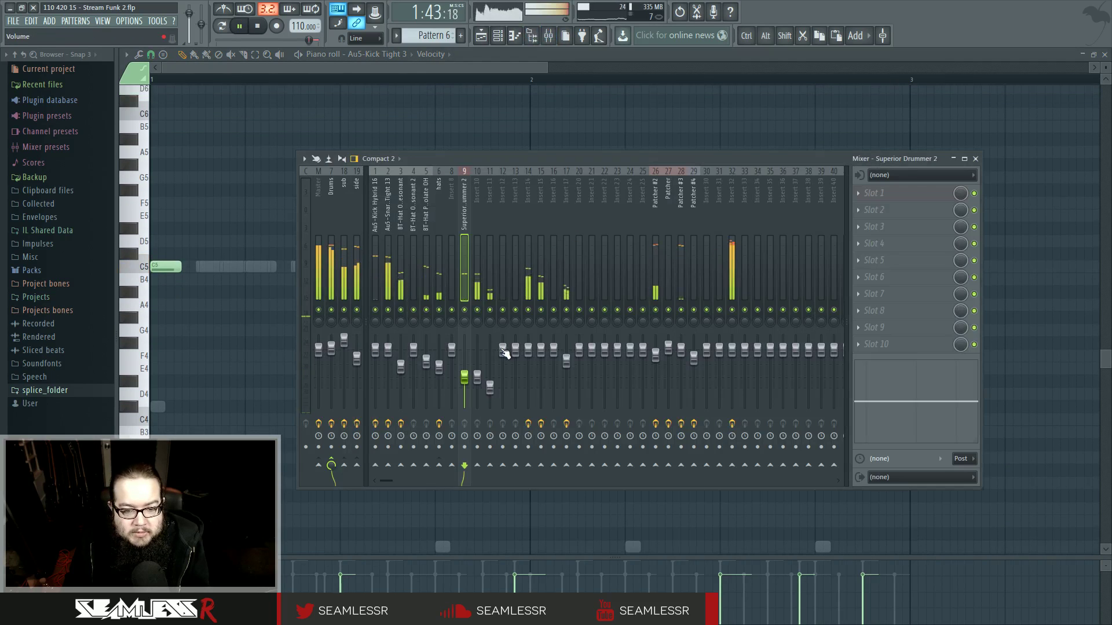
left_click_drag(509, 357, 507, 377)
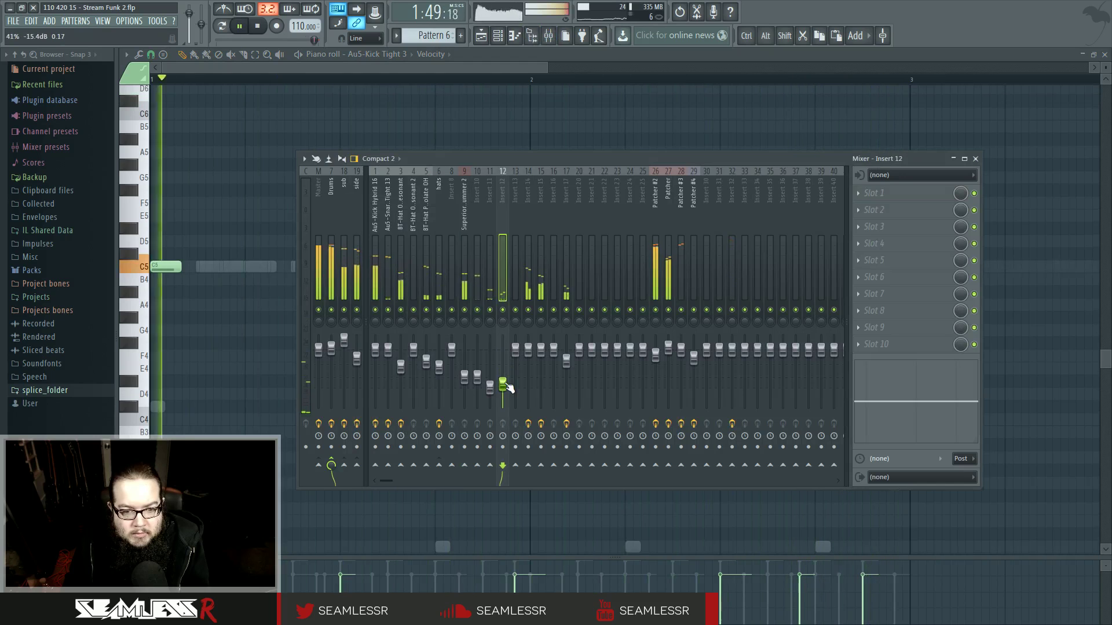
Return to the playlist and open the Superior Drummer 2 piano roll of Pattern 6 from its clip at bar 49
left_click(481, 35)
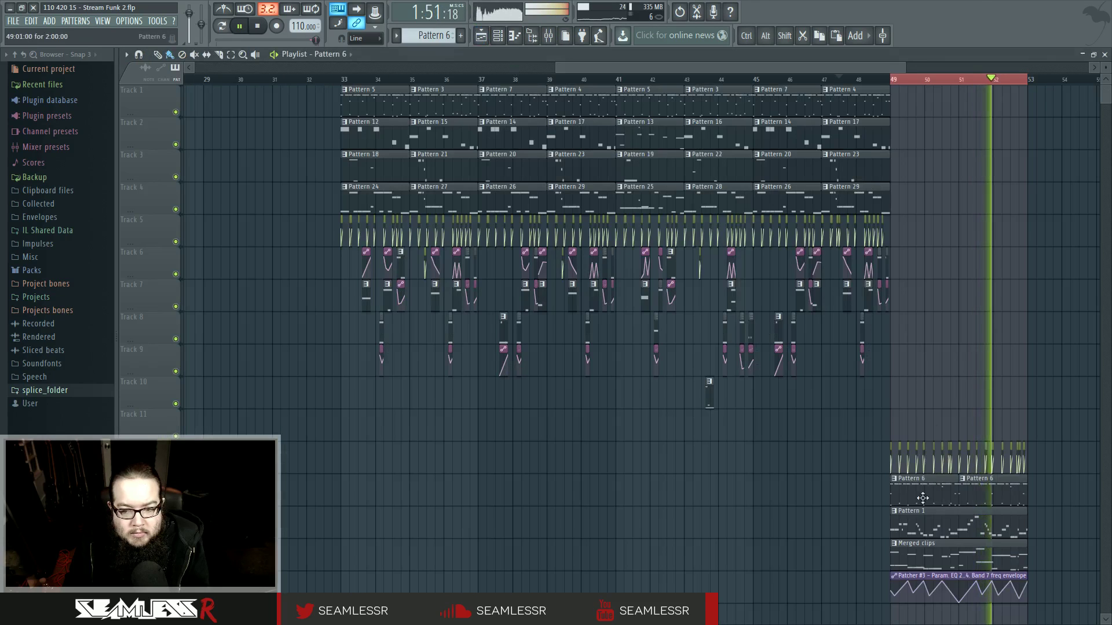
double_click(922, 498)
scroll(336, 322, "down", 4)
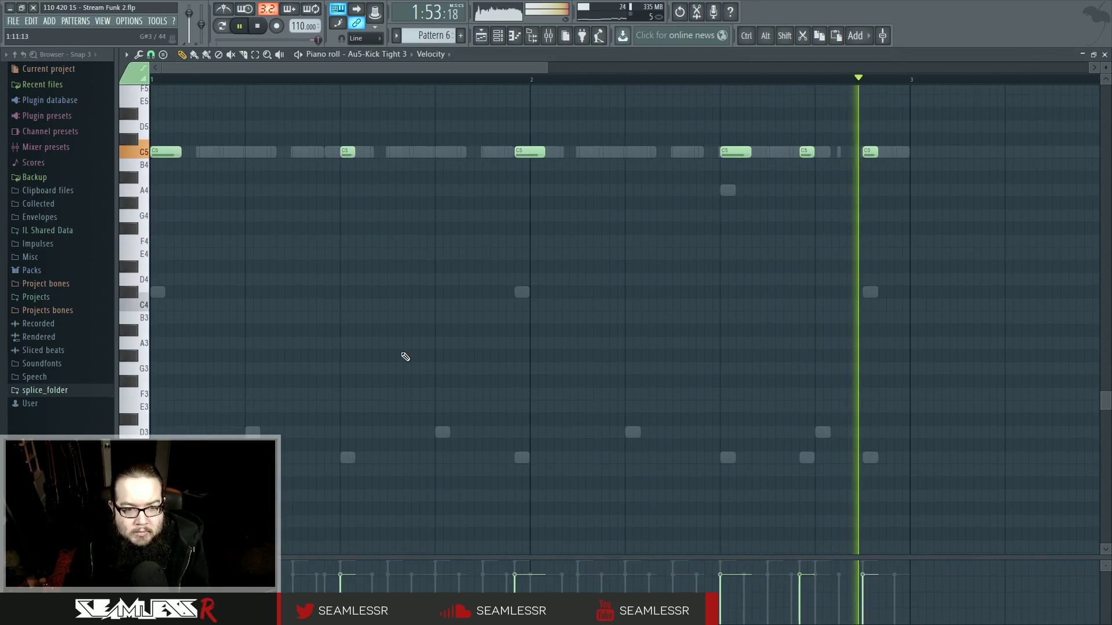
double_click(350, 457)
scroll(232, 278, "up", 1)
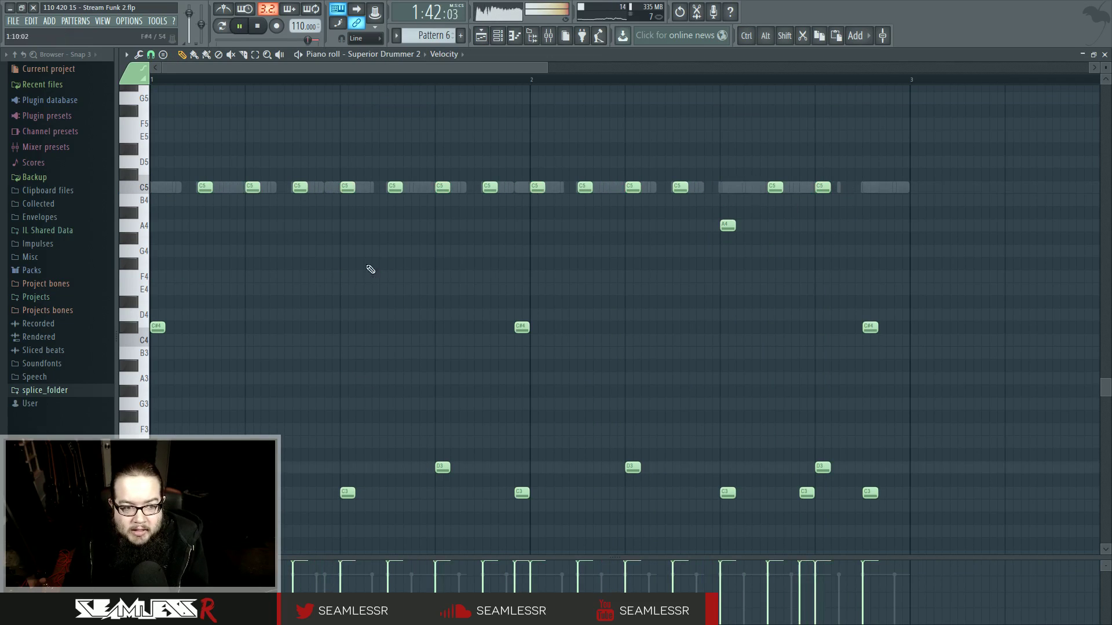
Select all C5 notes in Pattern 6, lower the velocity of every other one, then deselect them and return to the playlist
left_click(136, 189, "ctrl")
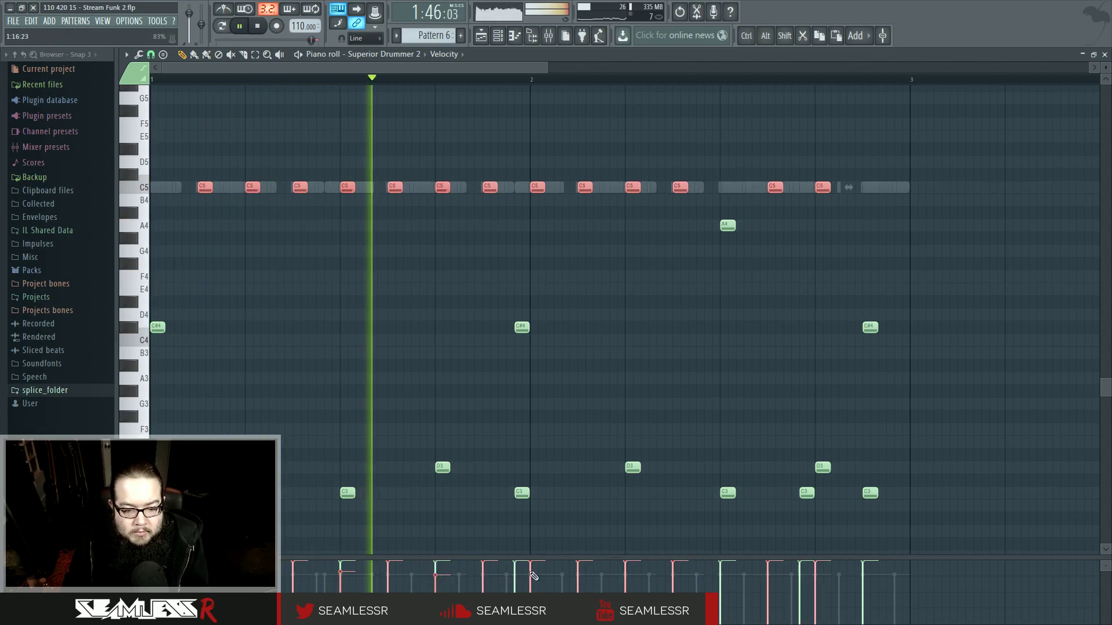
left_click(293, 572)
left_click(388, 570)
left_click(483, 569)
left_click(578, 572)
left_click(673, 571)
left_click(767, 568)
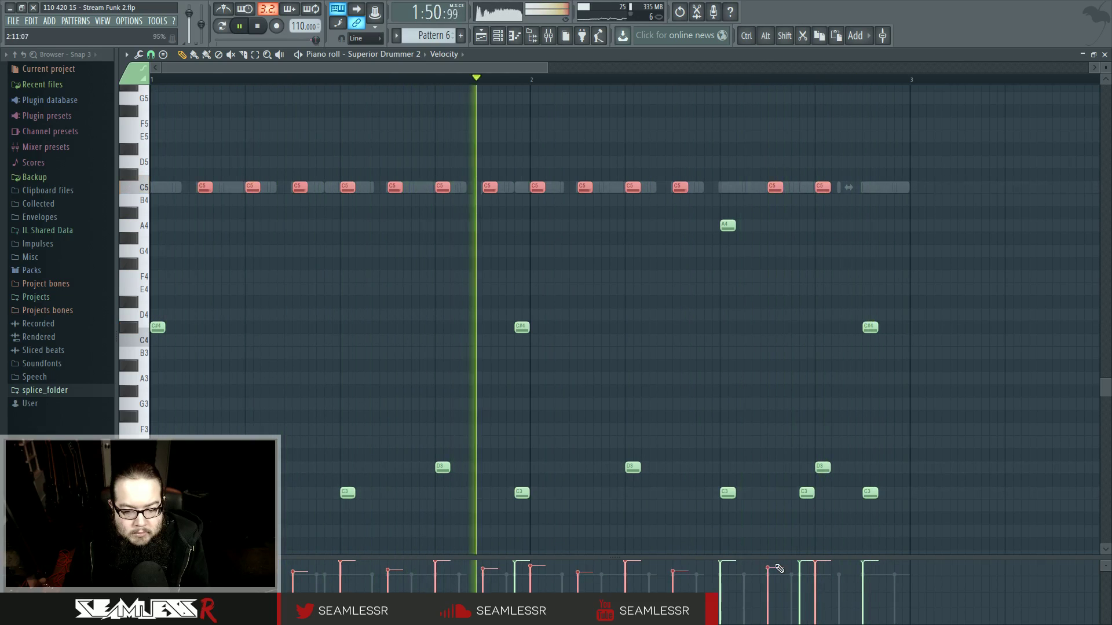
left_click(605, 361, "ctrl")
key("F5")
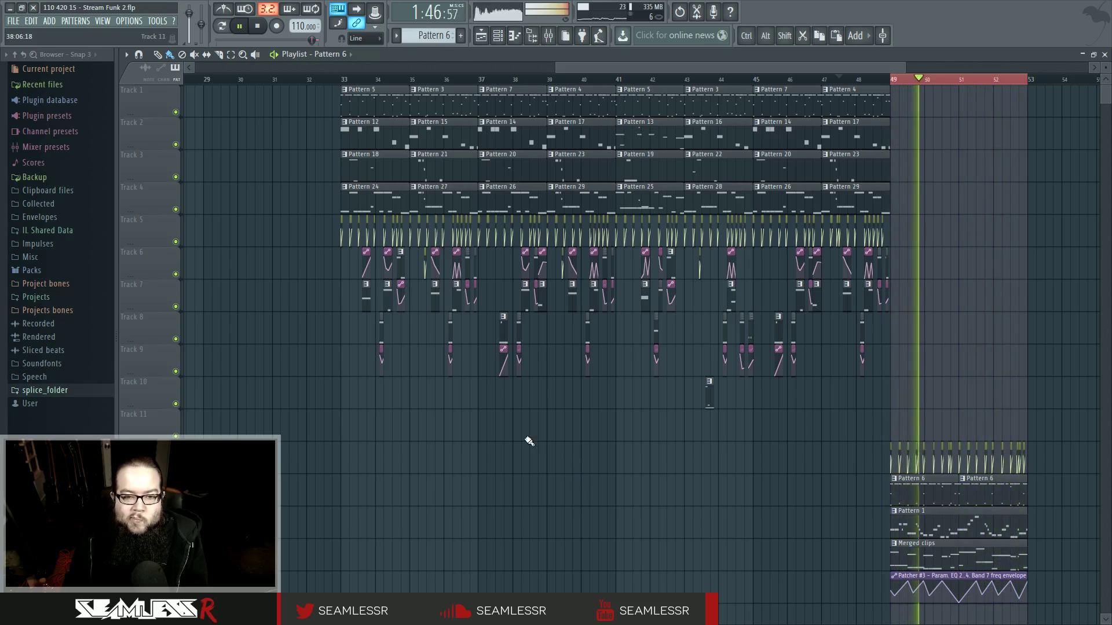
Play the bars leading up to the section that starts at bar 49 and stop
left_click_drag(527, 441, 558, 463)
left_click_drag(603, 432, 553, 436)
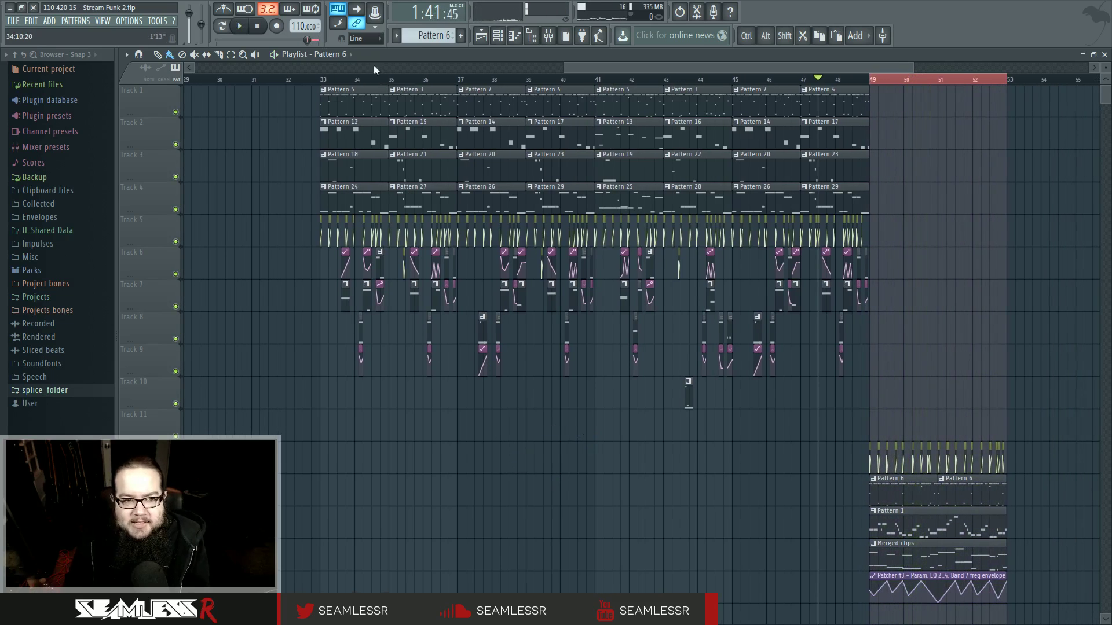
scroll(855, 337, "up", 3)
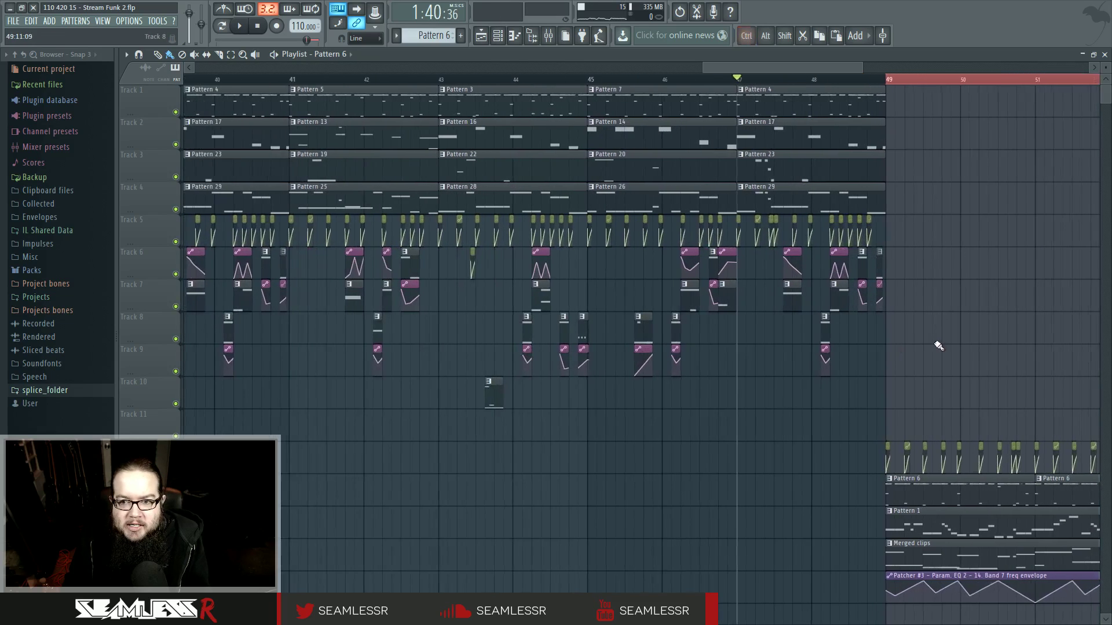
key("space")
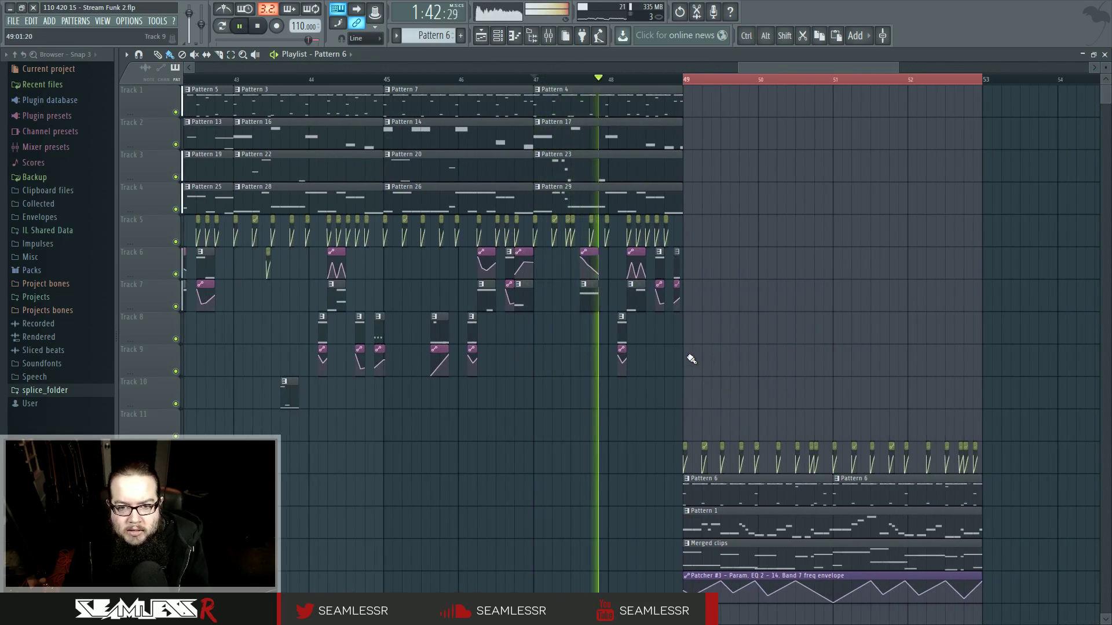
scroll(683, 361, "up", 2)
key("space")
Switch to Pattern 5 from its playlist clip and open its Superior Drummer 2 piano roll
left_click(447, 90)
left_click(482, 144)
double_click(537, 104)
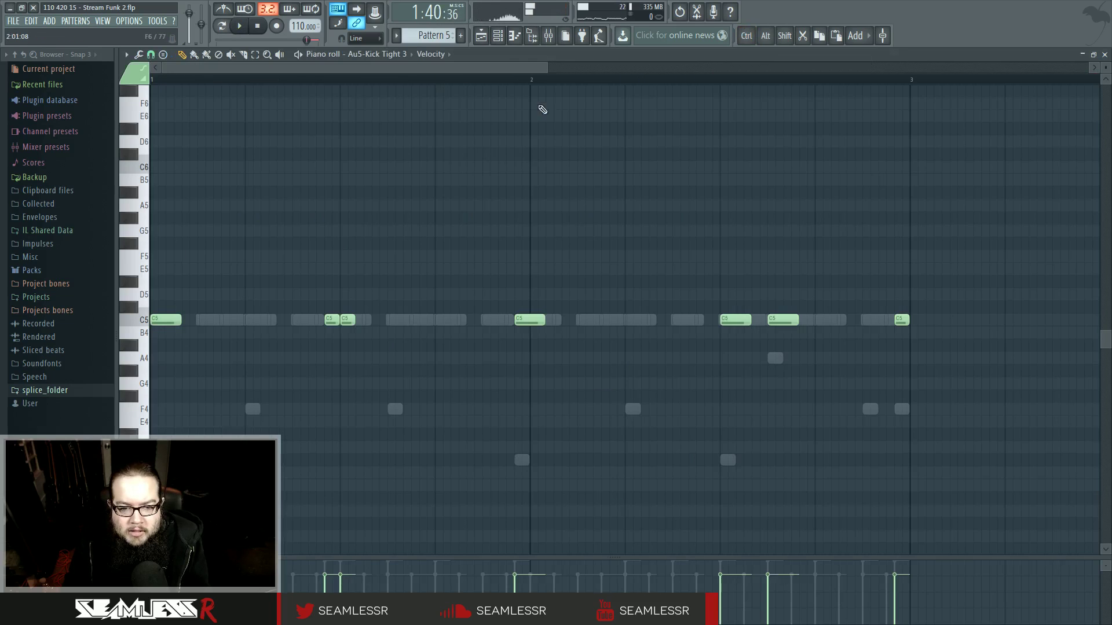
left_click_drag(584, 314, 585, 275)
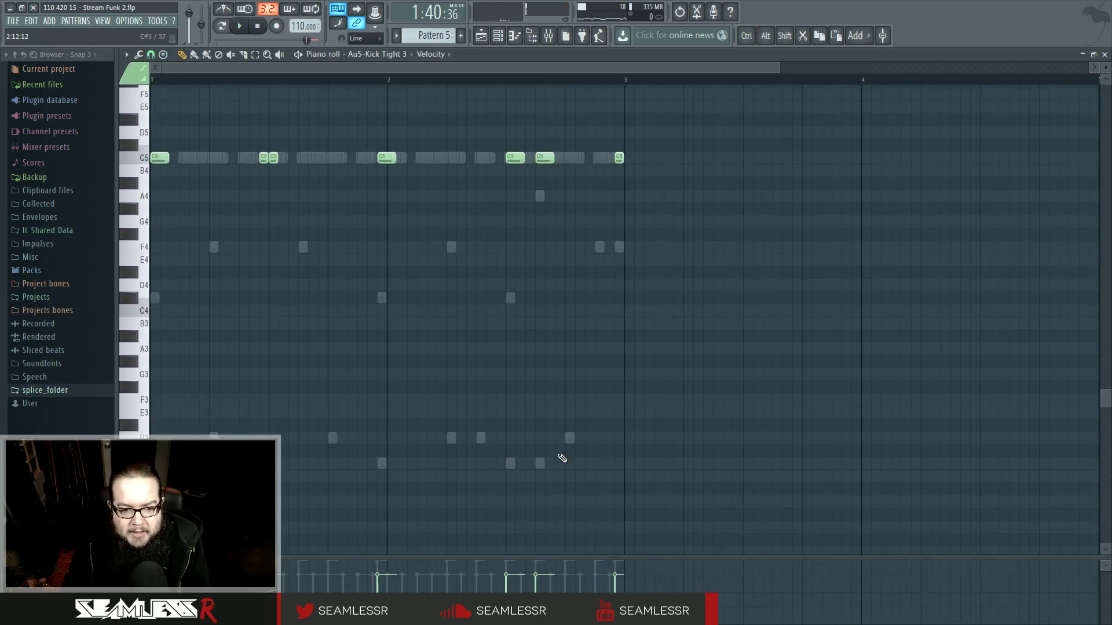
right_click(542, 466)
right_click(541, 465)
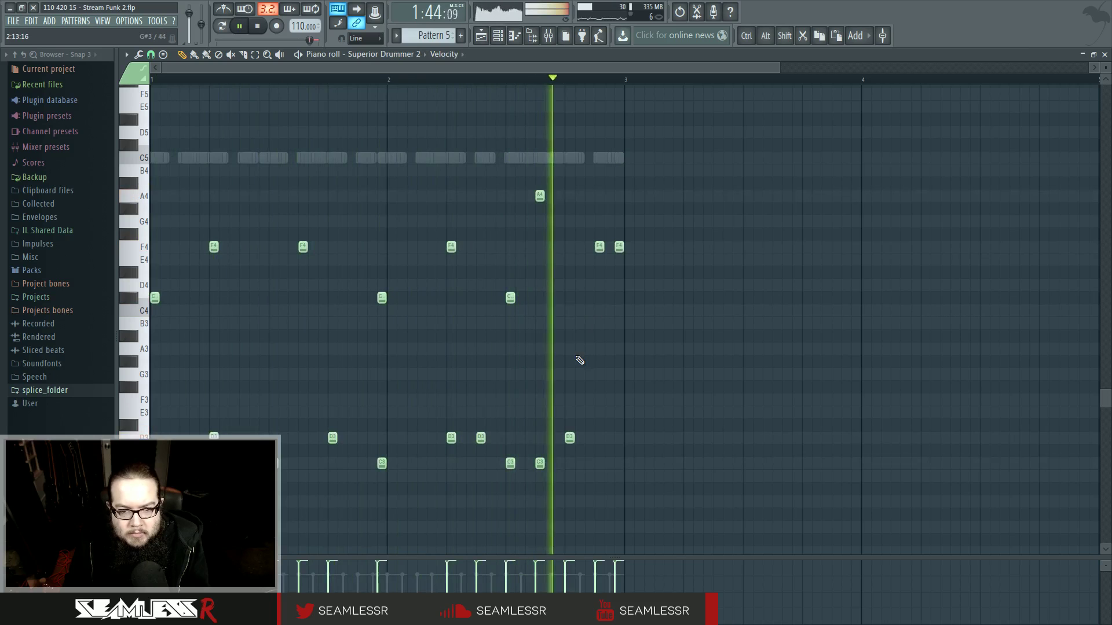
Audition Pattern 5 in pattern mode and add a C4 note one third and an F3 note two thirds through bar 2's last beat
left_click(239, 25)
scroll(613, 355, "up", 3)
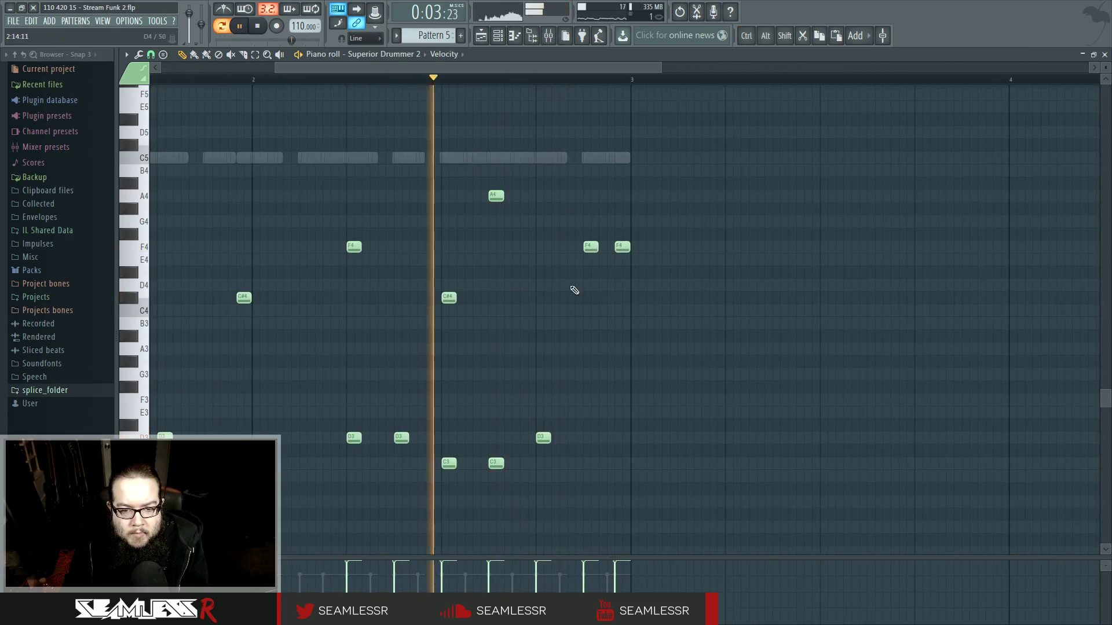
left_click(572, 248)
left_click(573, 311)
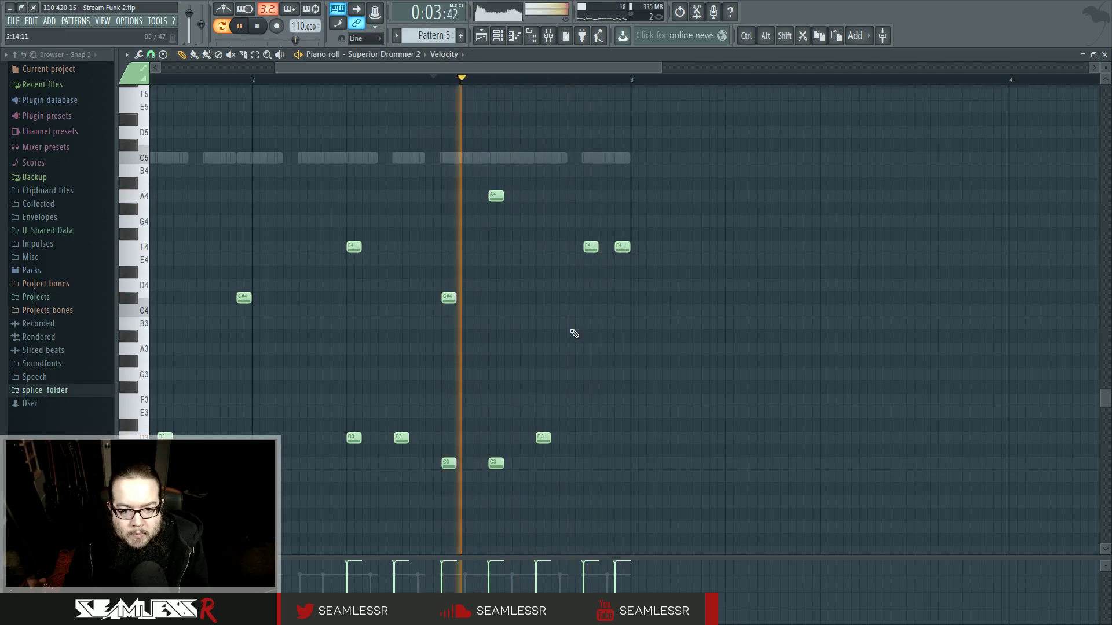
left_click(605, 399)
key("space")
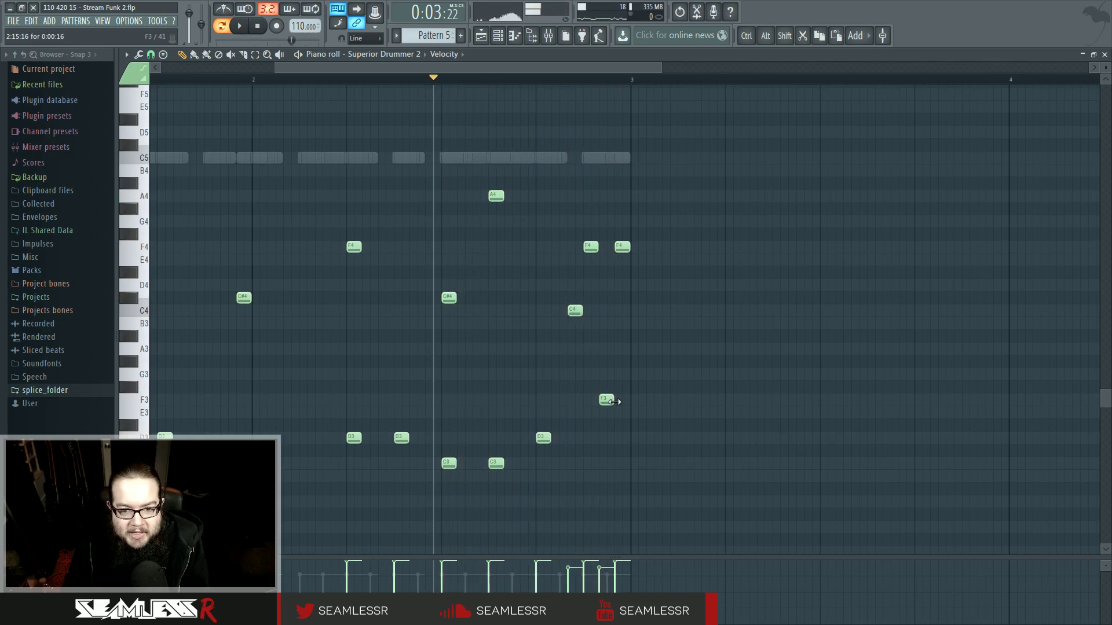
key("space")
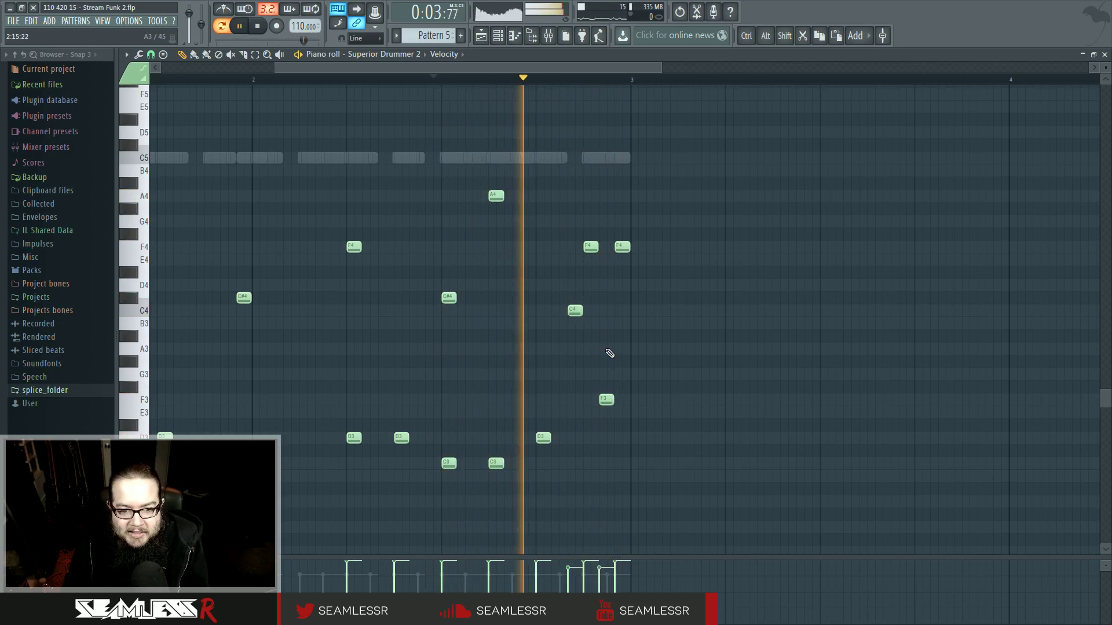
Delete the two F4 notes in the last beat of bar 2 and move the F3 note to the very end of the bar
right_click(590, 247)
right_click(622, 247)
left_click_drag(606, 399, 622, 399)
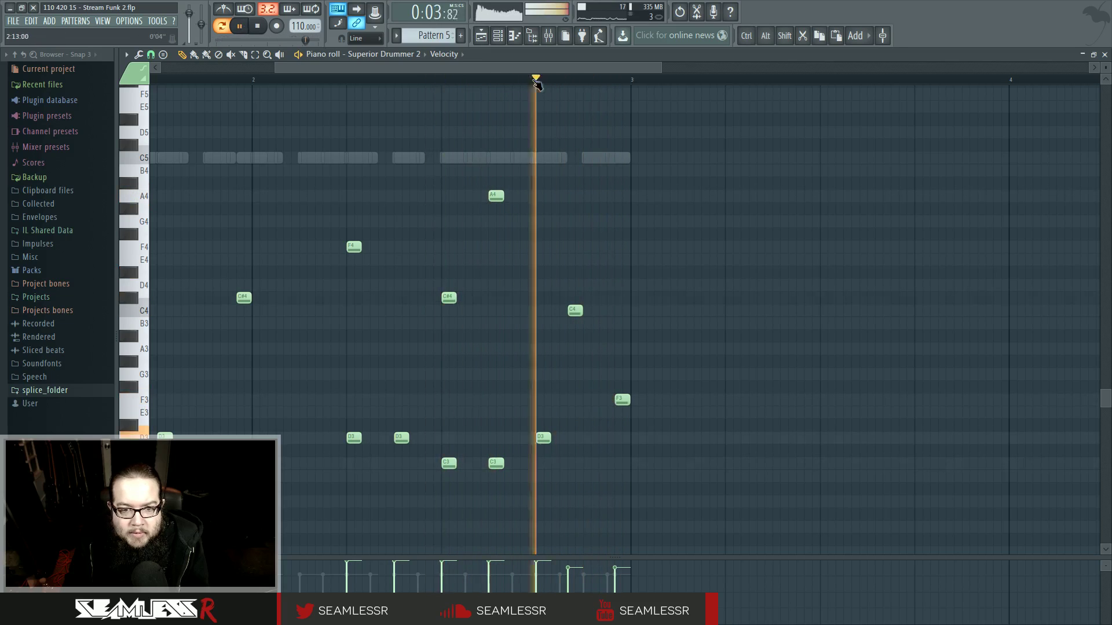
Fill the gap between the C4 and the closing F3 in bar 2 with a second C4 and a C3 note
left_click(589, 310)
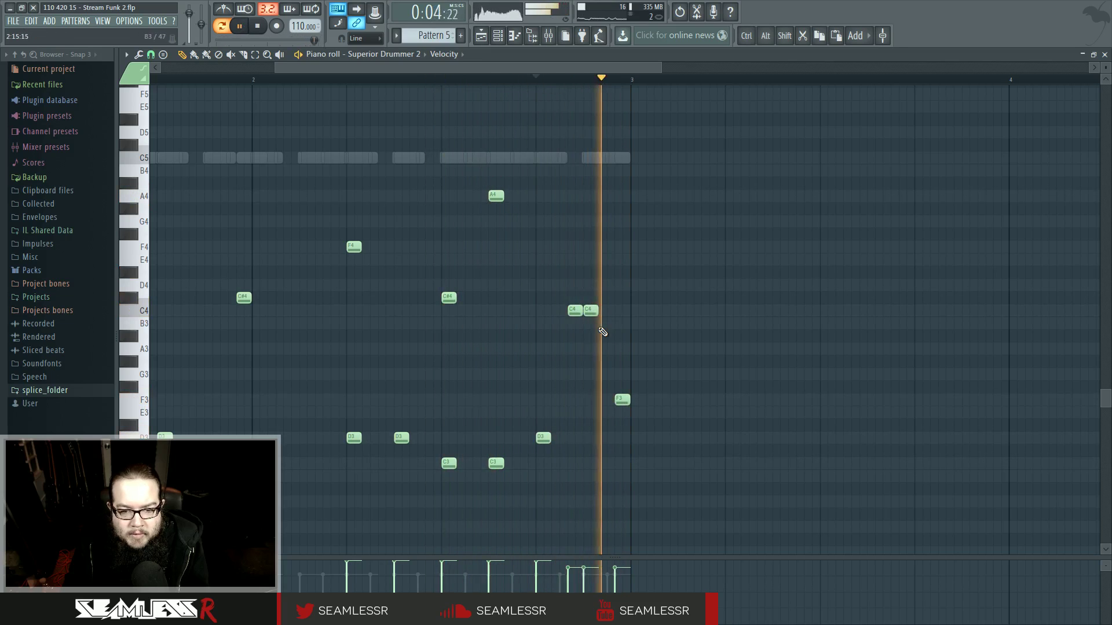
left_click(602, 324)
key("space")
right_click(605, 323)
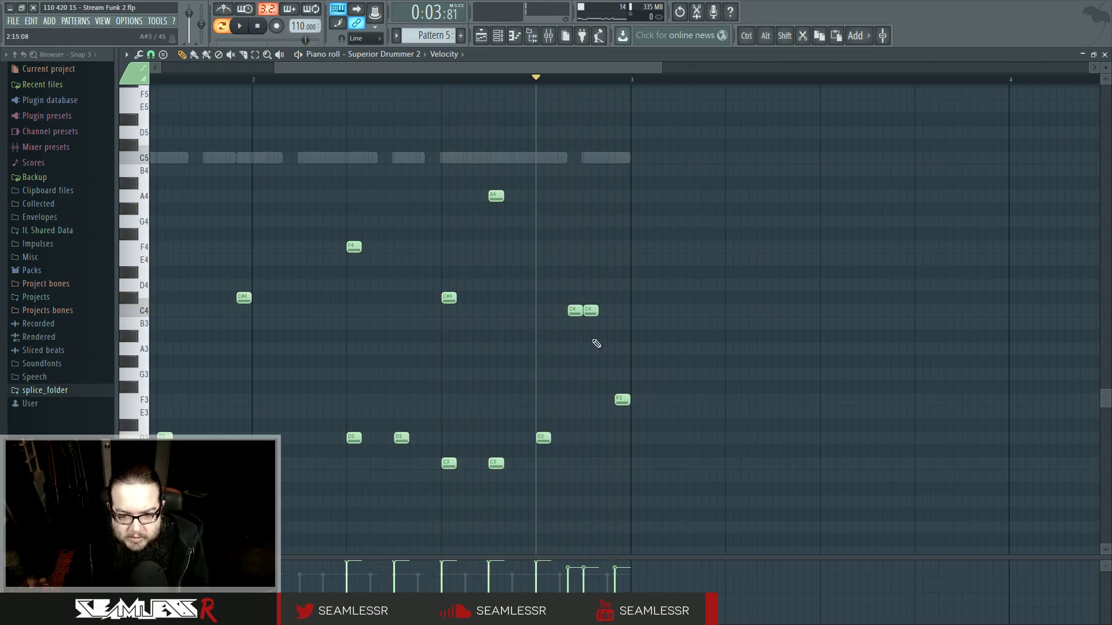
key("space")
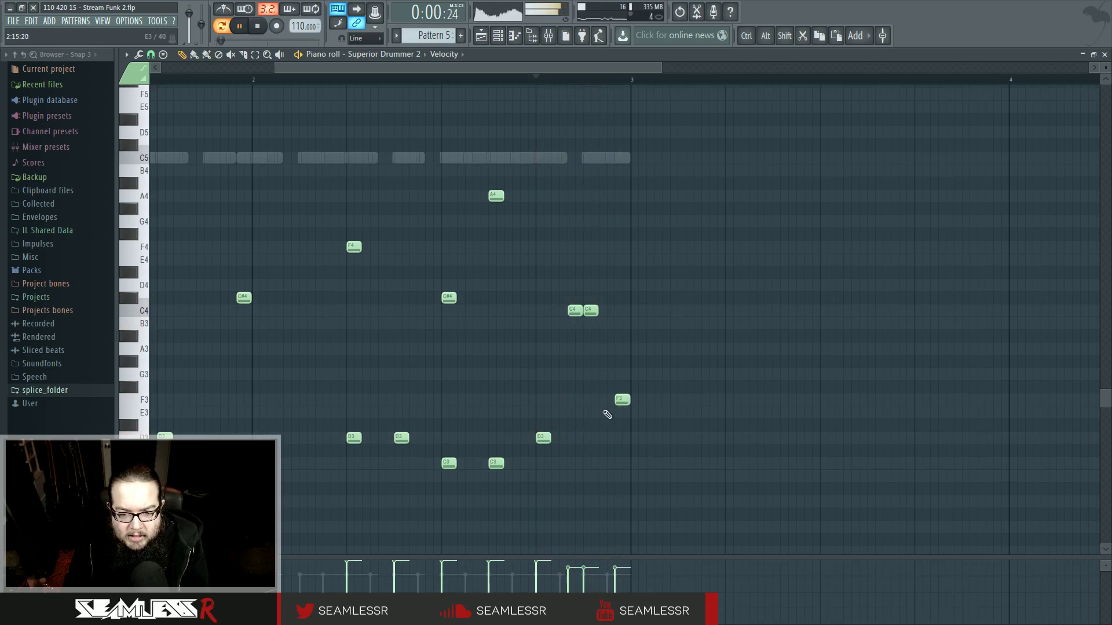
left_click(605, 463)
key("space")
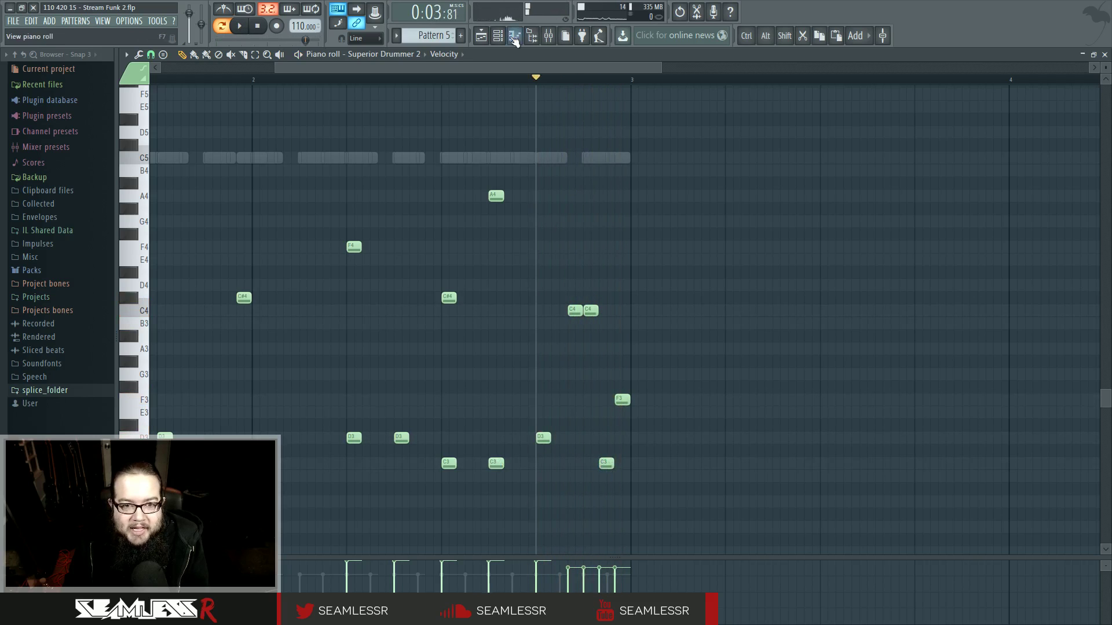
Add a short C5 note midway through beat 4 of bar 2 on Au5-Kick Tight 3 and audition from beat 3
left_click(499, 36)
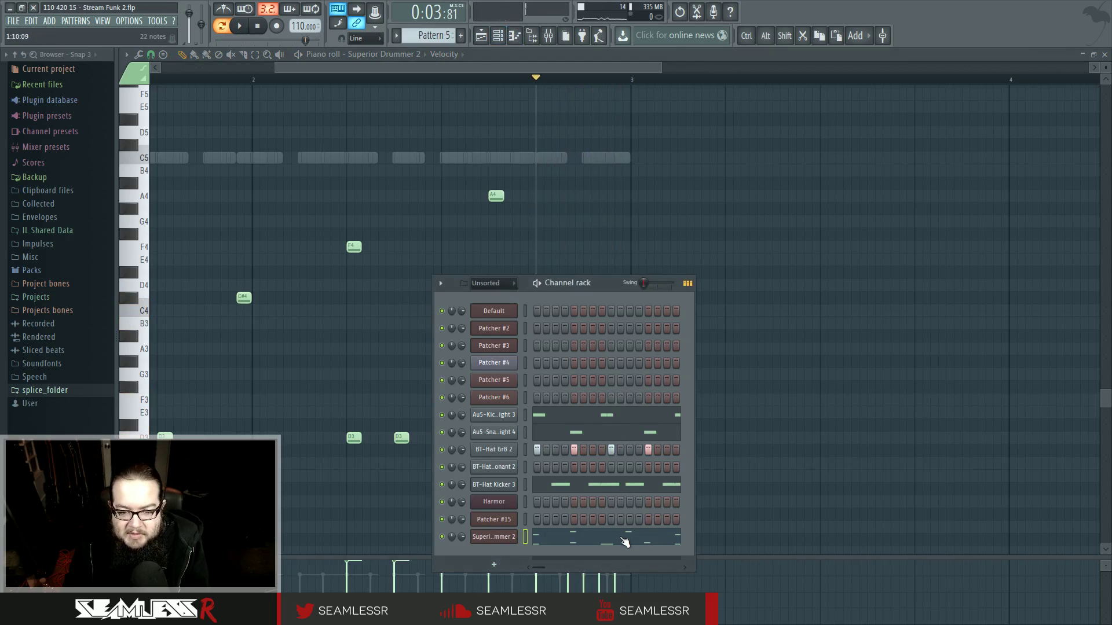
left_click(602, 420)
left_click(869, 473)
key("space")
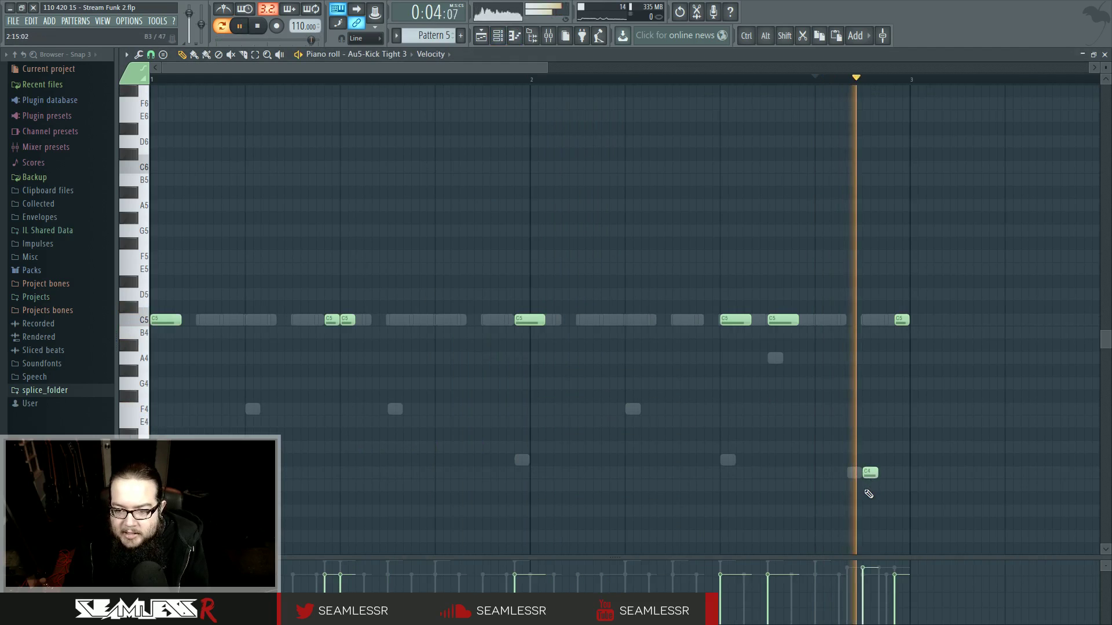
key("space")
key("space")
left_click(721, 80)
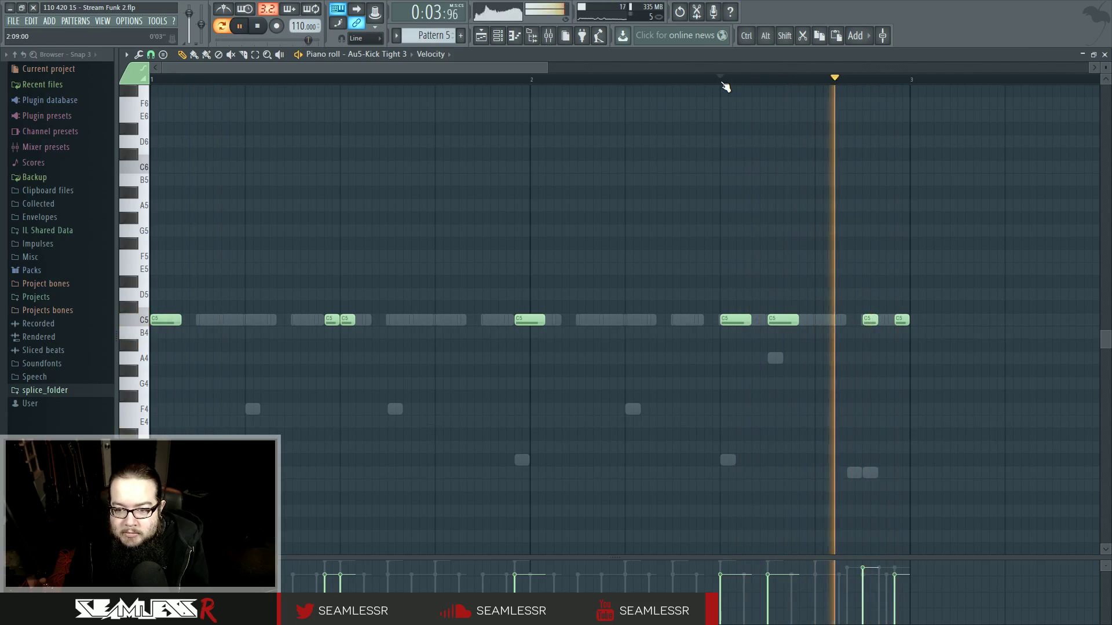
left_click(725, 81)
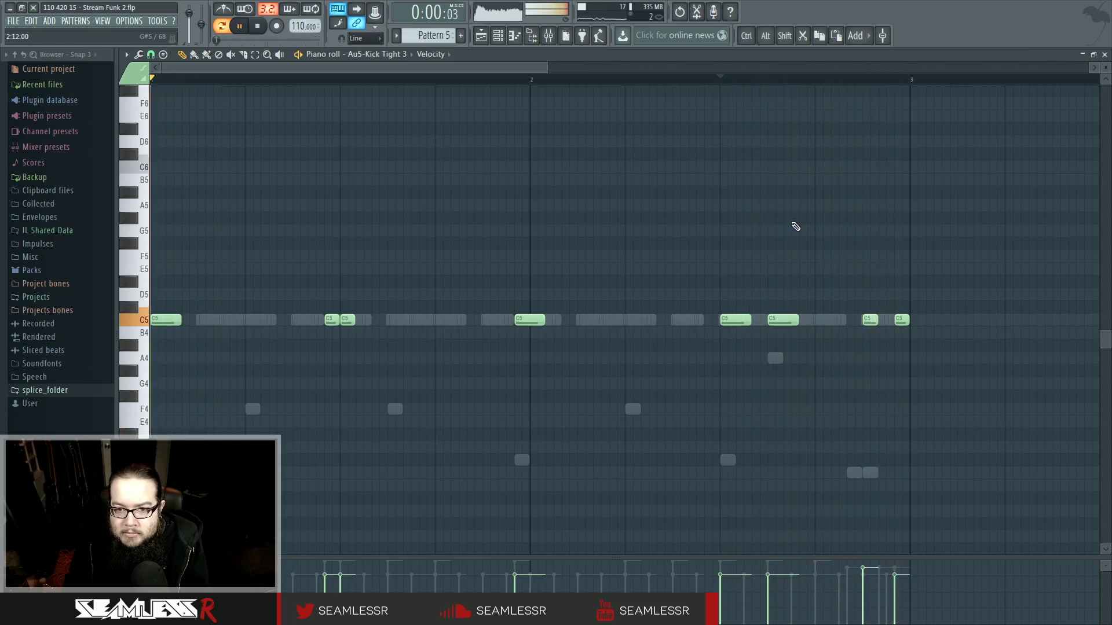
key("space")
key("space")
key("space")
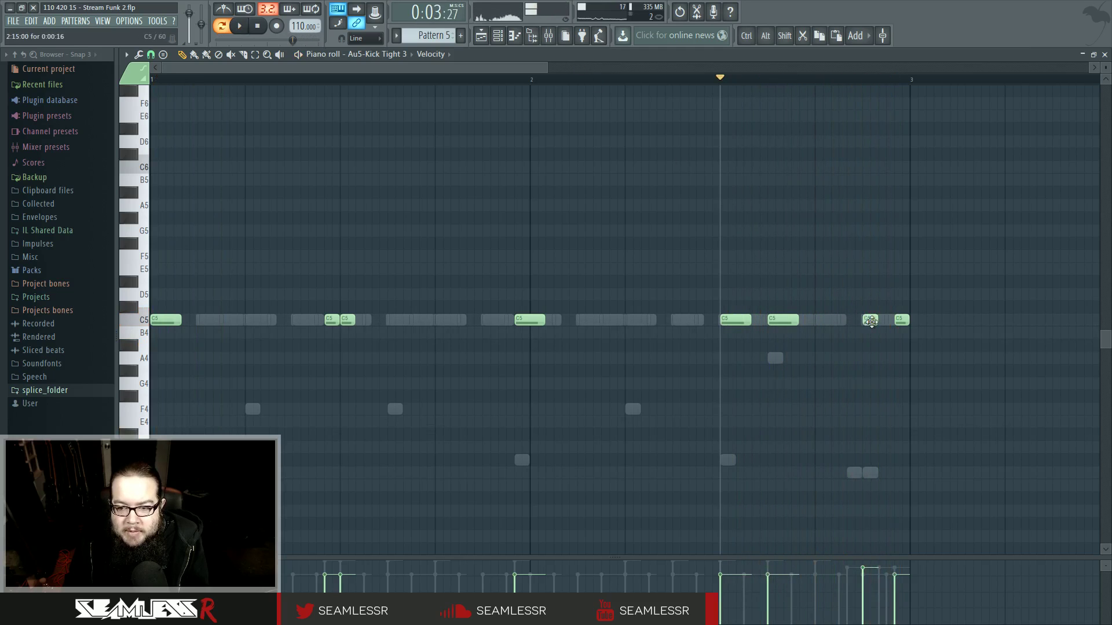
Move the new kick note to two thirds through beat 4, aligned with the C3 ghost note, and delete the kick at the bar's end
key("space")
scroll(868, 362, "down", 4)
key("space")
key("space")
scroll(877, 360, "up", 2)
right_click(901, 244)
key("space")
key("space")
scroll(898, 295, "down", 4)
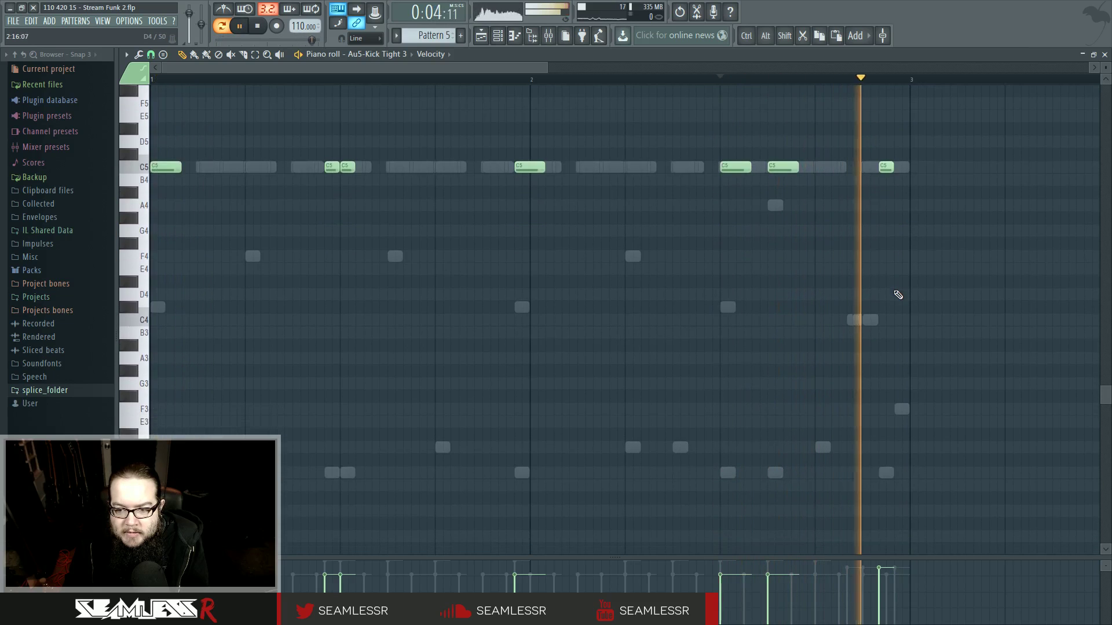
Reopen Pattern 5's Superior Drummer 2 piano roll, lower the fill's second C4 note to A3 and play it back
double_click(870, 322)
key("space")
scroll(879, 371, "right", 3)
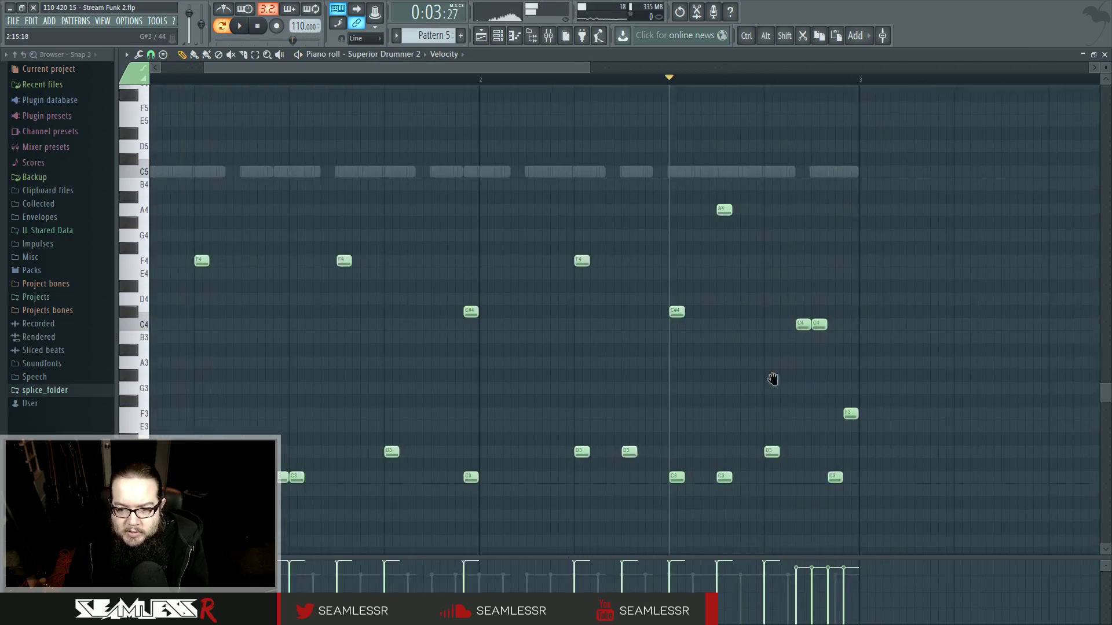
left_click_drag(763, 327, 762, 365)
key("space")
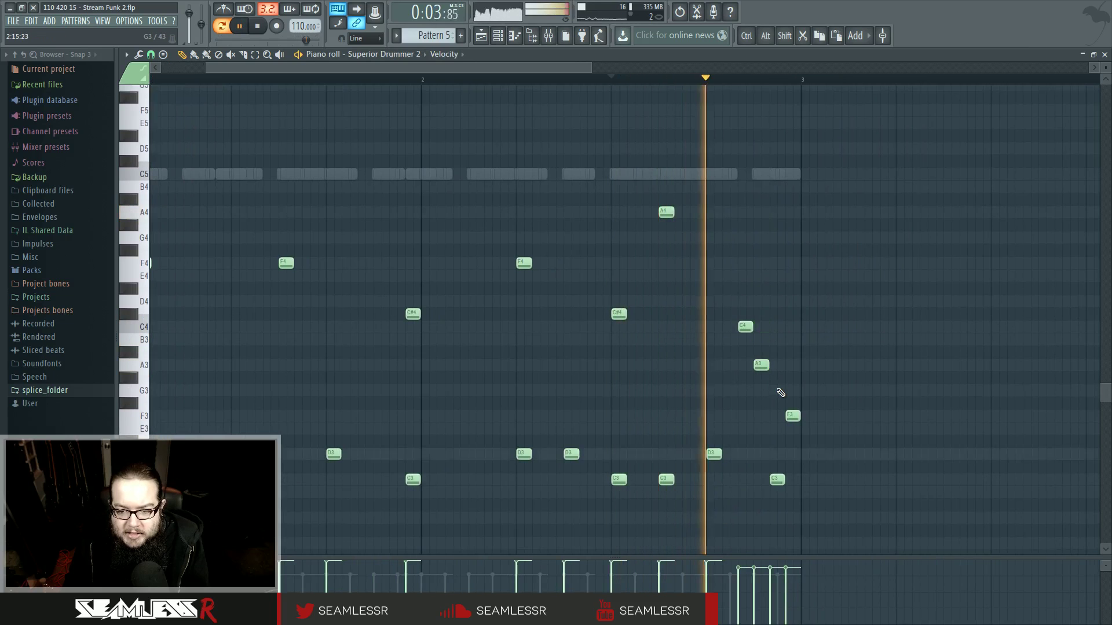
key("space")
Set a loop selection over beat 4 of bar 2, play it and open the mixer
left_click(715, 90)
right_click(715, 91)
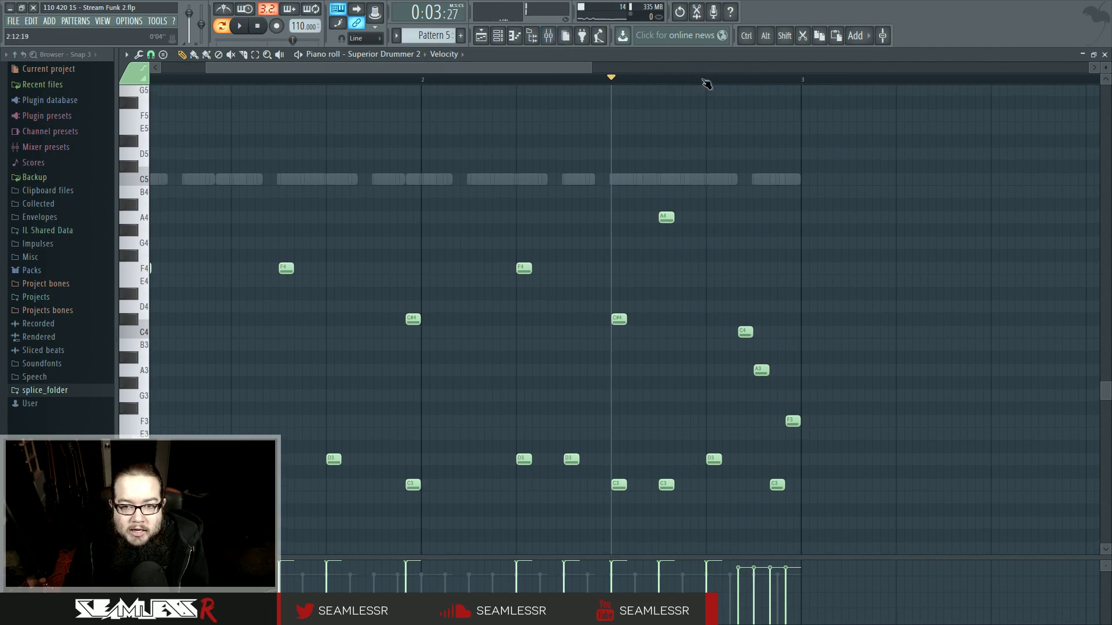
left_click_drag(709, 81, 803, 96)
key("space")
left_click(548, 36)
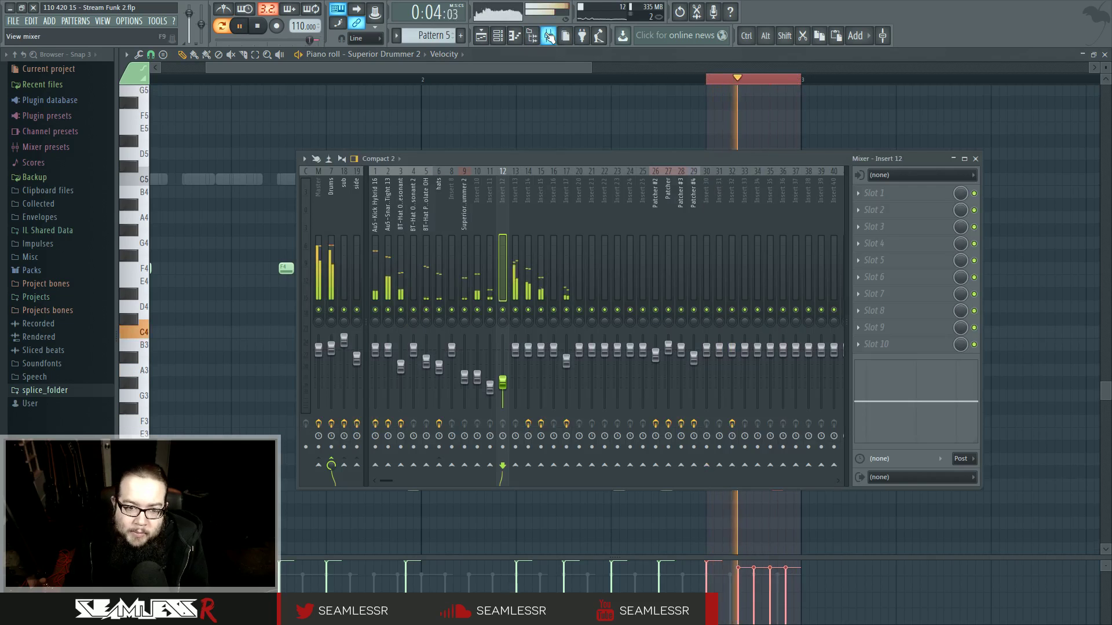
Solo Insert 13 in the mixer and load Fruity Parametric EQ 2 into its first effect slot
right_click(515, 310)
left_click(515, 208)
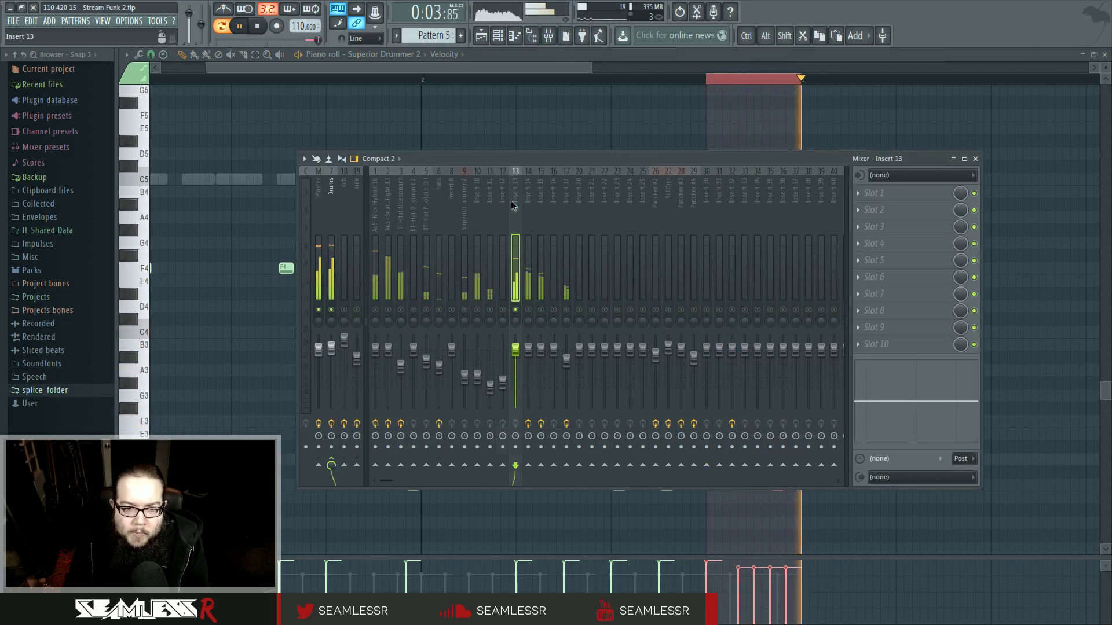
key("space")
left_click(856, 194)
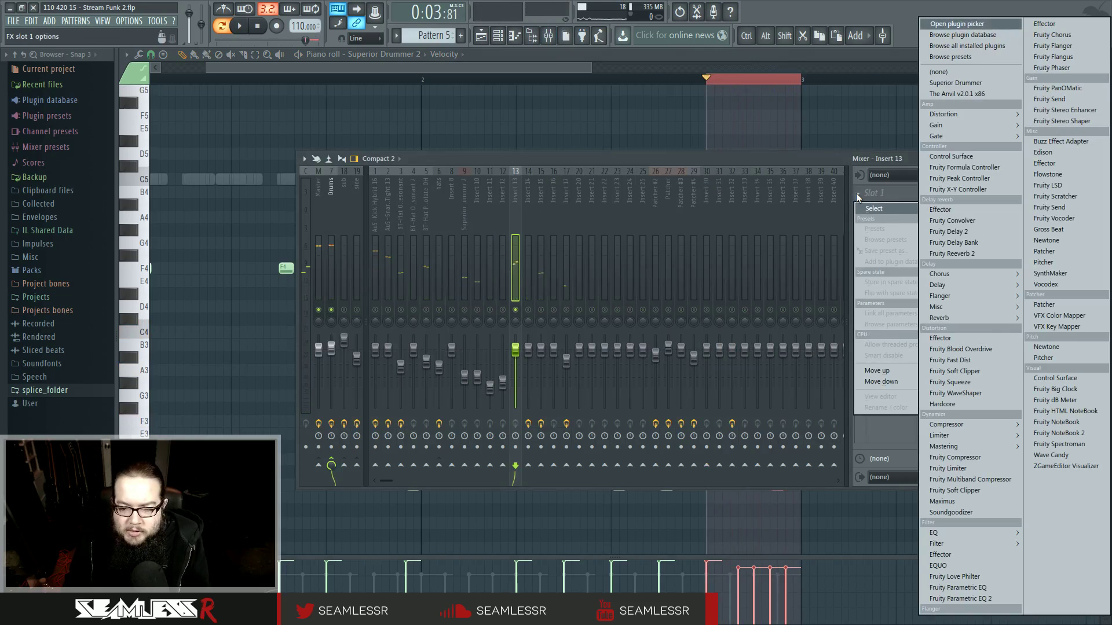
left_click(950, 599)
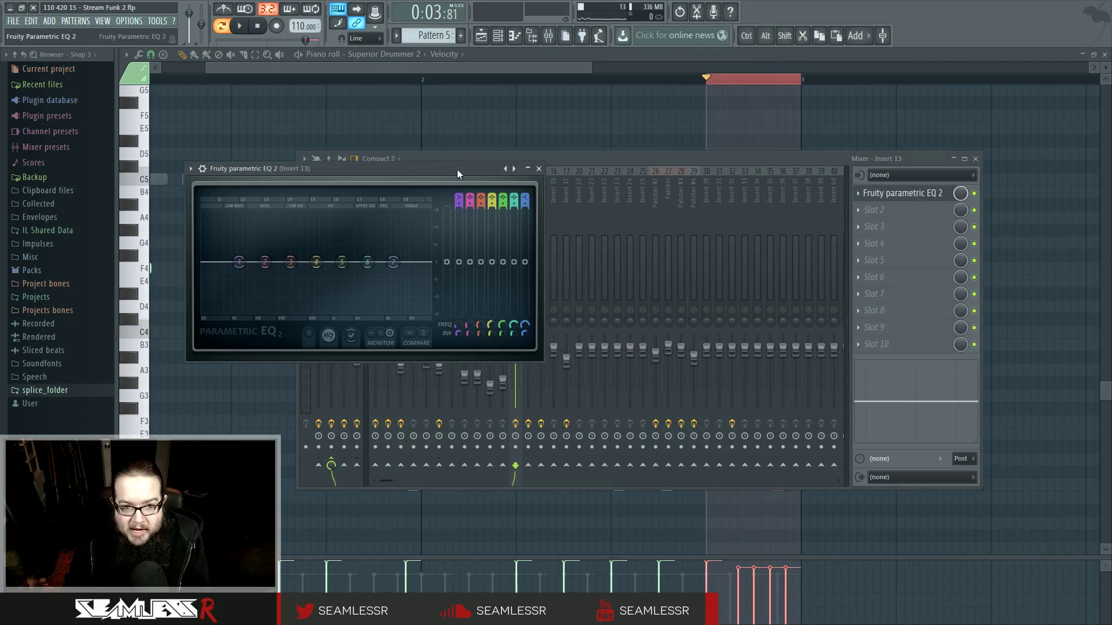
left_click_drag(457, 169, 566, 191)
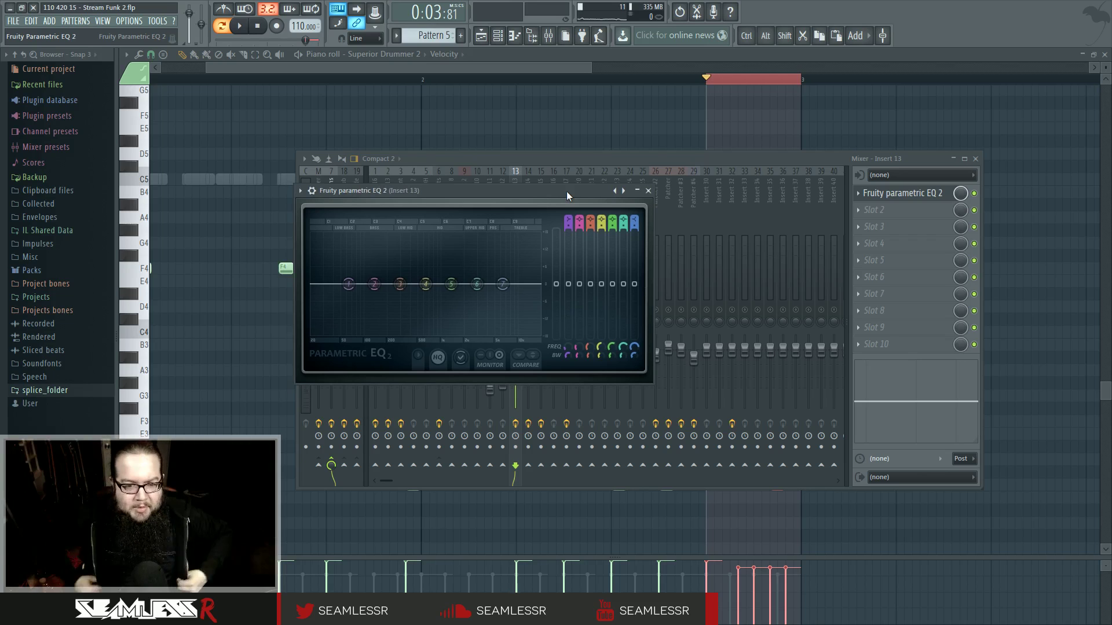
With the loop playing, cut EQ bands 4 and 5 and boost high bands 6 and 7 on Insert 13
key("space")
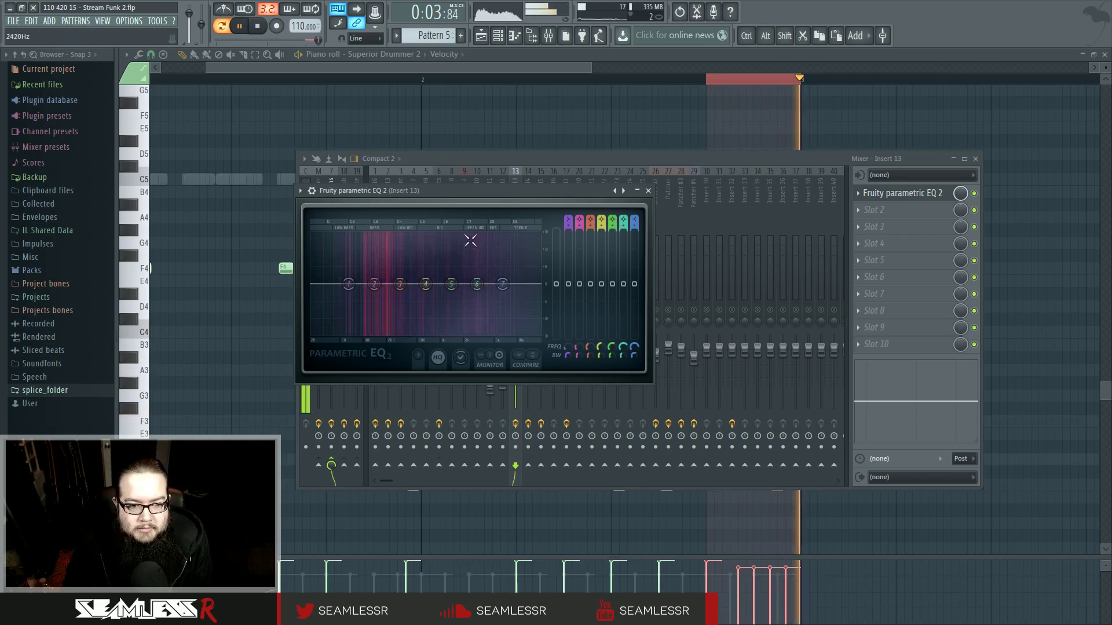
left_click_drag(426, 283, 429, 303)
left_click_drag(451, 283, 494, 260)
left_click_drag(477, 284, 481, 282)
mouse_move(494, 261)
left_mouse_down()
mouse_move(479, 282)
mouse_move(493, 267)
left_mouse_up()
key("space")
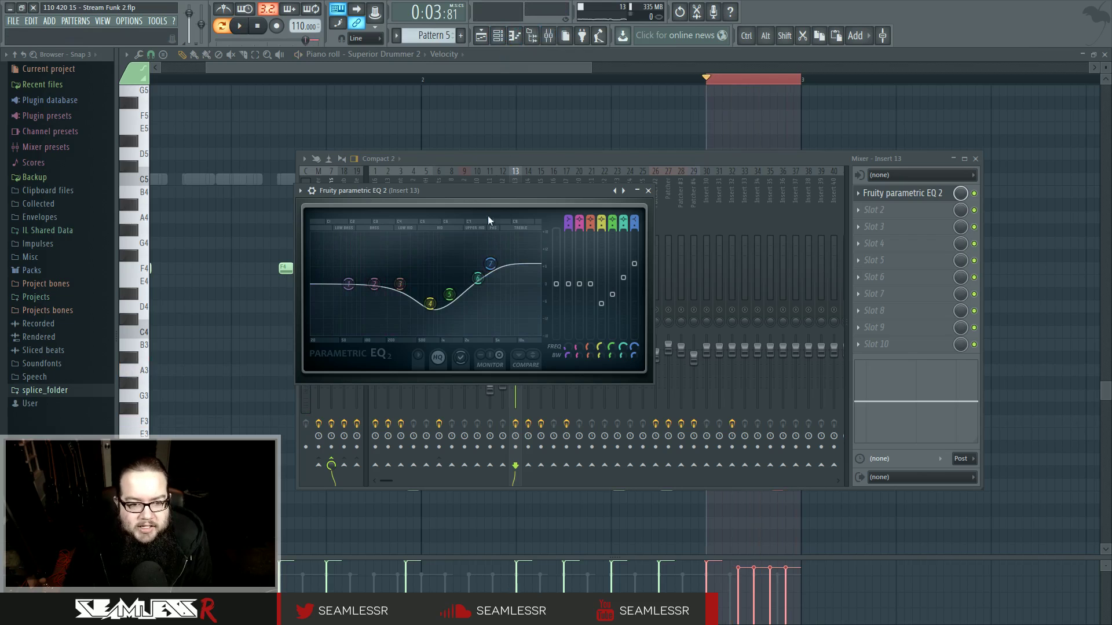
Raise Insert 13's mixer volume to about 2.7 dB while auditioning the soloed fill
left_click(833, 162)
key("space")
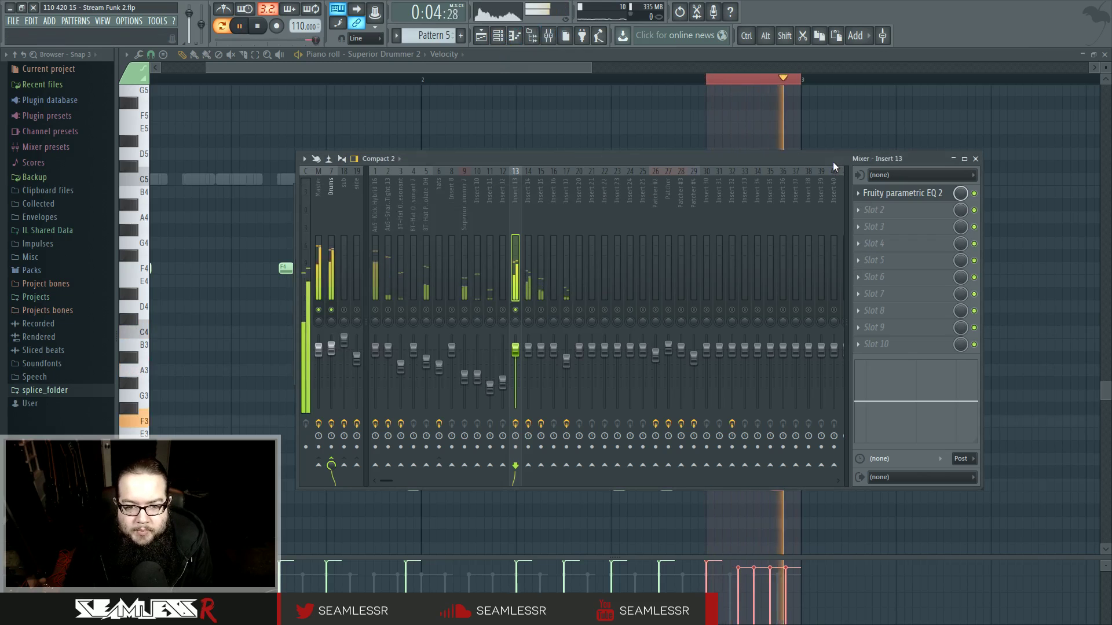
left_click_drag(517, 351, 516, 335)
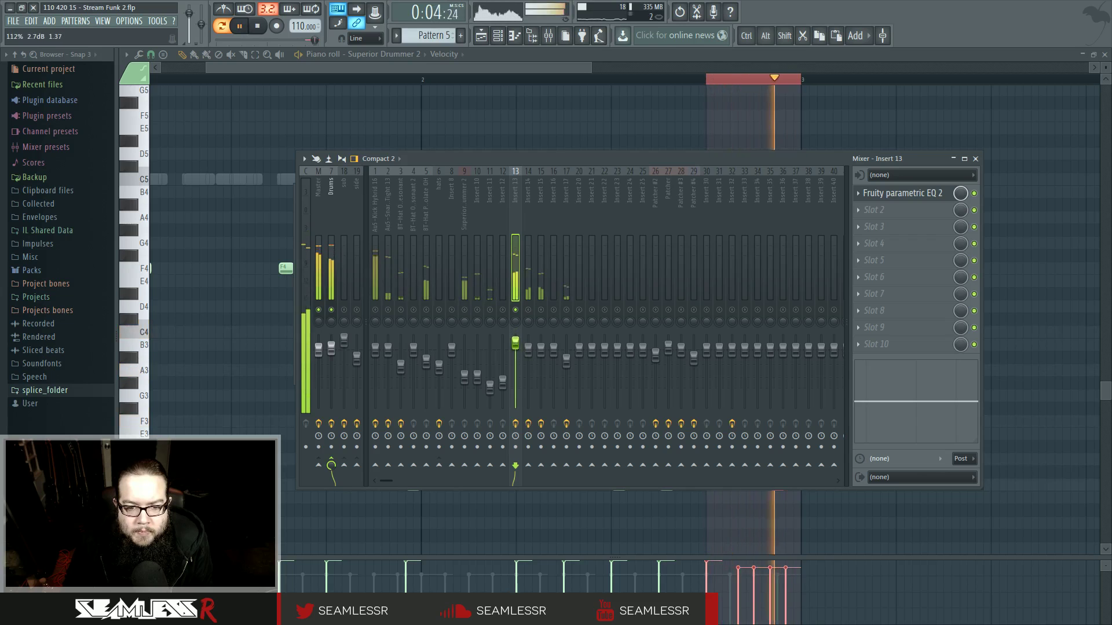
key("space")
In Superior Drummer 2, enable shortened envelope releases on the toms, with about 15% on the first rack tom and 50% on the floor tom
left_click(499, 38)
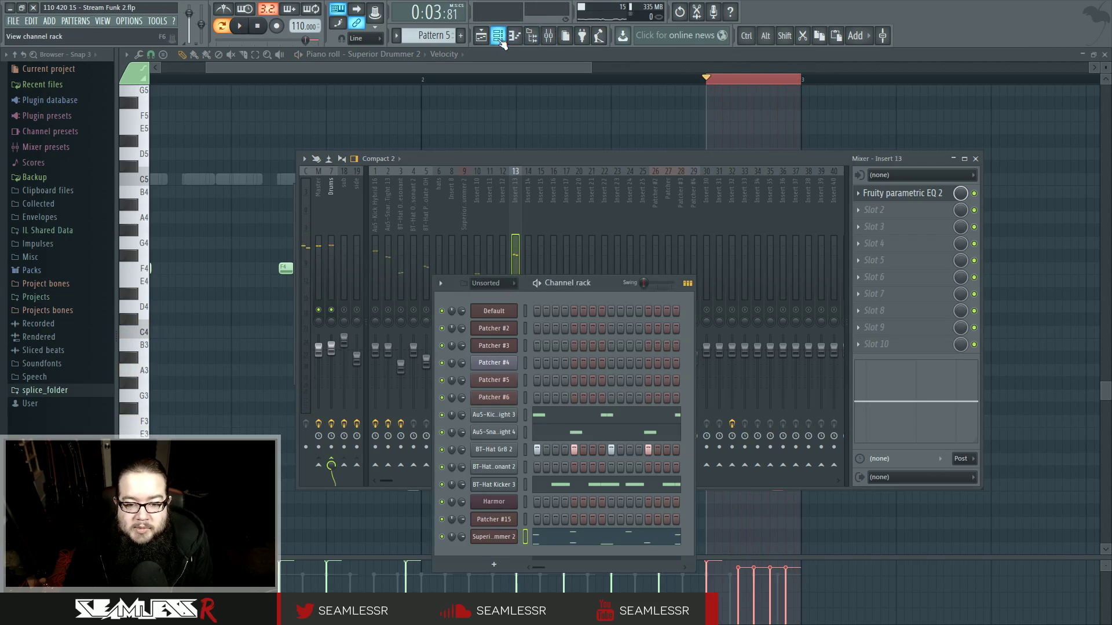
left_click(502, 540)
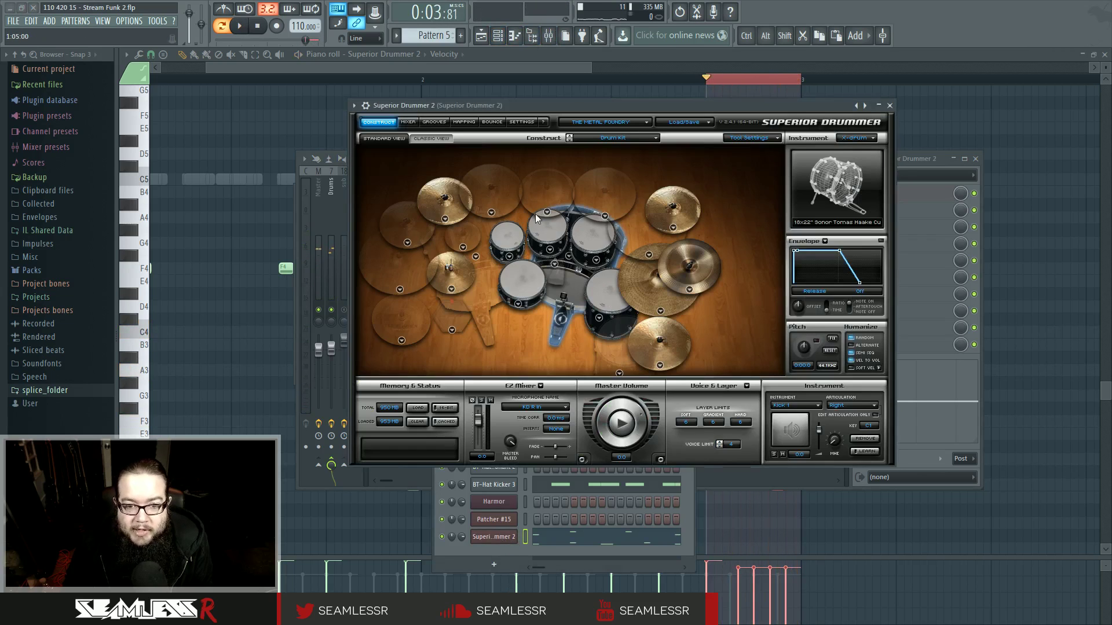
left_click(513, 246)
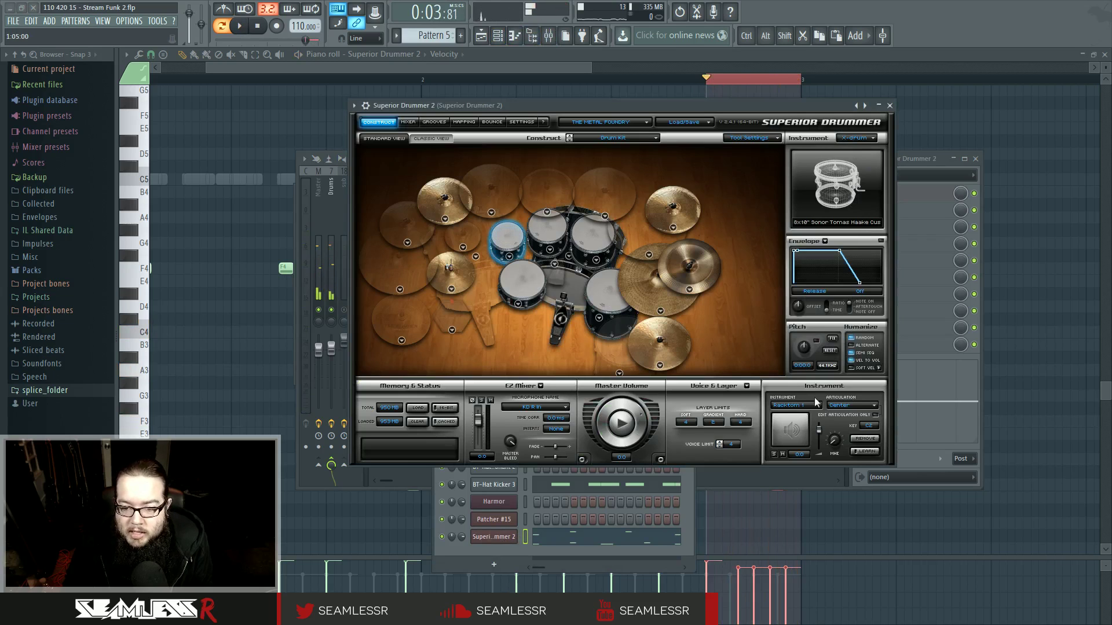
left_click(880, 241)
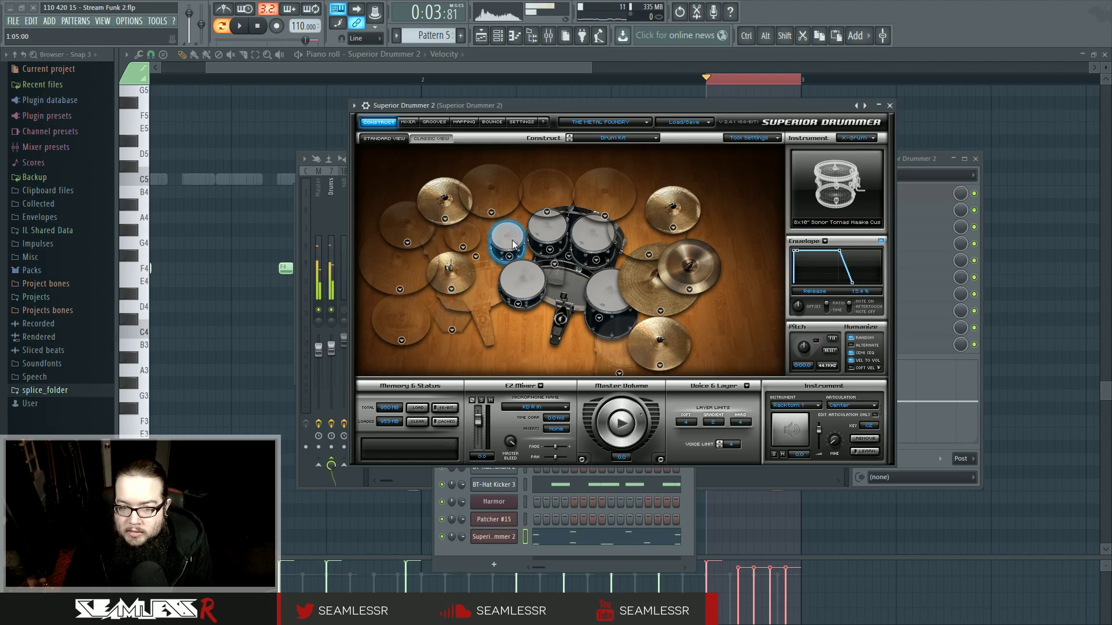
left_click(543, 249)
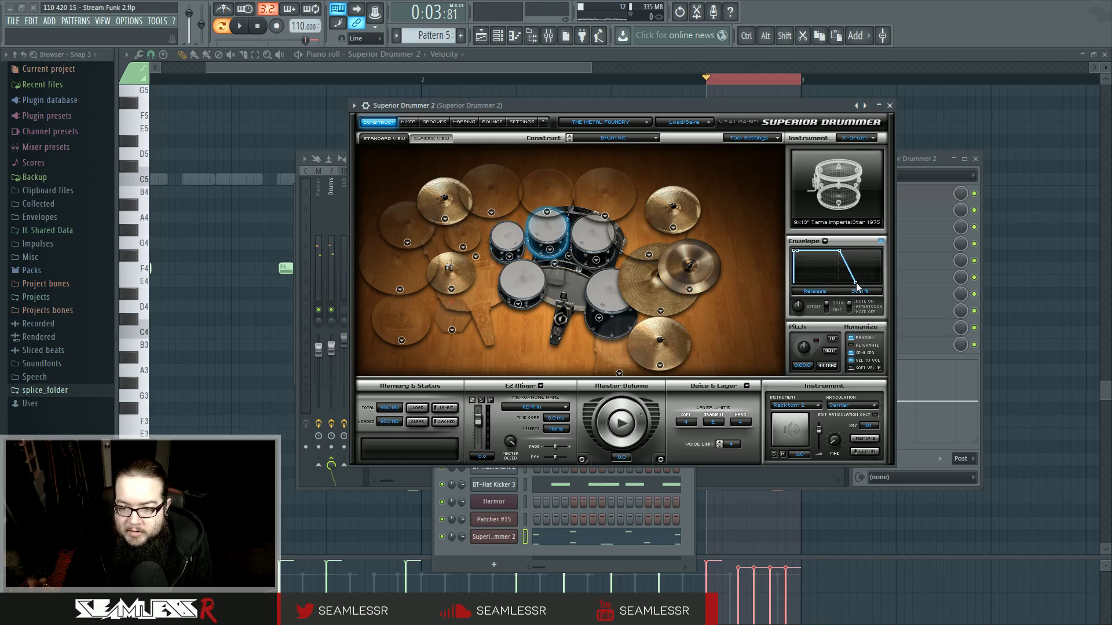
left_click(596, 246)
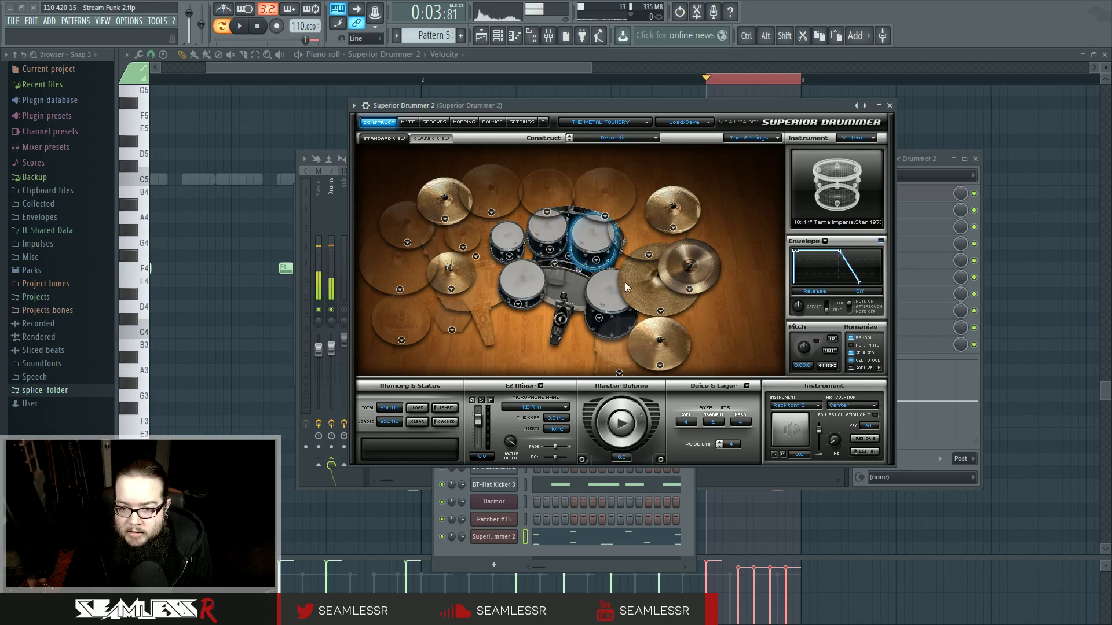
left_click(603, 308)
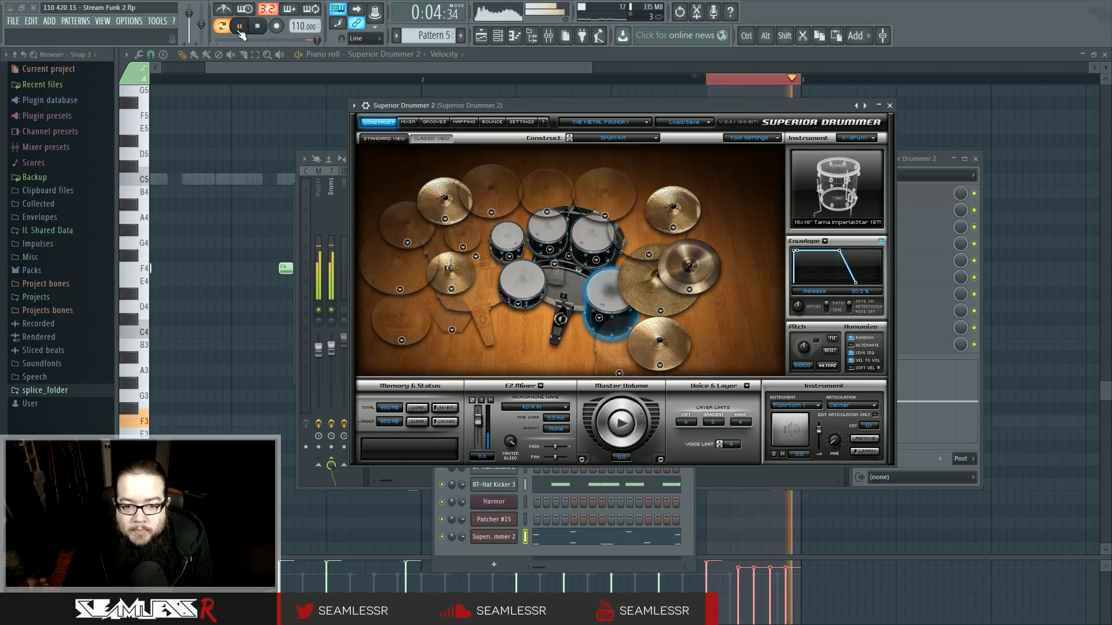
Try an extra B3 tom note at several positions in the beat 4 fill during playback
left_click(239, 245, "ctrl")
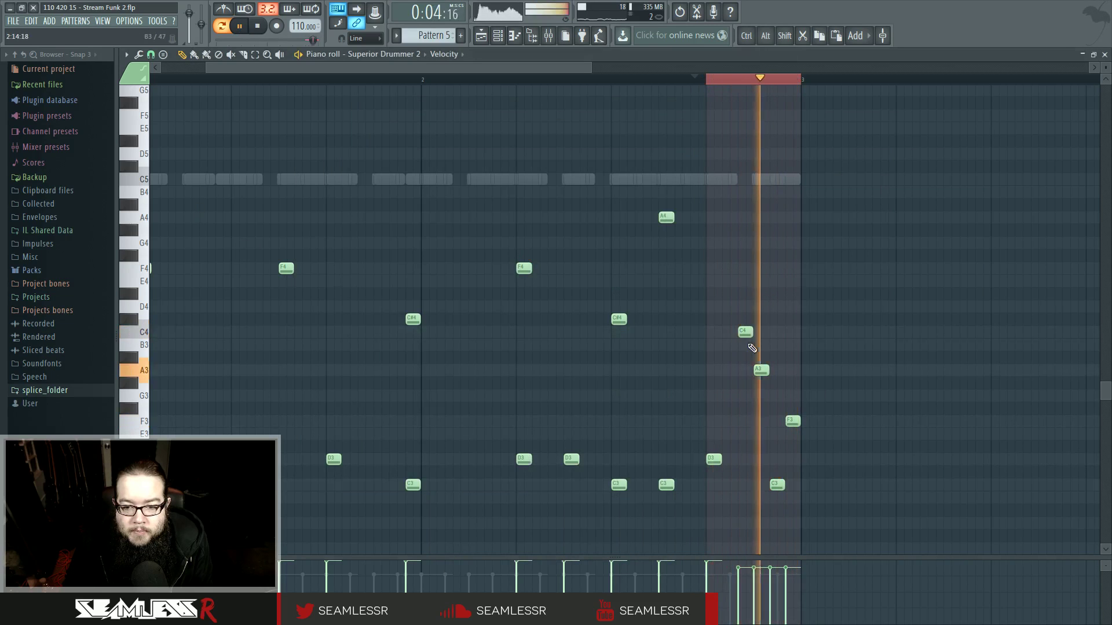
left_click_drag(752, 334, 745, 336)
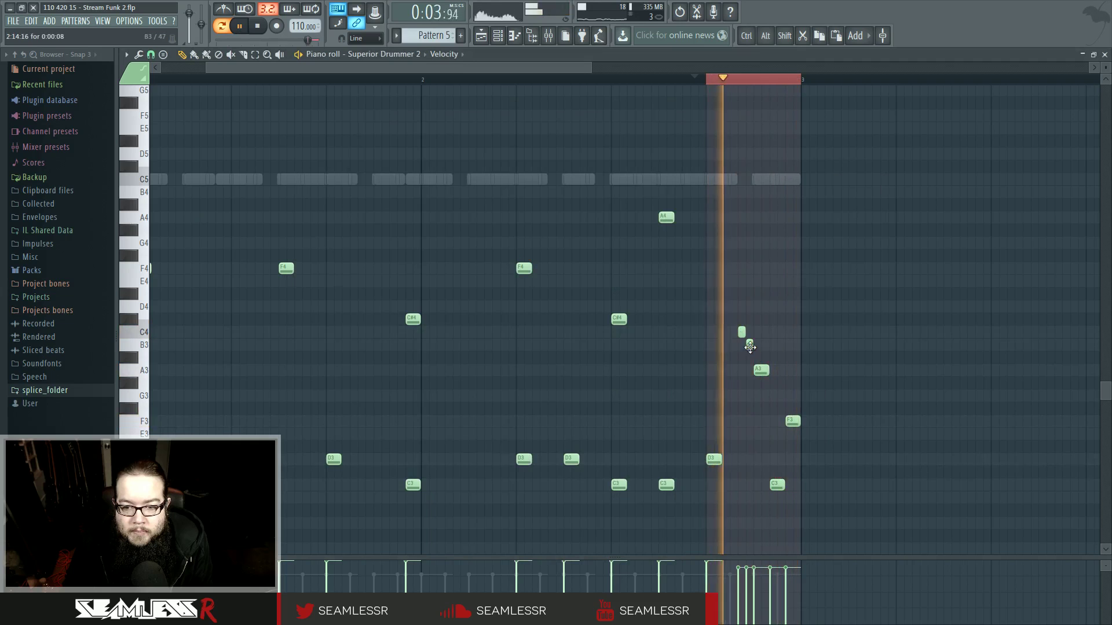
left_click_drag(745, 333, 716, 347)
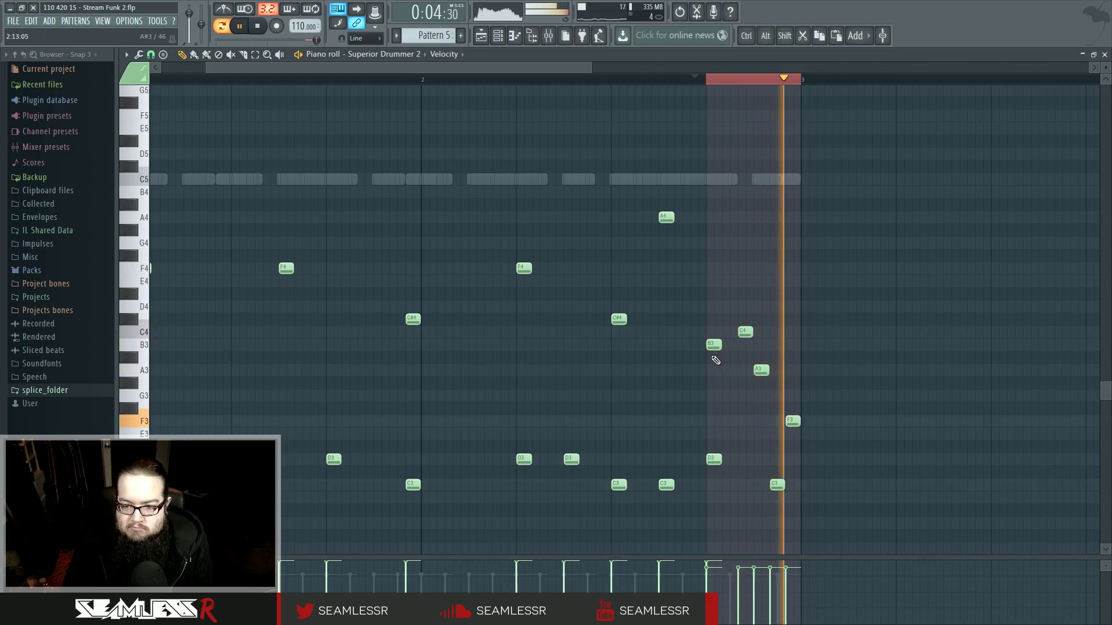
right_click(716, 347)
left_click(776, 346)
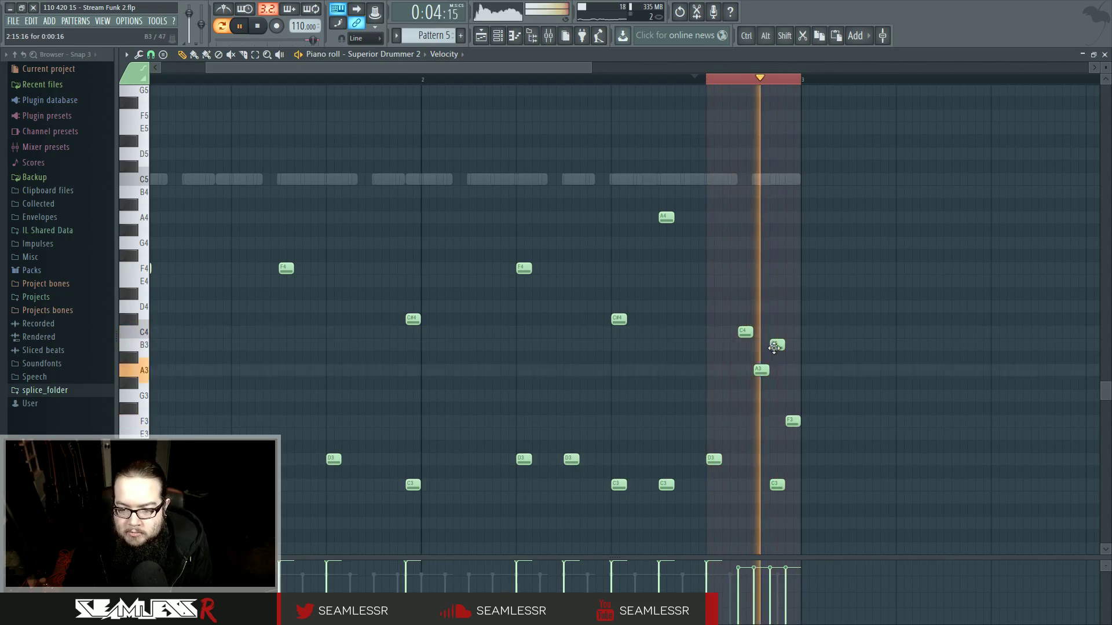
key("space")
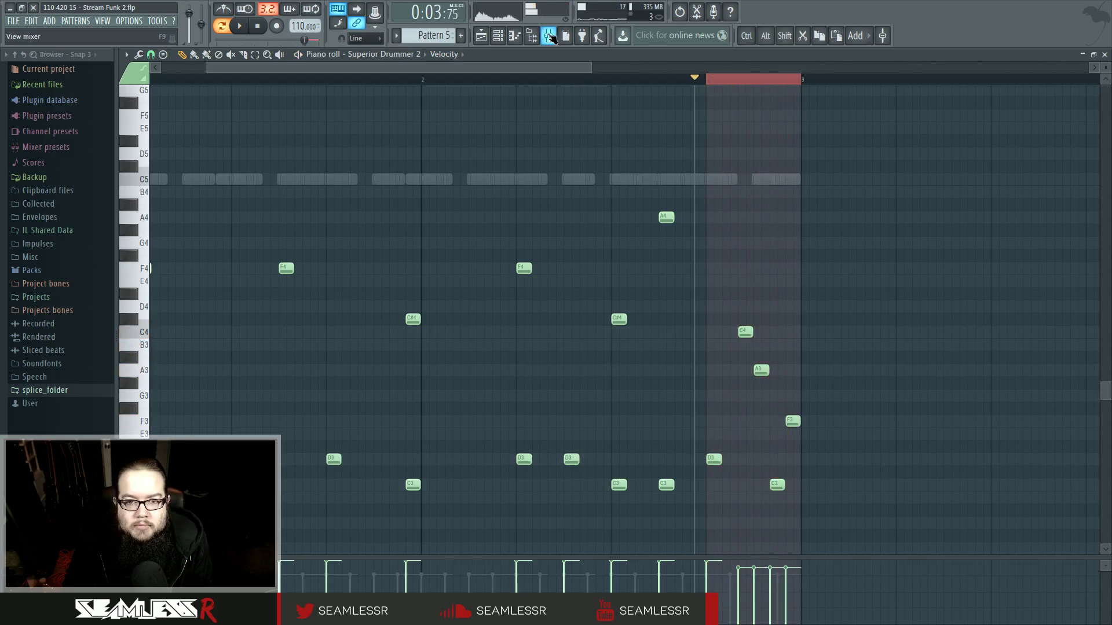
Unsolo the mixer tracks and play Pattern 5 with the full kit
key("F9")
right_click(465, 312)
key("space")
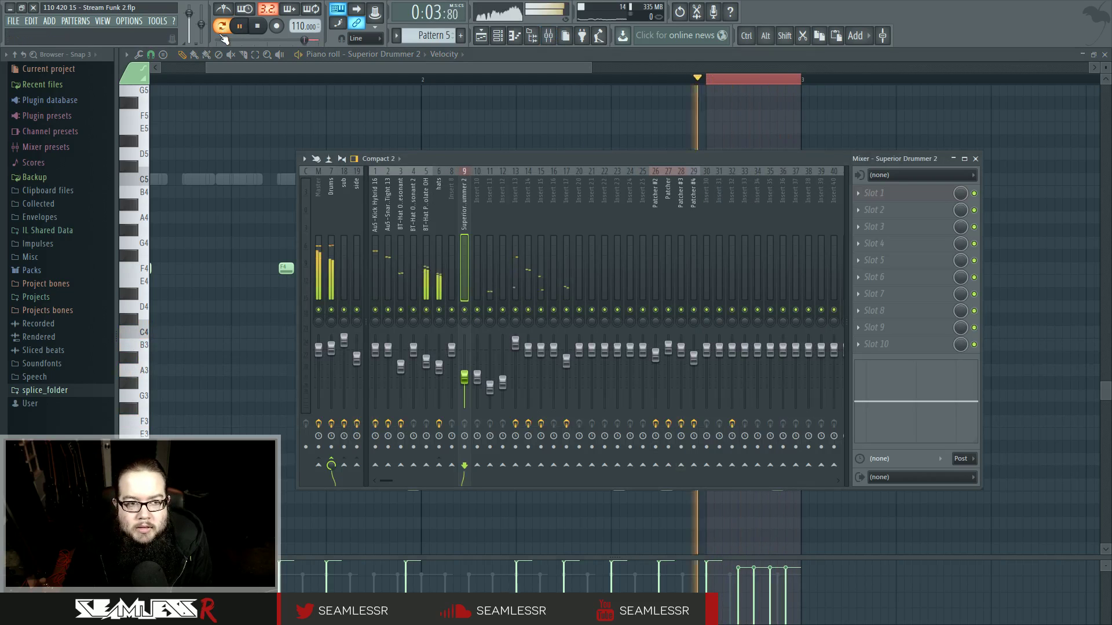
key("F9")
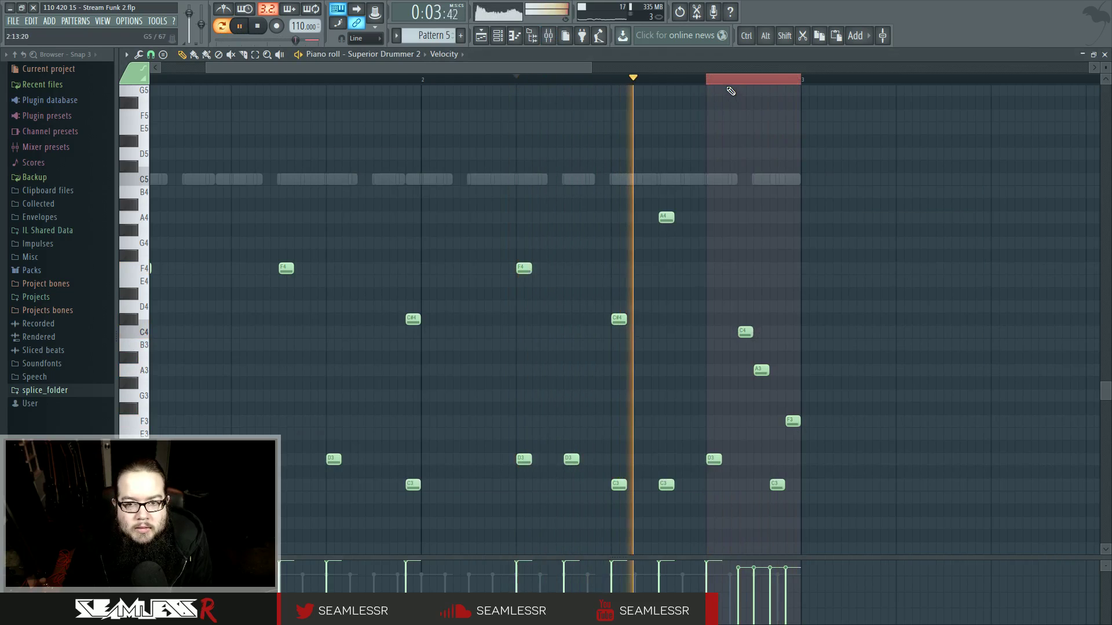
Switch to the playlist and play the song through the Pattern 5 section ending at bar 49
left_click(481, 38)
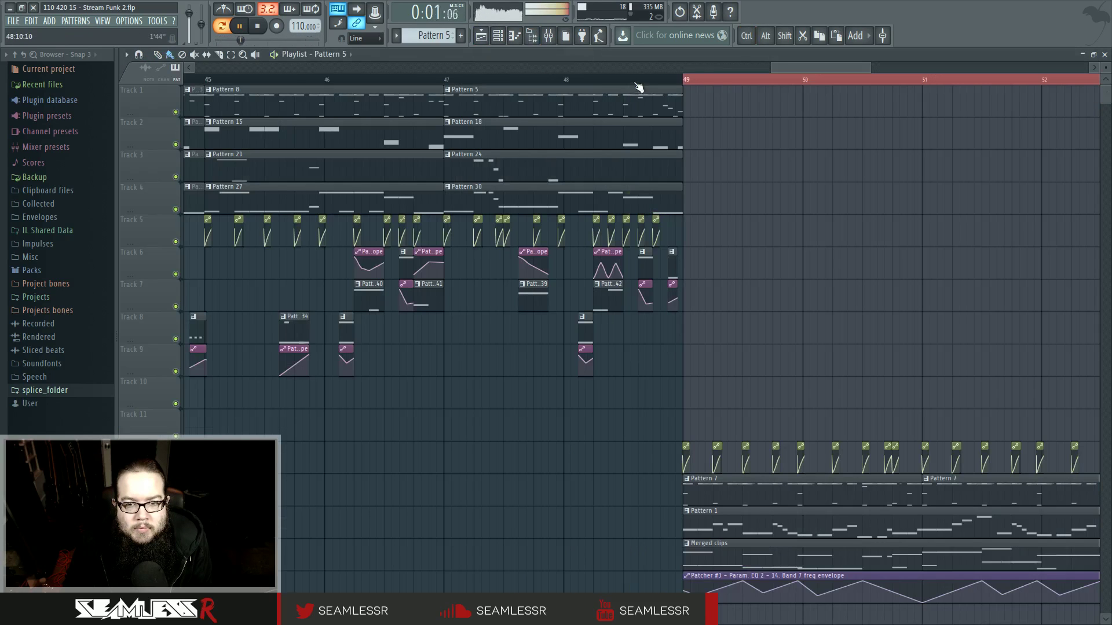
key("space")
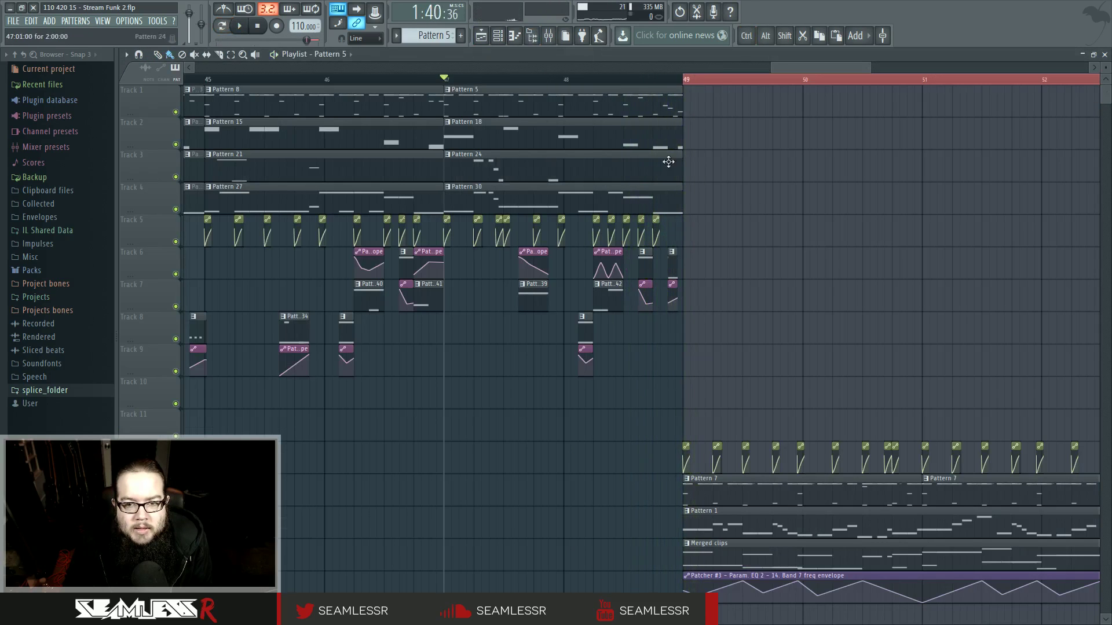
scroll(744, 348, "right", 1)
key("space")
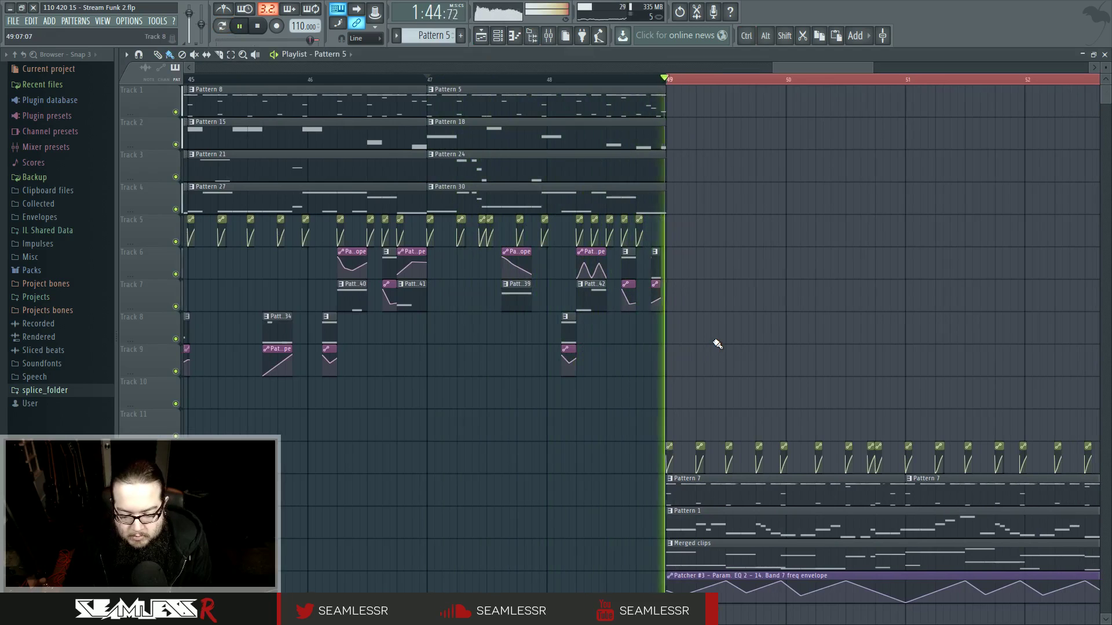
key("space")
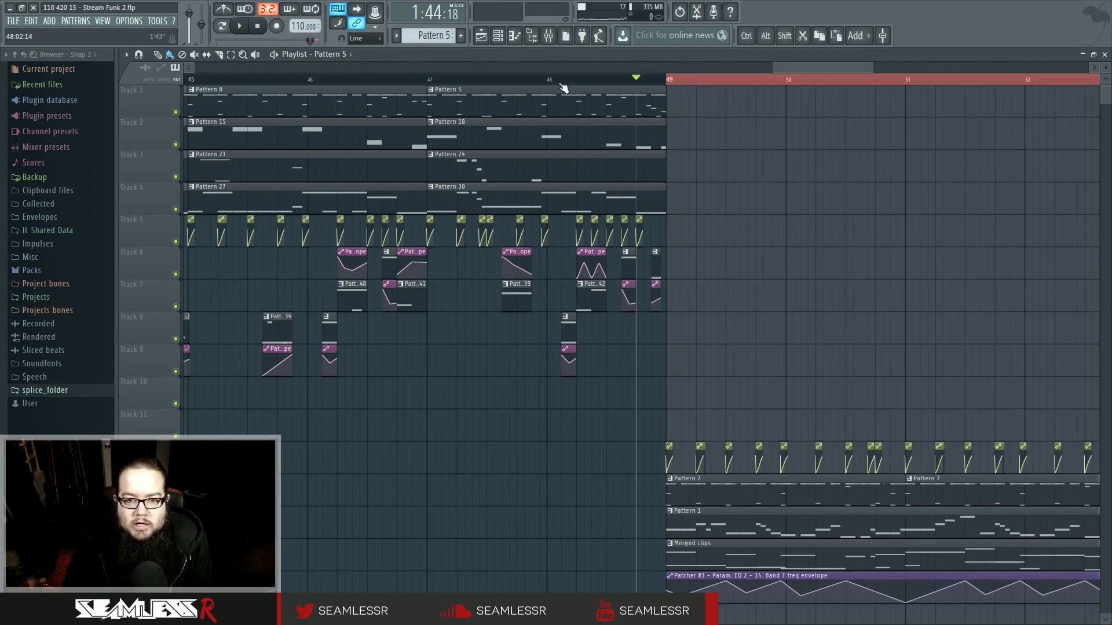
Reopen Pattern 5's Superior Drummer 2 piano roll and turn the beat 4 fill into descending C4, B3, A3, G3 notes, removing the C3
left_click(548, 35)
left_click(548, 36)
left_click(497, 35)
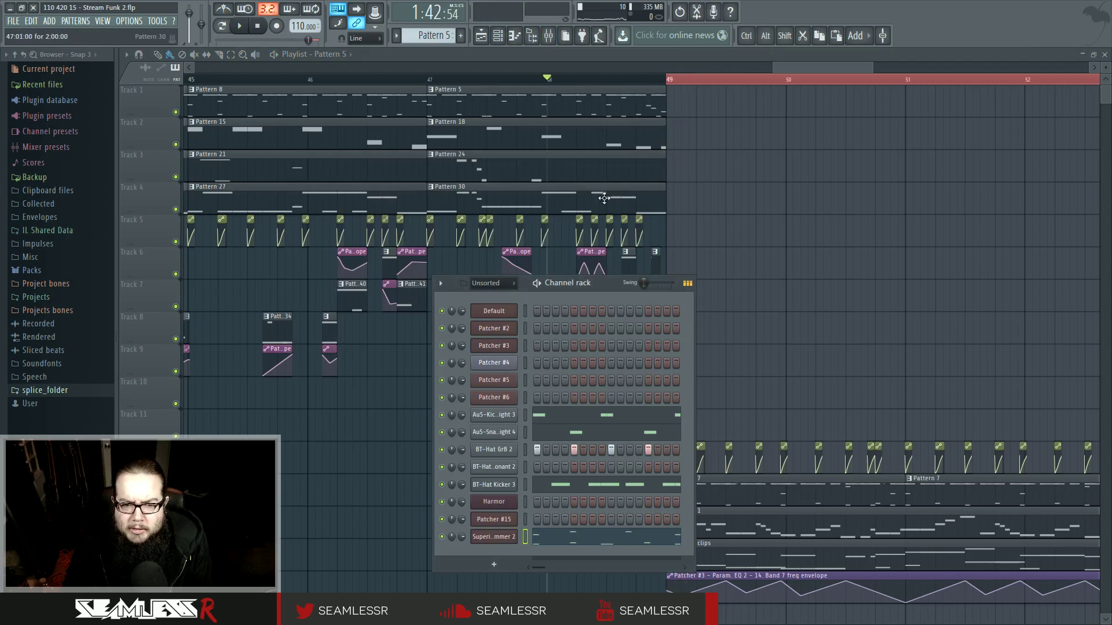
left_click(589, 414)
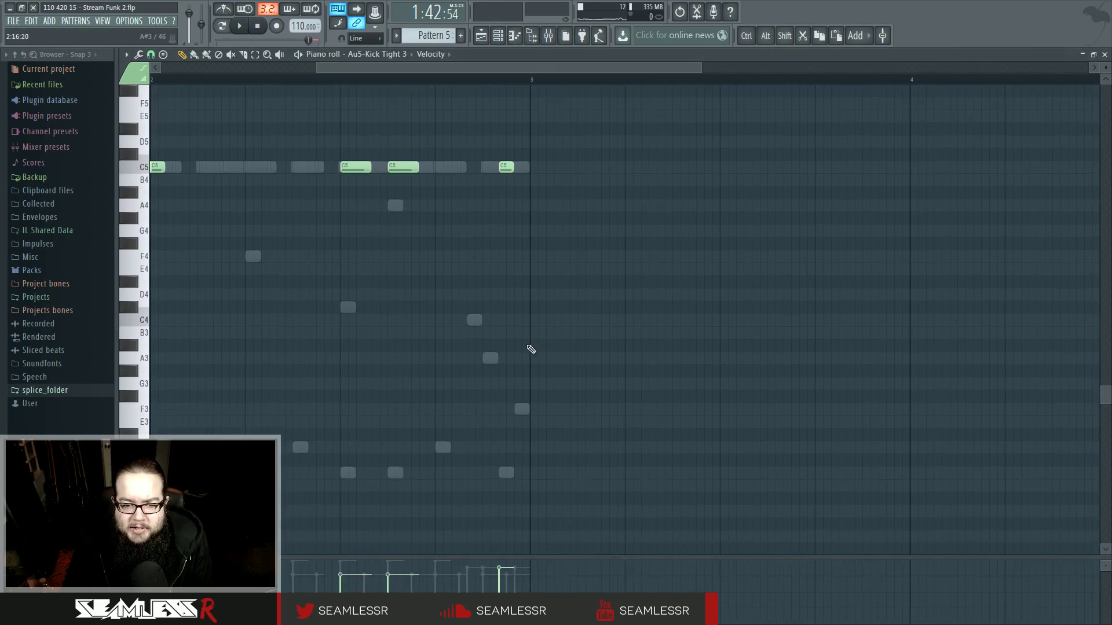
double_click(487, 358)
key("space")
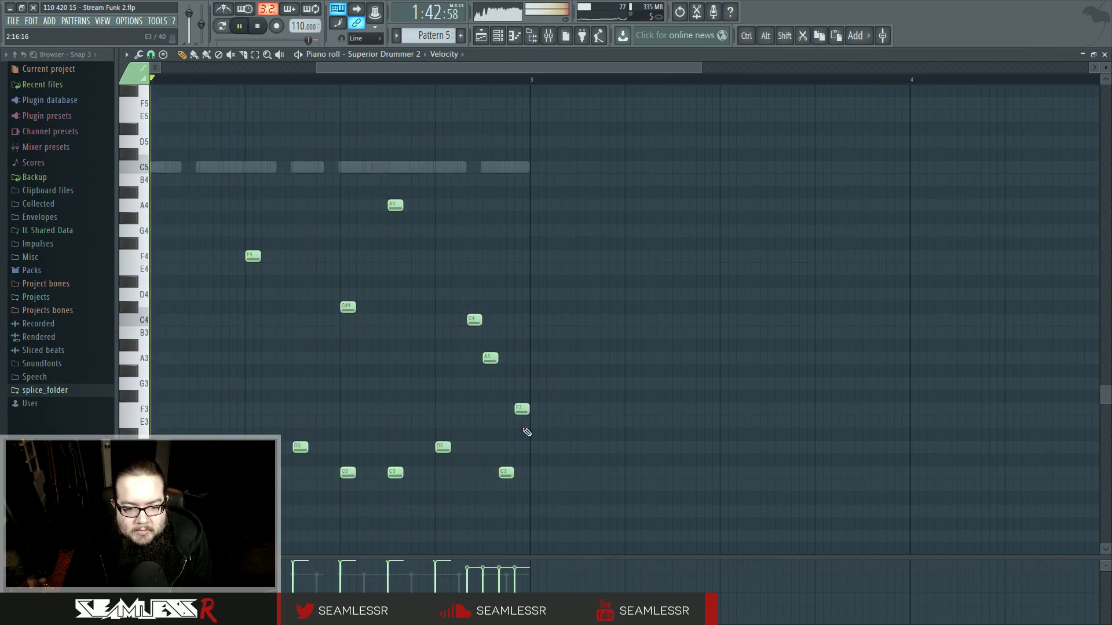
right_click(506, 472)
key("space")
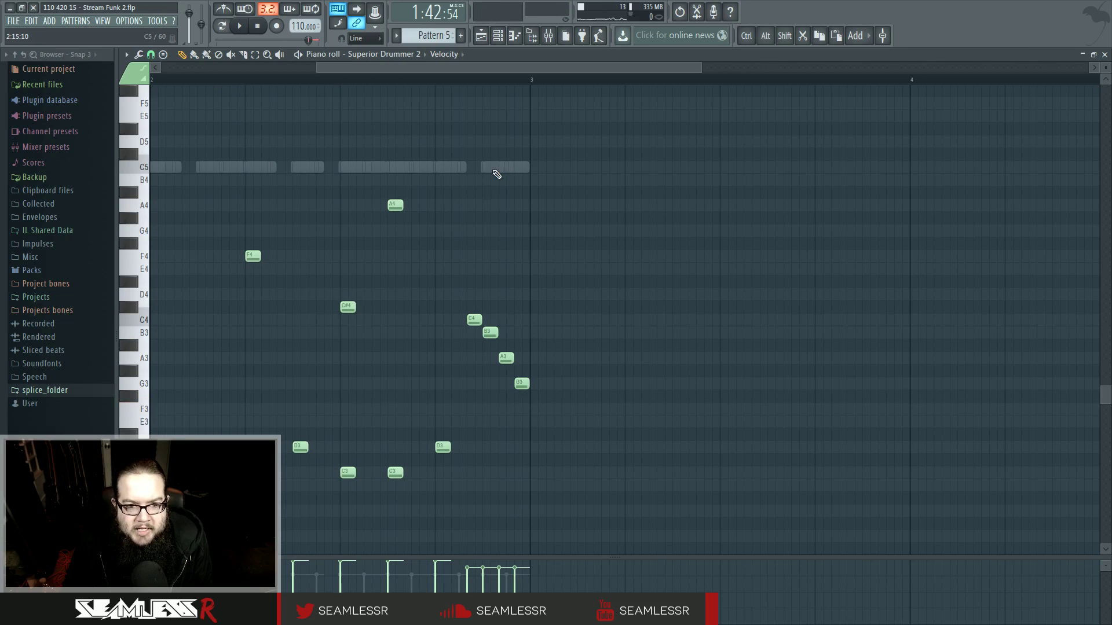
Delete the Au5-Kick Tight 3 note two thirds through beat 4 of bar 2 and play the revised fill
left_click(497, 36)
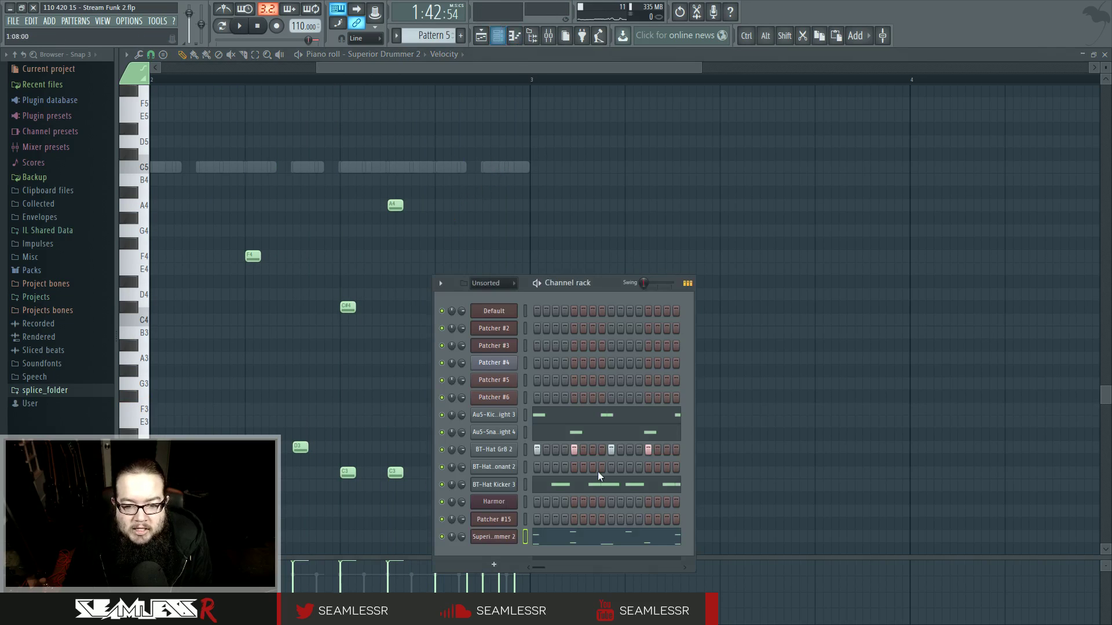
left_click(660, 423)
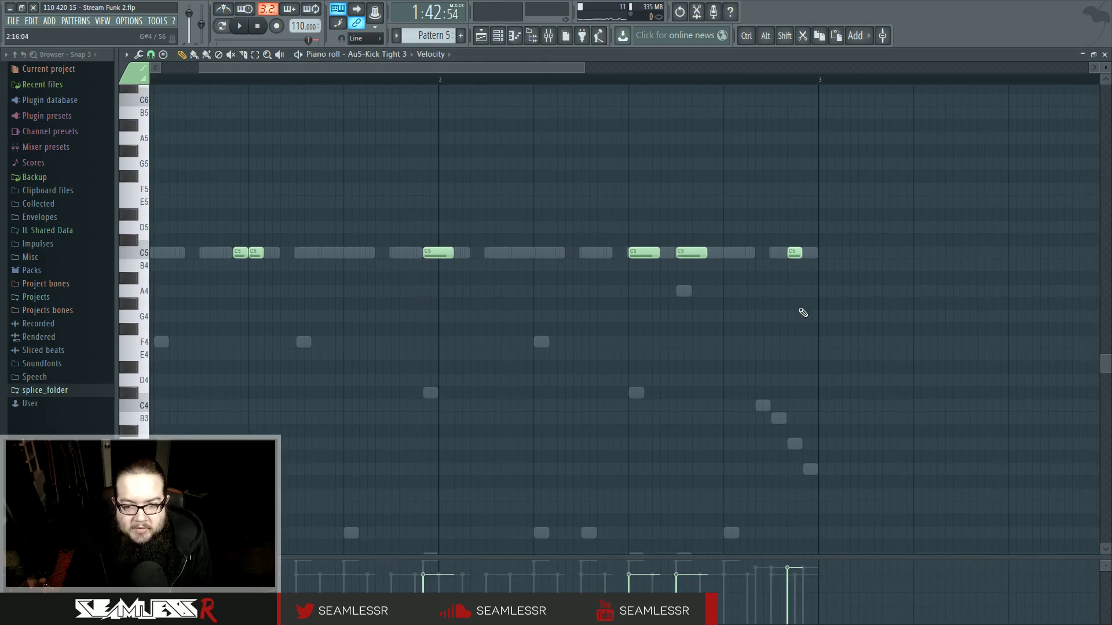
left_click_drag(711, 230, 720, 359)
right_click(722, 276)
left_click(692, 429)
key("space")
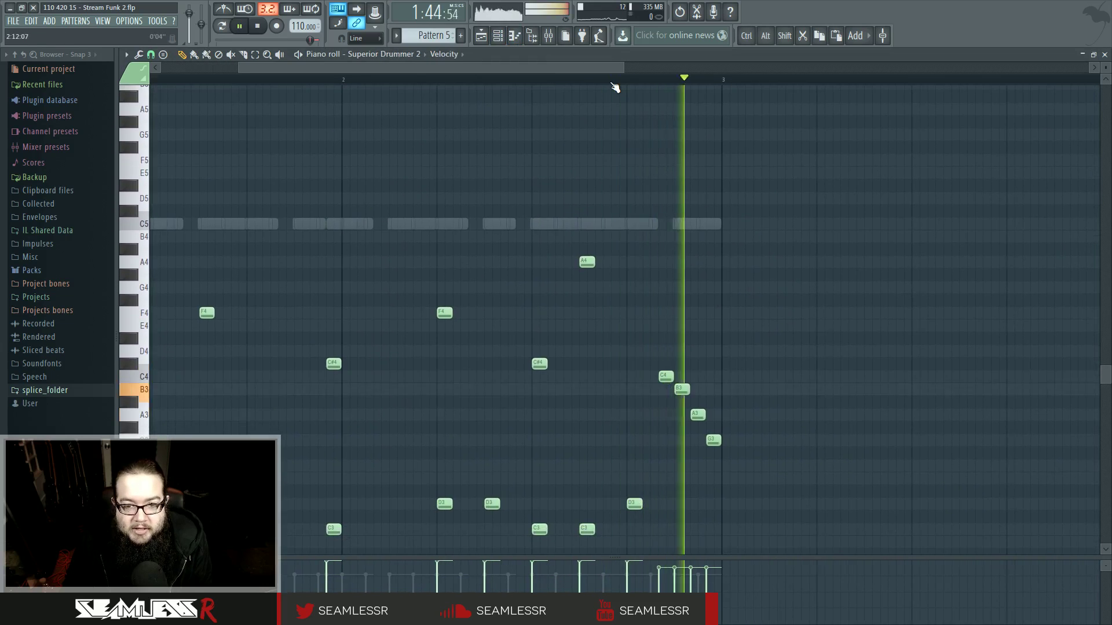
Reshape mixer Insert 13's Fruity parametric EQ 2, shifting the midrange dip lower and raising the upper bands, while playing the fill
left_click(556, 42)
left_click(514, 192)
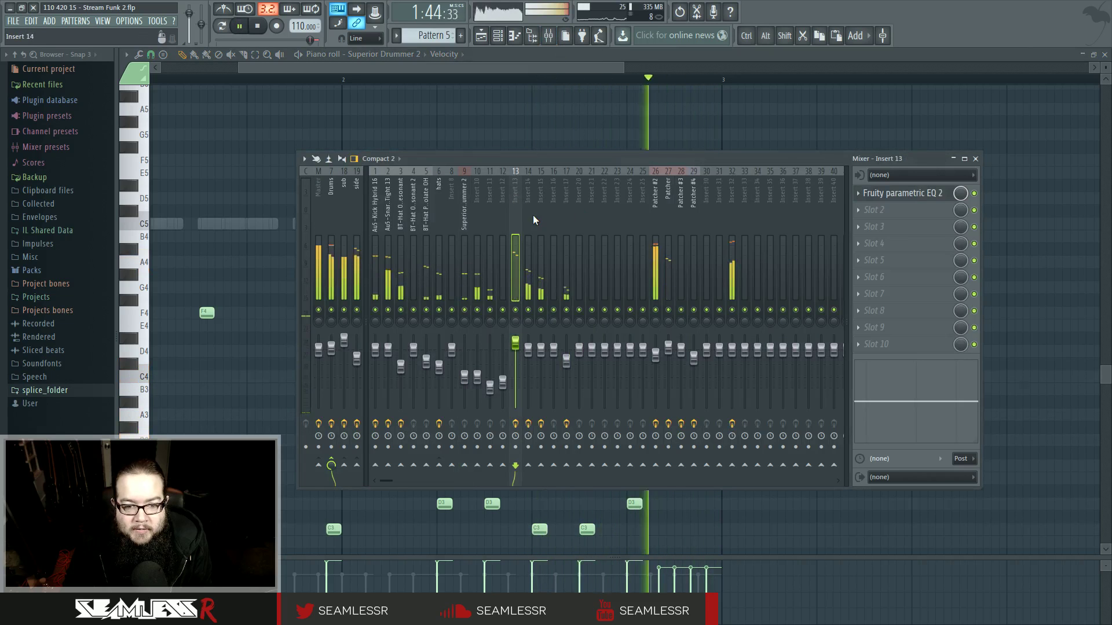
key("space")
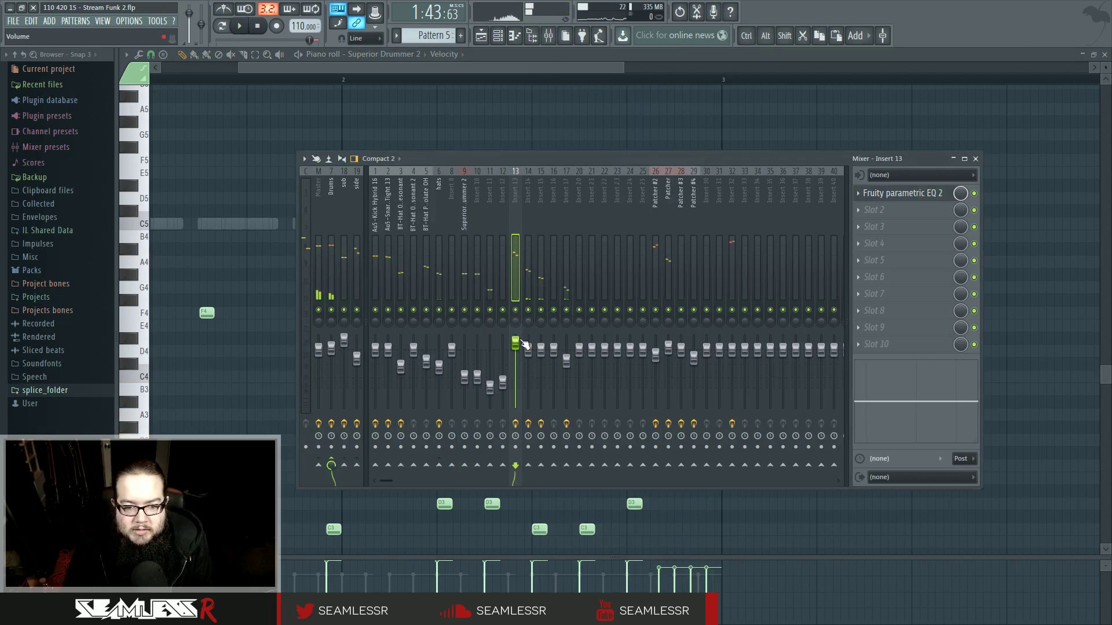
left_click(887, 200)
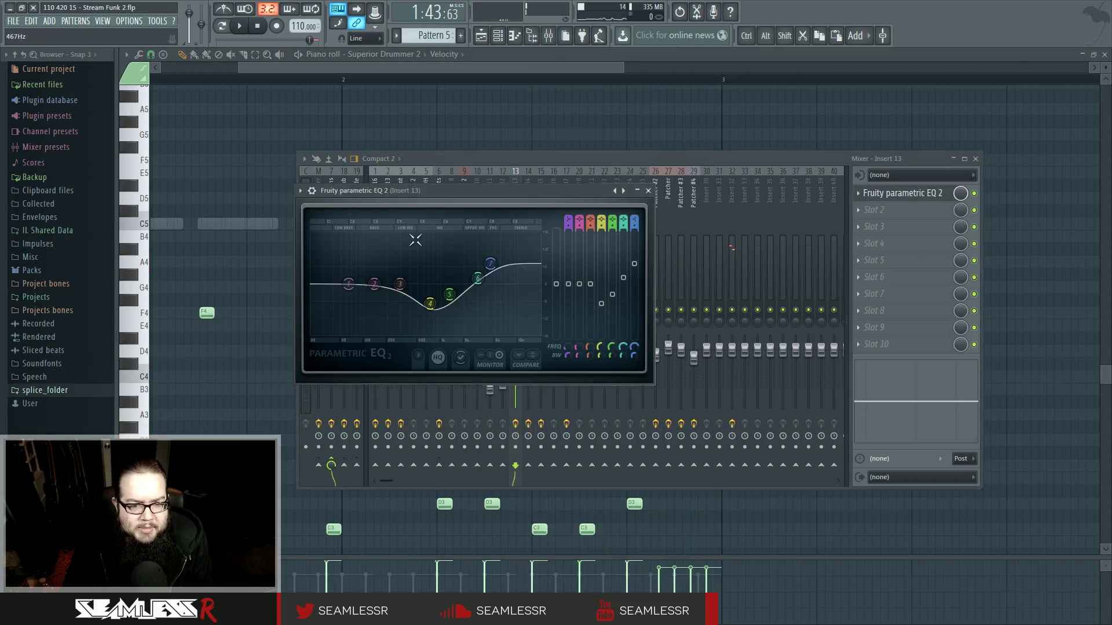
key("space")
left_click_drag(430, 303, 424, 302)
left_click_drag(449, 294, 451, 283)
left_click_drag(477, 278, 492, 255)
key("space")
Open Superior Drummer 2 from the channel rack and bring up the preview list of replacement drums for Racktom 1
left_click(498, 36)
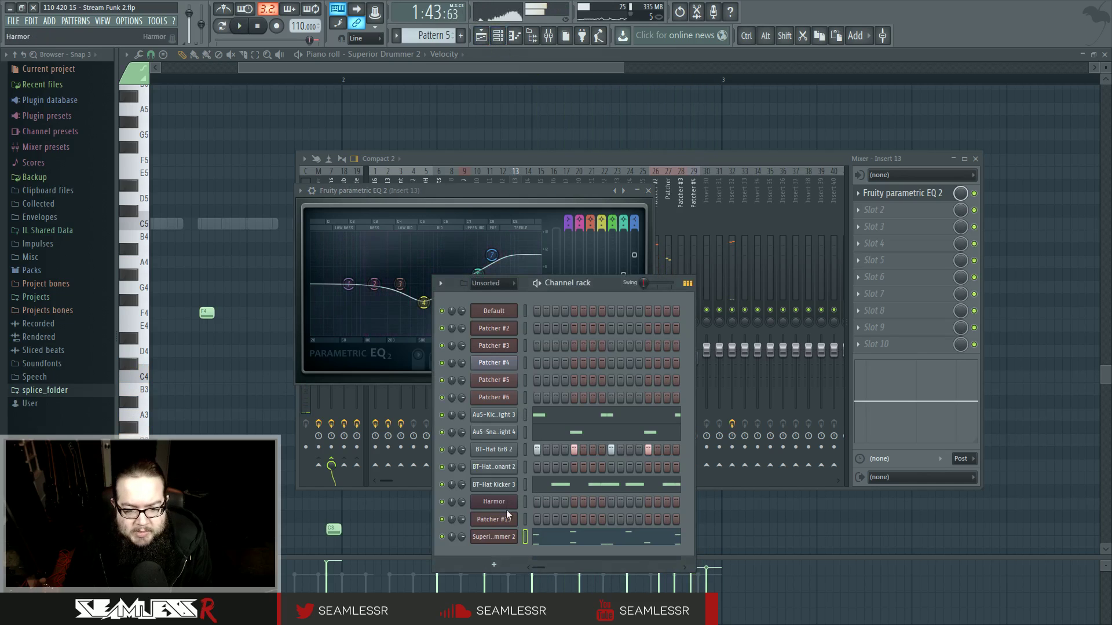
left_click(502, 537)
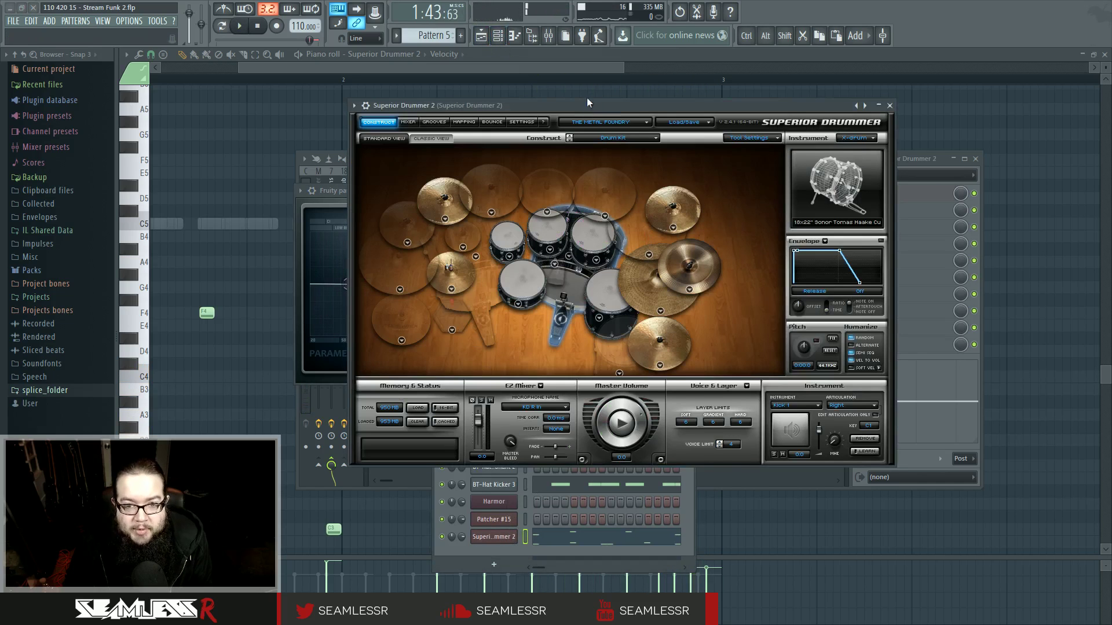
left_click_drag(586, 105, 584, 117)
left_click(507, 254)
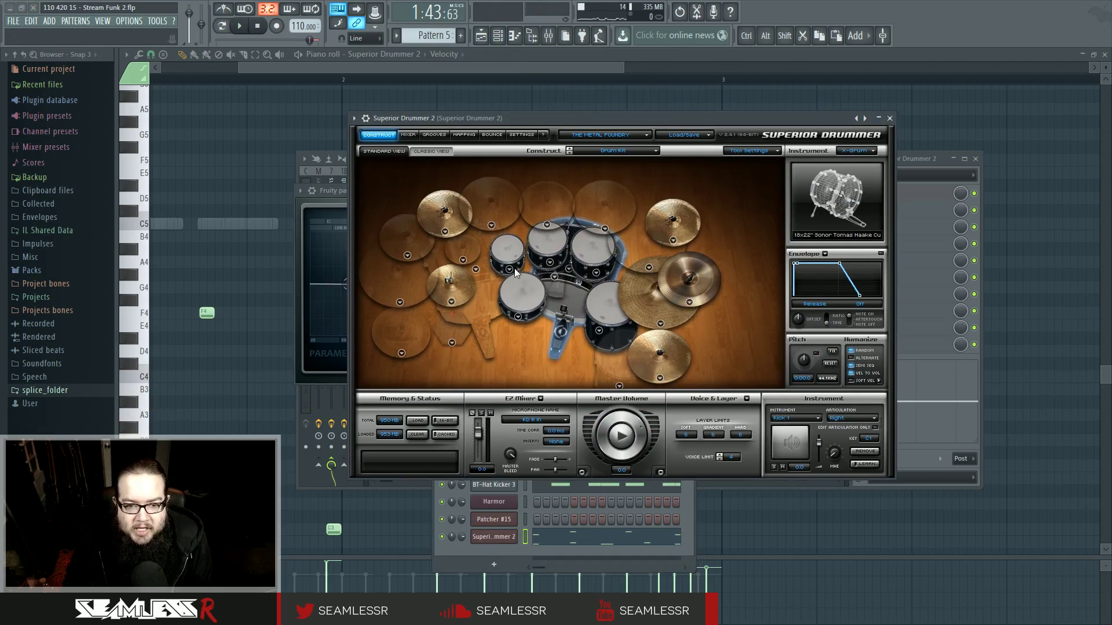
left_click(509, 268)
left_click(525, 302)
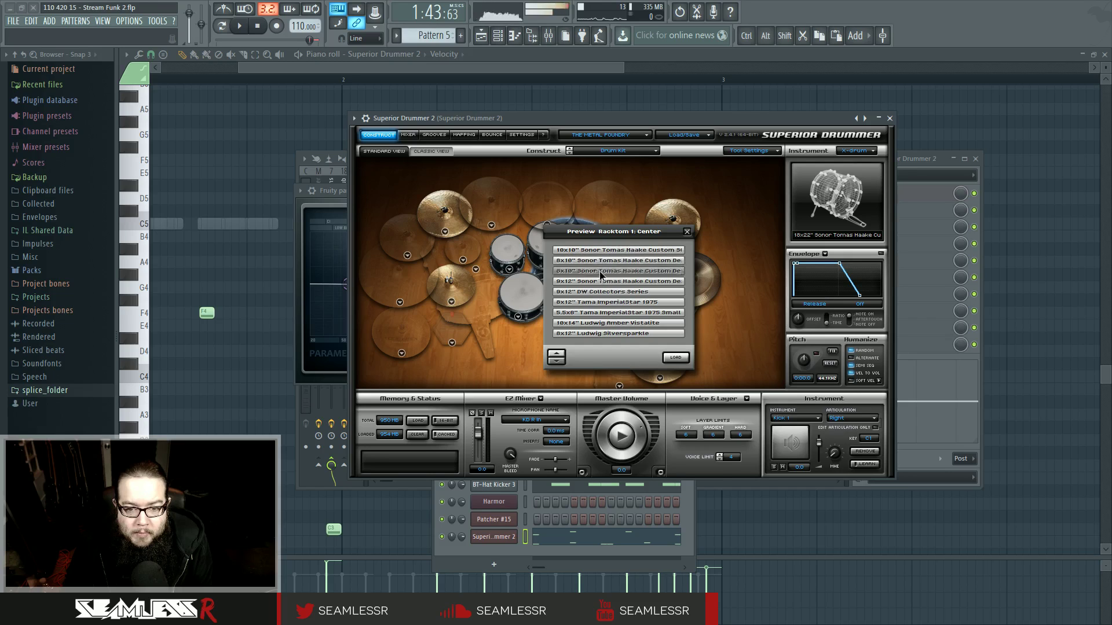
Audition several drums for Racktom 1, including the Sonor Tomas Haake models, and load the Ludwig Silversparkle
left_click(596, 292)
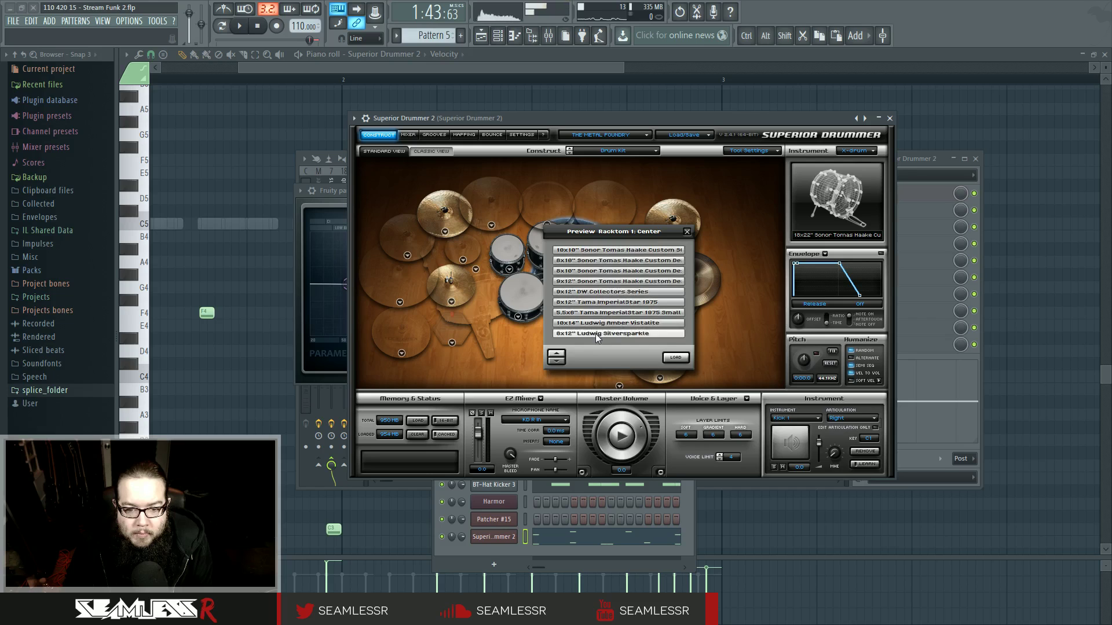
left_click(591, 271)
left_click(590, 261)
left_click(590, 261)
left_click(592, 332)
left_click(674, 358)
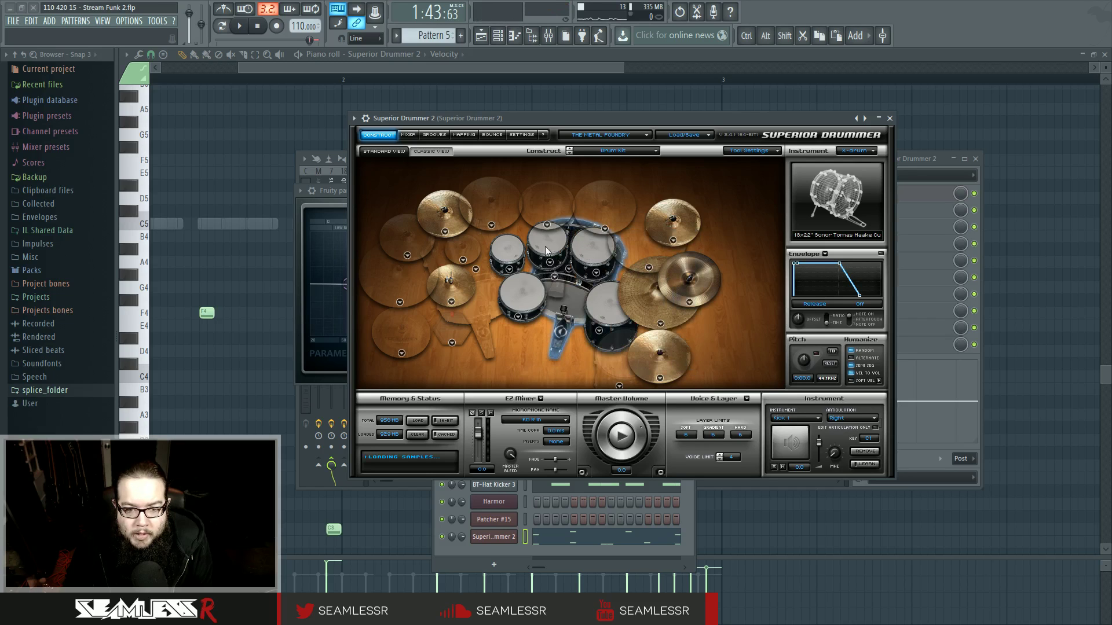
Audition replacement drums for Racktom 2 and load the 12-inch Sonor Tomas Haake Custom model
left_click(552, 262)
left_click(572, 290)
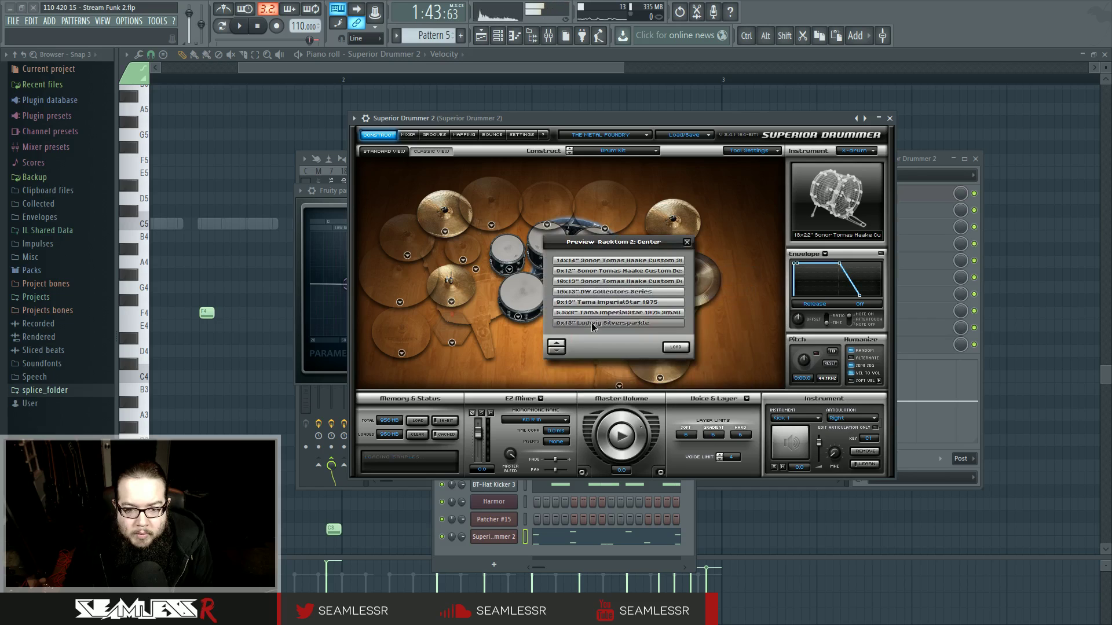
left_click(602, 301)
left_click(603, 293)
left_click(605, 282)
left_click(607, 271)
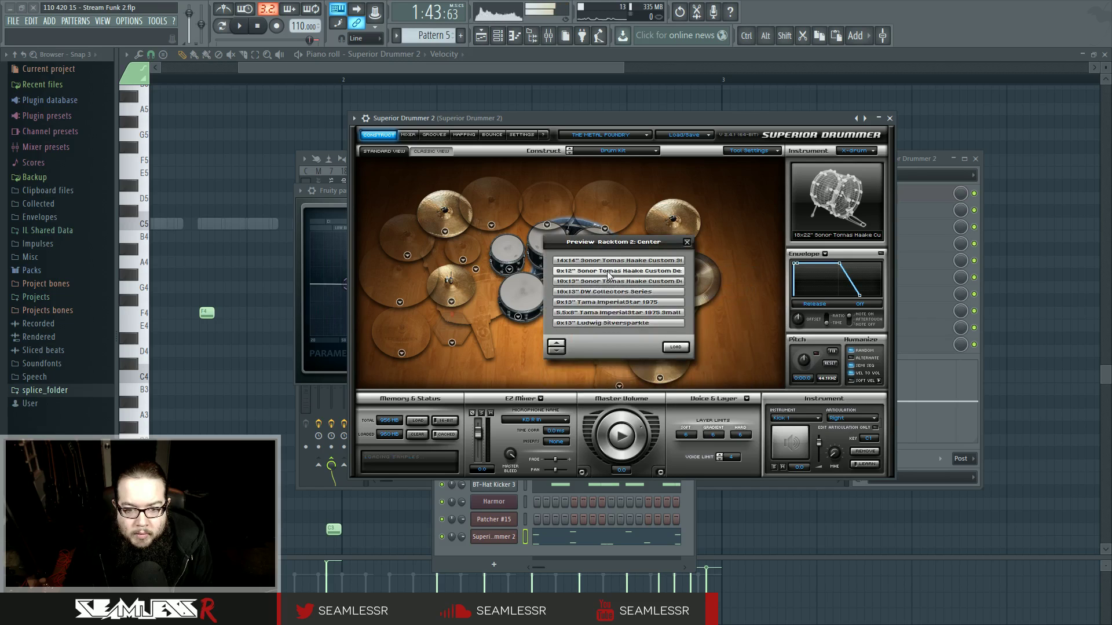
left_click(608, 272)
left_click(675, 347)
Audition the Sonor Tomas Haake, DW, Tama and Ludwig drums for Racktom 3, comparing the Sonor models with the Ludwig Silversparkle
left_click(597, 277)
left_click(631, 303)
left_click(610, 261)
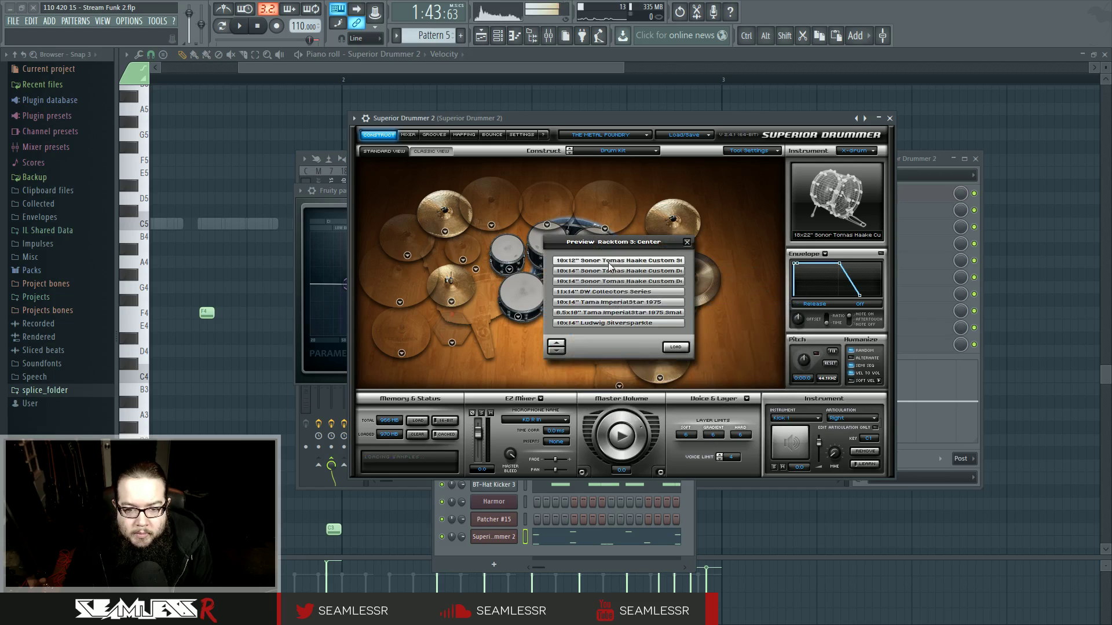
left_click(611, 271)
left_click(612, 281)
left_click(613, 291)
left_click(614, 301)
left_click(616, 315)
left_click(616, 323)
left_click(612, 262)
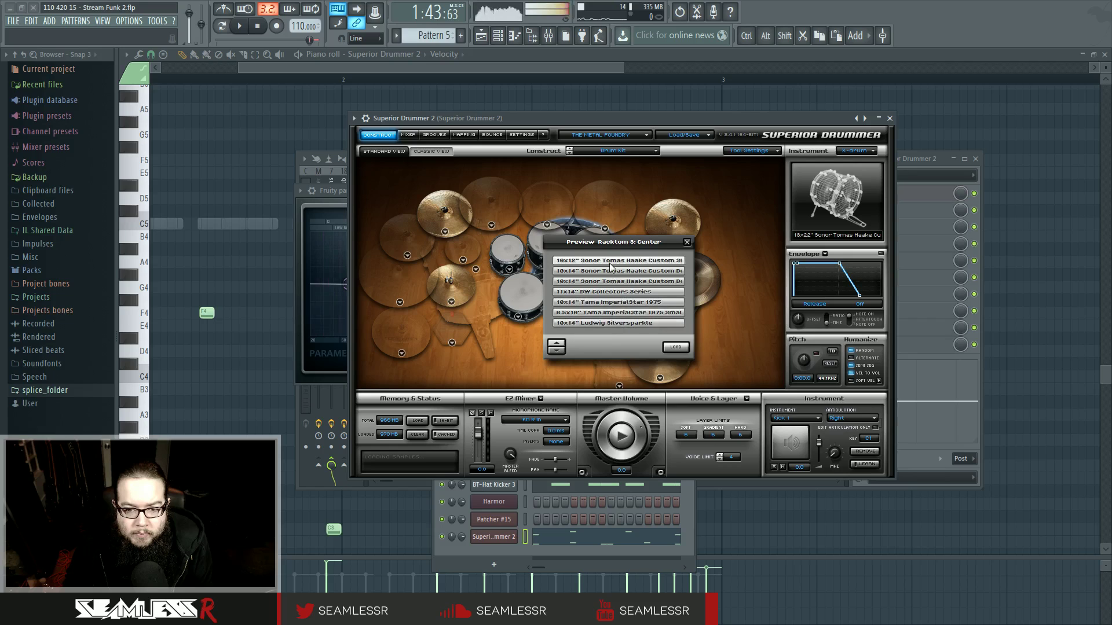
left_click(609, 273)
left_click(611, 323)
left_click(617, 271)
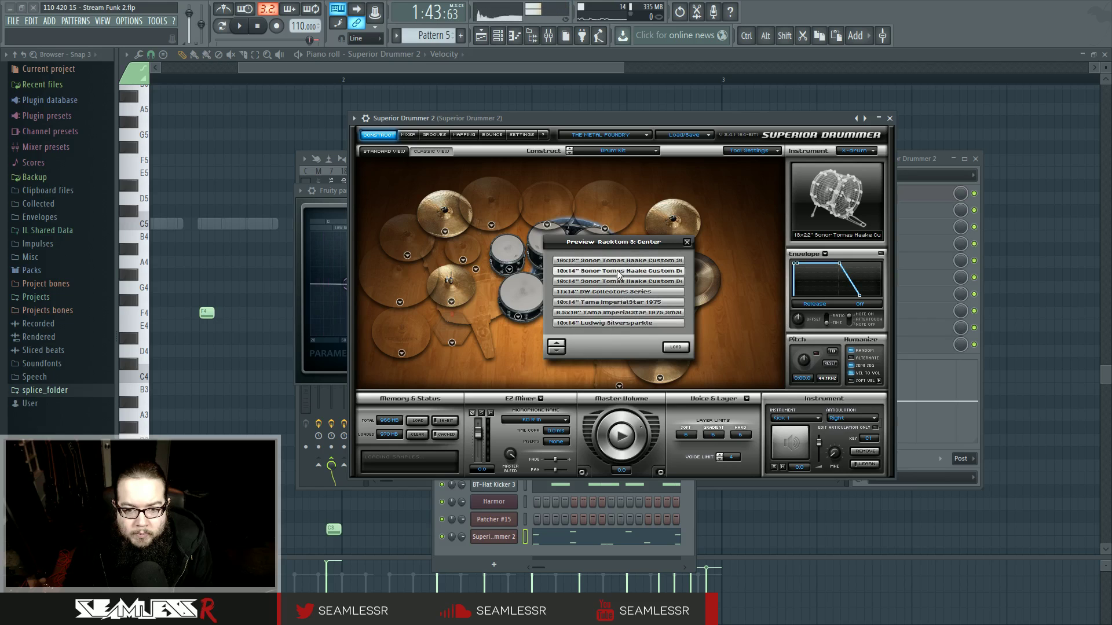
Audition the drum choices for Racktom 3 and load the second-listed 10x14" Sonor Tomas Haake Custom
left_click(608, 324)
left_click(615, 281)
left_click(617, 271)
left_click(675, 348)
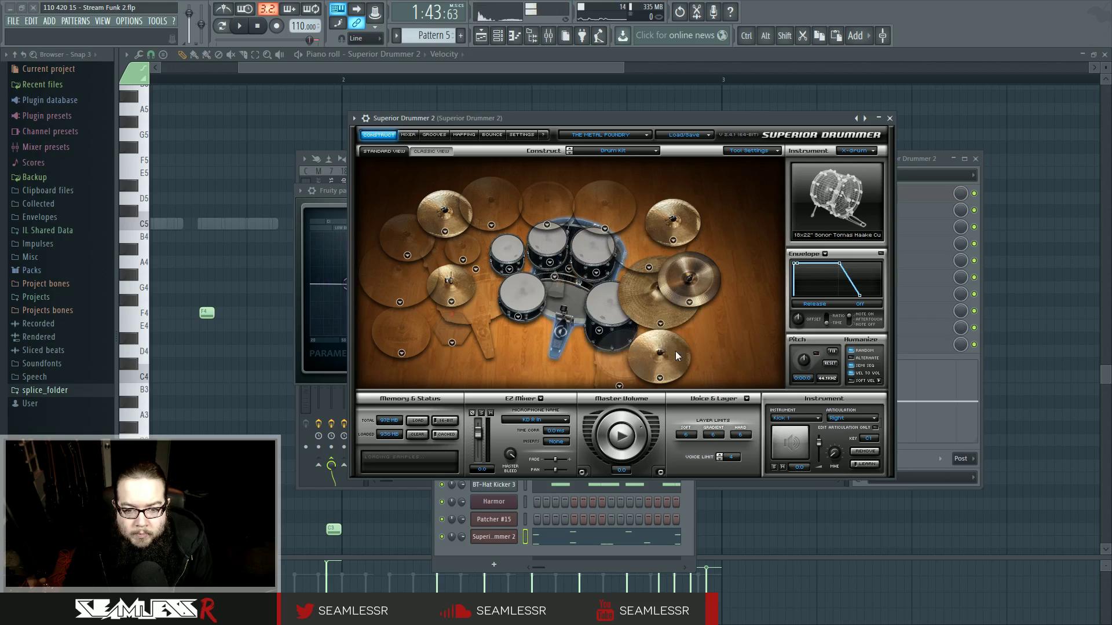
Audition every drum choice for Floortom 1 and load the second-listed Sonor Tomas Haake Custom
right_click(596, 330)
left_click(622, 349)
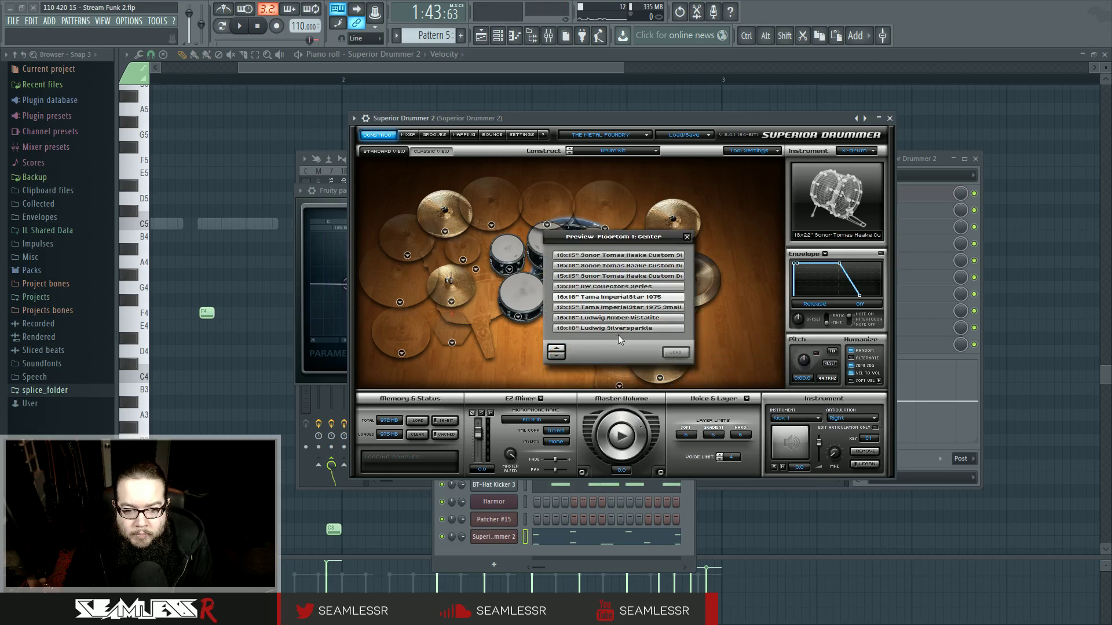
left_click(618, 330)
left_click(618, 319)
left_click(620, 308)
left_click(621, 297)
left_click(620, 287)
left_click(620, 277)
left_click(619, 266)
left_click(619, 256)
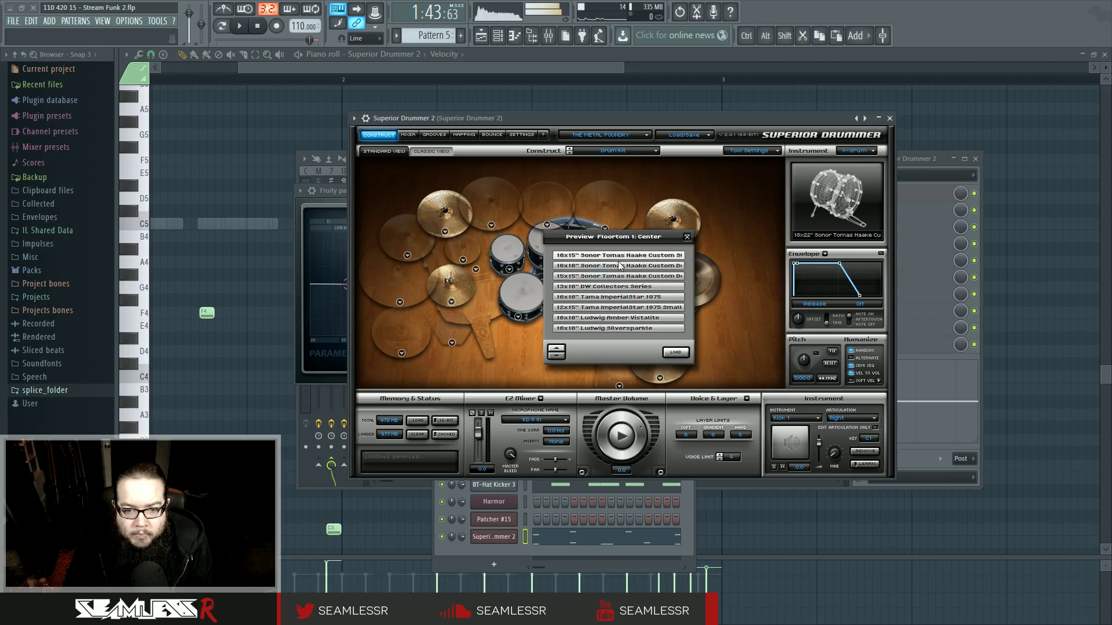
left_click(617, 265)
left_click(675, 352)
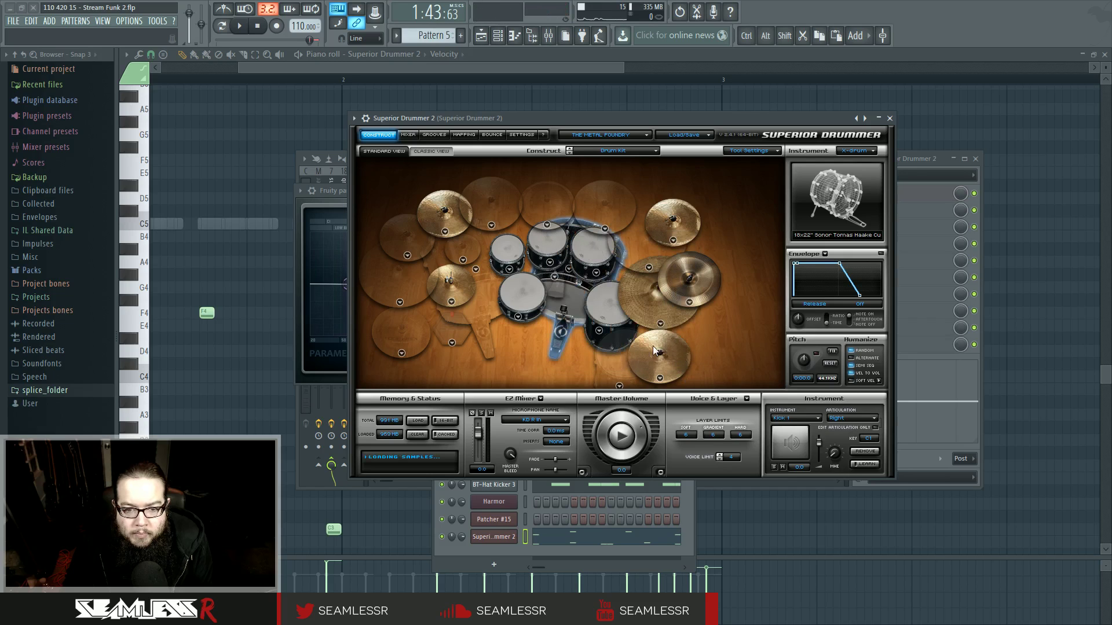
Loop the last beat of bar 2 and raise the velocity of its four descending tom notes to maximum
left_click(239, 26)
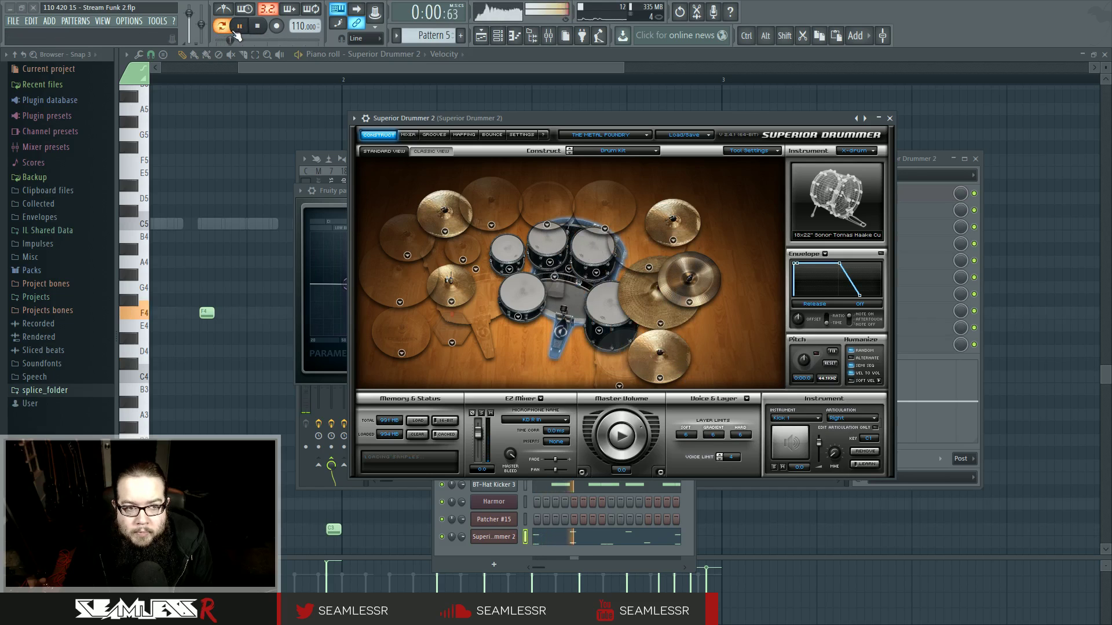
left_click(303, 110)
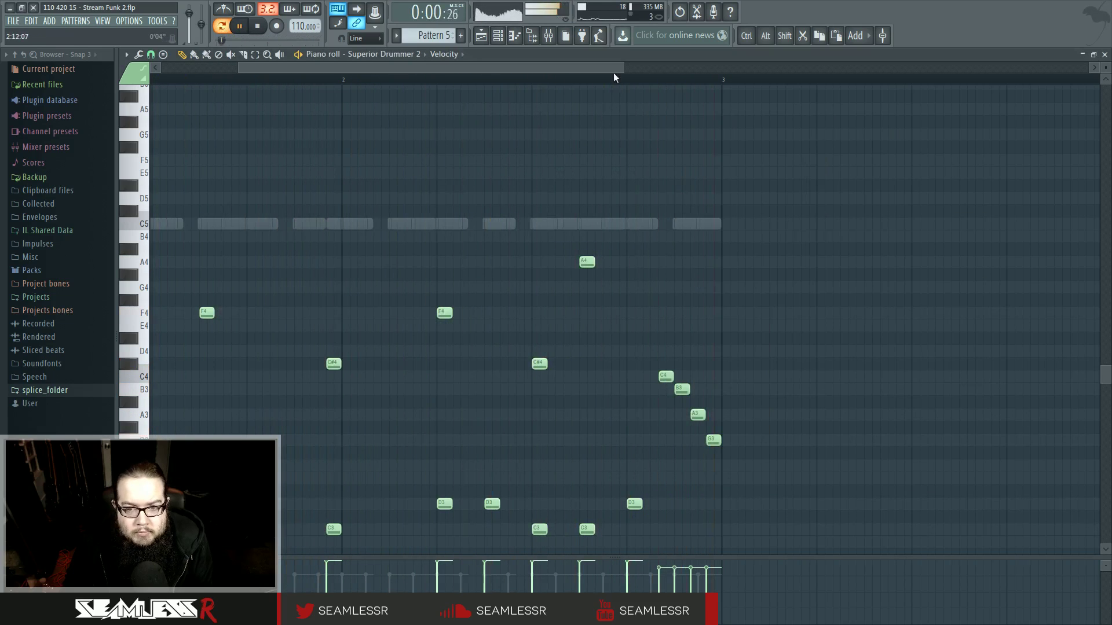
left_click_drag(627, 80, 704, 90)
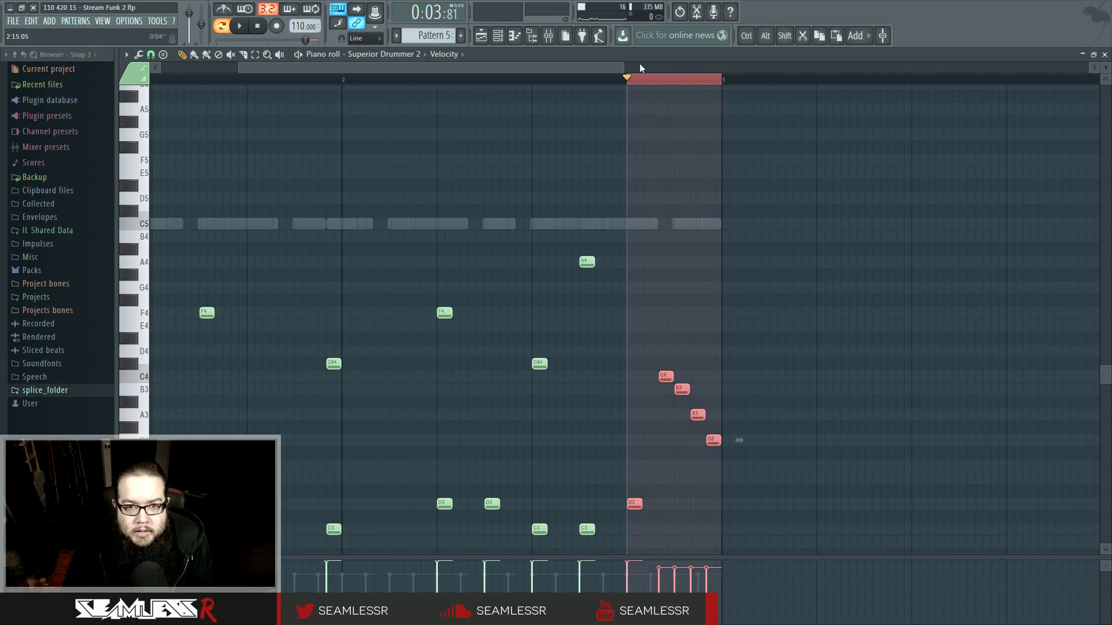
left_click_drag(662, 564, 704, 524)
left_click(723, 214, "ctrl")
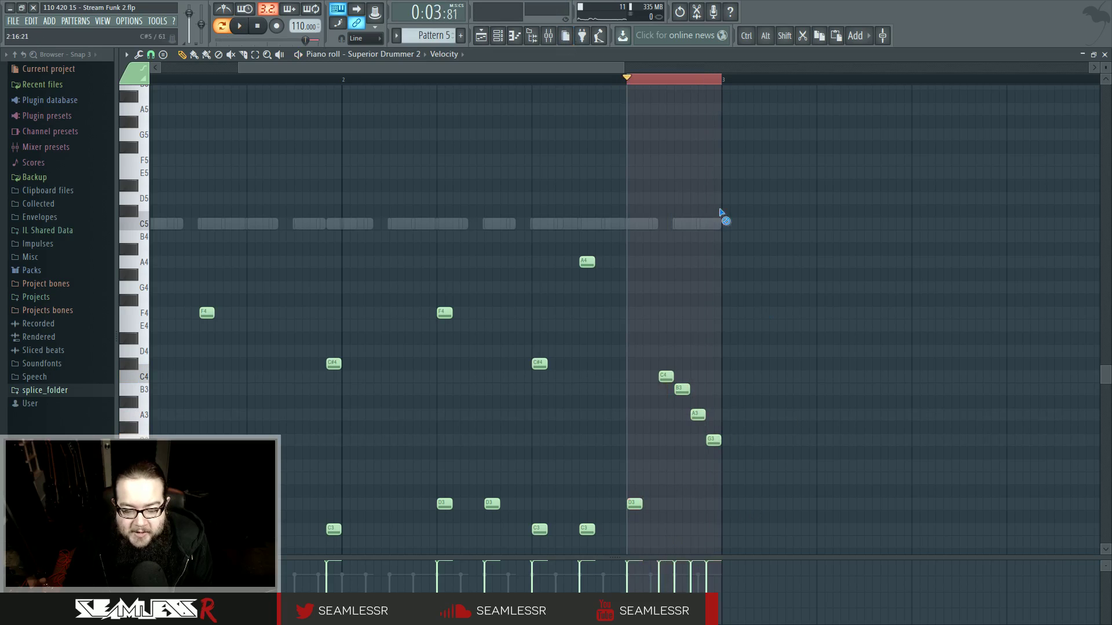
key("space")
key("space")
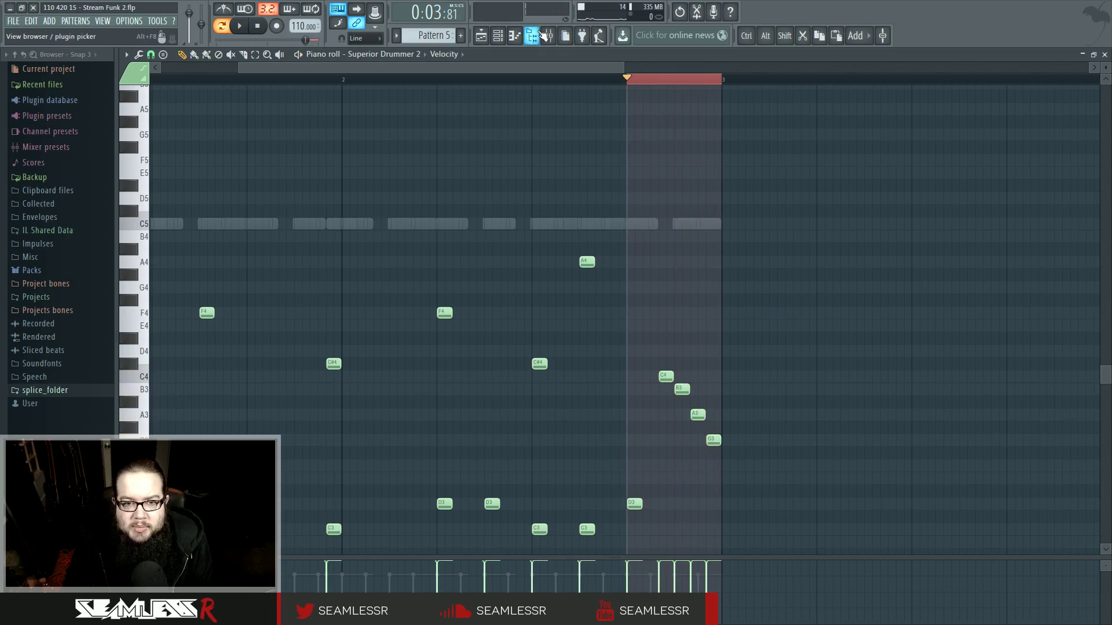
Play the looped tom fill and examine its levels in the mixer
key("F9")
key("space")
key("space")
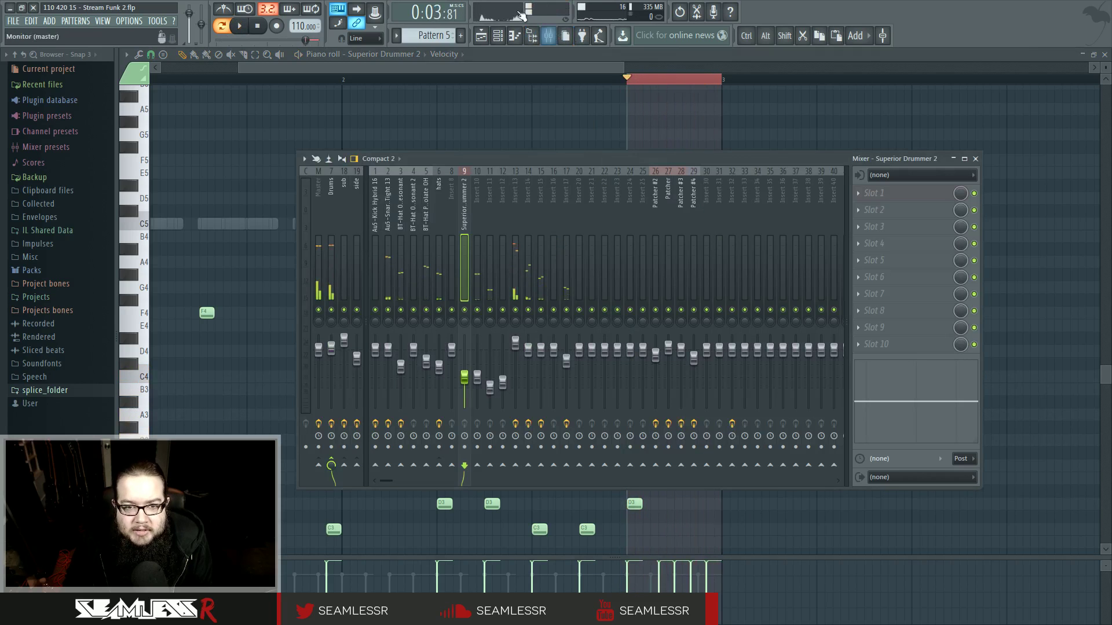
Shorten the envelope release of racktoms 2 and 3 and Floortom 1, using 22.0% for Racktom 3 and 13.7% for Floortom 1
key("F6")
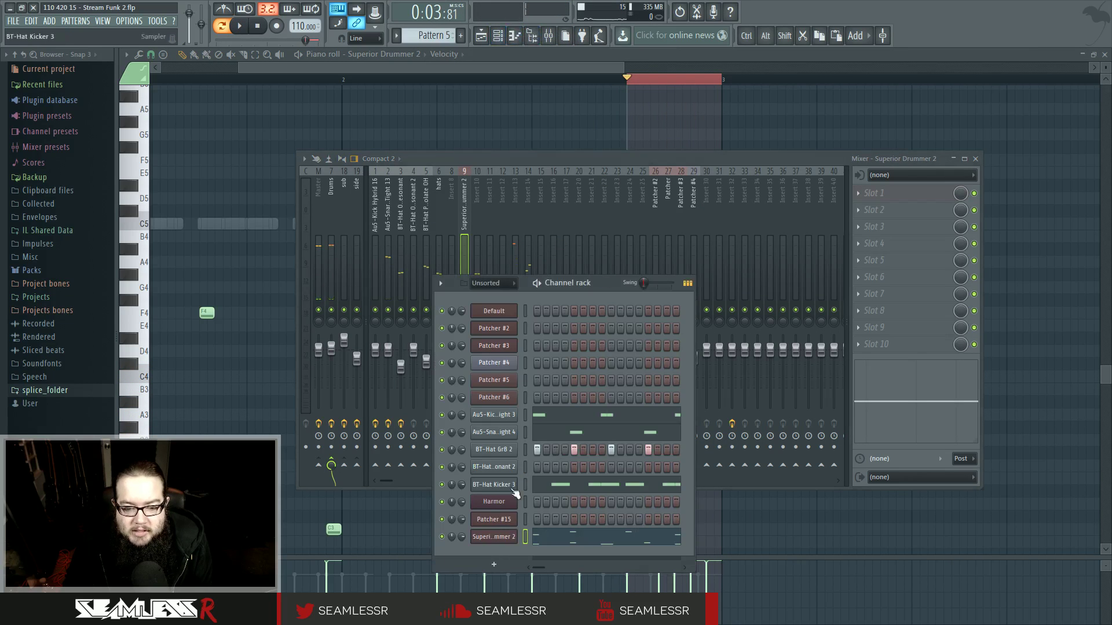
left_click(493, 538)
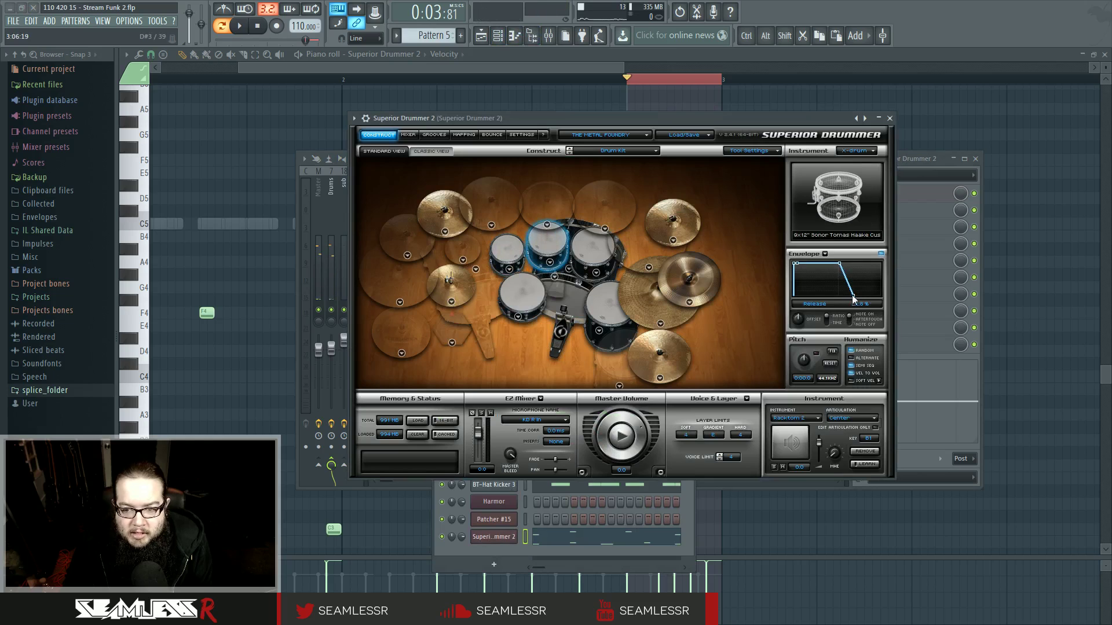
left_click(591, 258)
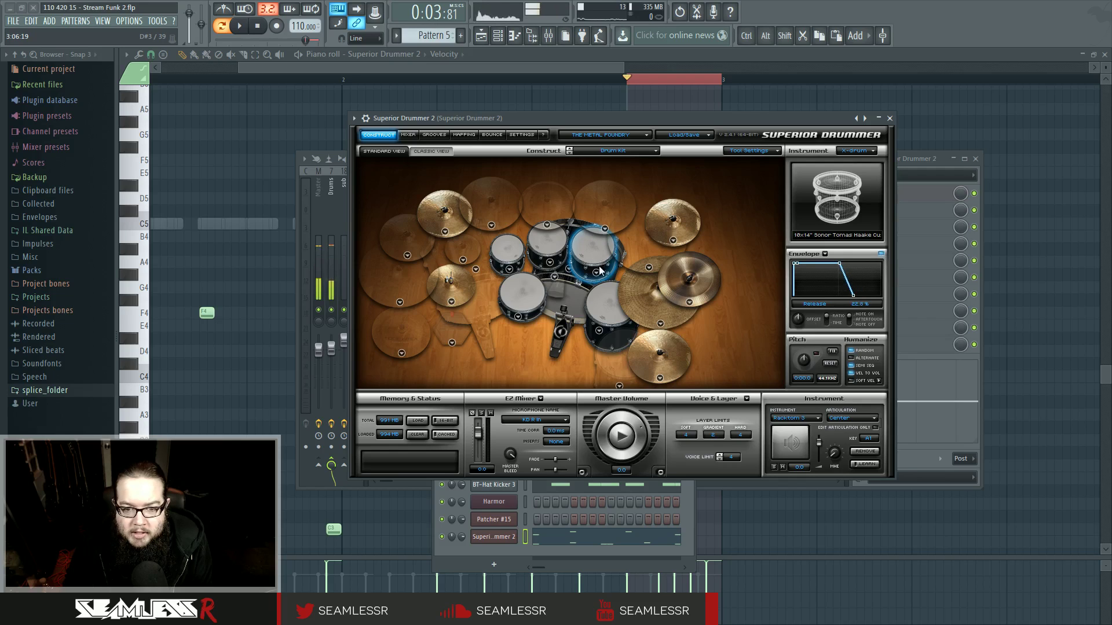
left_click(596, 322)
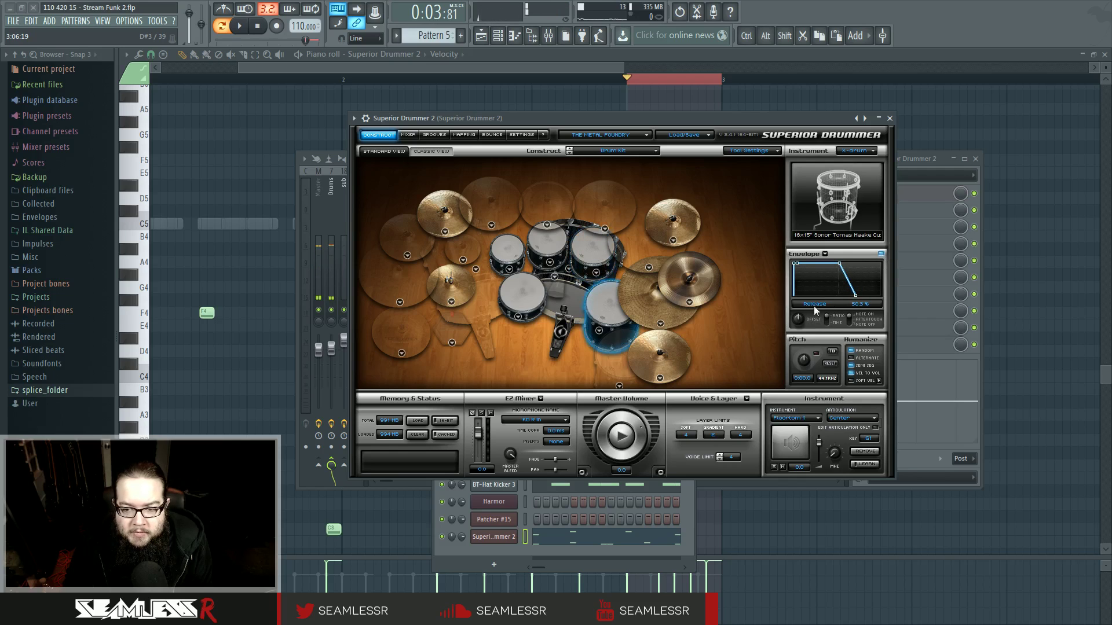
left_click(608, 302)
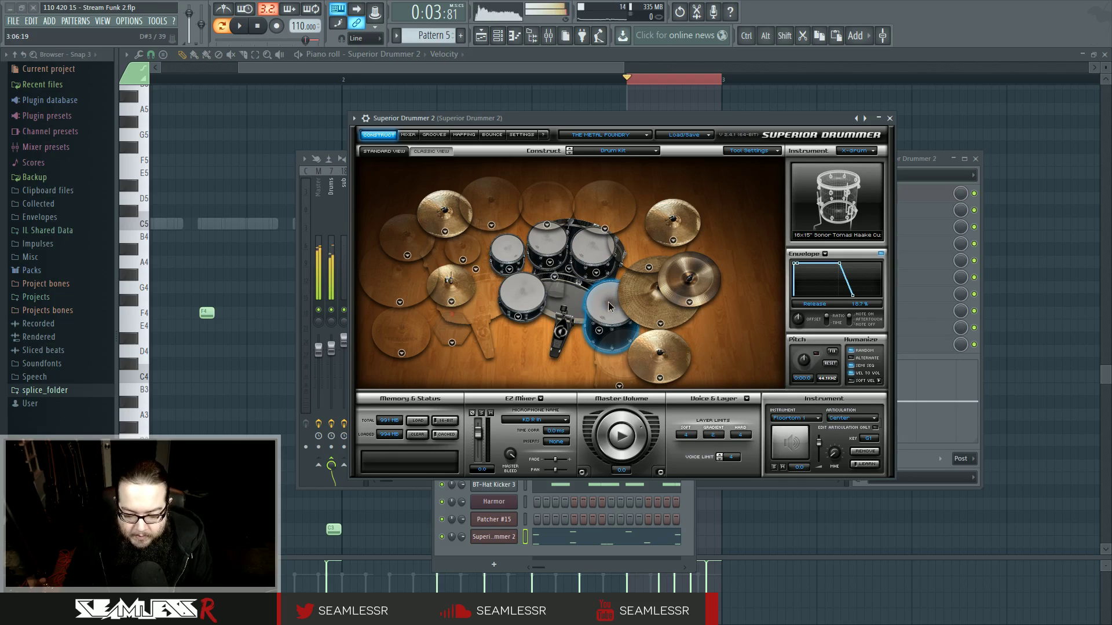
left_click(241, 27)
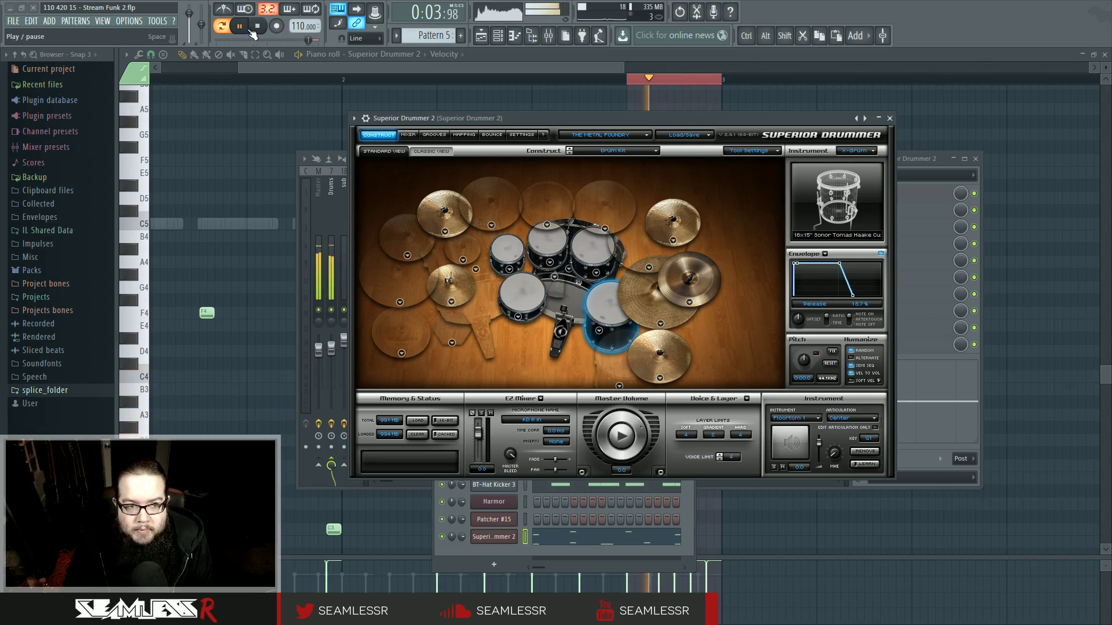
key("space")
left_click(889, 119)
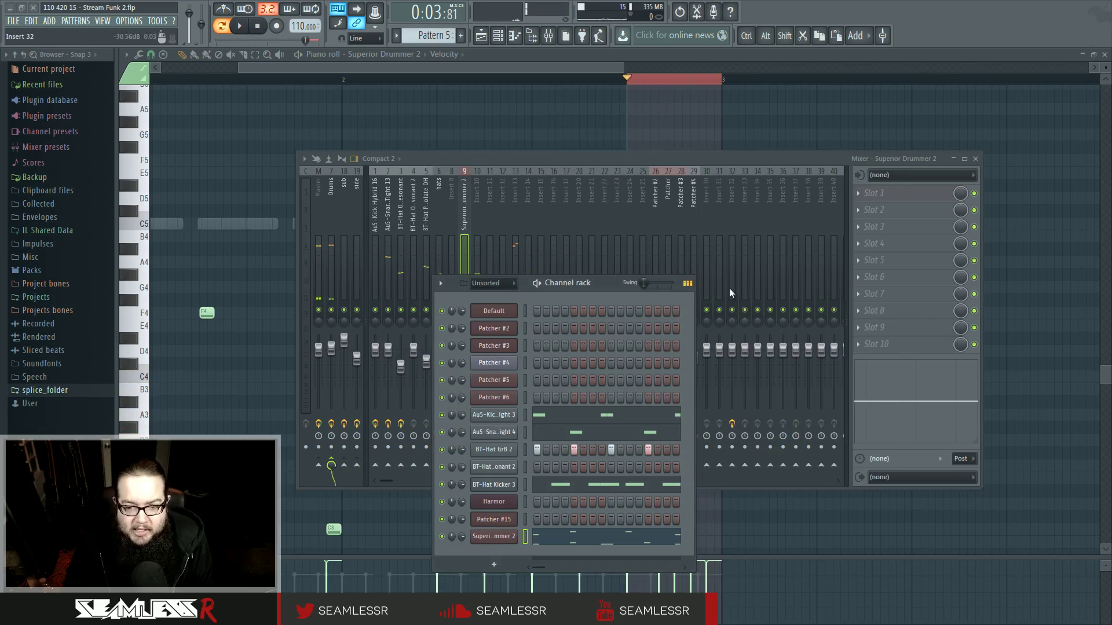
In Insert 13's Fruity parametric EQ 2, cut band 4 around 550 Hz, cut band 6 and boost band 7 during playback
left_click(577, 161)
key("space")
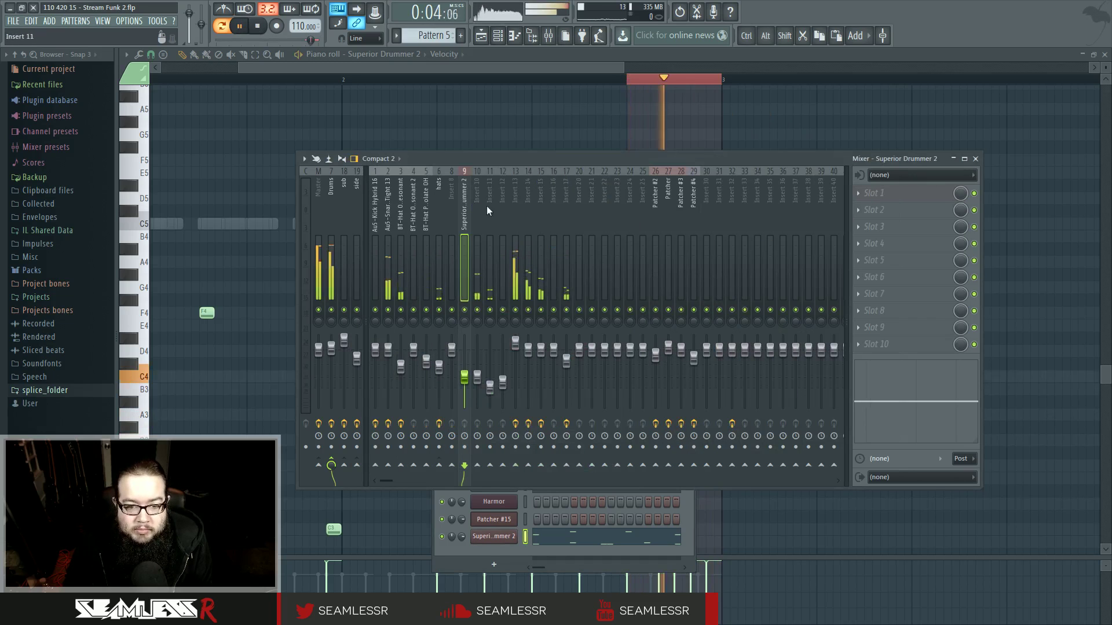
left_click(515, 204)
left_click(903, 193)
left_click_drag(492, 255, 481, 300)
left_click_drag(503, 268, 499, 261)
left_click_drag(481, 300, 422, 314)
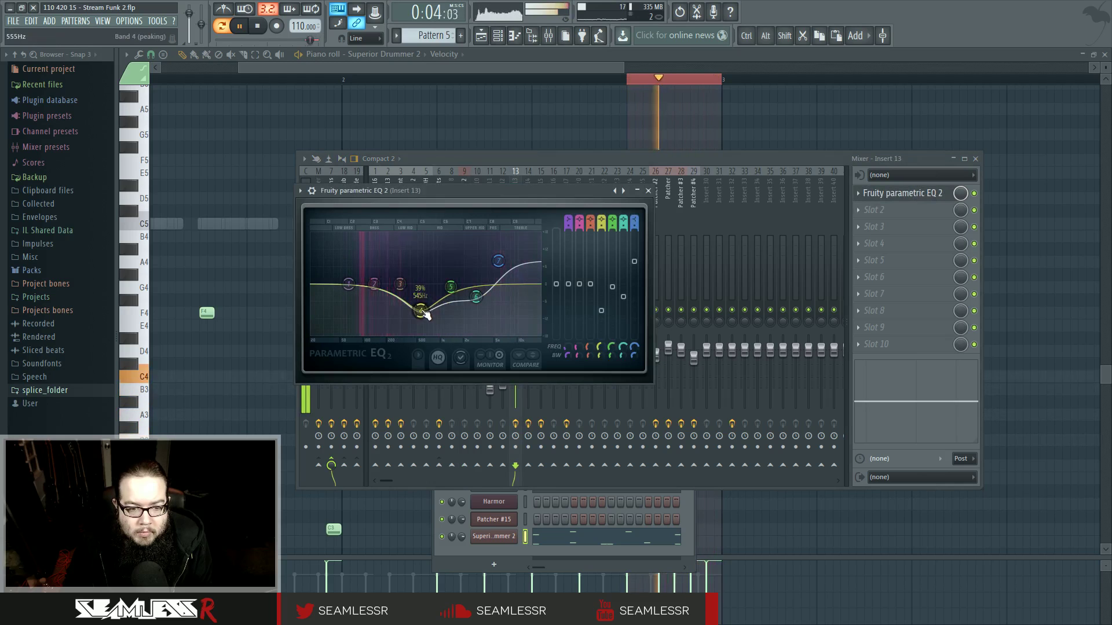
Increase the band 7 boost and move the shallower band 6 cut to about 3300 Hz, closing the equalizer
left_click_drag(498, 260, 502, 253)
left_click_drag(476, 298, 472, 292)
left_click_drag(505, 255, 503, 253)
left_click_drag(473, 294, 485, 294)
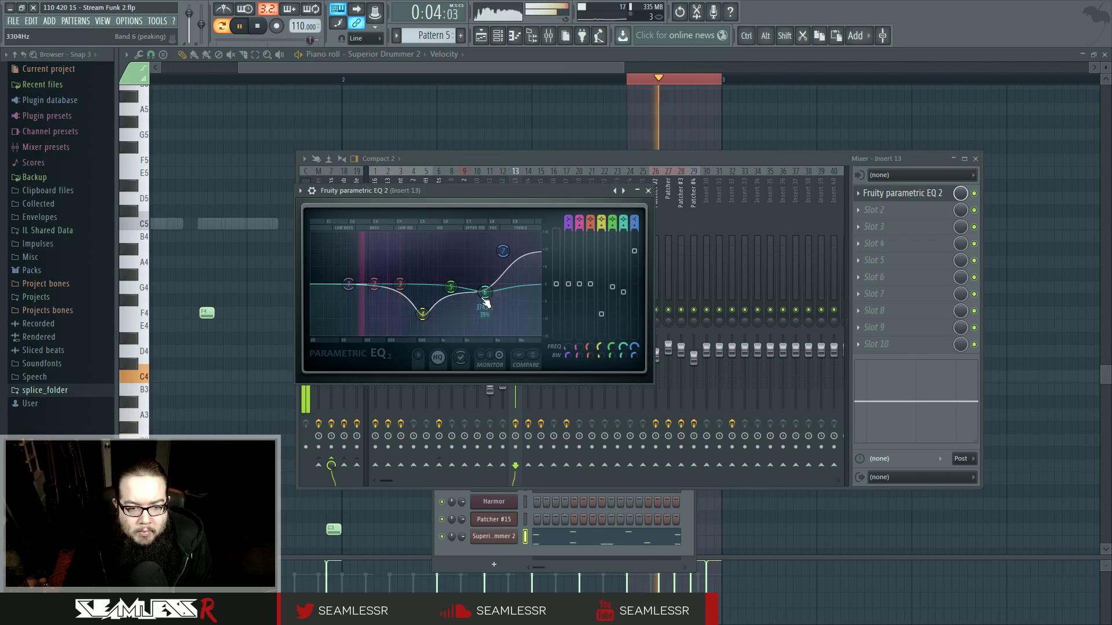
key("space")
left_click(655, 156)
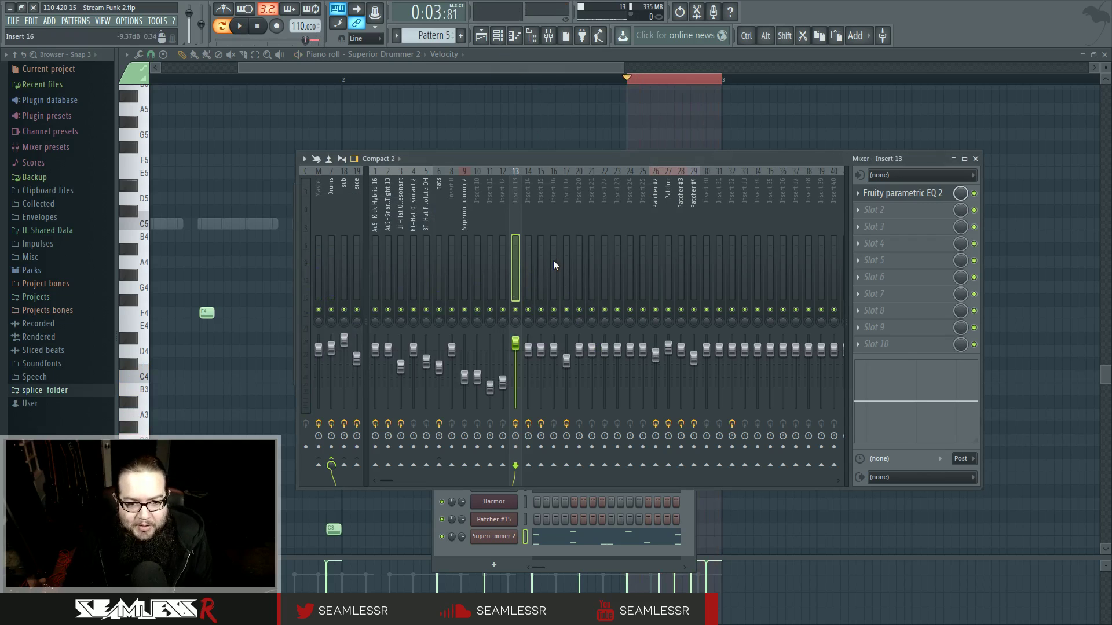
Play the arrangement from bar 48 and examine the transition from the tom fill into bar 49
left_click(485, 37)
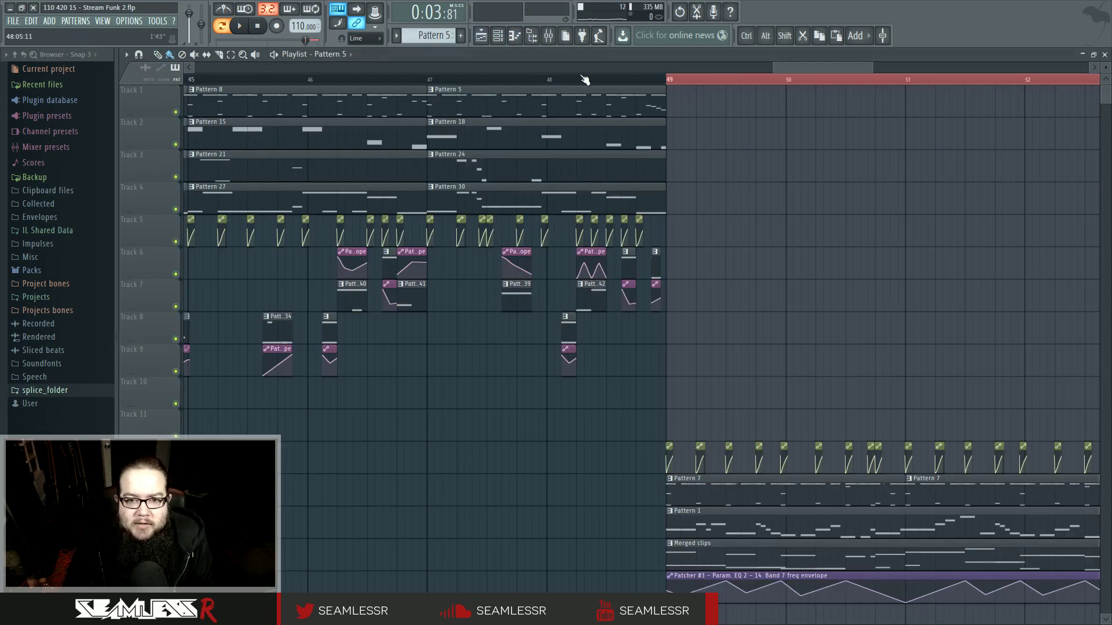
left_click(547, 79)
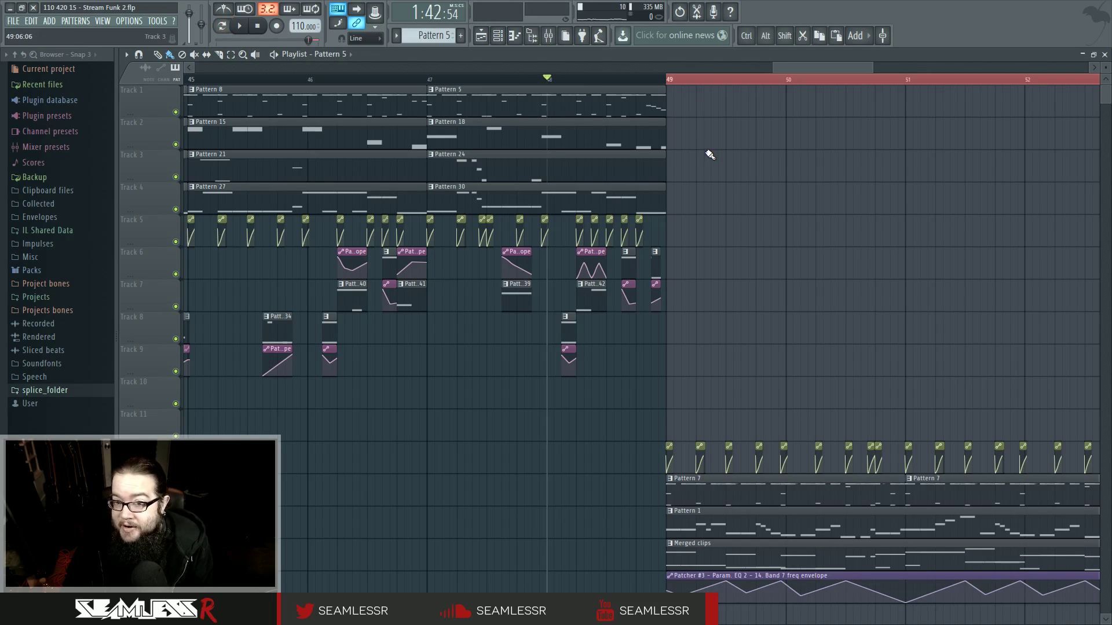
key("space")
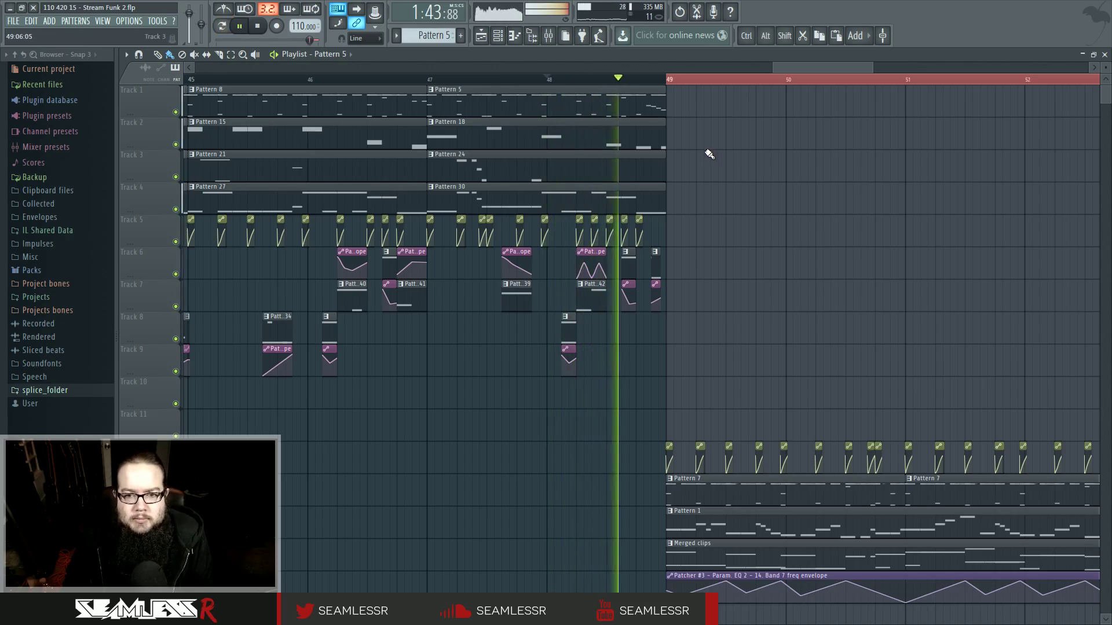
key("space")
key("space")
scroll(687, 236, "up", 2)
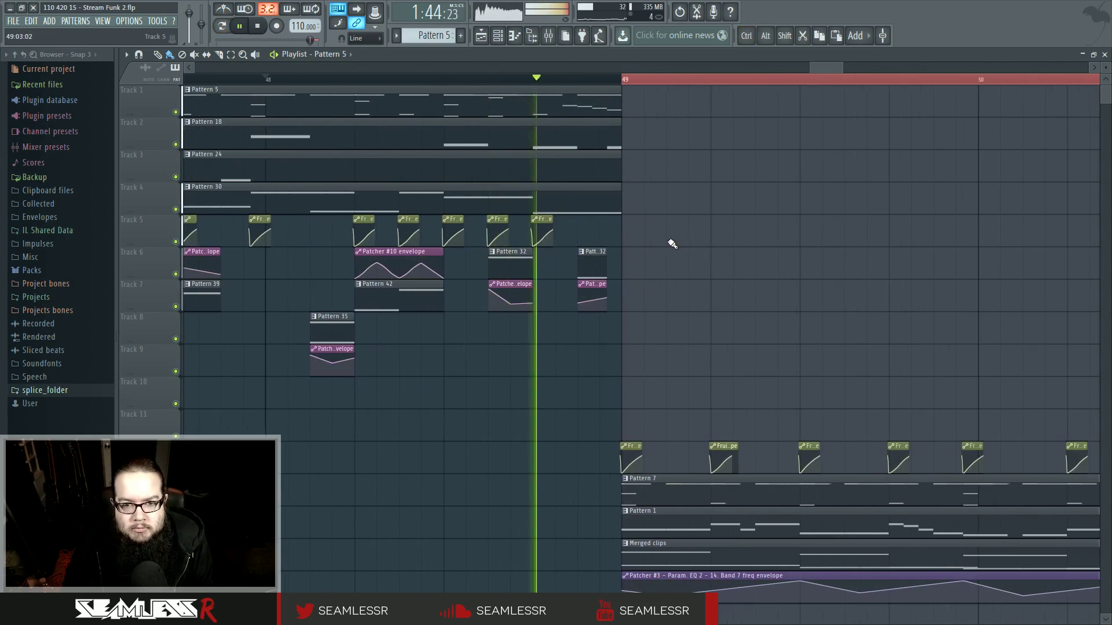
left_click(539, 79)
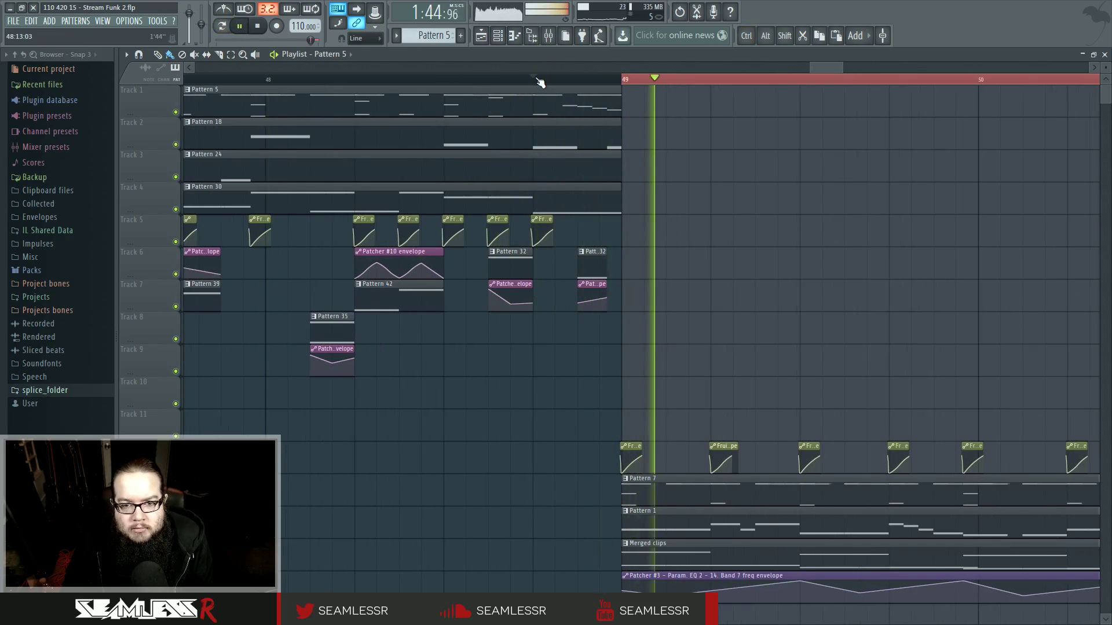
scroll(679, 271, "down", 3)
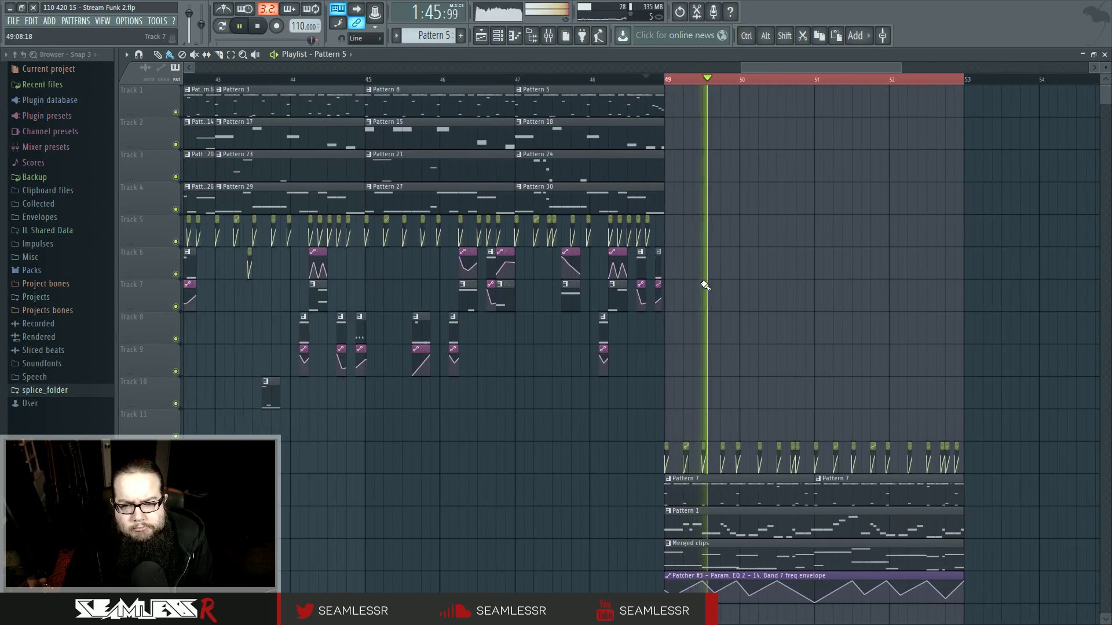
scroll(705, 286, "down", 3)
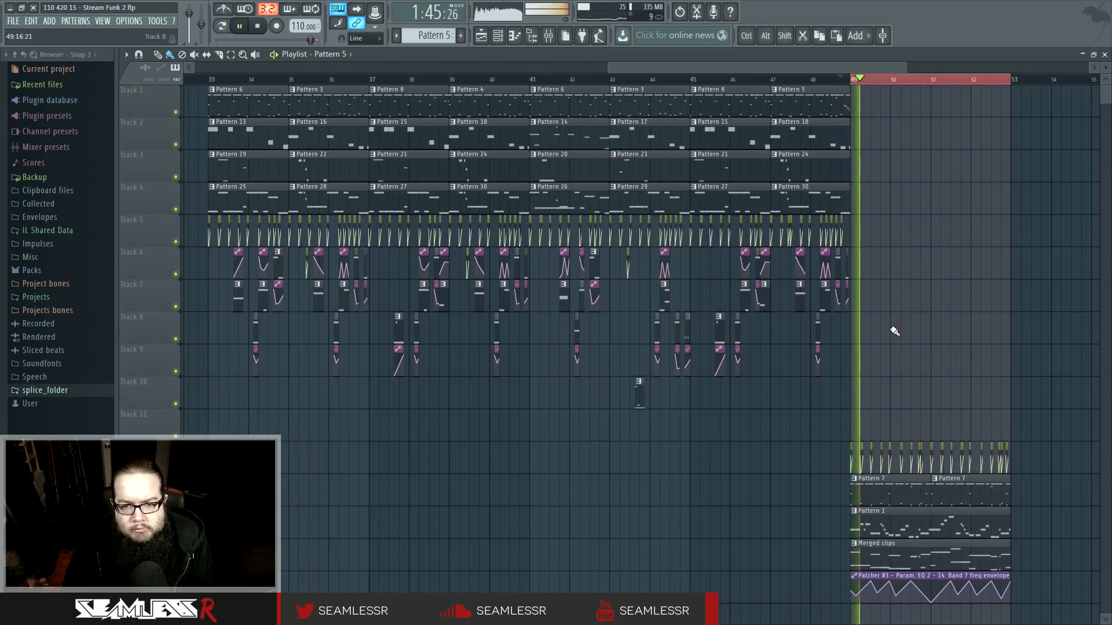
key("space")
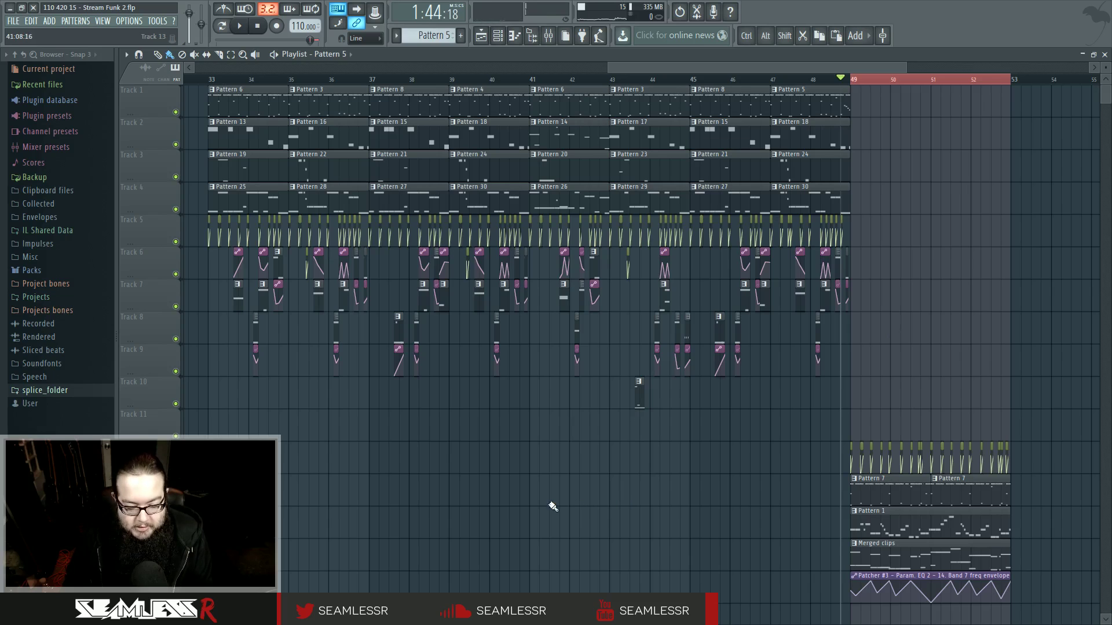
Create an empty Pattern 45 and open its piano roll for Superior Drummer 2
scroll(553, 506, "down", 3)
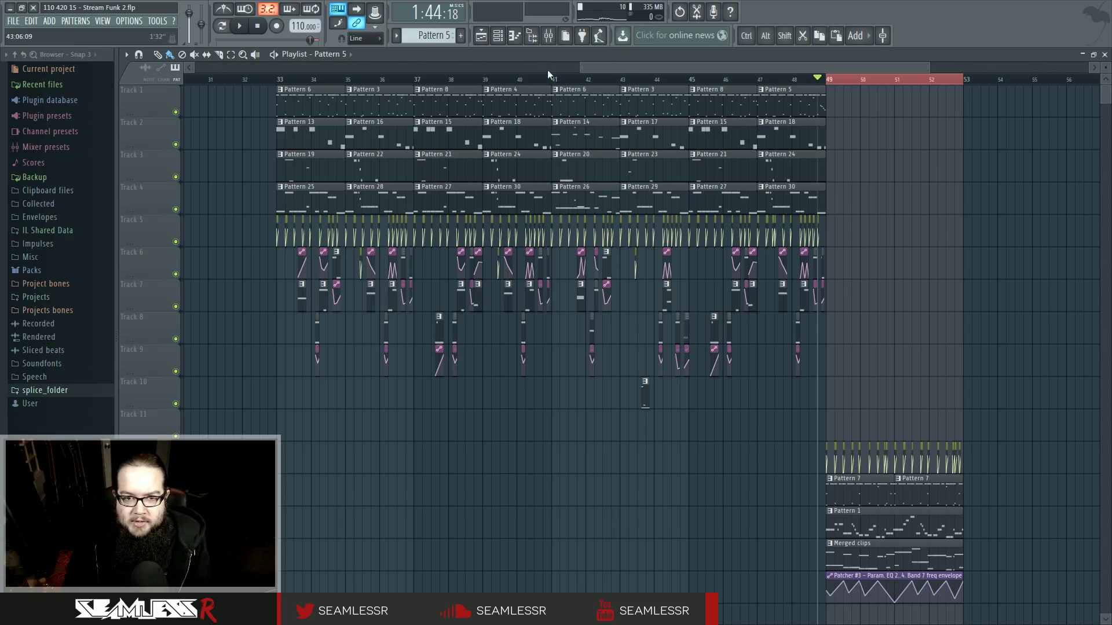
left_click(439, 35)
left_click(510, 43)
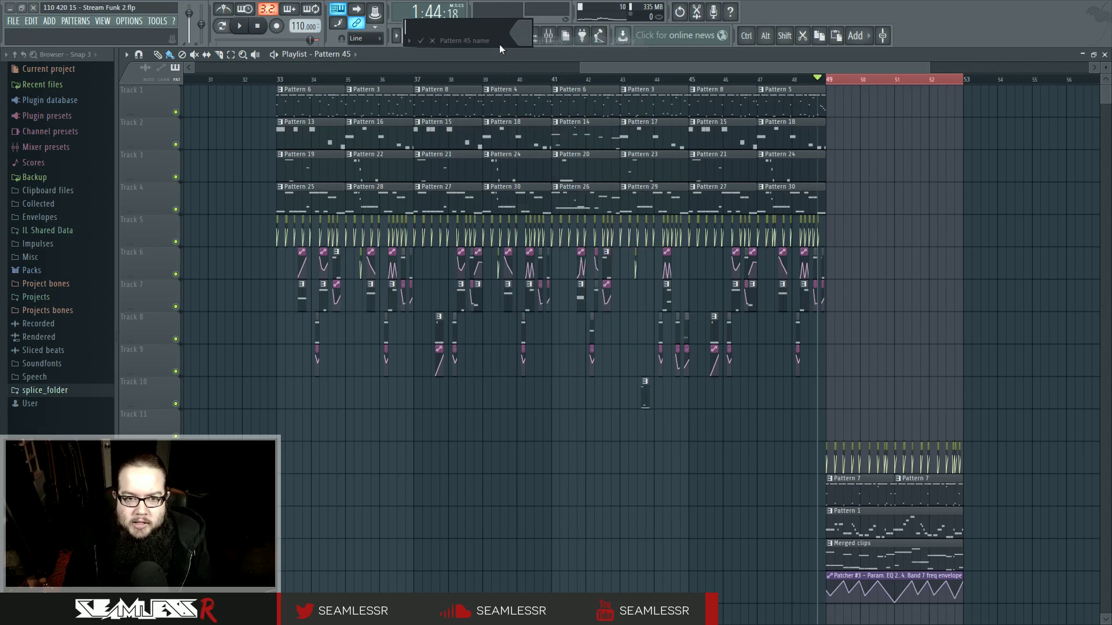
left_click(435, 41)
left_click(498, 38)
right_click(513, 536)
left_click(555, 521)
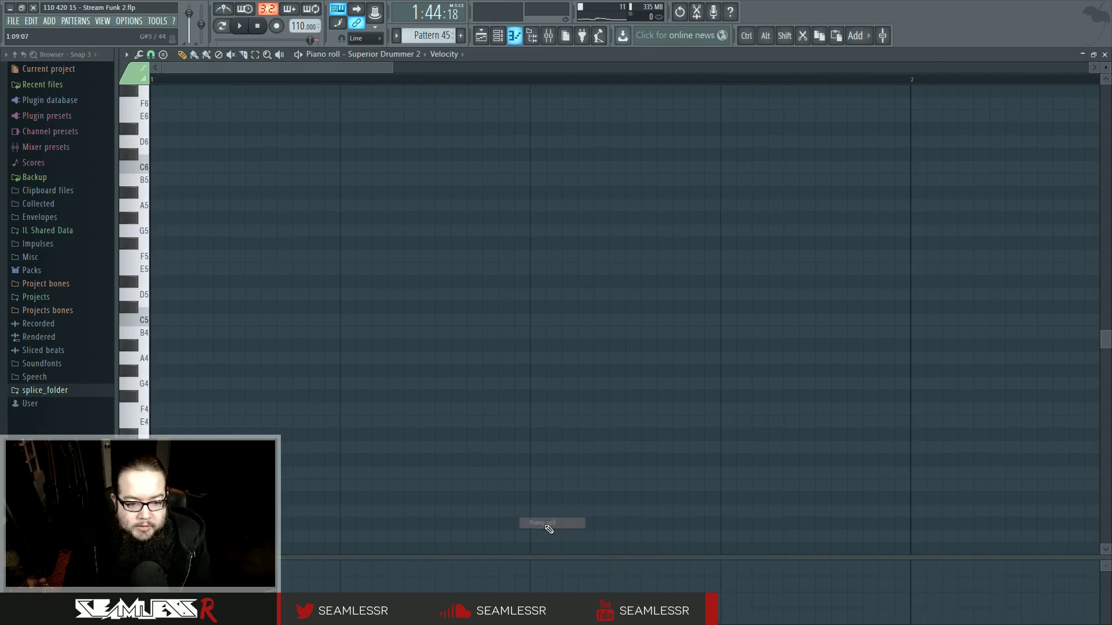
Draw six short descending notes on B3, A3, G3, F3, C3 and B2, and audition them in pattern mode
scroll(173, 269, "down", 4)
left_click(159, 333)
left_click_drag(182, 334, 166, 334)
left_click(173, 357)
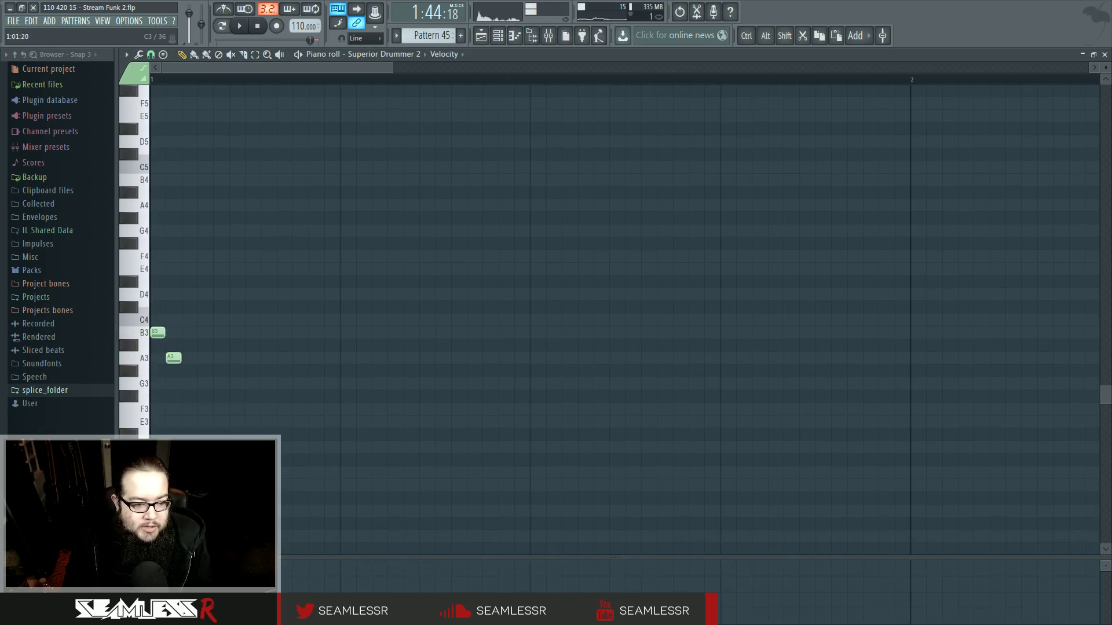
left_click(218, 384)
left_click(234, 409)
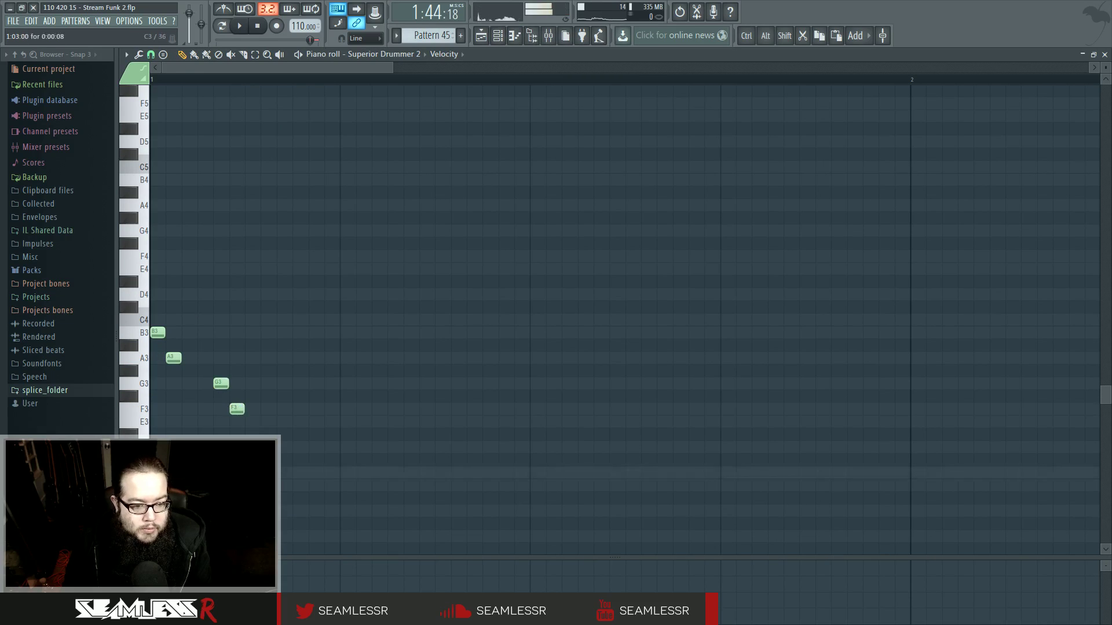
left_click(222, 26)
key("space")
key("space")
key("space")
key("space")
Select all six tom notes, stretch them to a slower rhythm ending just past the first beat, and audition the result
left_click_drag(337, 526, 155, 316)
left_click_drag(296, 408, 380, 408)
key("space")
key("space")
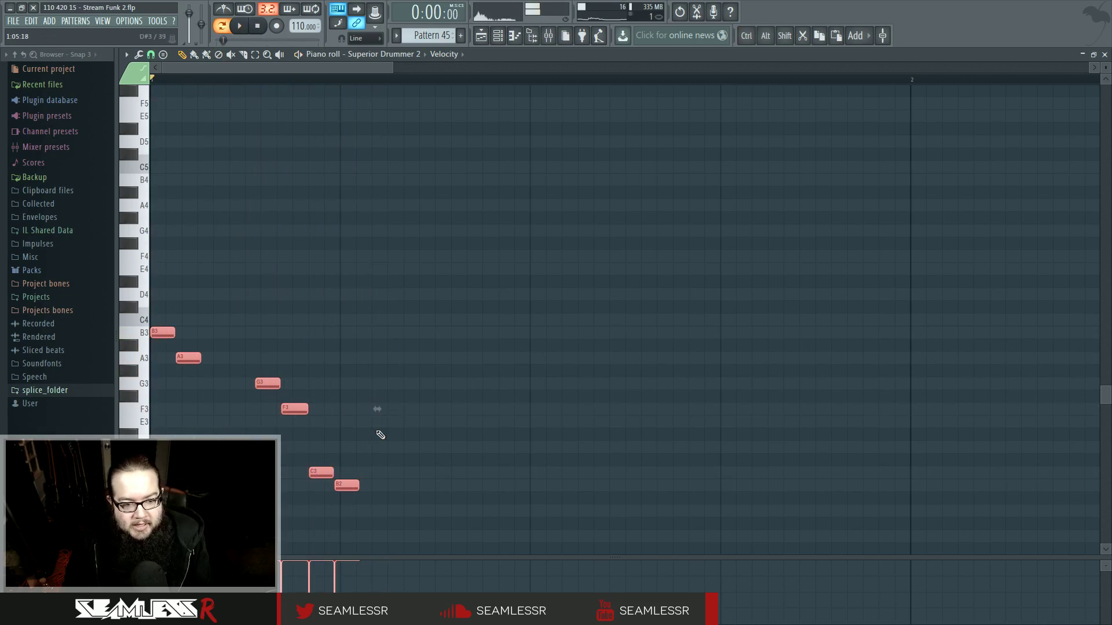
Delete the A3, G3, F3, C3 and B2 tom notes from Pattern 45
left_click(404, 480)
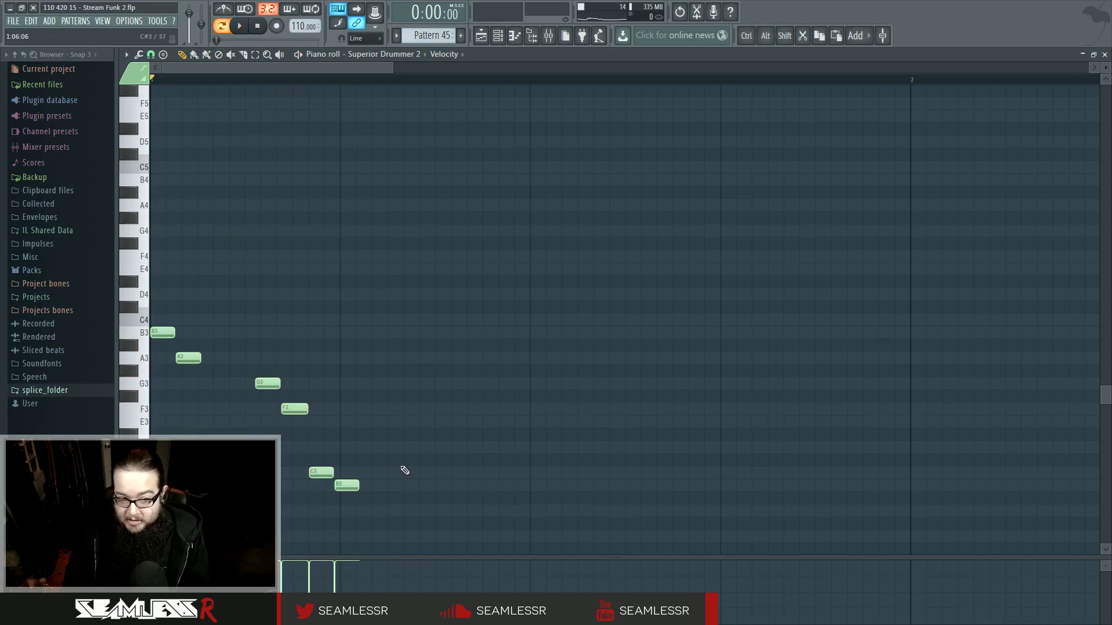
left_click_drag(276, 454, 370, 512)
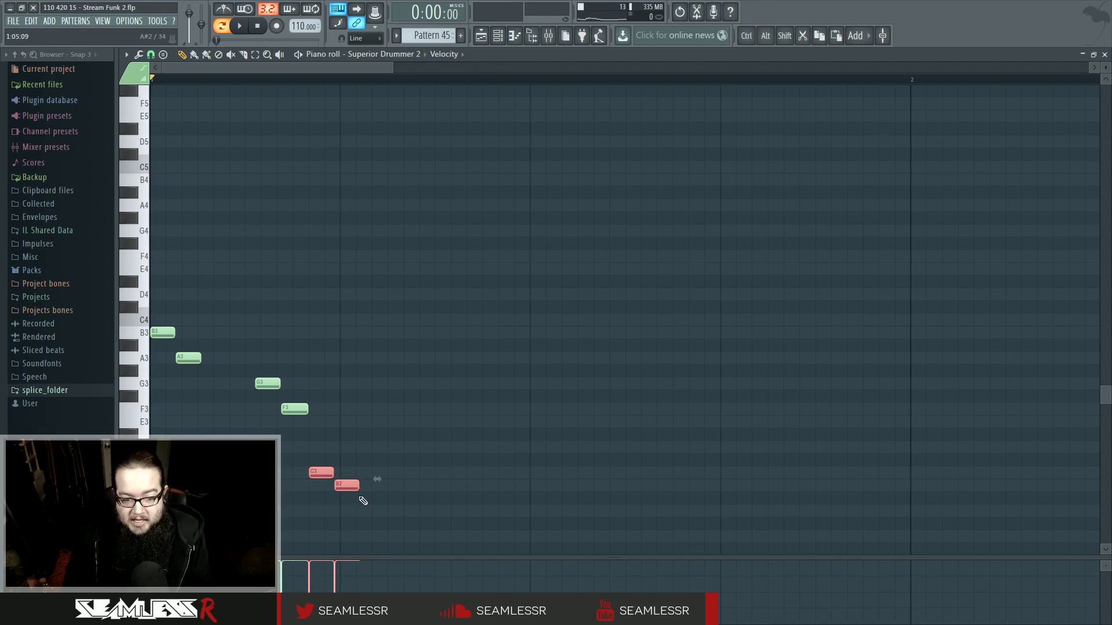
left_click(381, 439)
right_click(346, 486)
right_click(322, 471)
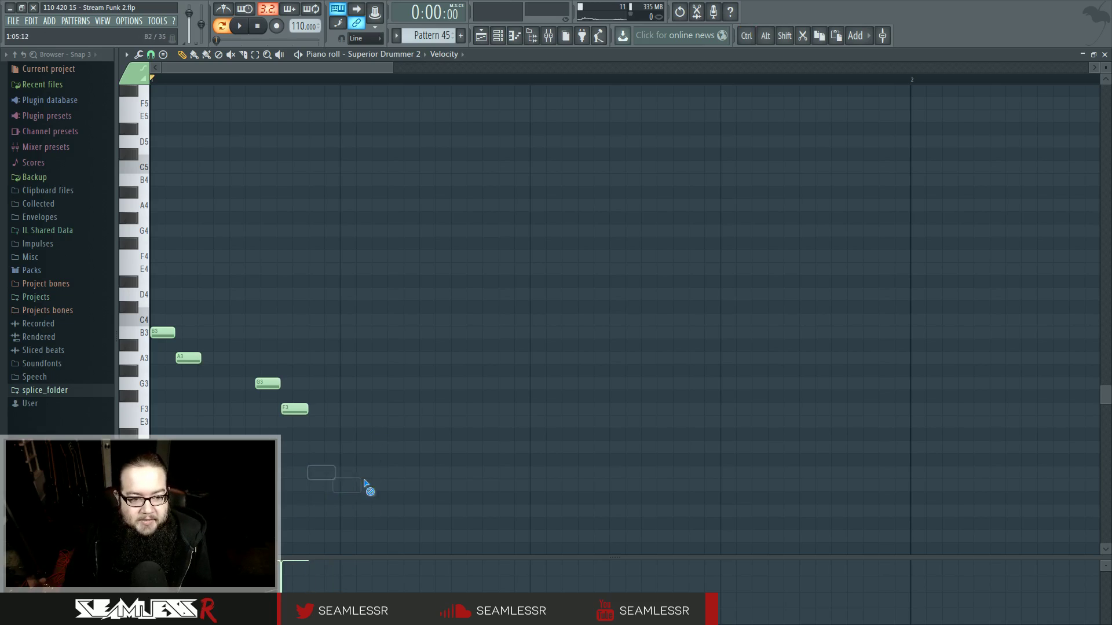
right_click(294, 409)
right_click(267, 383)
right_click(188, 357)
Return to the playlist and play the arrangement from bar 48 to hear the transition into bar 49
left_click(480, 36)
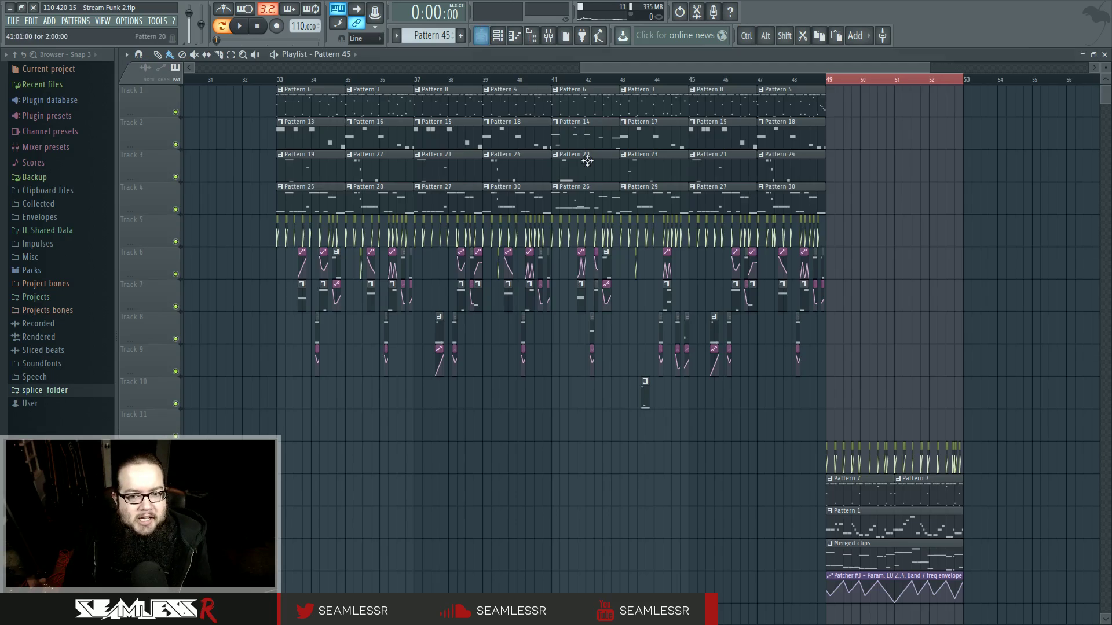
left_click(799, 79)
scroll(847, 231, "up", 6)
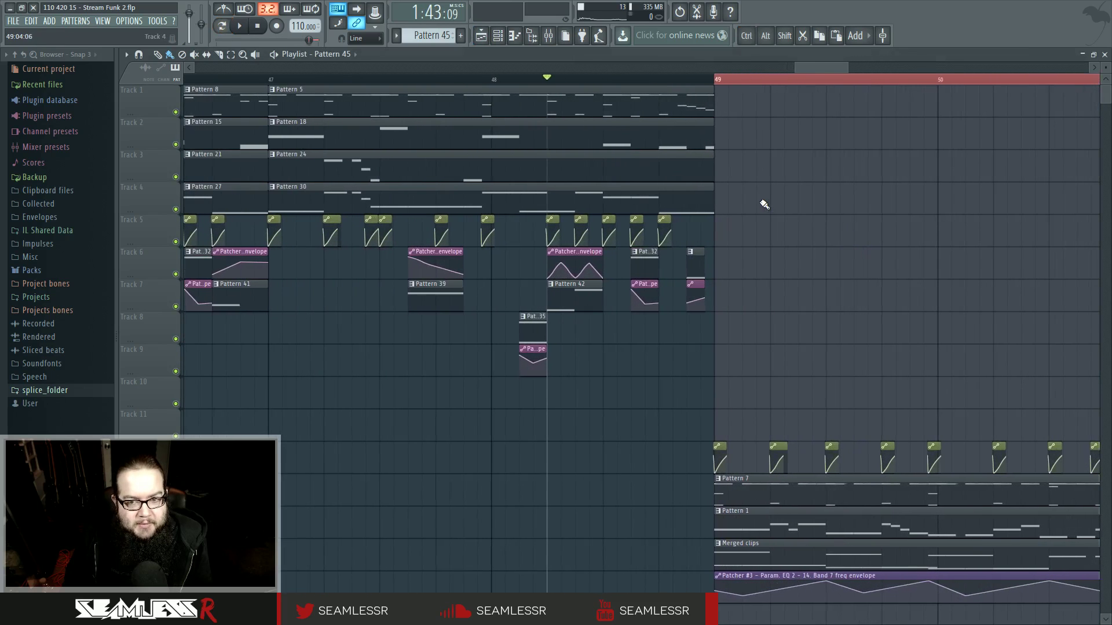
left_click(498, 80)
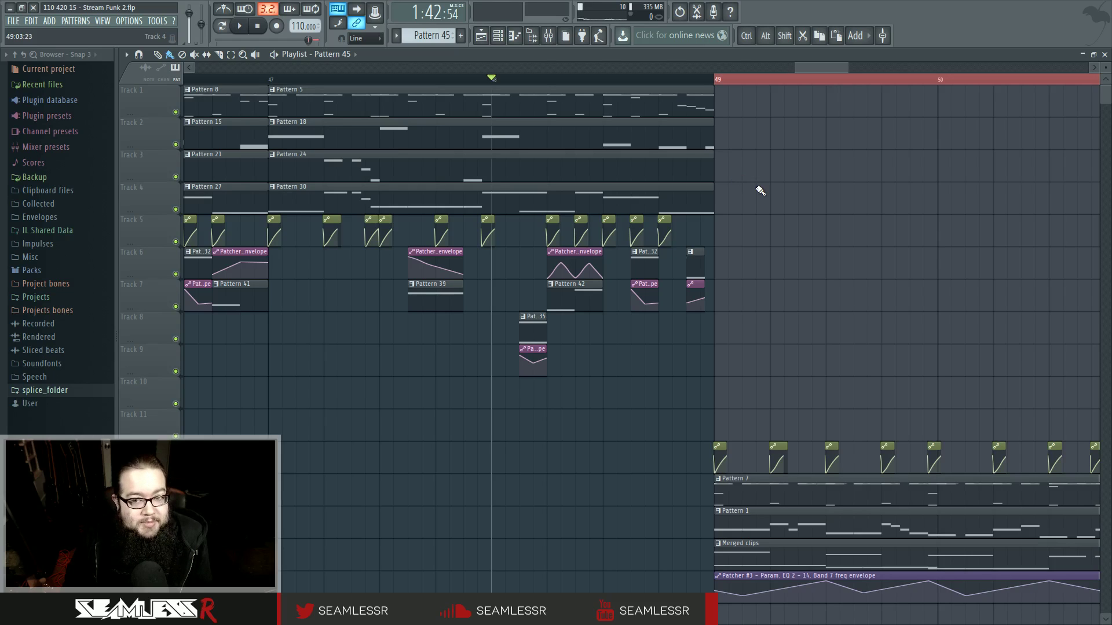
key("space")
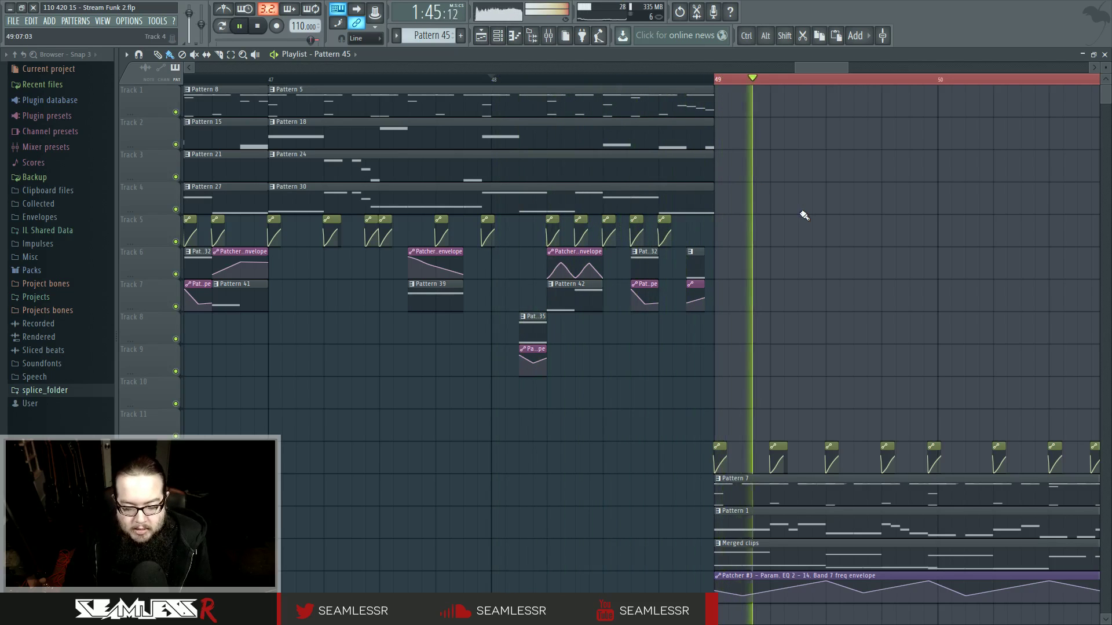
key("space")
Play the arrangement from bar 33 and review the drum pattern through bar 36
scroll(591, 352, "down", 5)
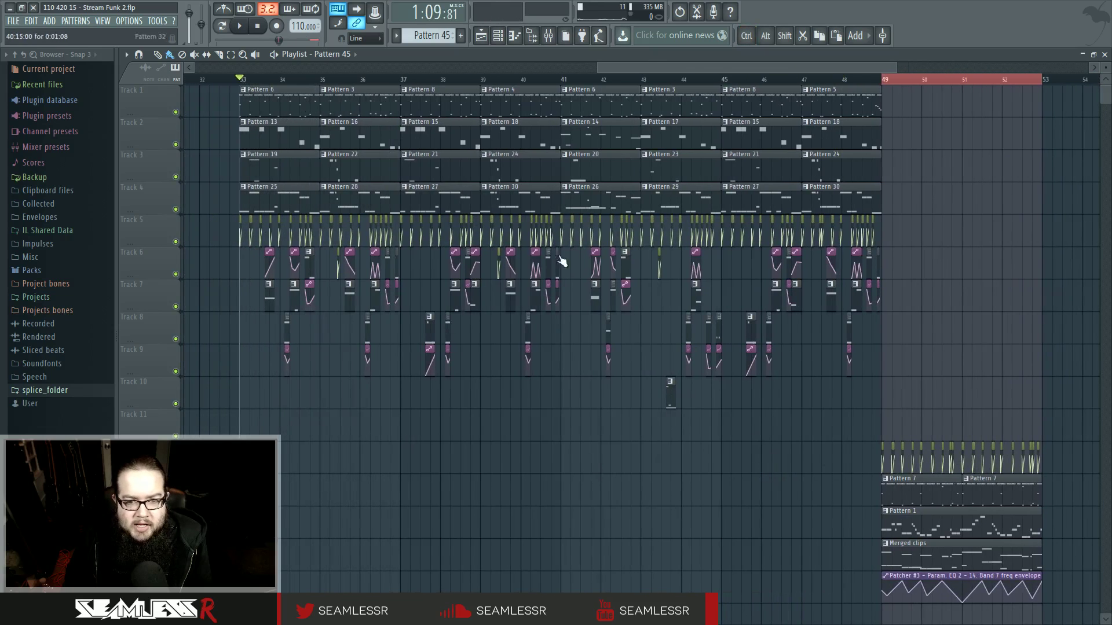
scroll(498, 452, "left", 2)
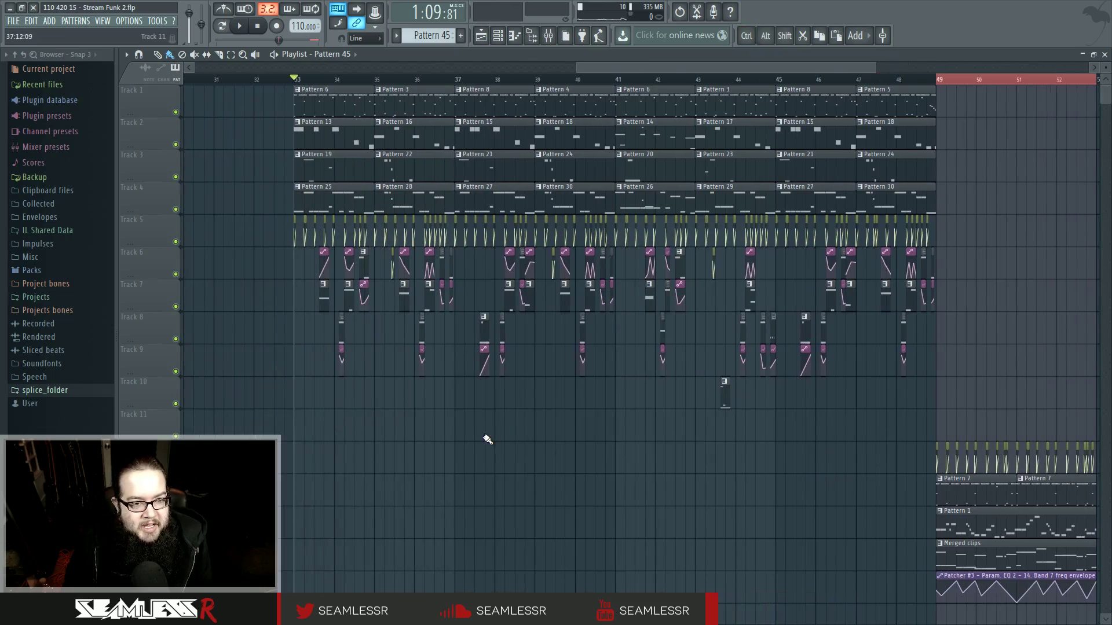
key("space")
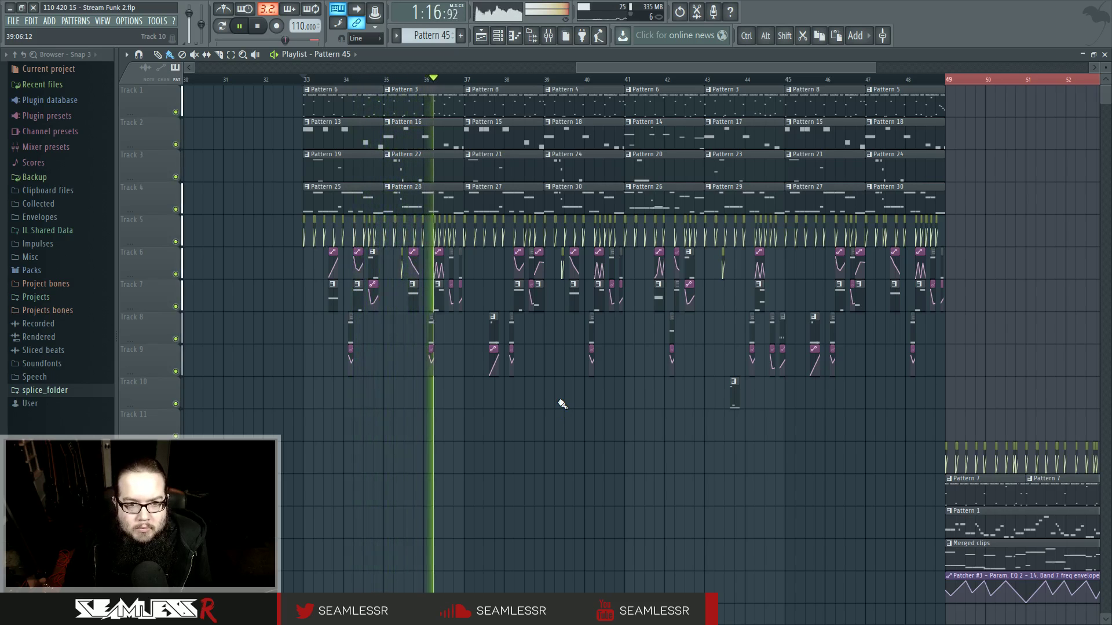
scroll(485, 402, "up", 2)
left_click_drag(474, 401, 506, 404)
key("space")
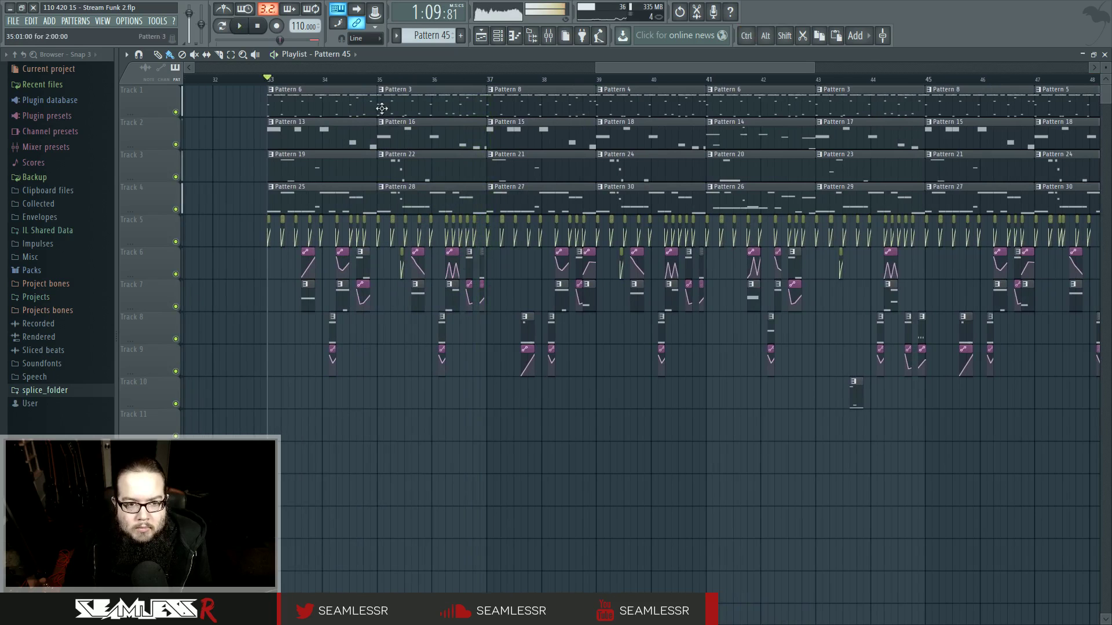
Make the Track 1 drum clip at bar 35 unique and open its Superior Drummer 2 notes in the piano roll
left_click(380, 79)
left_click(380, 90)
left_click(418, 155)
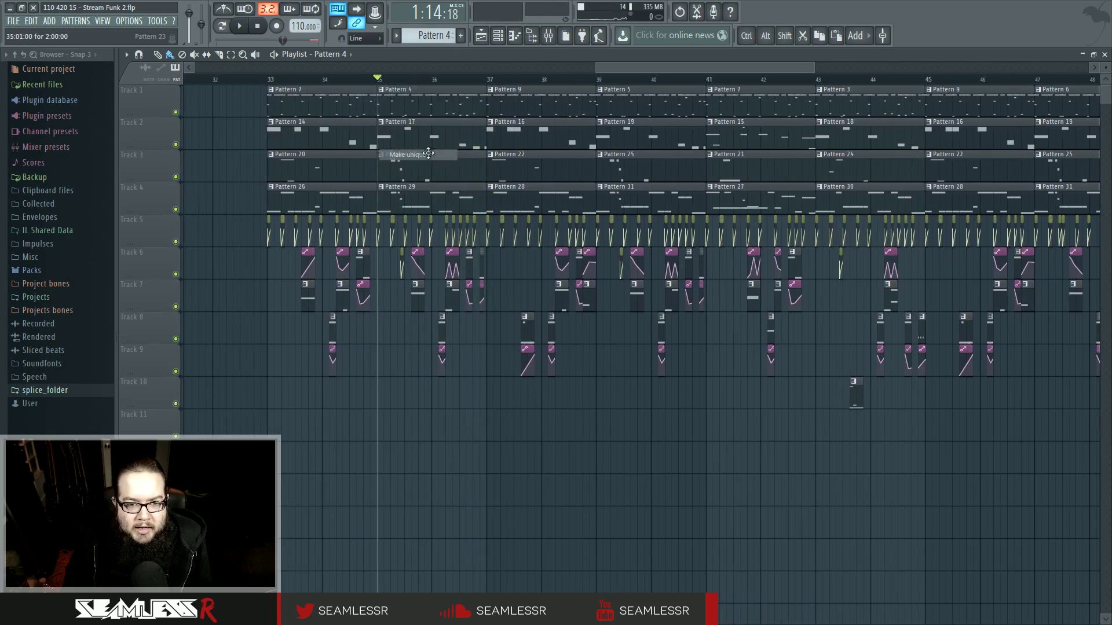
scroll(479, 323, "down", 4)
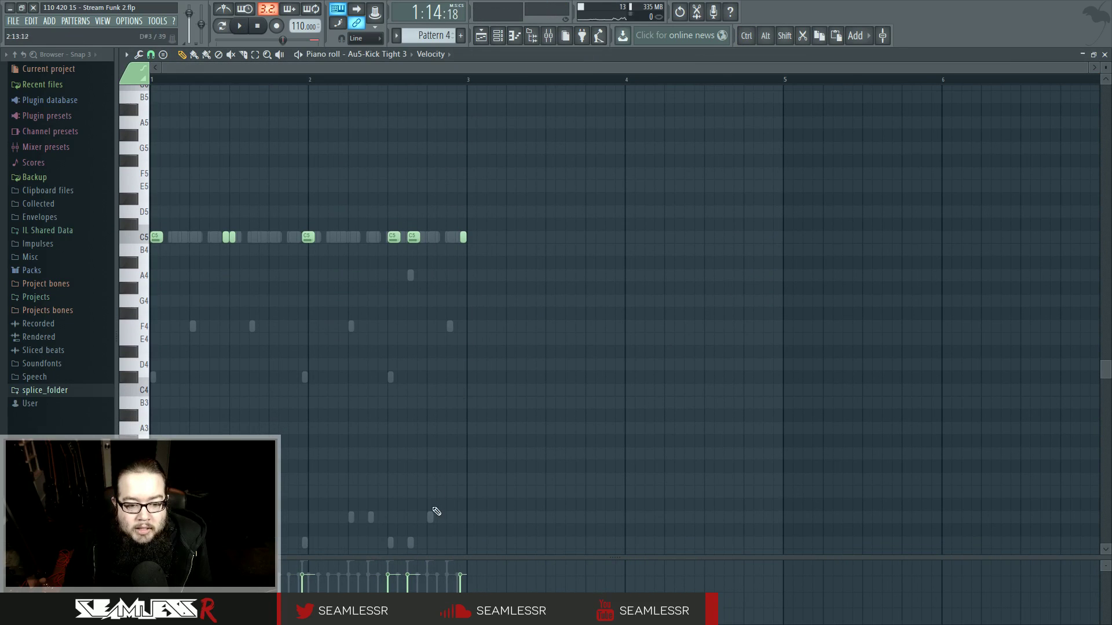
double_click(430, 477)
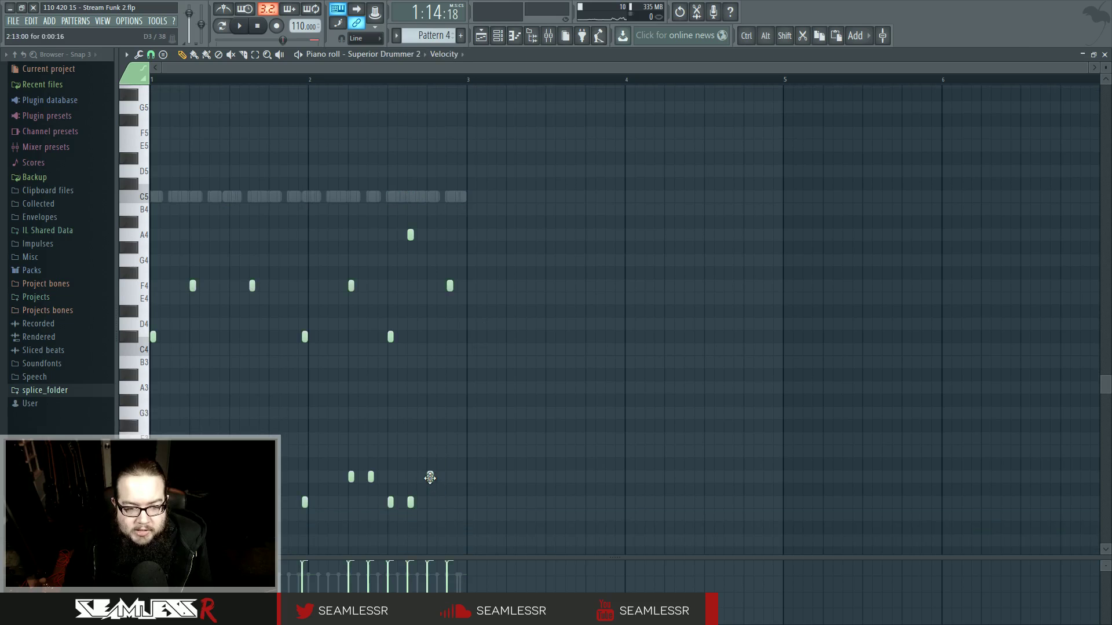
scroll(403, 436, "up", 2)
left_click_drag(404, 436, 468, 428)
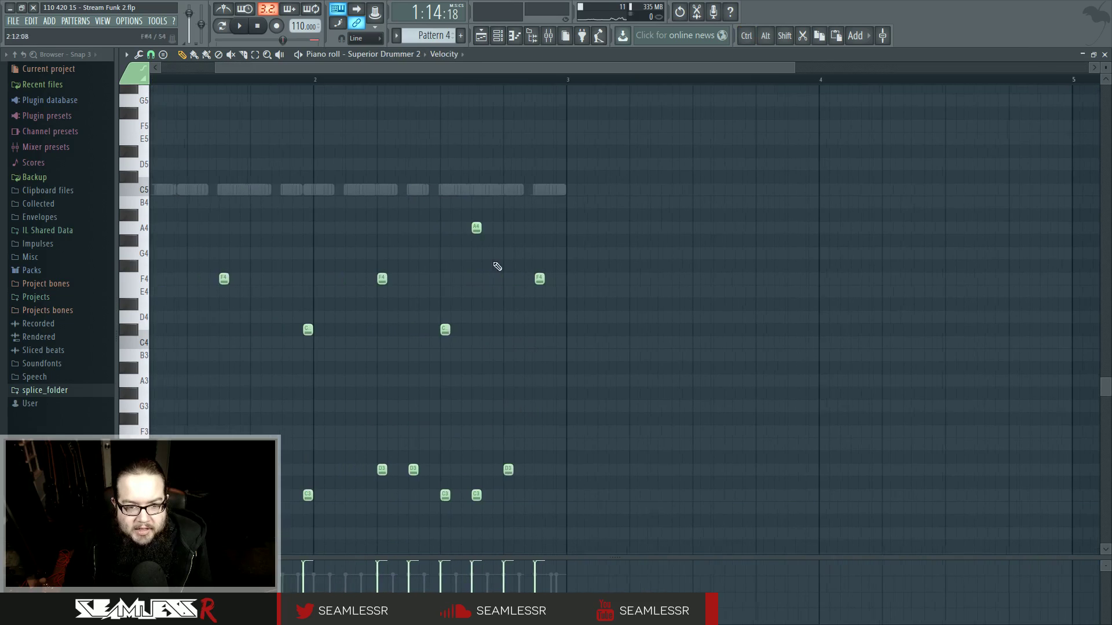
Audition the second half of bar 2 and try extra F4 hits around the last F4 note
left_click(441, 78)
key("space")
scroll(544, 389, "up", 2)
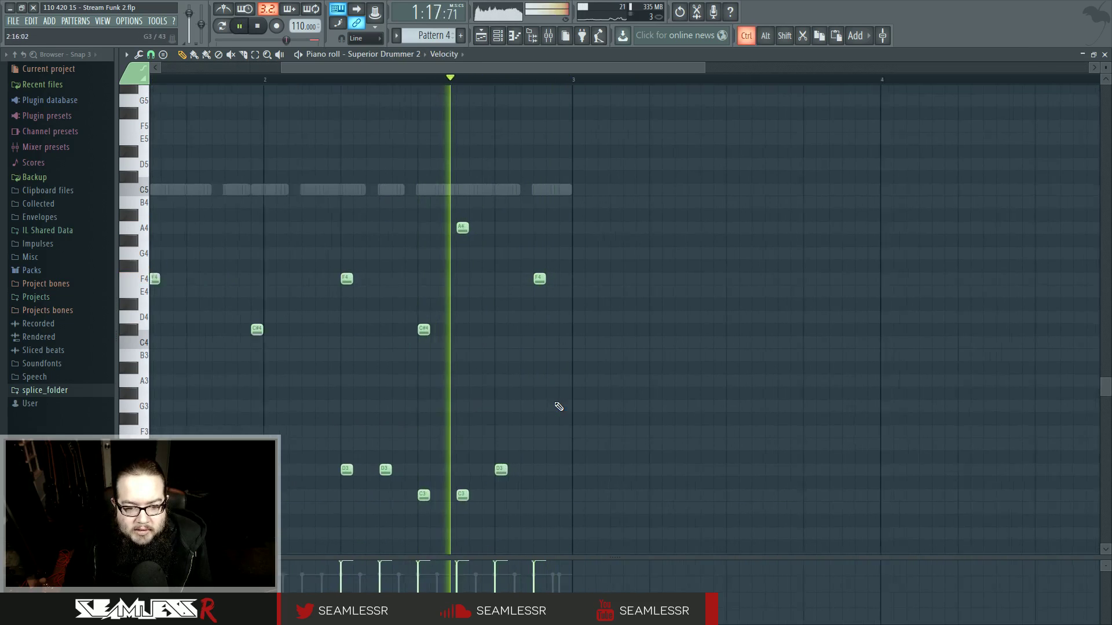
key("space")
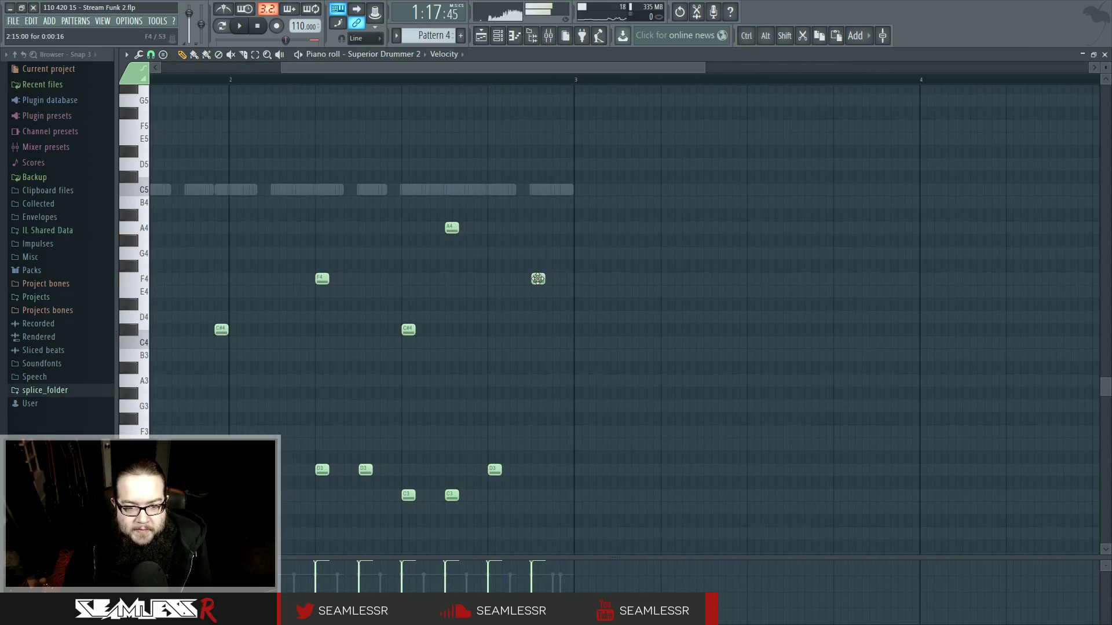
key("space")
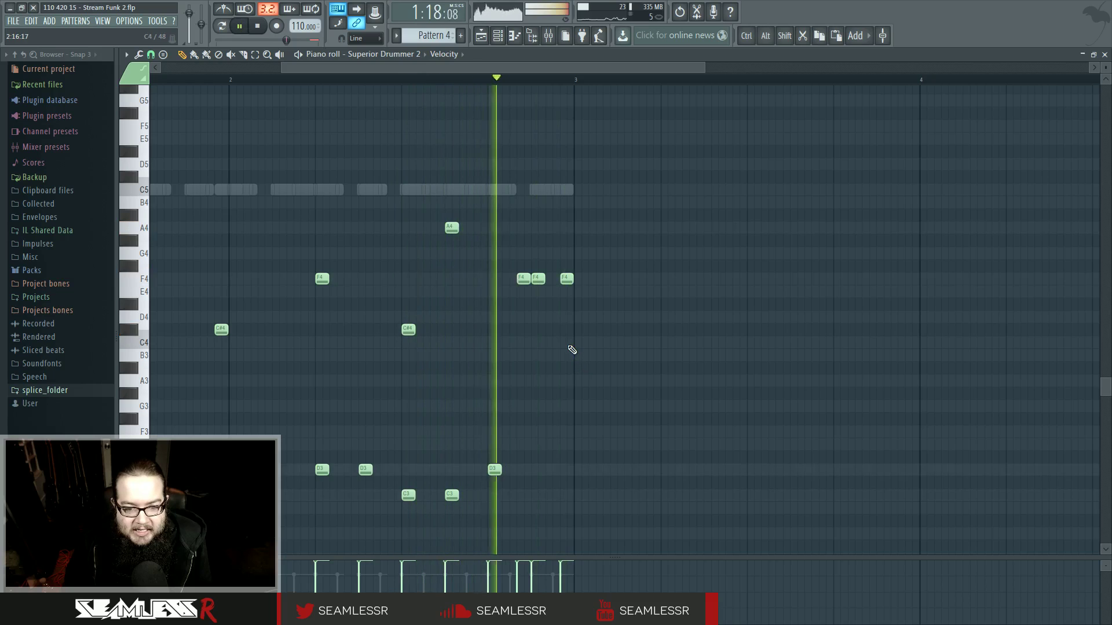
Remove all F4 hits from the last beat of bar 2 and audition the gap
key("space")
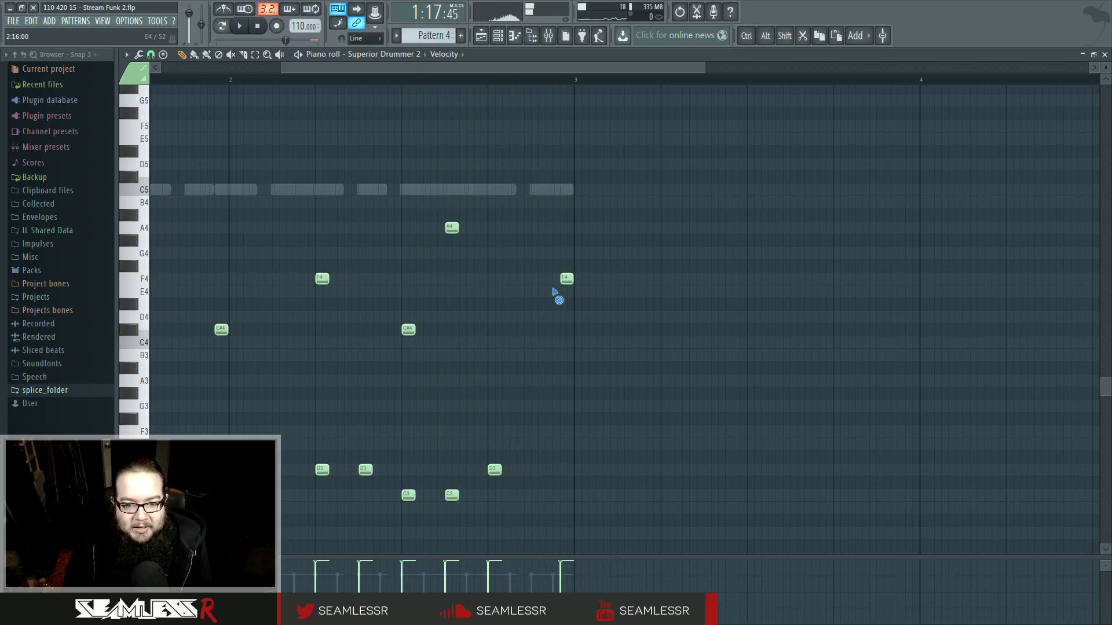
key("space")
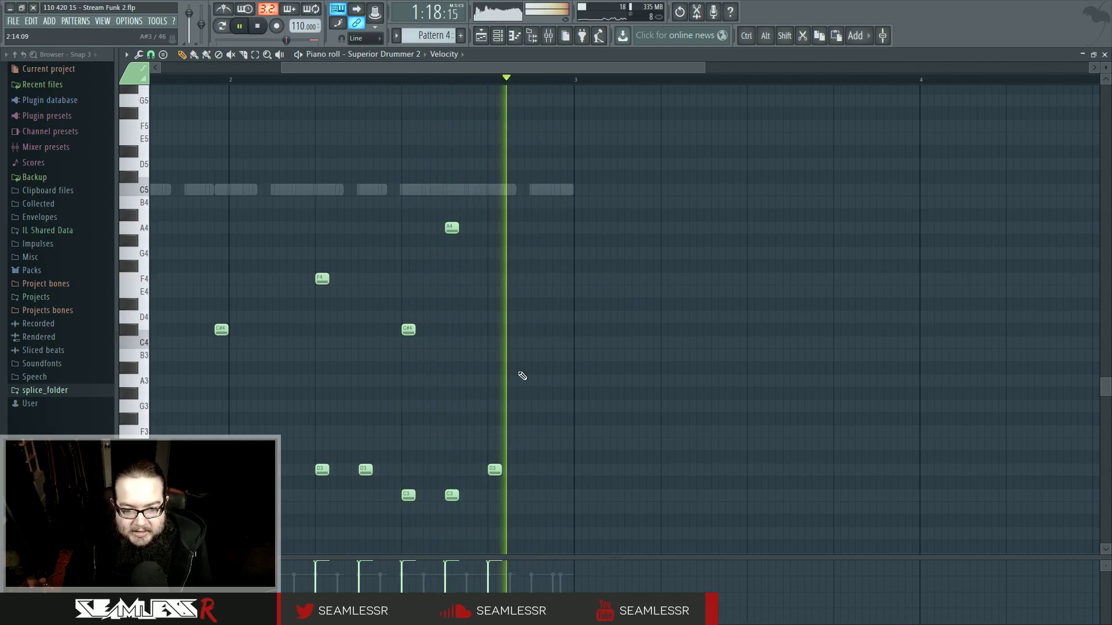
key("space")
Draw a descending tom fill at the end of bar 2 with two short B3 hits, A3 and G3, and audition it
left_click(521, 355)
left_click(527, 355)
left_click_drag(543, 387, 550, 390)
left_click(567, 406)
key("space")
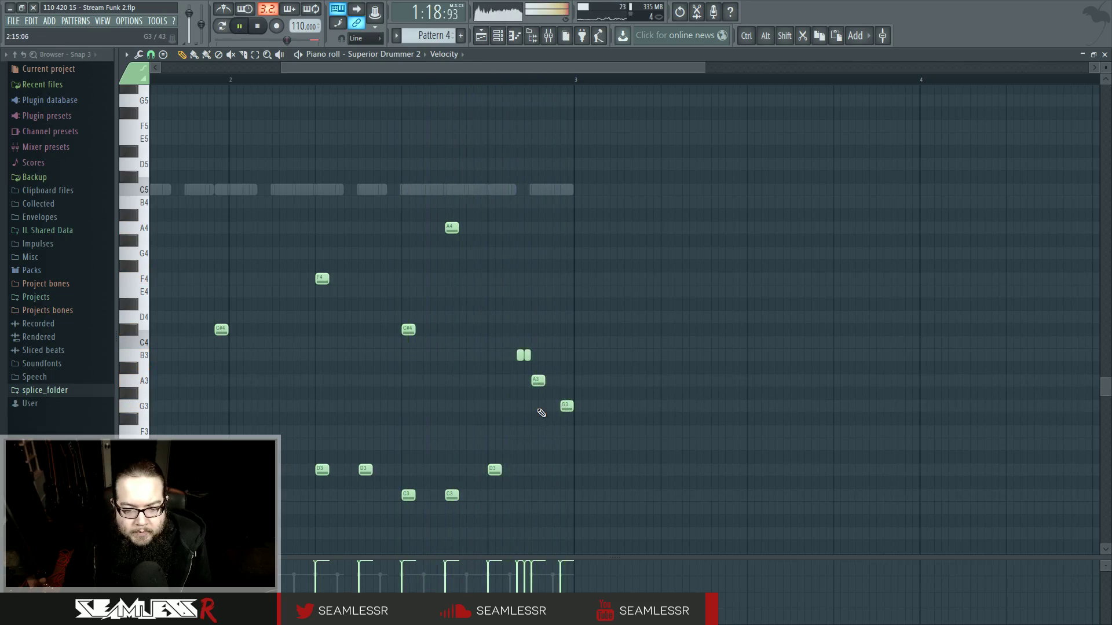
Play the arrangement in the playlist across the start of bar 37 to check what follows the tom fill
key("F5")
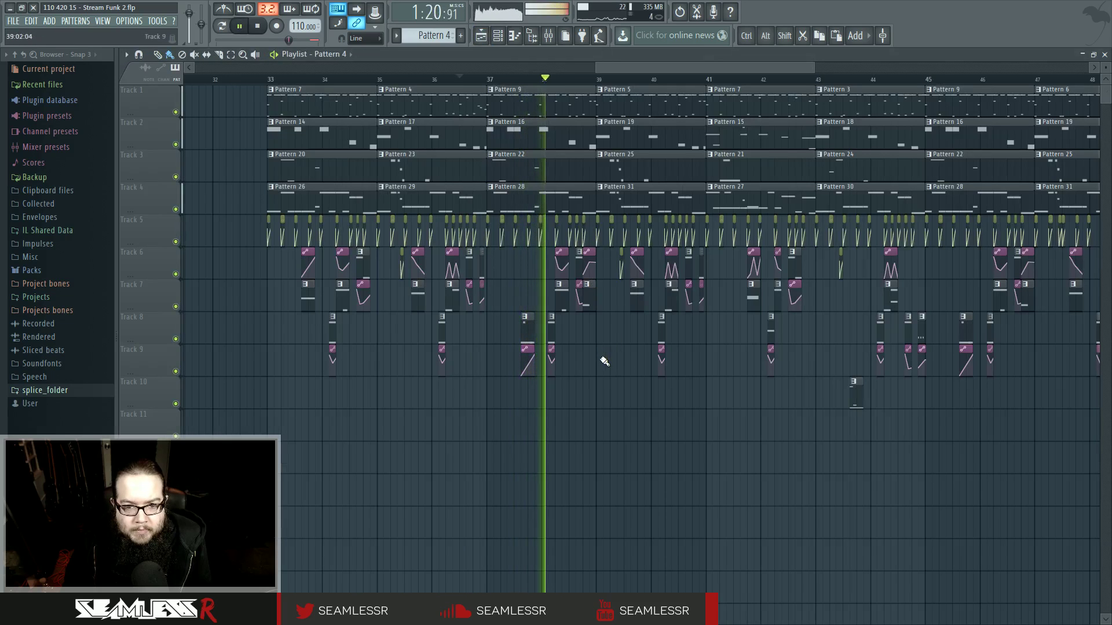
left_click(467, 83)
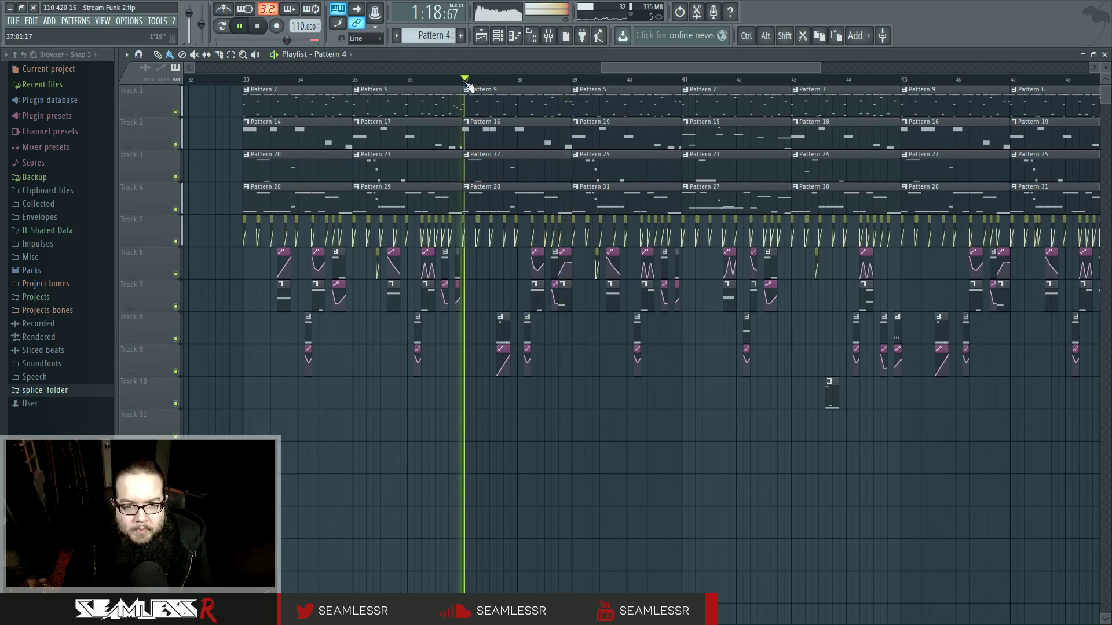
scroll(496, 286, "up", 3)
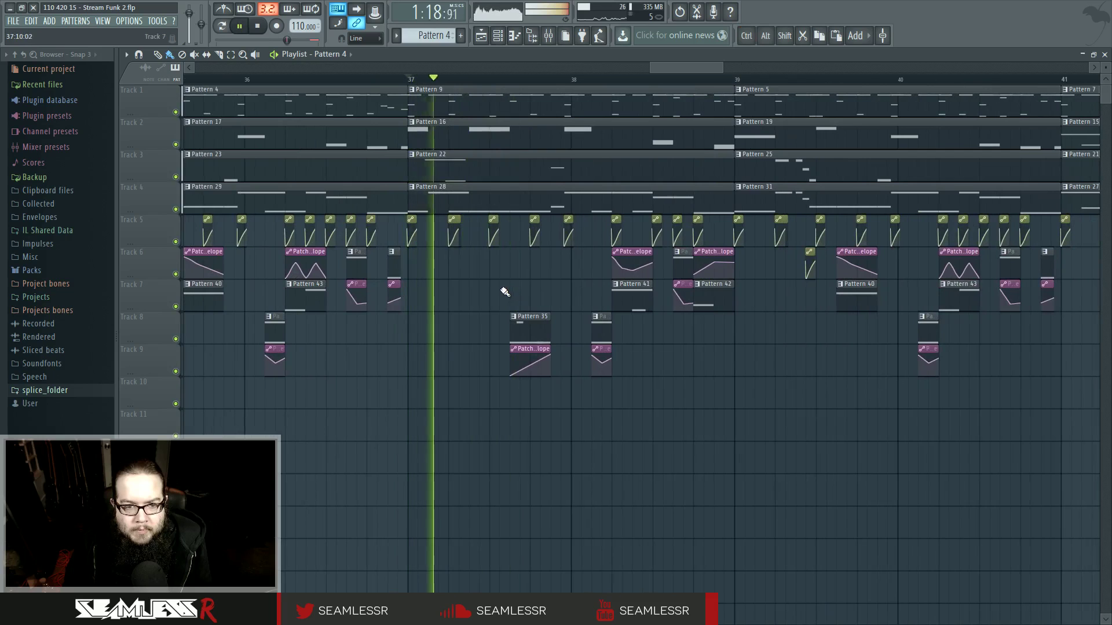
key("space")
Make the Track 1 drum clip at bar 37 unique and open its Au5-Kick Tight 3 piano roll
left_click(411, 90)
left_click(438, 155)
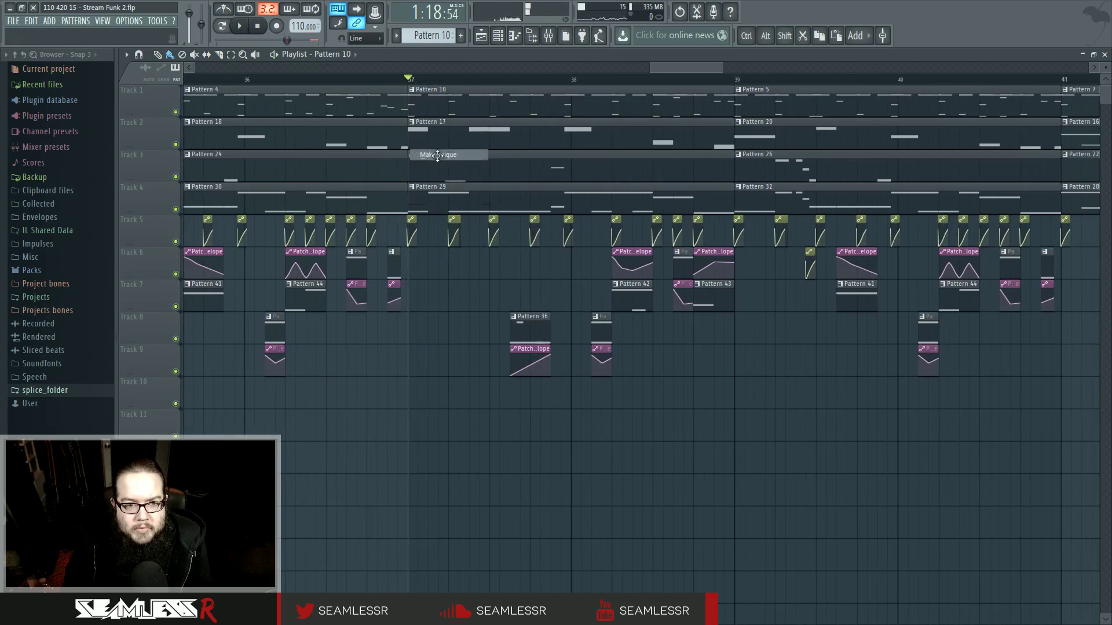
double_click(443, 106)
left_click(500, 38)
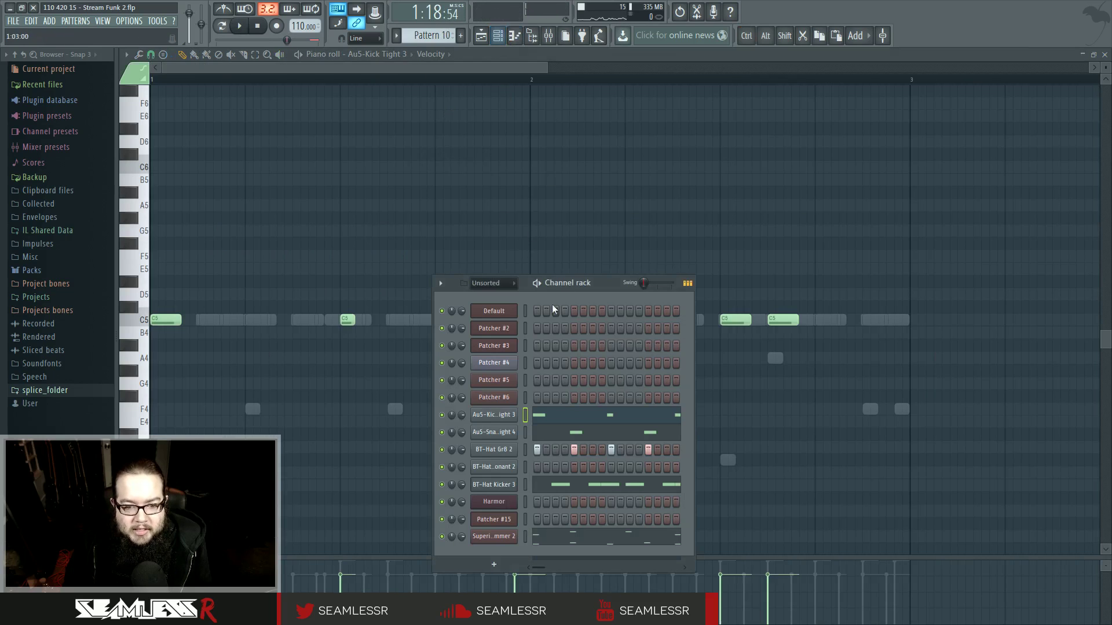
left_click(571, 417)
During playback, add two C5 kick hits on the second half of beats 2 and 4 in the pattern's first bar
key("space")
left_click(571, 417)
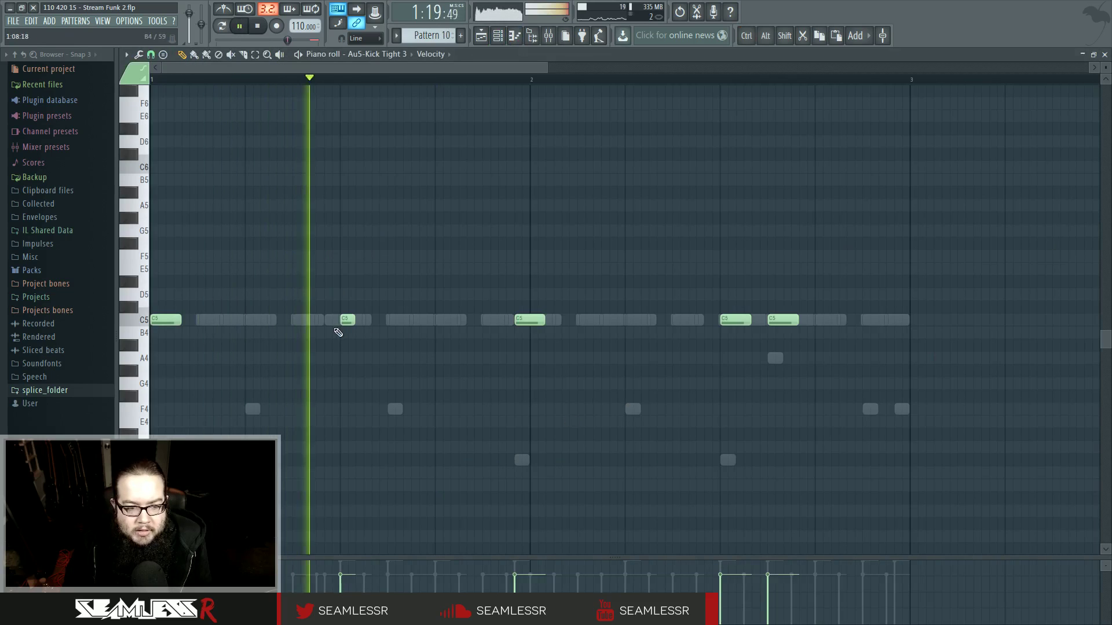
left_click(307, 321)
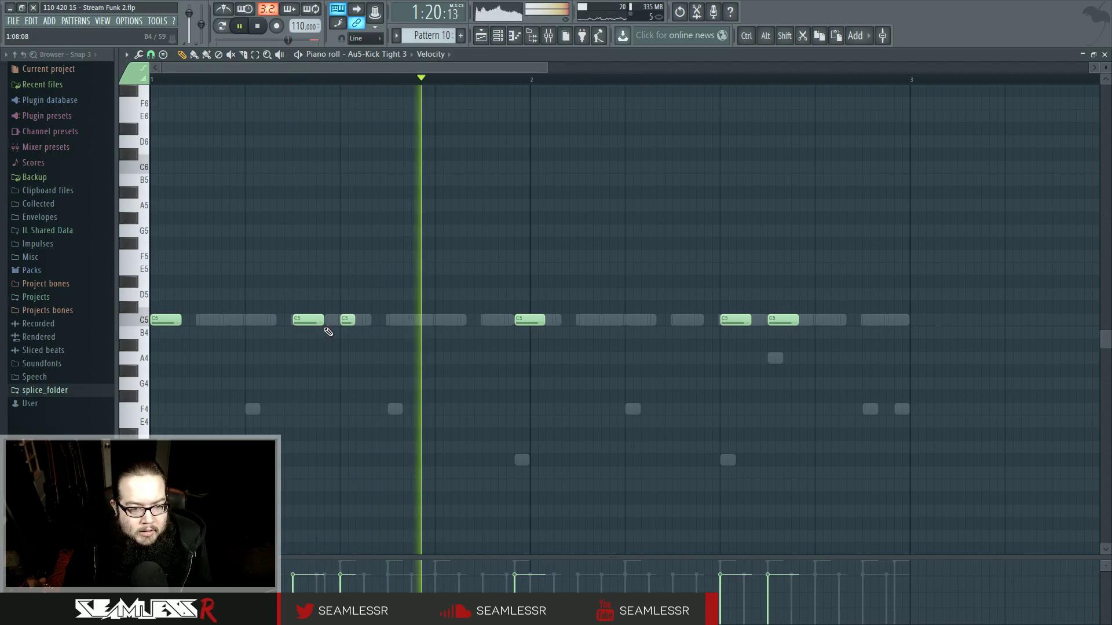
left_click(492, 321)
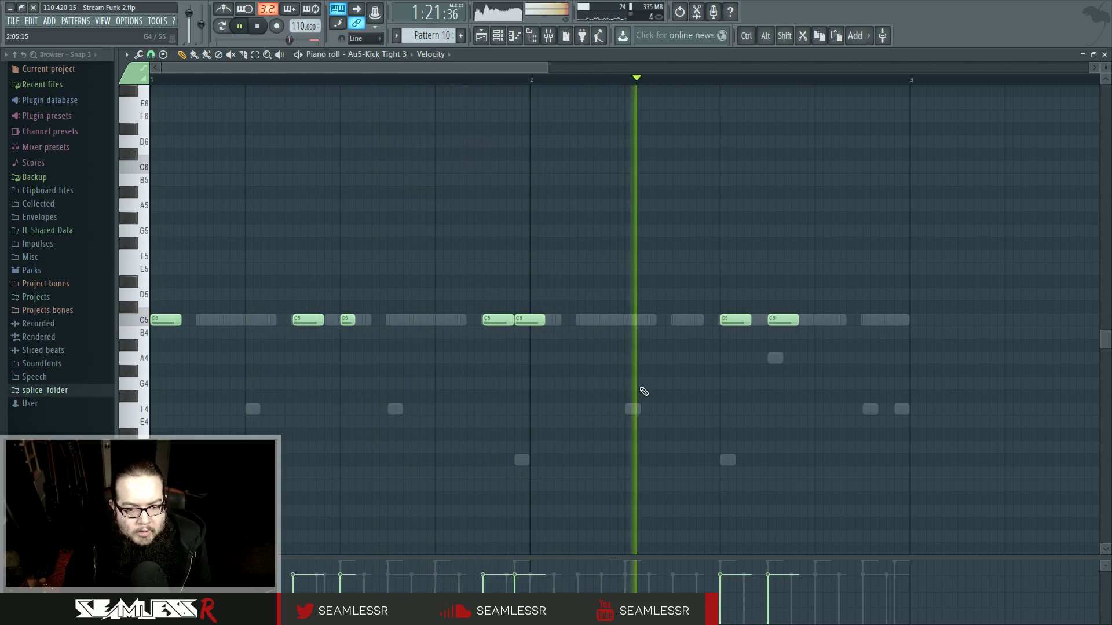
Return to the playlist and listen to the arrangement through bars 39 and 40
key("F5")
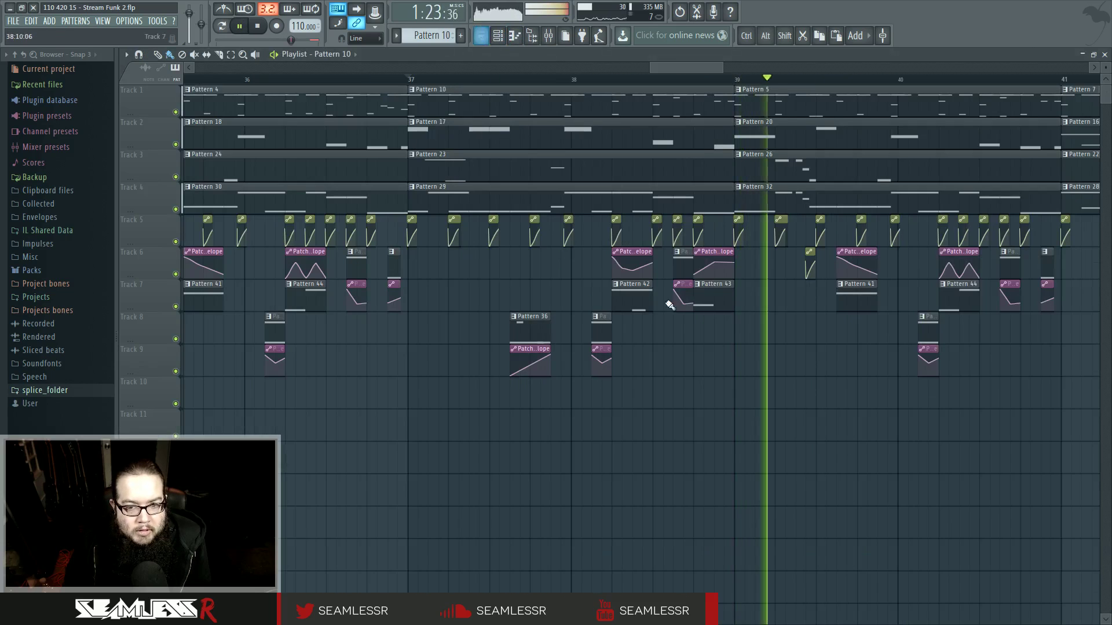
scroll(538, 376, "down", 5)
left_click_drag(539, 387, 483, 385)
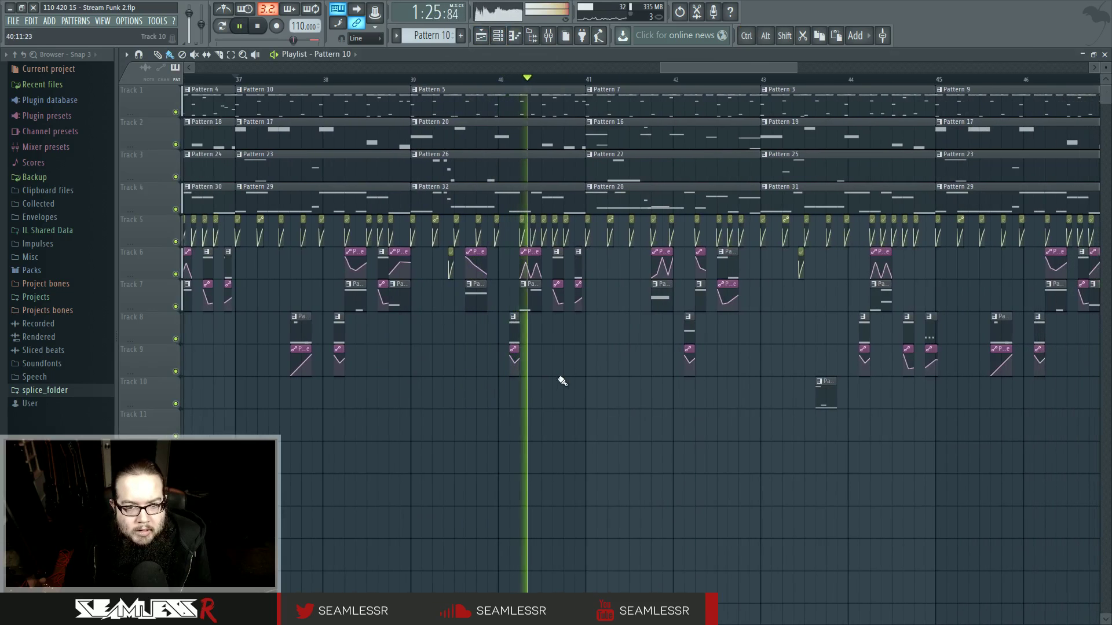
key("space")
Make the Track 1 drum clip at bar 39 unique and open its Superior Drummer 2 notes in the piano roll
left_click(414, 89)
left_click(461, 155)
left_click(683, 356)
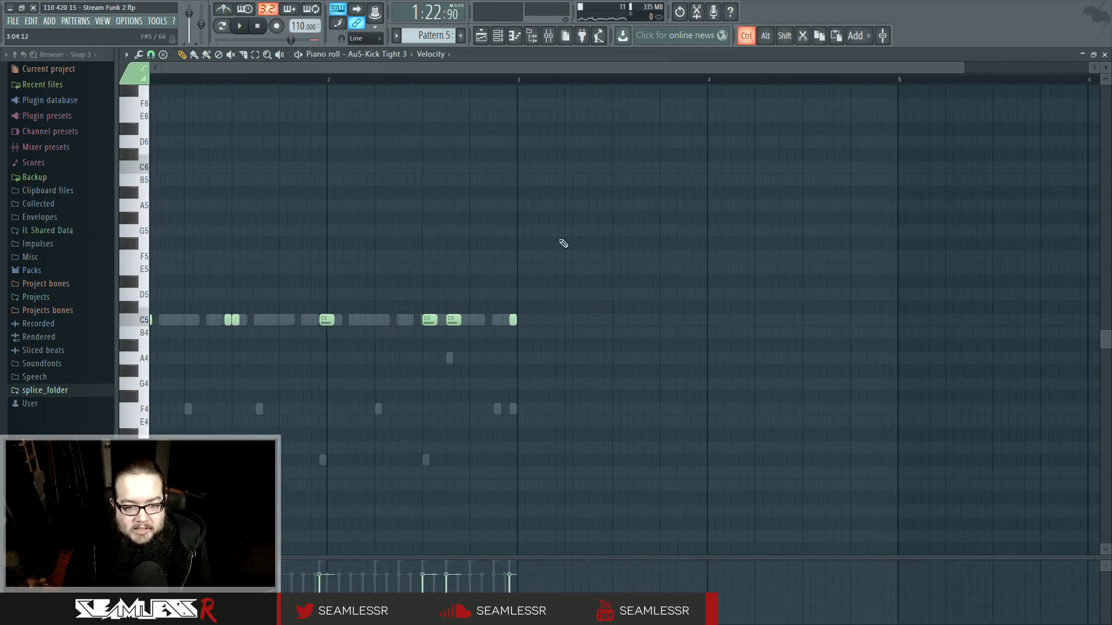
double_click(500, 409)
Add two F4 hits at the end of bar 2 to form a run of four consecutive hits, and audition them
scroll(485, 418, "up", 3)
left_click(483, 414)
left_click(437, 84)
key("space")
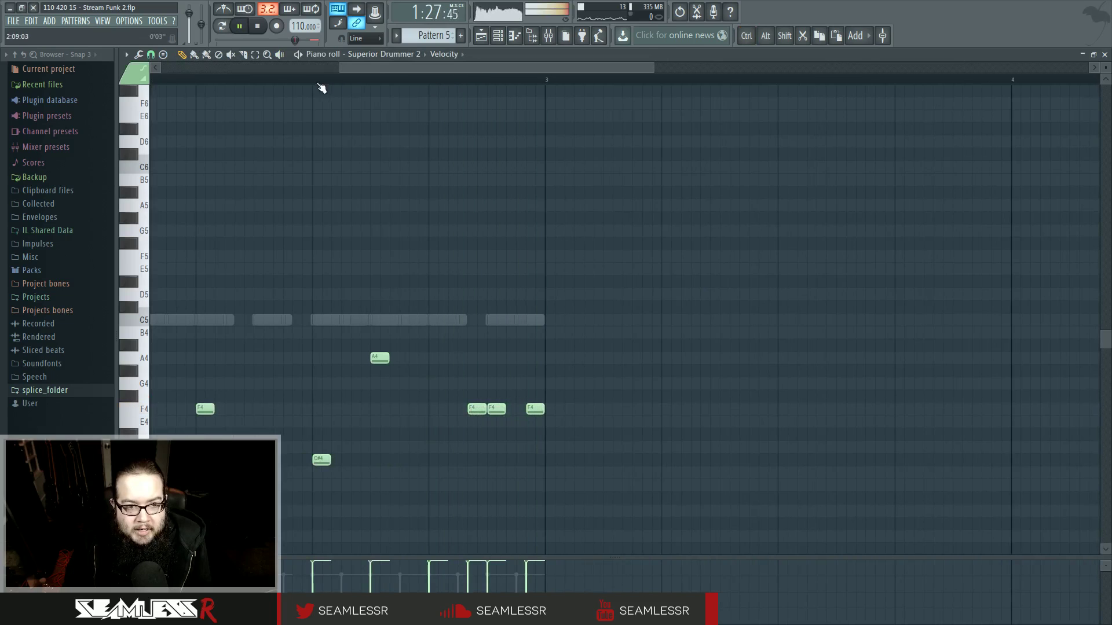
left_click(515, 410)
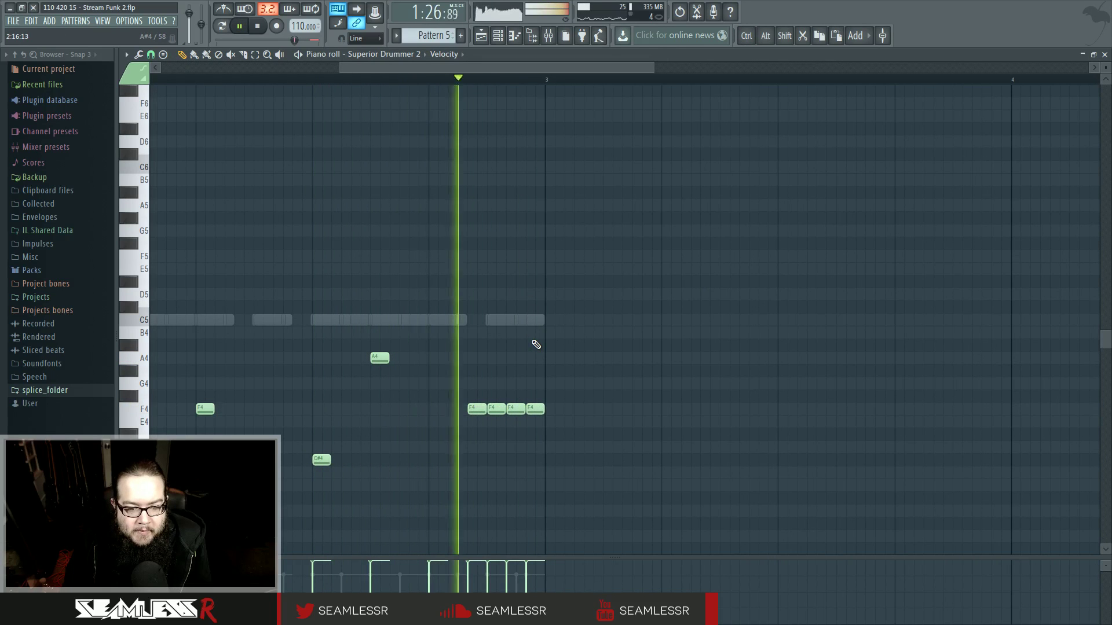
left_click_drag(532, 341, 561, 277)
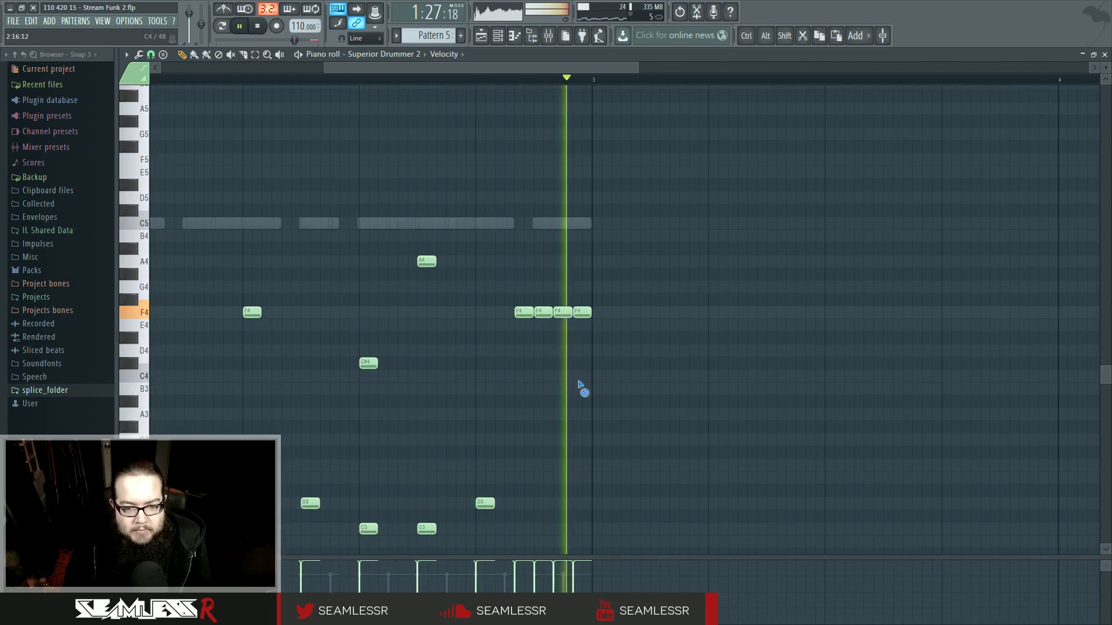
Return to the playlist, view the arrangement from bar 34 to the end, and stop playback with the mixer open
left_click(481, 36)
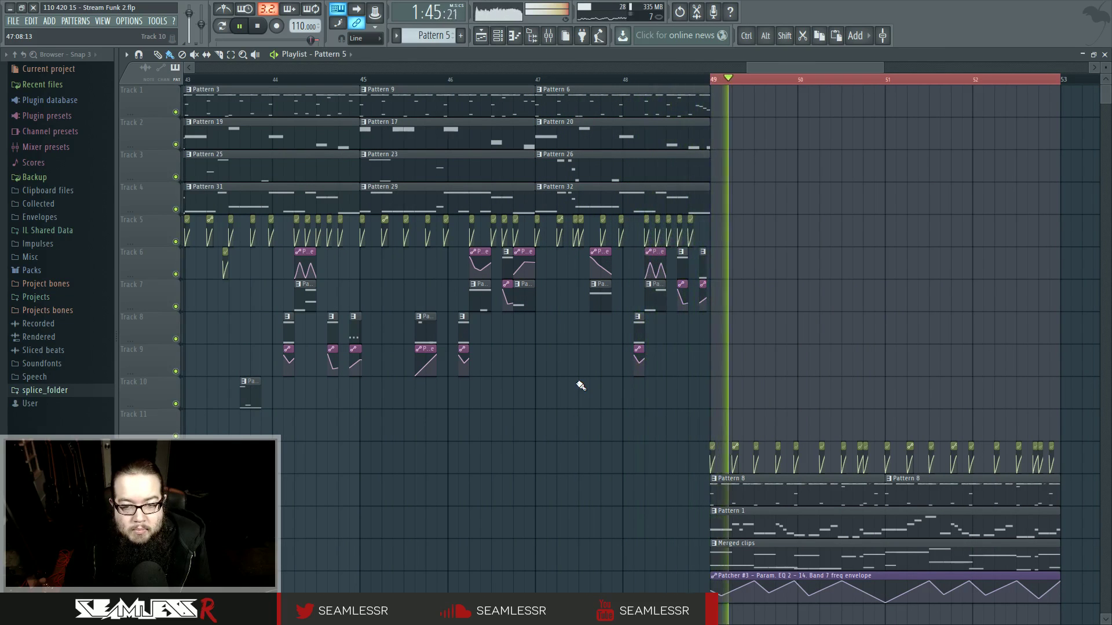
scroll(544, 393, "down", 2)
scroll(579, 399, "down", 2)
scroll(643, 405, "down", 1)
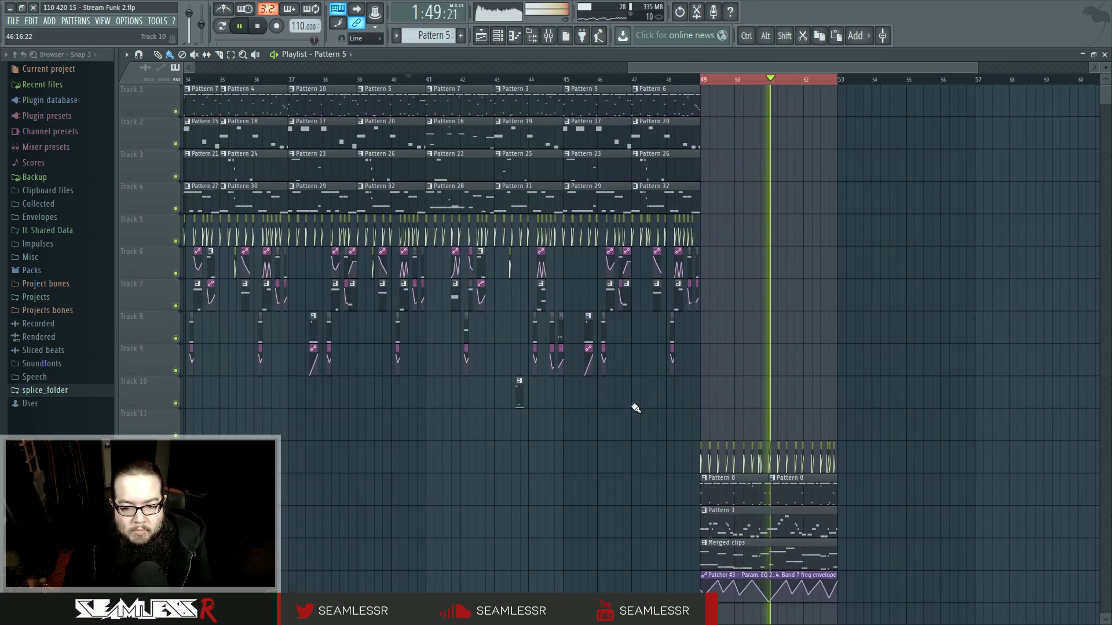
left_click(549, 36)
key("space")
Move the playback position to just before bar 41 and show the channel rack together with the mixer
left_click(532, 186)
left_click(541, 187)
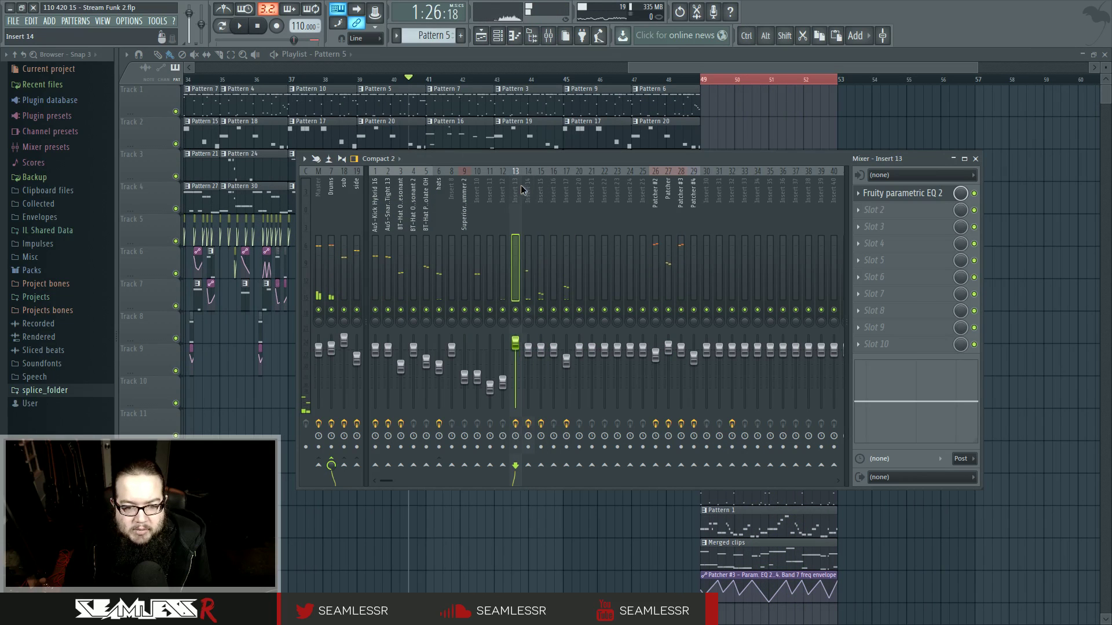
left_click_drag(437, 80, 428, 79)
left_click(498, 40)
left_click(548, 36)
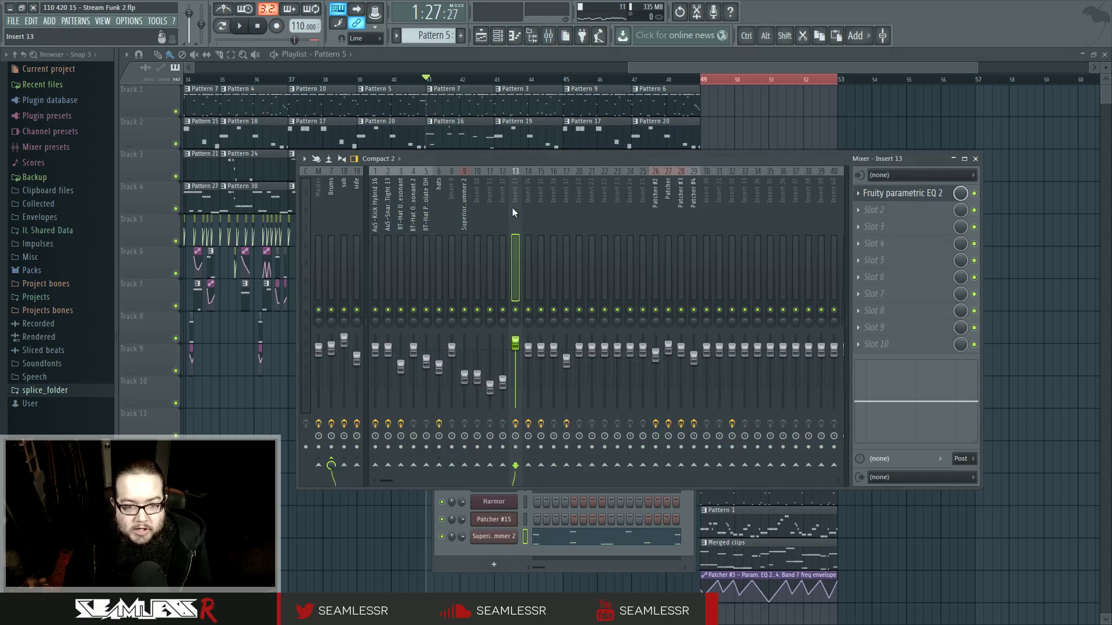
Play from bar 41 and examine the levels and effects of mixer inserts 14 to 23, looking for an unused insert
key("space")
left_click(528, 196)
left_click(538, 197)
left_click(530, 197)
left_click(541, 197)
left_click(553, 197)
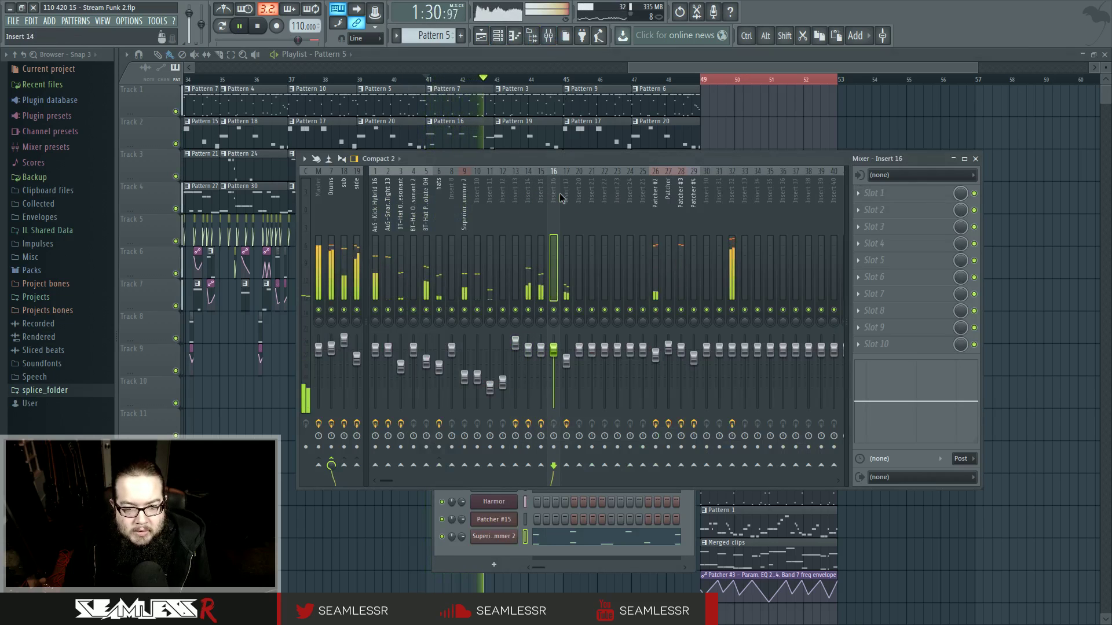
left_click(566, 198)
left_click(579, 198)
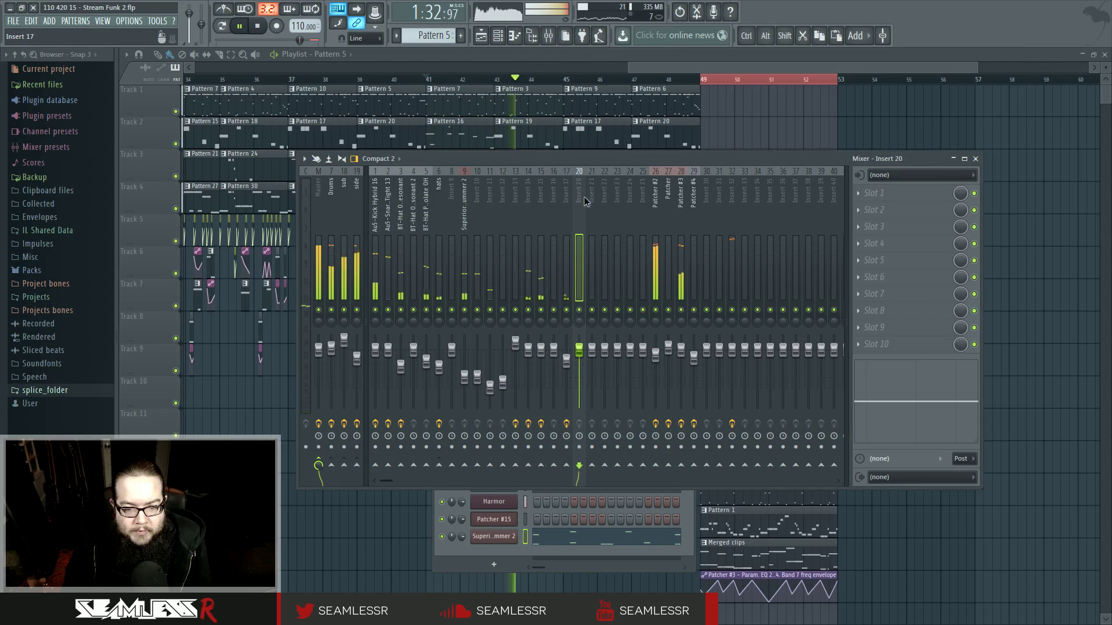
left_click(591, 200)
left_click(604, 202)
left_click(618, 201)
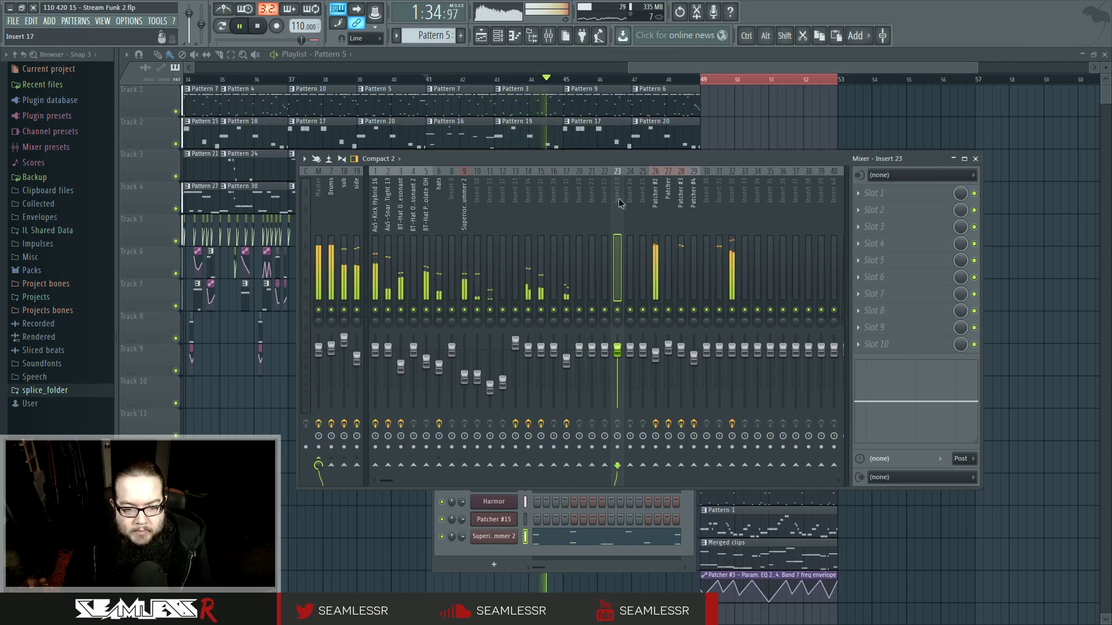
left_click(604, 199)
left_click(591, 200)
left_click(579, 201)
left_click(567, 202)
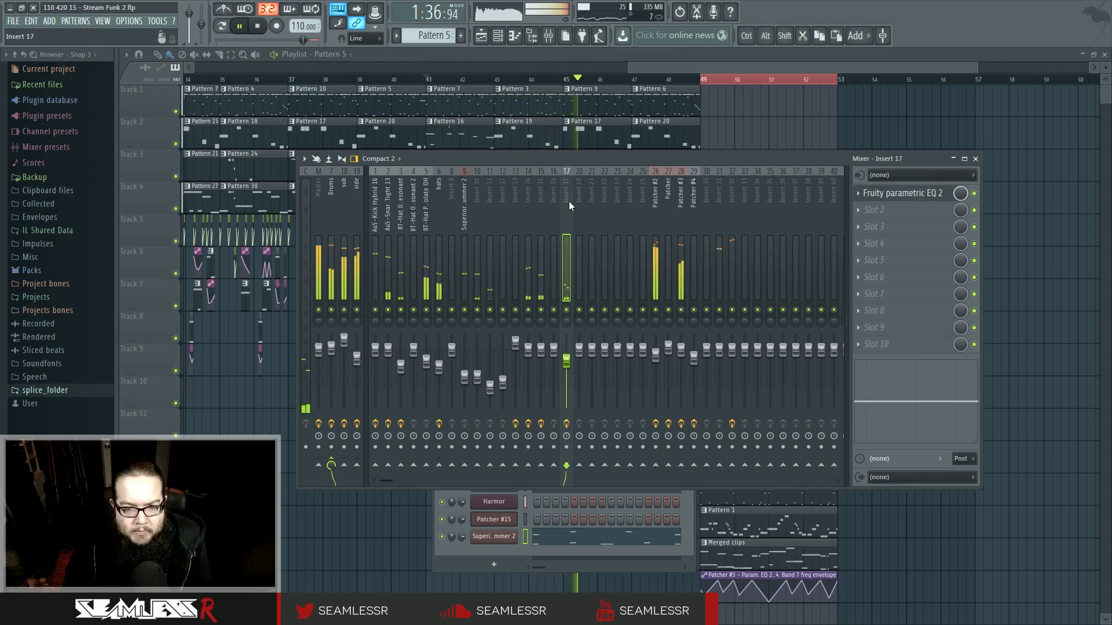
Route mixer Inserts 17 and 15 to Insert 20 only
right_click(579, 465)
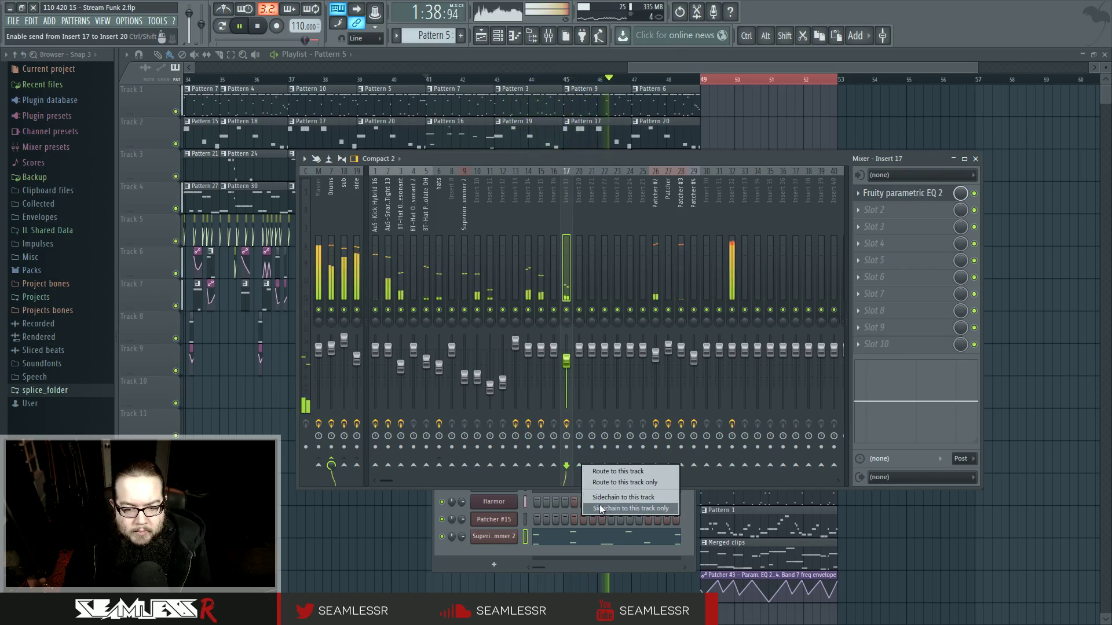
left_click(596, 486)
left_click(540, 213)
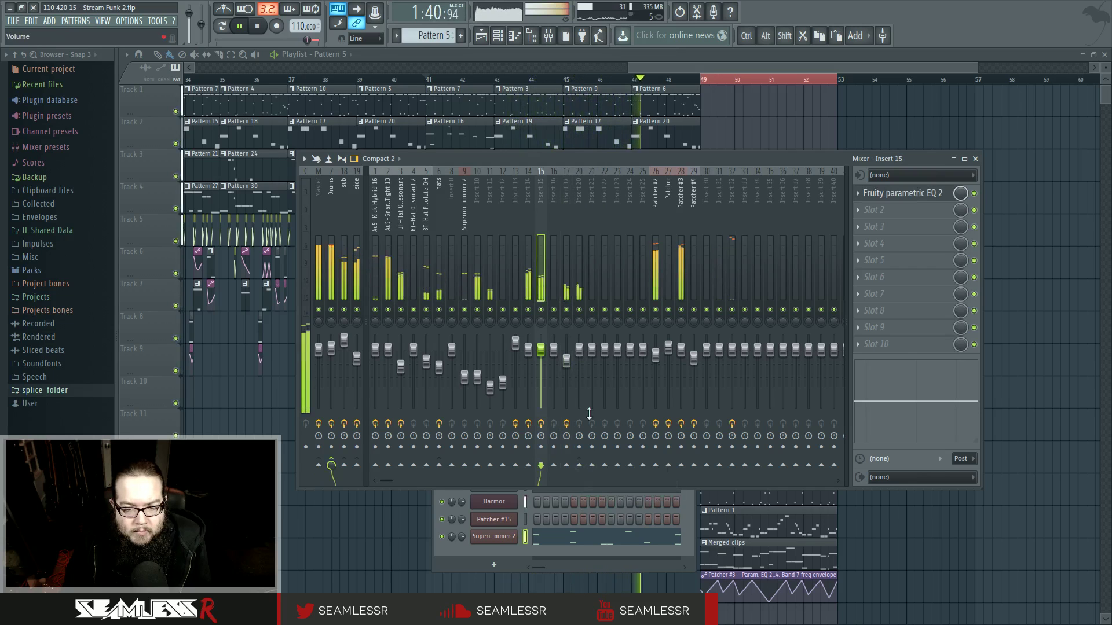
right_click(581, 467)
left_click(589, 485)
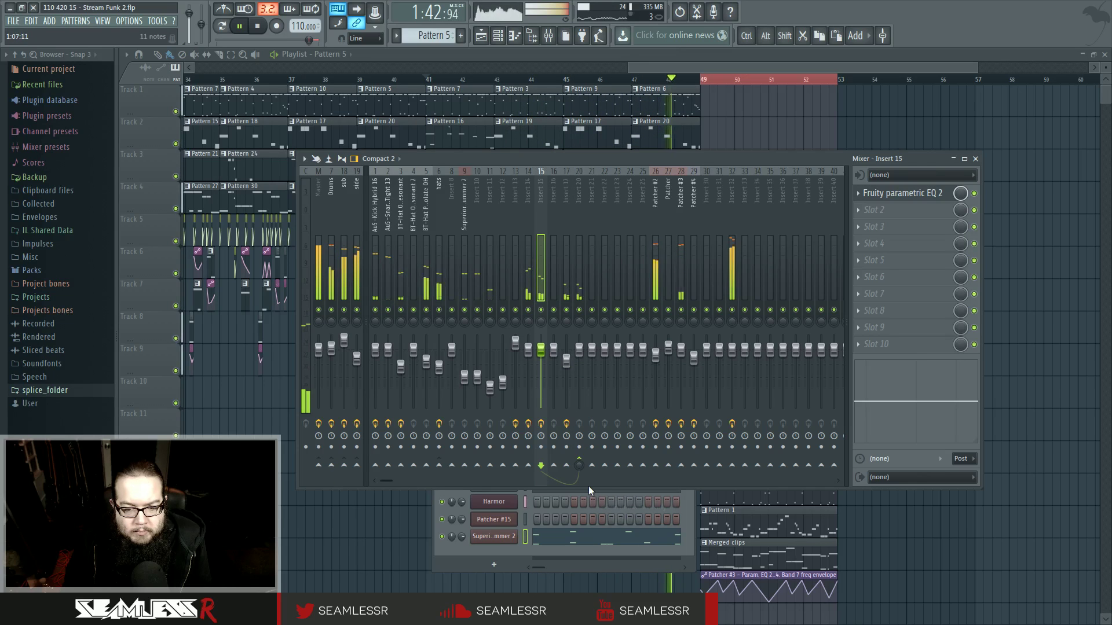
right_click(578, 467)
left_click(566, 479)
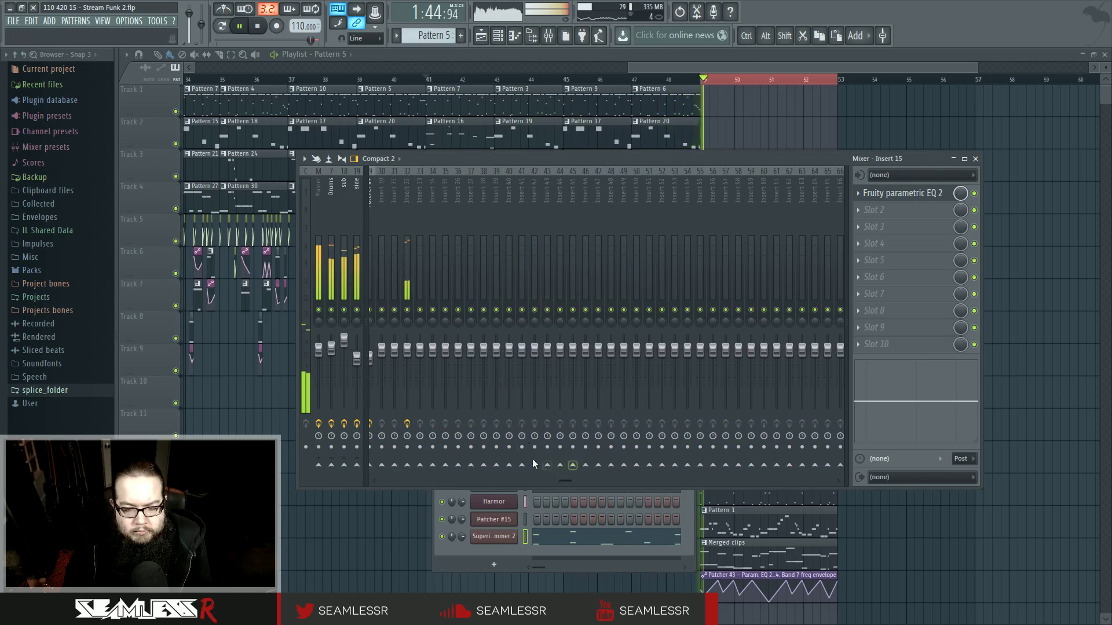
left_click_drag(568, 480, 379, 479)
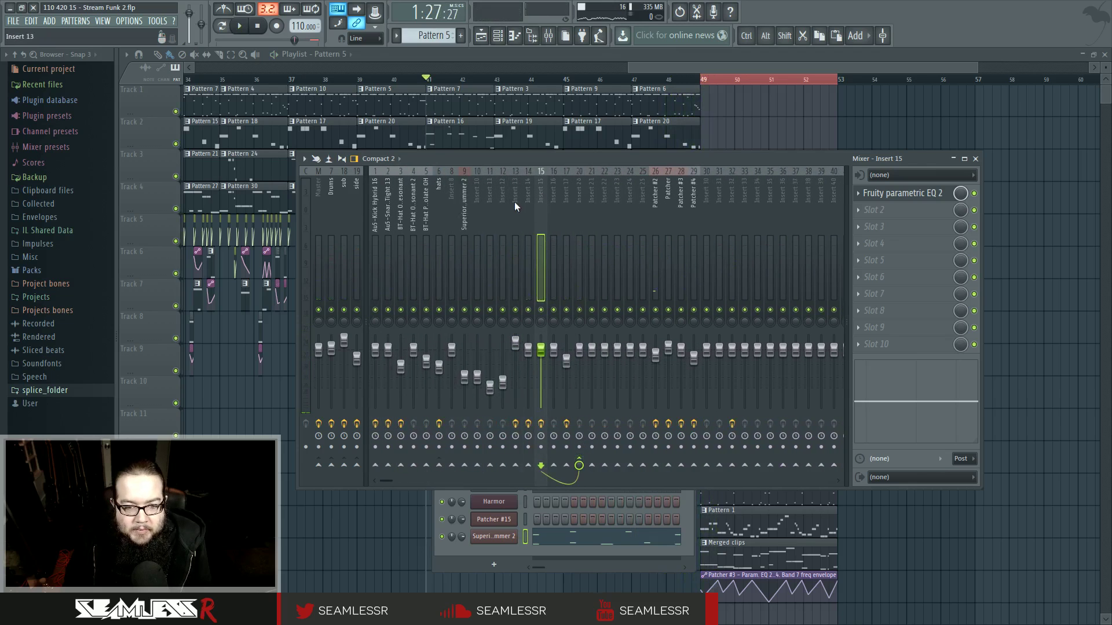
Route mixer Inserts 14 and 12 to Insert 20 only
right_click(576, 466)
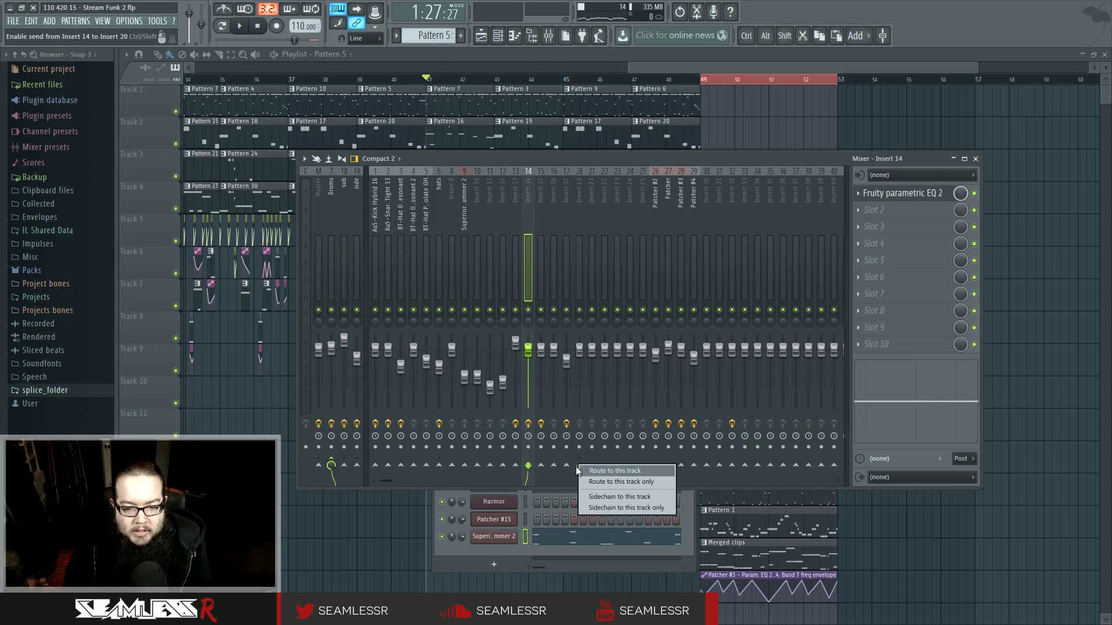
left_click(590, 481)
key("space")
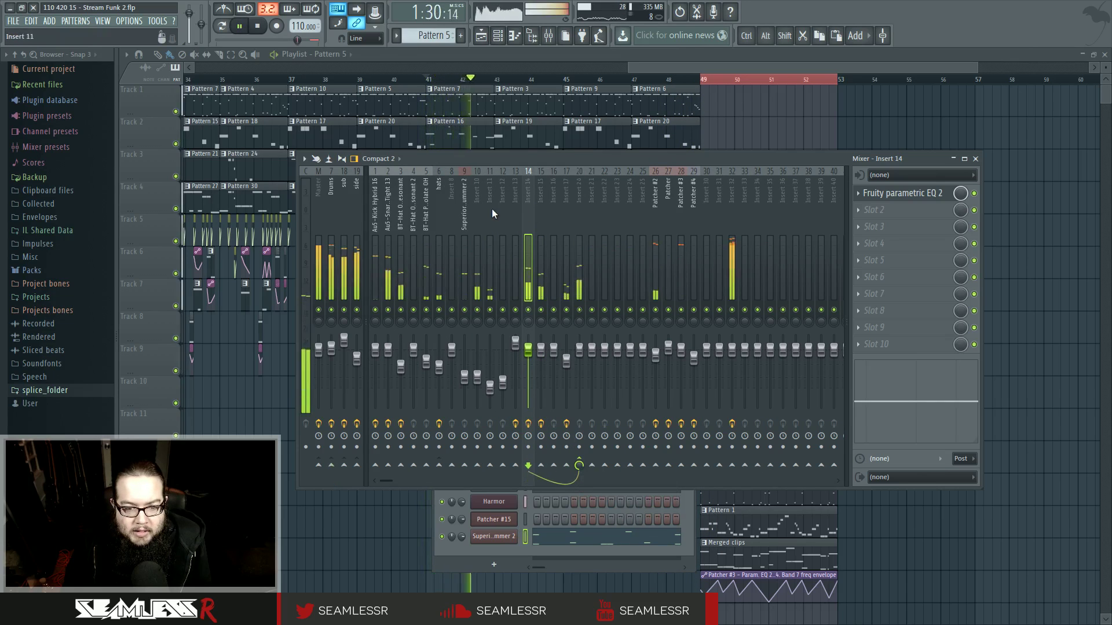
left_click(502, 207)
key("space")
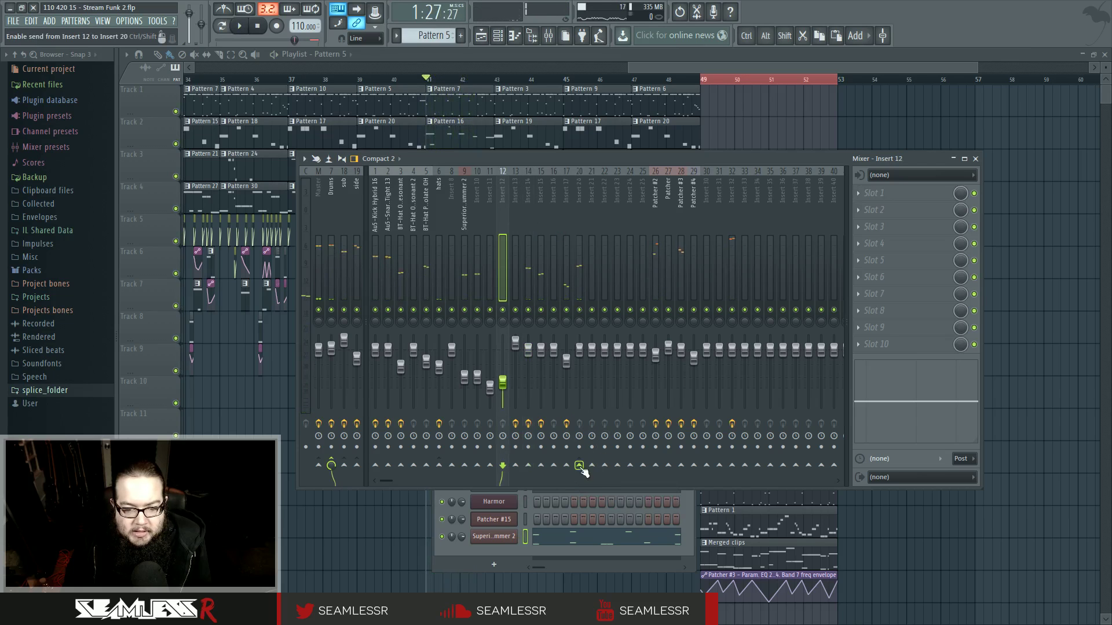
right_click(581, 470)
left_click(603, 484)
Route Insert 20 to the Drums mixer track only and listen to the result
key("space")
left_click(578, 200)
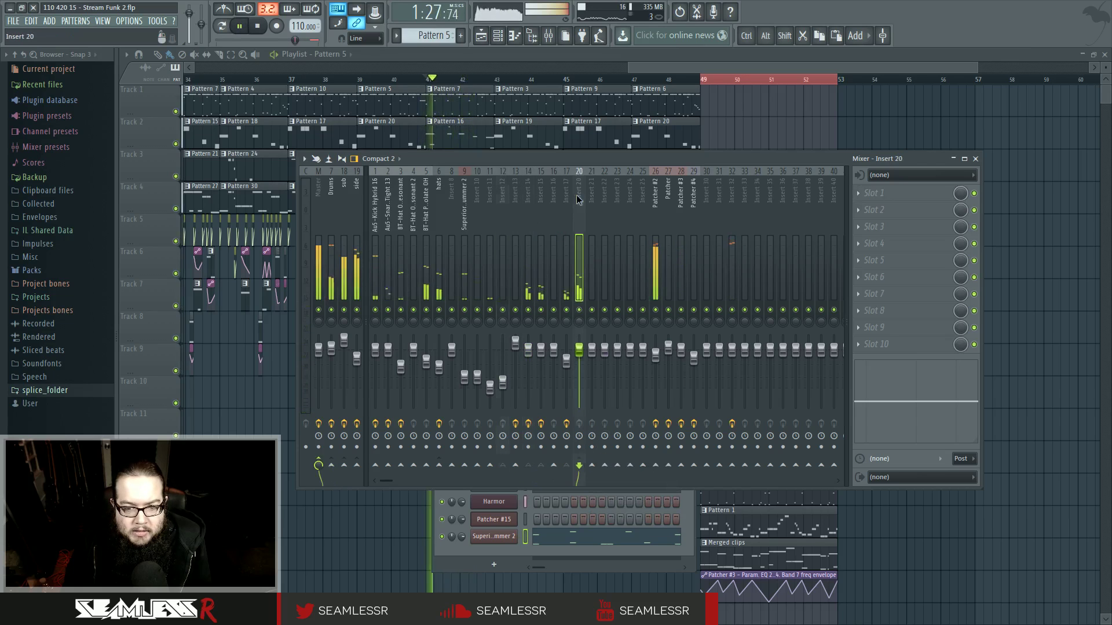
right_click(332, 467)
left_click(363, 484)
key("space")
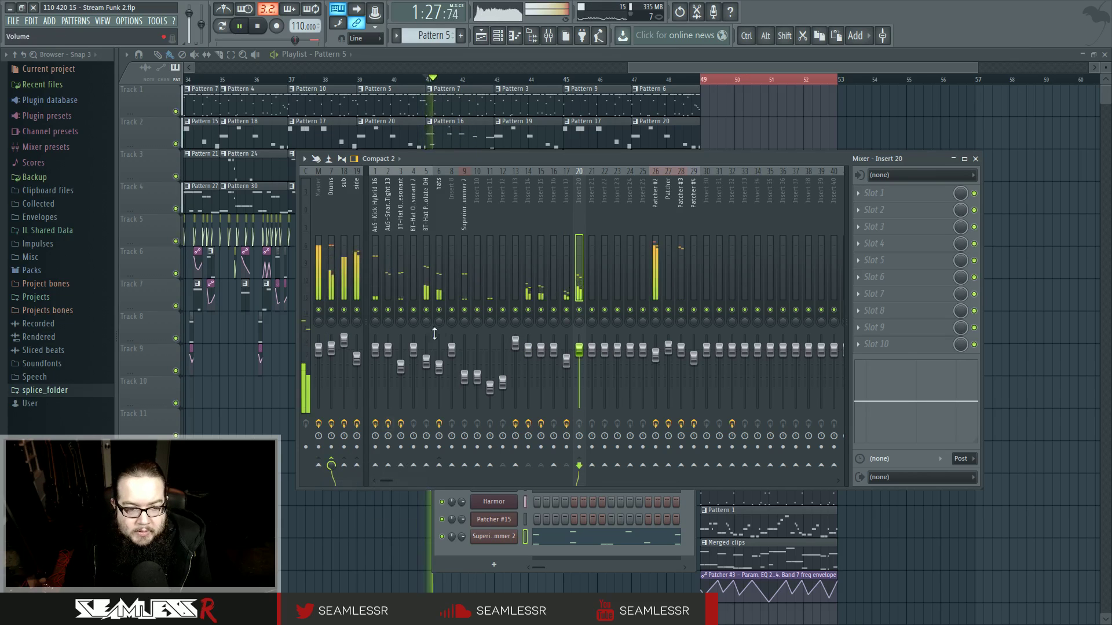
left_click_drag(442, 158, 449, 158)
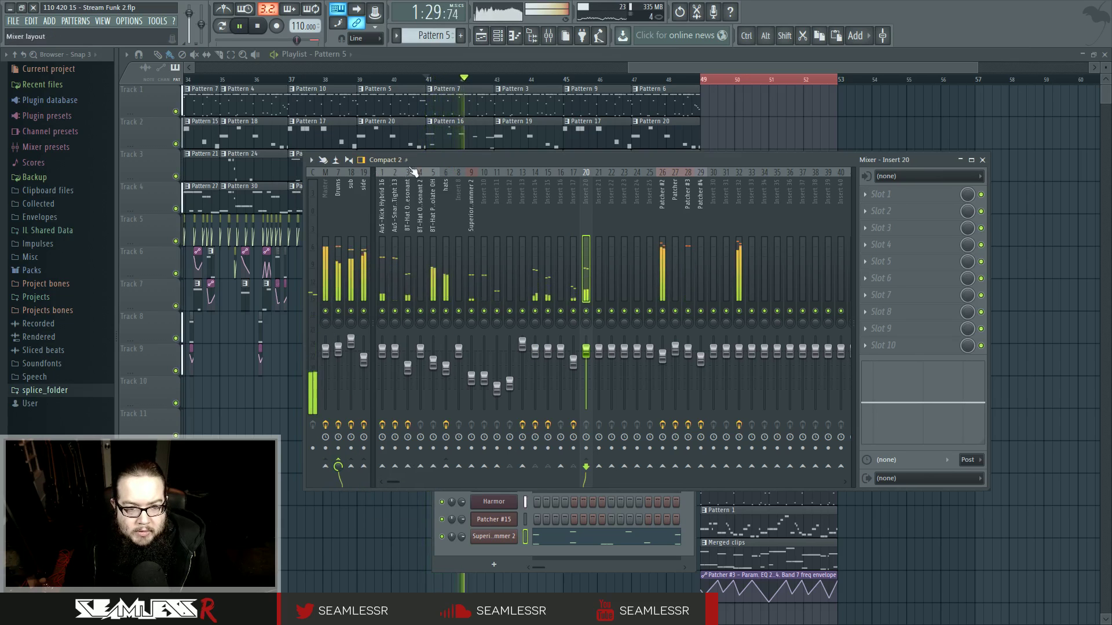
Send the Au5-Kick Hybrid 16 and snare mixer tracks to Insert 20 as sidechain sources
left_click(384, 190)
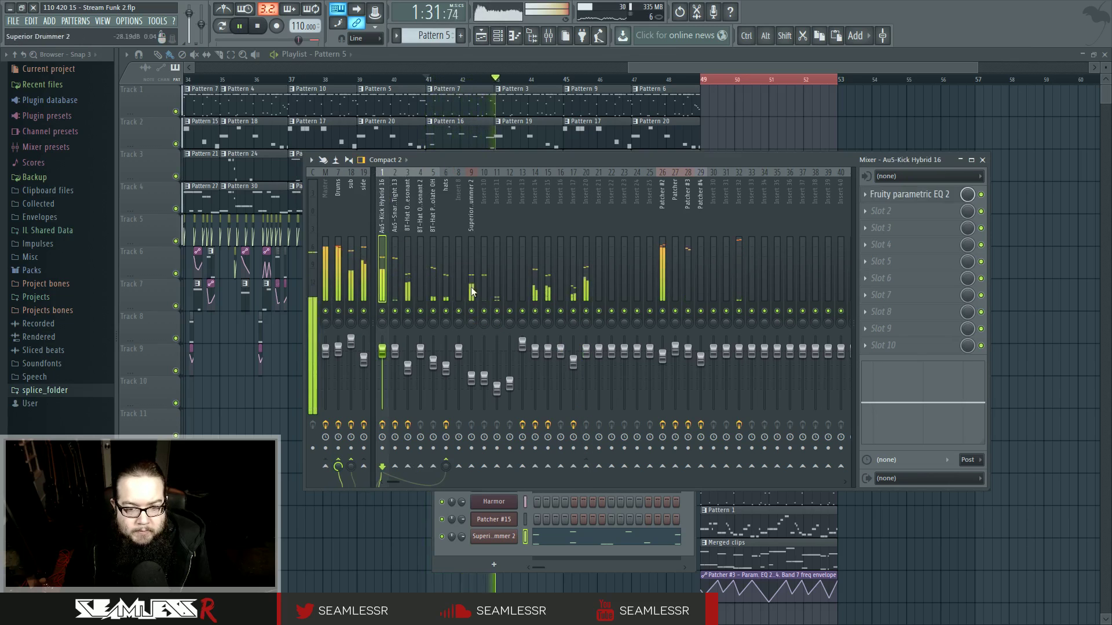
left_click(586, 467)
left_click(586, 467)
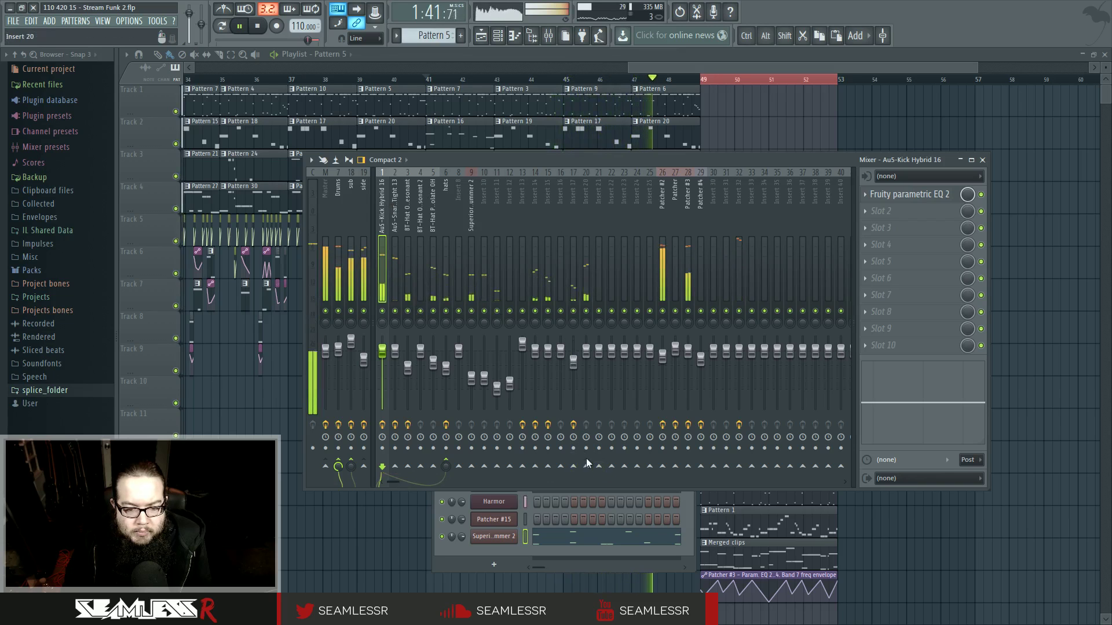
left_click(584, 211)
left_click(382, 209)
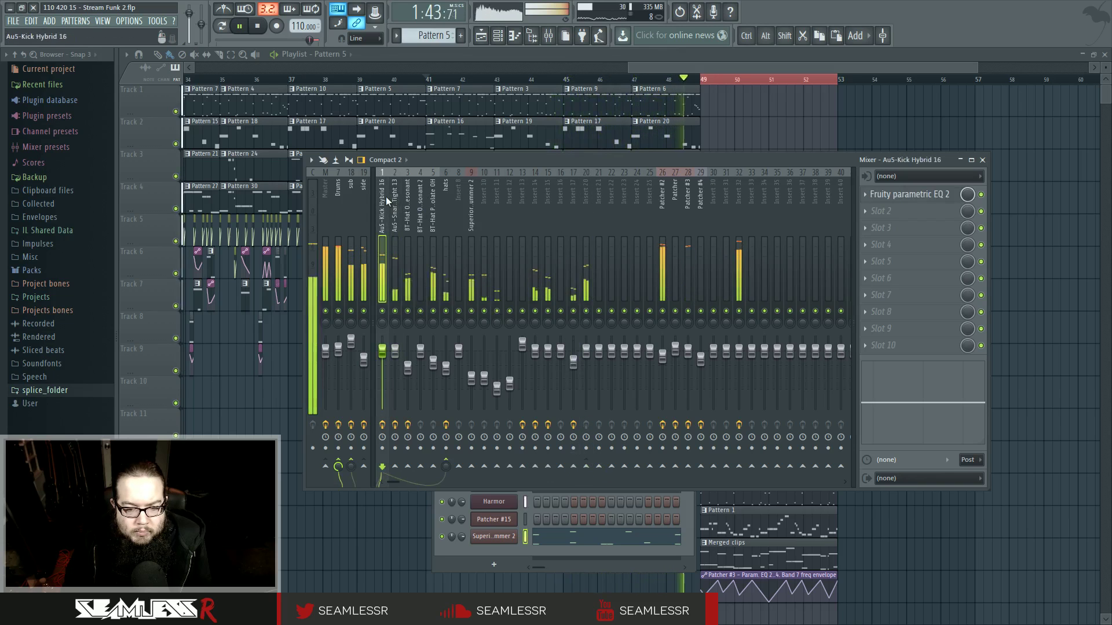
key("space")
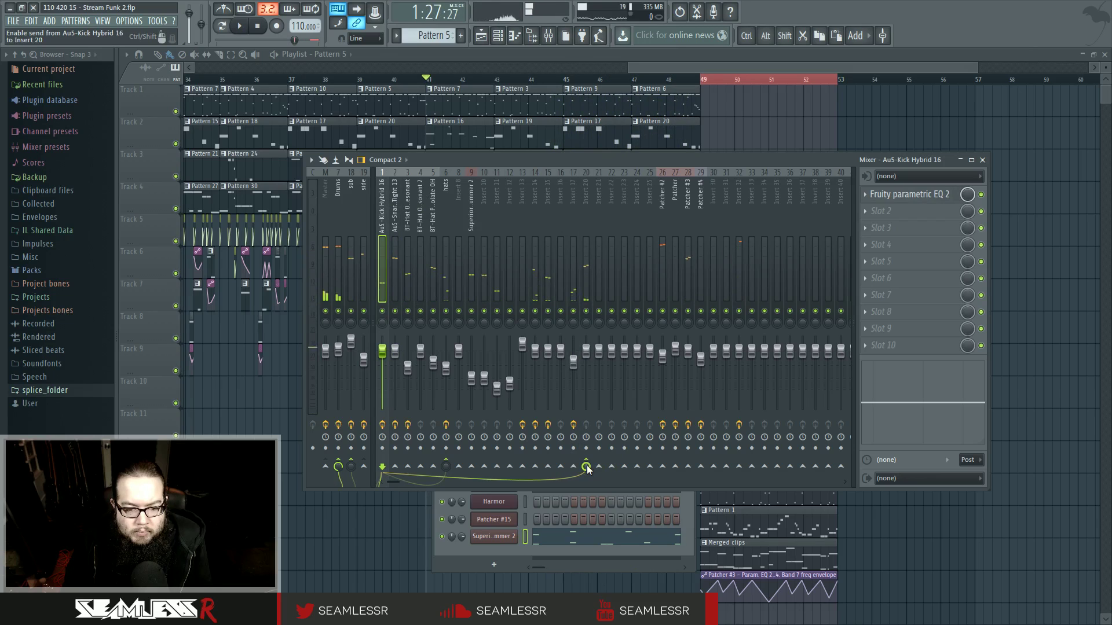
key("space")
left_click(397, 214)
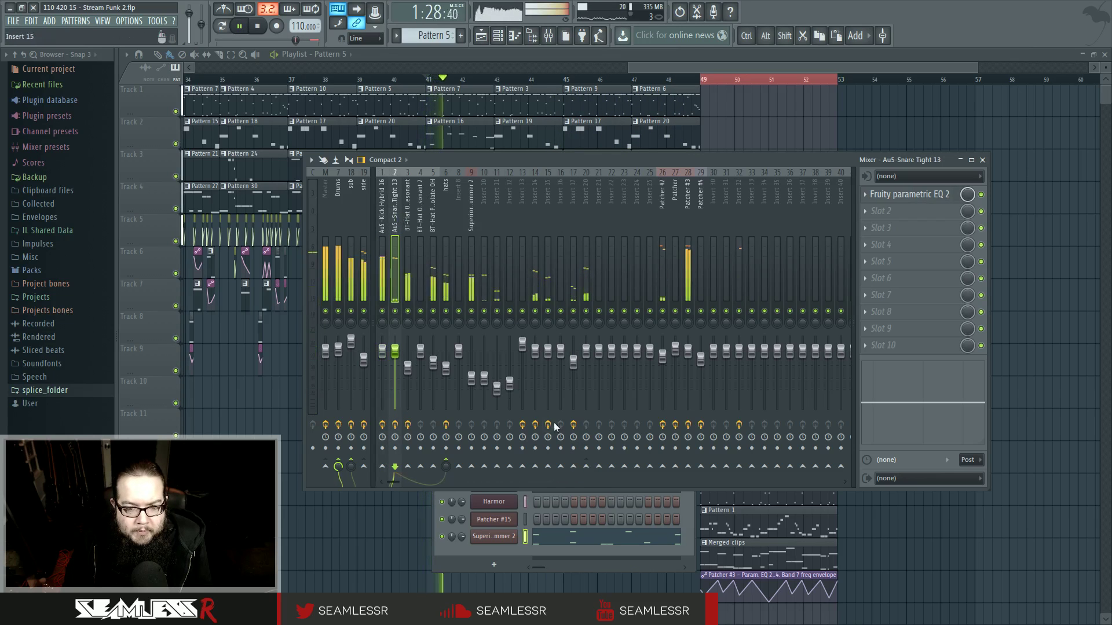
left_click(584, 481)
Add a Fruity Limiter to Insert 20 in compressor mode, set its sidechain input to 1, and adjust the threshold and ratio
key("space")
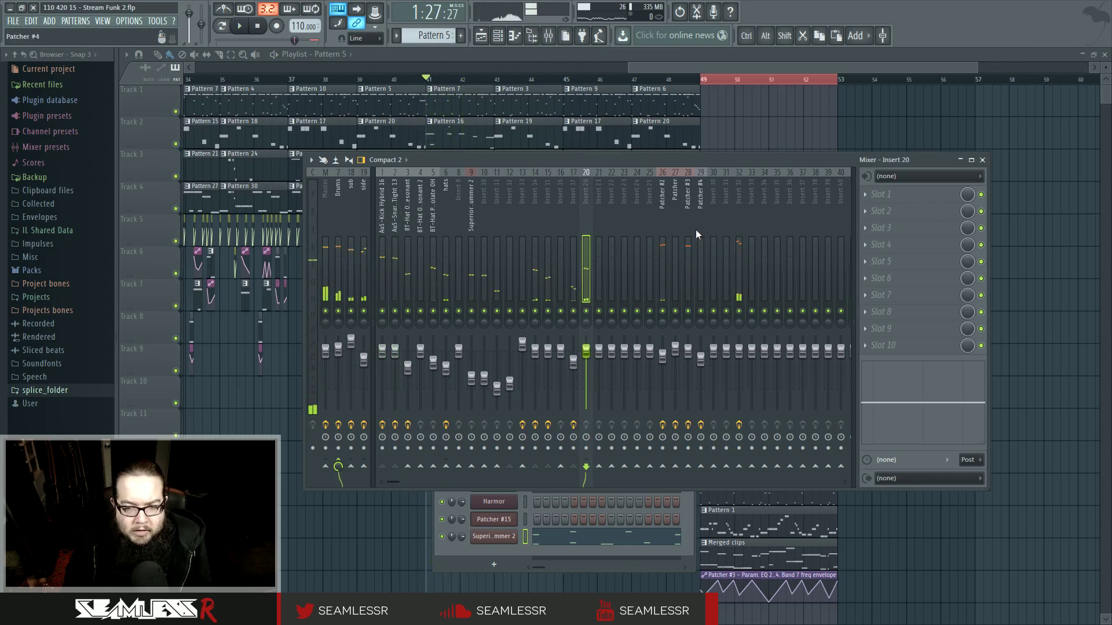
left_click(868, 199)
mouse_move(945, 435)
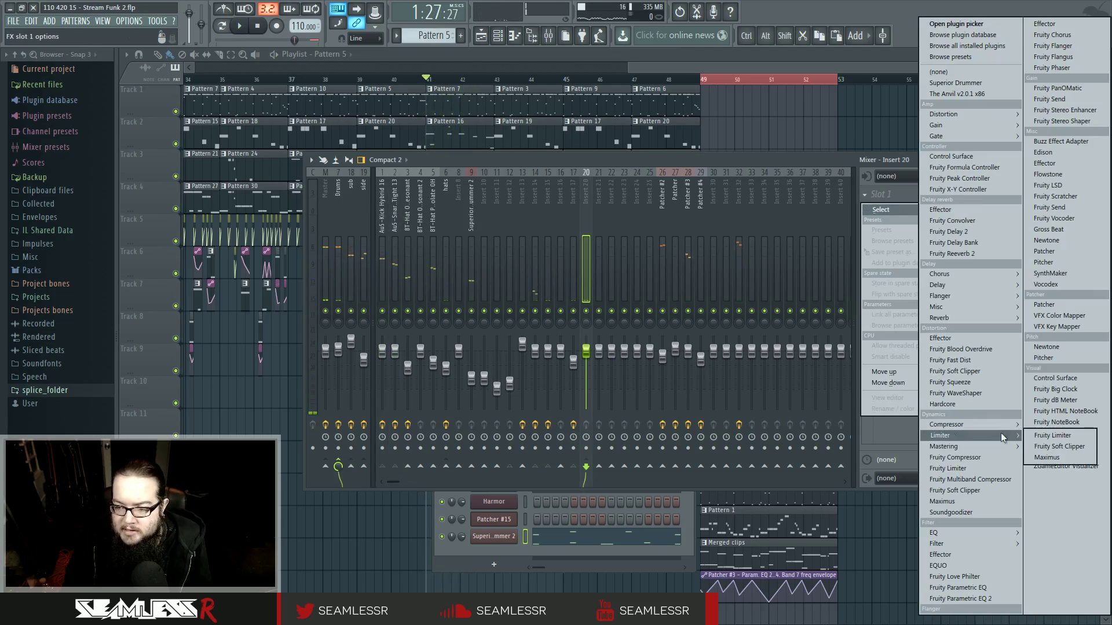
left_click(1056, 436)
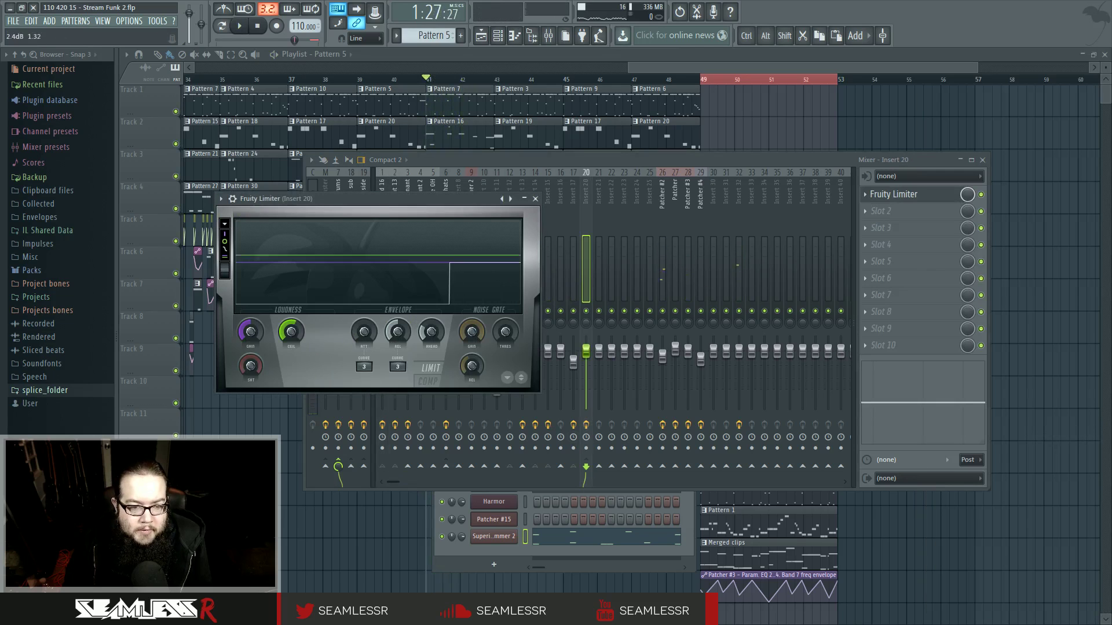
left_click(428, 381)
left_click(397, 366)
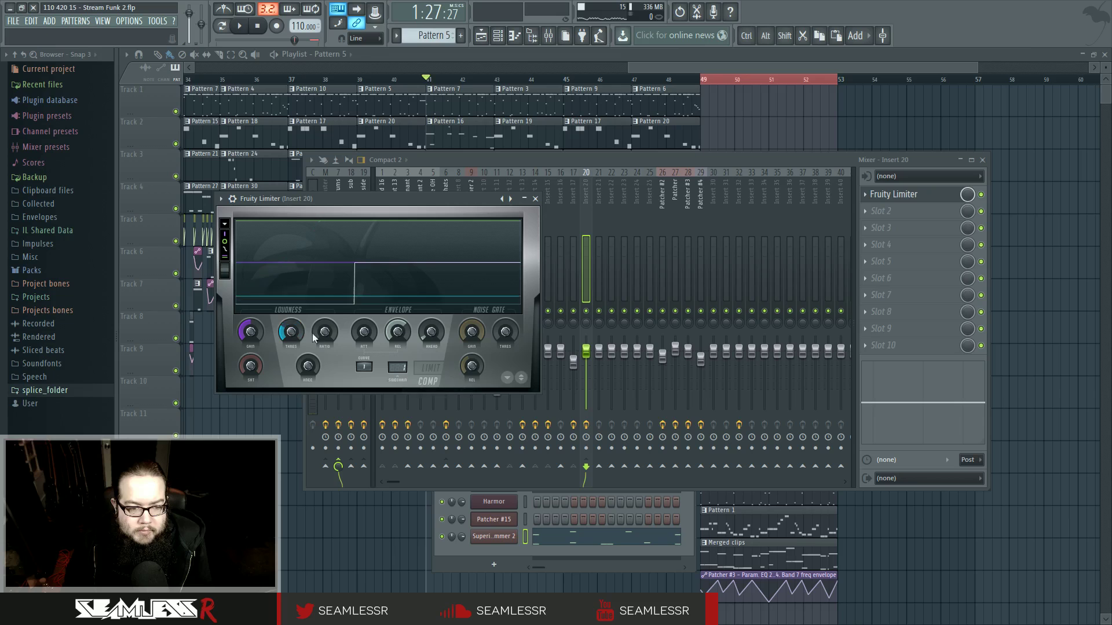
left_click_drag(288, 332, 291, 336)
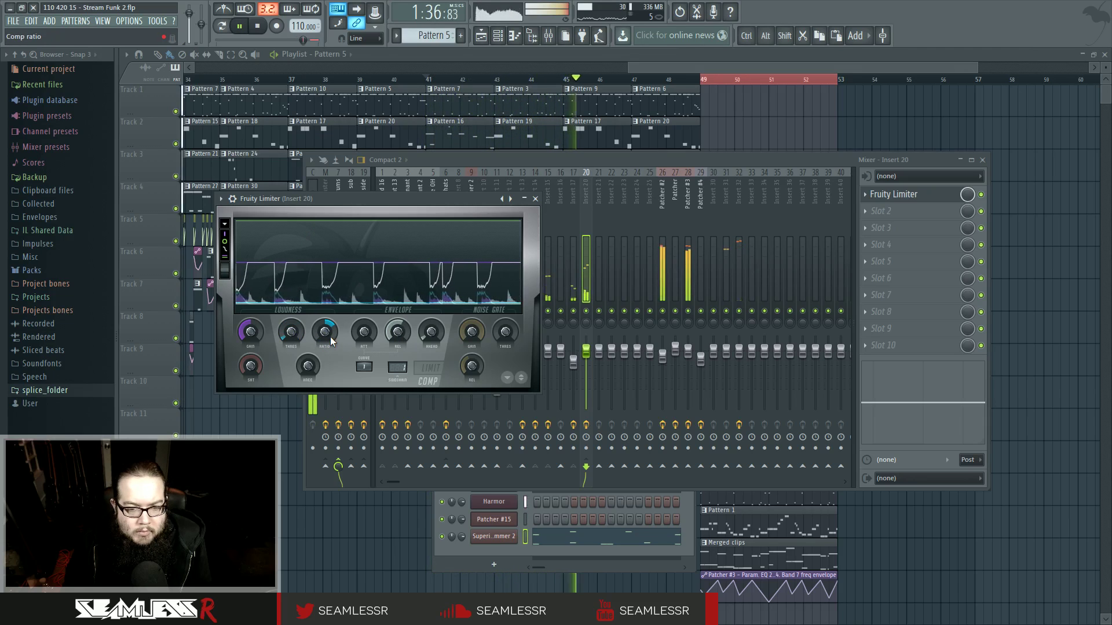
left_click(535, 199)
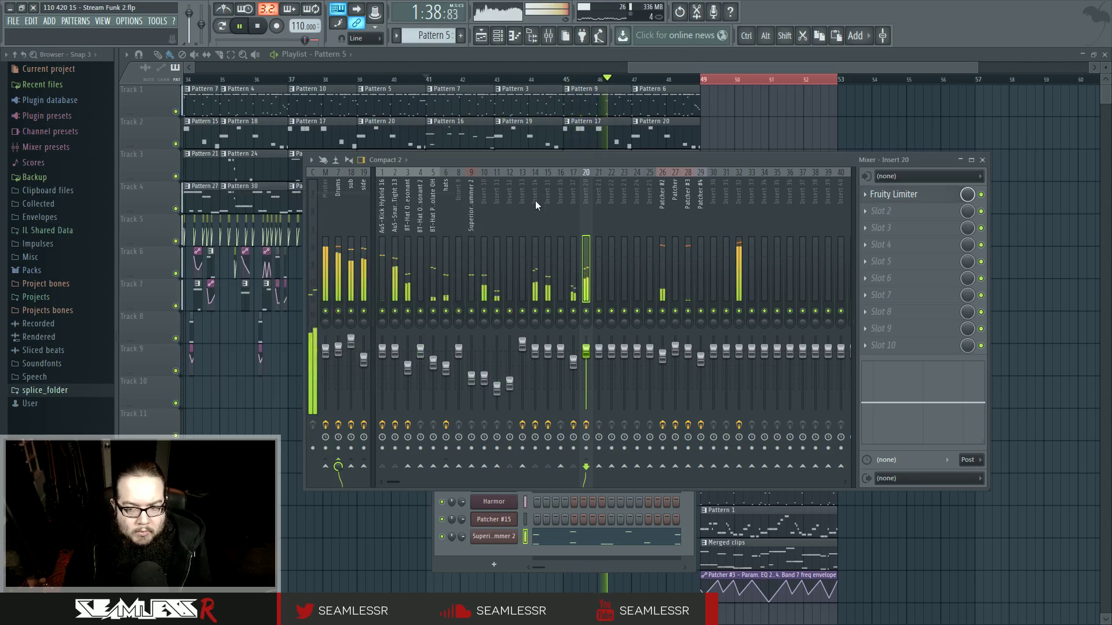
Add a second Fruity Limiter to Insert 20 in compressor mode with sidechain input 2, lowering the threshold and adjusting the ratio
left_click(880, 211)
mouse_move(949, 436)
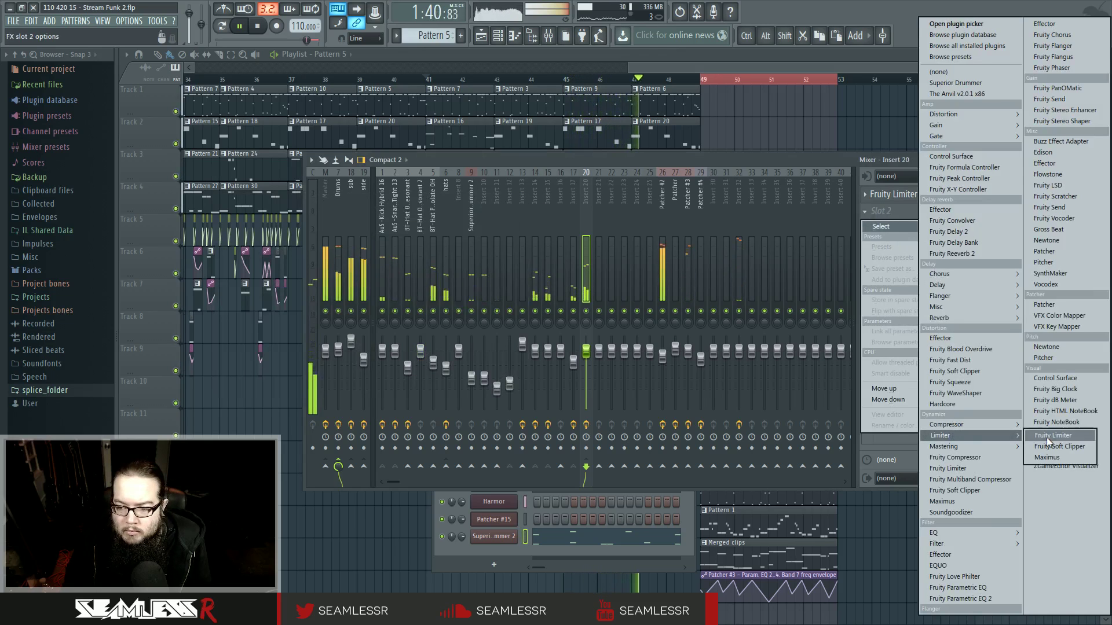
left_click(1057, 438)
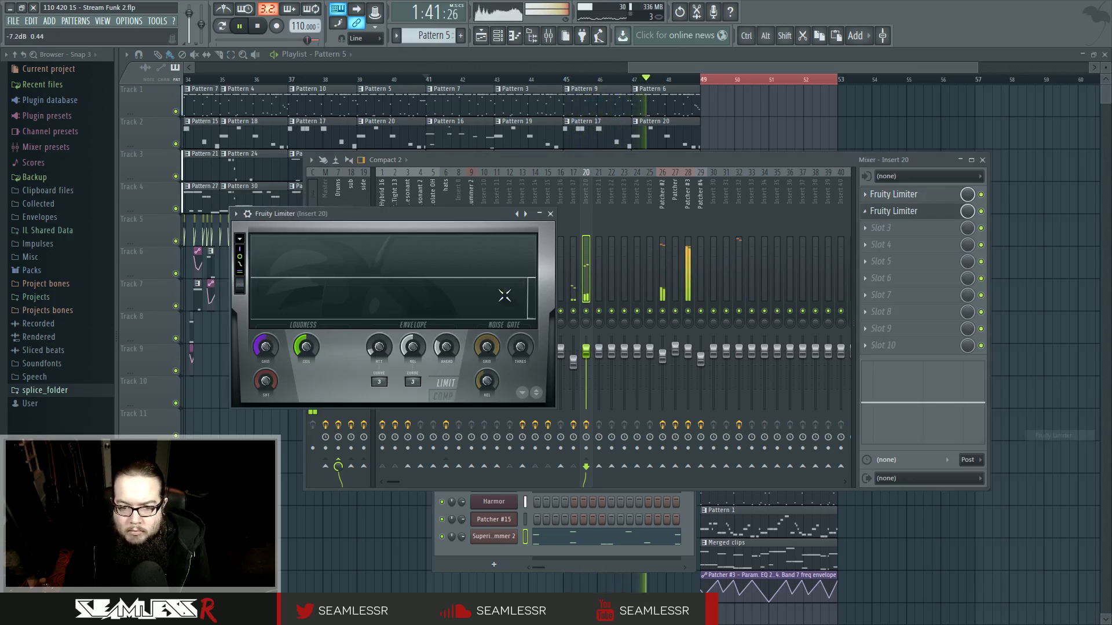
left_click(443, 396)
right_click(414, 385)
left_click(450, 414)
left_click_drag(306, 347, 306, 376)
left_click_drag(339, 351, 315, 342)
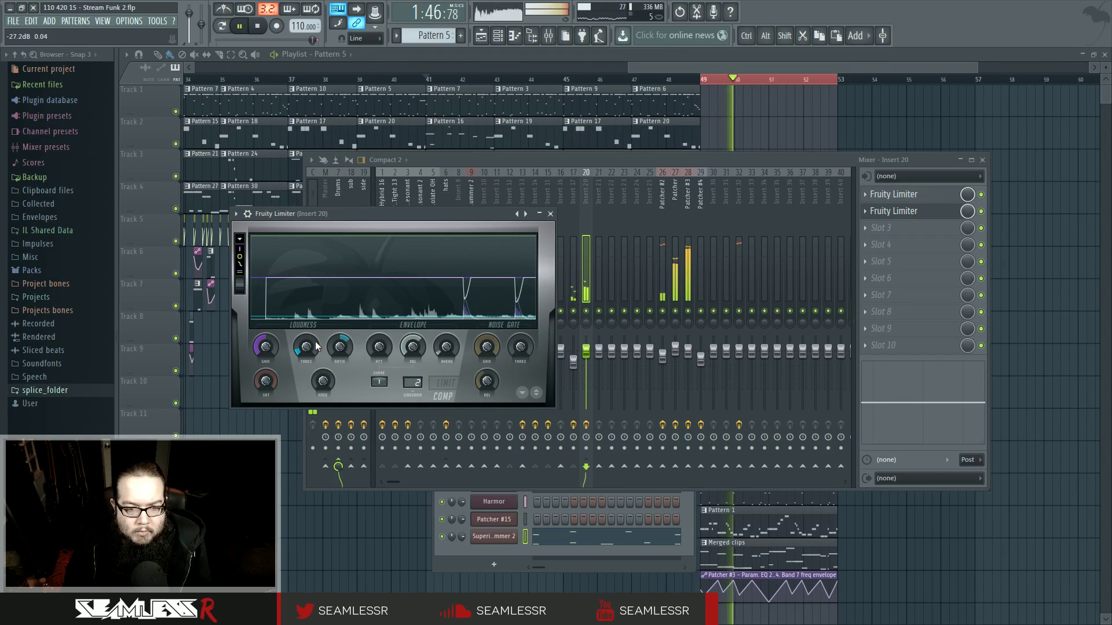
Raise Insert 20's volume to 110%, stop playback, and open the channel rack
left_click(496, 39)
left_click(613, 156)
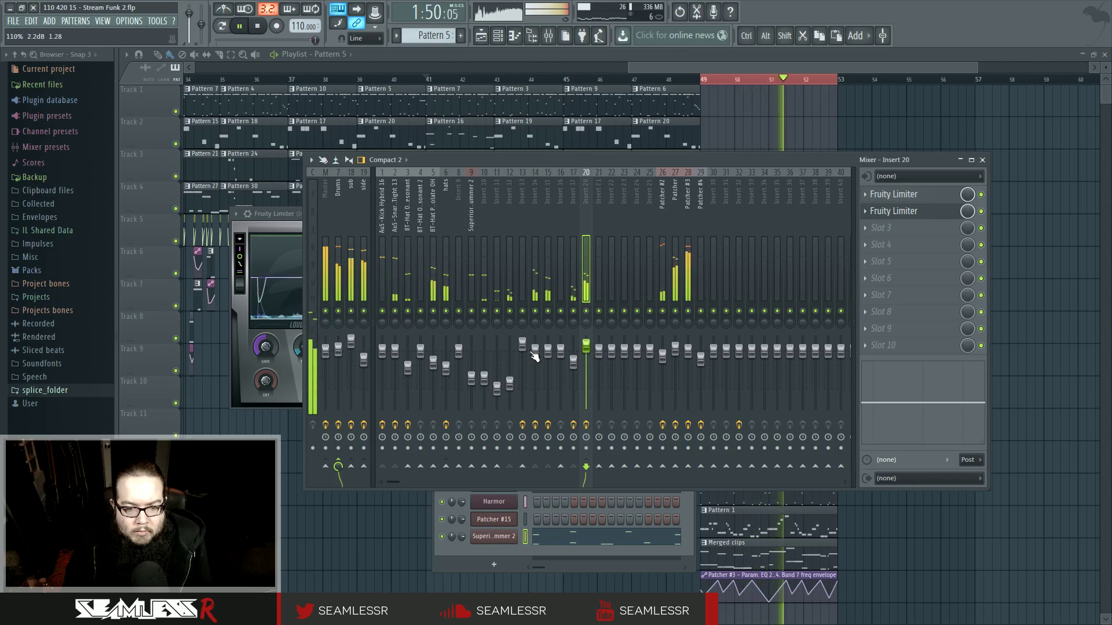
left_click(499, 36)
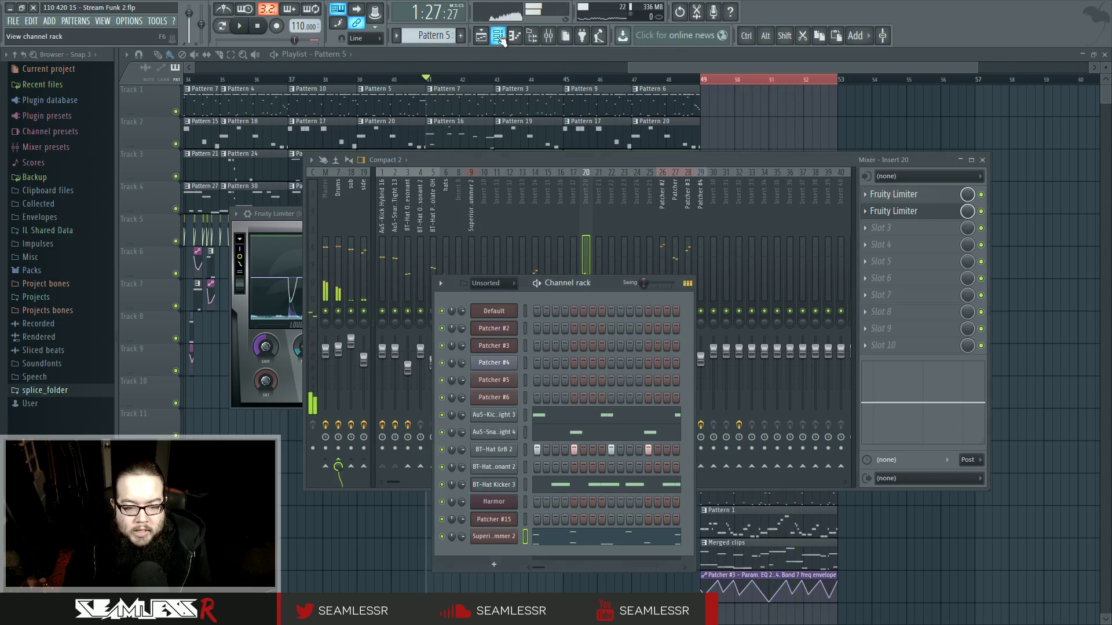
Select the Superior Drummer 2 channel and raise Insert 10's volume to 86% in the mixer
left_click(492, 539)
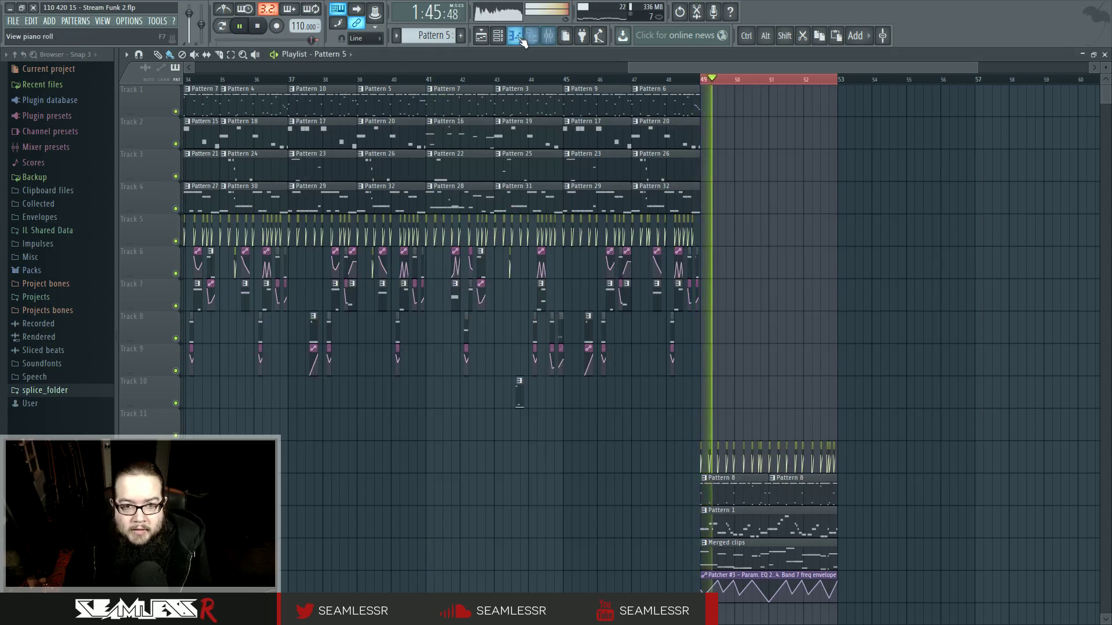
left_click(547, 39)
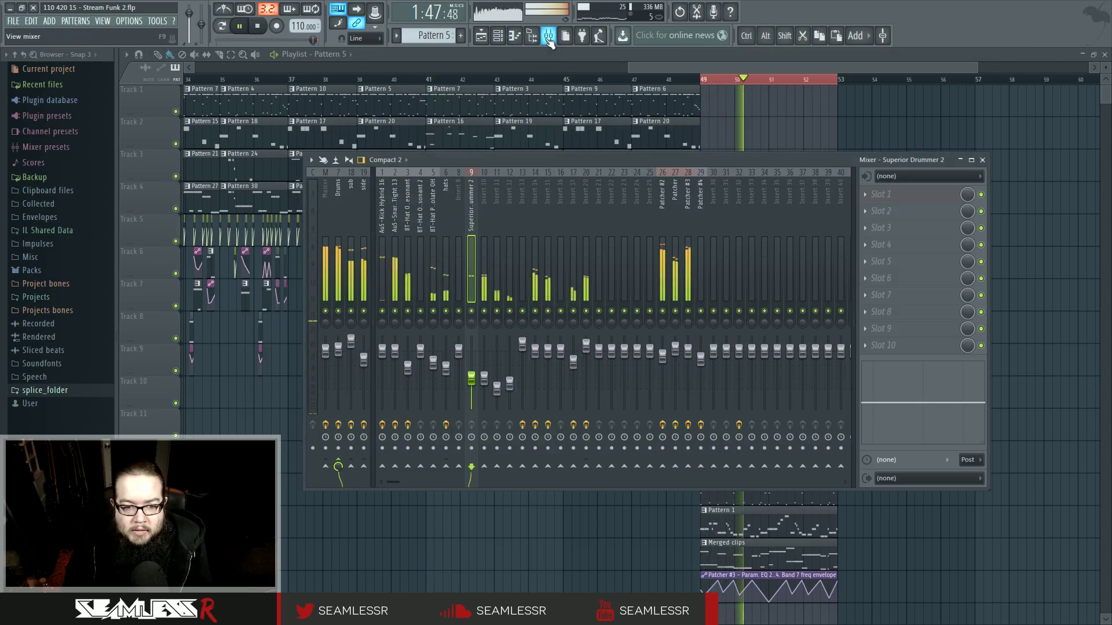
left_click_drag(525, 161, 513, 192)
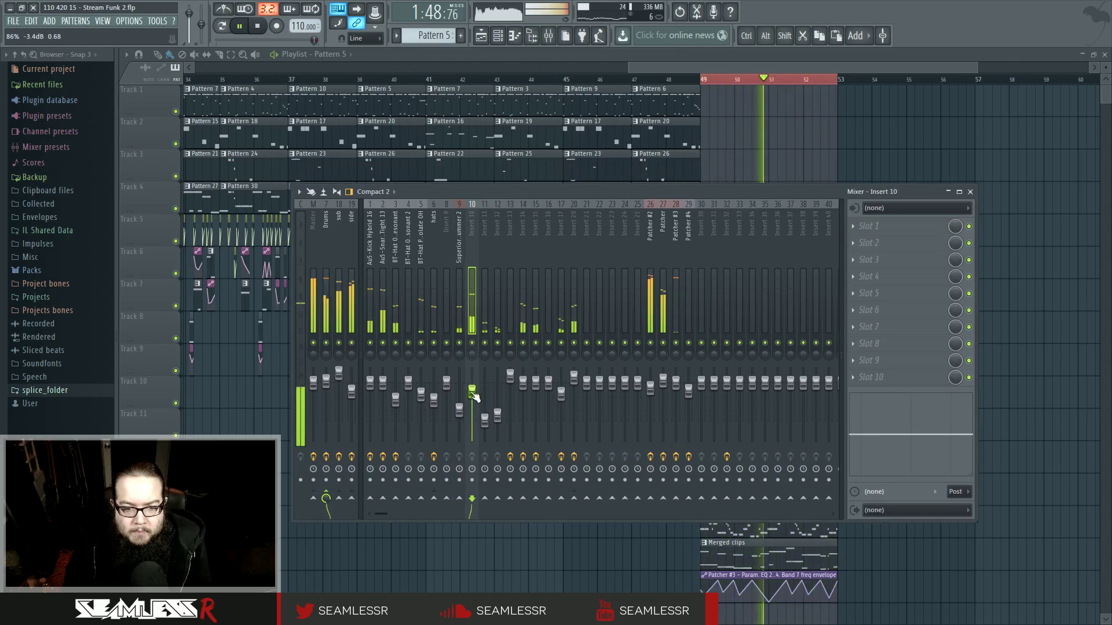
key("F9")
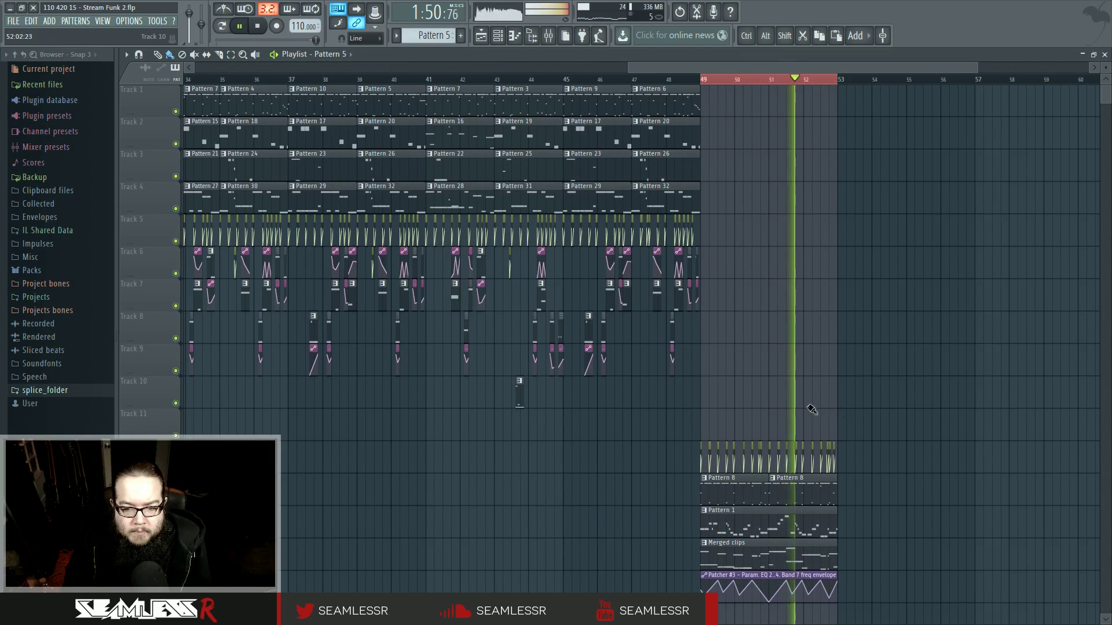
Open the Pattern 3 clip at bar 43 and examine its Au5-Kick Tight 3 notes in the piano roll
left_click_drag(814, 421, 795, 391)
scroll(794, 392, "up", 3)
left_click_drag(754, 349, 585, 352)
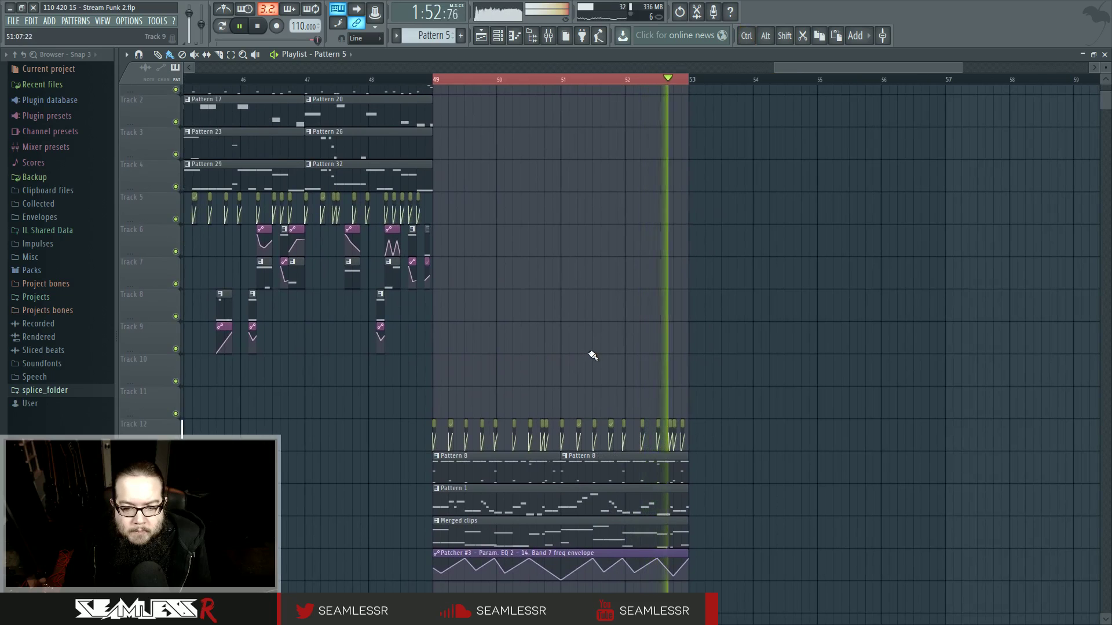
left_click_drag(501, 321, 629, 319)
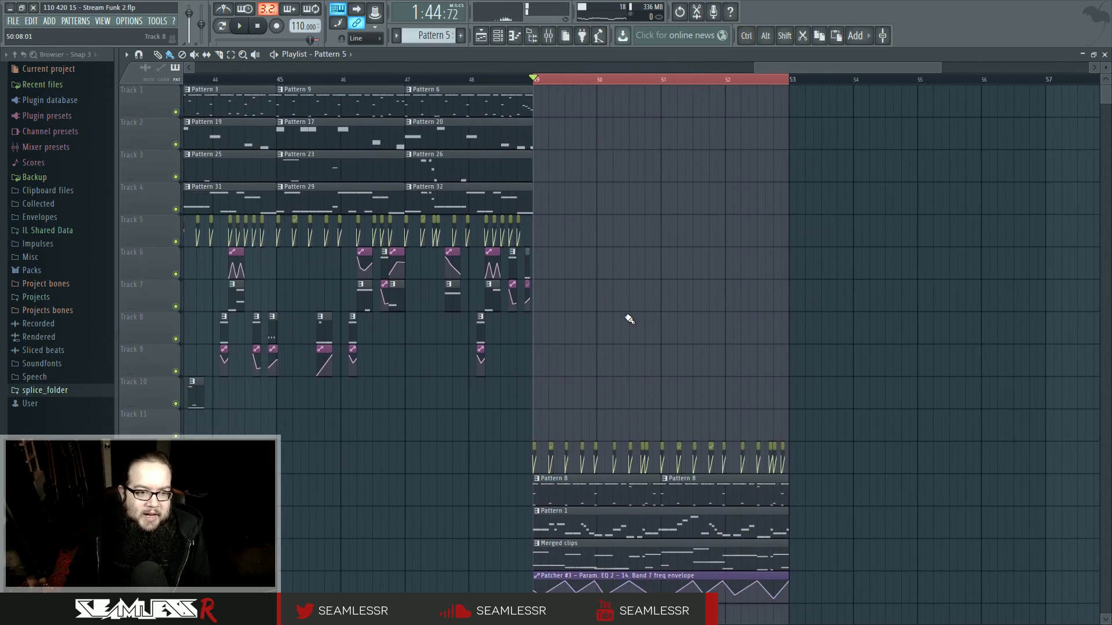
left_click_drag(424, 358, 713, 376)
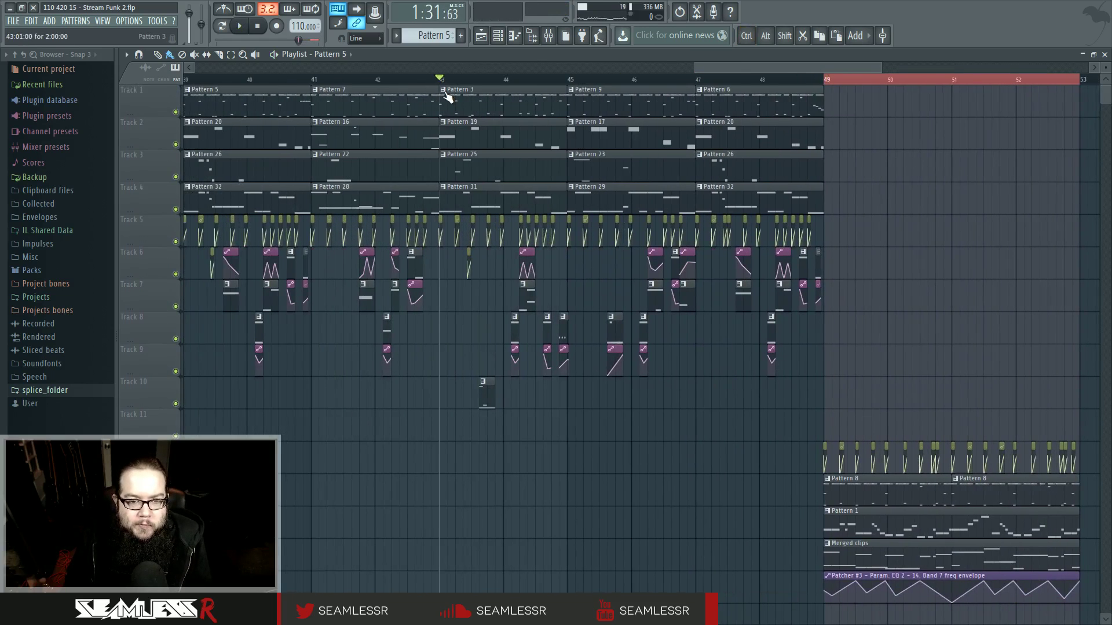
double_click(494, 104)
left_click_drag(494, 434, 431, 430)
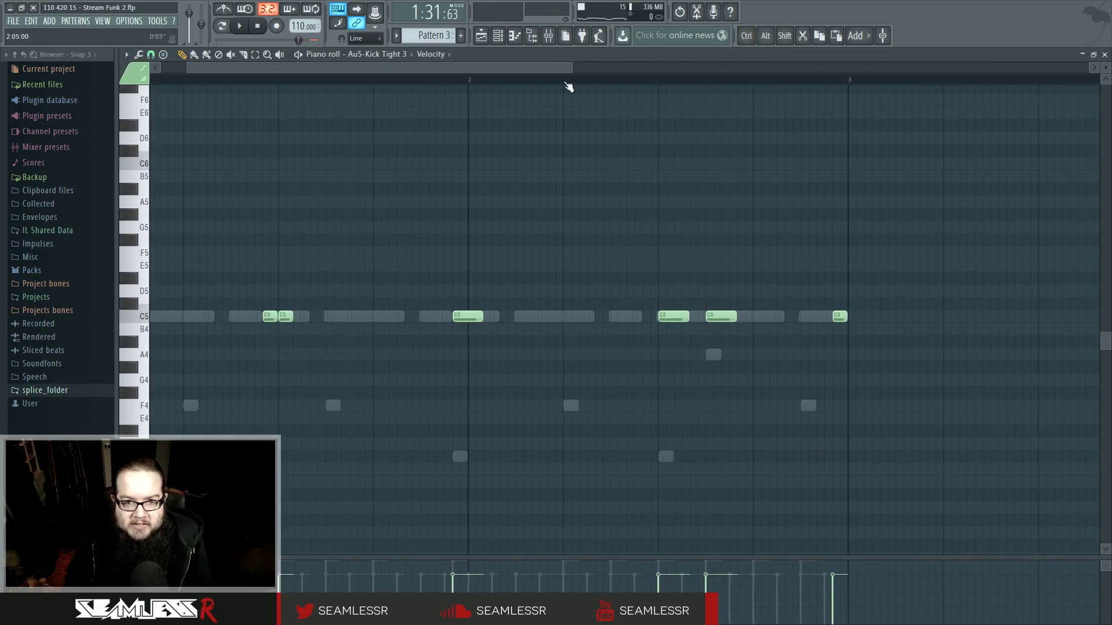
Return to the playlist and try to make the Pattern 3 clip at bar 43 unique
left_click(498, 36)
left_click(490, 38)
left_click(442, 90)
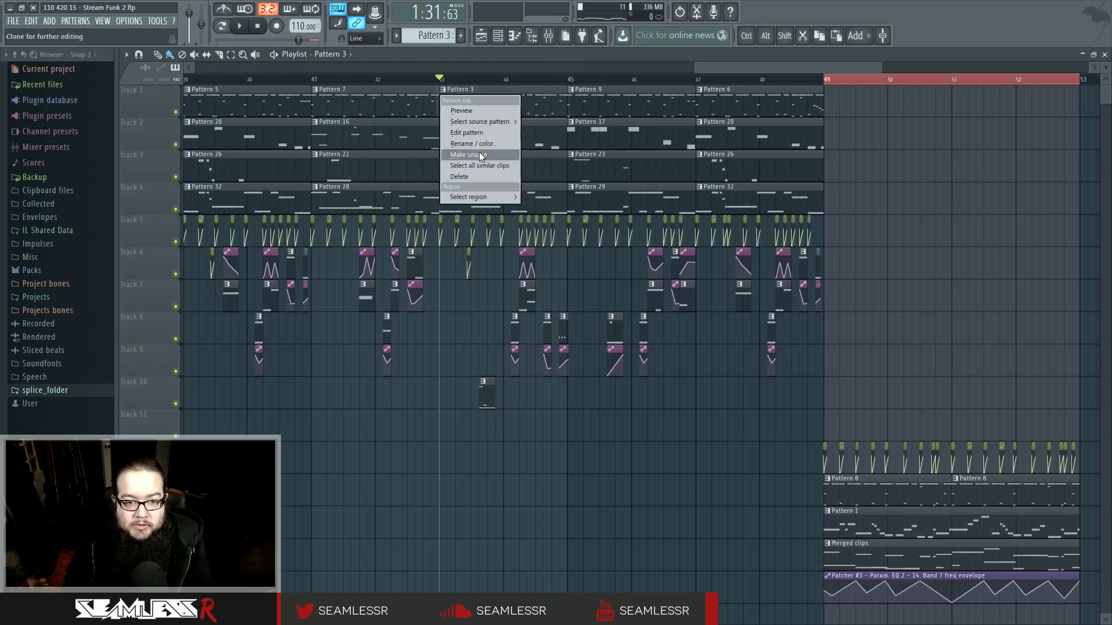
left_click(469, 155)
left_click(685, 355)
Open Pattern 3's Superior Drummer 2 notes and play them in pattern mode from the middle of bar 2
double_click(513, 114)
left_click_drag(747, 375, 698, 243)
scroll(558, 488, "down", 3)
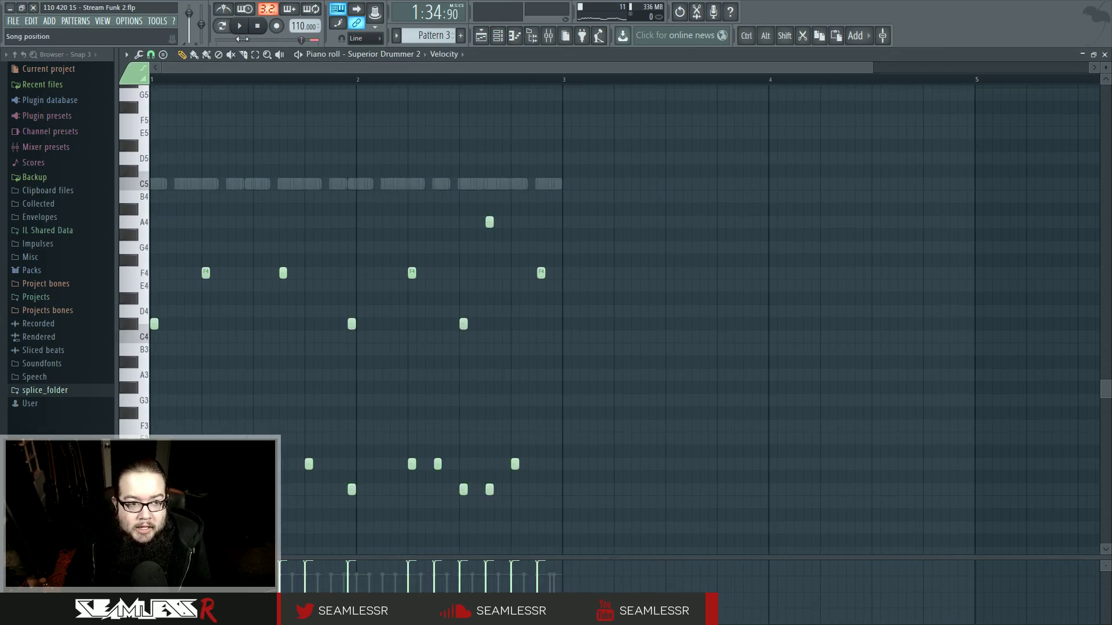
left_click(223, 26)
left_click(459, 79)
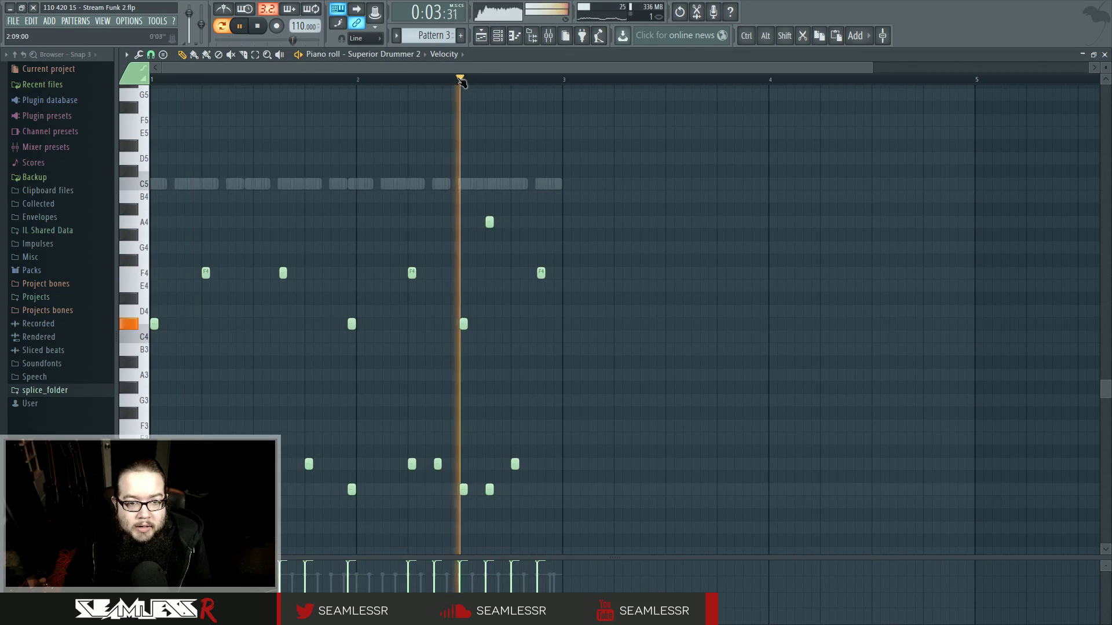
scroll(528, 346, "up", 3)
Add D3 and E3 notes near the end of bar 2 and delete the F4 note there
left_click(514, 464)
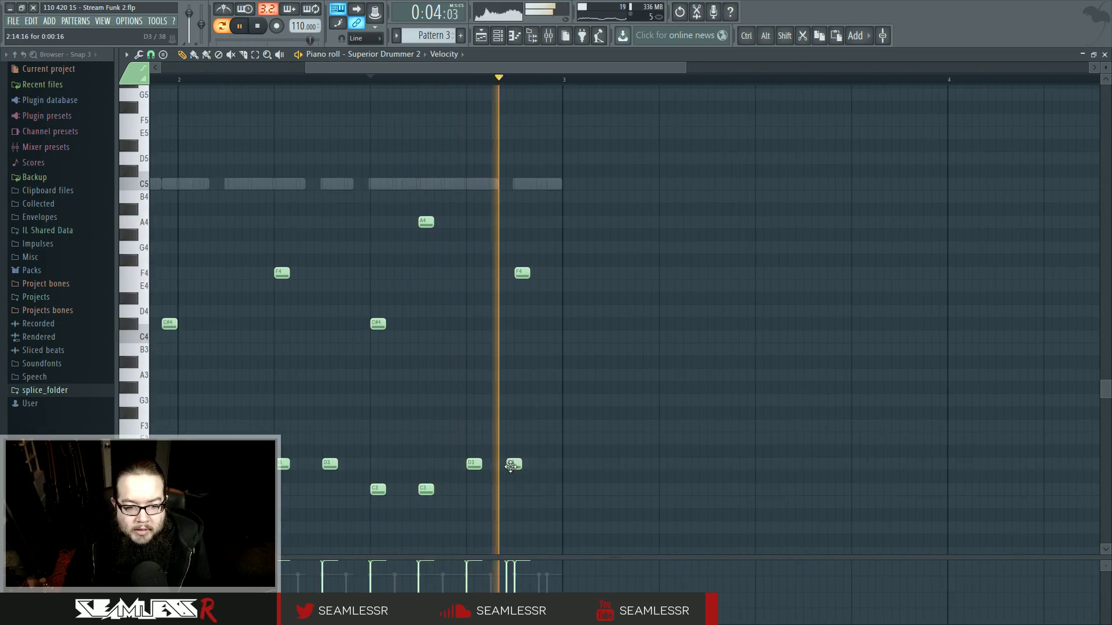
left_click(503, 467)
left_click(537, 441)
left_click(553, 442)
right_click(521, 273)
right_click(554, 440)
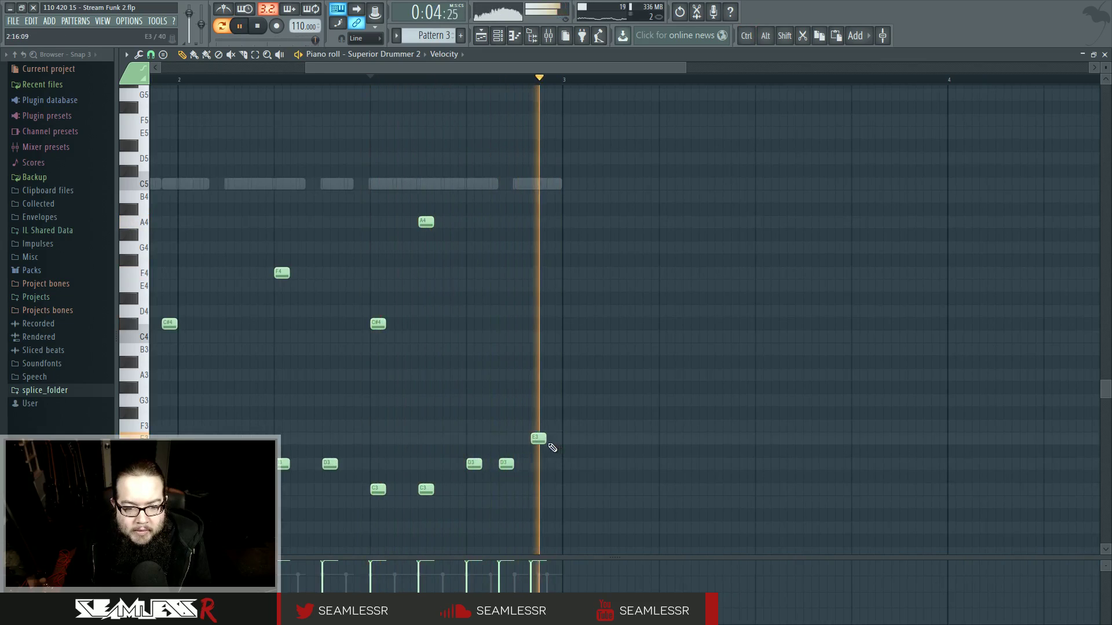
Add a B3 note just before the closing E3 in bar 2 and play the pattern back
left_click(522, 464)
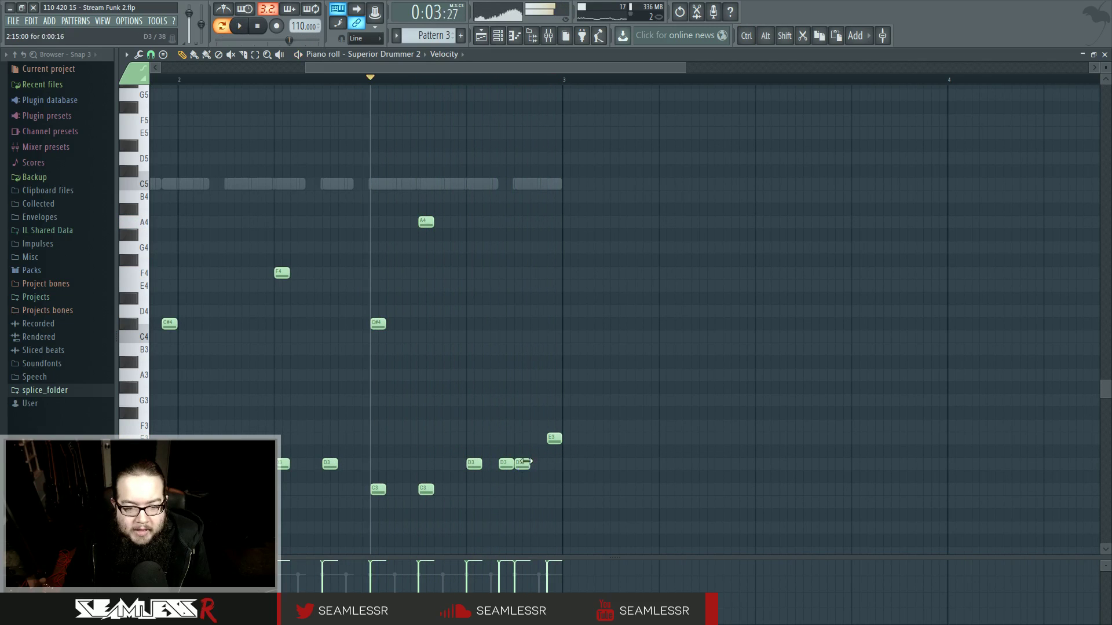
left_click_drag(523, 465, 514, 355)
key("space")
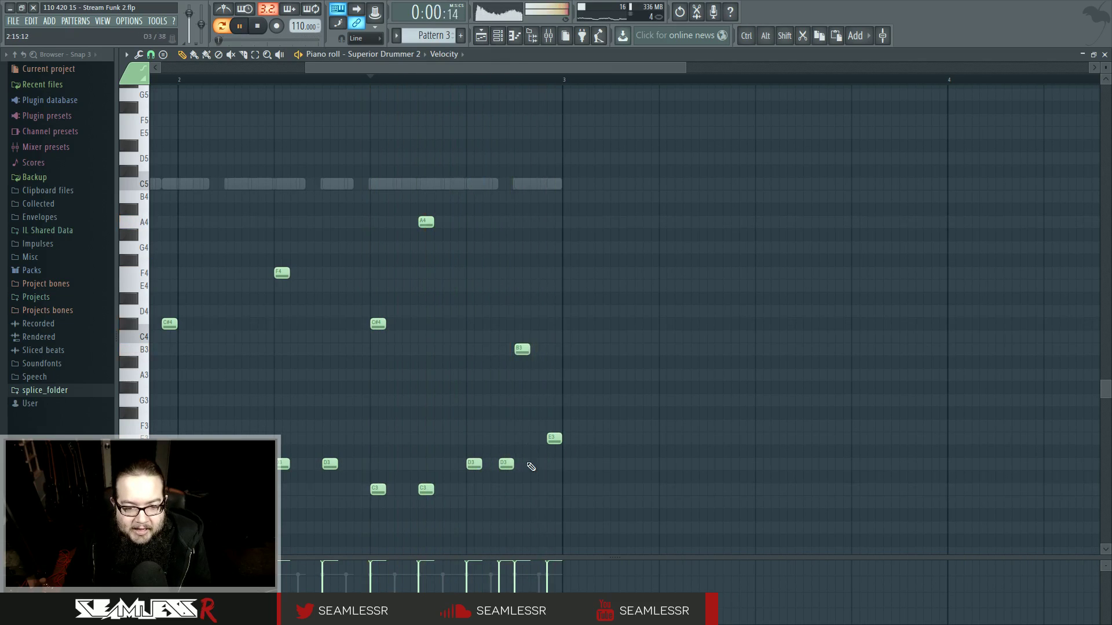
key("space")
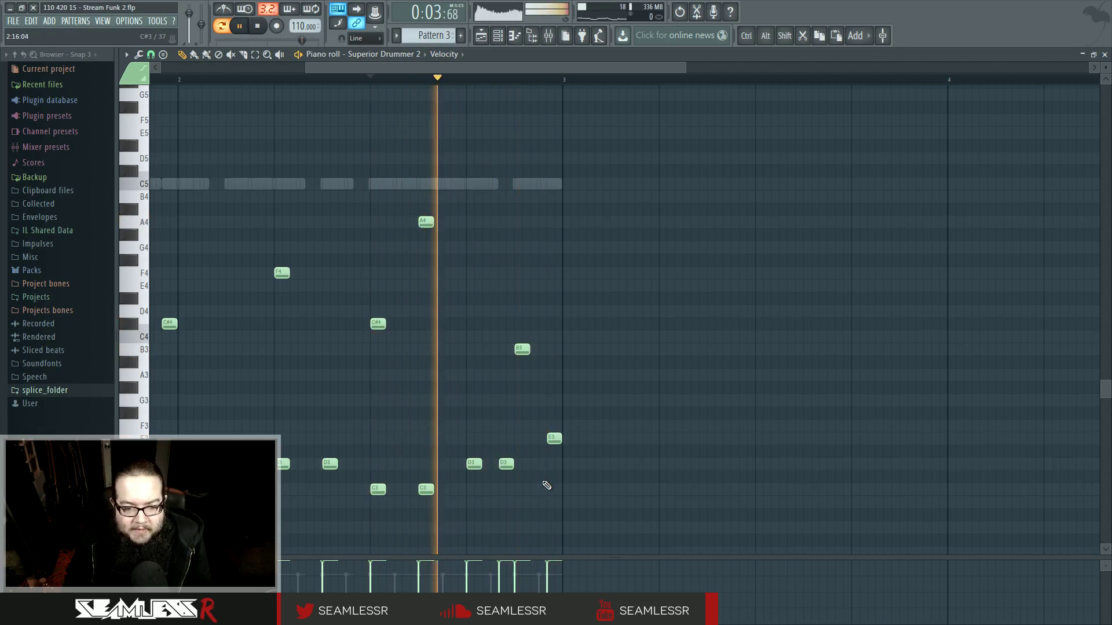
Return to the playlist and slightly lower Insert 10's volume in the mixer during song playback
left_click(486, 38)
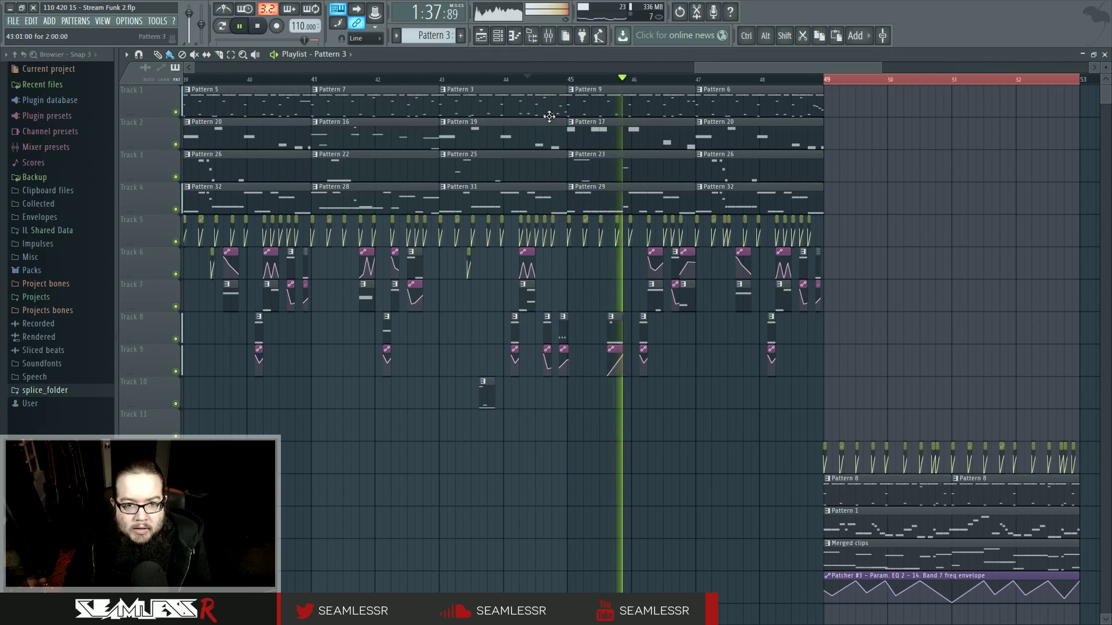
left_click(547, 38)
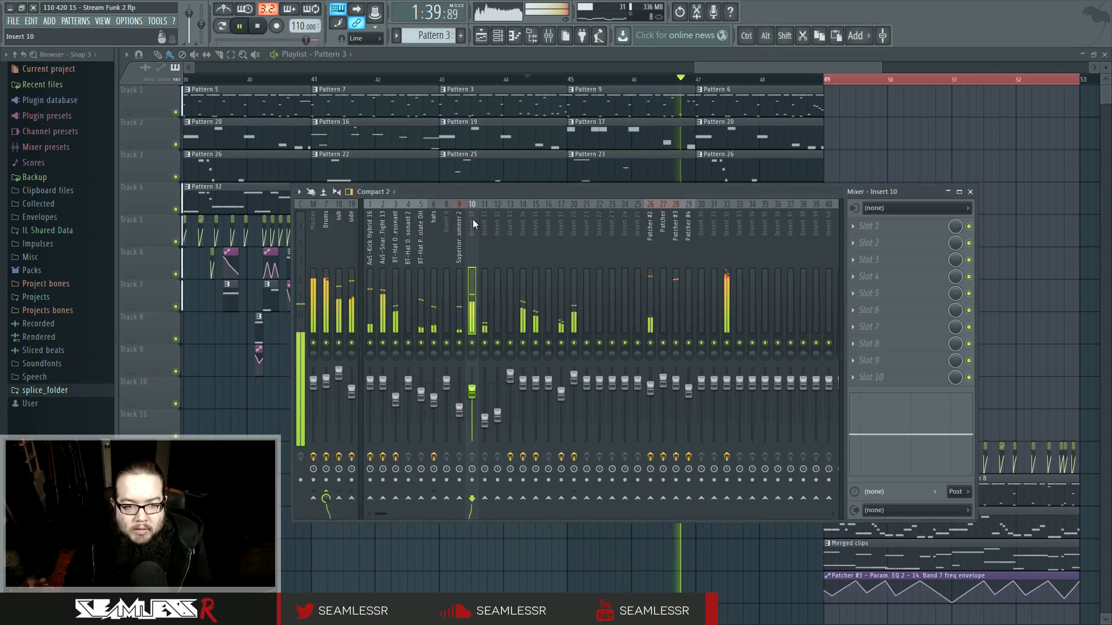
left_click_drag(472, 395, 473, 397)
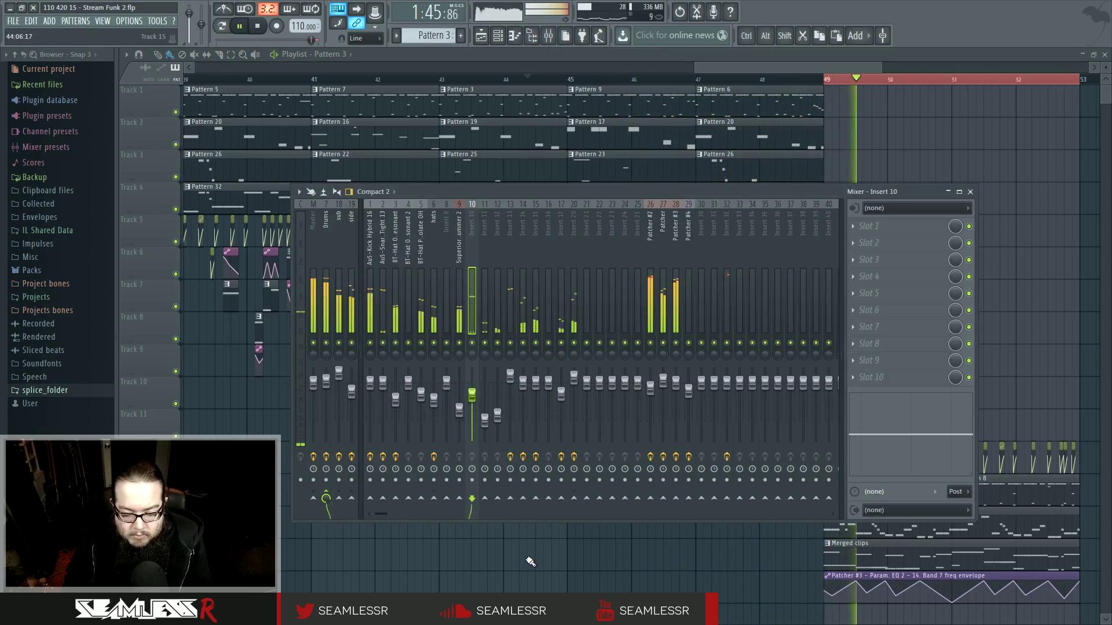
key("F9")
Play back the section from bar 49 and examine Pattern 1's notes in the piano roll
scroll(521, 550, "down", 4)
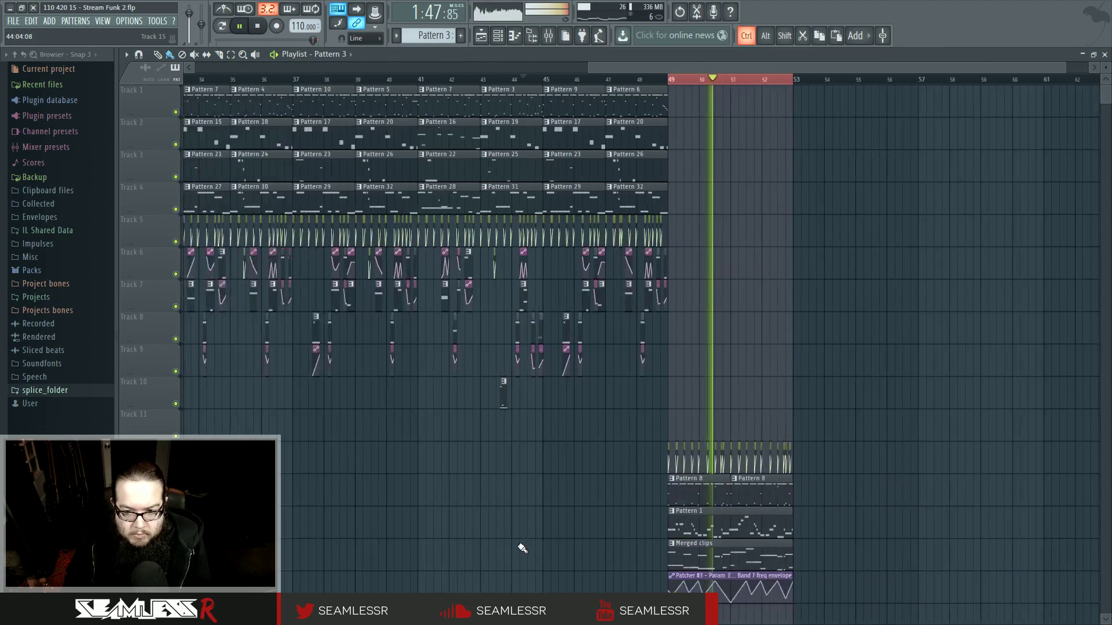
left_click_drag(459, 497, 578, 492)
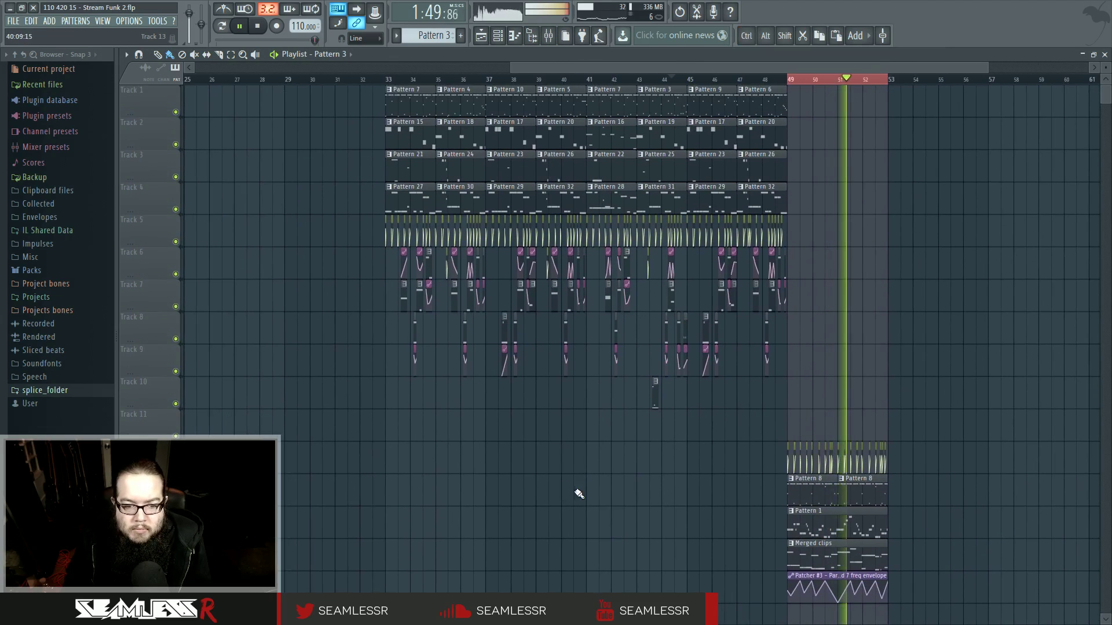
scroll(778, 508, "up", 3)
scroll(778, 508, "up", 2)
key("space")
left_click_drag(748, 300, 695, 300)
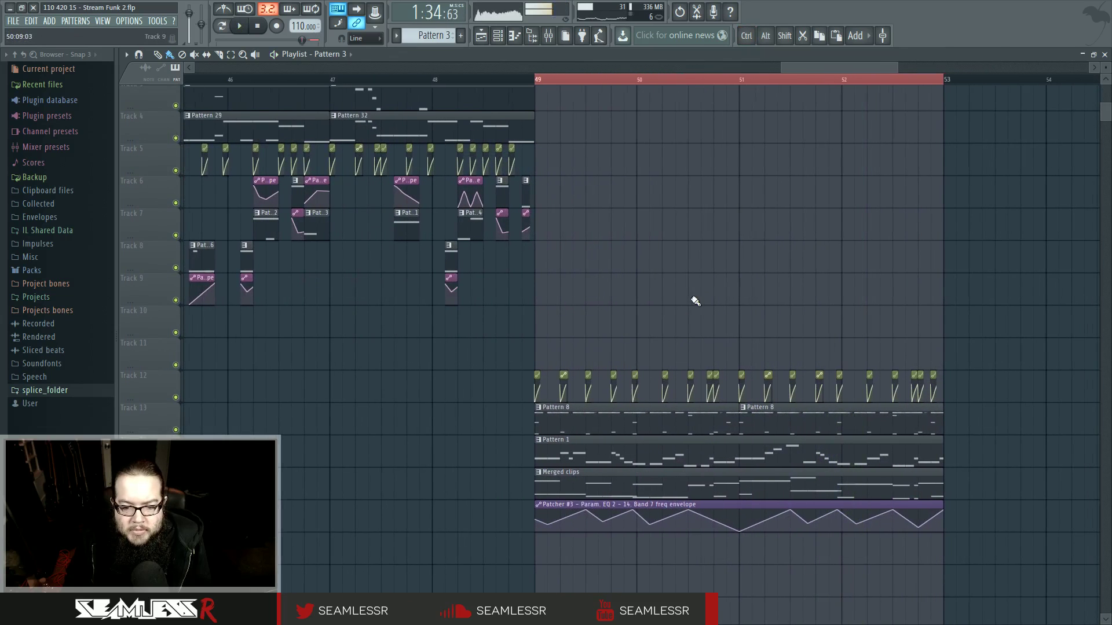
key("space")
double_click(596, 461)
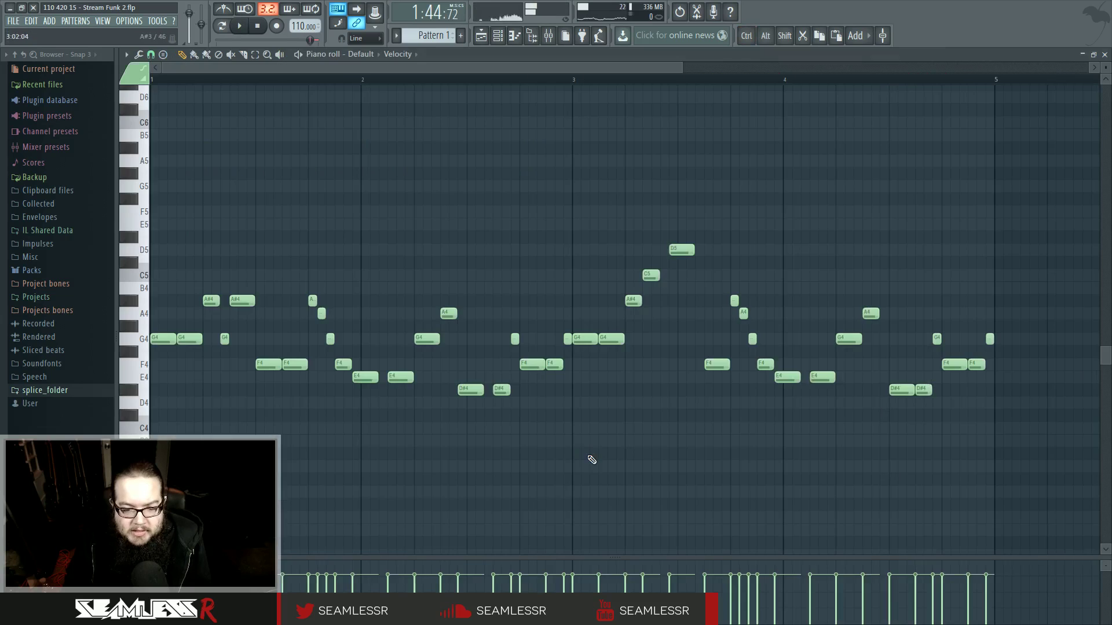
left_click(481, 37)
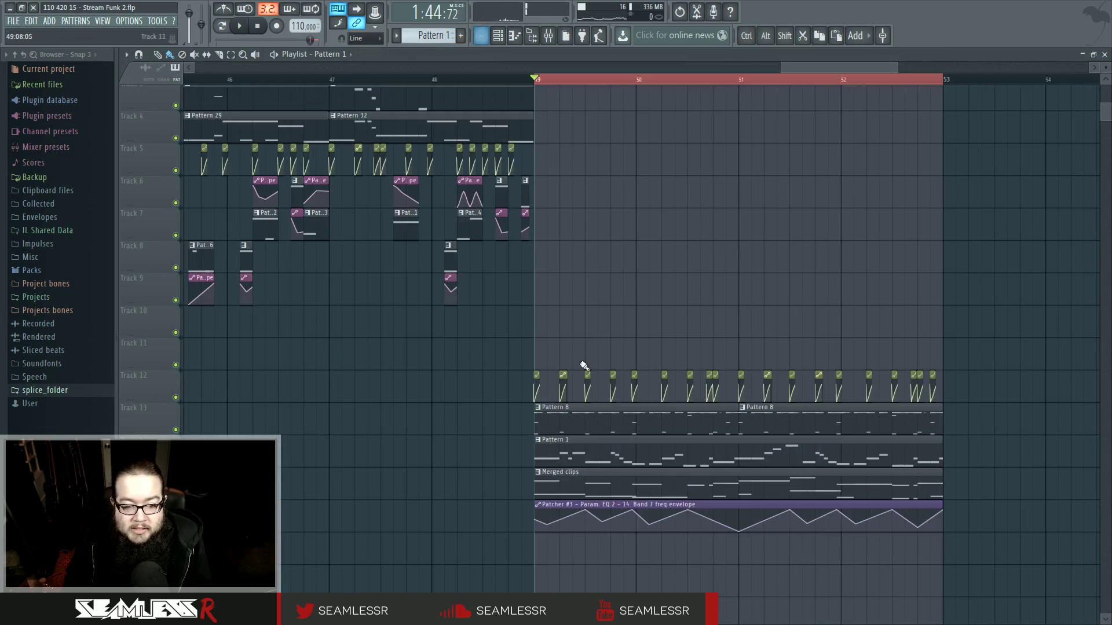
Open the Merged clips pattern and display Harmor's notes in the piano roll
double_click(593, 490)
scroll(439, 395, "down", 4)
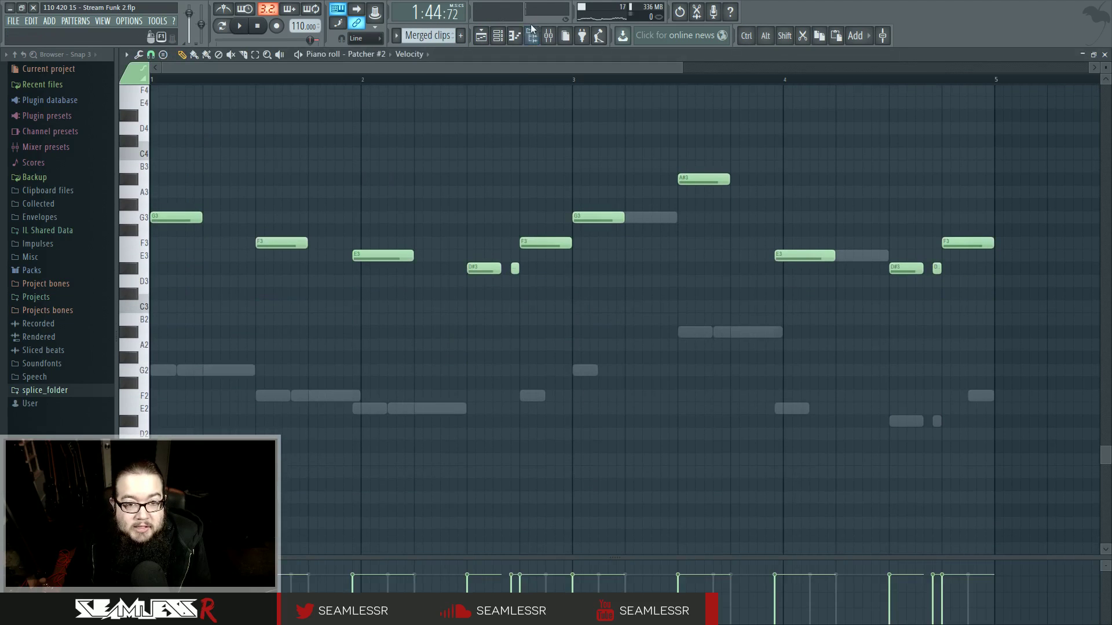
left_click(498, 35)
left_click(600, 506)
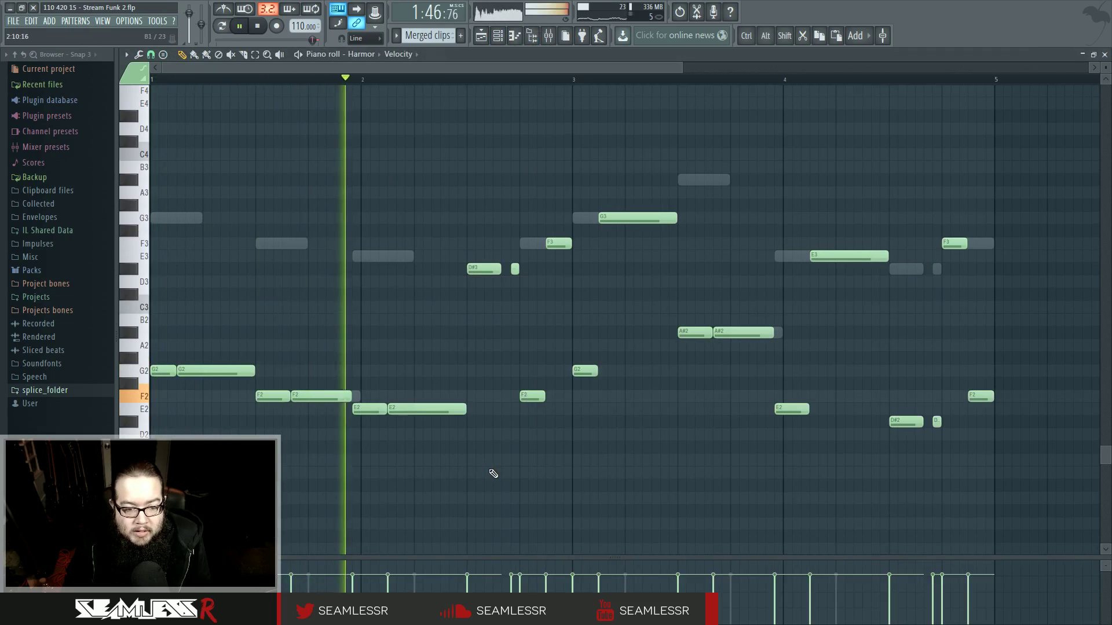
Raise Harmor's two adjacent E2 notes around the start of bar 2 to E3 and play them in pattern mode
left_click(223, 26)
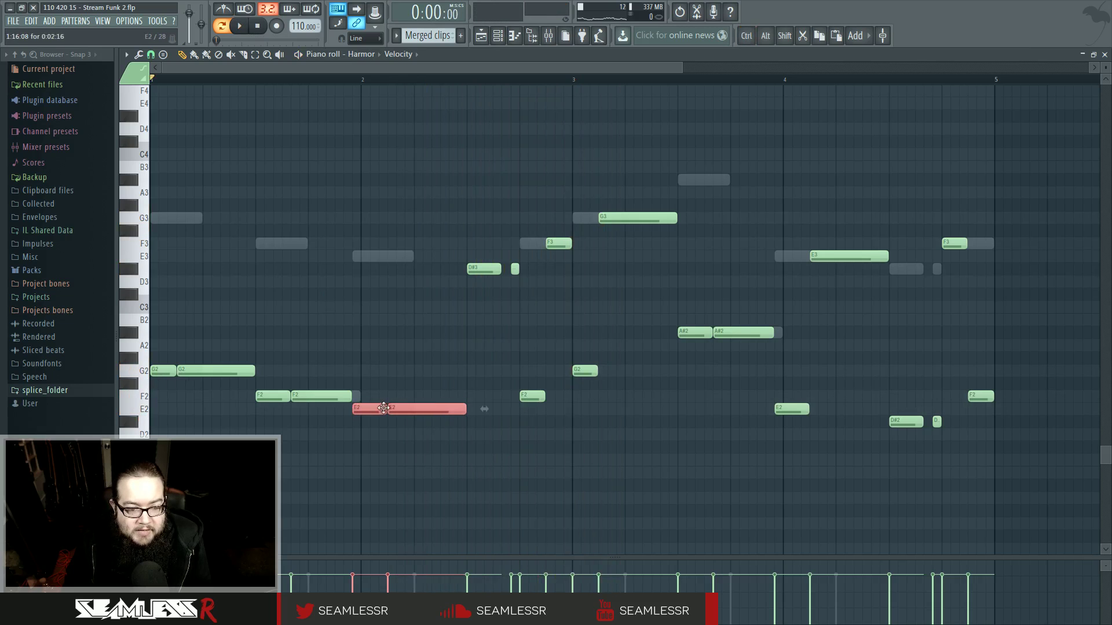
key("space")
left_click(353, 321, "ctrl")
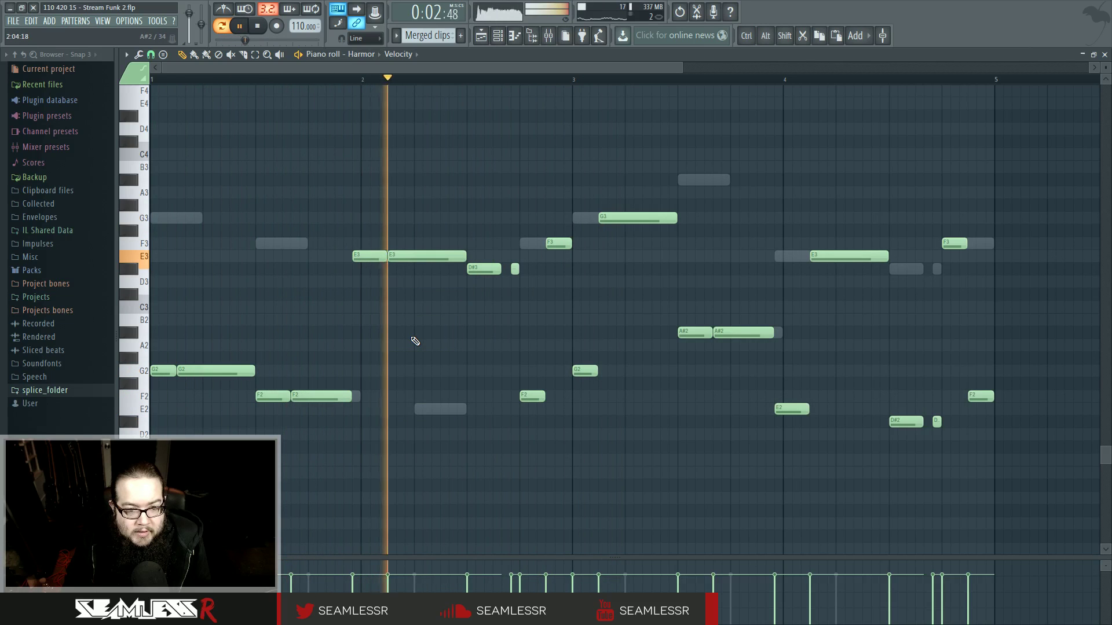
mouse_move(363, 255)
left_mouse_down()
mouse_move(376, 255)
mouse_move(362, 255)
left_mouse_up()
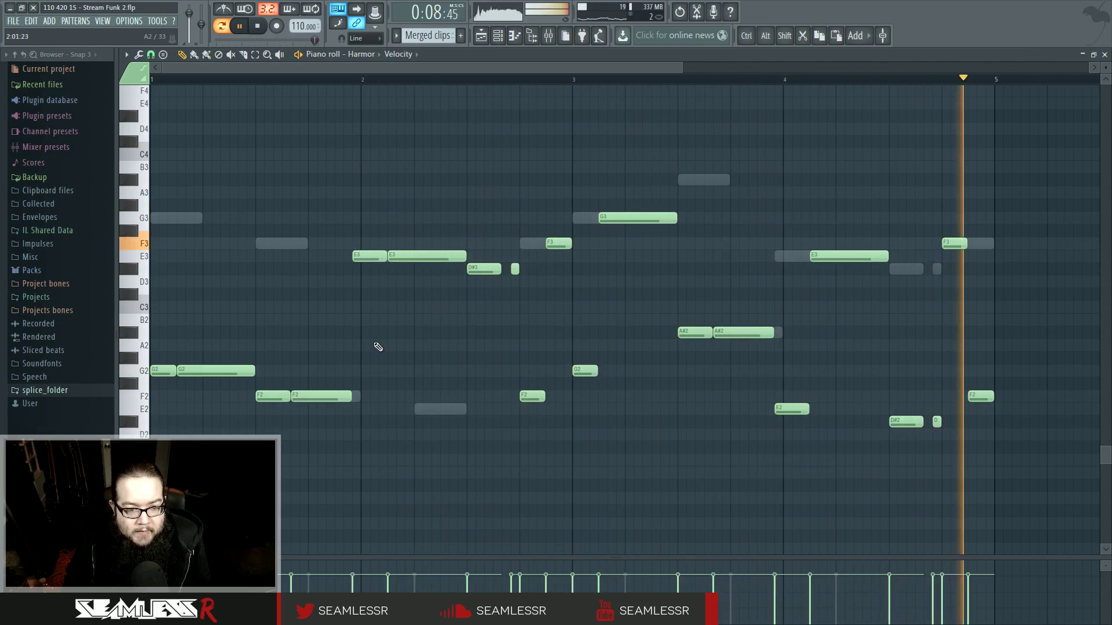
Switch to Patcher #2's notes and try notes at C4 and D4 around the start of bar 2
right_click(299, 247)
right_click(300, 247)
scroll(385, 316, "up", 1)
left_click_drag(383, 294, 379, 204)
scroll(386, 237, "up", 3)
key("space")
key("space")
left_click_drag(382, 315, 380, 274)
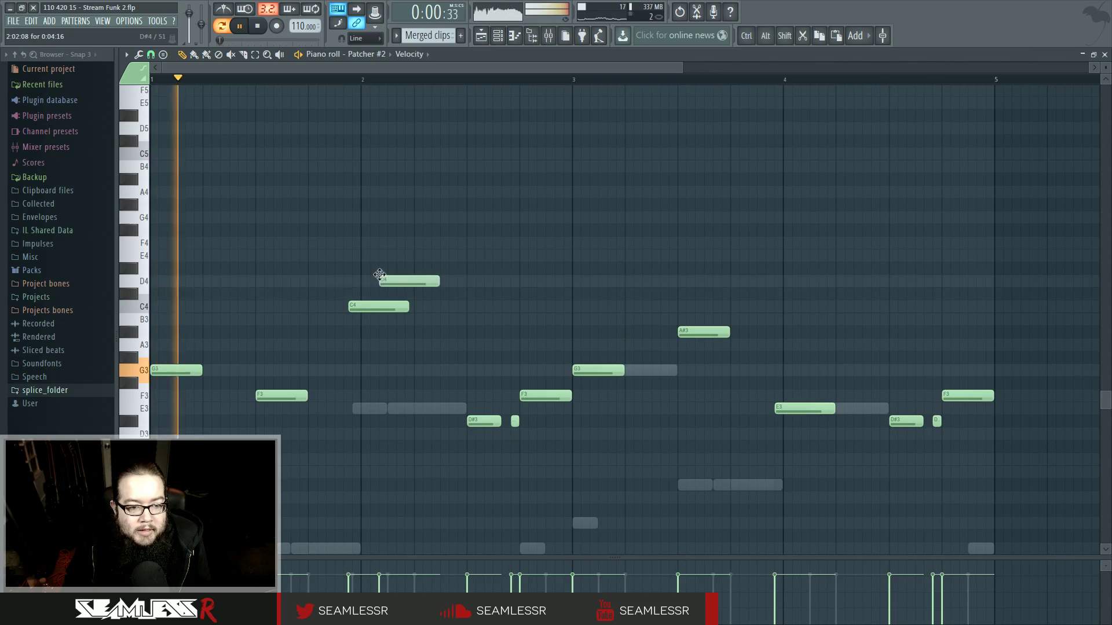
Delete the C4 and D4 notes and try an E4 note around the start of bar 2 during playback
right_click(381, 282)
right_click(376, 311)
left_click_drag(378, 314, 381, 257)
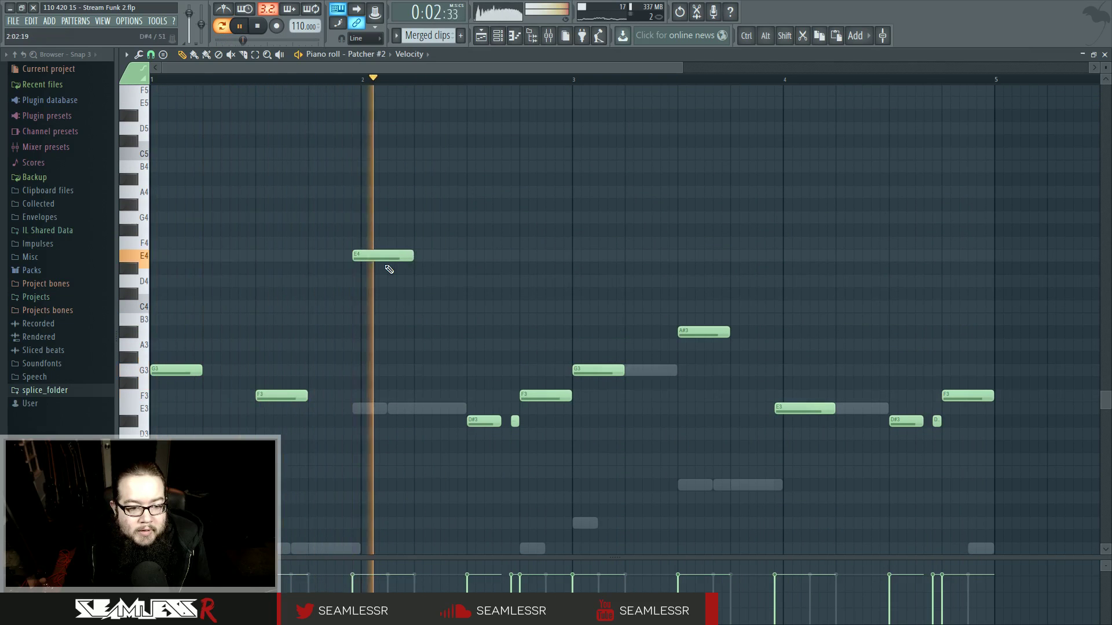
scroll(398, 286, "down", 2)
key("space")
key("space")
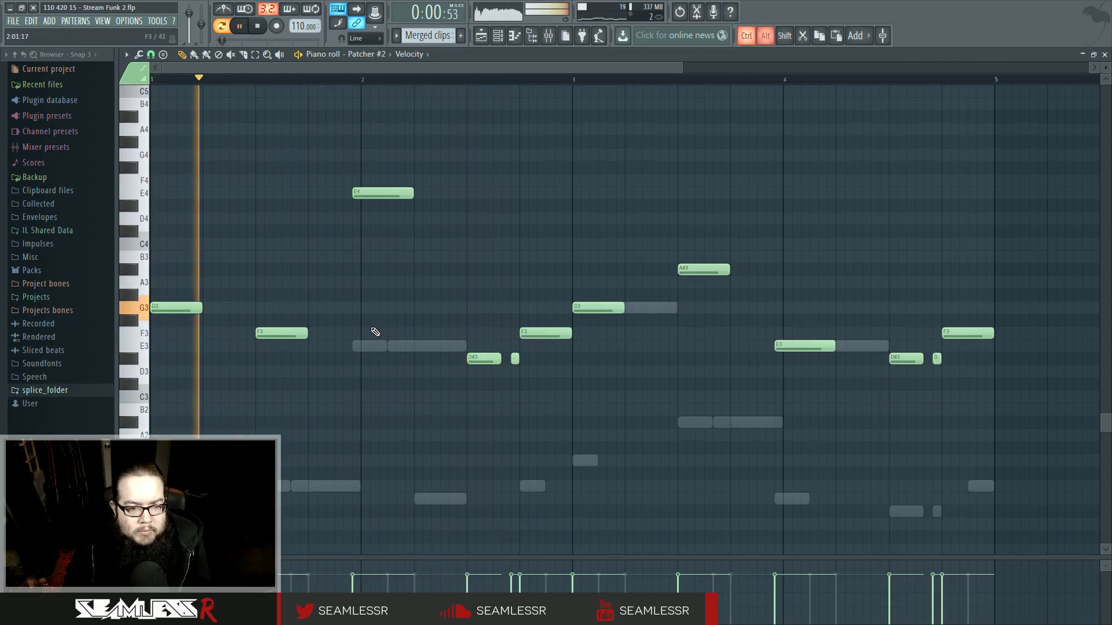
Undo the Patcher #2 note edits back to the original E3 note and play the pattern
key("ctrl+alt+z")
key("ctrl+alt+z")
key("ctrl+alt+z")
key("ctrl+alt+z")
key("ctrl+alt+z")
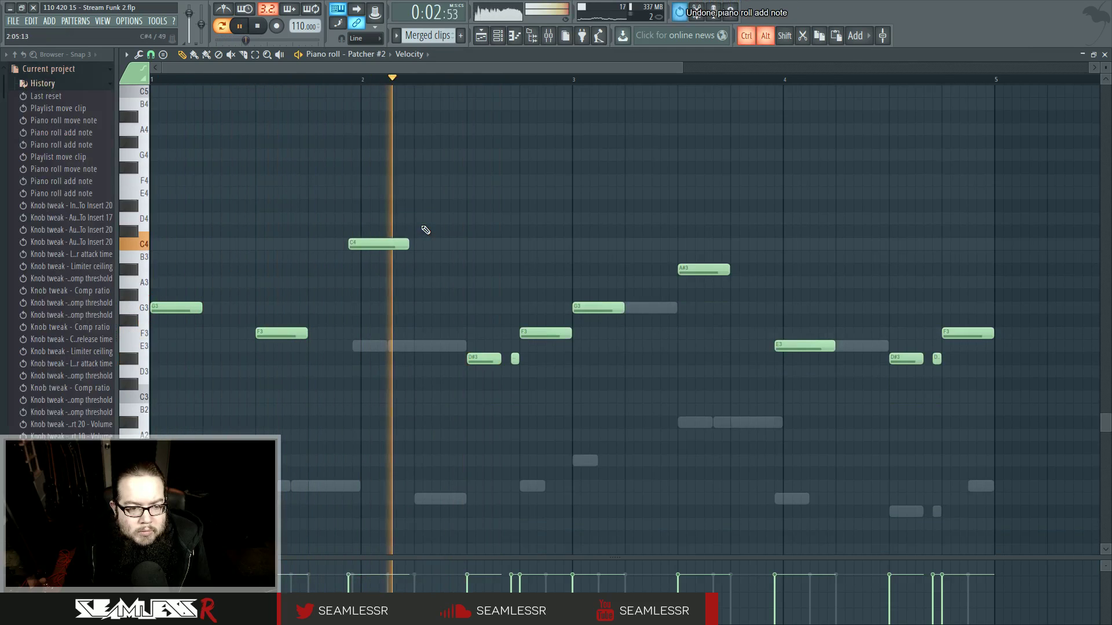
key("space")
key("space")
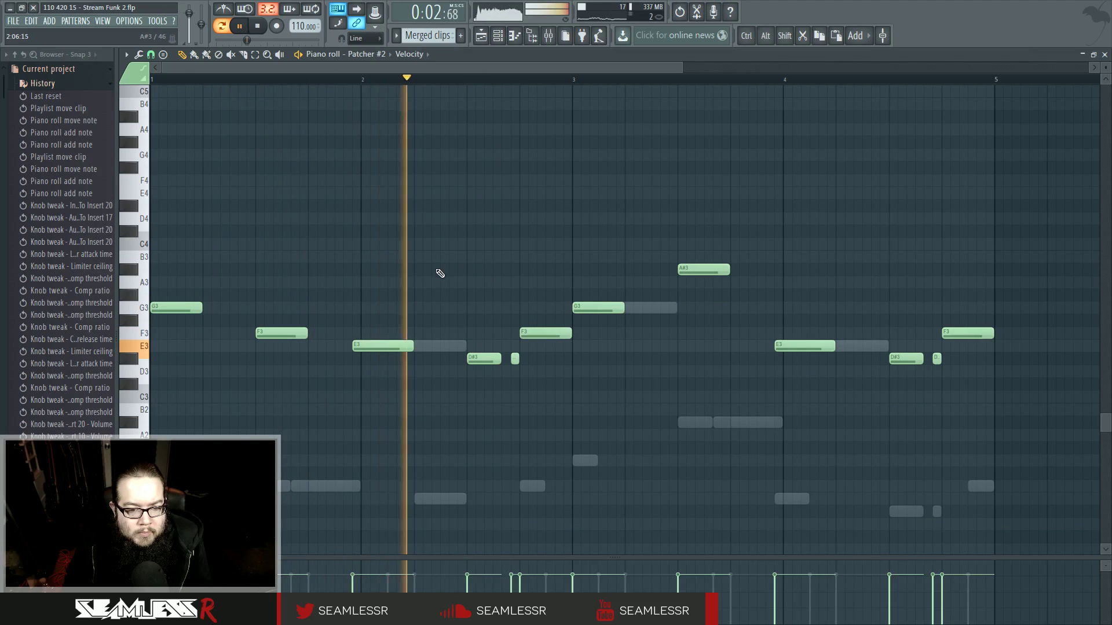
Switch to Patcher #3's notes and raise its E2 note in bar 2 an octave to E3
right_click(442, 501)
right_click(441, 501)
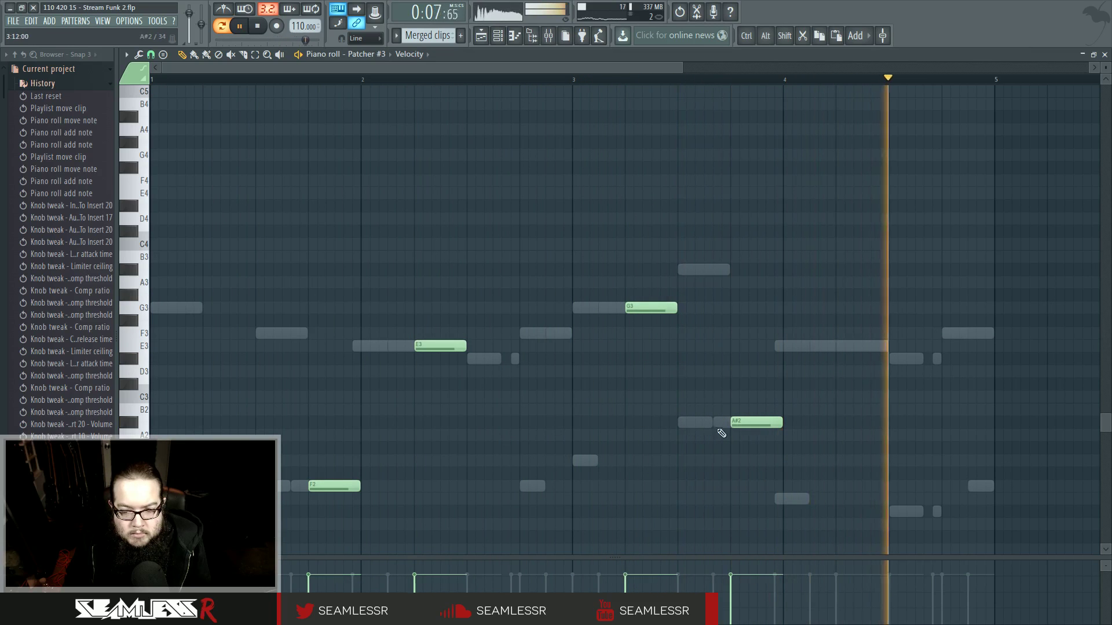
Play from the middle of bar 3 and shorten Patcher #3's A#2 note at the end of that bar
left_click(679, 81)
double_click(705, 268)
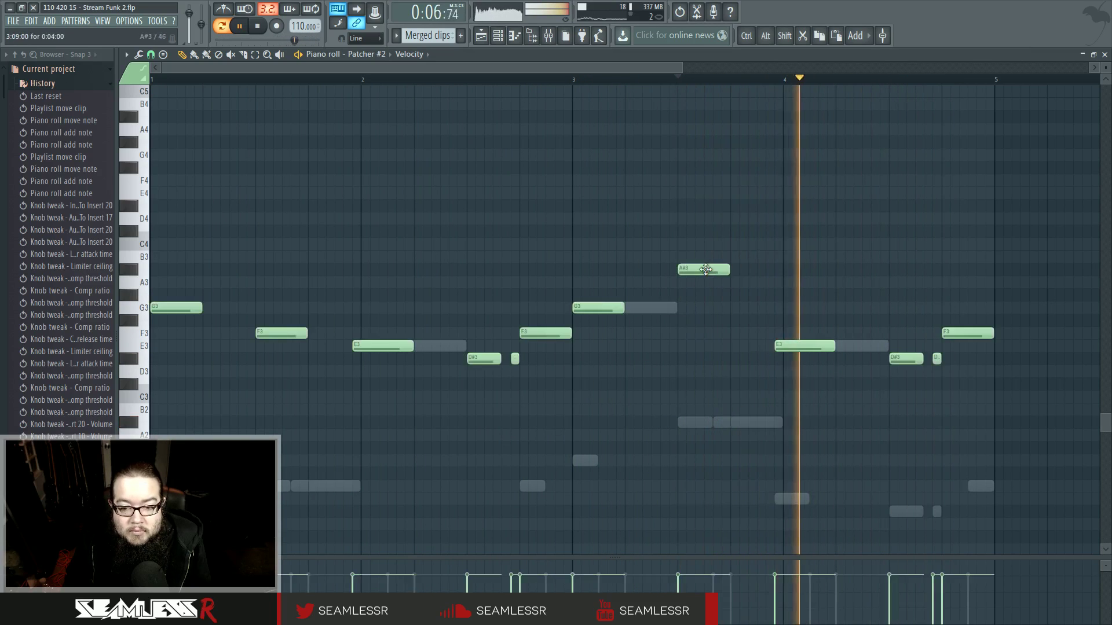
double_click(772, 425)
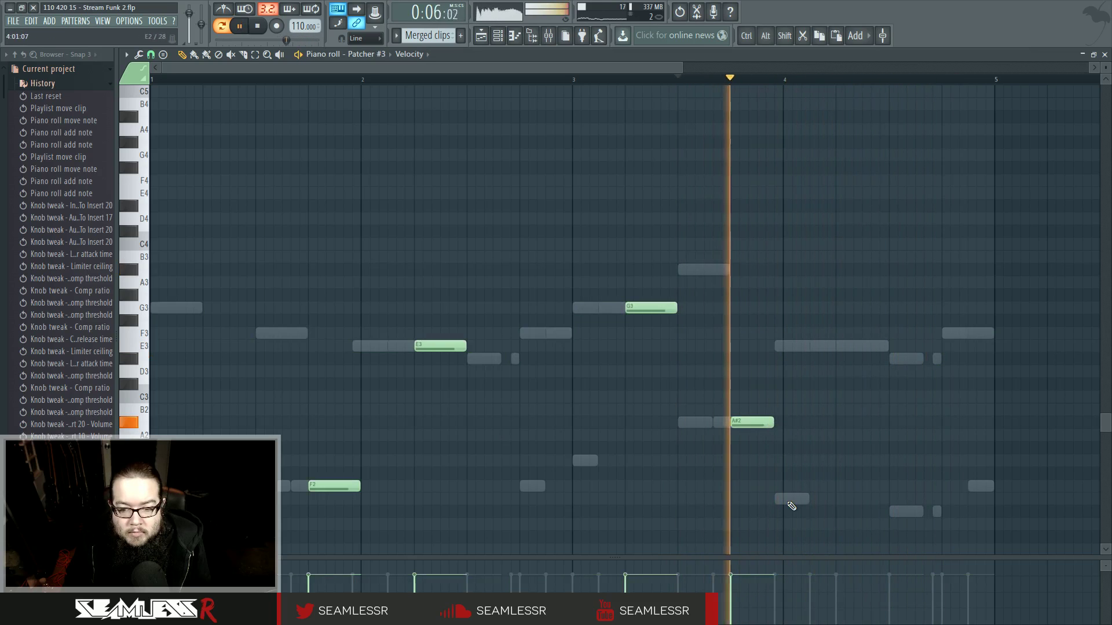
Switch to Patcher #2's notes, shorten the F3 note at the end of bar 4 and add a second short F3 after it
double_click(968, 335)
scroll(736, 377, "up", 4)
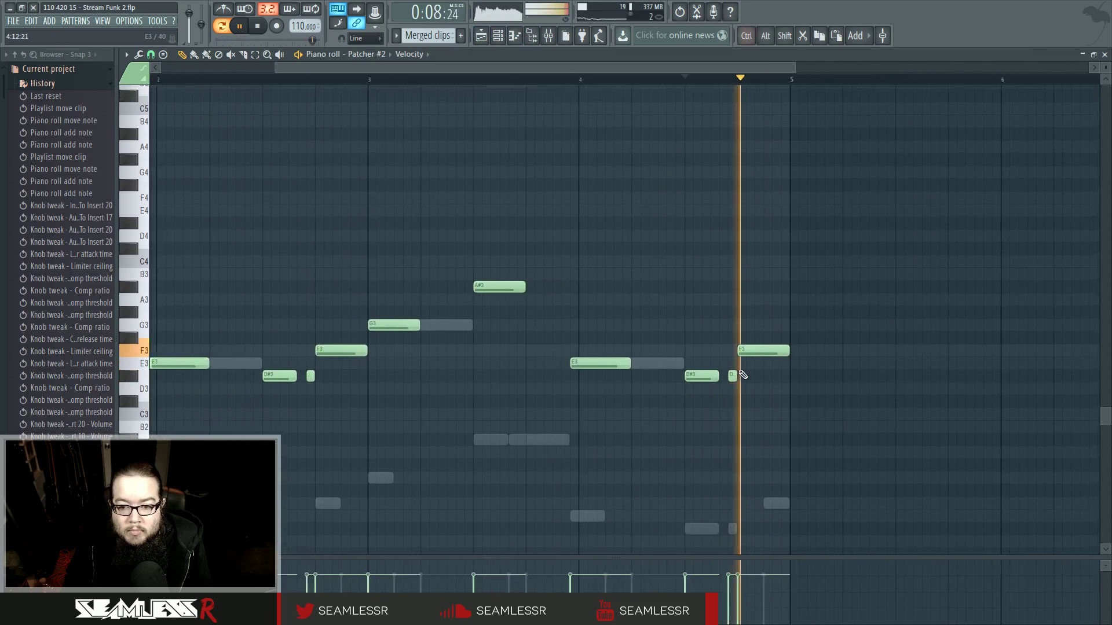
left_click_drag(829, 356, 773, 350)
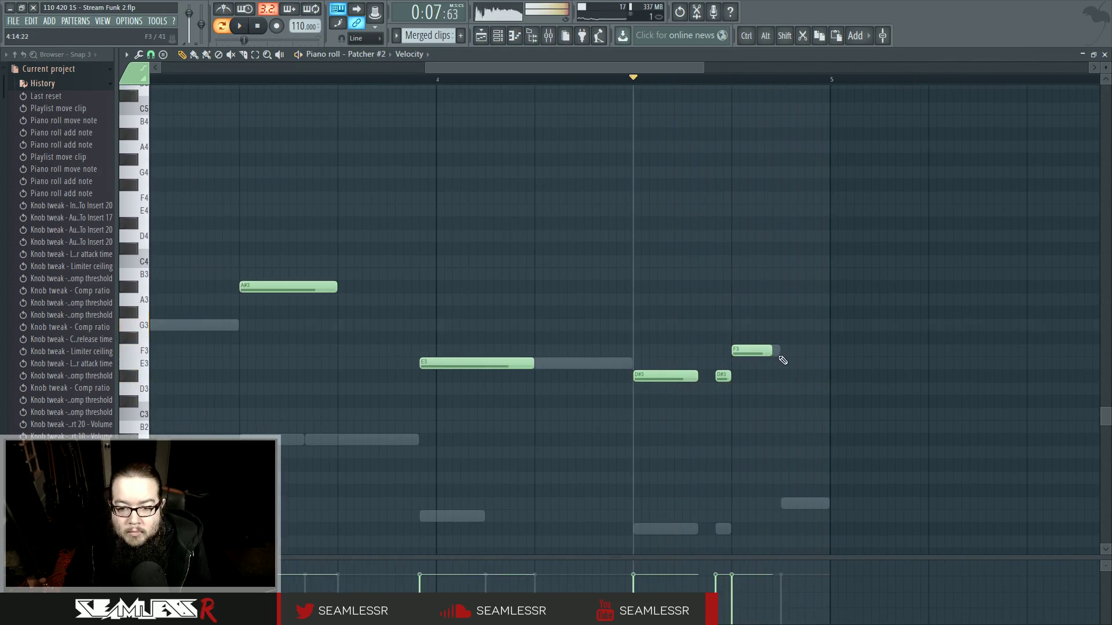
left_click(783, 351)
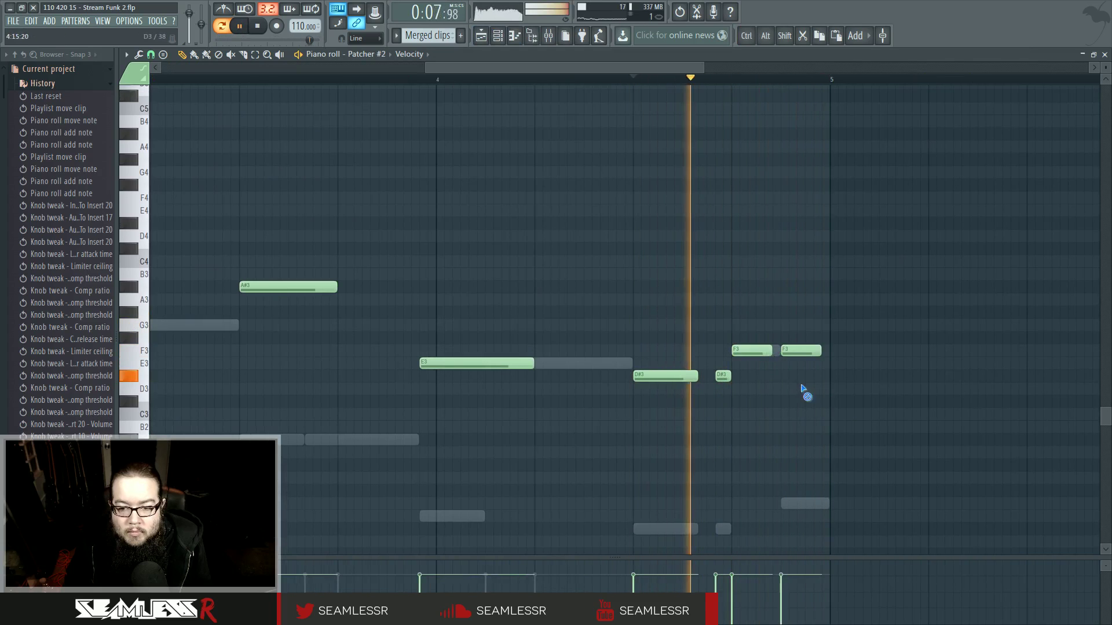
Switch to Harmor's notes, shorten the F3 at the end of bar 4 and replace the following F2 with a short F3
right_click(777, 353)
right_click(777, 353)
left_click_drag(780, 351, 771, 352)
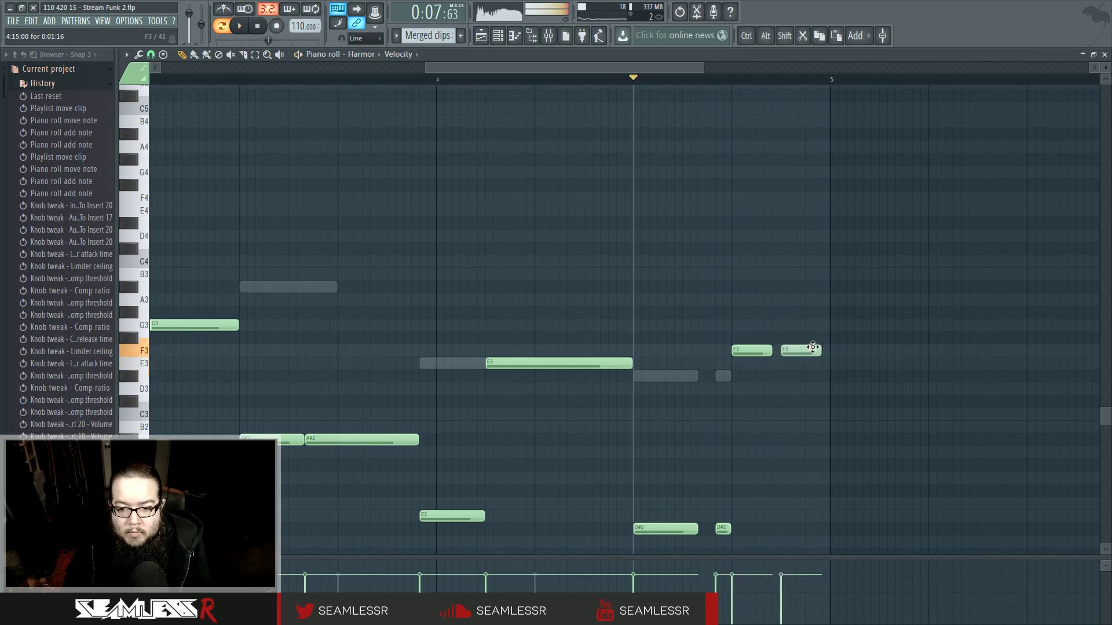
scroll(645, 422, "down", 4)
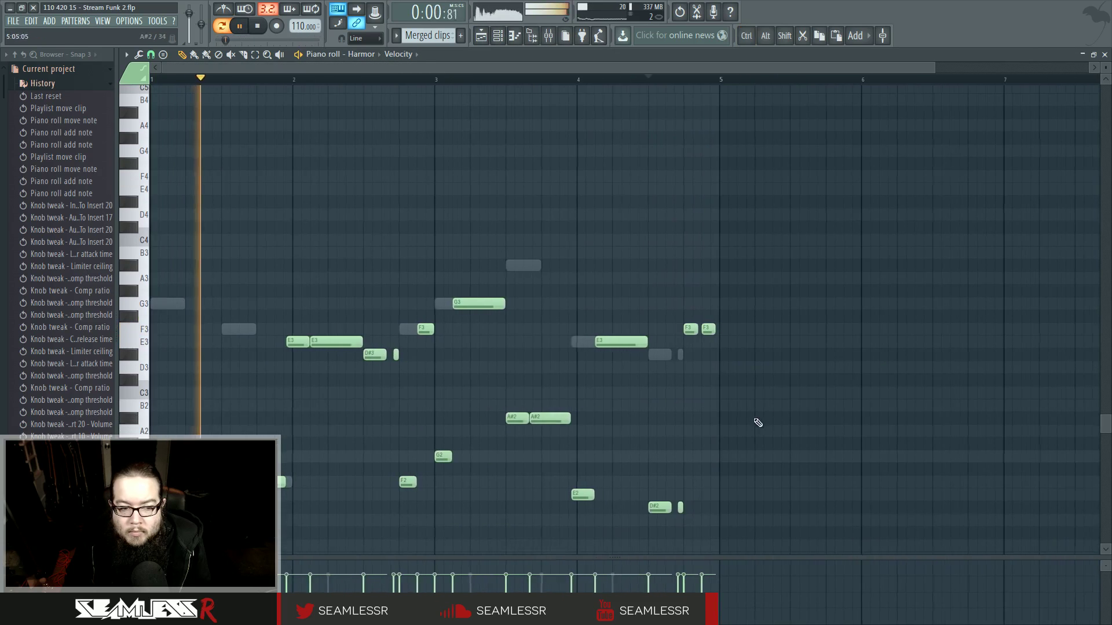
Return to the playlist and play the new section from bar 49, comparing it with the earlier arrangement
left_click(481, 35)
left_click(536, 79)
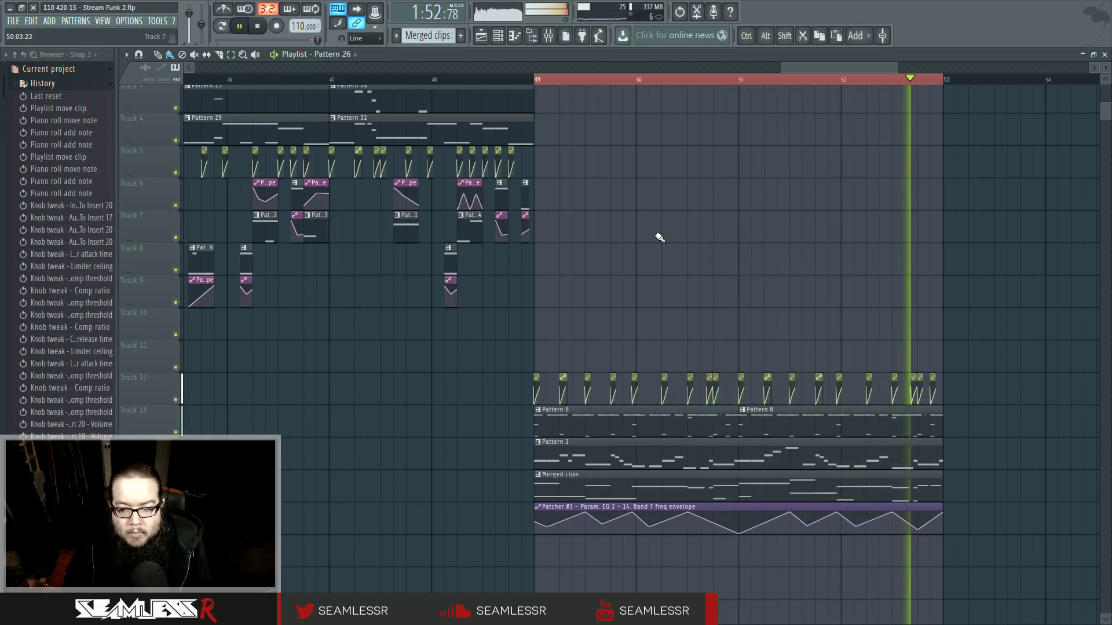
left_click_drag(662, 244, 853, 441)
scroll(802, 299, "down", 3)
scroll(902, 384, "down", 3)
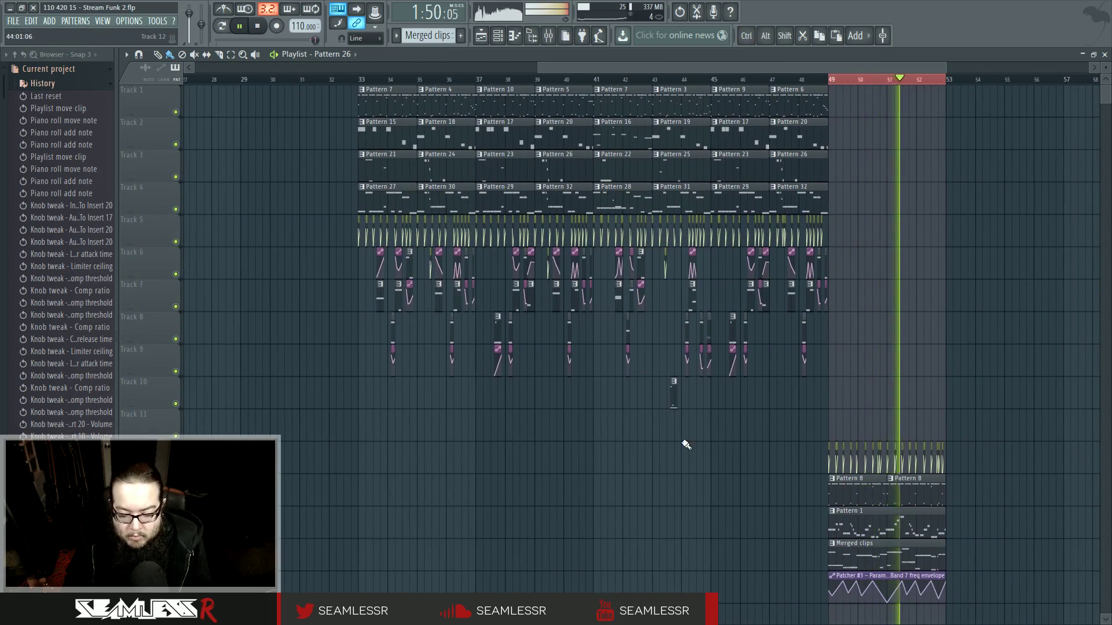
left_click_drag(692, 470, 657, 481)
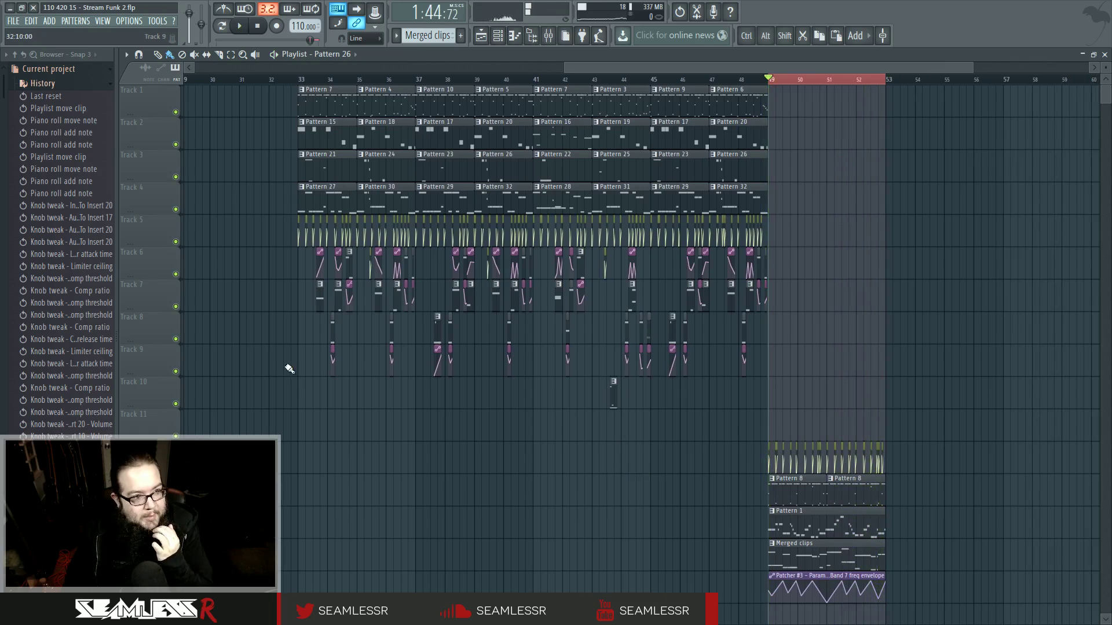
left_click(84, 72)
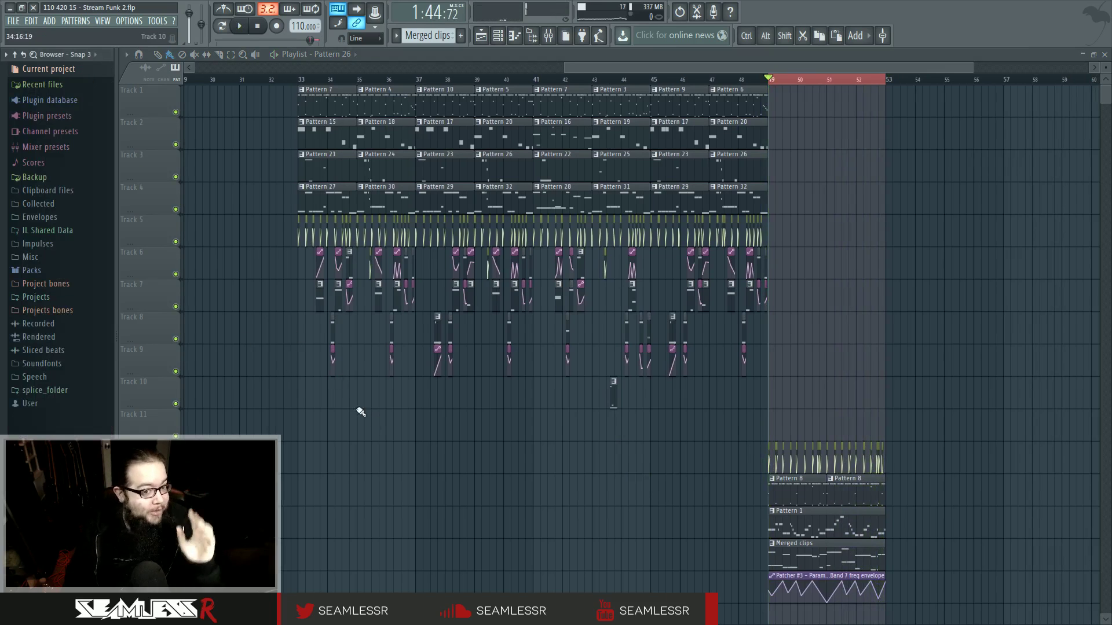
left_click_drag(374, 424, 517, 439)
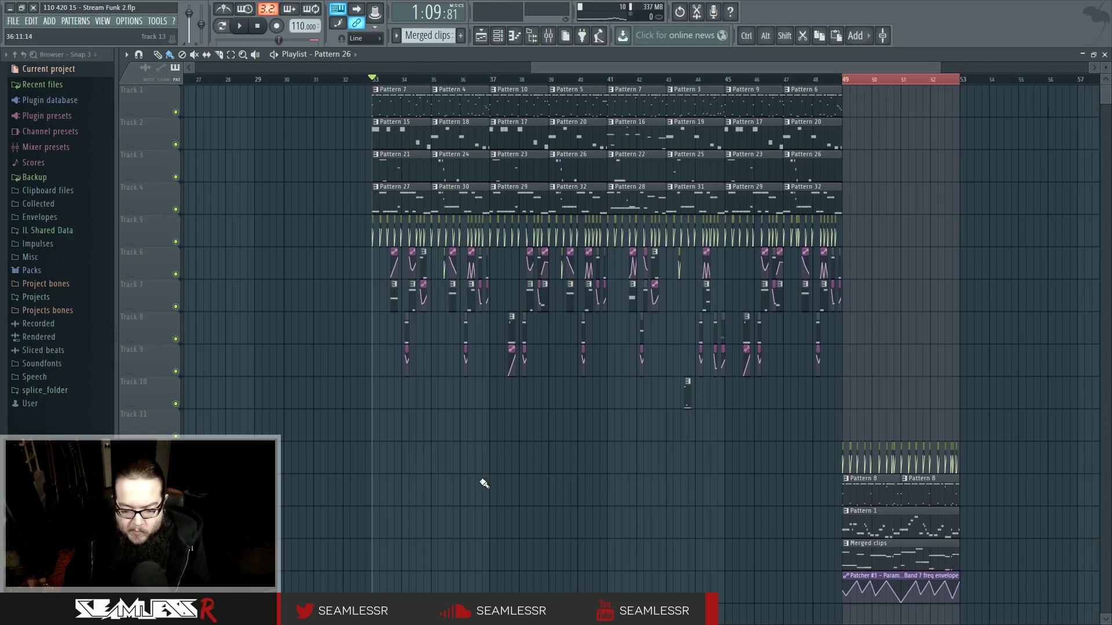
scroll(485, 489, "right", 1)
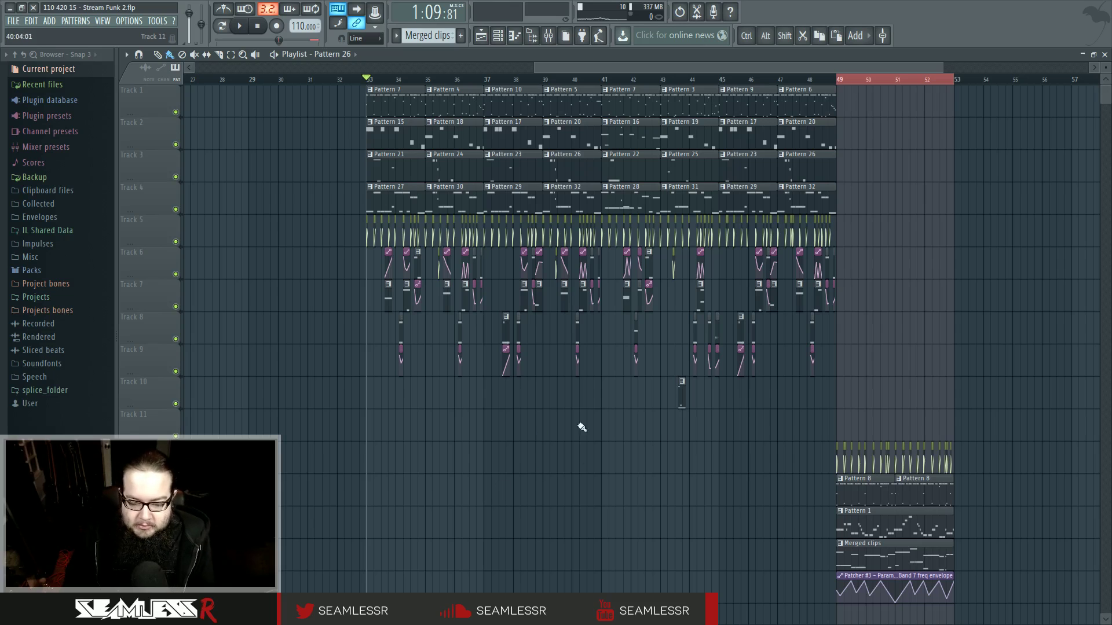
left_click_drag(445, 437, 488, 441)
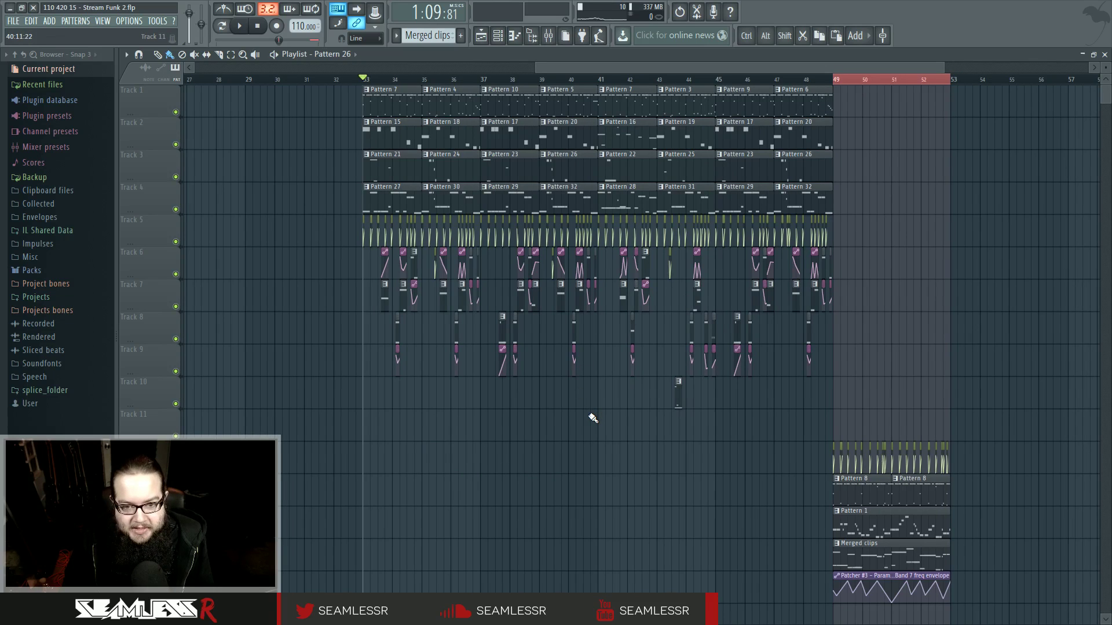
Pick up the Pattern 46 clip on Track 10 and play the passage around it from bar 43
scroll(720, 479, "up", 3)
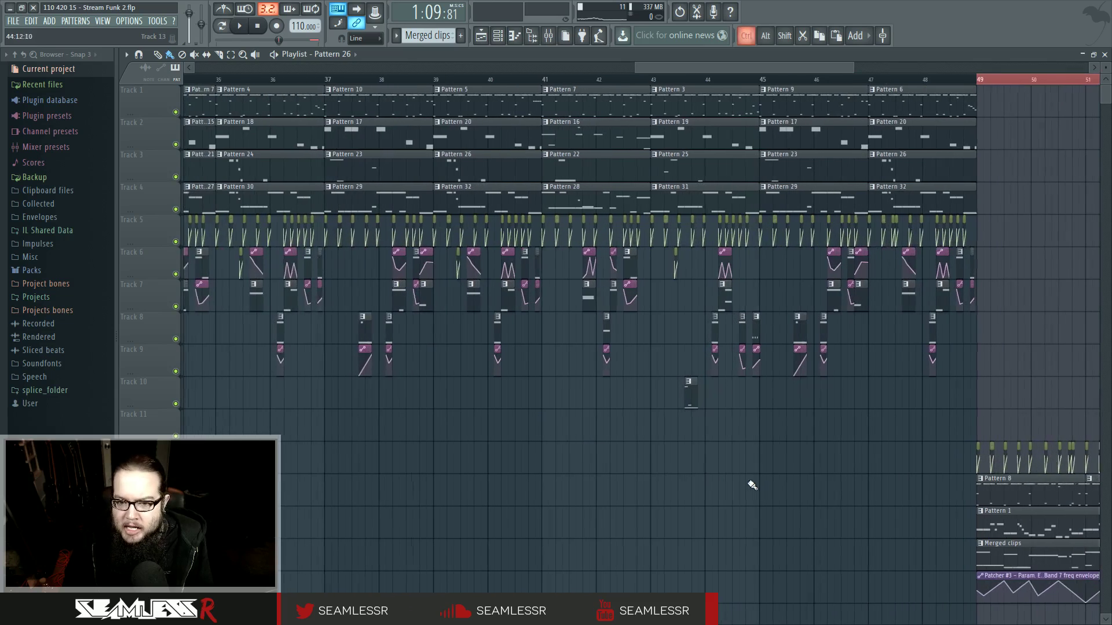
key("space")
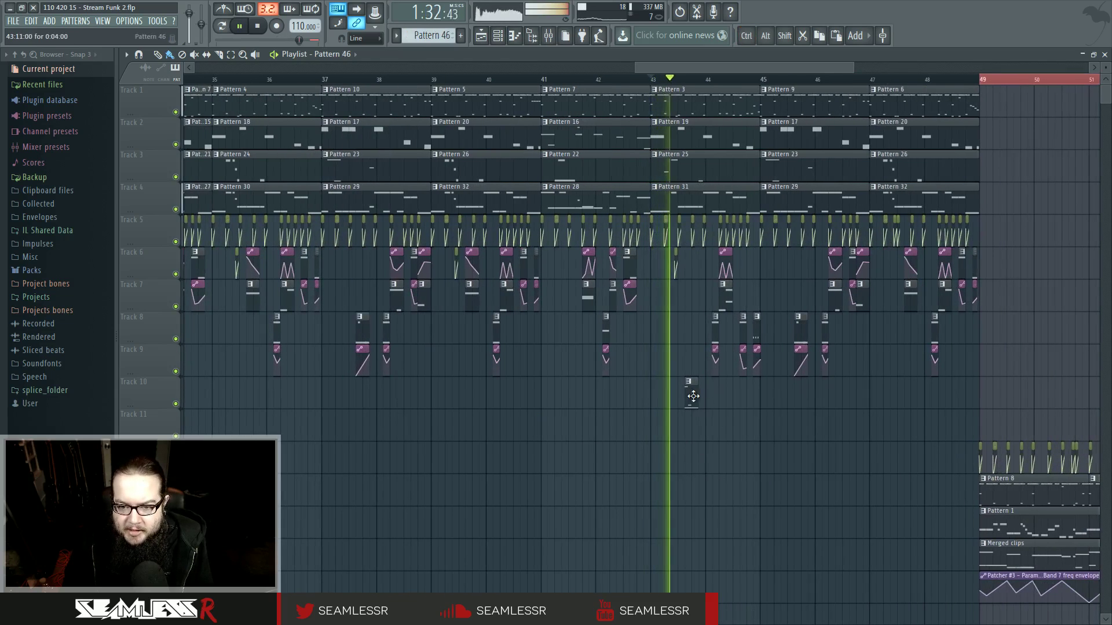
key("space")
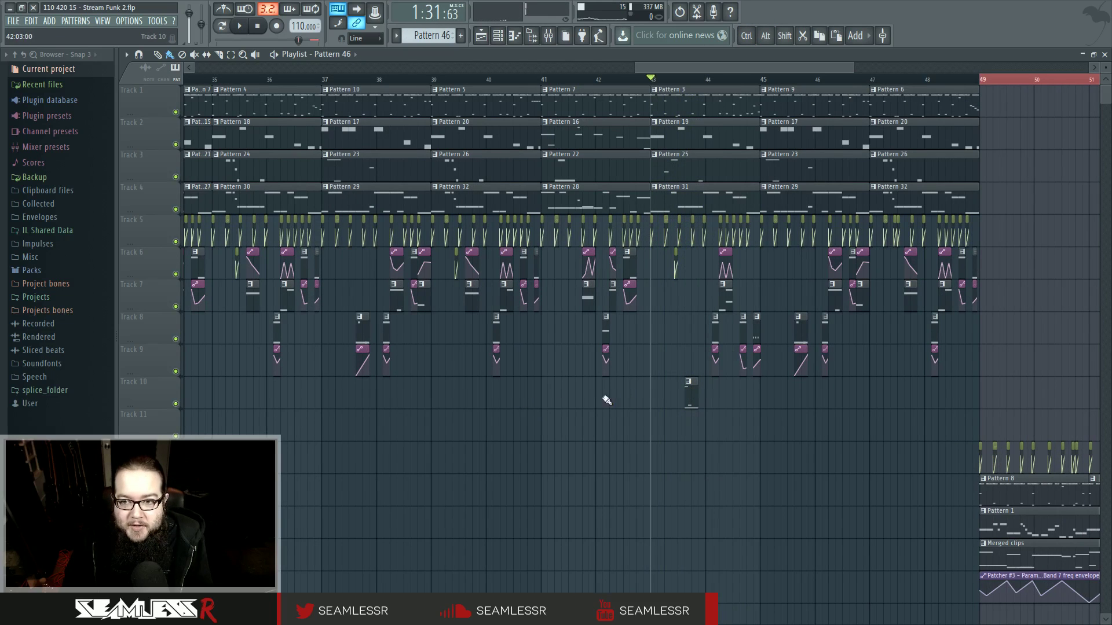
Play the arrangement from bar 33, then place a Pattern 46 clip on Track 11 at step 3 of bar 37
scroll(579, 417, "left", 6)
key("space")
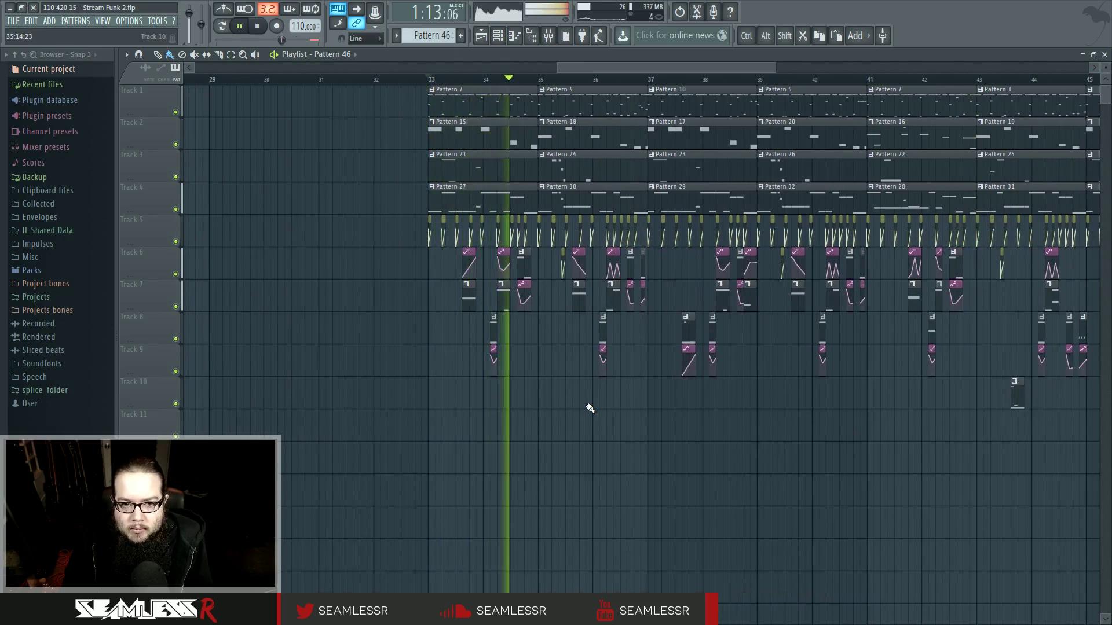
scroll(595, 409, "up", 2)
left_click_drag(636, 418, 566, 417)
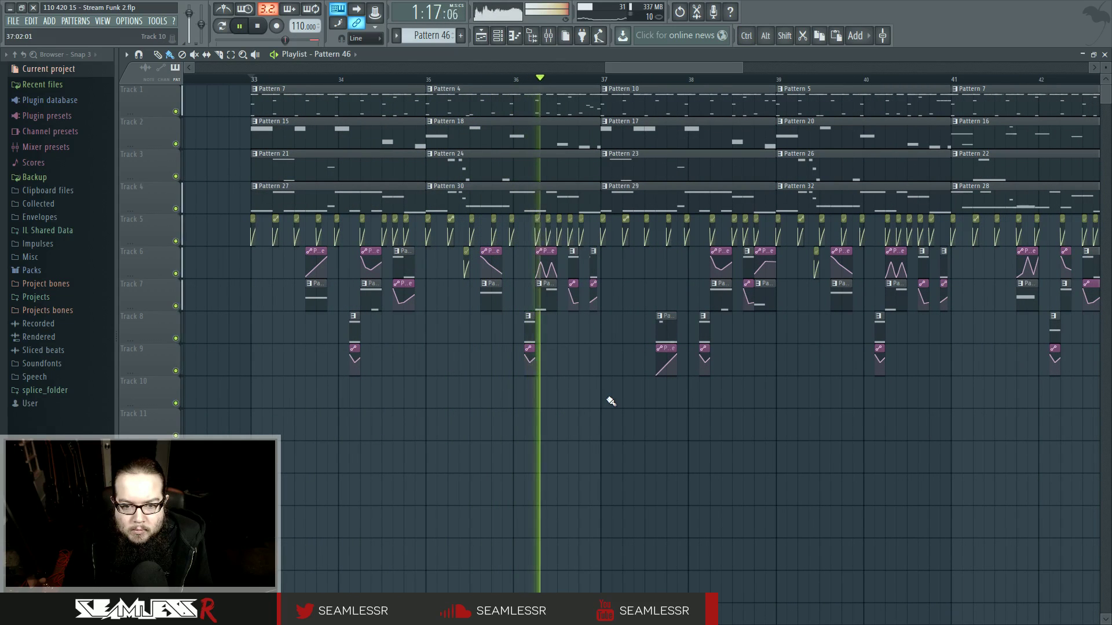
scroll(609, 402, "up", 1)
left_click_drag(643, 419, 460, 425)
scroll(610, 423, "up", 2)
left_click_drag(560, 429, 734, 430)
left_click(465, 79)
scroll(497, 385, "up", 2)
key("space")
left_click(489, 423)
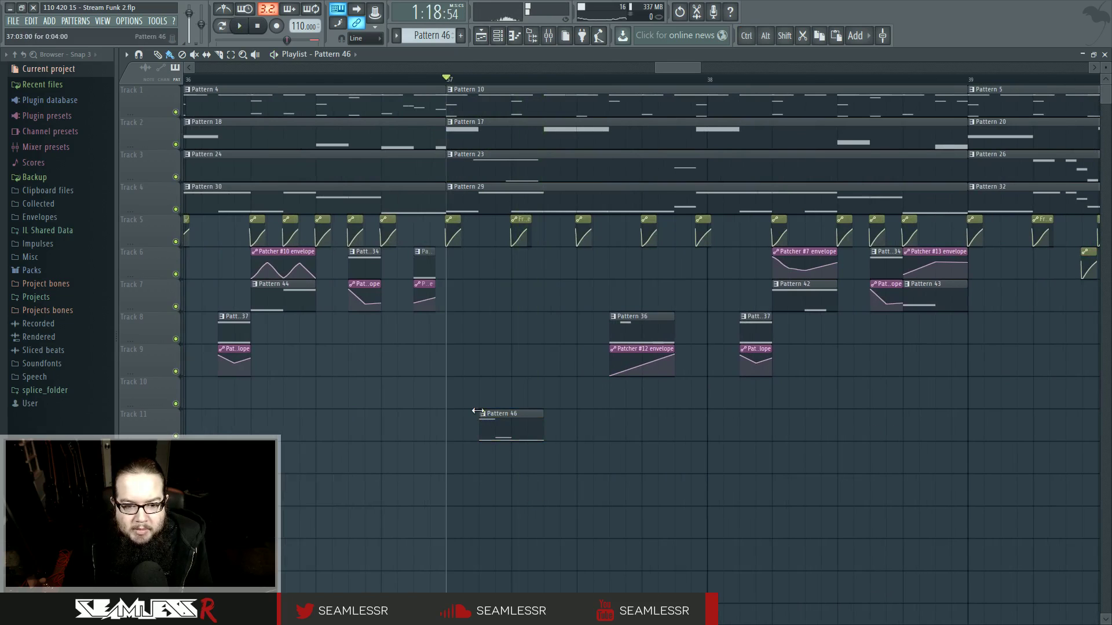
Make the Pattern 23 clip at bar 37 unique and mute its G2 and G0 notes in Patcher #3
left_click(450, 155)
left_click(470, 175)
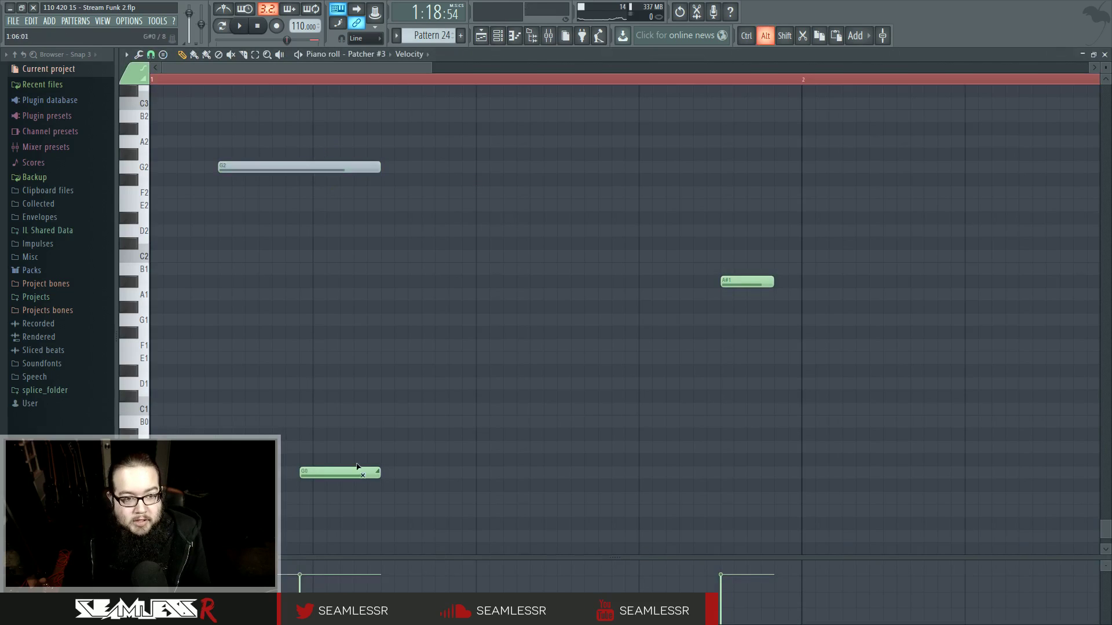
key("F5")
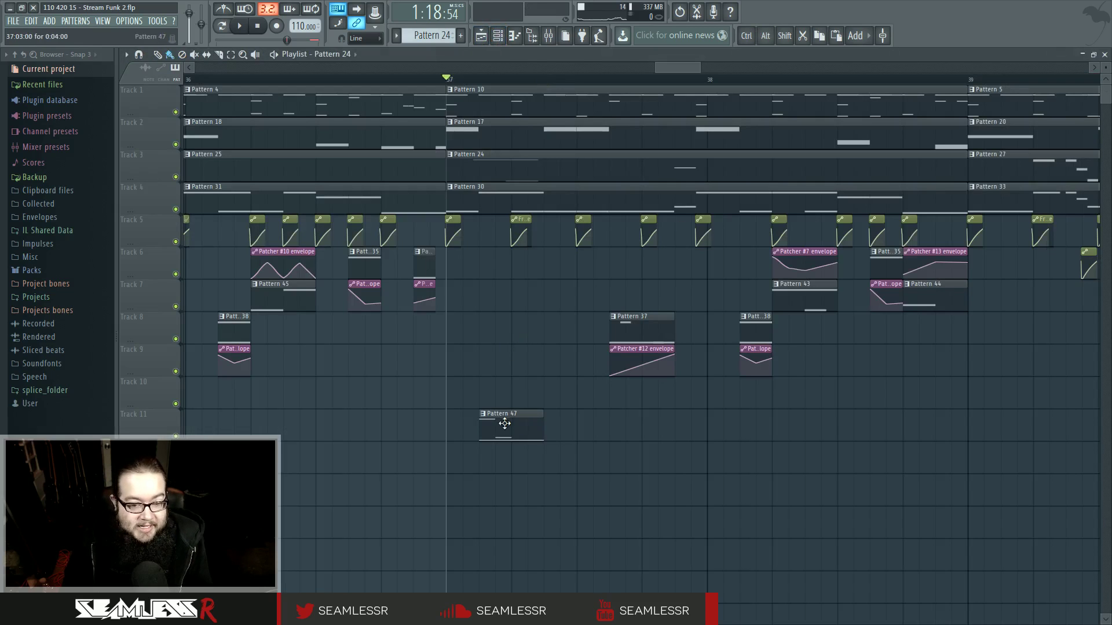
Make the Track 11 clip in bar 37 unique, delete its two upper notes and raise the remaining G2 note to G3
left_click(482, 414)
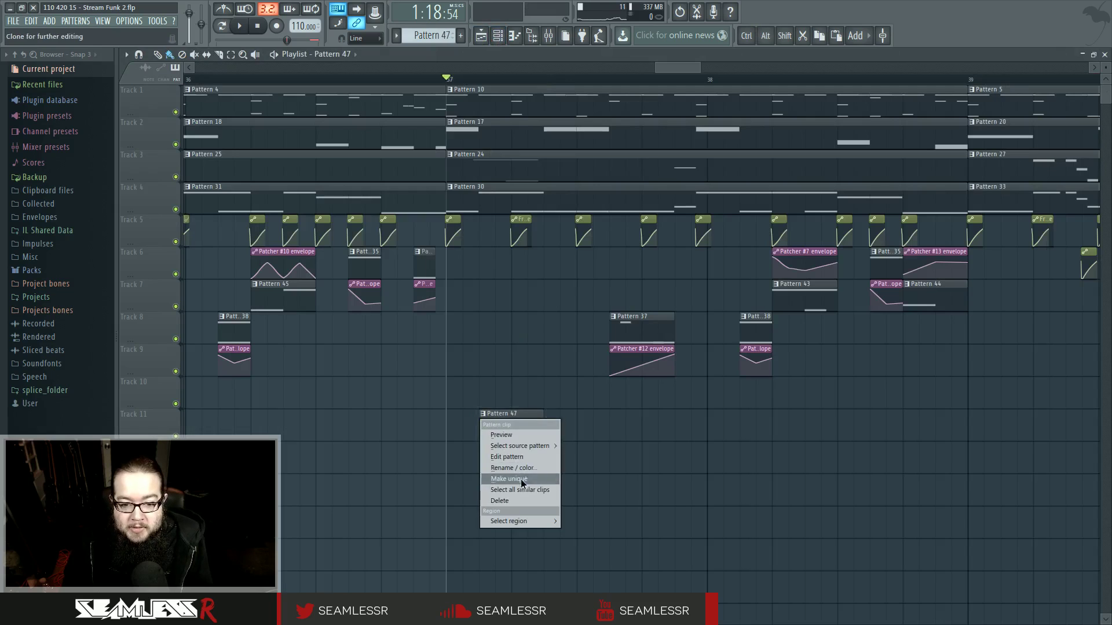
left_click(522, 479)
double_click(508, 425)
scroll(428, 410, "down", 2)
right_click(172, 166)
right_click(206, 434)
left_click_drag(168, 473, 169, 320)
Play the arrangement from bar 37 to hear the edited Pattern 48, and reopen its Patcher #15 notes
left_click(482, 36)
key("space")
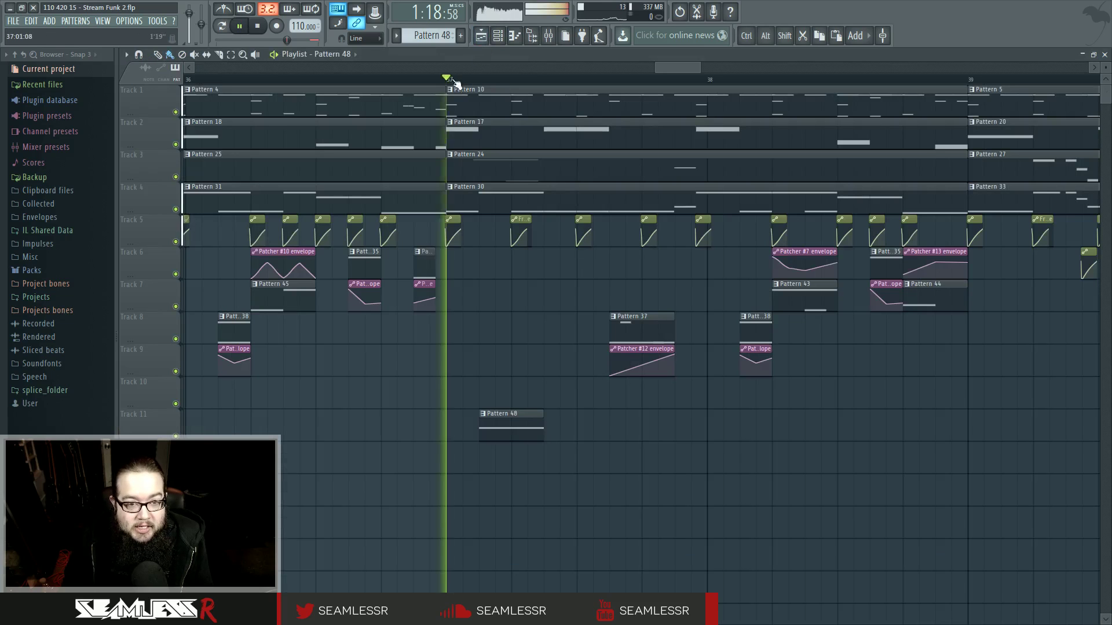
key("space")
double_click(511, 429)
key("space")
key("space")
Try a slide note at G2 in Pattern 48 while playing from bar 37, then remove it
left_click(144, 79)
left_click(196, 474)
key("space")
right_click(312, 473)
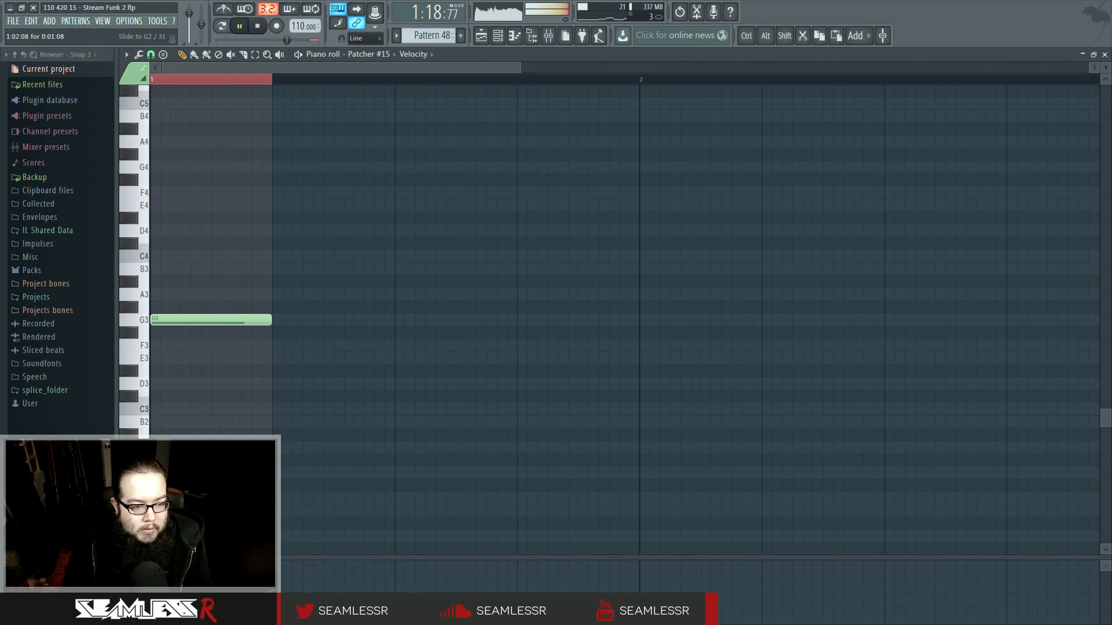
Move Pattern 48's G3 note to a lower pitch and listen to the arrangement from bar 37 in the playlist
left_click_drag(165, 320, 341, 397)
right_click(342, 397)
key("space")
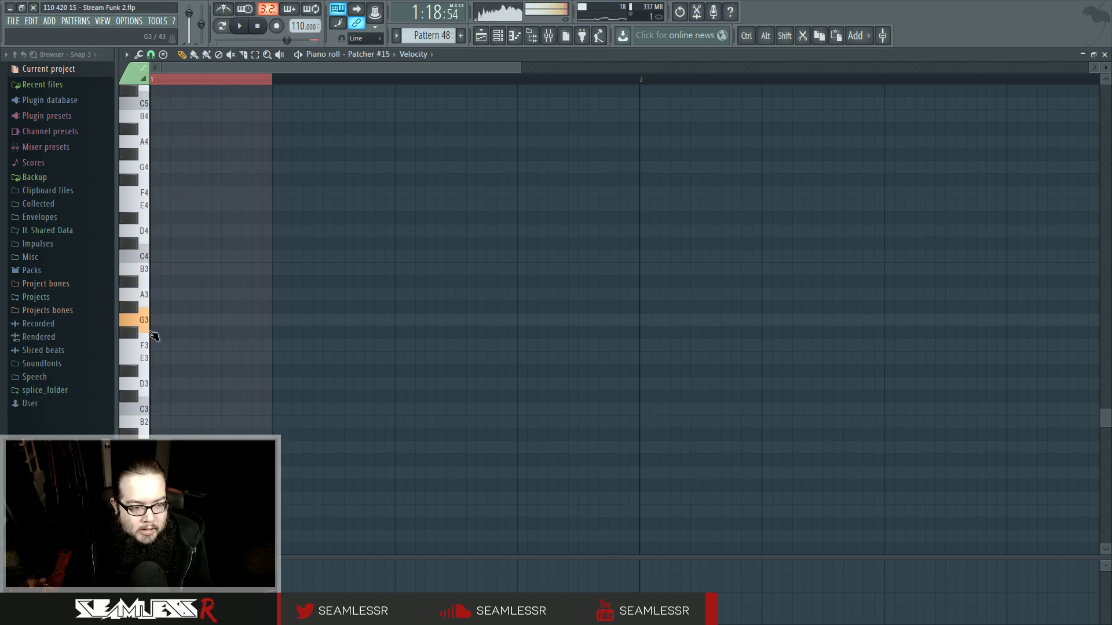
key("space")
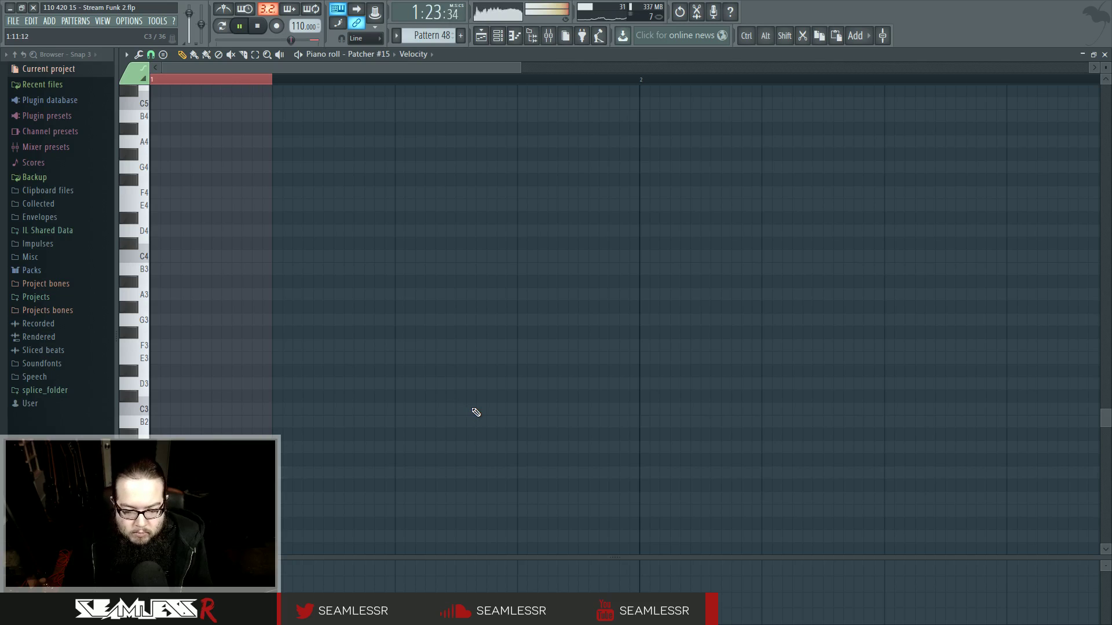
key("F5")
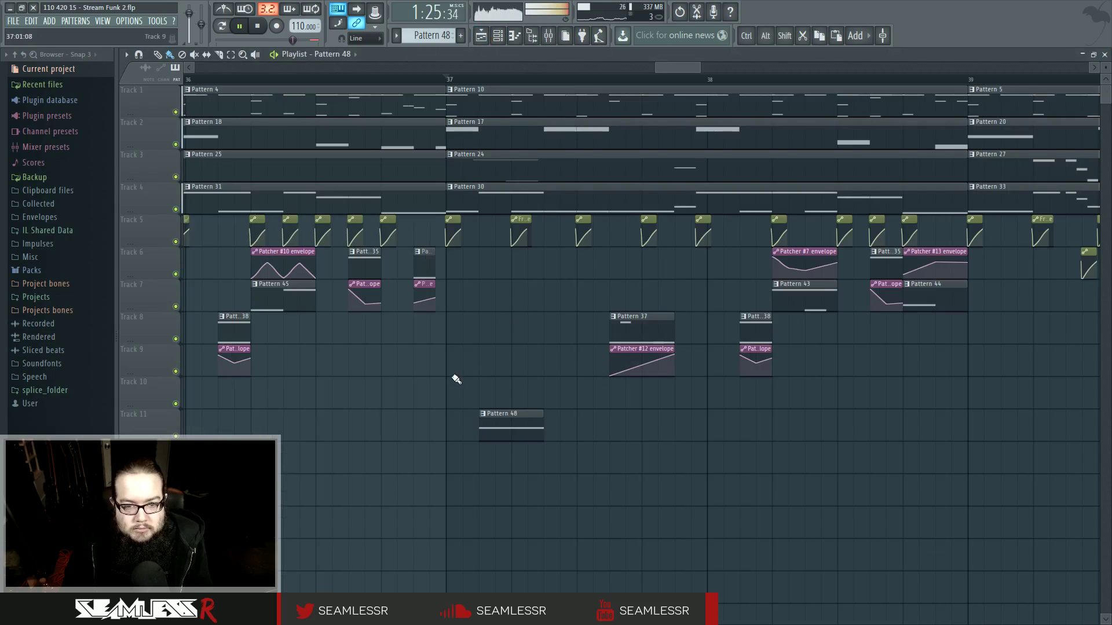
scroll(521, 379, "up", 3)
scroll(595, 378, "down", 5)
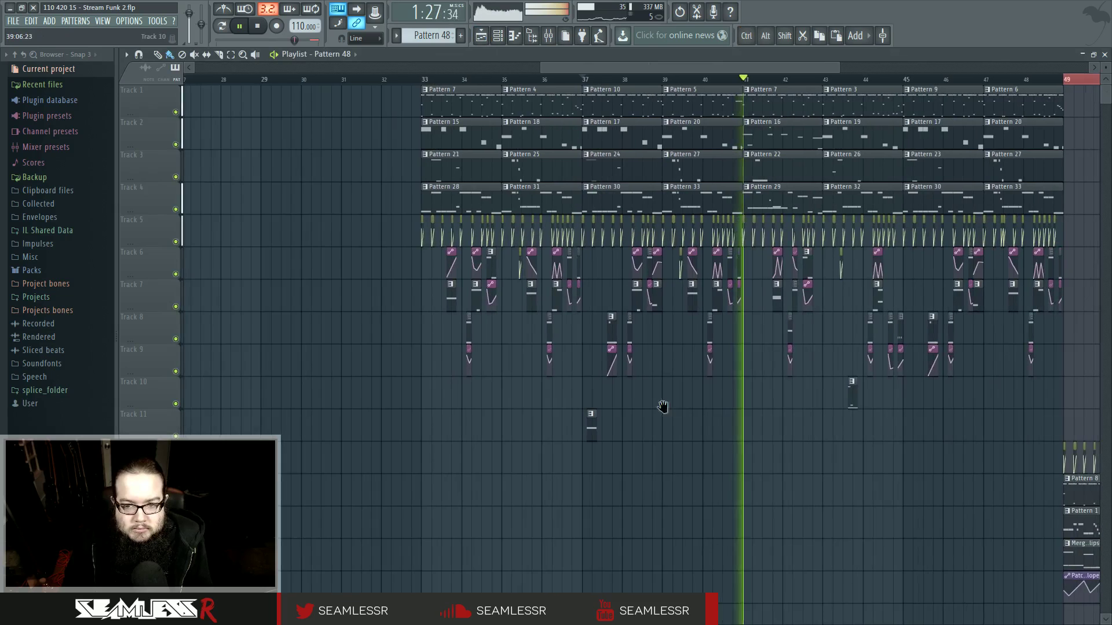
Open Superior Drummer 2, enable the envelope on Cymbal 2, shorten its release to about 2 % and audition the crash
left_click(553, 39)
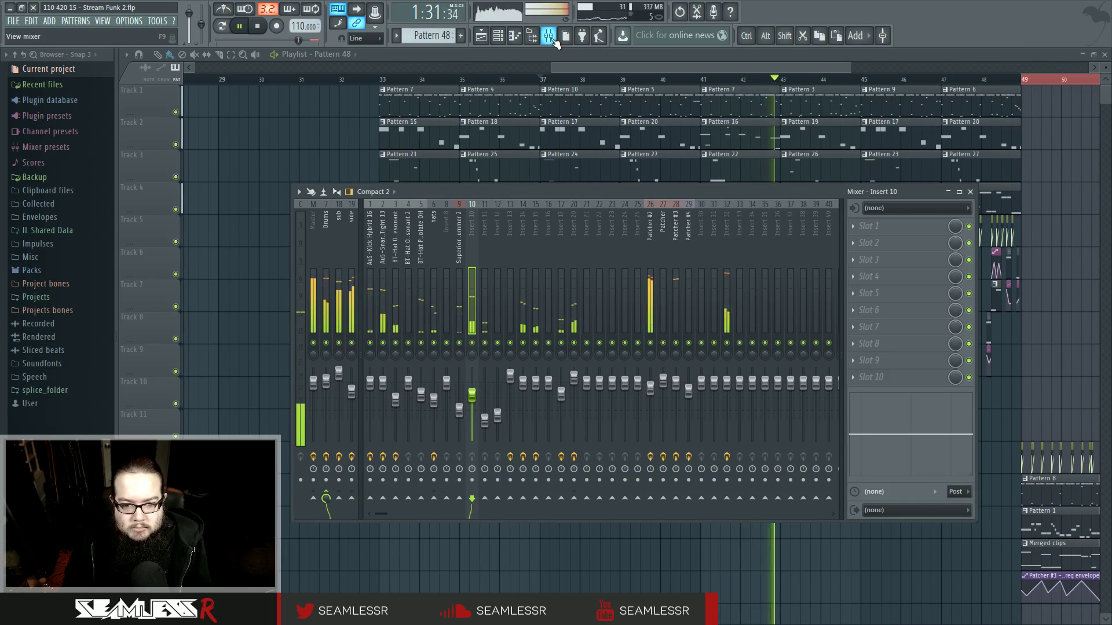
left_click(501, 37)
key("space")
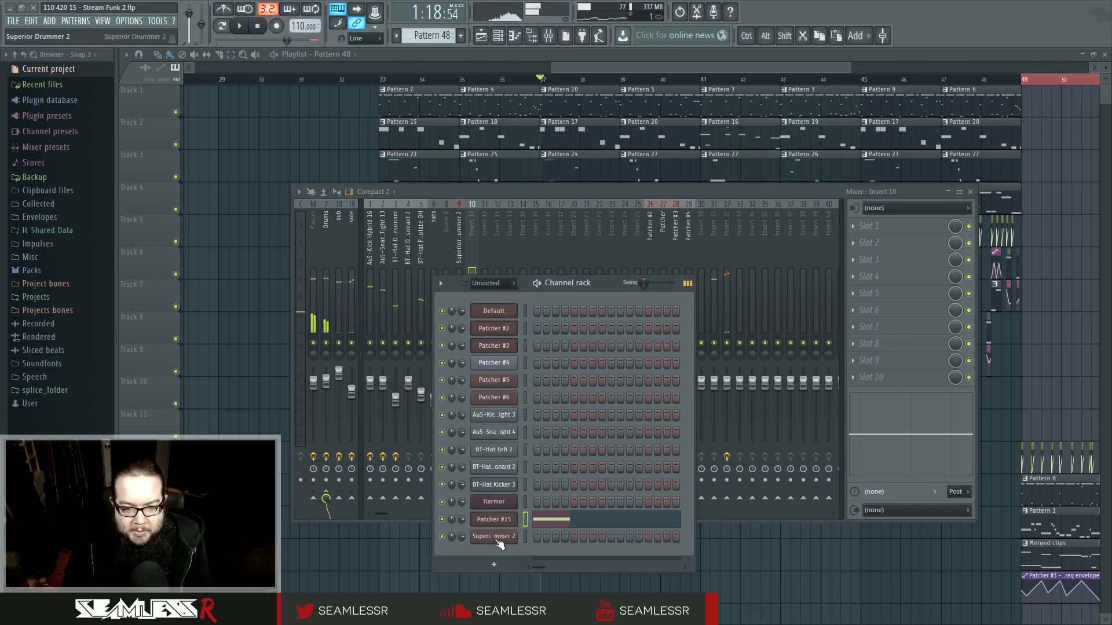
left_click(493, 537)
left_click(456, 211)
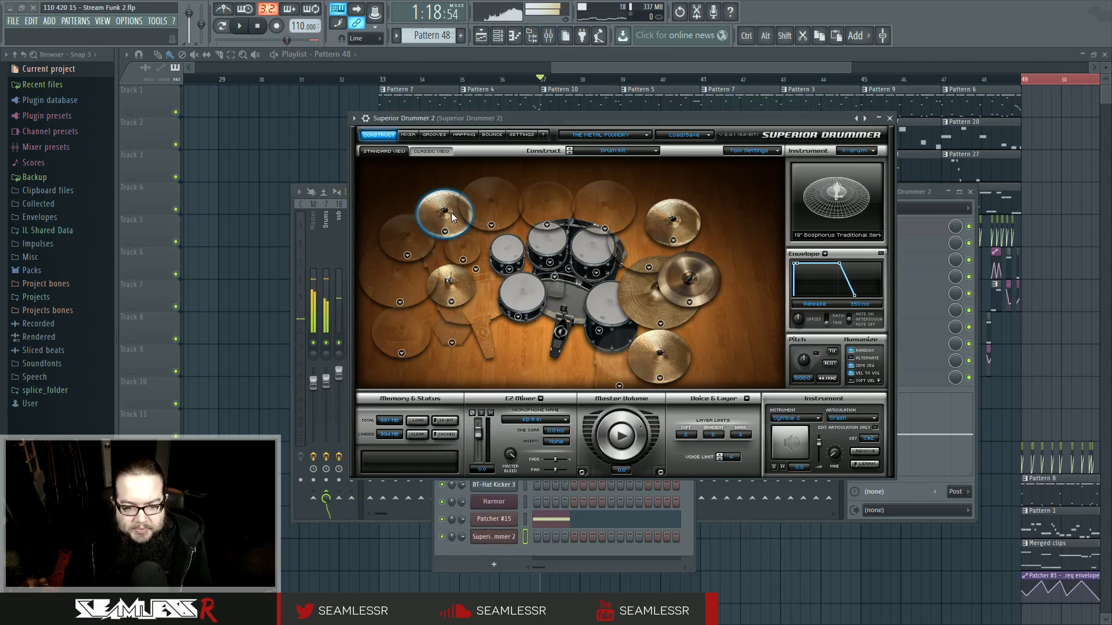
left_click(827, 316)
left_click_drag(855, 298, 844, 297)
left_click(435, 213)
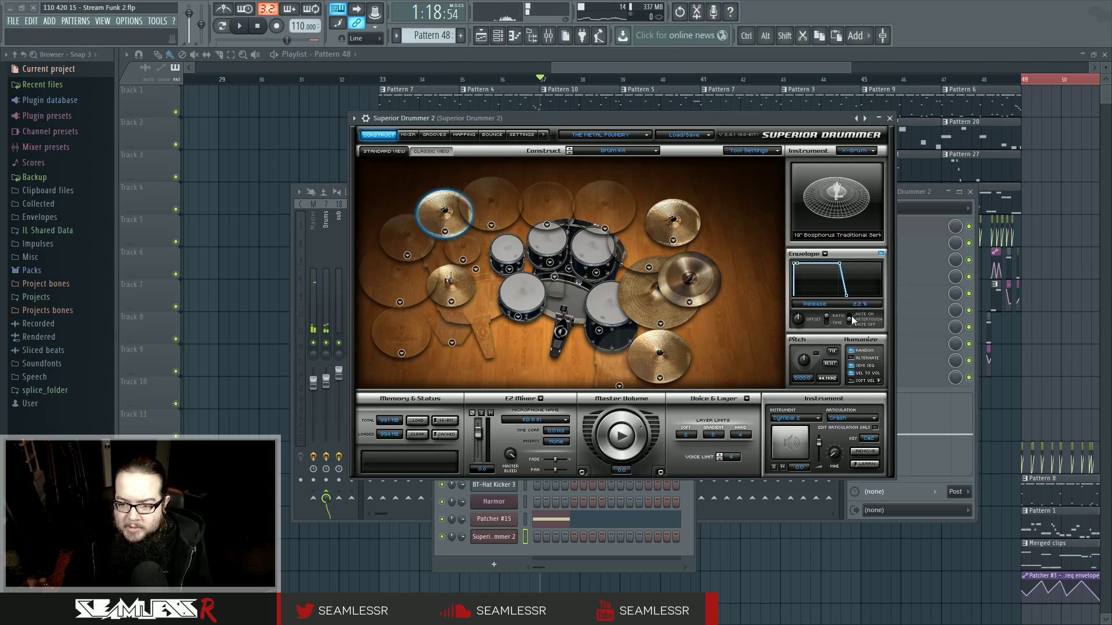
Lengthen Cymbal 2's envelope release to about 16 % and audition the crash again
left_click(453, 217)
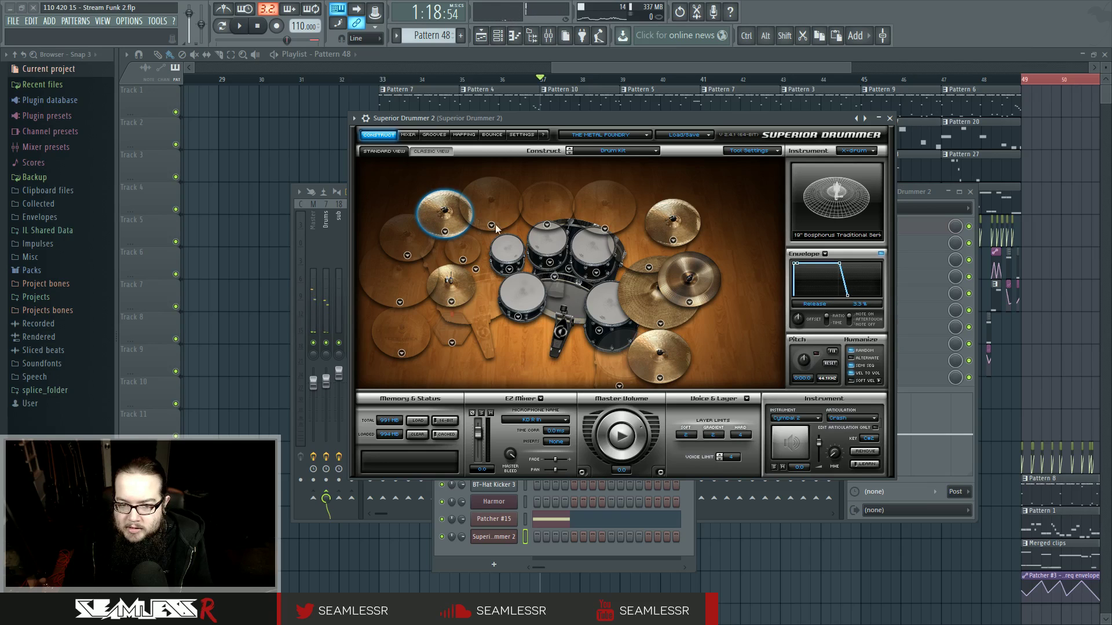
left_click_drag(847, 294, 853, 295)
left_click(455, 213)
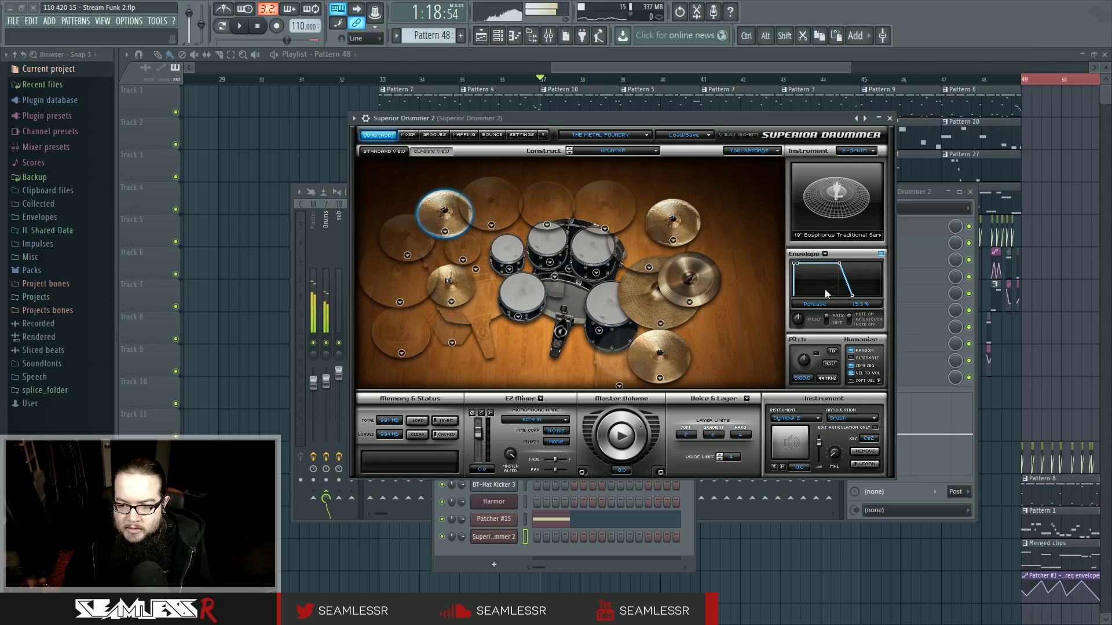
Shorten the envelope release to about 11 % on Cymbal 2 and about 9 % on Cymbal 5, auditioning the crash hits
left_click_drag(853, 299, 850, 297)
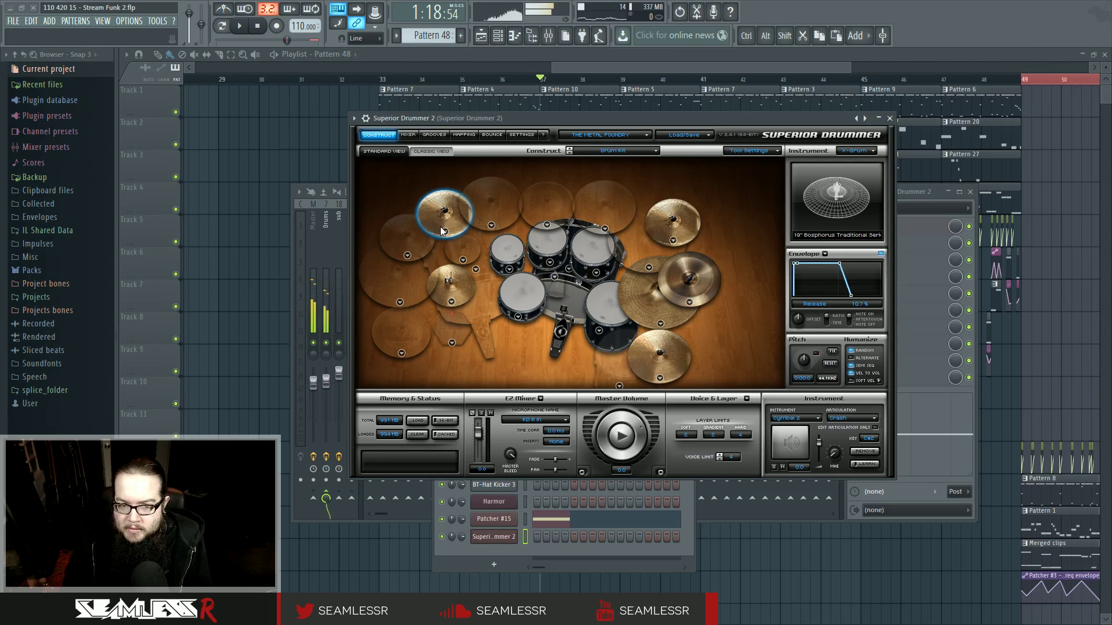
left_click(683, 222)
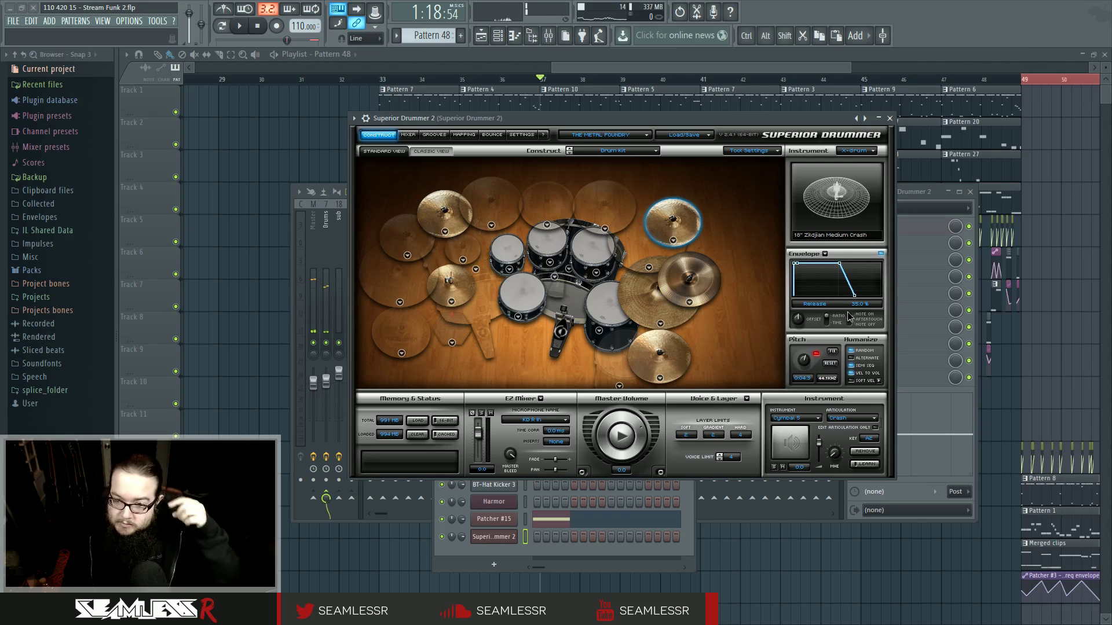
left_click(693, 235)
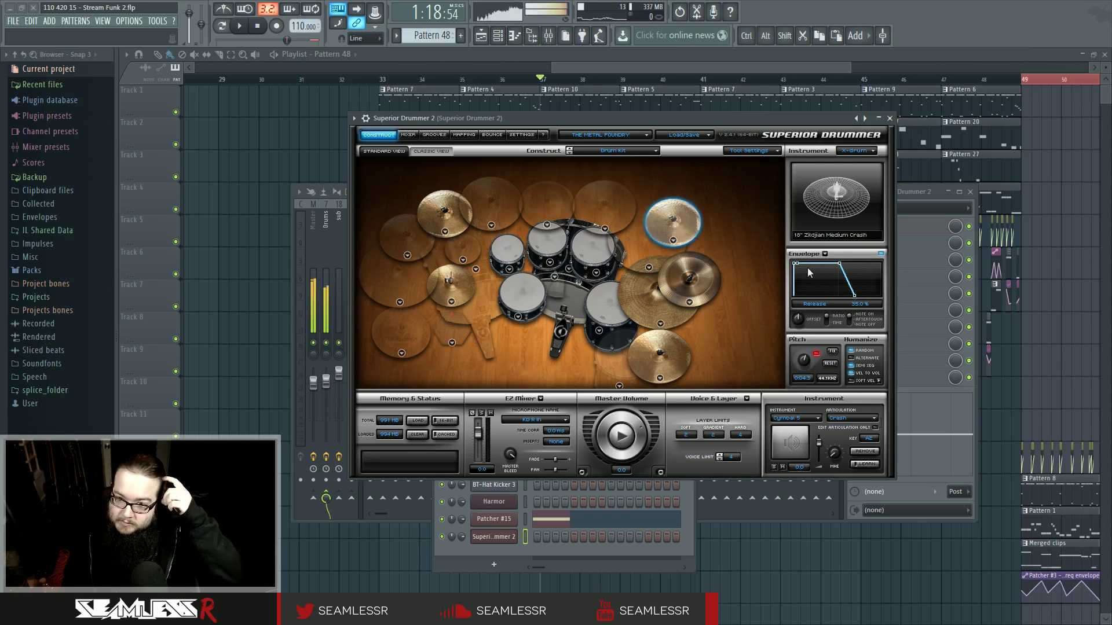
left_click_drag(854, 296, 851, 296)
left_click(691, 231)
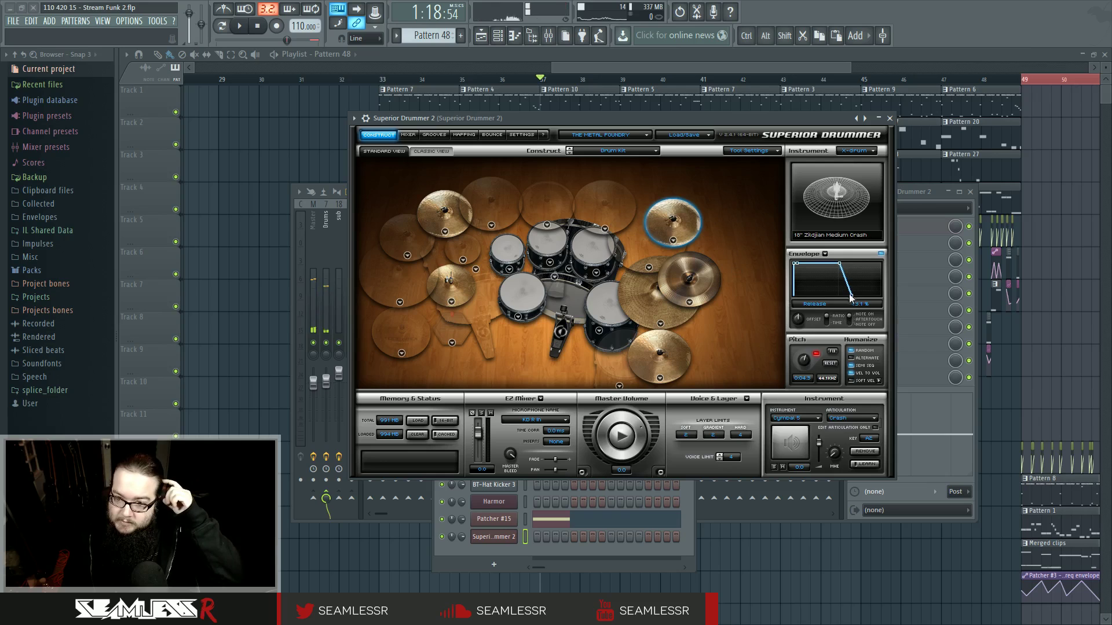
left_click_drag(851, 298, 849, 296)
left_click(675, 218)
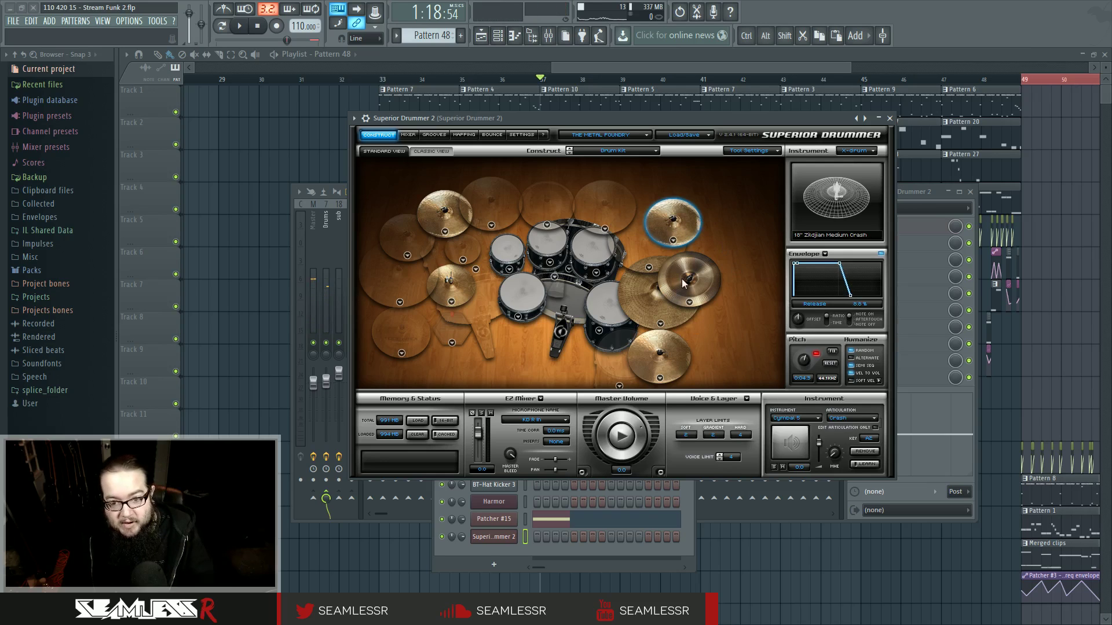
Check Cymbal 6's note mapping and audition its crash articulation from the mapped key
left_click(677, 356)
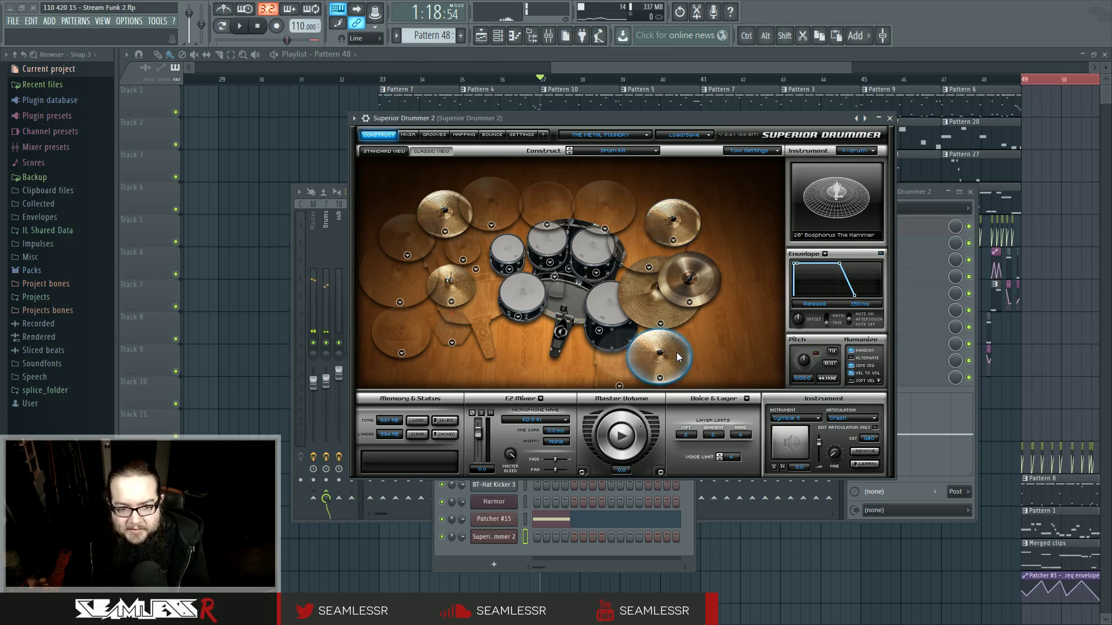
left_click(468, 135)
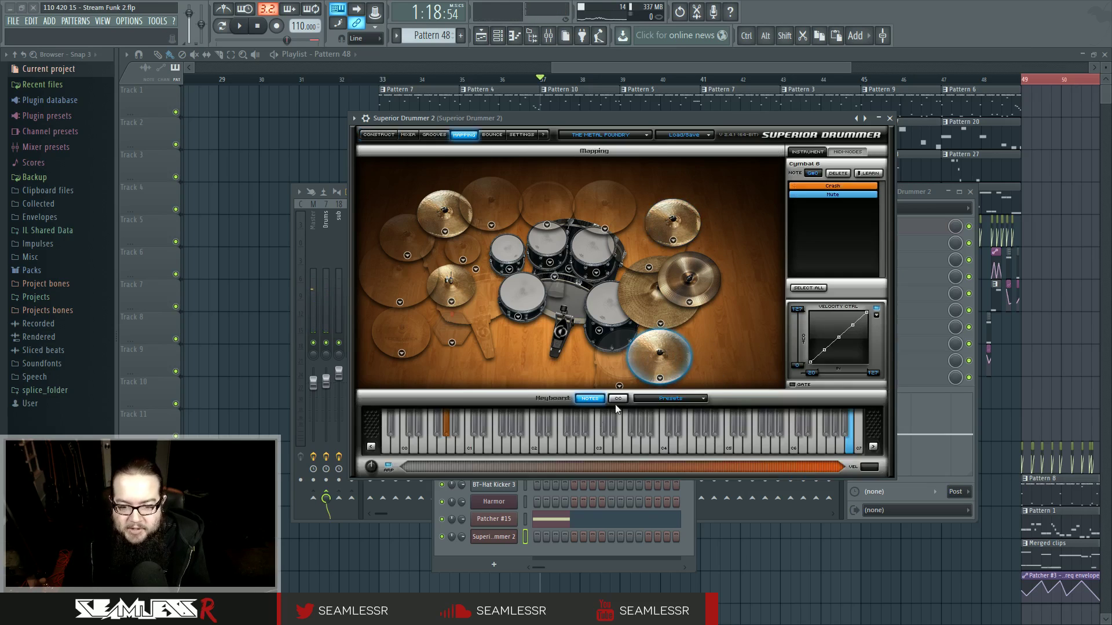
left_click(445, 429)
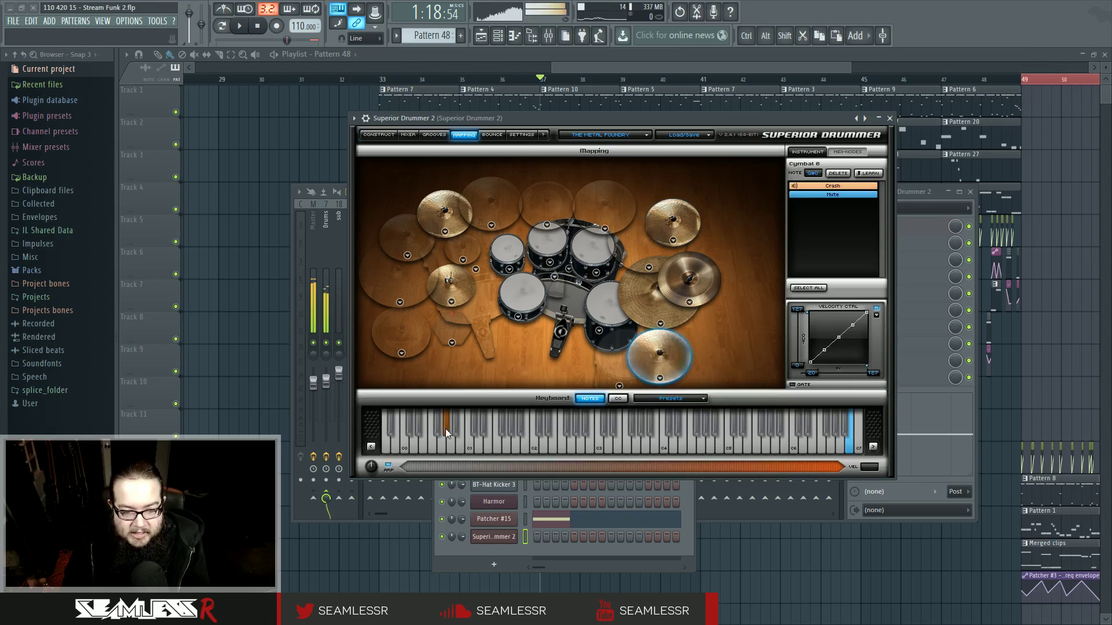
left_click(446, 429)
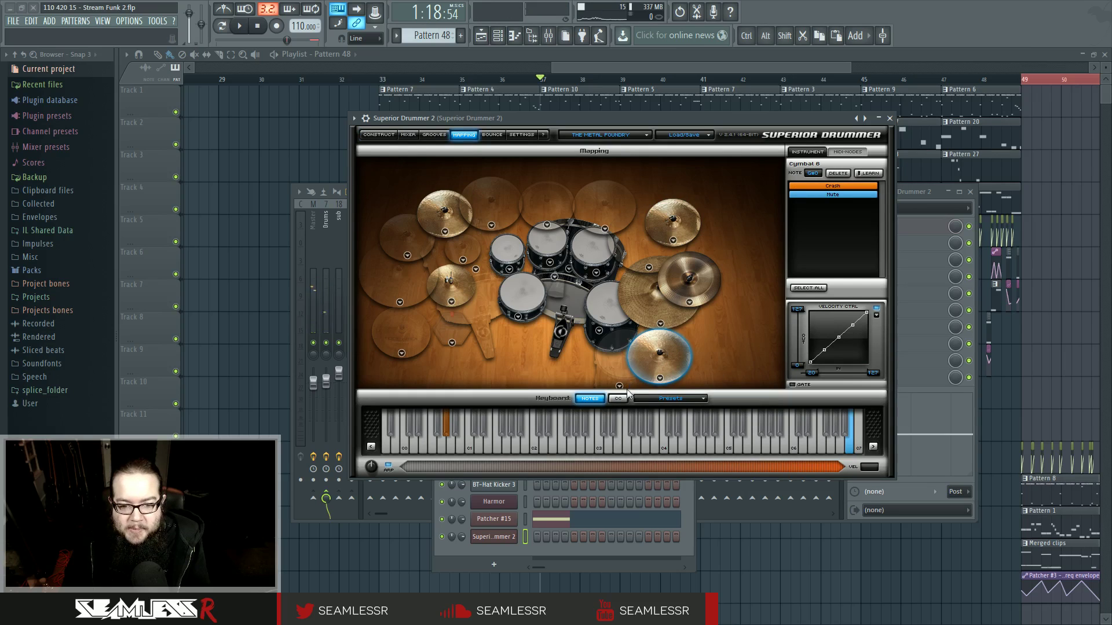
Enable Cymbal 6's envelope in the Construct view and shape its release to about 13 %
left_click(384, 134)
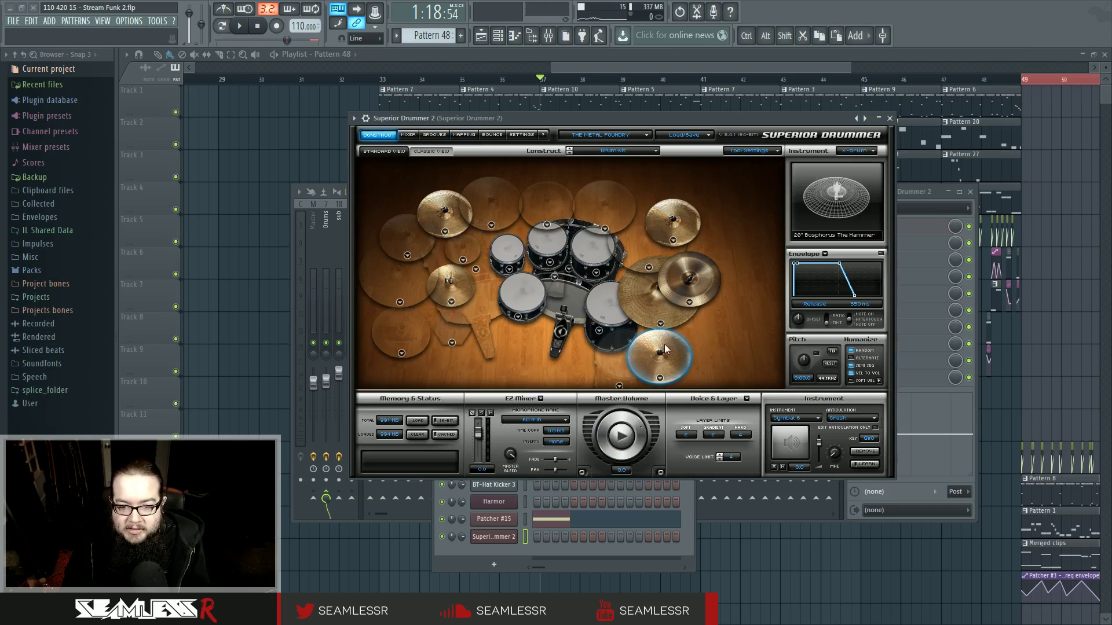
left_click_drag(854, 298, 835, 307)
left_click(691, 357)
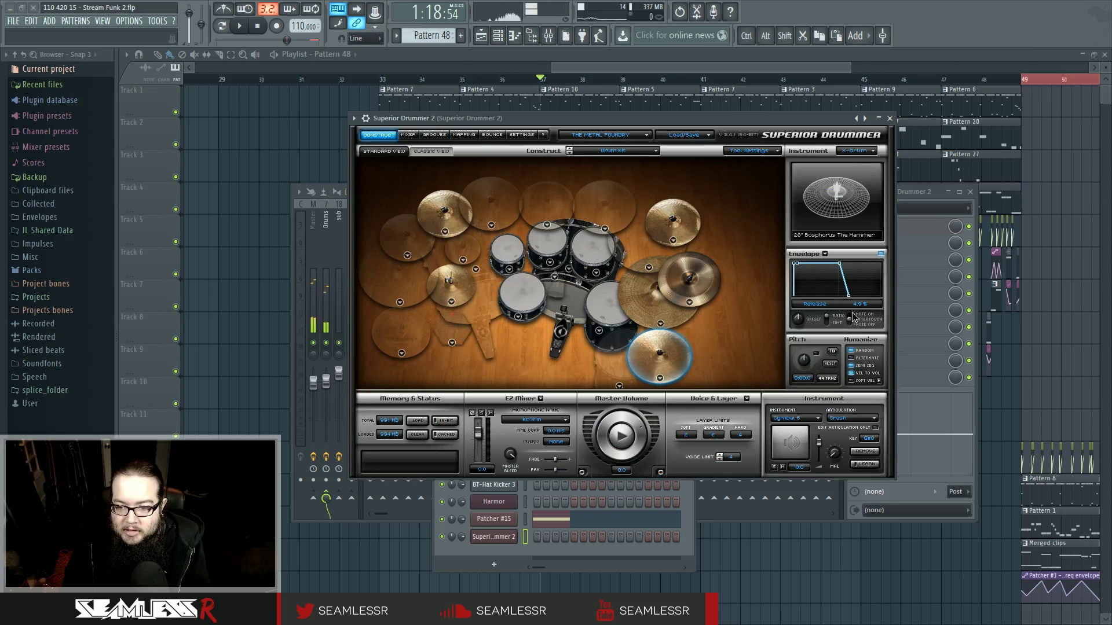
left_click_drag(848, 299, 851, 298)
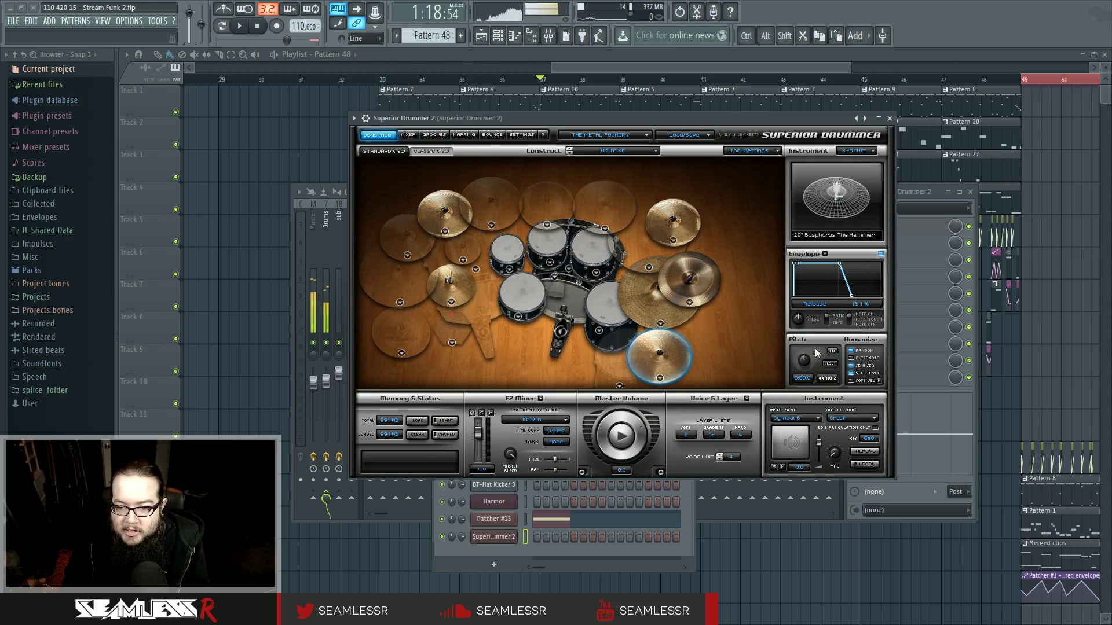
Shorten Ride 2's envelope release to about 8.5 %, auditioning the ride cymbal between adjustments
left_click(659, 317)
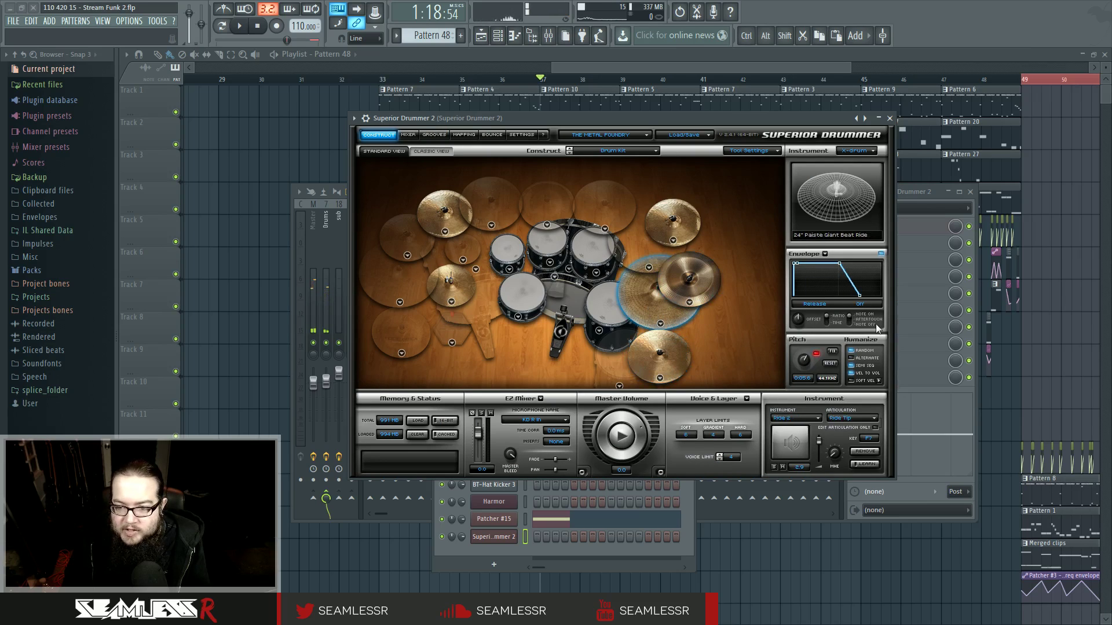
left_click(672, 309)
left_click_drag(859, 295, 852, 296)
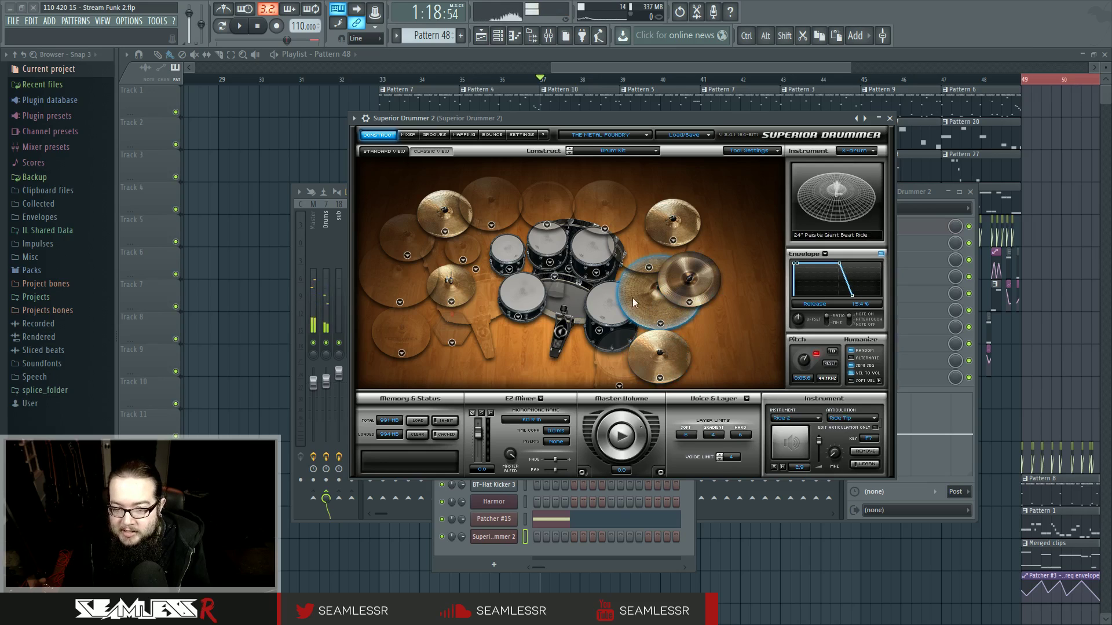
left_click(658, 313)
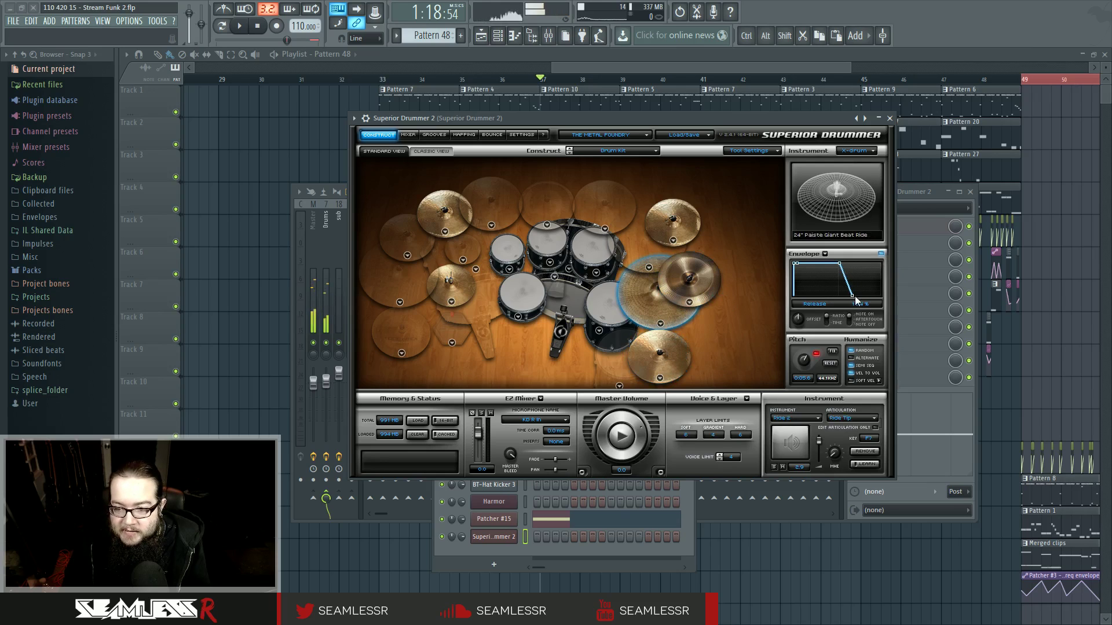
left_click(685, 306)
left_click_drag(851, 297, 849, 297)
left_click(681, 317)
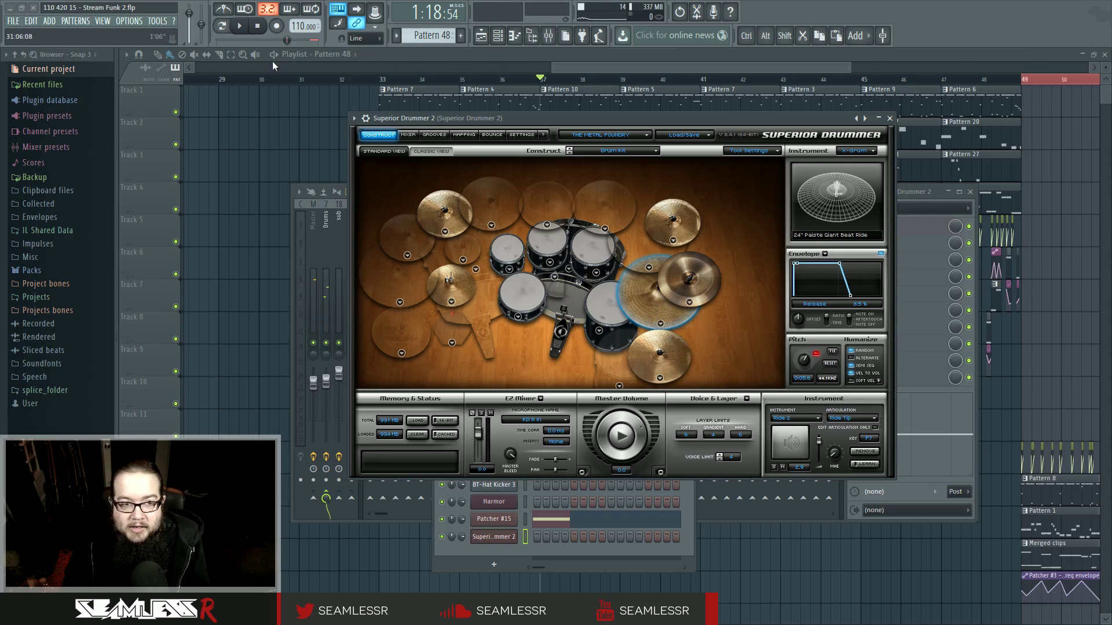
Play the arrangement from bar 37 while auditioning Cymbal 2 and Ride 2 against the track
left_click(239, 25)
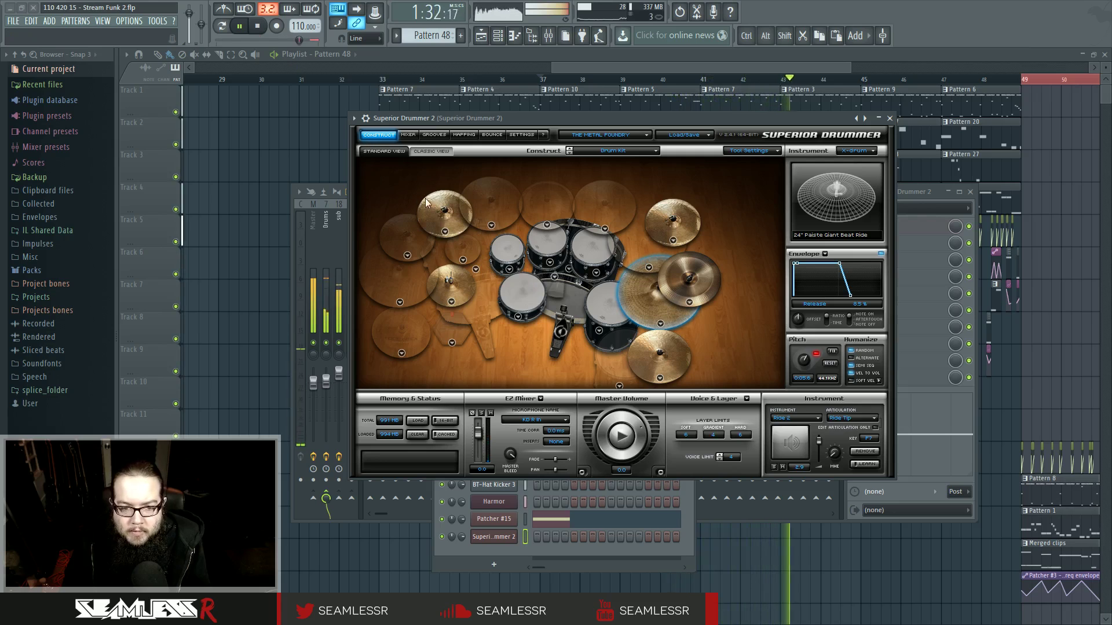
left_click(452, 213)
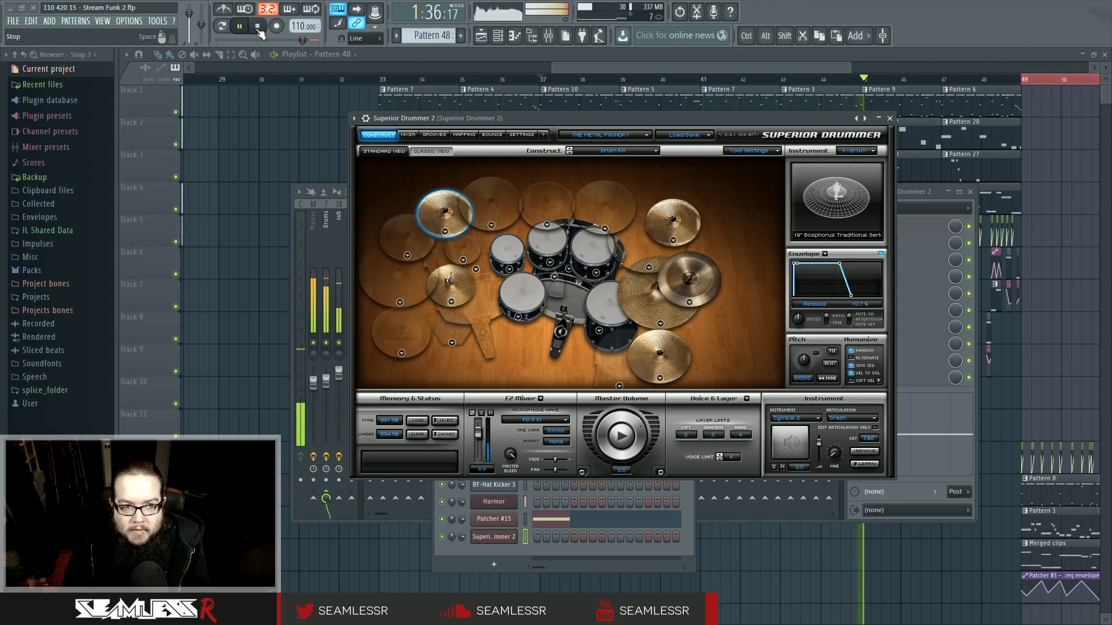
left_click(625, 312)
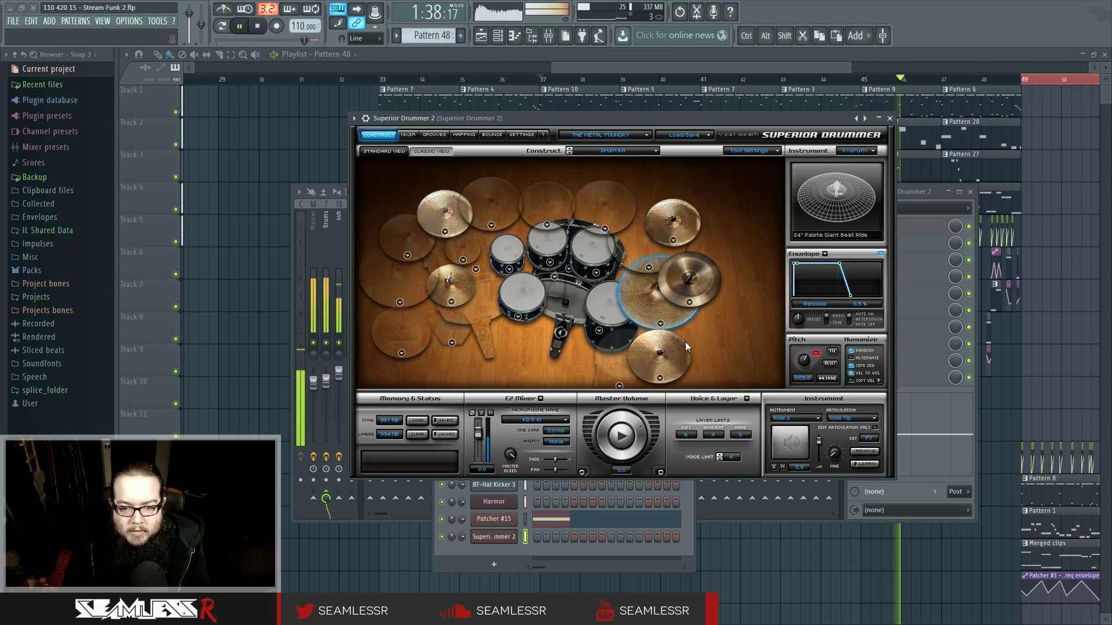
left_click_drag(819, 442, 820, 443)
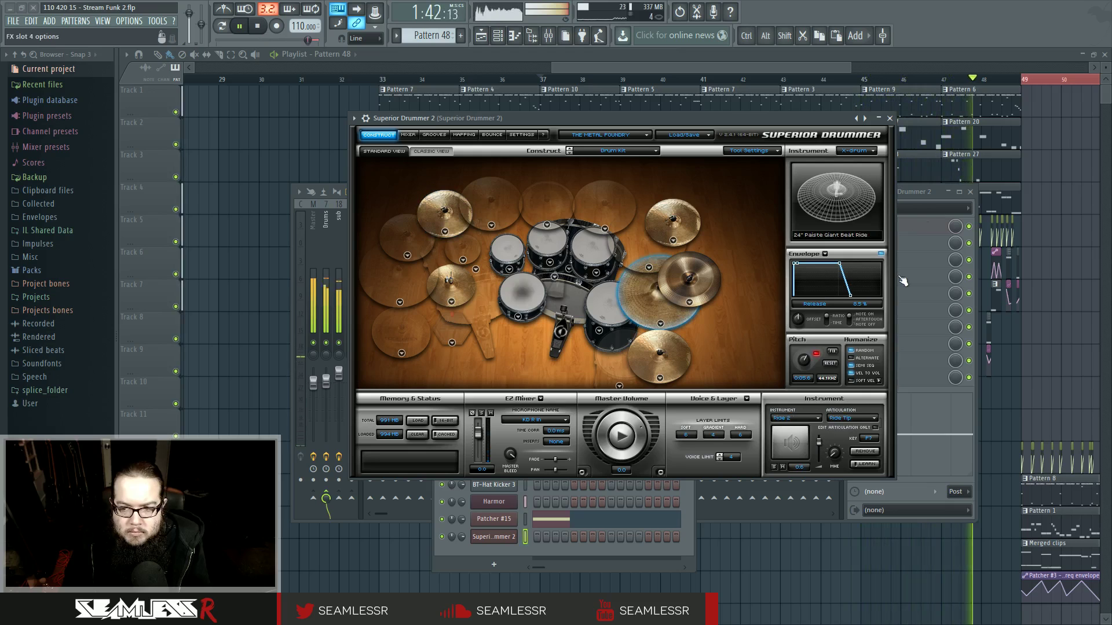
Inspect the mixer during playback, checking Insert 20, the snare track and the Superior Drummer 2 track
left_click(934, 193)
left_click(575, 375)
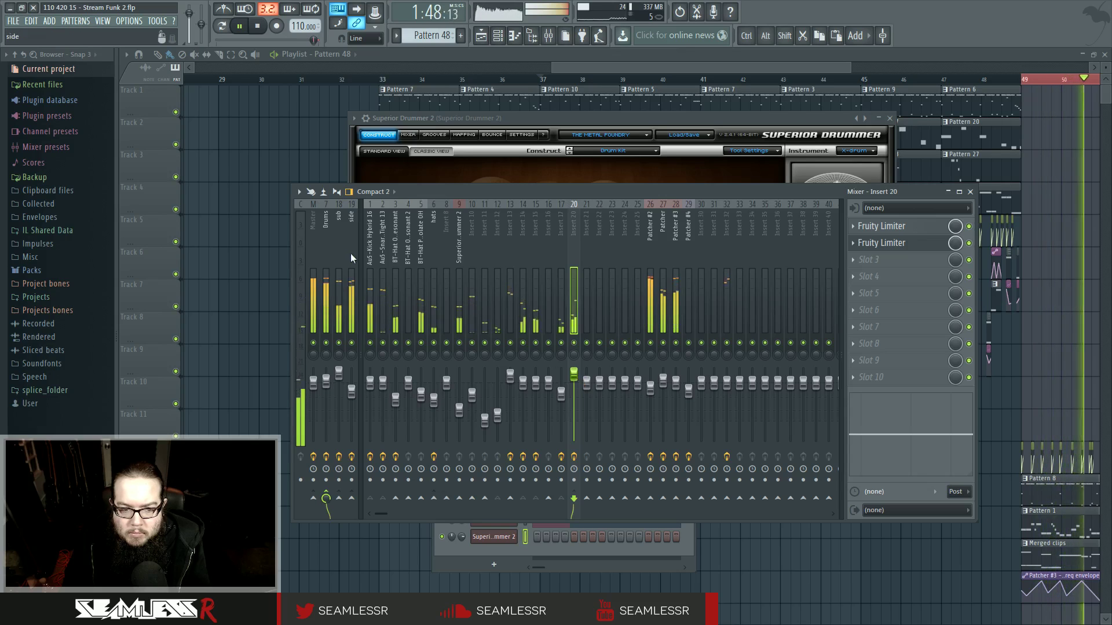
left_click(387, 227)
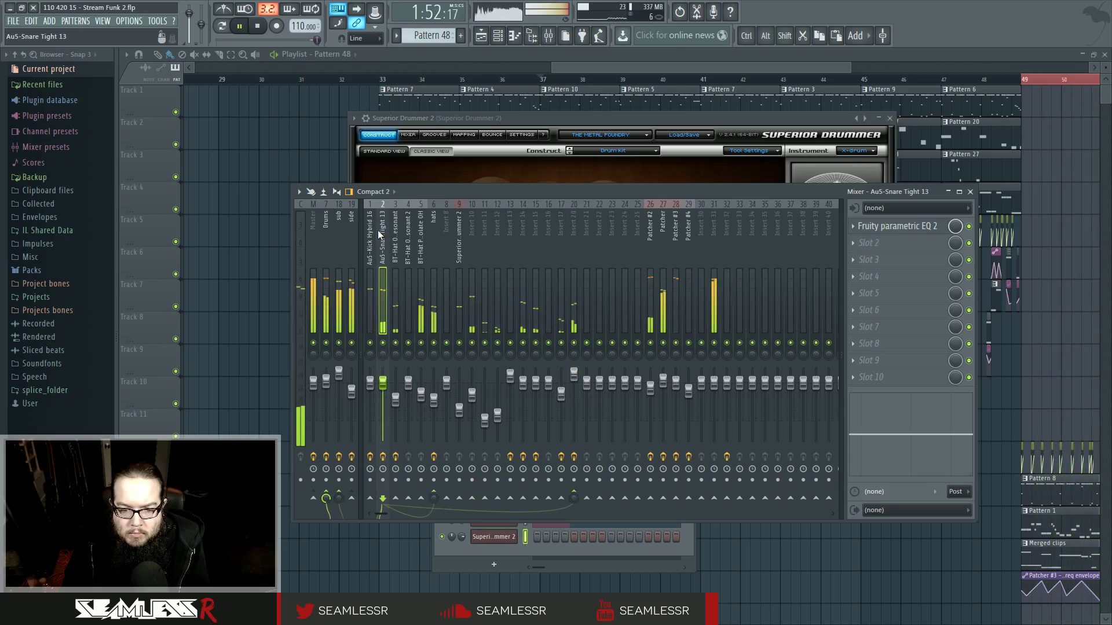
left_click(462, 240)
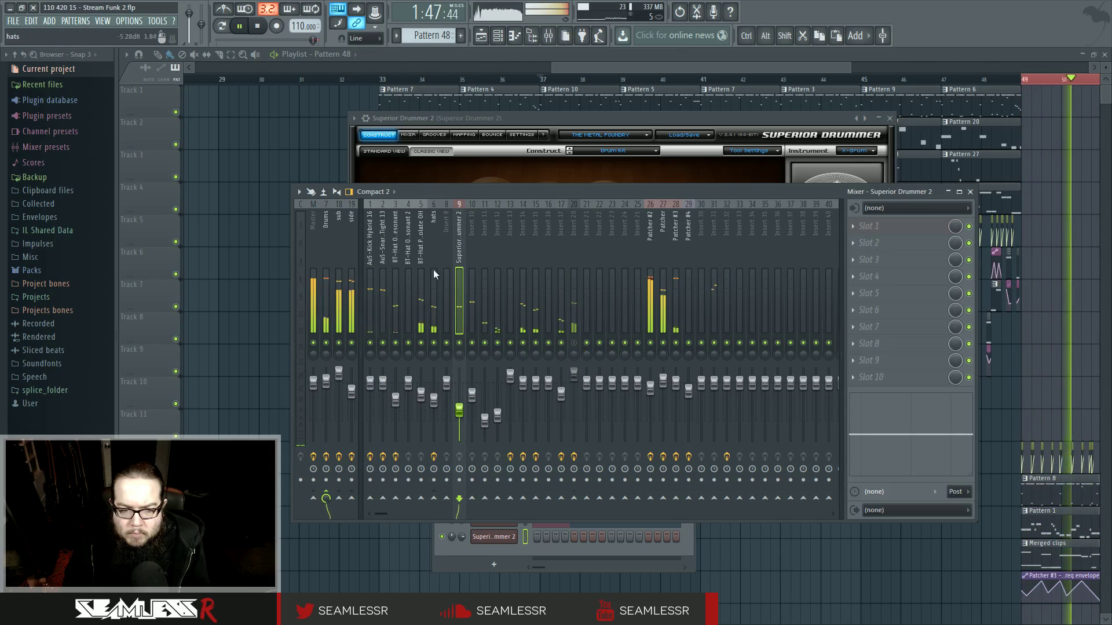
Loop Pattern 7 on its own and examine Insert 20's second Fruity Limiter and its neighbouring mixer tracks
left_click(223, 29)
double_click(386, 90)
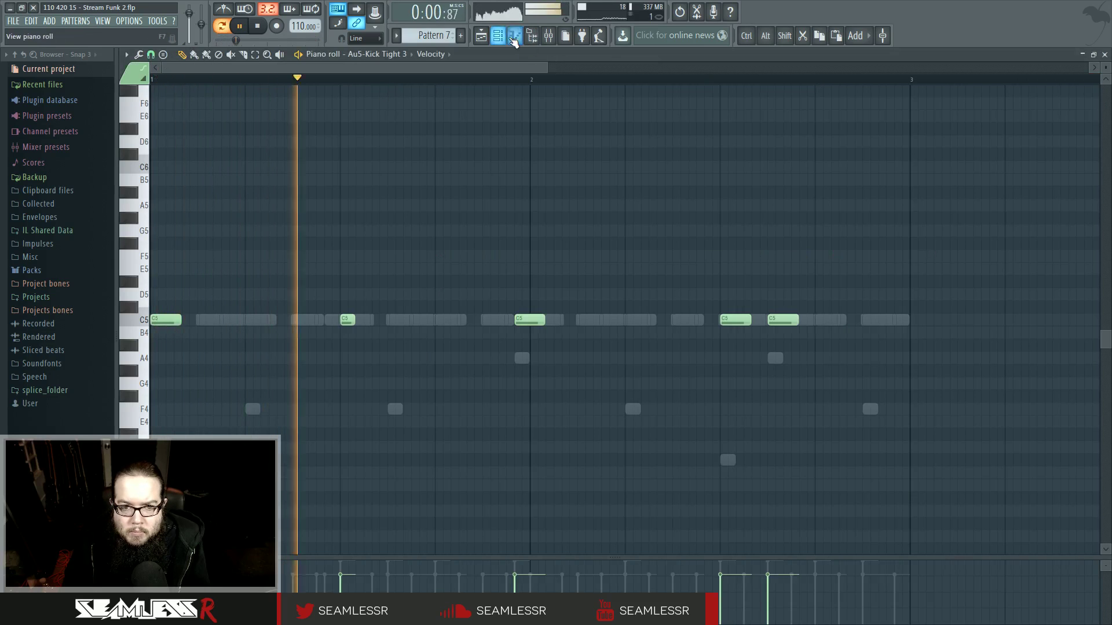
left_click(548, 36)
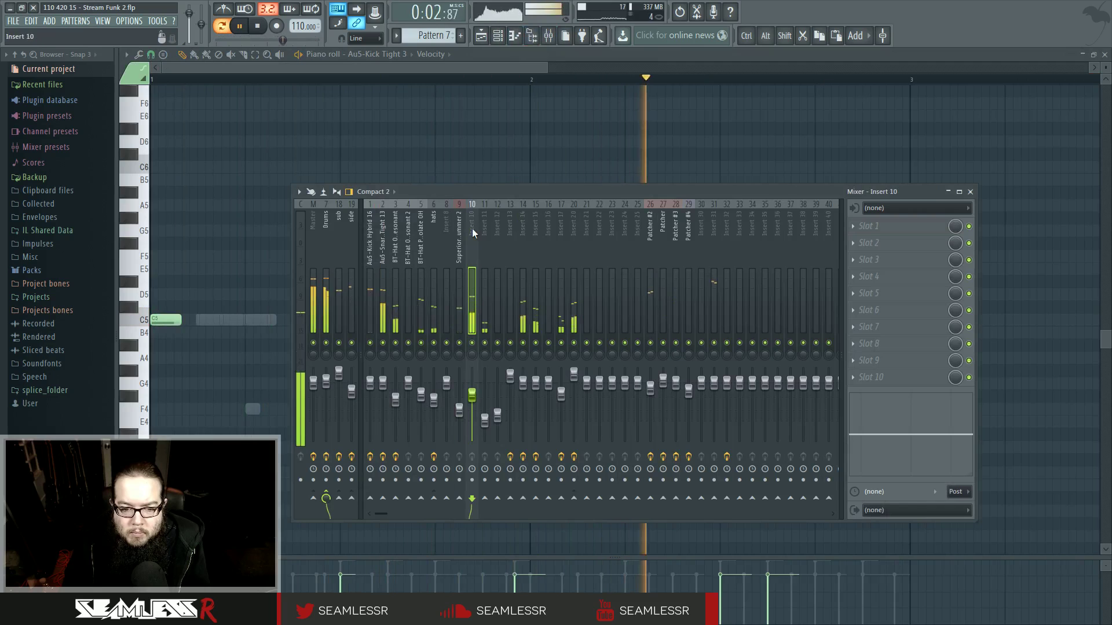
left_click(572, 240)
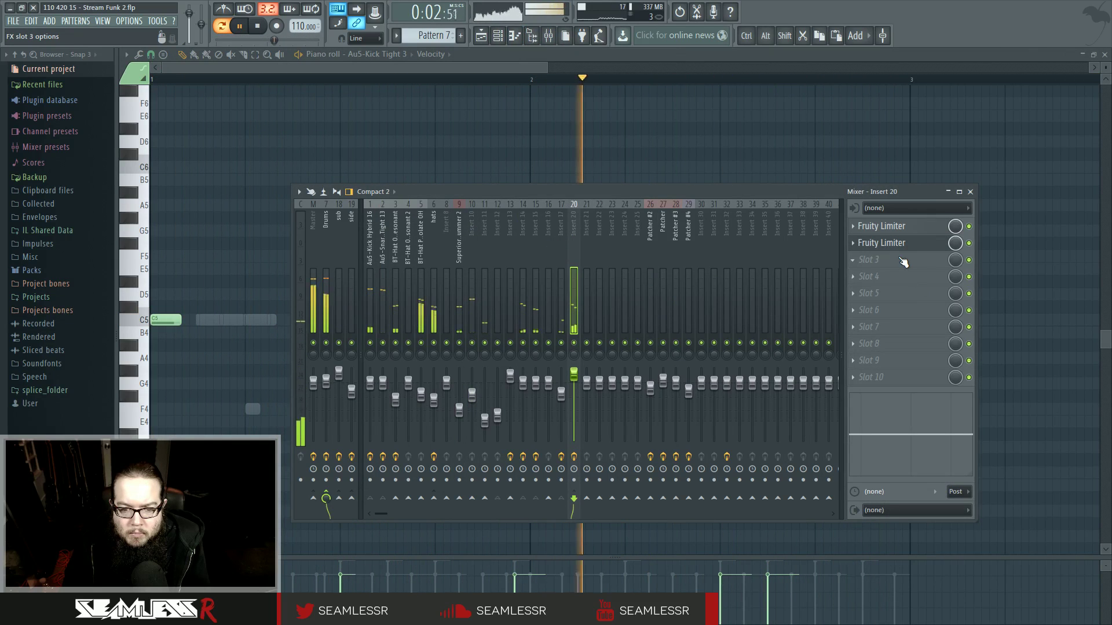
left_click(892, 243)
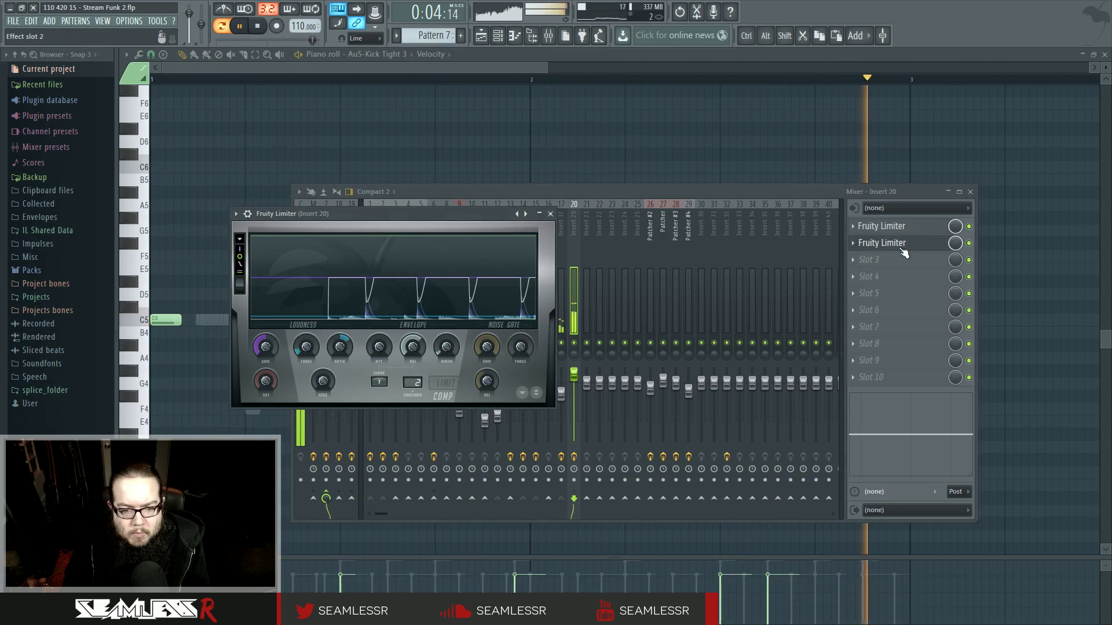
key("space")
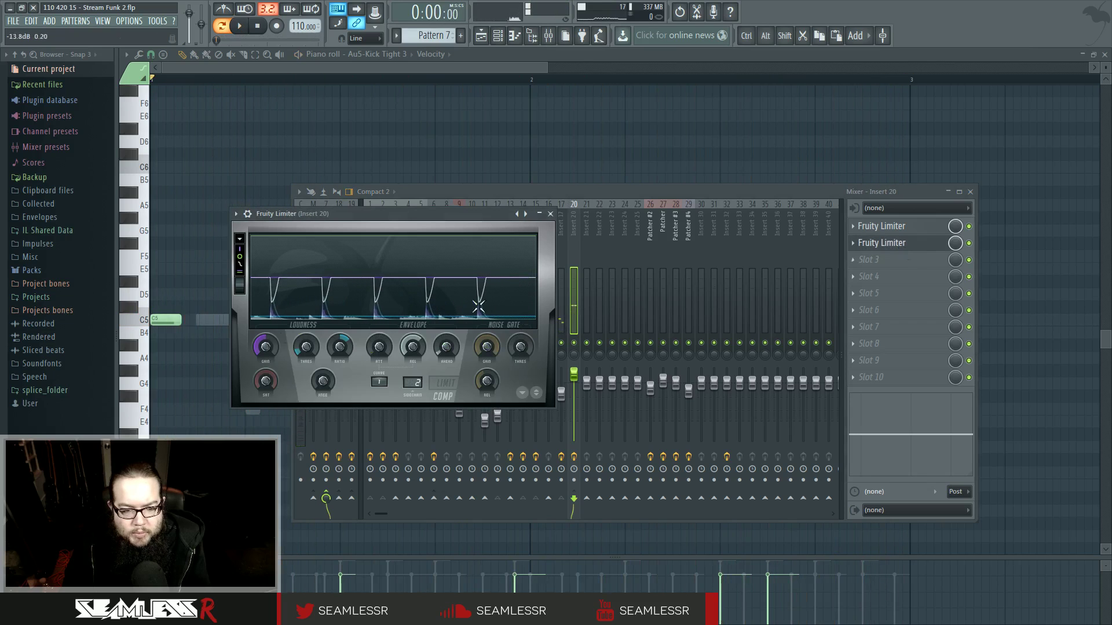
left_click(602, 192)
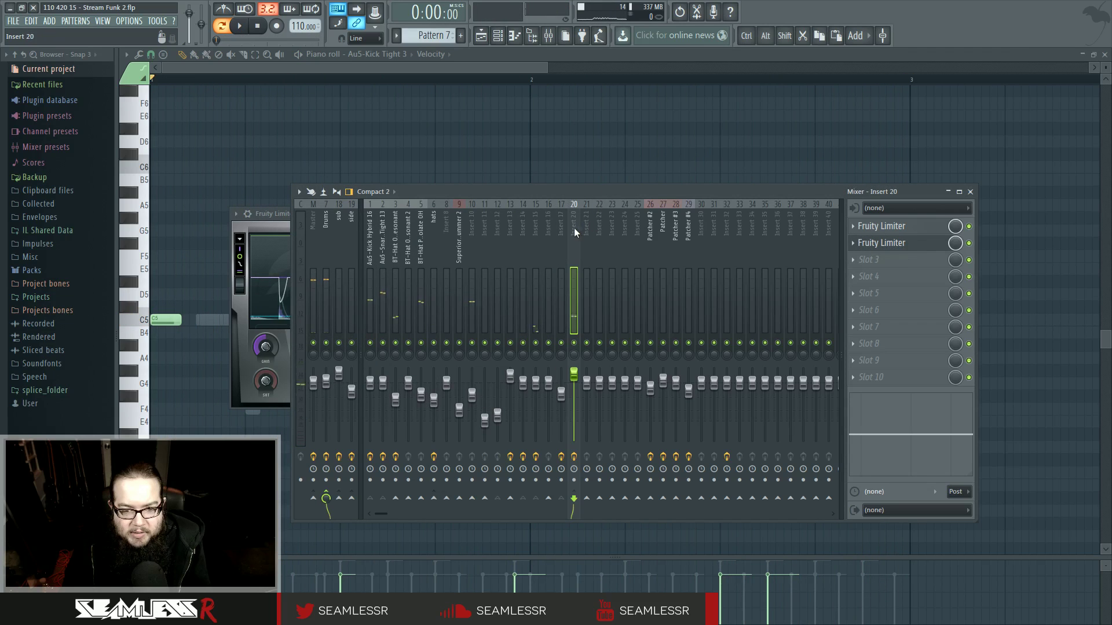
left_click_drag(562, 240, 529, 242)
left_click(554, 37)
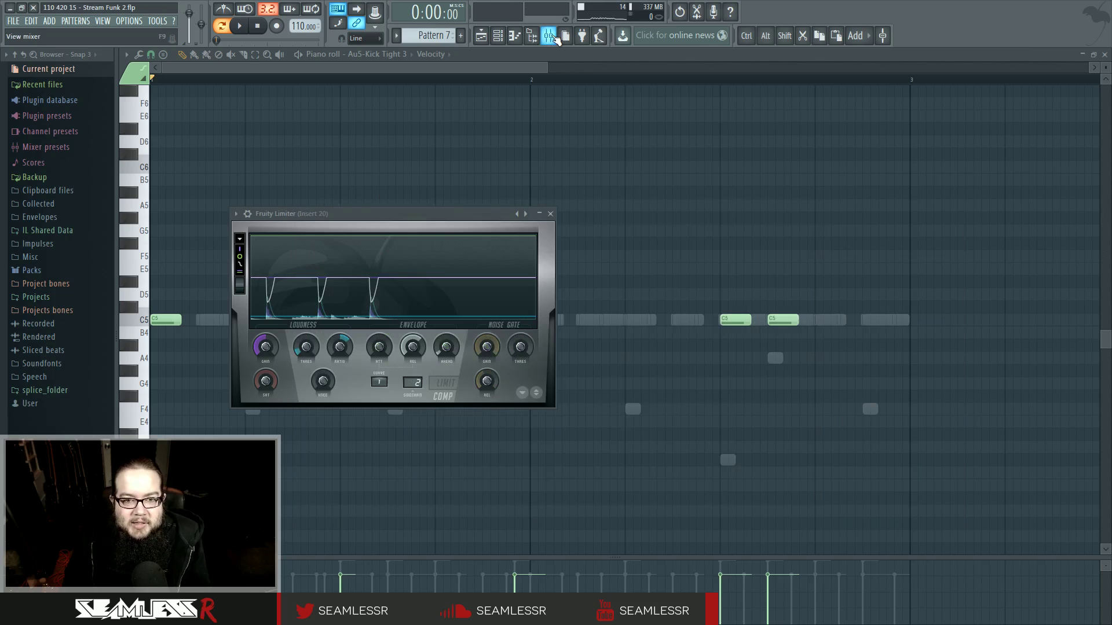
Return to the playlist in song mode and listen to the arrangement from bar 33
left_click(492, 38)
key("l")
key("space")
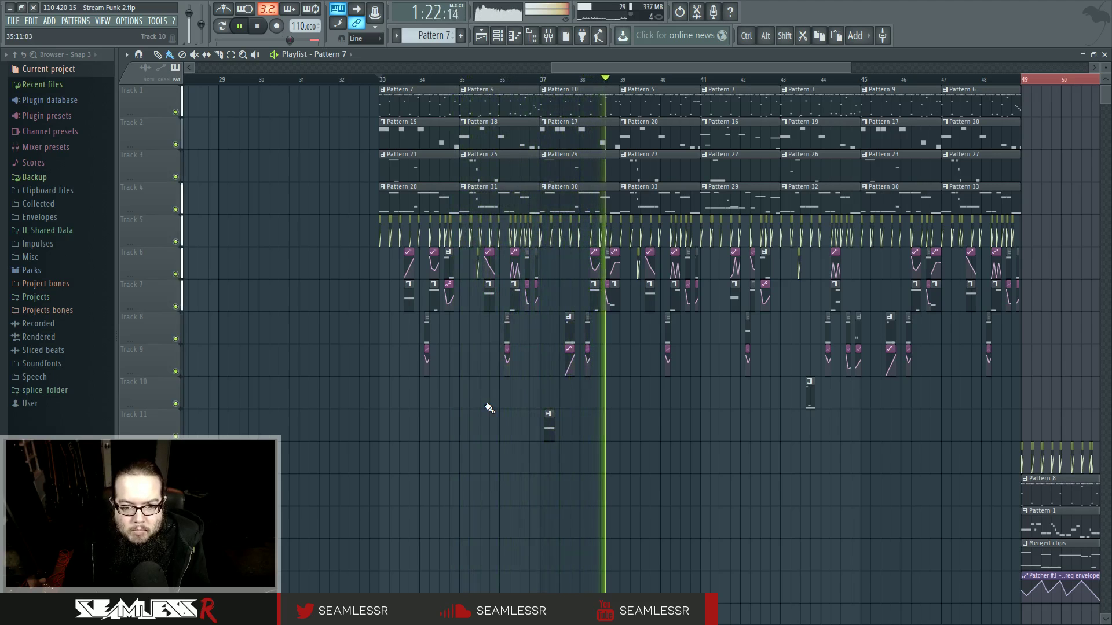
key("space")
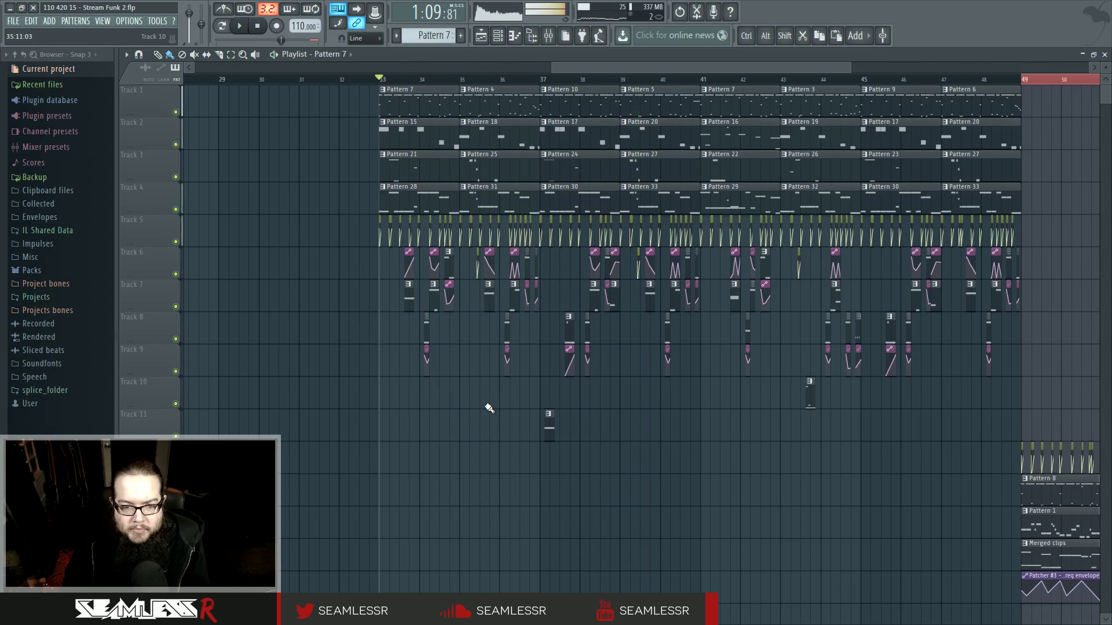
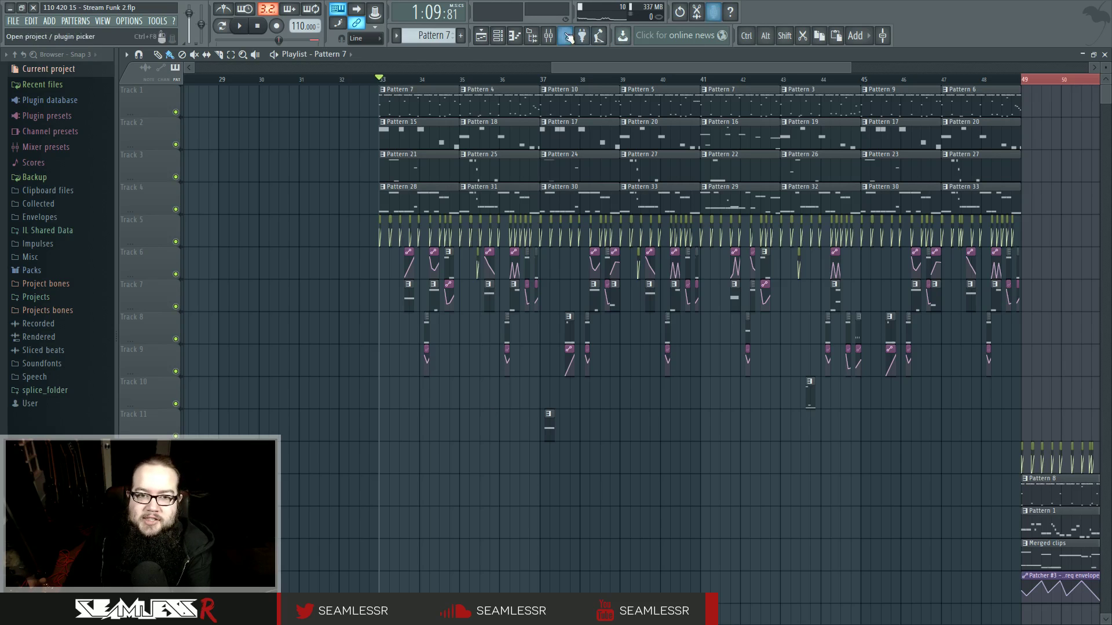
Audition Ride 2 in Superior Drummer 2 and raise its pitch slightly, returning to the playlist
key("F6")
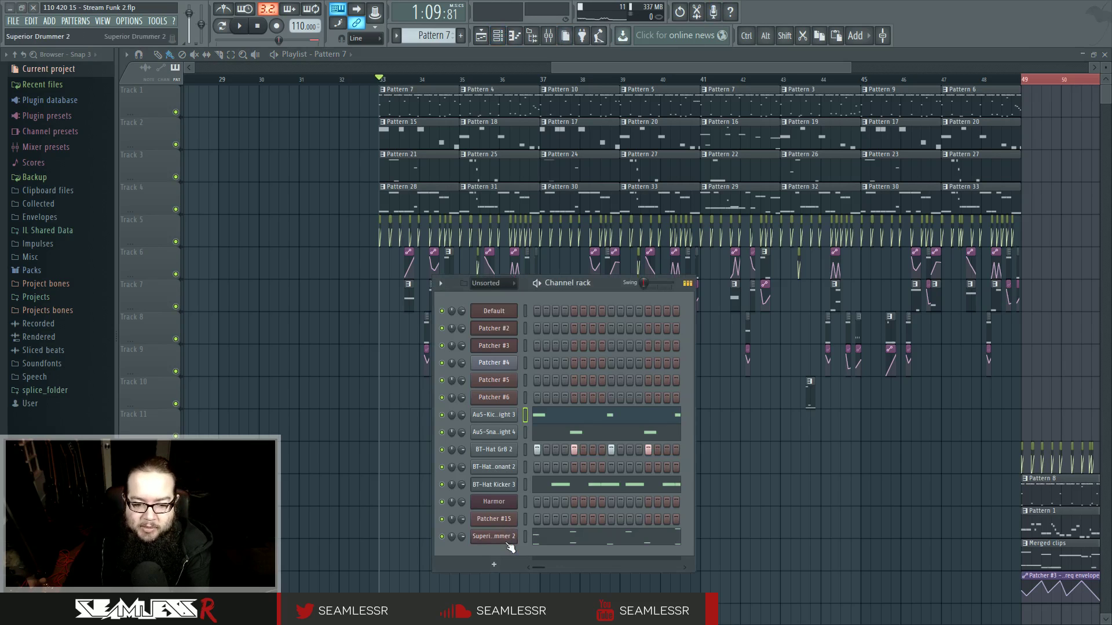
left_click(493, 536)
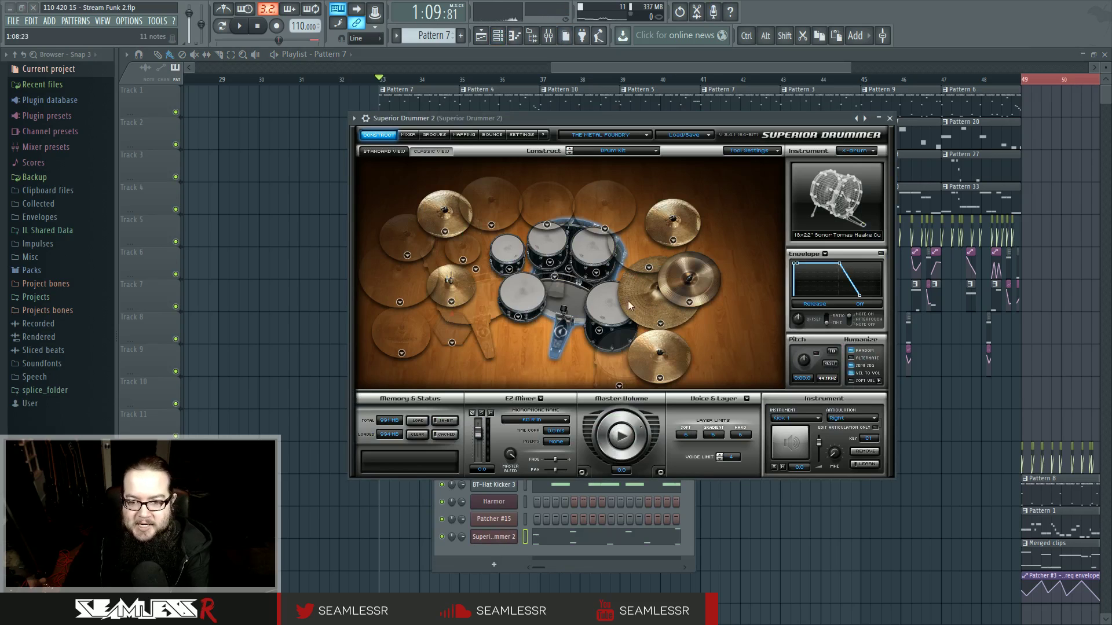
left_click(644, 318)
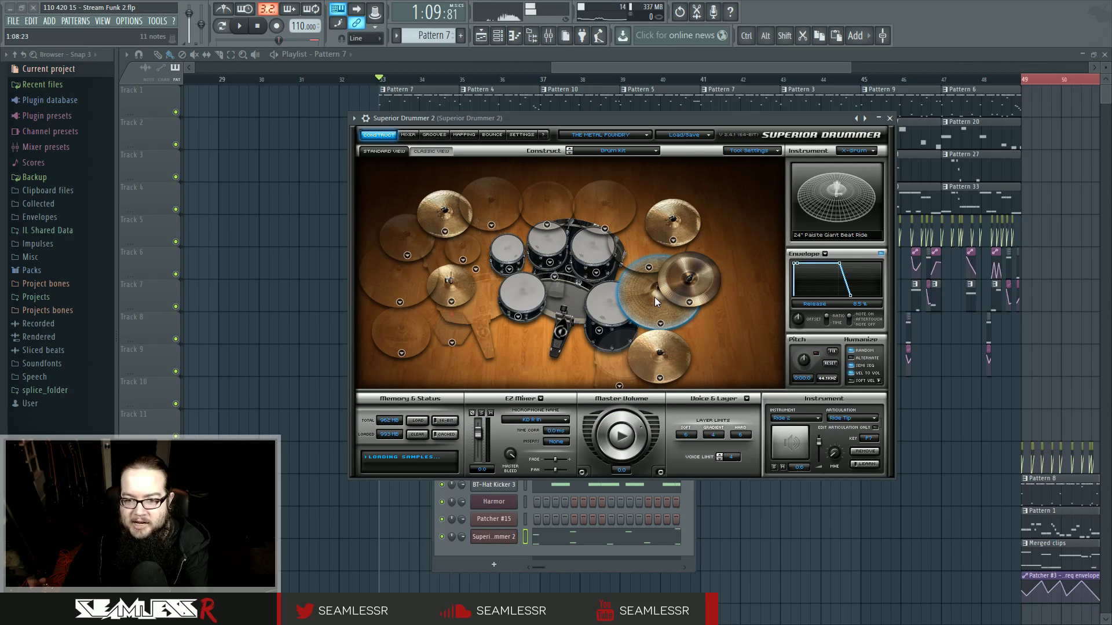
left_click_drag(802, 362, 803, 359)
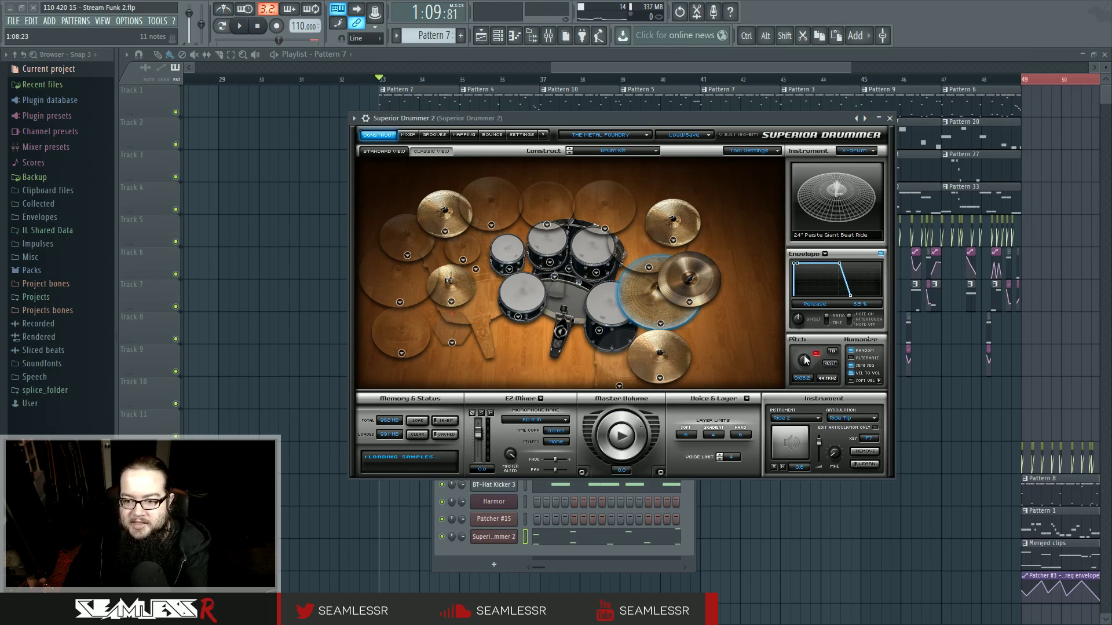
left_click(702, 328)
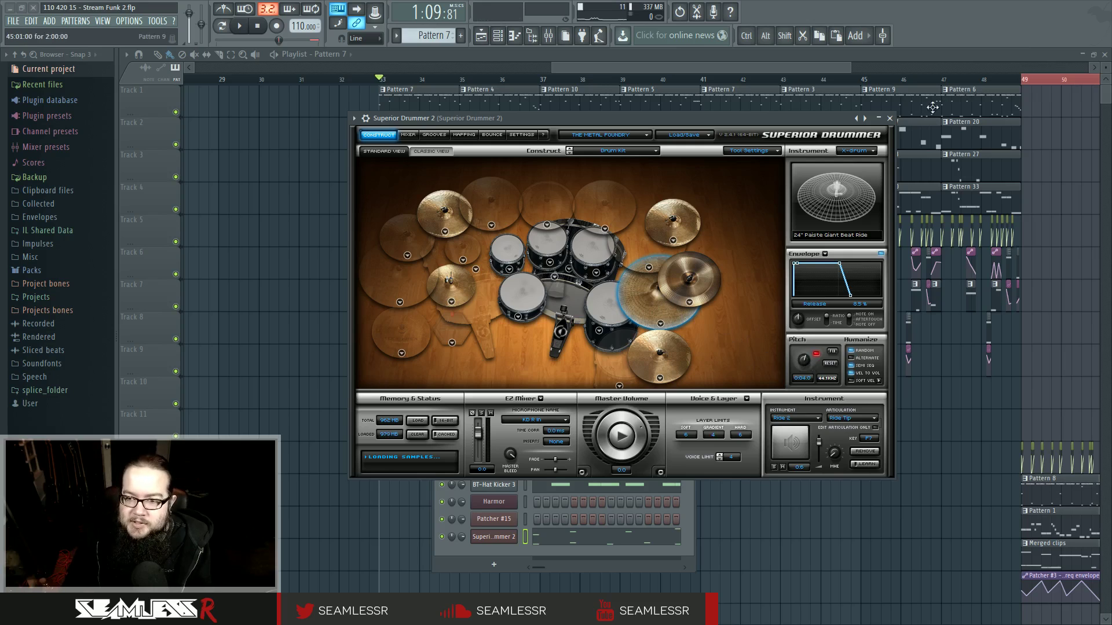
left_click(890, 118)
key("F6")
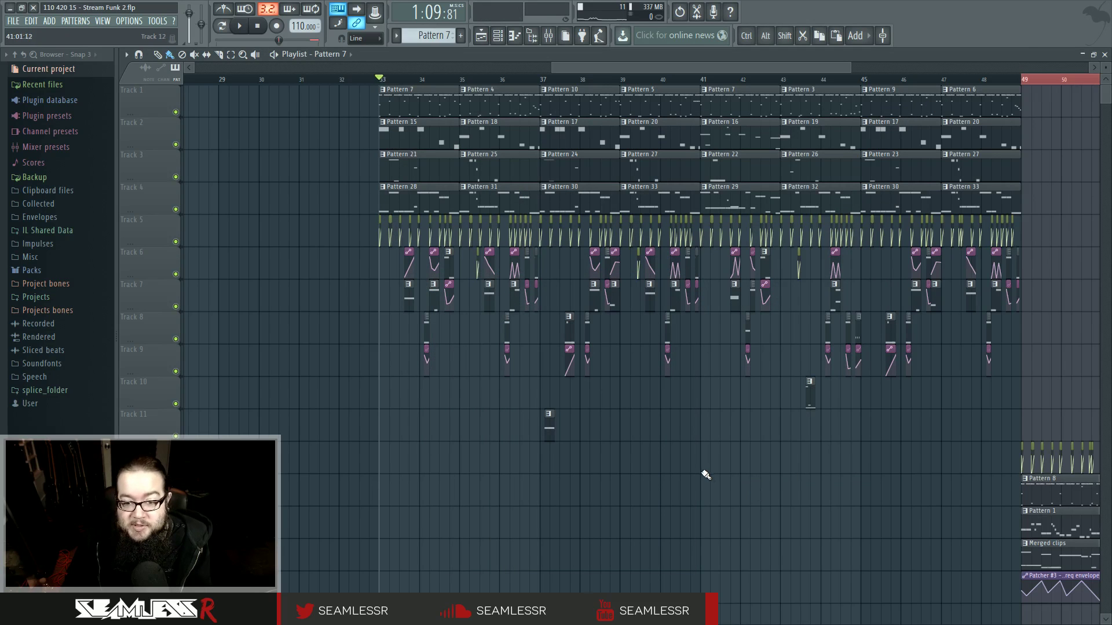
Listen to the arrangement from bar 33 into bar 38
key("space")
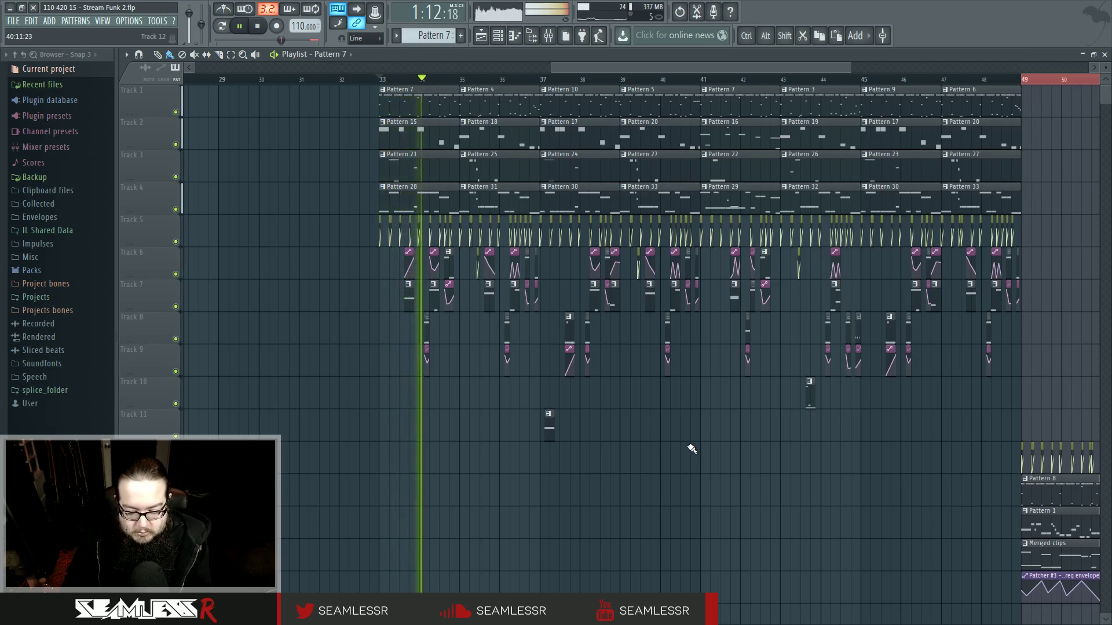
scroll(556, 452, "up", 2)
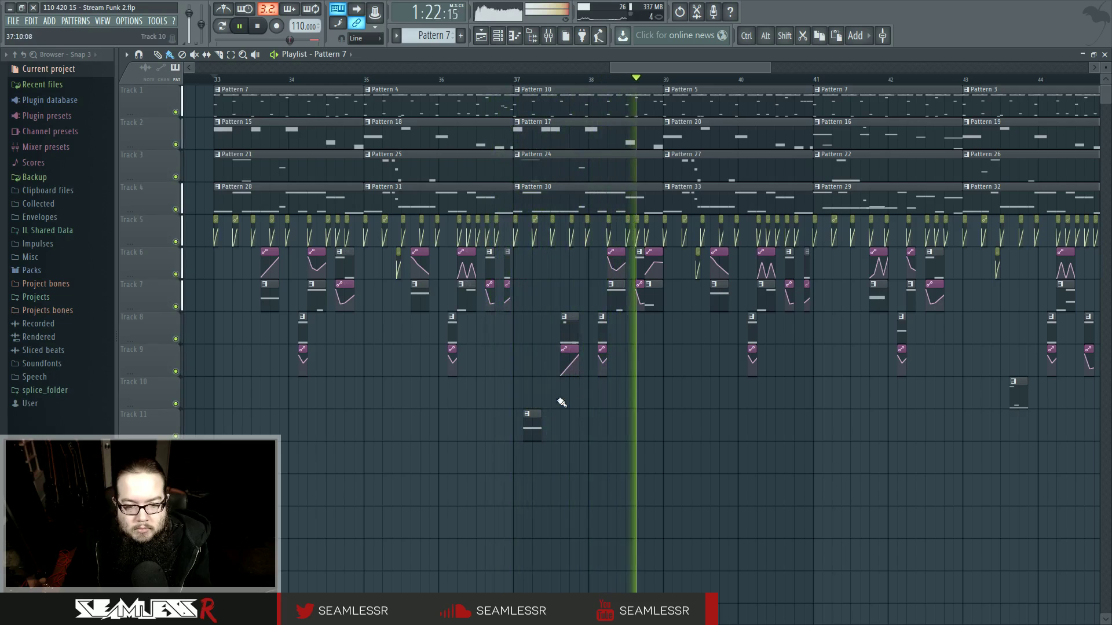
key("space")
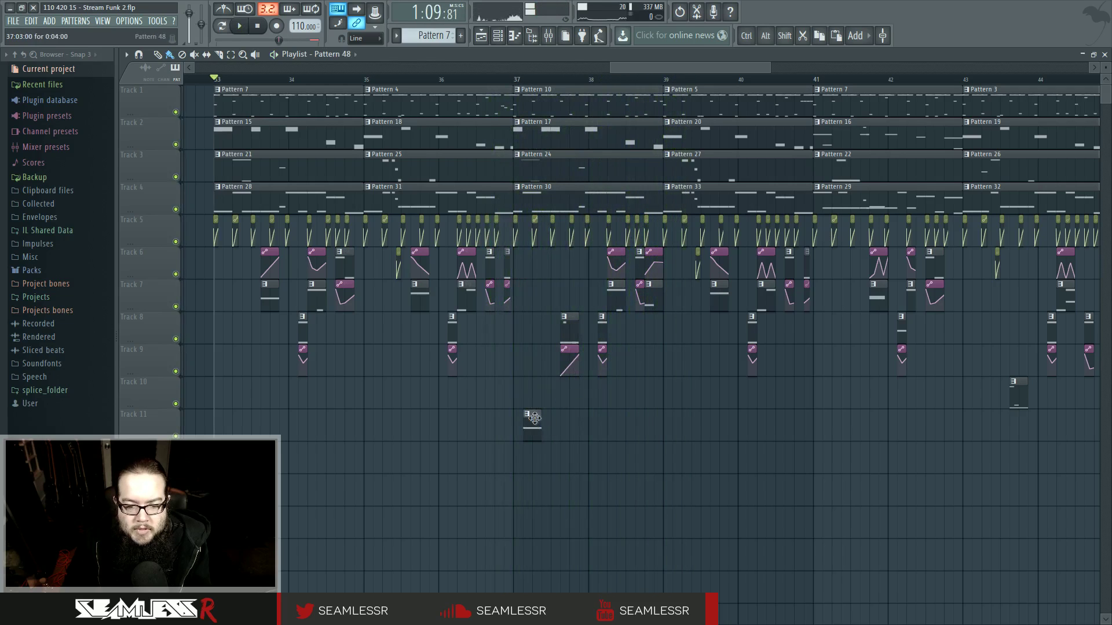
Loop Pattern 48 on its own and inspect the Harmor inside Patcher #15 while auditioning the sound
double_click(534, 421)
left_click(502, 38)
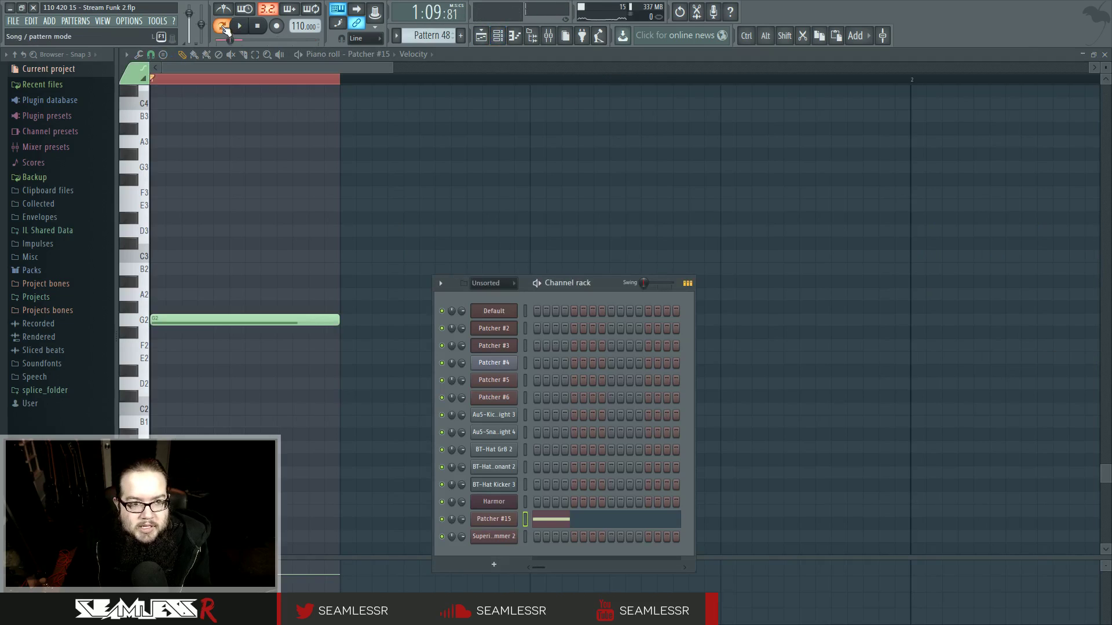
key("space")
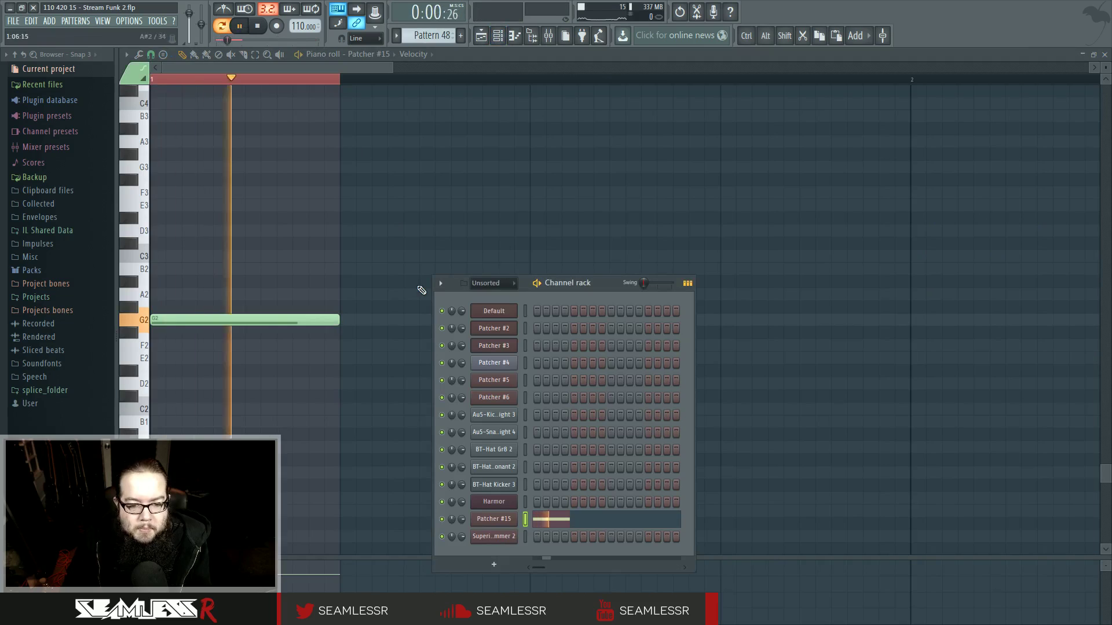
left_click(222, 27)
key("space")
left_click(504, 520)
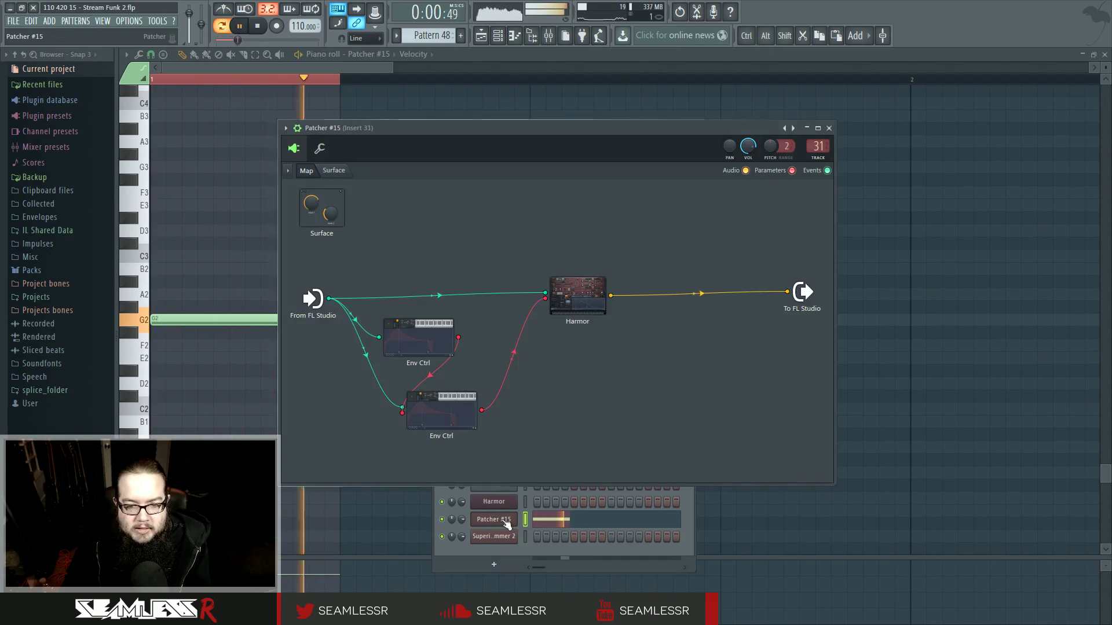
key("space")
double_click(568, 289)
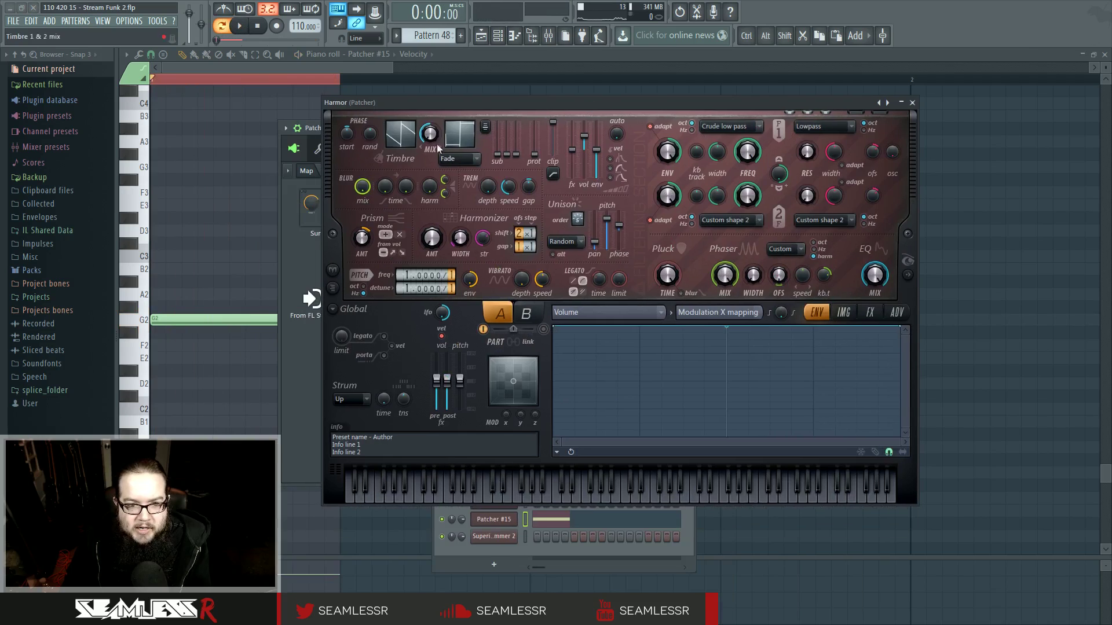
key("space")
key("space")
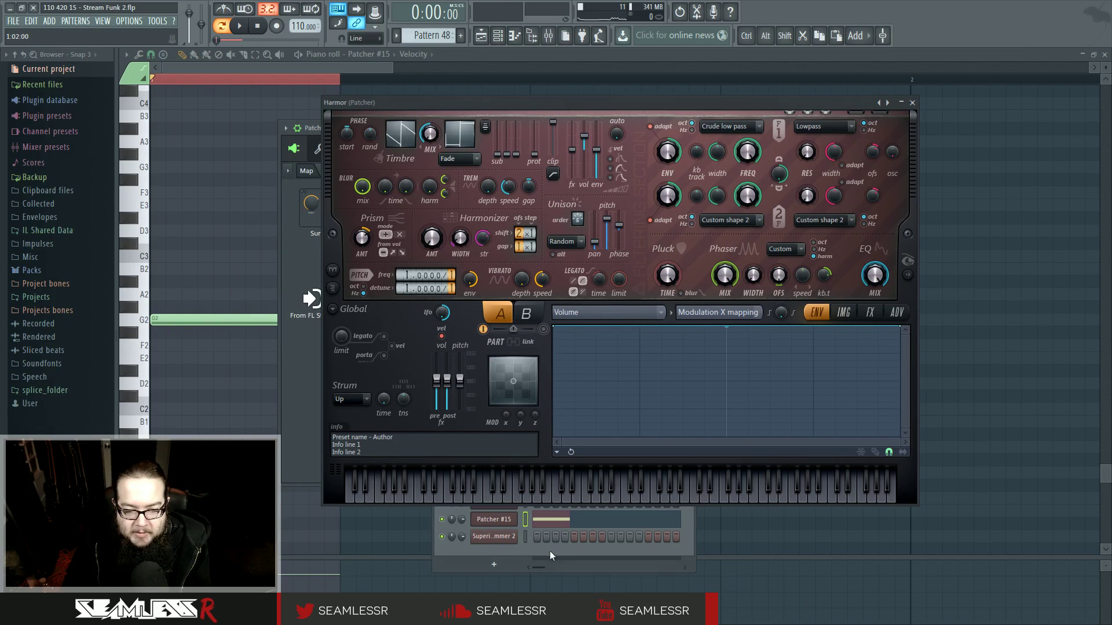
Clone the Patcher #15 channel and move Pattern 48's note from the original channel onto the clone
right_click(510, 521)
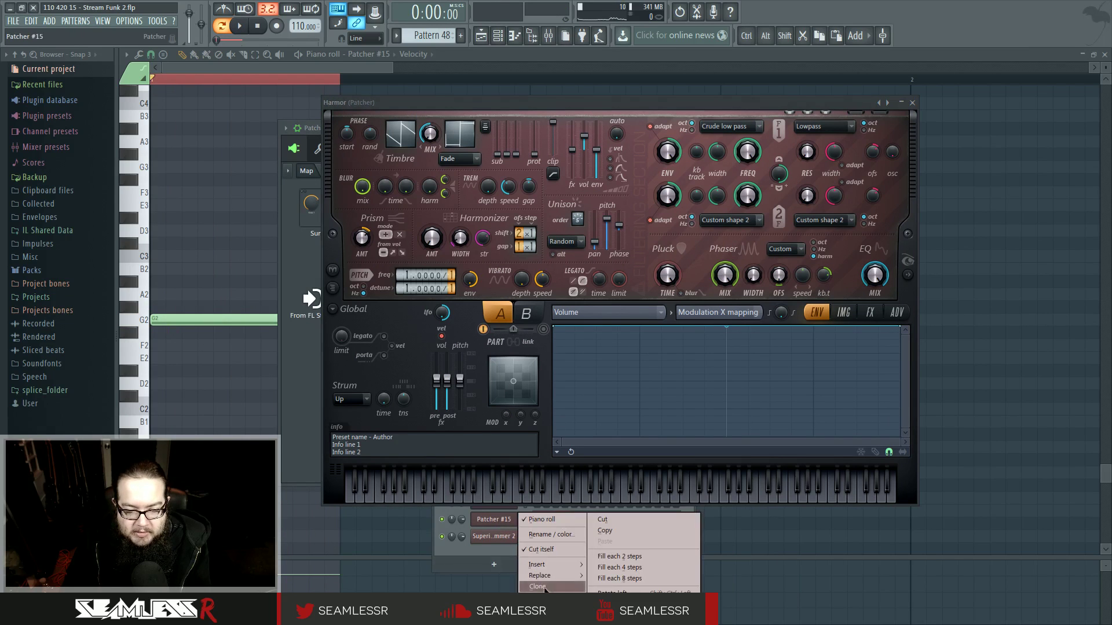
left_click(540, 587)
key("ctrl+c")
left_click(526, 535)
key("ctrl+v")
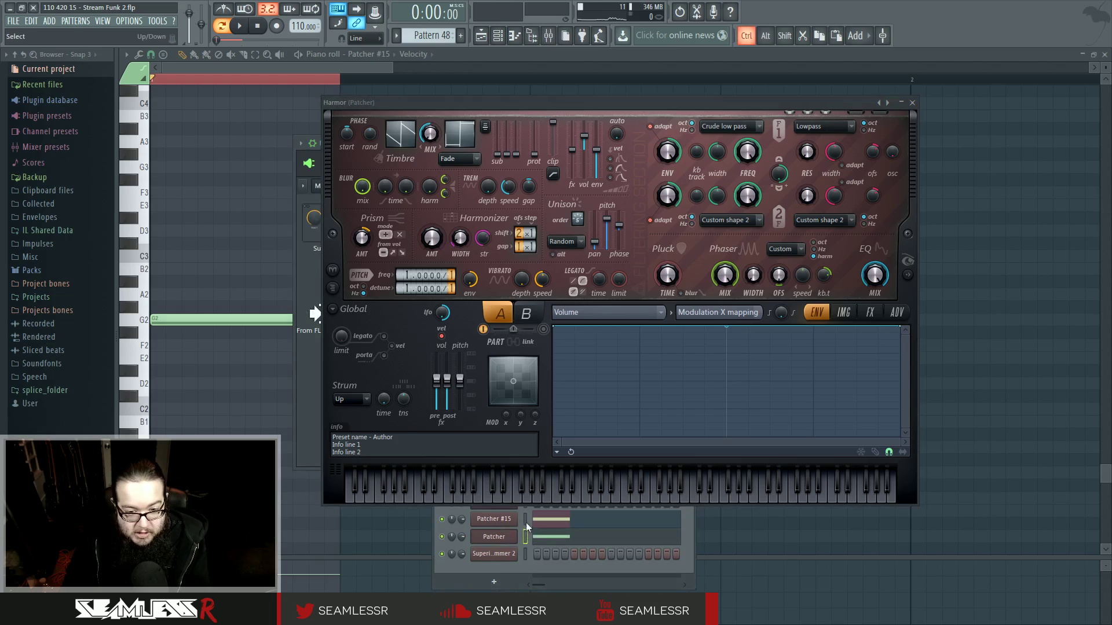
left_click(525, 520)
key("ctrl+x")
key("space")
key("space")
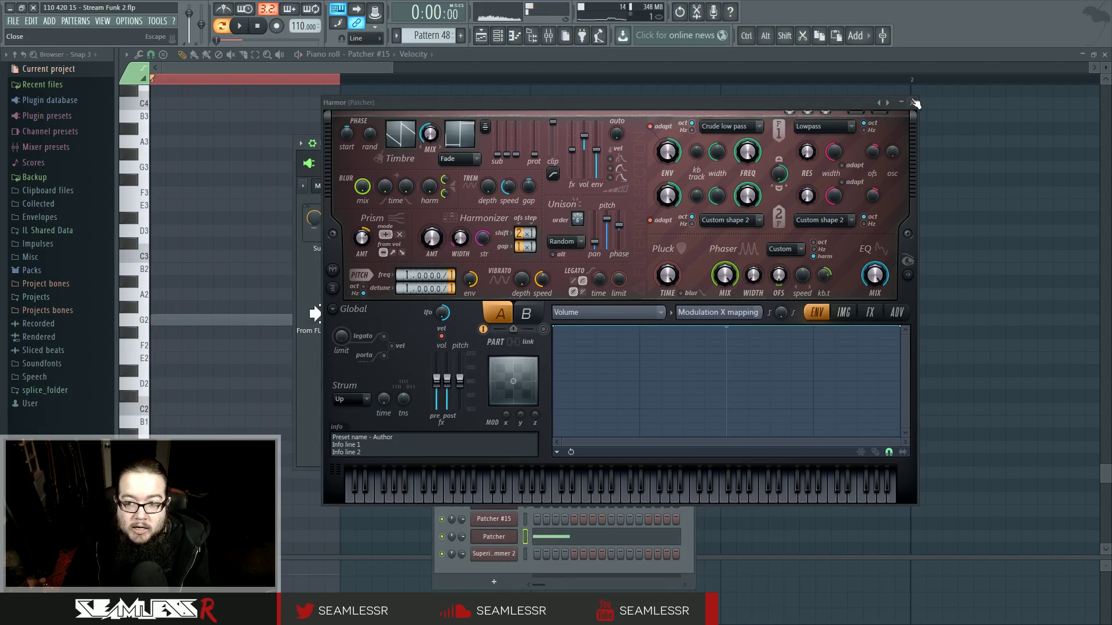
In the clone's Harmor, set the pitch detune to 2.0000 and the timbre mix to 100% while looping the note
left_click(913, 105)
left_click(481, 319)
key("space")
key("space")
key("space")
left_click_drag(404, 285, 405, 276)
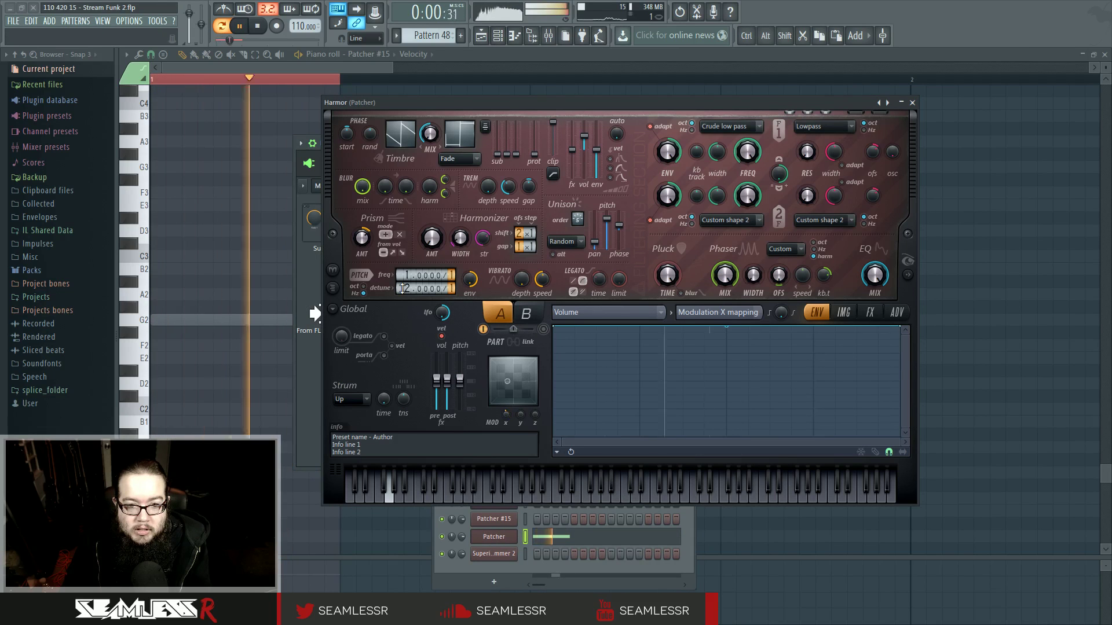
left_click_drag(433, 137, 433, 110)
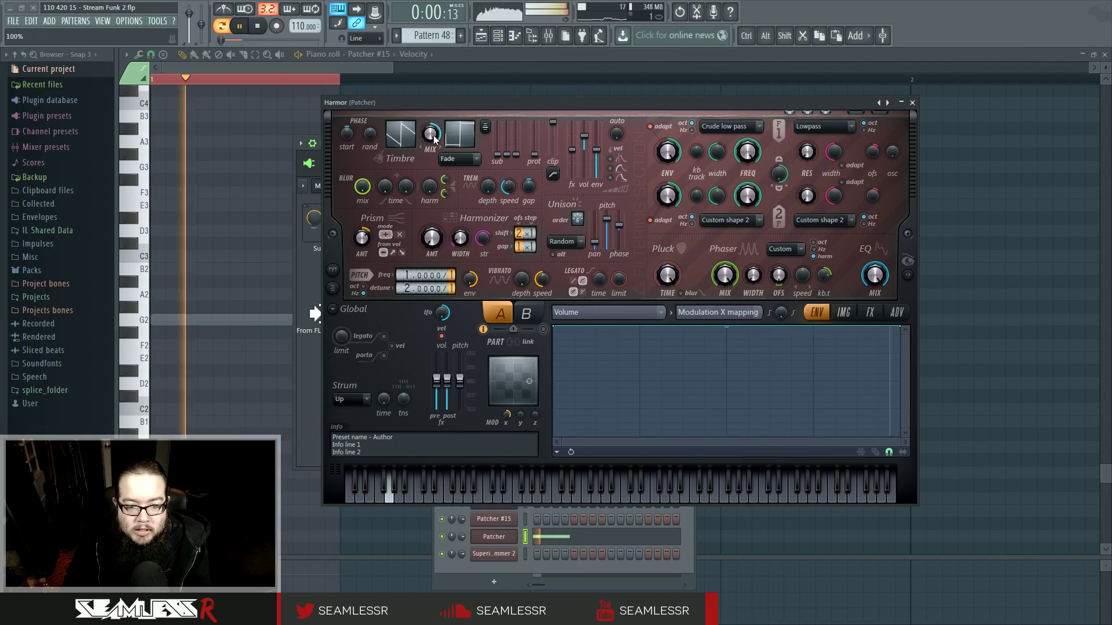
key("space")
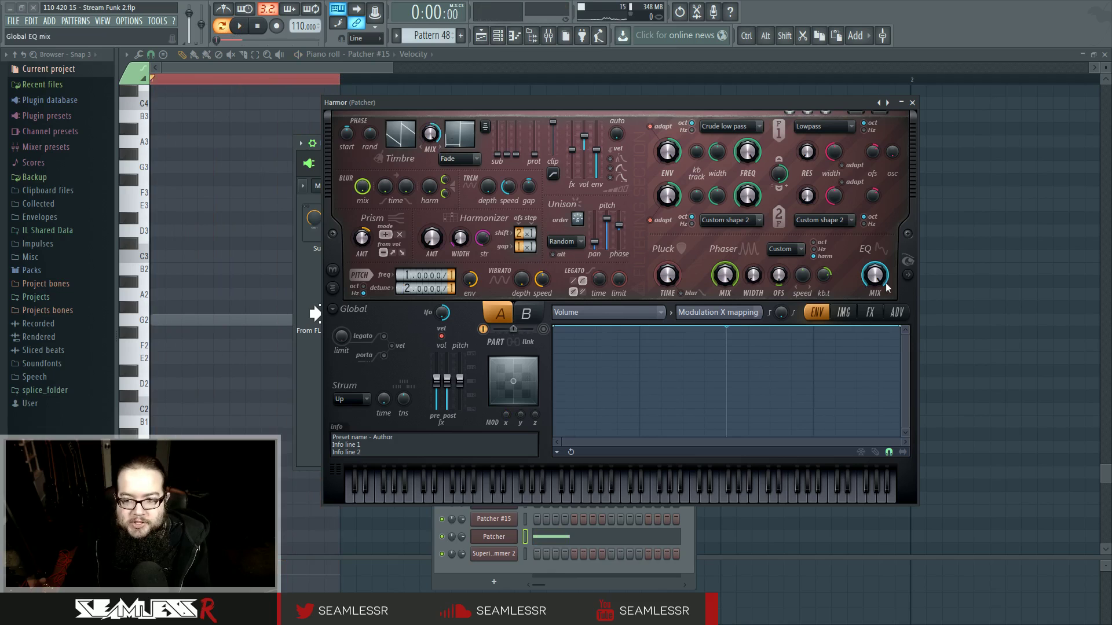
Show Harmor's spectrum display and examine the looped sound, returning to the playlist
left_click(908, 275)
key("space")
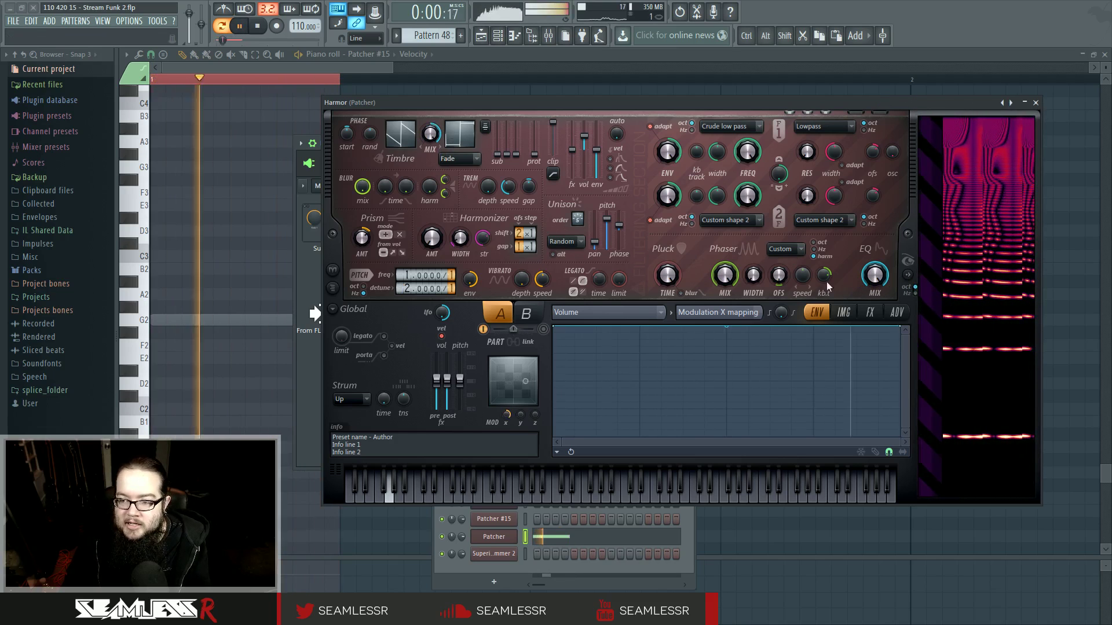
left_click_drag(405, 286, 405, 285)
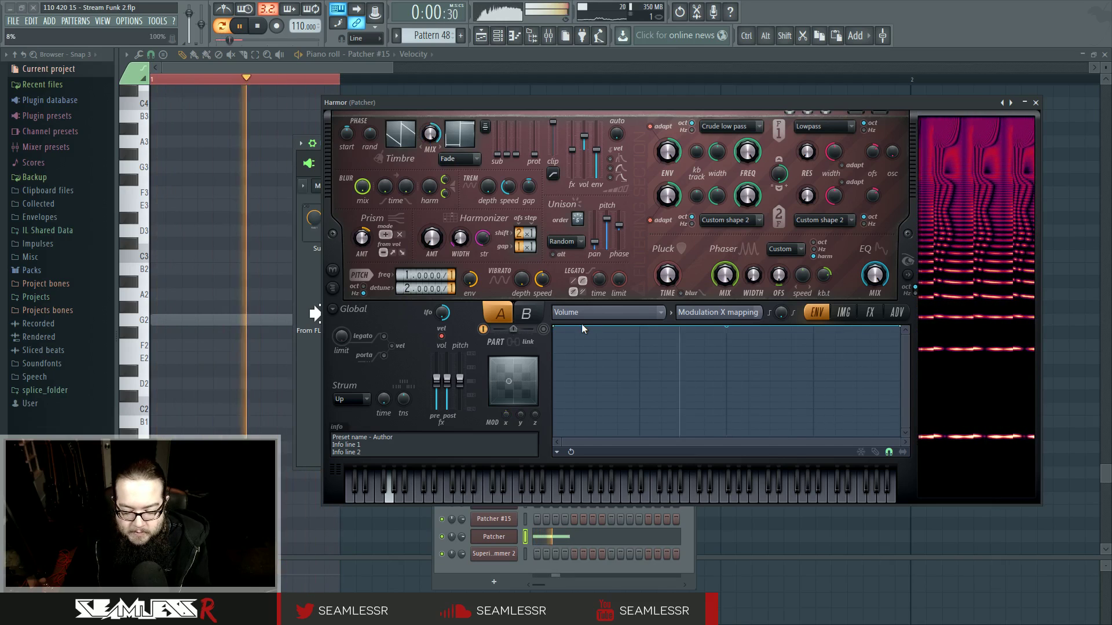
key("space")
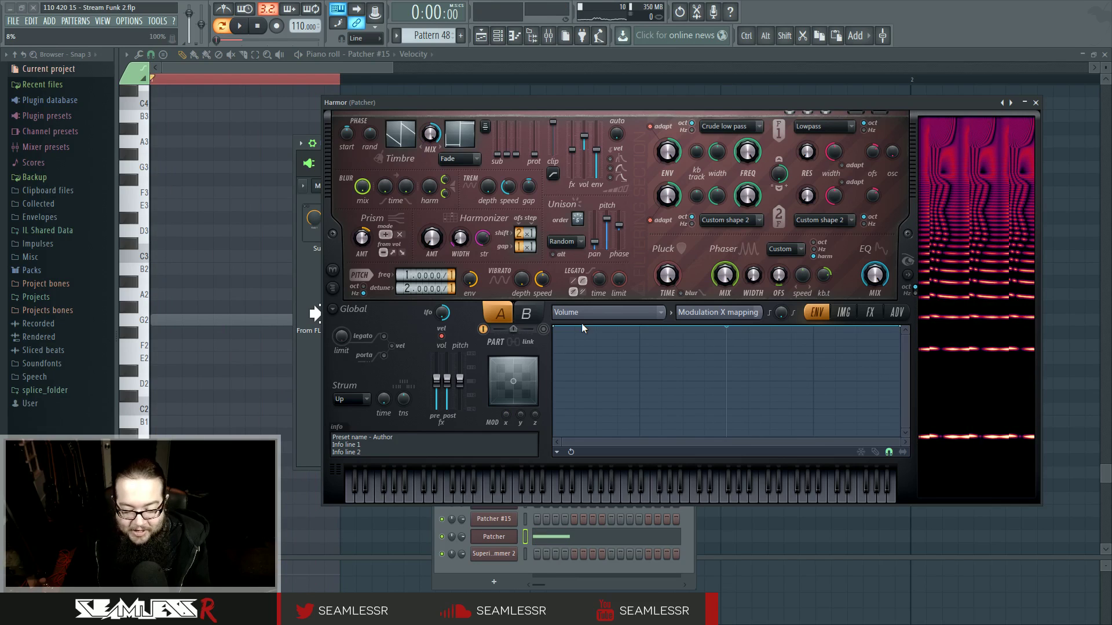
left_click(482, 36)
left_click(1035, 103)
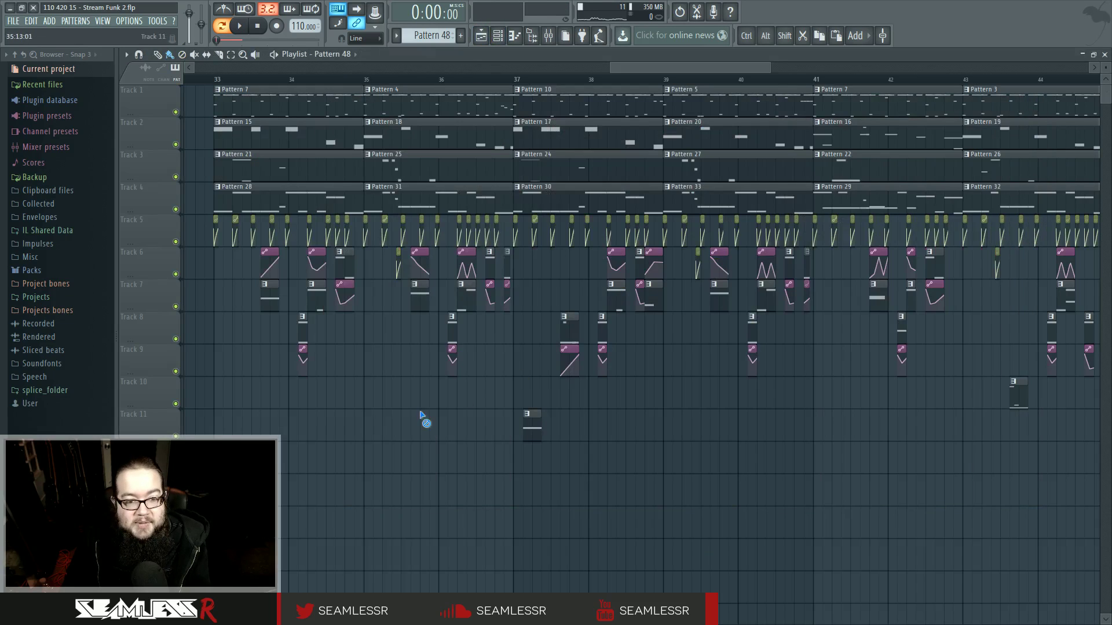
Play the song from bar 37 and open Pattern 48's notes in the piano roll
left_click_drag(408, 408, 506, 424)
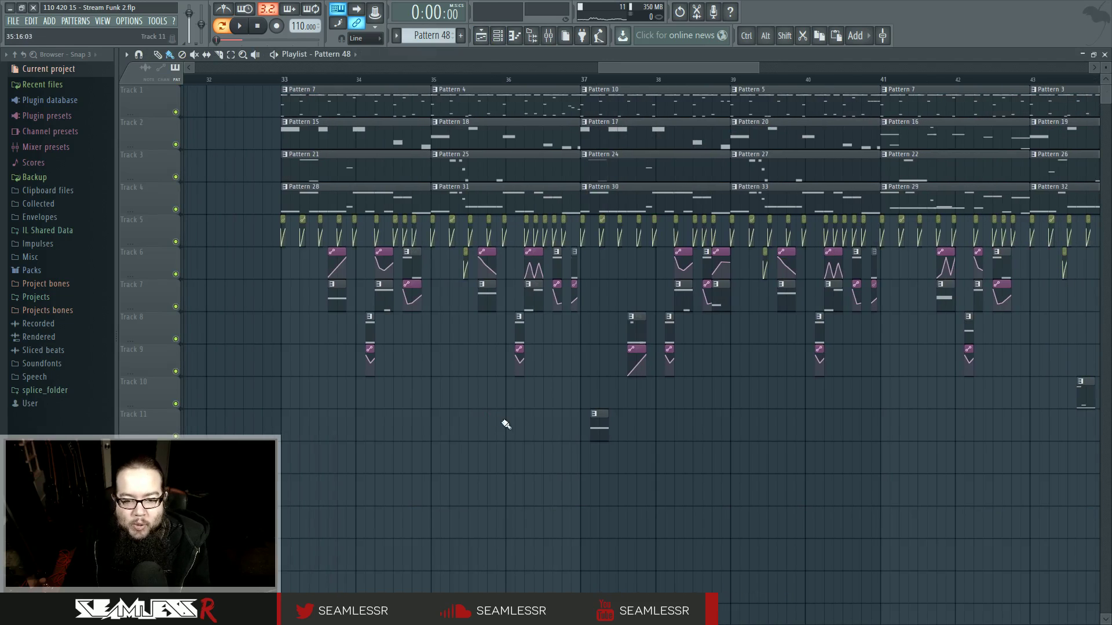
left_click(585, 86)
key("space")
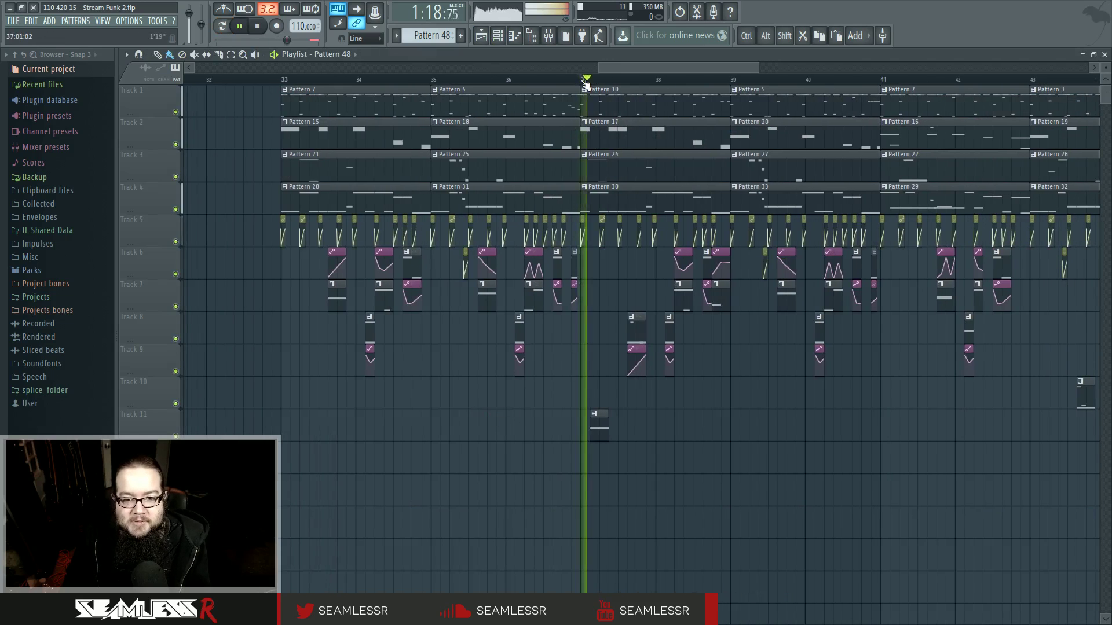
double_click(593, 416)
Move Pattern 48's long note to G1 and add a half-length G2 slide note at its start, auditioning the result
left_click_drag(197, 319, 184, 164)
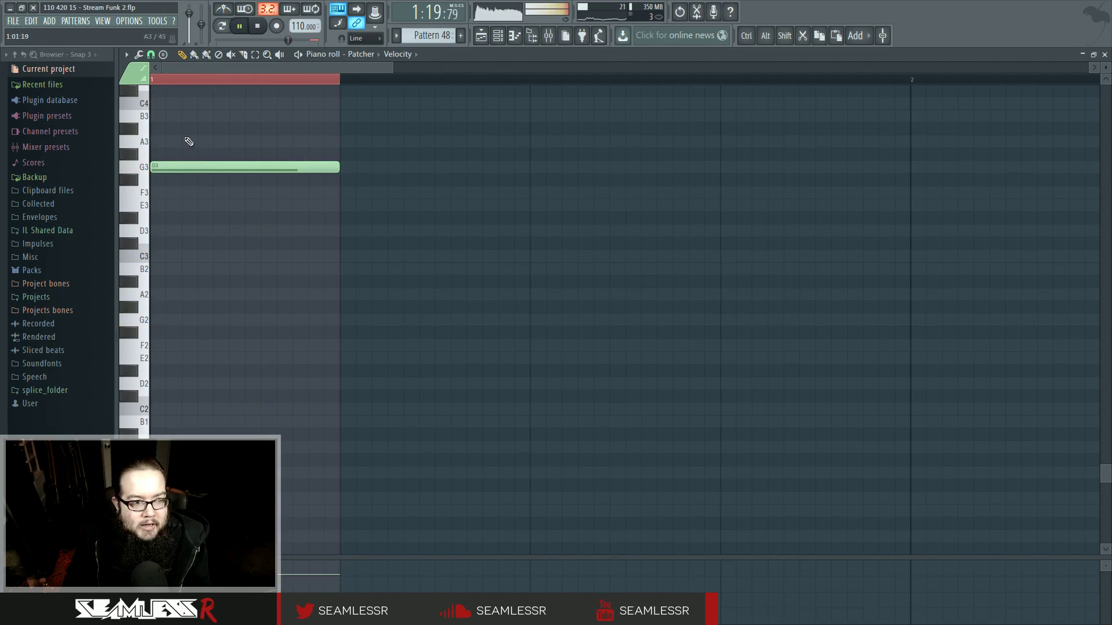
left_click(169, 319)
mouse_move(339, 320)
left_mouse_down()
mouse_move(218, 320)
mouse_move(203, 331)
mouse_move(246, 325)
left_mouse_up()
scroll(263, 364, "up", 1)
scroll(264, 363, "up", 4)
left_click_drag(223, 281, 194, 127)
key("space")
left_click_drag(193, 126, 193, 461)
key("space")
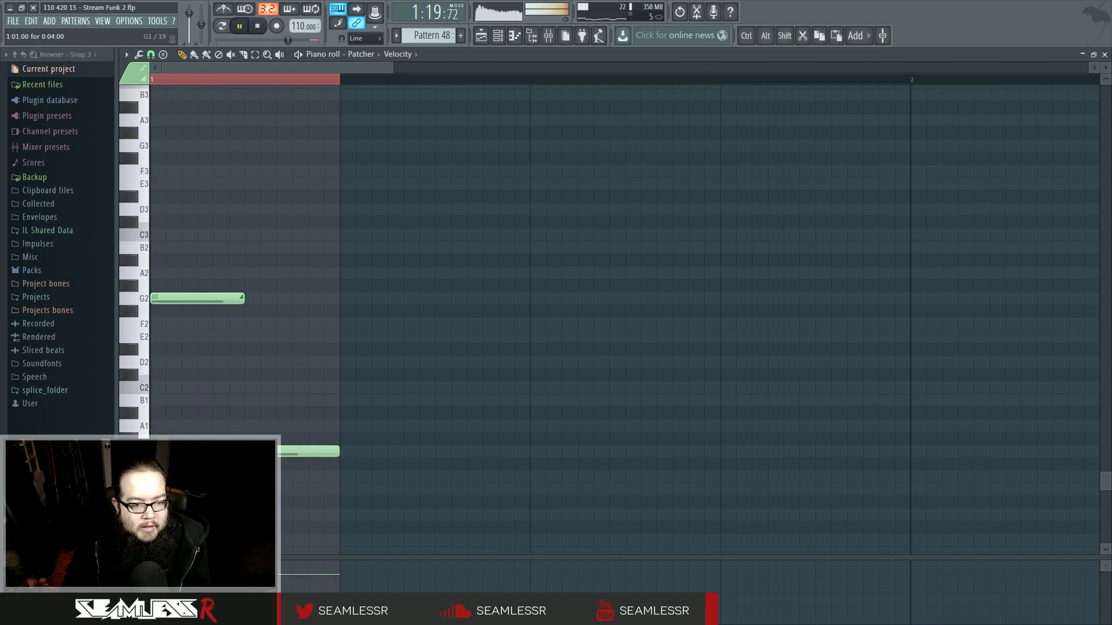
key("space")
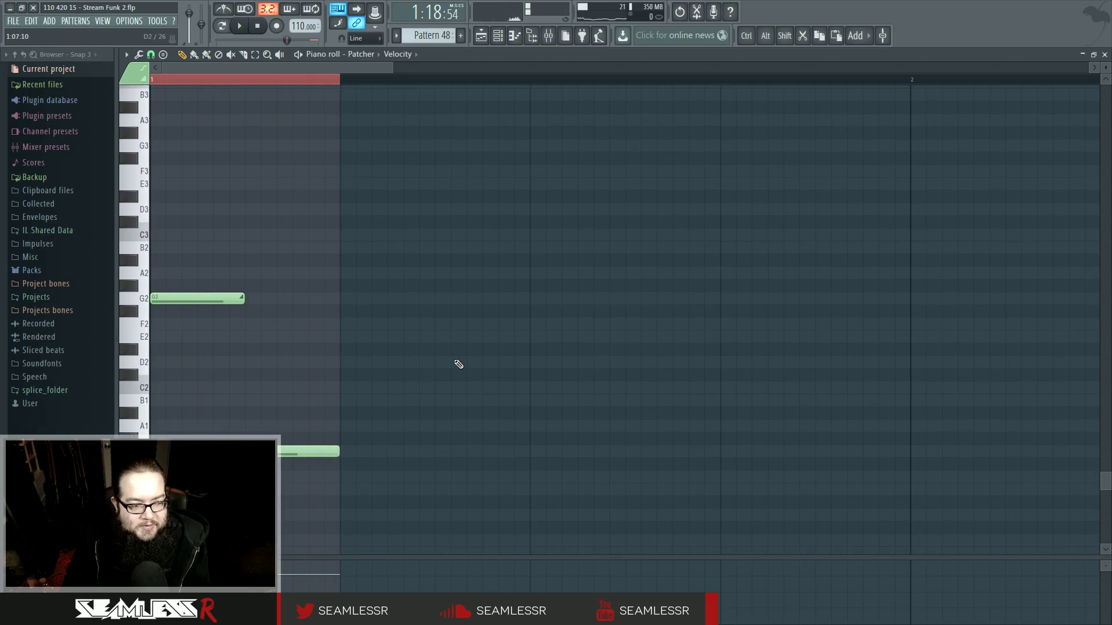
Shorten the start of Pattern 24 after bar 37, move the Pattern 48 clip up to Track 3 before it, and audition the change
left_click(480, 36)
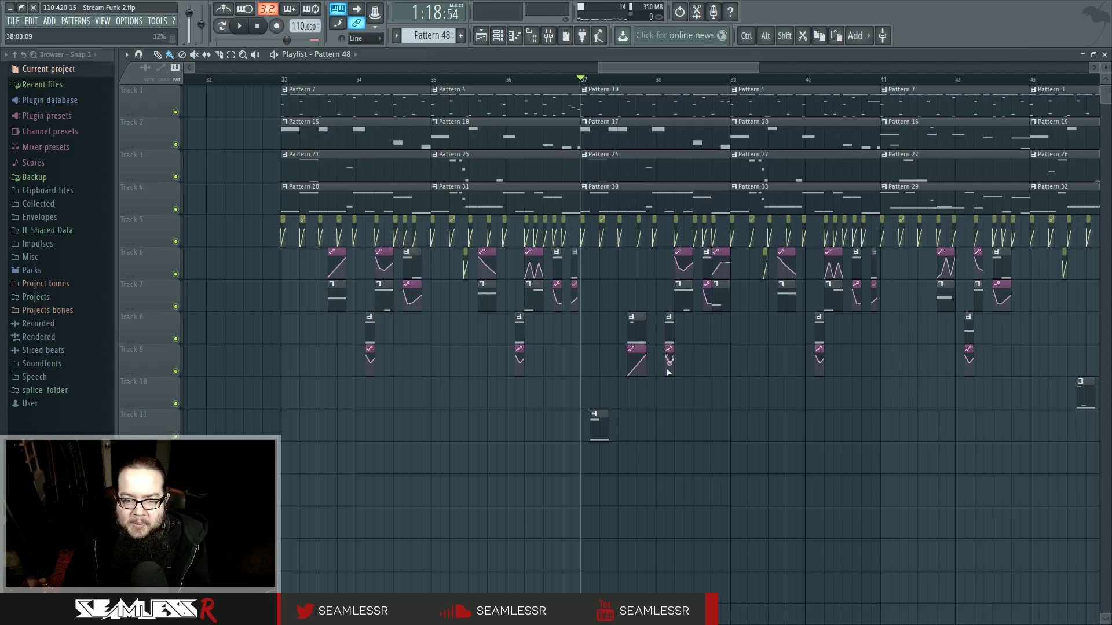
left_click_drag(582, 162, 617, 163)
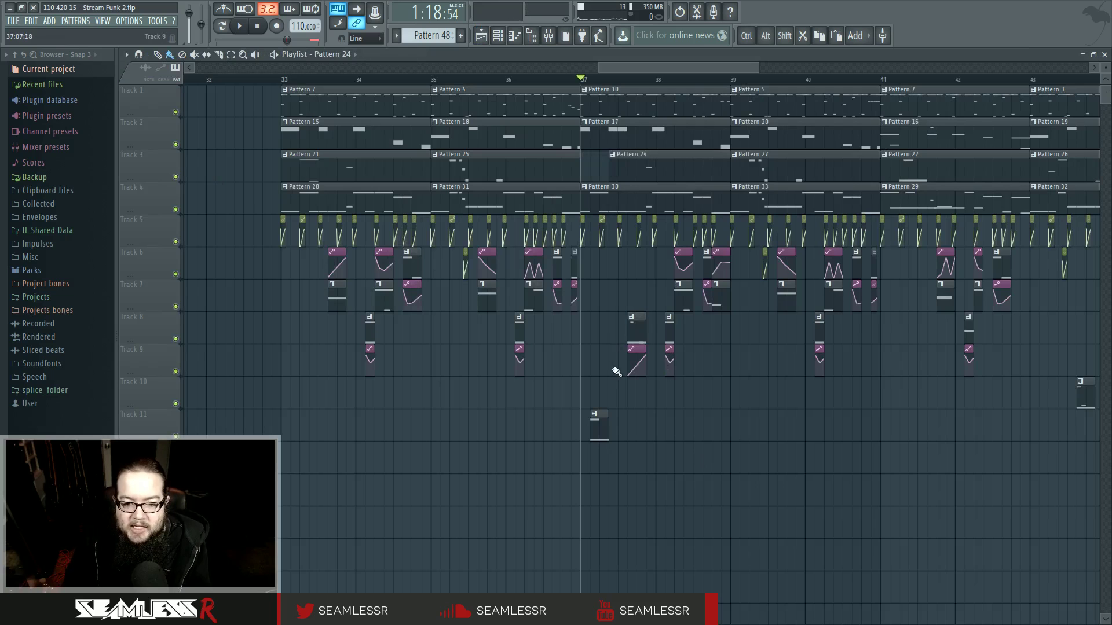
left_click_drag(599, 426, 599, 167)
left_click(272, 79)
scroll(295, 287, "up", 4)
key("space")
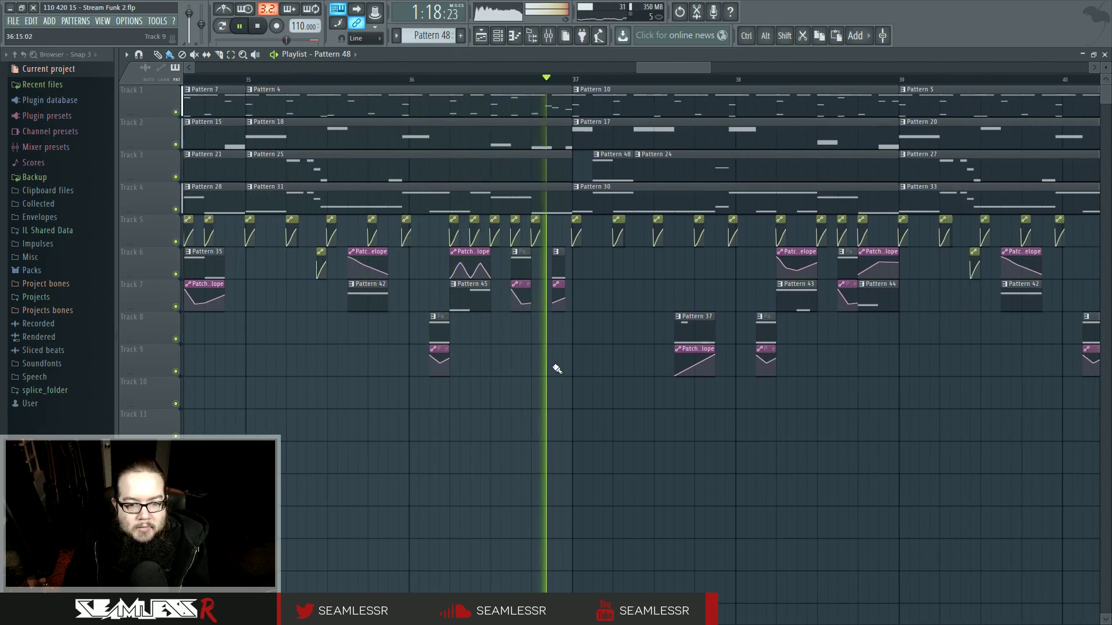
key("space")
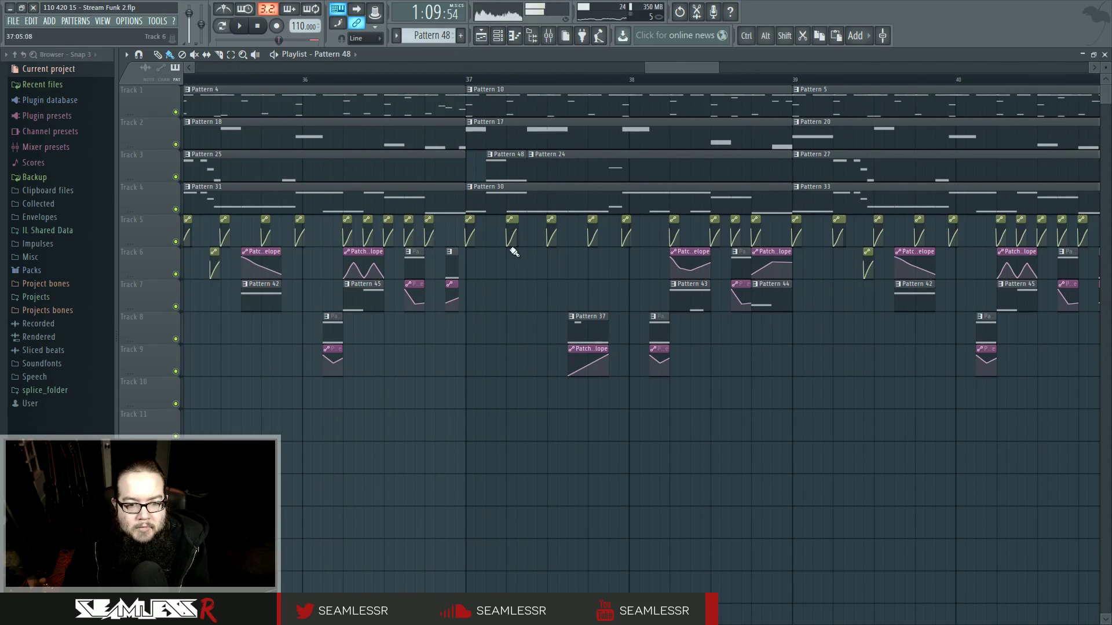
Add a Fruity Balance (side) volume envelope clip on Track 6 at 37:06:22 and audition it from bar 37
left_click(473, 220)
scroll(493, 255, "up", 4)
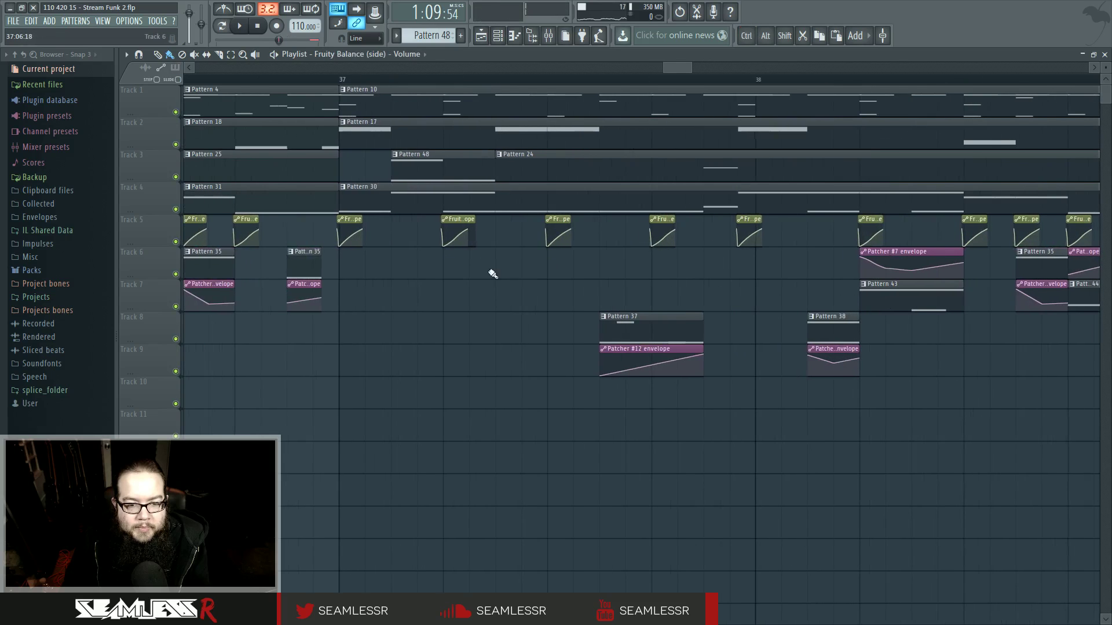
left_click(496, 267)
scroll(496, 264, "up", 4)
left_click_drag(513, 260, 508, 260)
key("space")
scroll(514, 318, "down", 3)
left_click(322, 81)
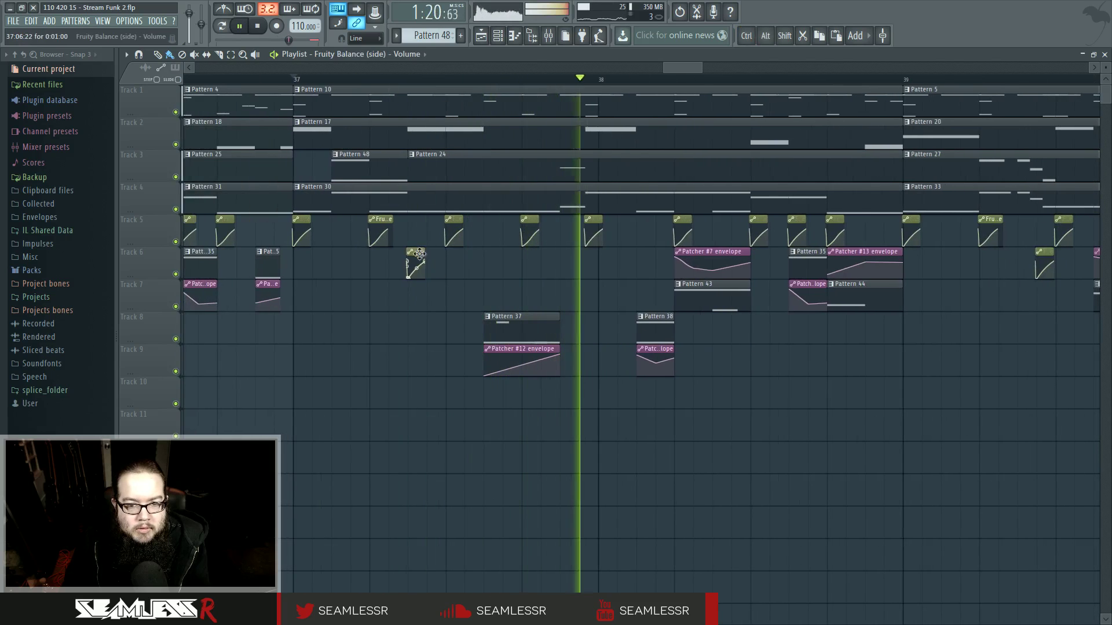
Add another Fruity Balance (side) volume envelope clip on Track 6 where Pattern 37 ends, just before bar 38, and audition it
scroll(596, 291, "up", 3)
key("space")
left_click(490, 264)
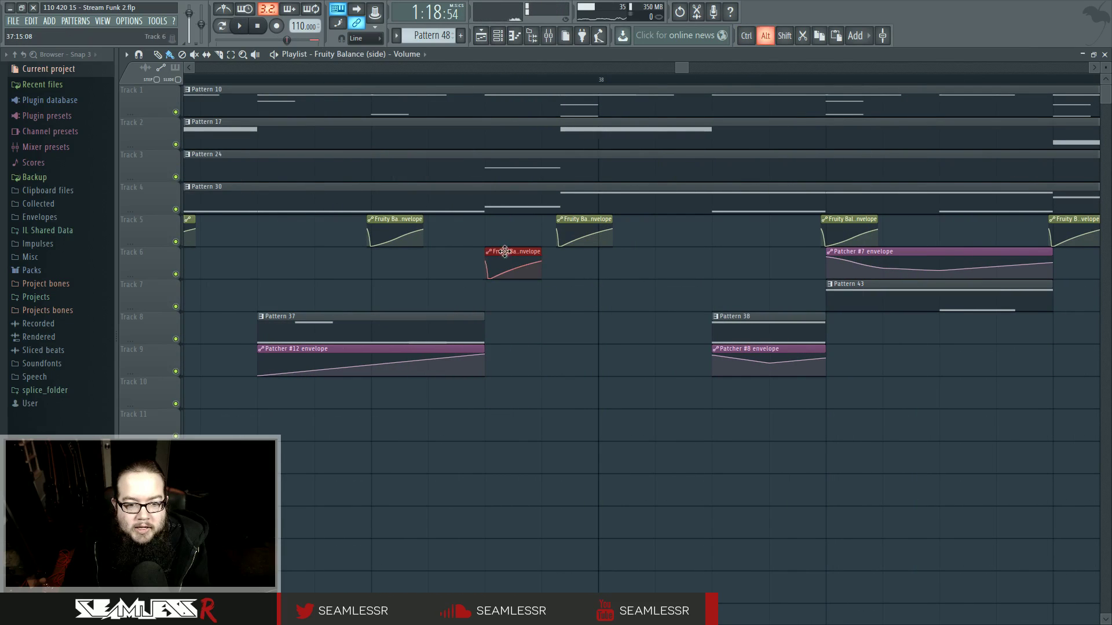
left_click(380, 85)
key("space")
scroll(472, 310, "down", 3)
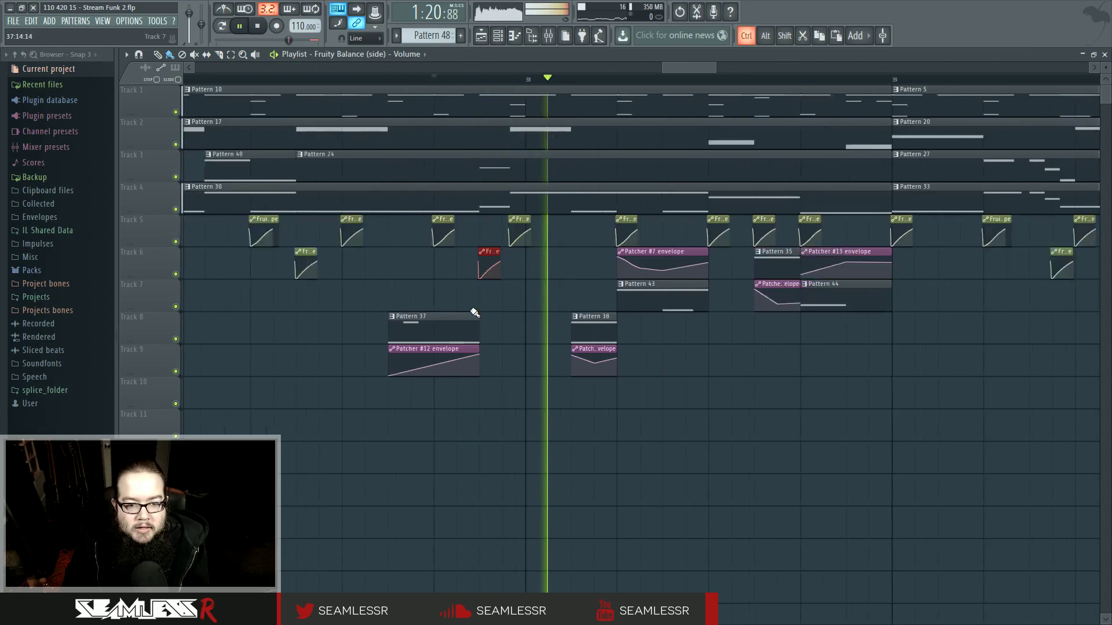
Listen on through bar 40 and place a Fruity Balance (side) volume envelope clip on Track 8 just before bar 41
left_click_drag(645, 367, 444, 386)
scroll(446, 386, "down", 2)
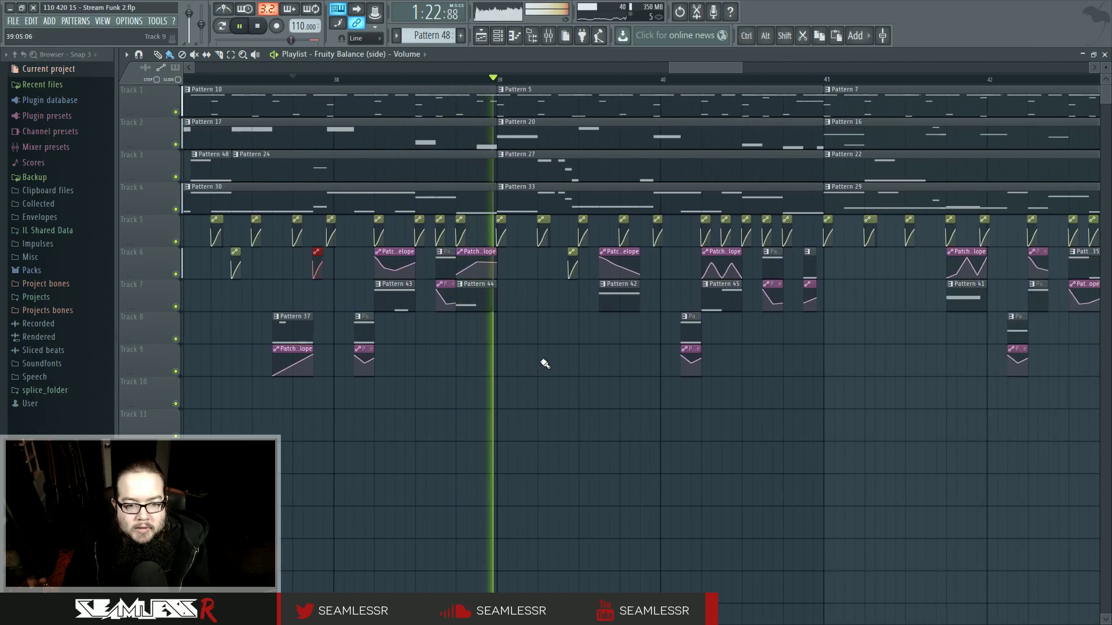
left_click_drag(553, 358, 468, 369)
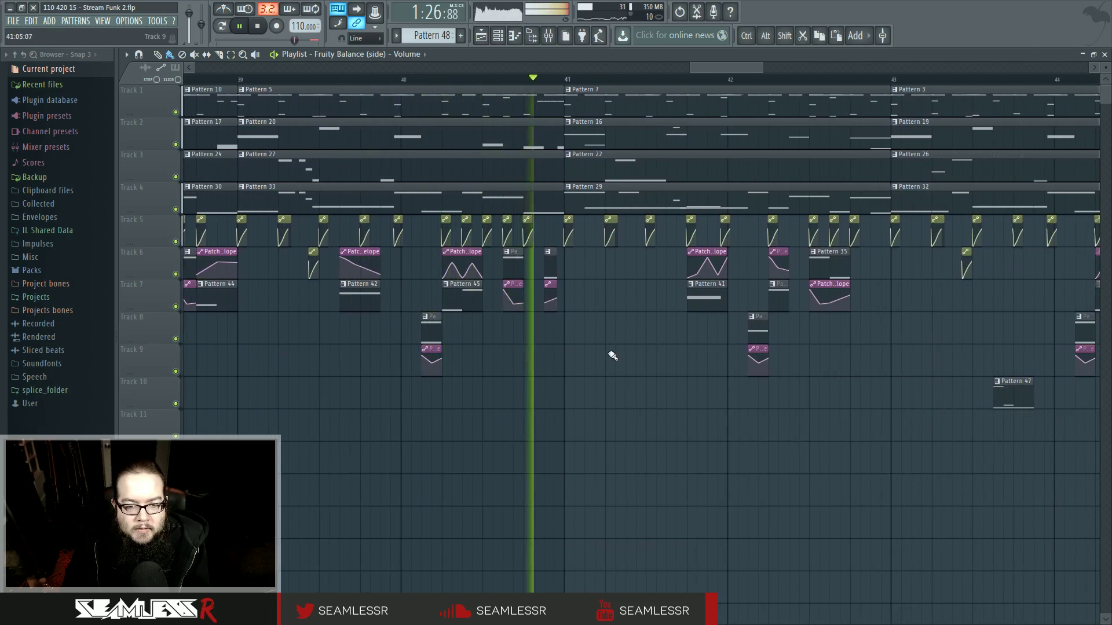
left_click_drag(640, 343, 503, 354)
left_click(389, 81)
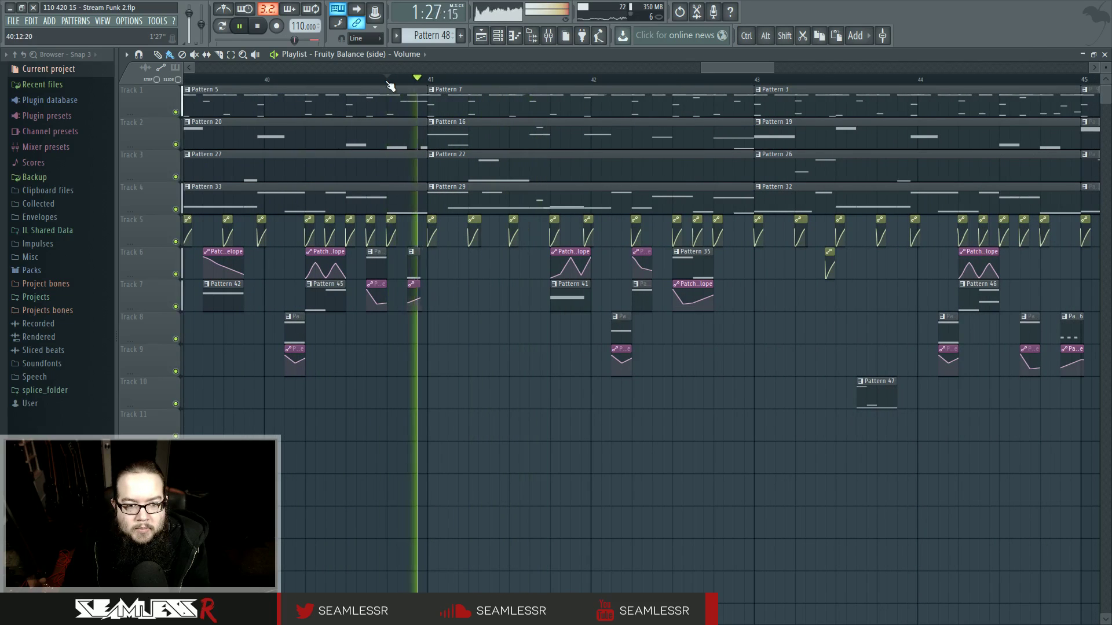
scroll(325, 216, "up", 3)
left_click(334, 222)
key("space")
key("space")
left_click(513, 333)
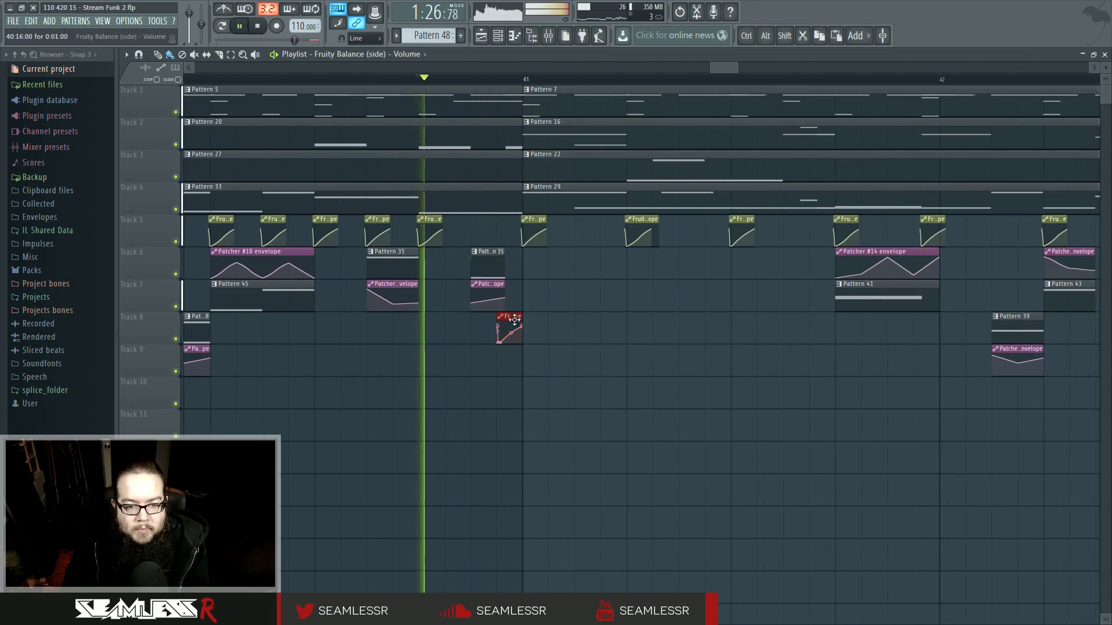
Nudge the Track 8 envelope clip slightly earlier to 40:16:05 and trim its end to where bar 41's envelope starts
scroll(512, 327, "up", 3)
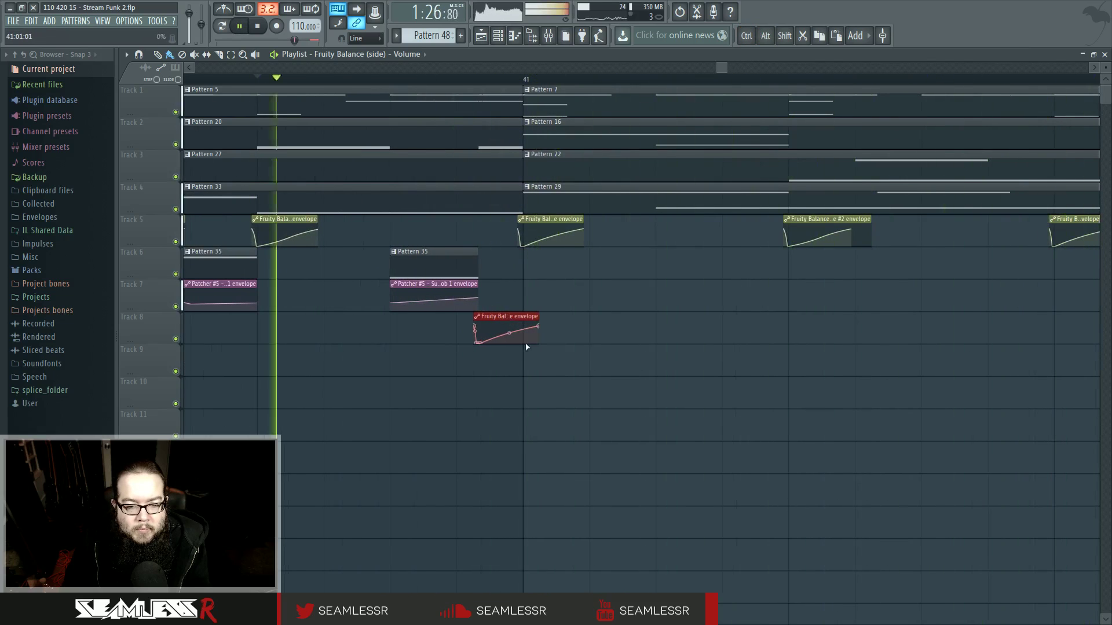
left_click_drag(497, 316, 494, 316)
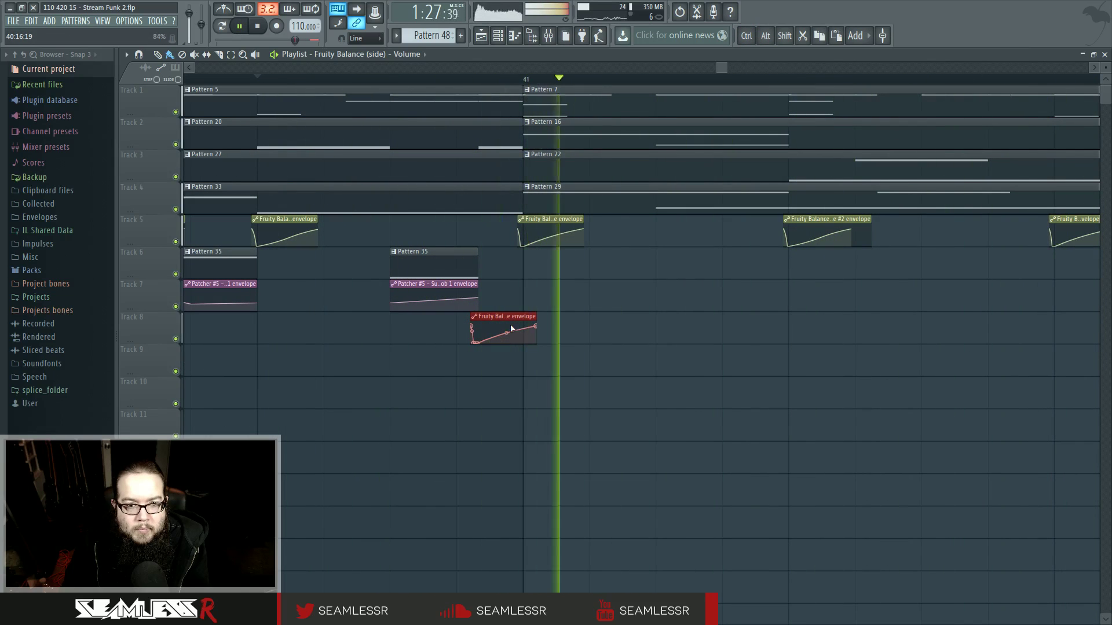
left_click(553, 366, "ctrl")
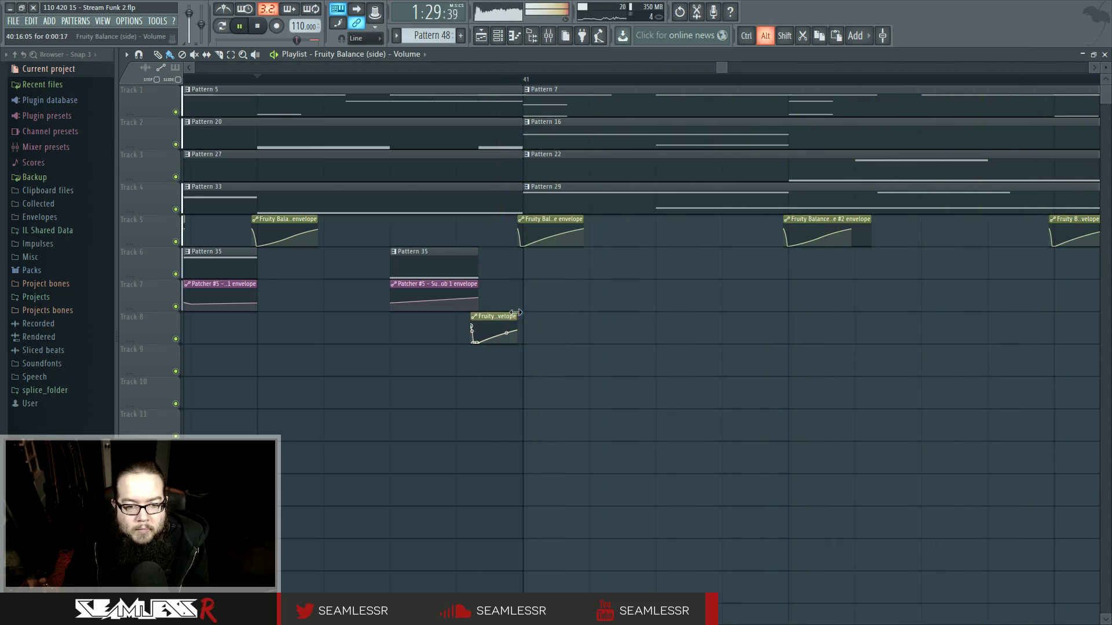
Listen through the arrangement from bar 41 to bar 52, replaying from about 43:10 and checking the fills and sidechain clips
scroll(530, 322, "down", 4)
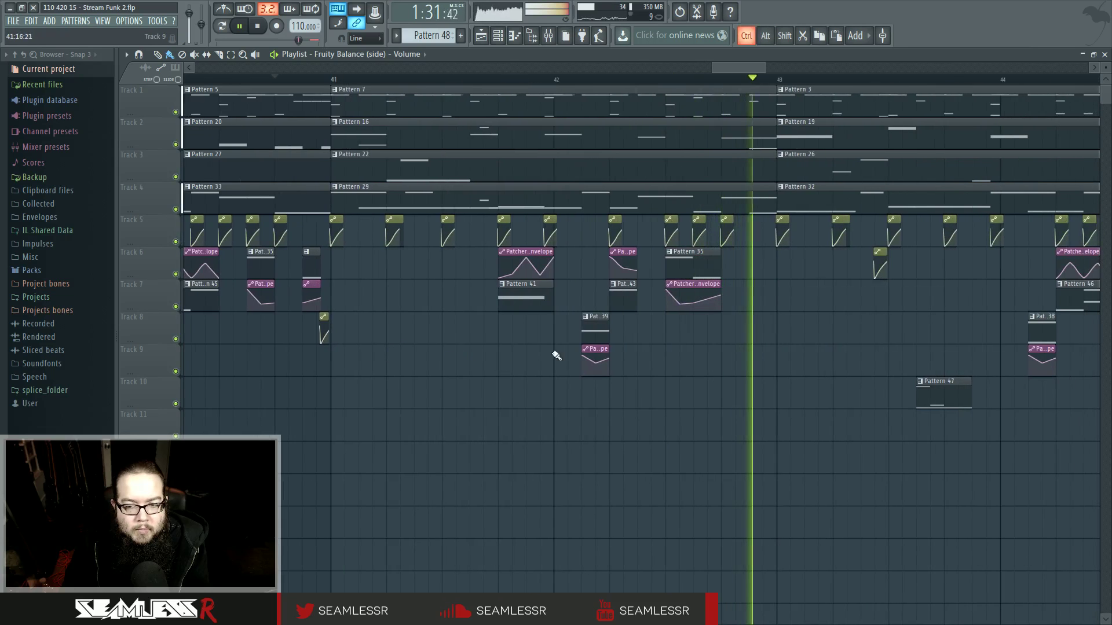
scroll(470, 363, "down", 2)
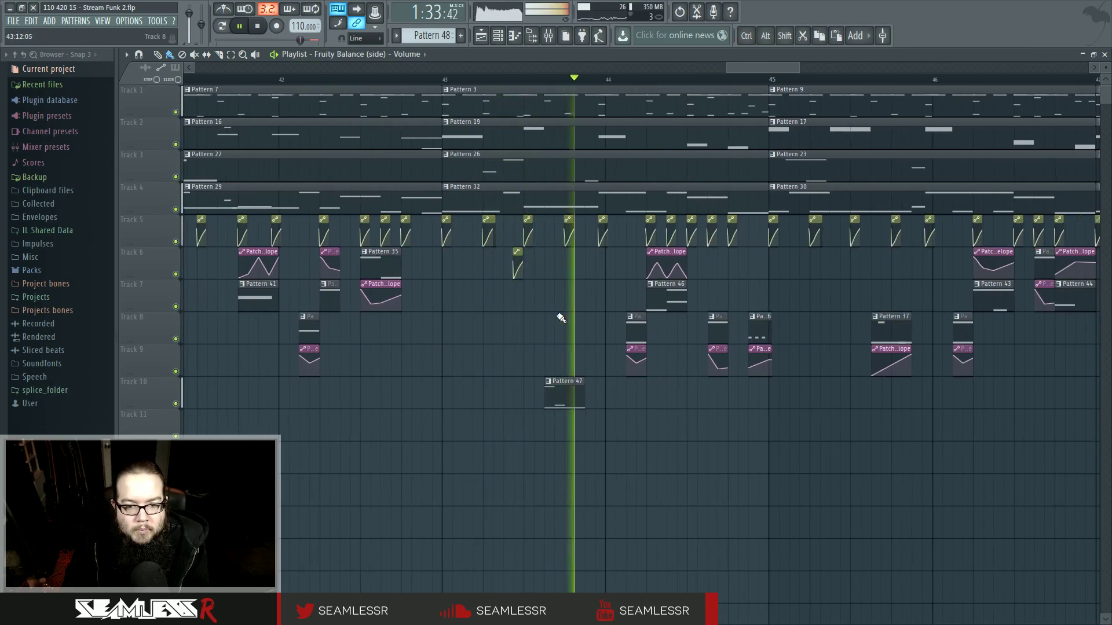
left_click(539, 81)
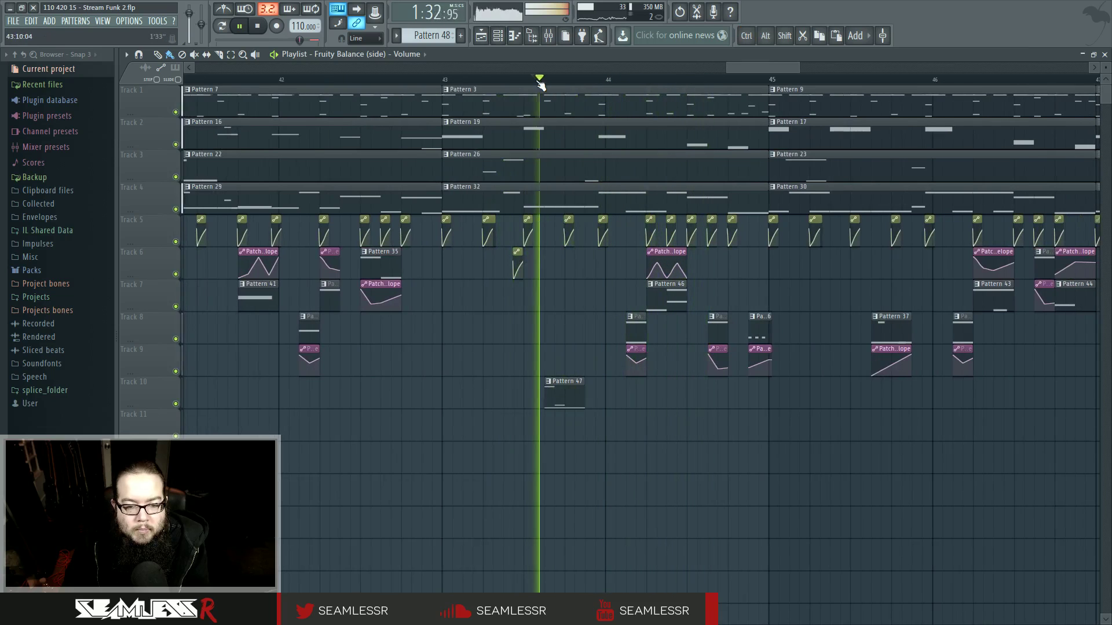
left_click_drag(711, 408, 538, 427)
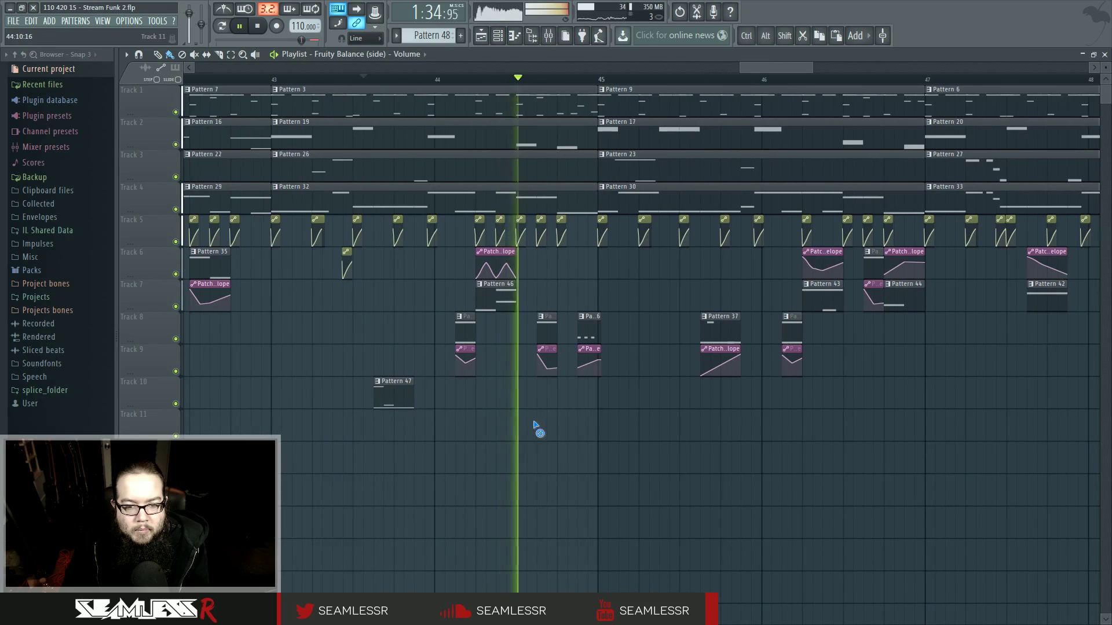
left_click_drag(698, 397, 552, 405)
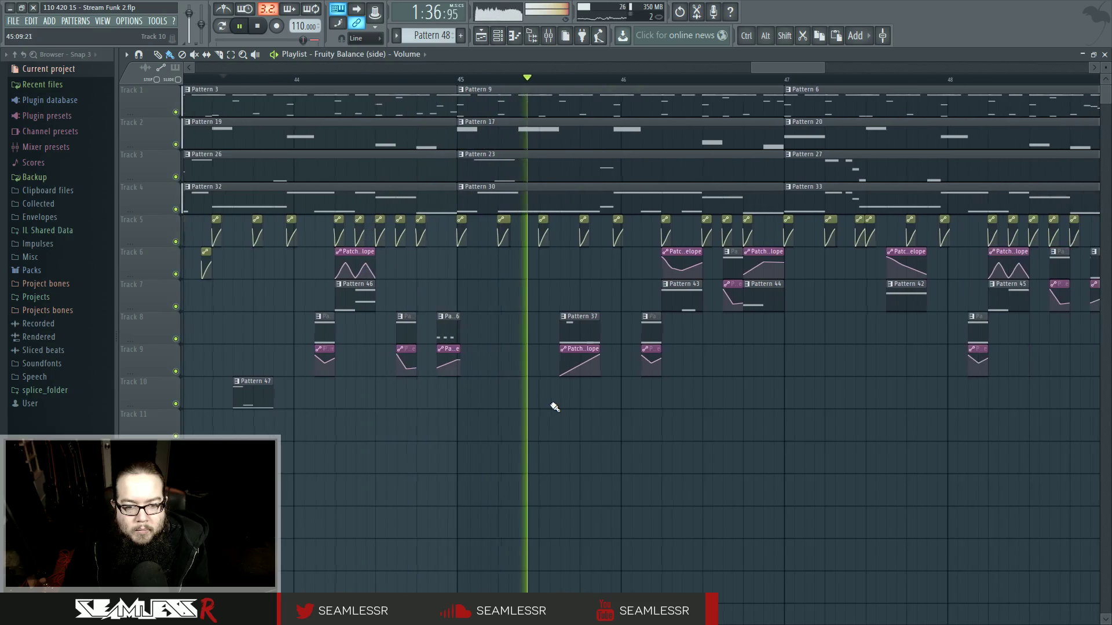
left_click_drag(671, 378, 600, 380)
left_click_drag(709, 354, 494, 362)
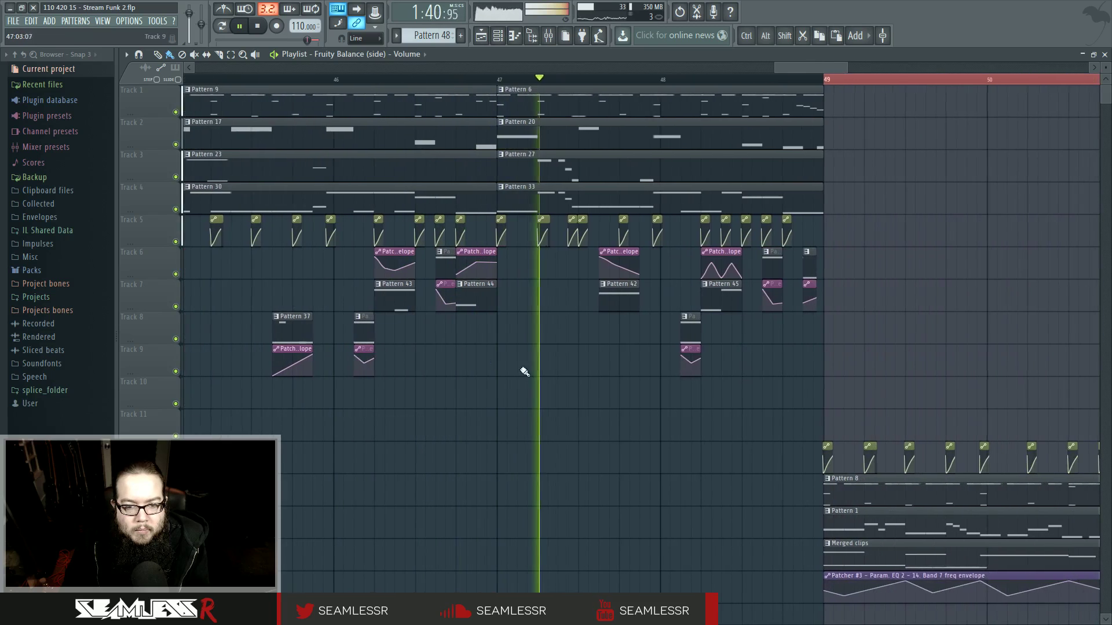
left_click_drag(615, 354, 529, 377)
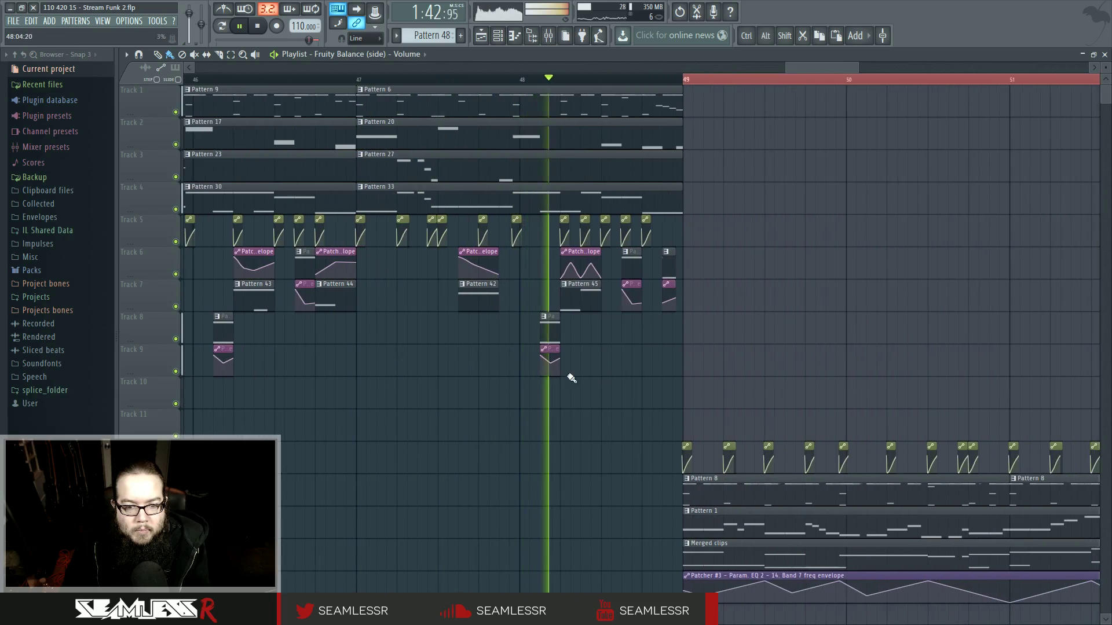
left_click_drag(641, 376, 512, 385)
left_click_drag(579, 365, 418, 346)
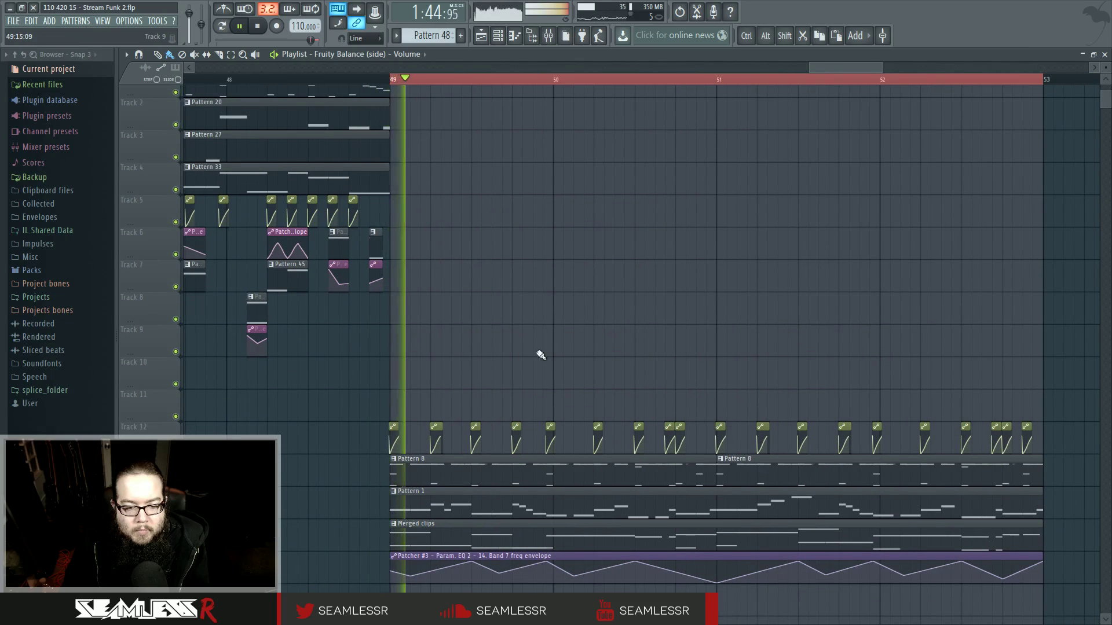
left_click_drag(550, 355, 499, 359)
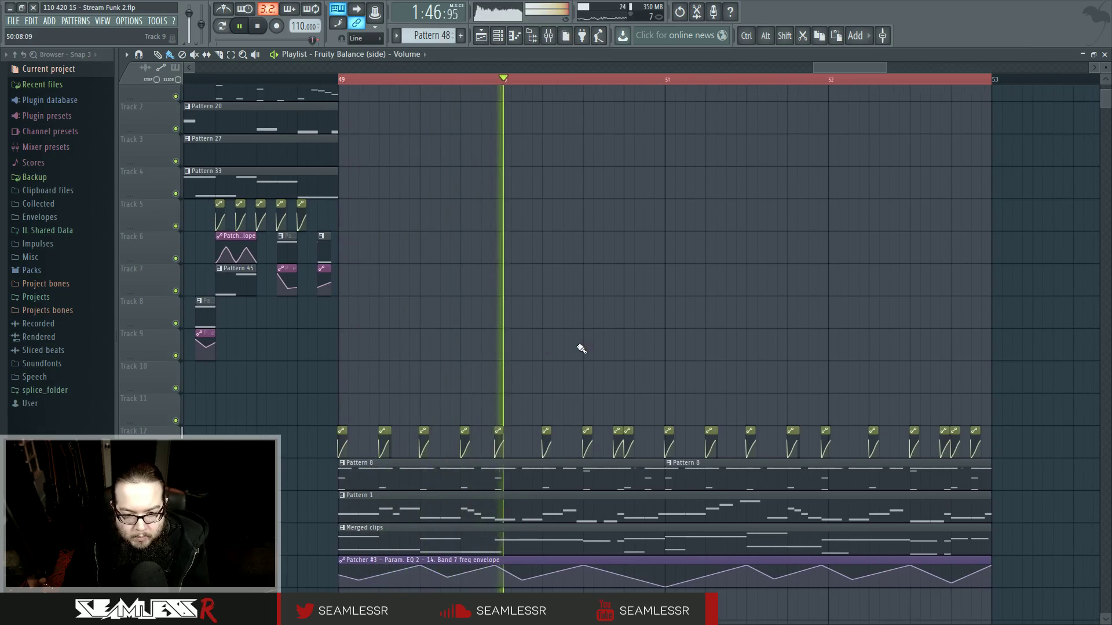
left_click_drag(583, 348, 546, 354)
left_click_drag(634, 360, 533, 355)
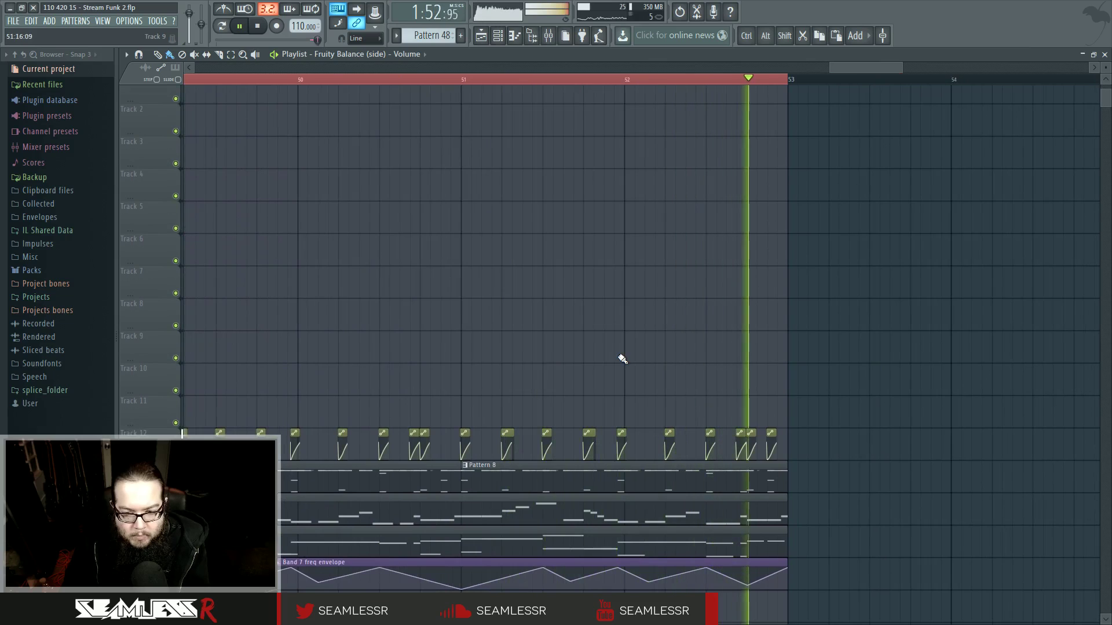
key("space")
Play the song again from bar 33 into bar 37 to review the opening variation and fills
left_click_drag(406, 364, 793, 360)
scroll(794, 360, "down", 5)
left_click_drag(609, 406, 758, 489)
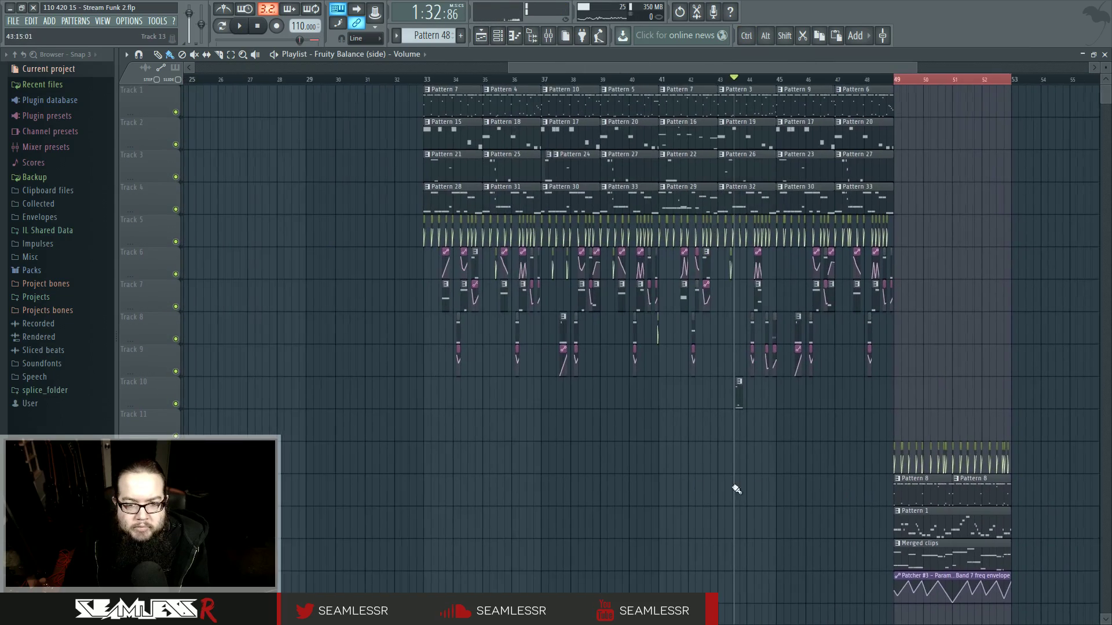
scroll(521, 472, "up", 4)
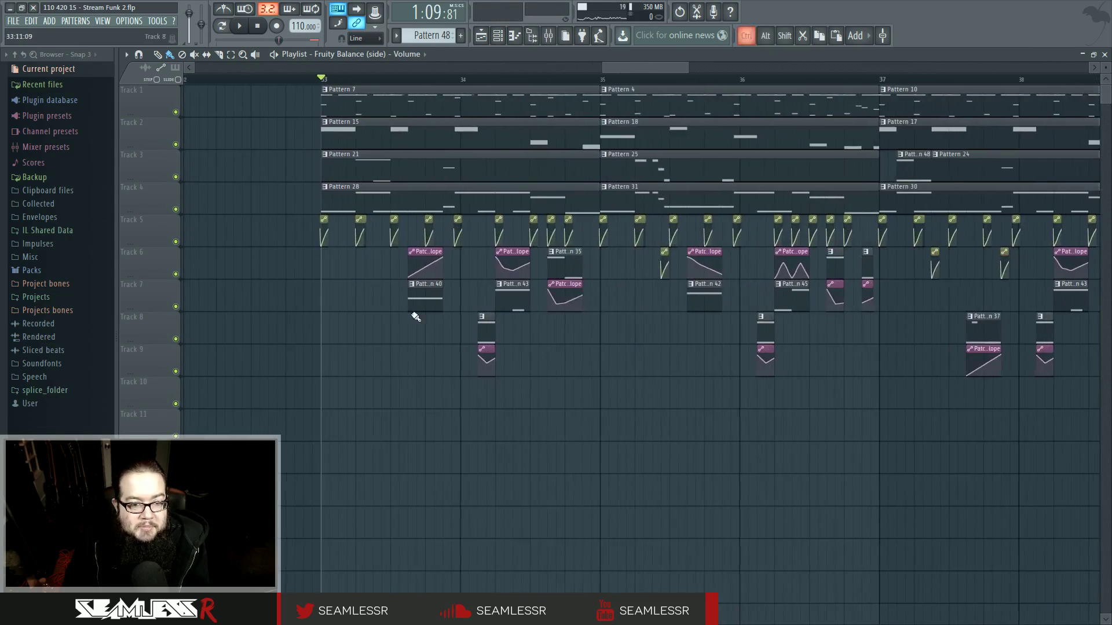
key("space")
scroll(394, 321, "up", 3)
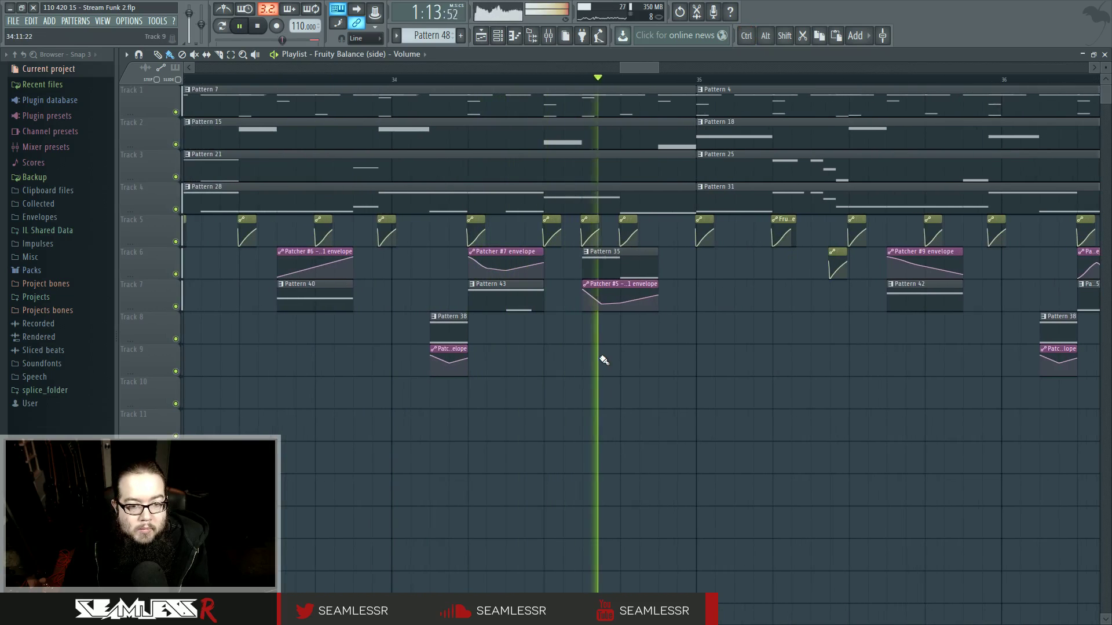
key("space")
key("space")
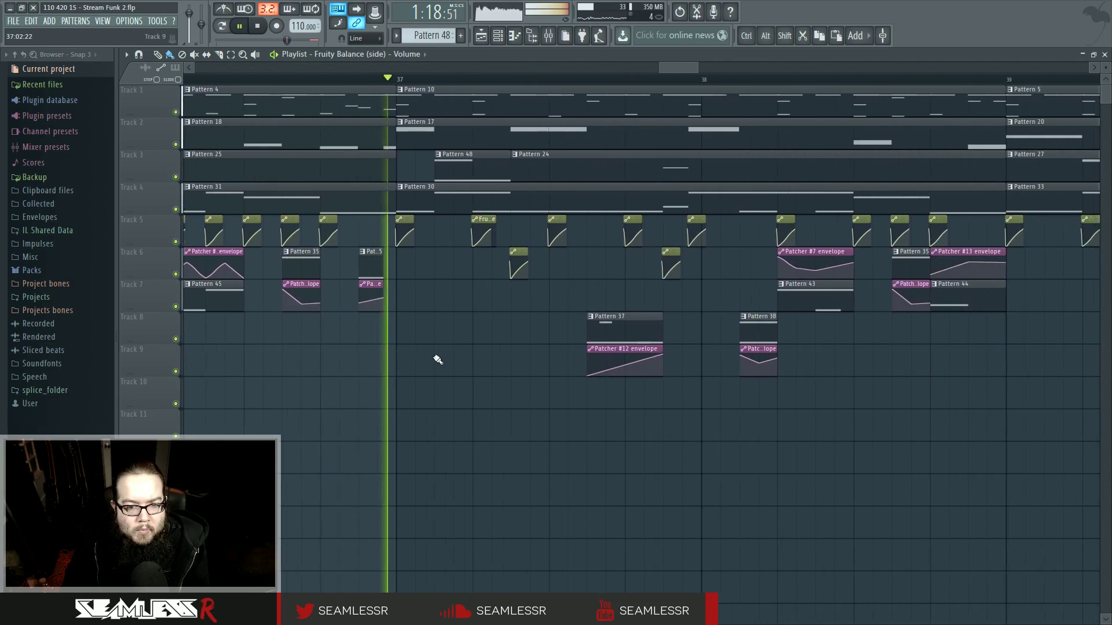
Make the Track 4 Pattern 30 clip at bar 37 unique and open its Harmor notes in the piano roll
key("space")
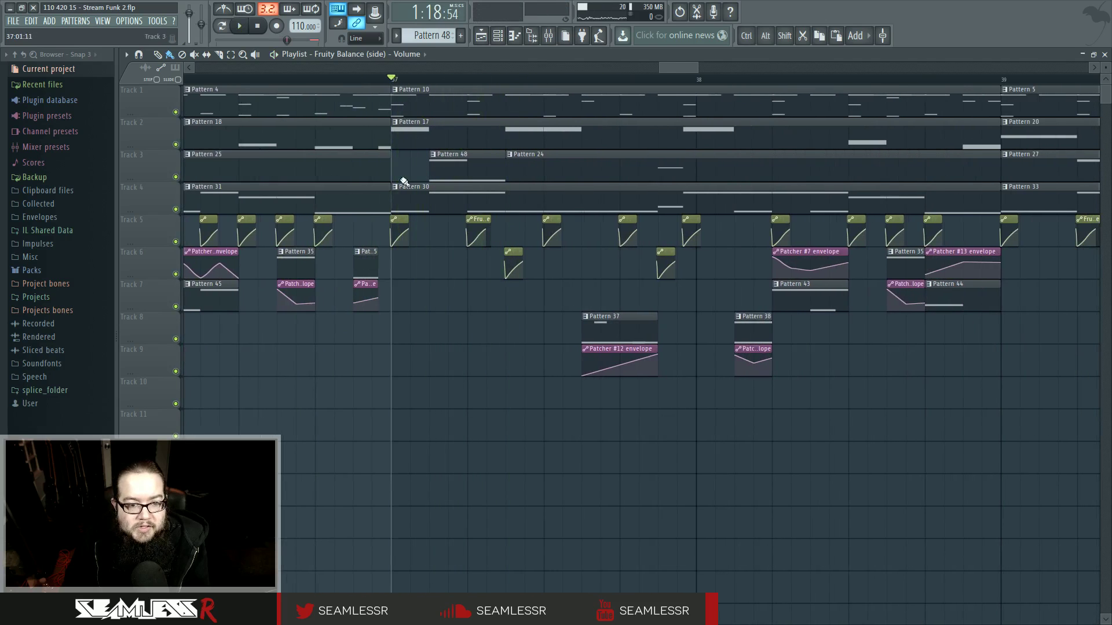
right_click(394, 194)
left_click(420, 252)
double_click(430, 201)
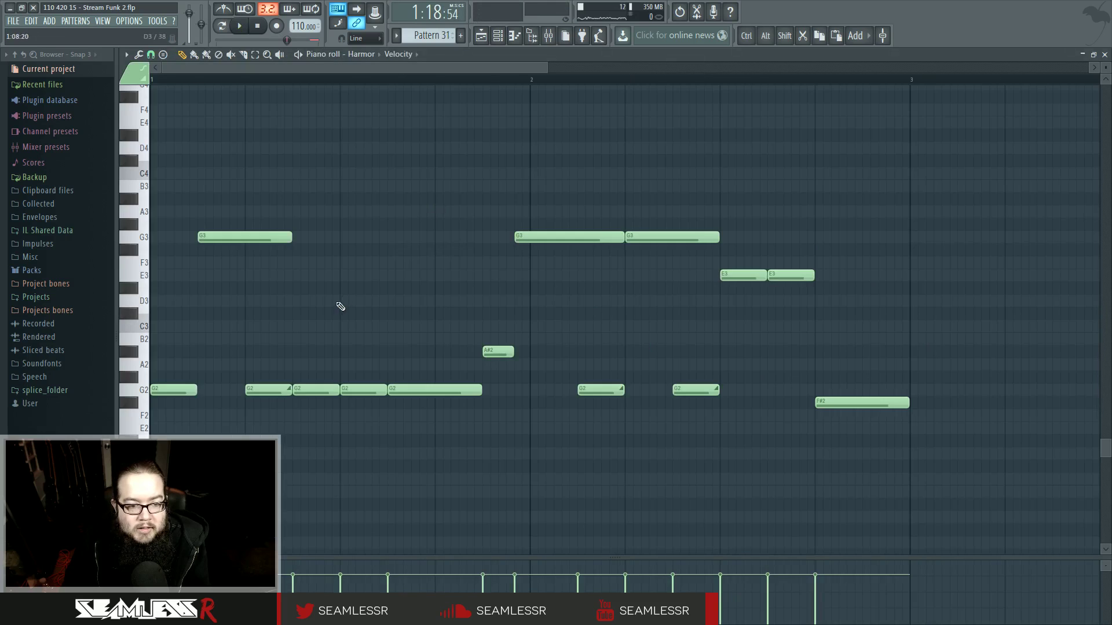
Move the pattern's first G3 note to G2, place the half-length slide note on G3 at its start, and audition the change
key("space")
left_click_drag(245, 240, 245, 393)
left_click_drag(267, 390, 211, 244)
key("space")
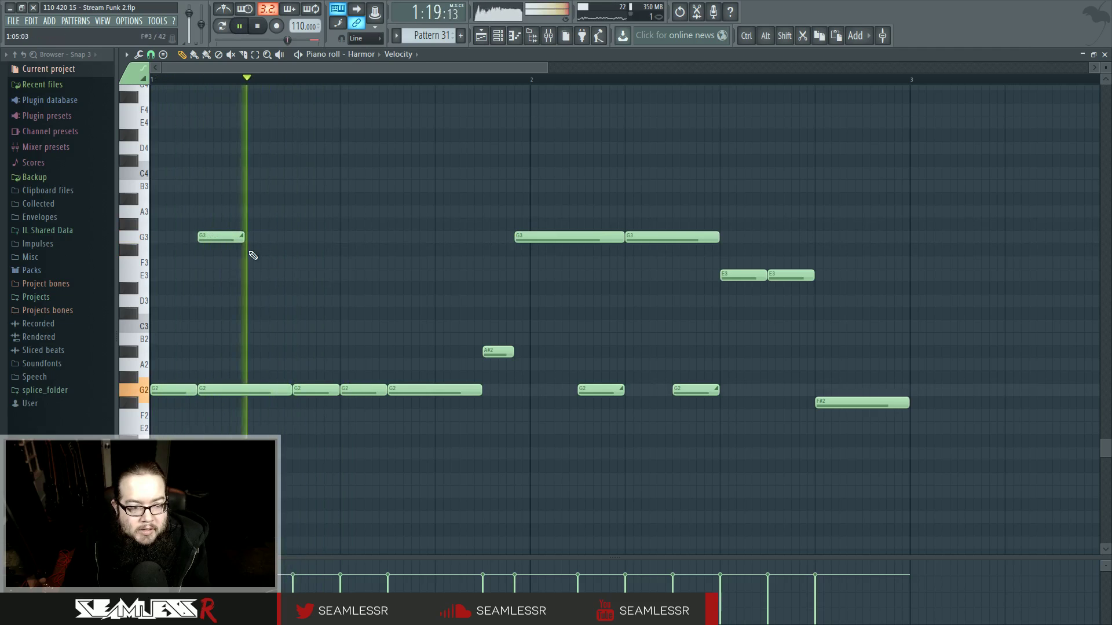
key("space")
left_click(480, 37)
key("space")
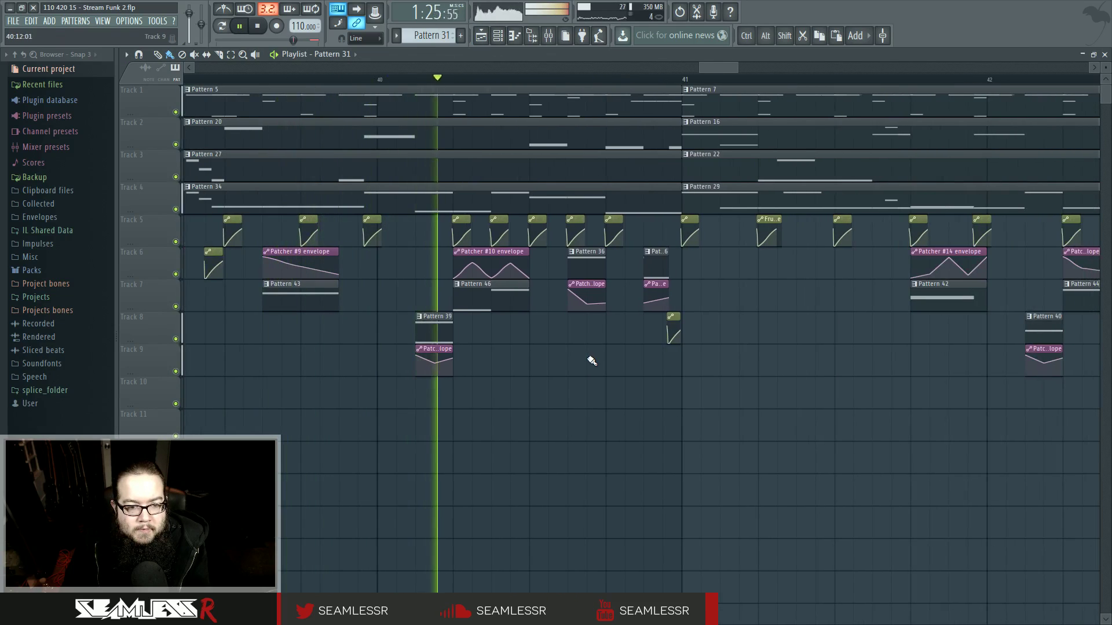
Replay from just before bar 40 on to bar 43 and inspect the notes of Pattern 33 and Pattern 26
left_click(362, 83)
left_click(365, 83)
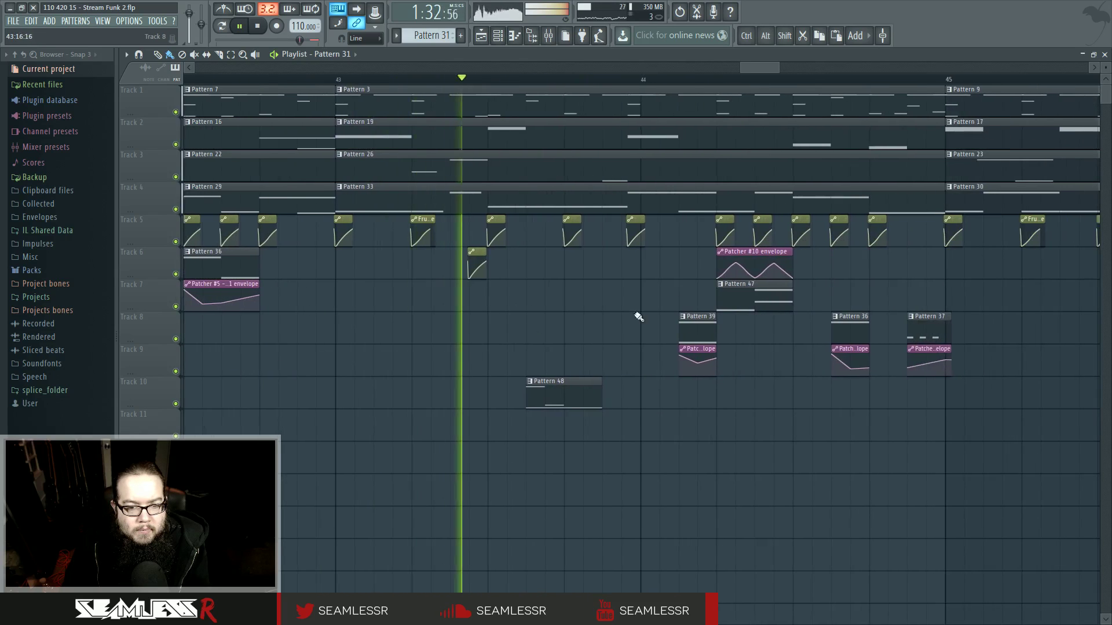
left_click(411, 80)
double_click(437, 195)
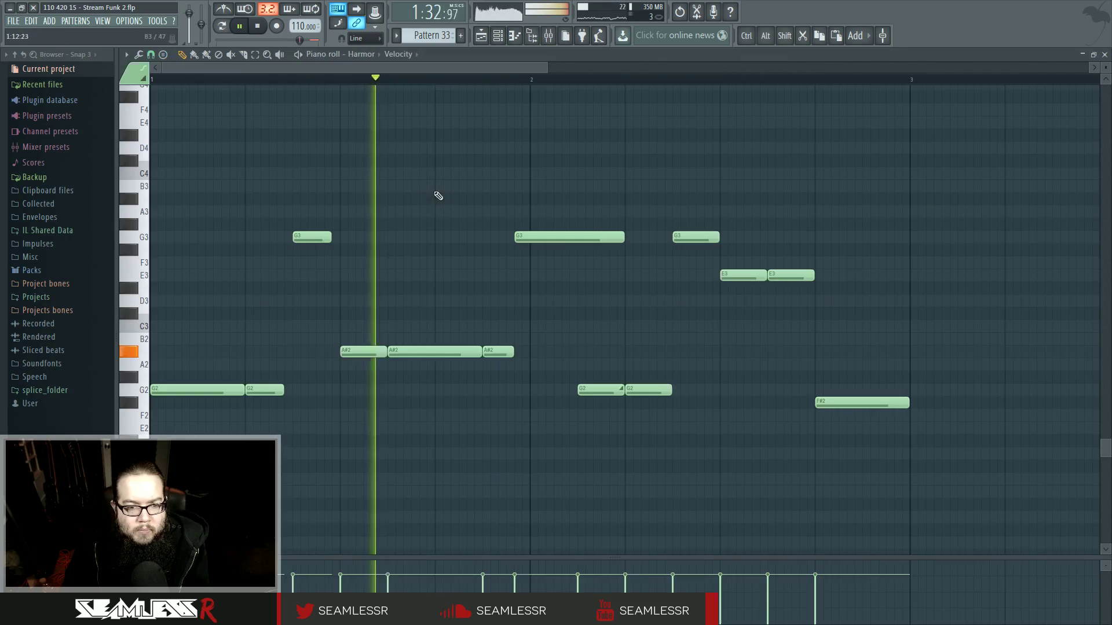
left_click(481, 36)
double_click(457, 166)
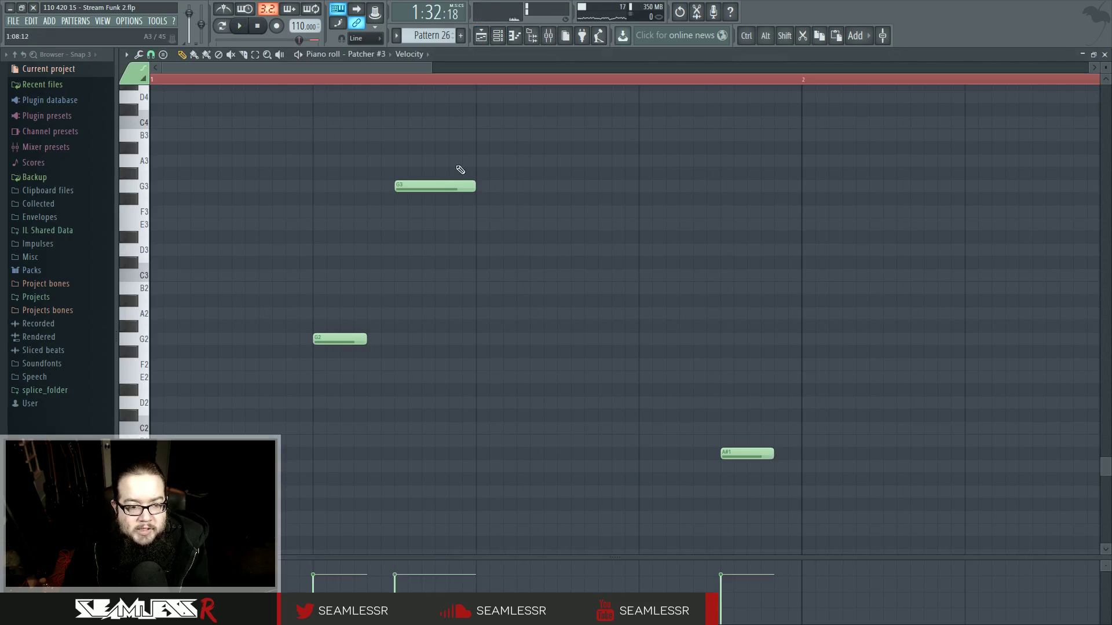
left_click(481, 36)
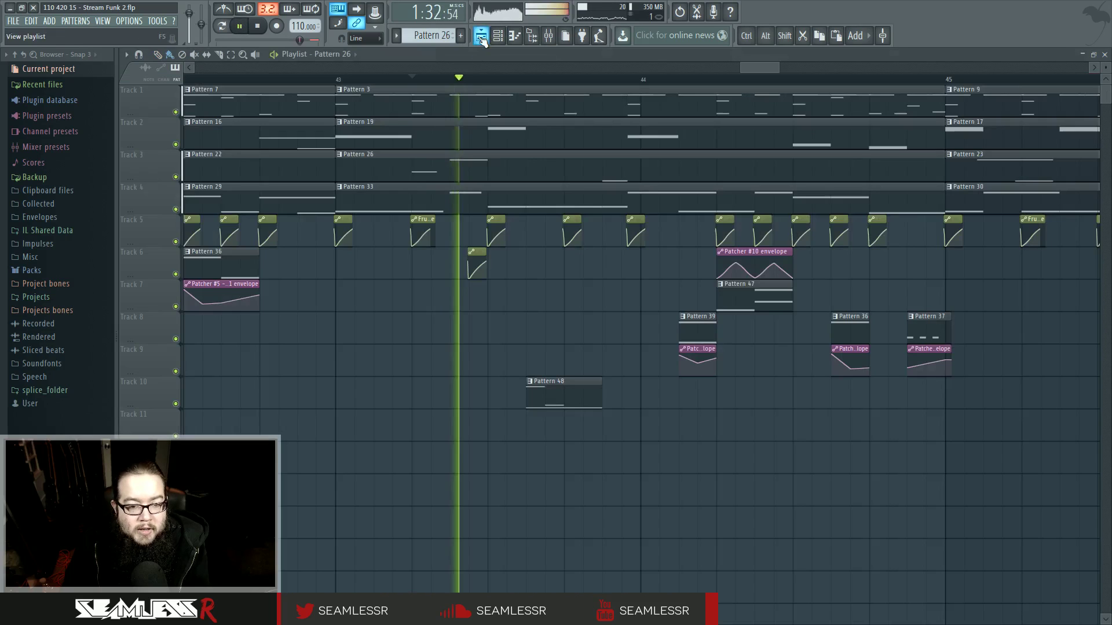
Compare Pattern 33's Harmor notes with Pattern 26's Patcher #3 notes again and play the song on from bar 43
double_click(451, 199)
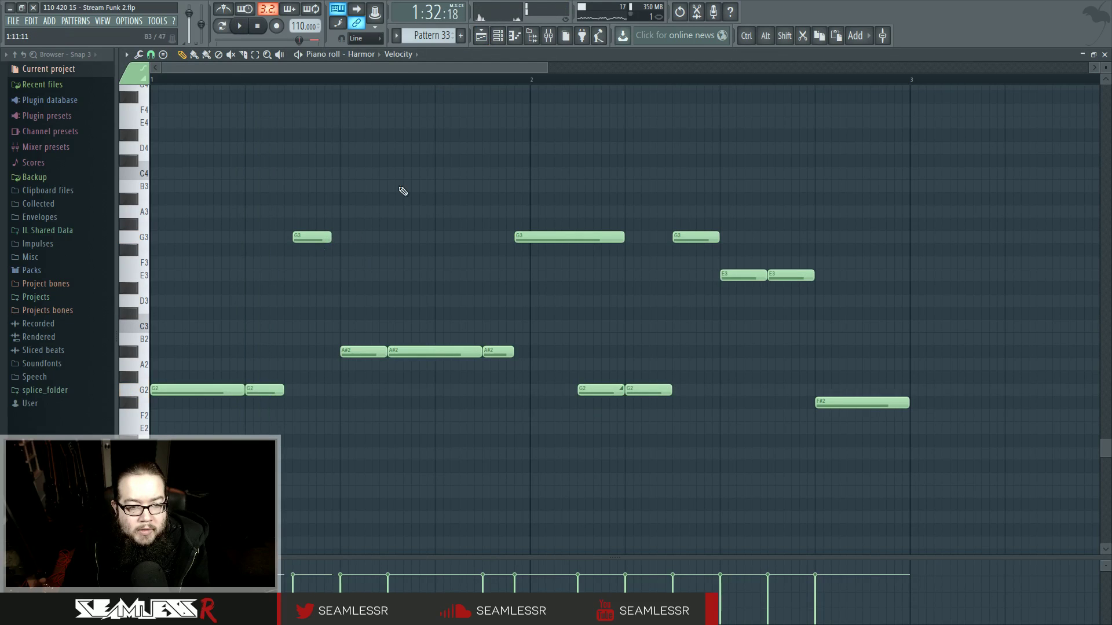
left_click(482, 36)
double_click(437, 167)
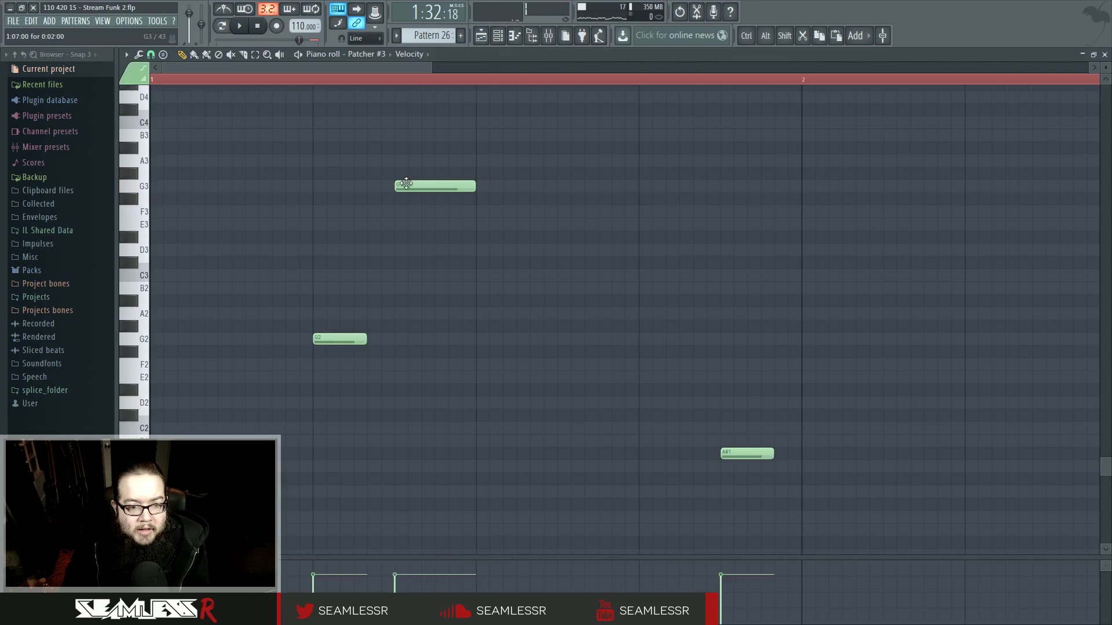
left_click(482, 36)
key("space")
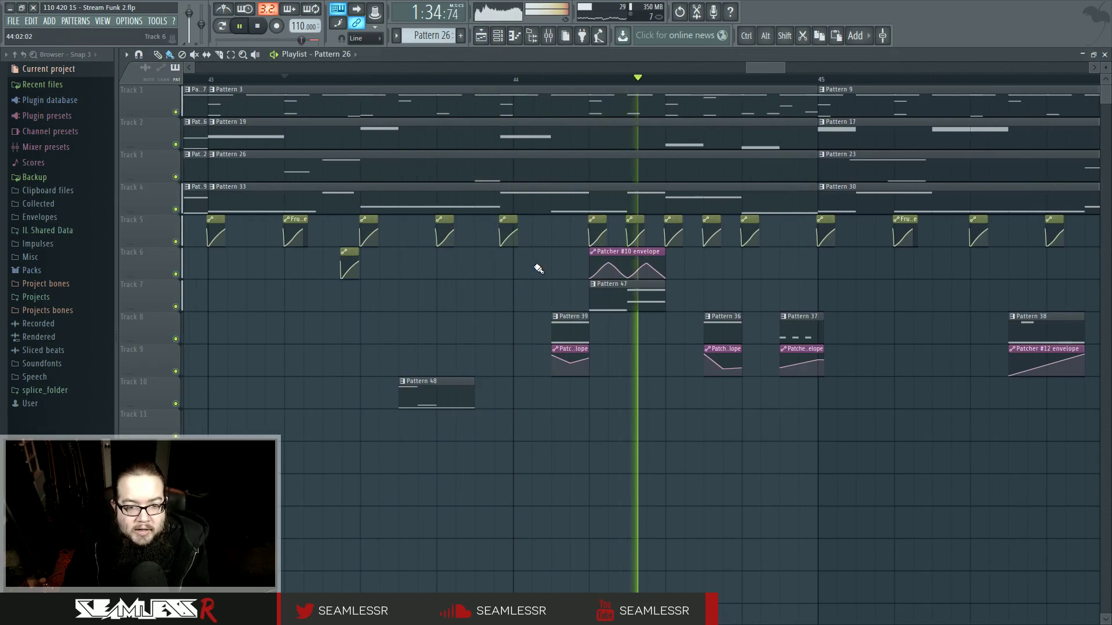
key("space")
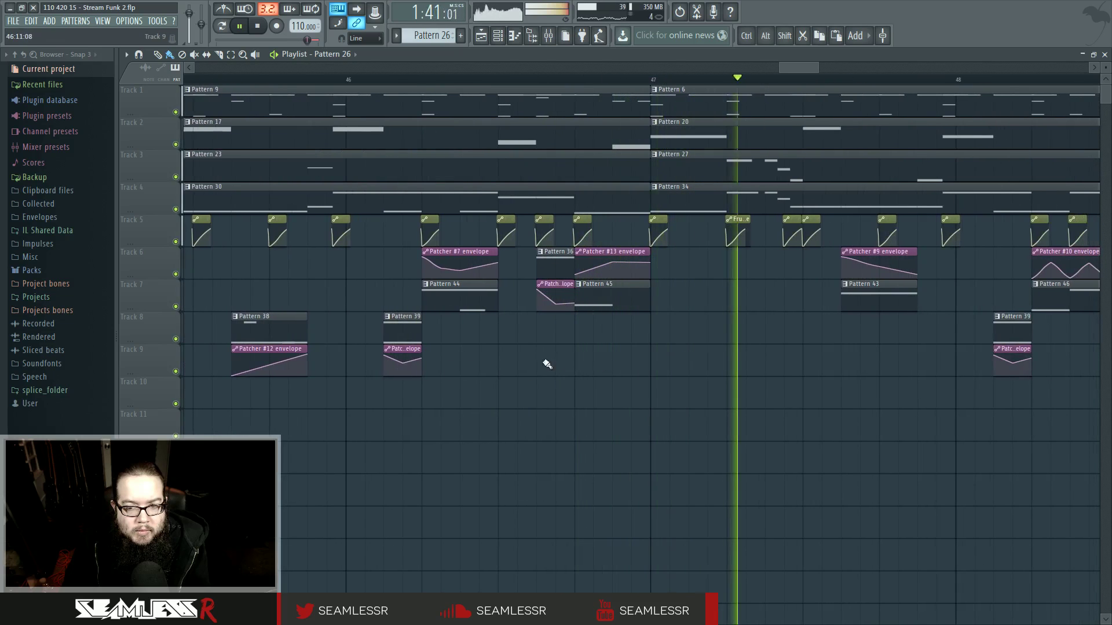
Replay the arrangement from bar 45 several times to review the bass notes there
key("space")
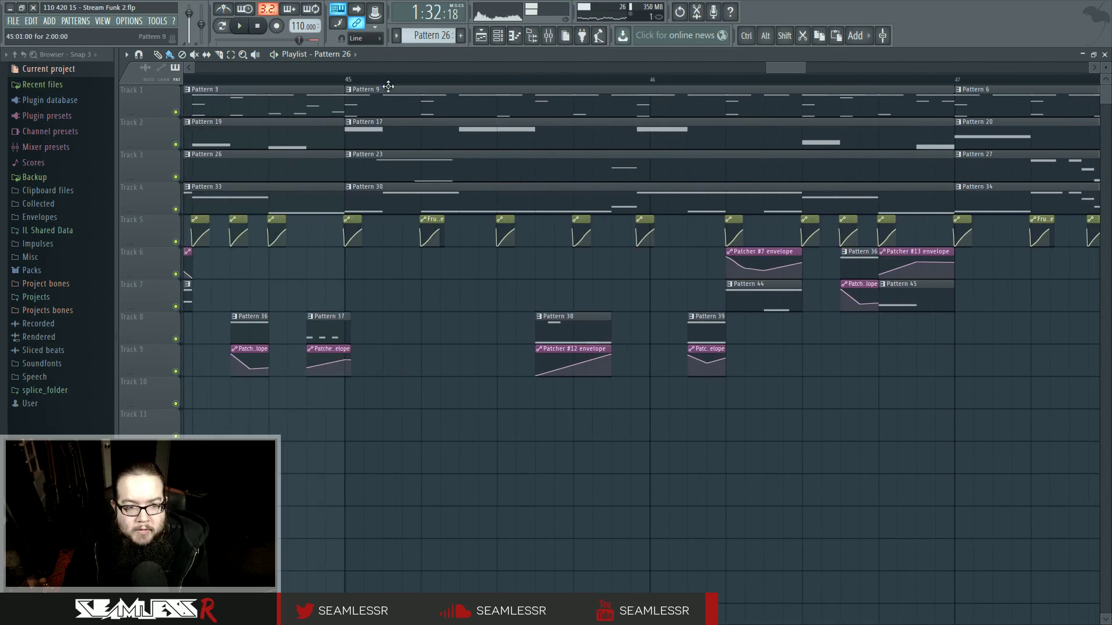
key("space")
scroll(524, 292, "up", 3, "ctrl")
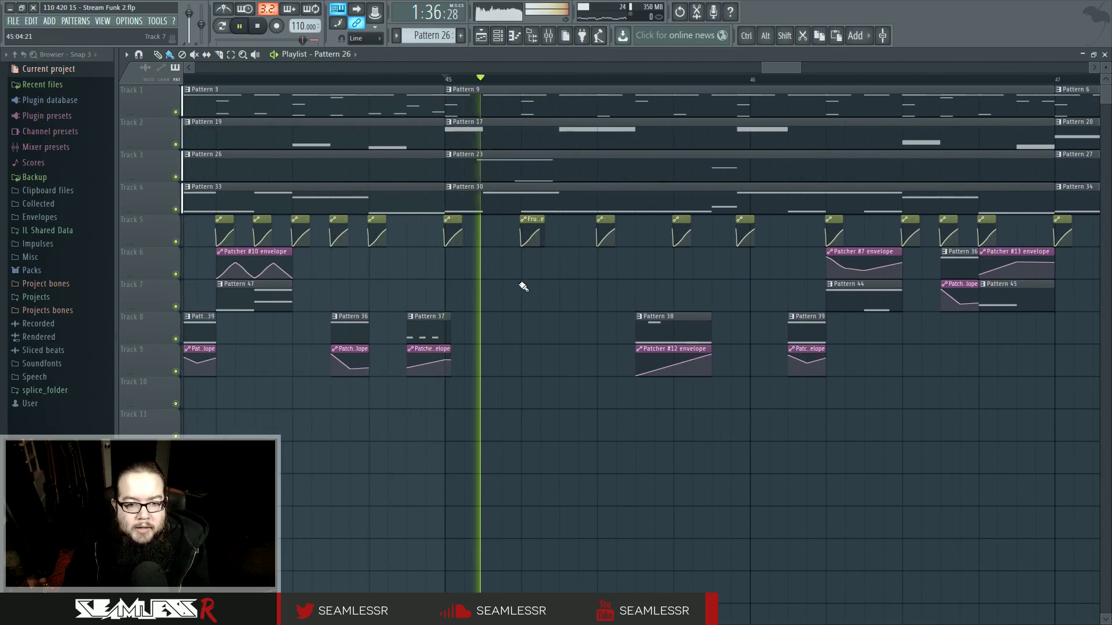
scroll(524, 293, "up", 2, "ctrl")
key("space")
key("space")
key("space")
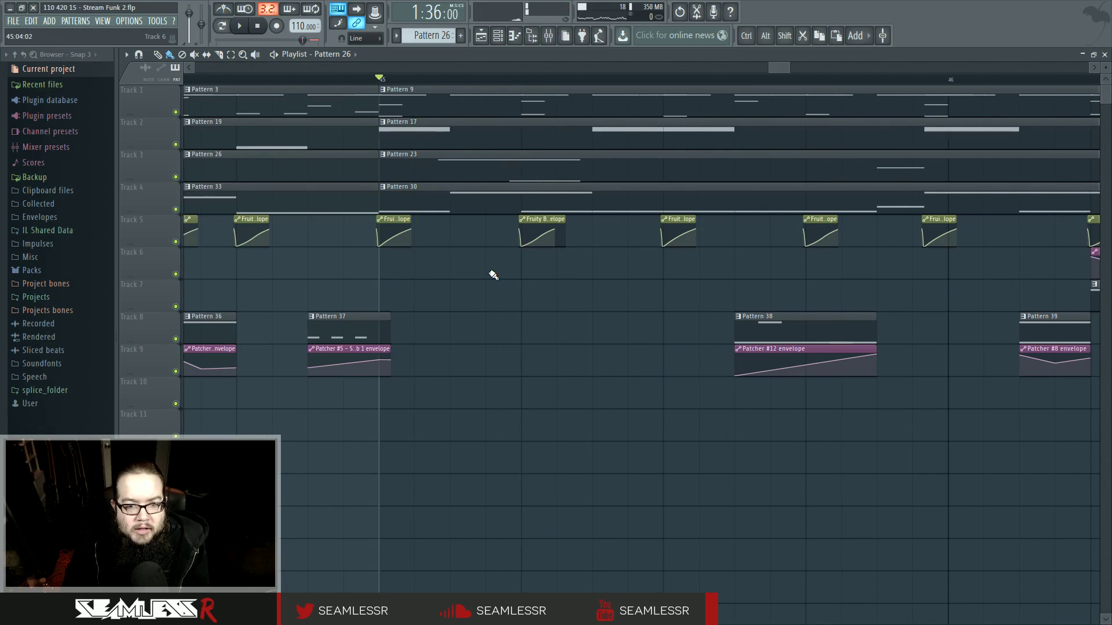
key("space")
key("space")
In Pattern 23, extend the Patcher #3 G2 note by half a beat and lengthen its G0 slide note to one beat
double_click(542, 174)
scroll(464, 326, "down", 4)
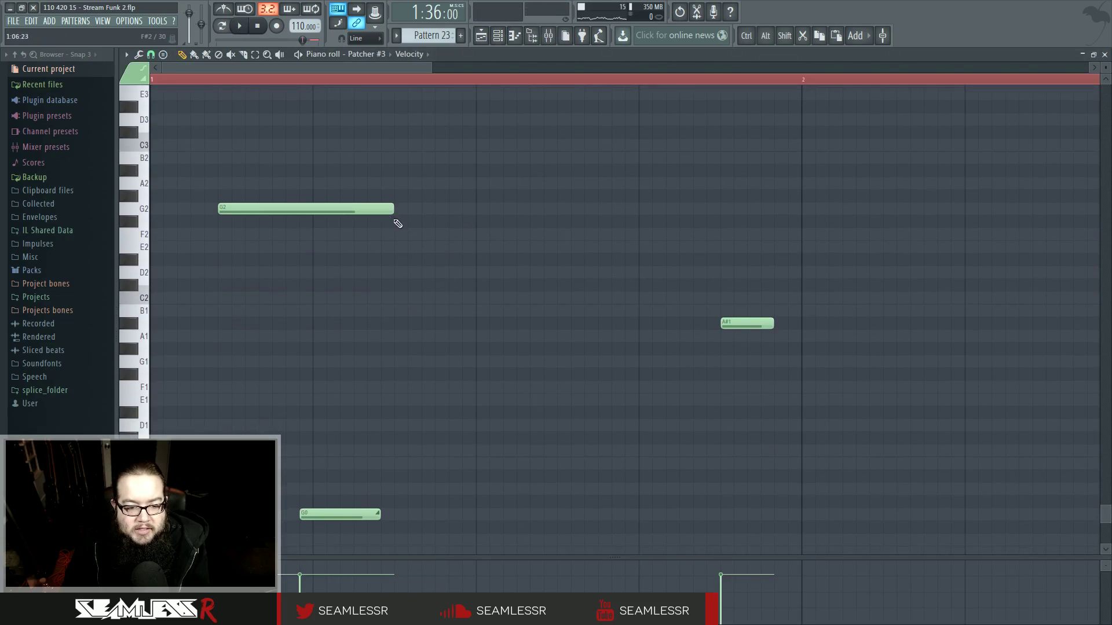
left_click(479, 37)
left_click(383, 154)
left_click(408, 209)
left_click(697, 357)
double_click(527, 180)
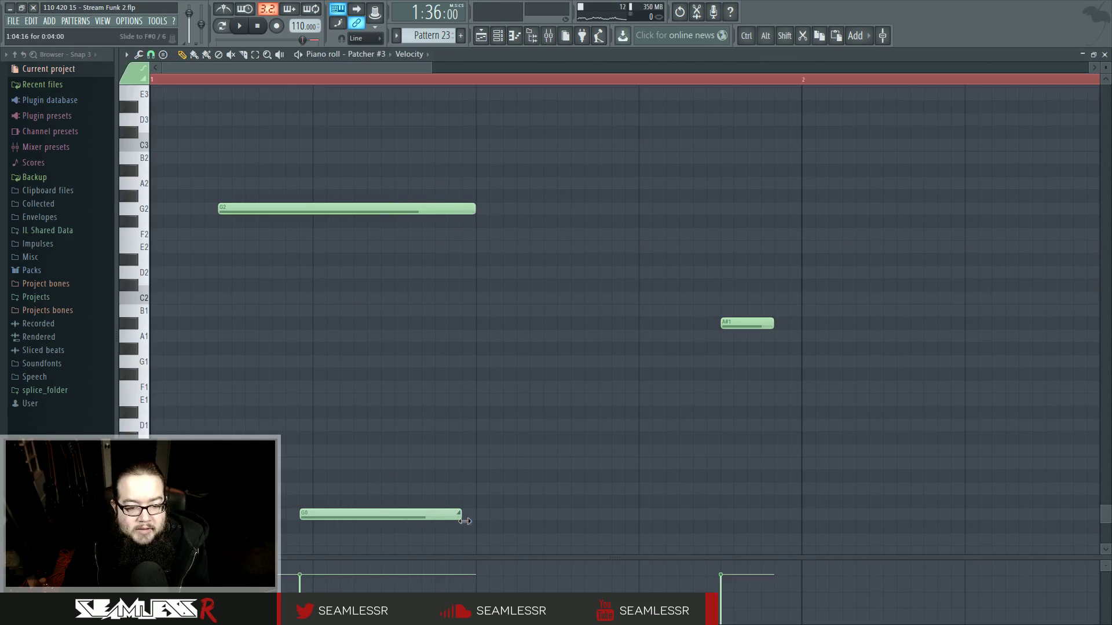
left_click(480, 35)
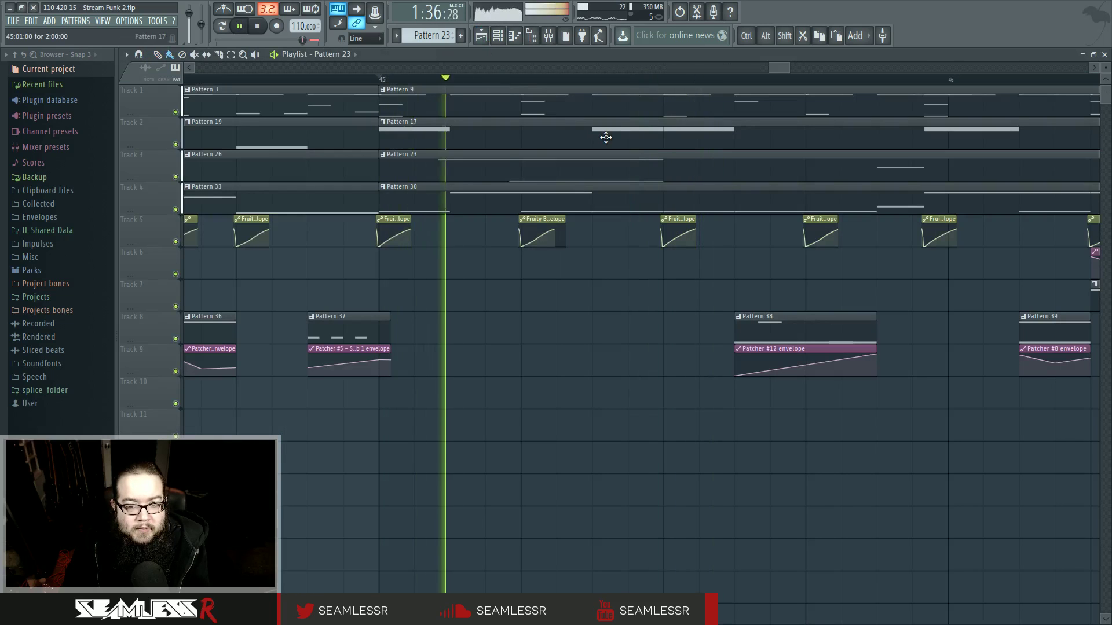
Remove the half beat of Pattern 17's note before beat 3 of bar 45, and loop the first half of that bar
double_click(606, 139)
left_click(496, 39)
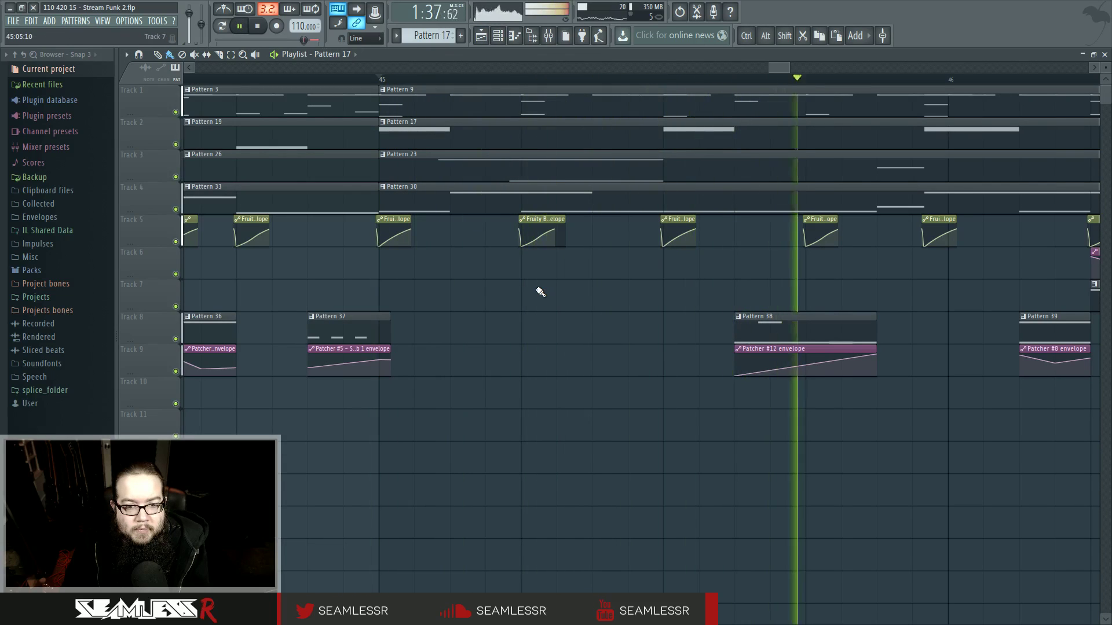
left_click_drag(382, 82, 650, 85)
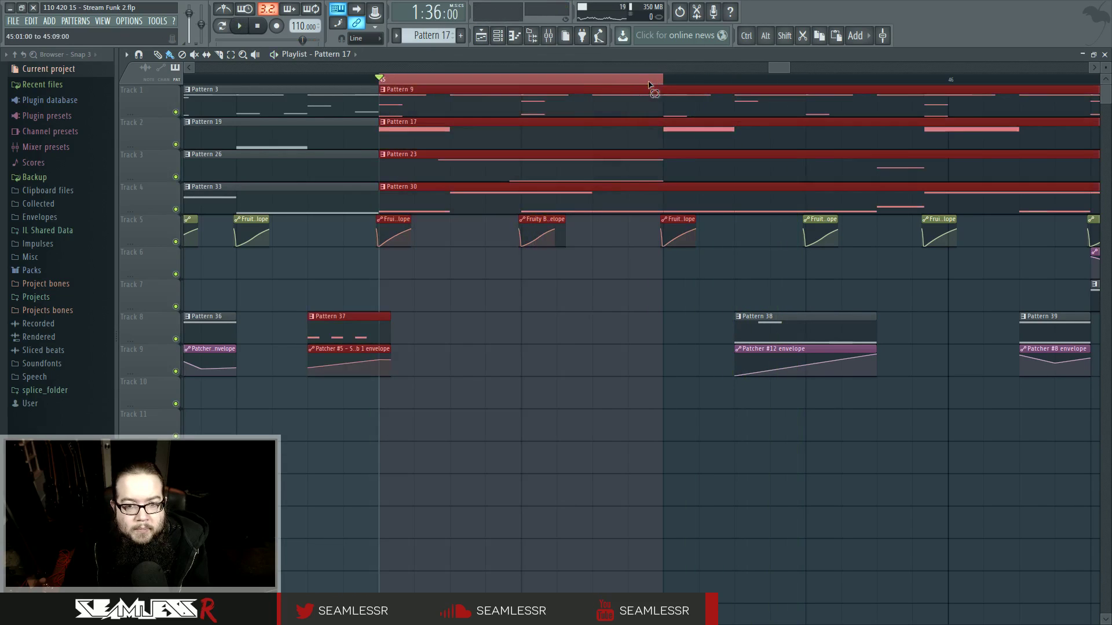
Check Pattern 30's Harmor notes and replay the loop while inspecting the Patcher #3 mixer track
double_click(554, 187)
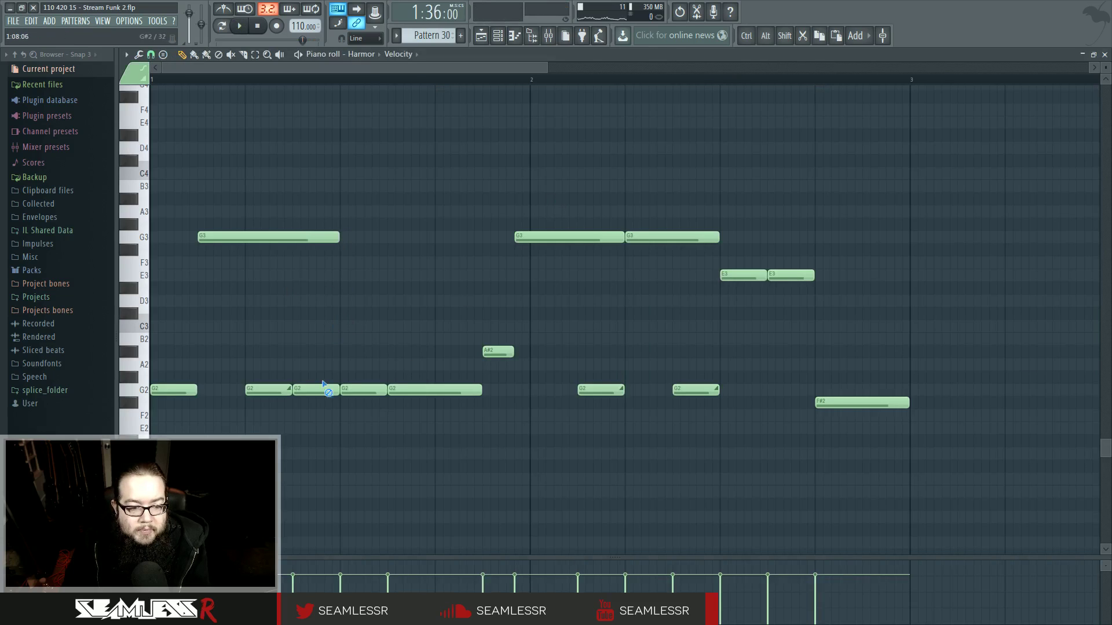
key("F5")
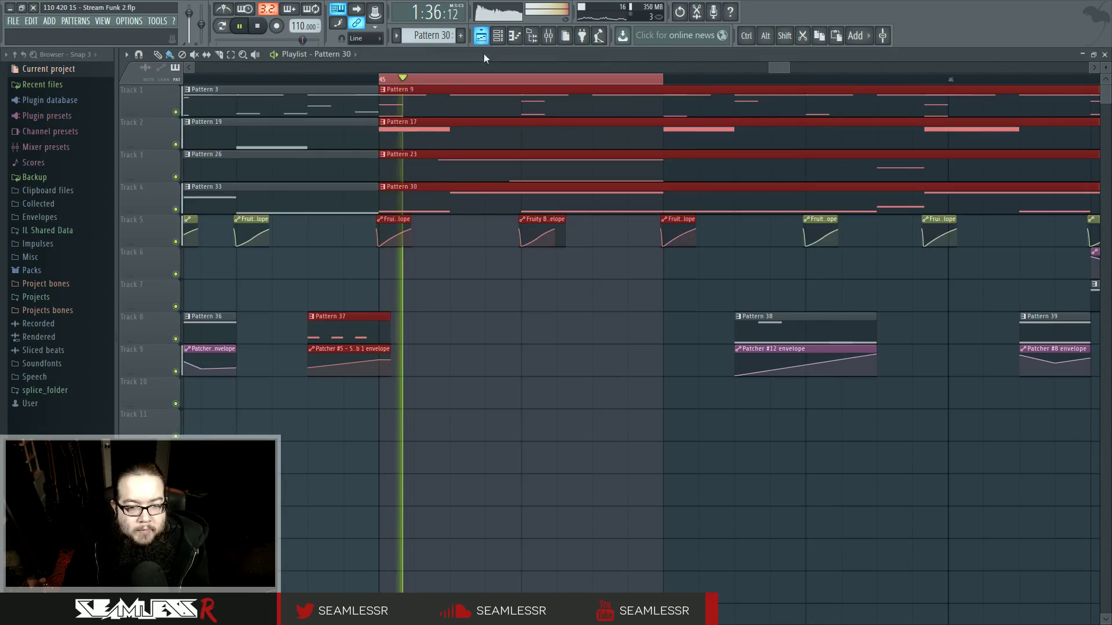
key("F9")
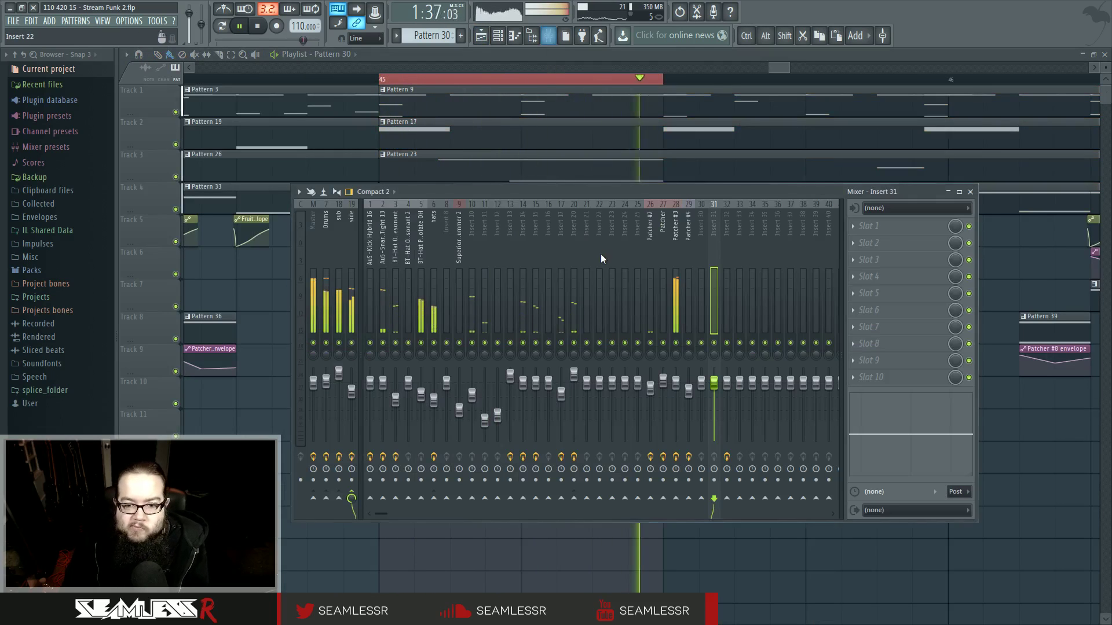
key("space")
left_click(673, 336)
key("space")
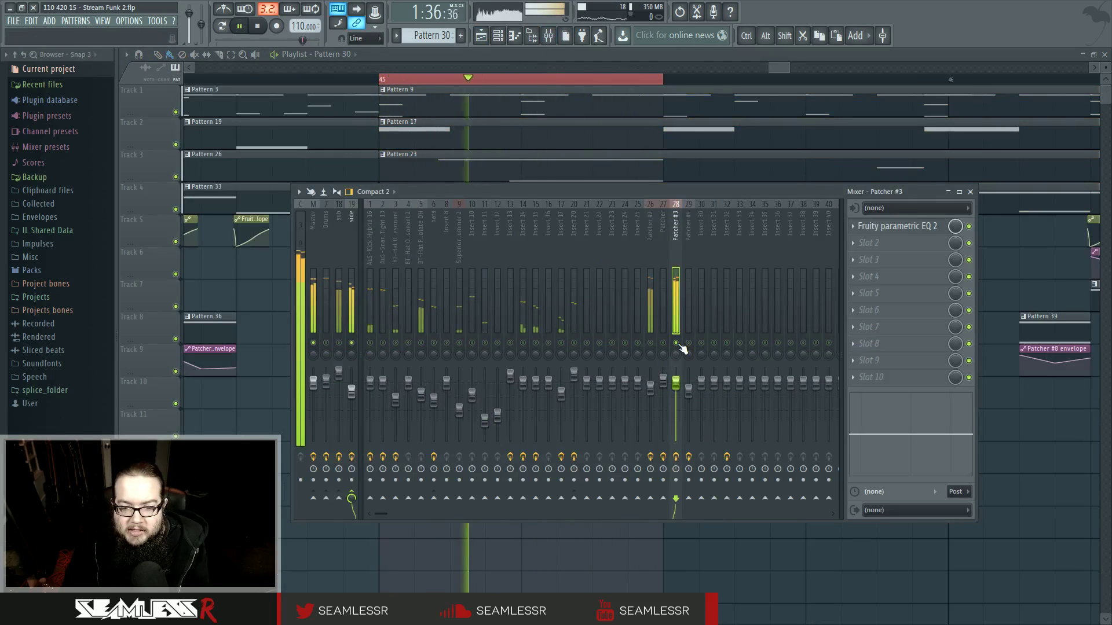
key("space")
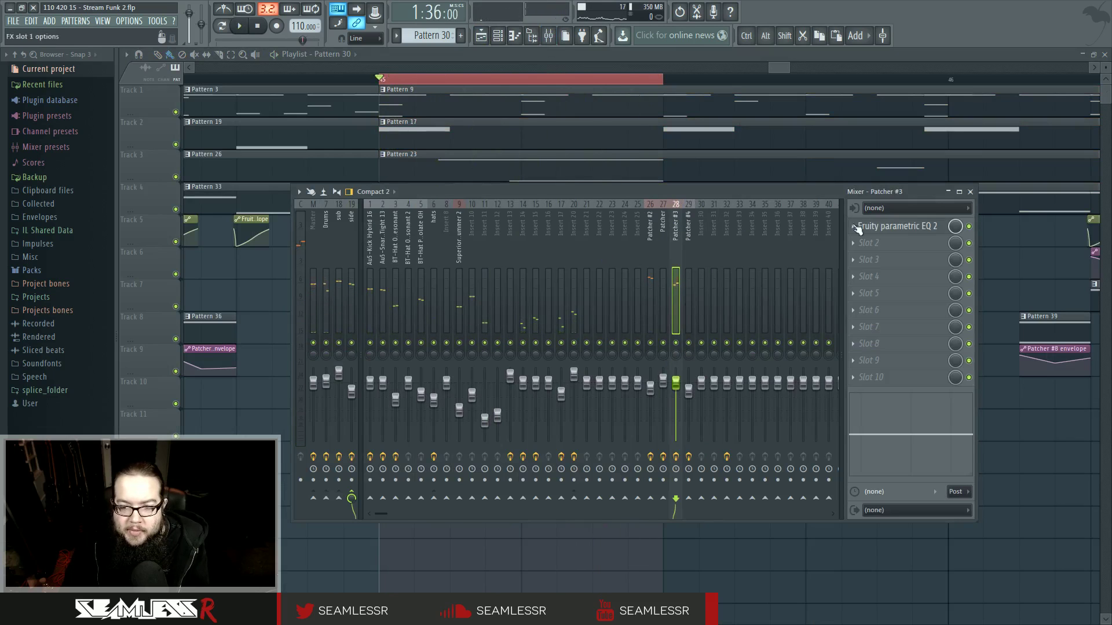
Look through the effects available for Patcher #3's second effect slot and the installed Fruity generators in the plugin database
left_click(857, 242)
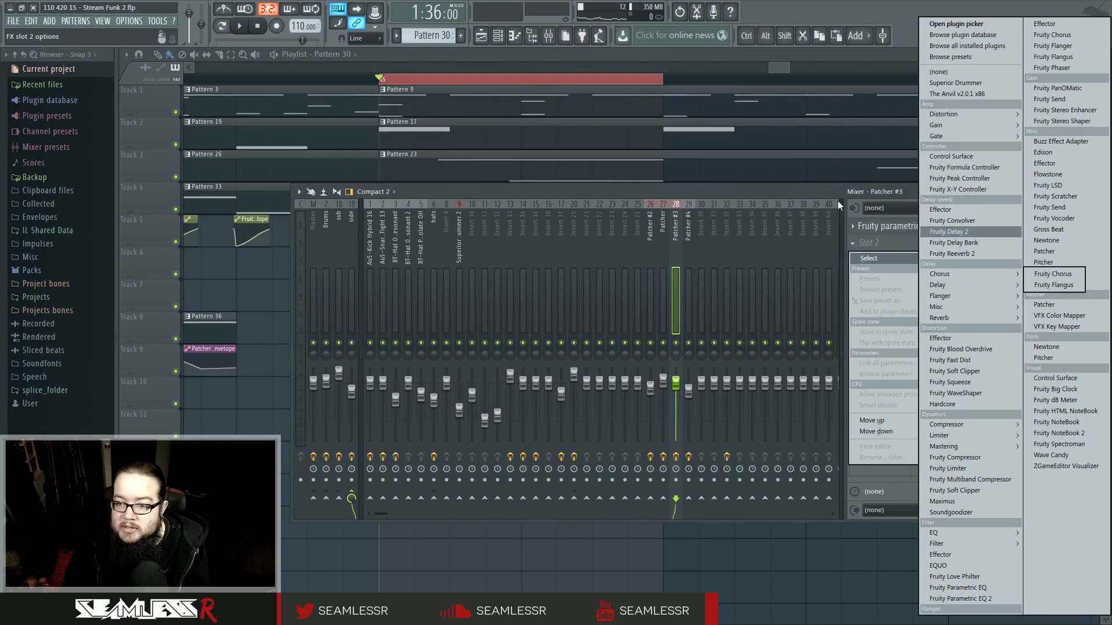
left_click(815, 194)
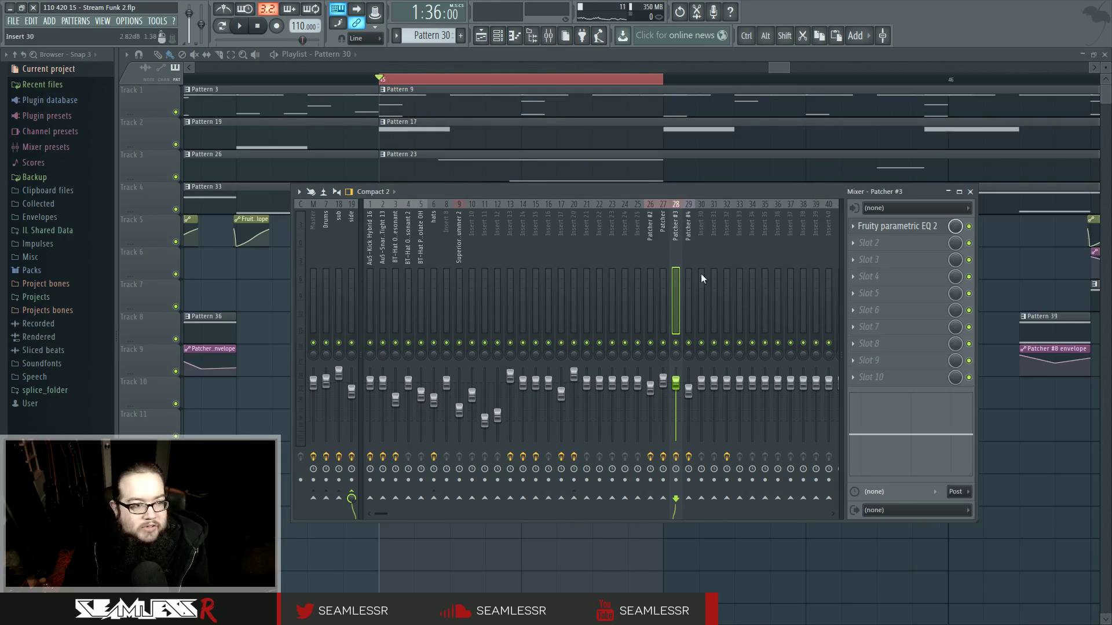
left_click(53, 101)
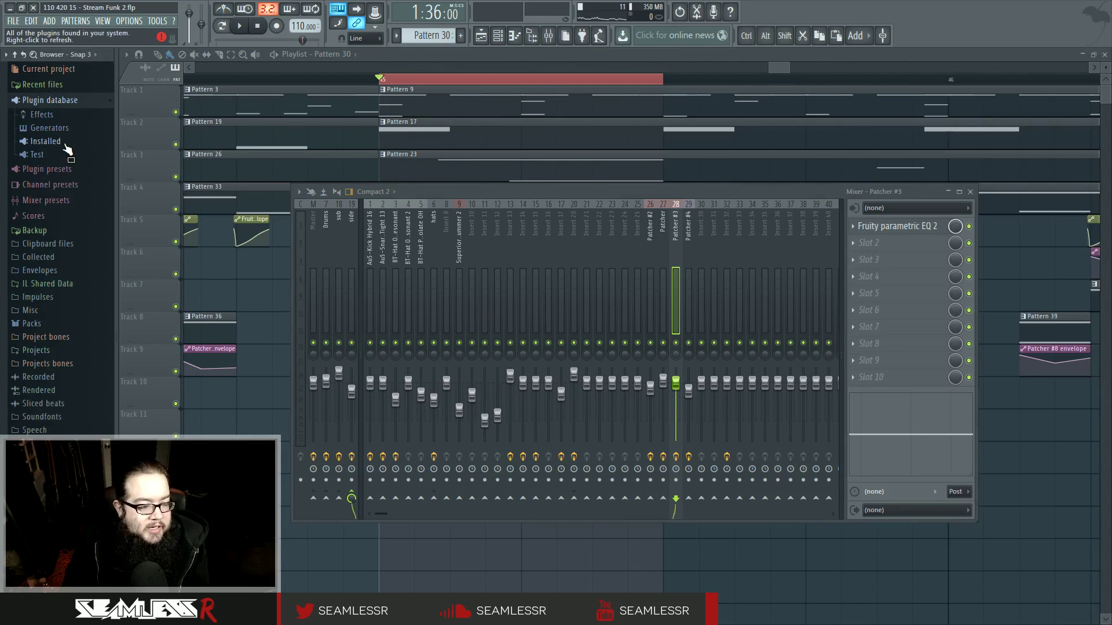
left_click(50, 128)
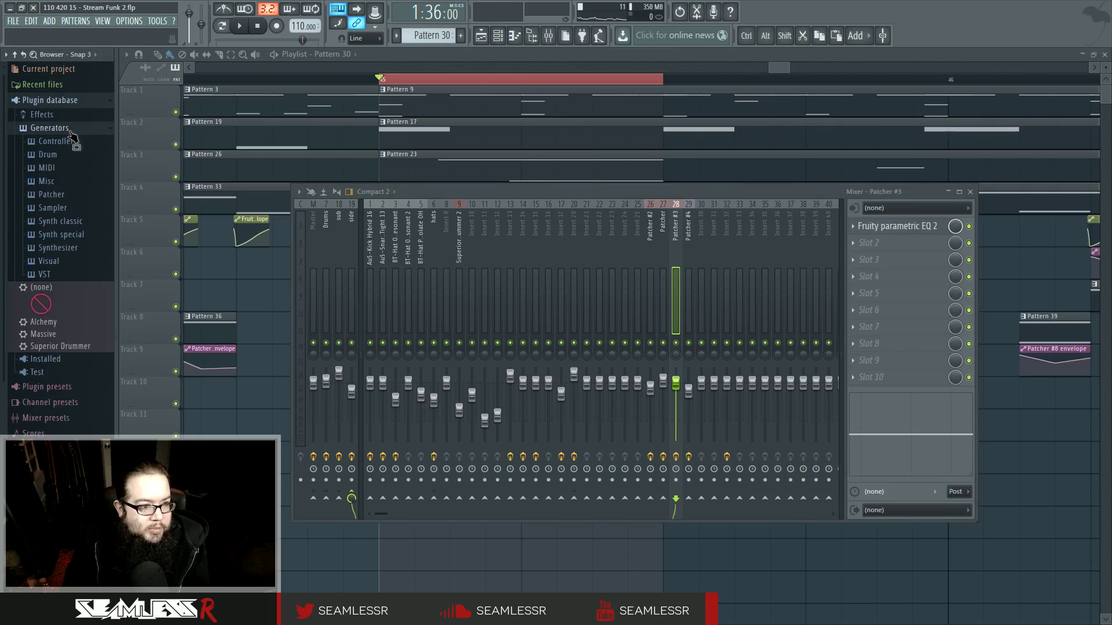
left_click(70, 133)
left_click(68, 144)
left_click(72, 168)
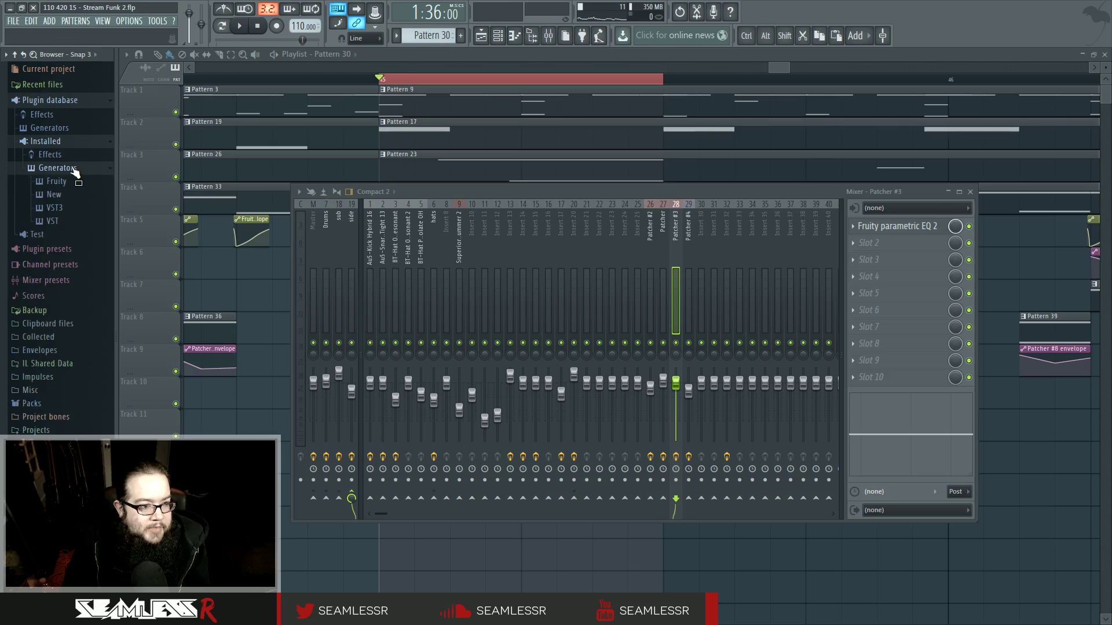
left_click(57, 181)
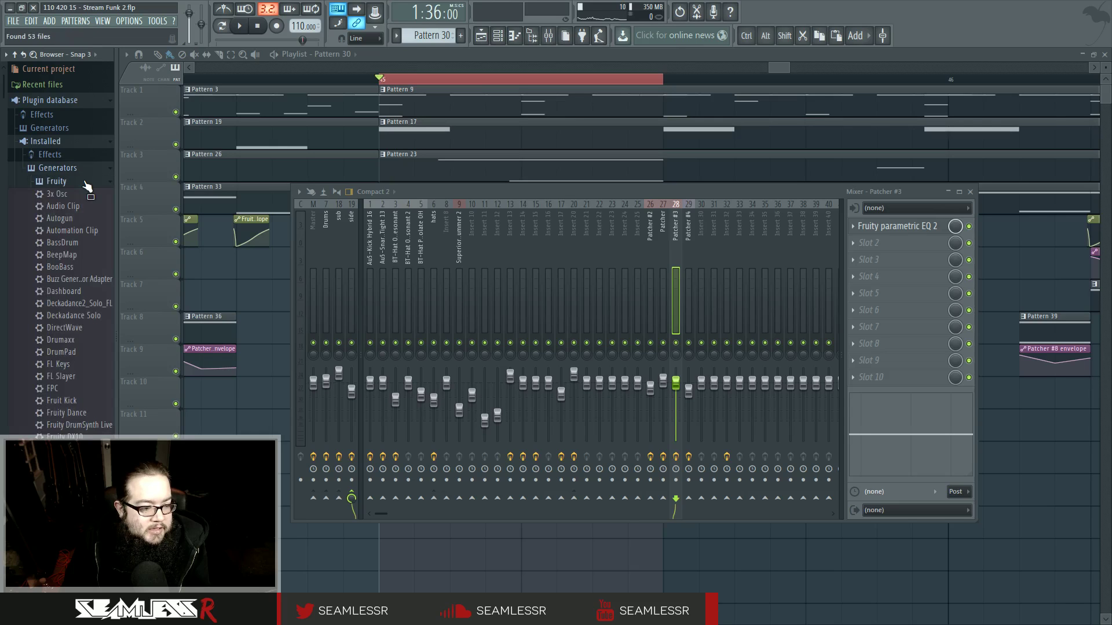
scroll(87, 318, "down", 6)
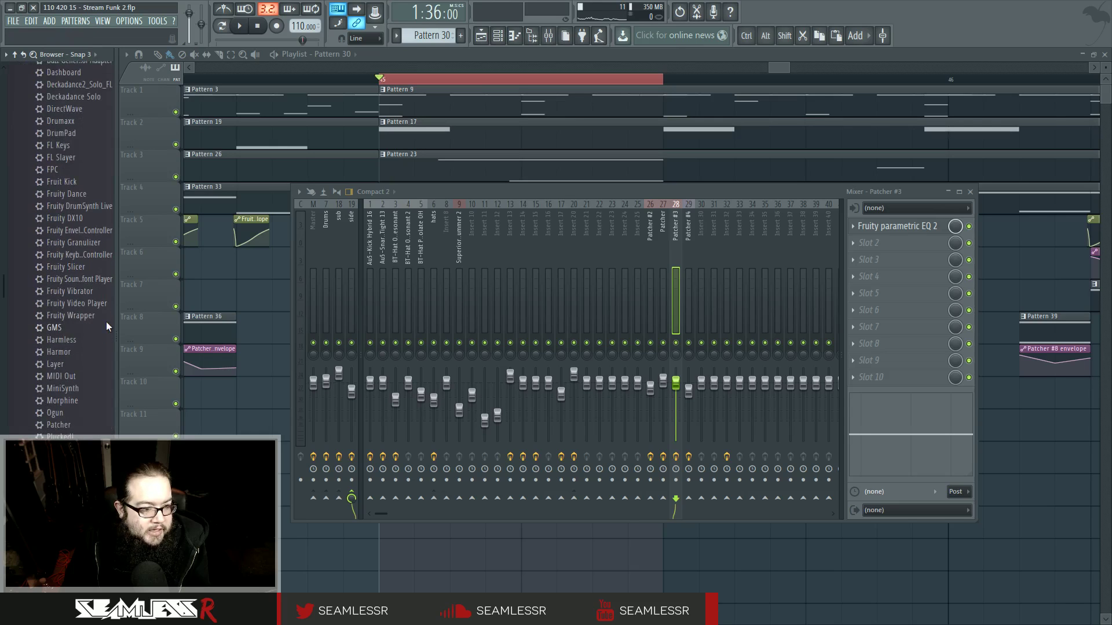
scroll(87, 324, "up", 7)
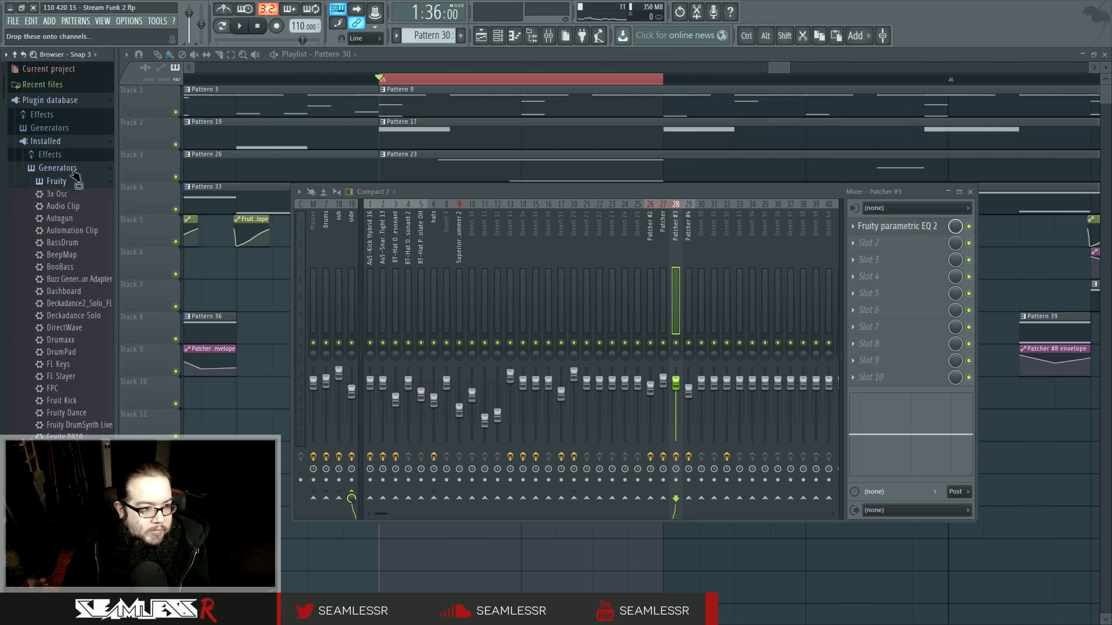
Look through the VST, VST3 and New folders of installed generators in the plugin database
left_click(73, 172)
left_click(73, 172)
left_click(73, 181)
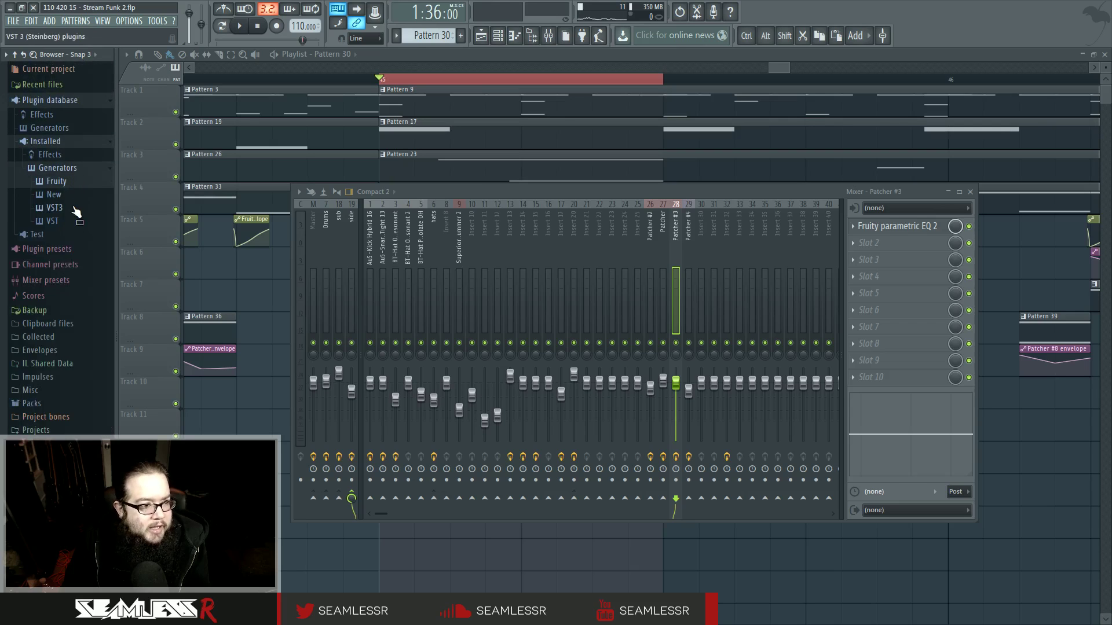
left_click(73, 221)
scroll(70, 296, "down", 6)
scroll(70, 296, "up", 5)
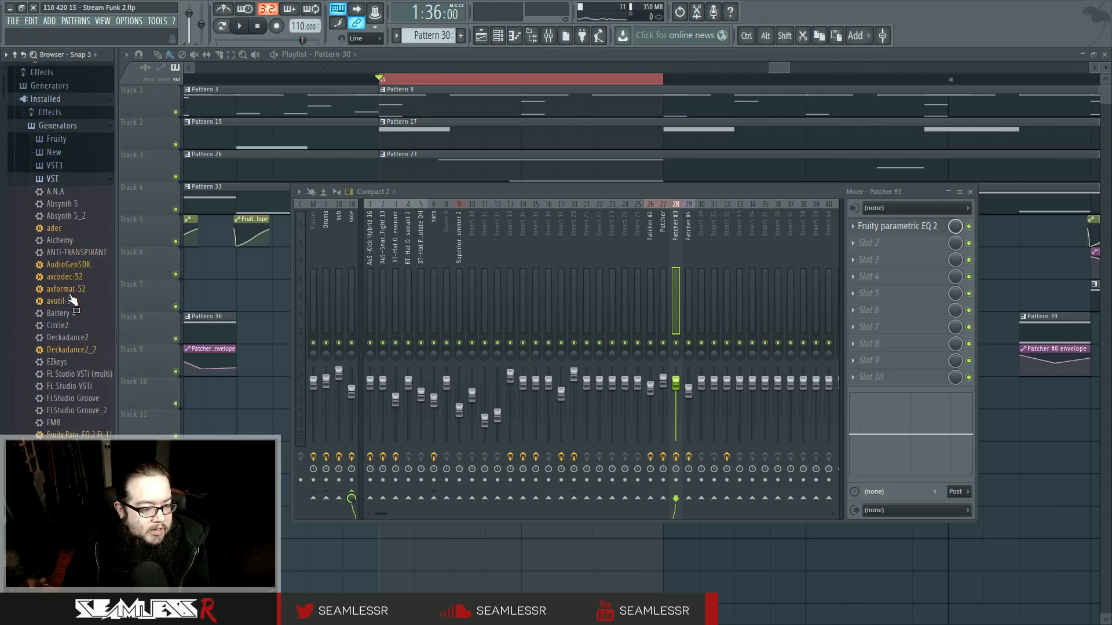
scroll(70, 296, "up", 2)
left_click(59, 220)
left_click(67, 210)
left_click(68, 208)
left_click(71, 196)
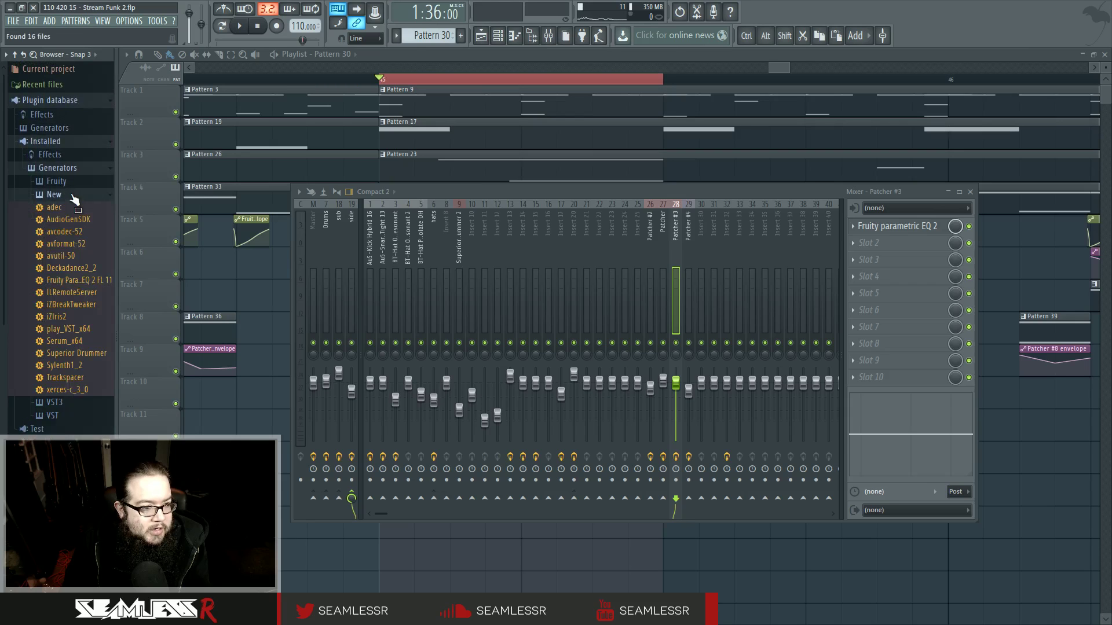
left_click(72, 196)
left_click(78, 171)
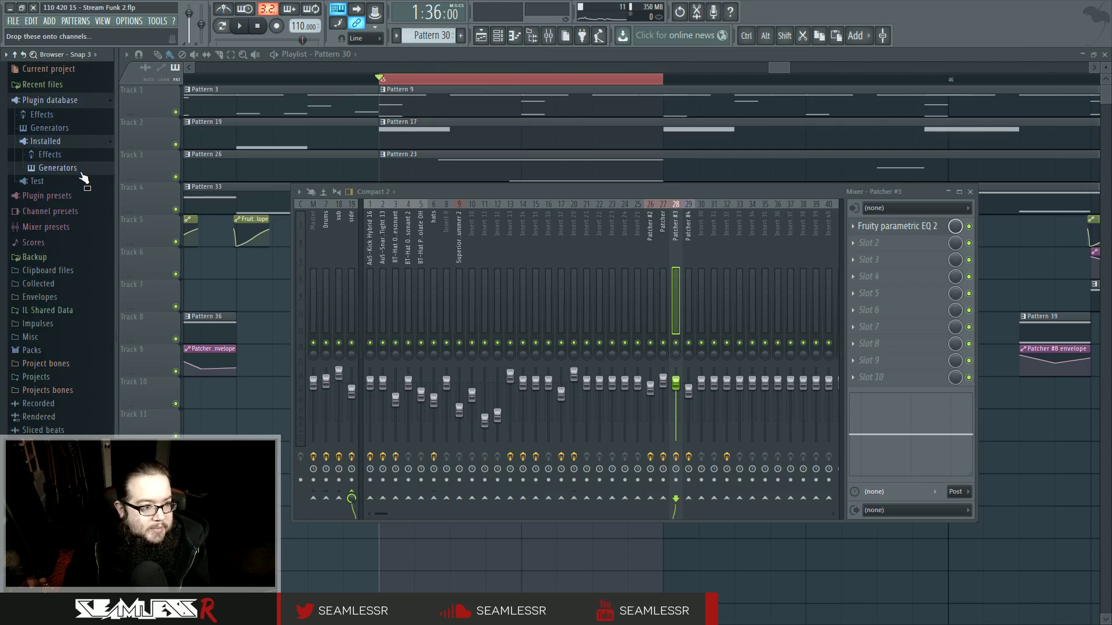
Refresh the installed plugin list through the FL Studio Plugin Scanner and move the scanner window to a clear spot
left_click(86, 141)
right_click(85, 141)
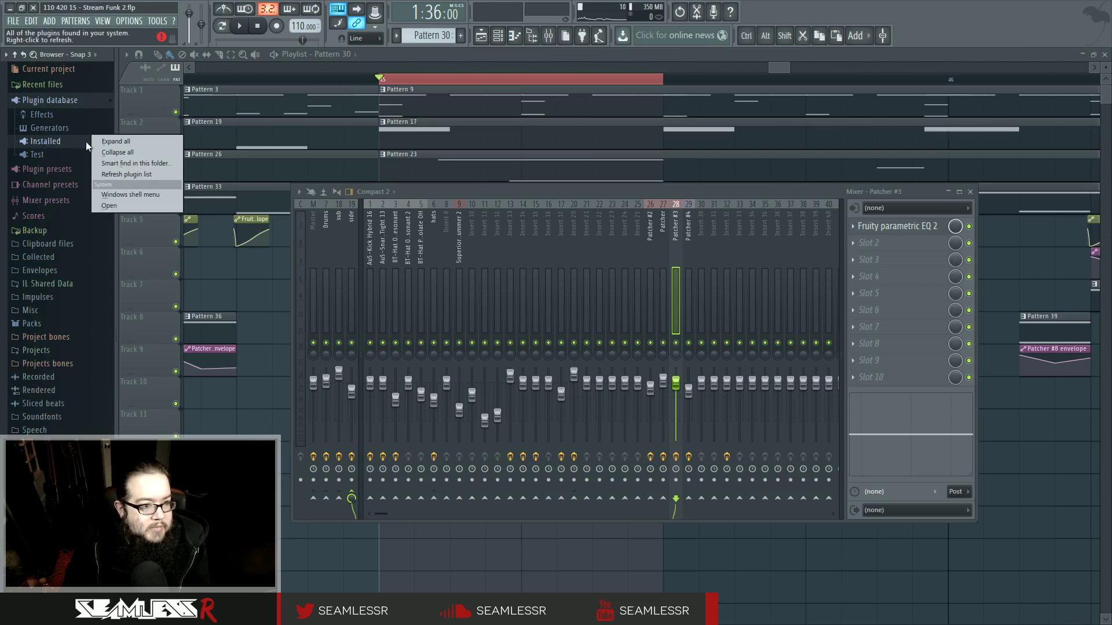
left_click(128, 175)
left_click_drag(332, 69, 444, 131)
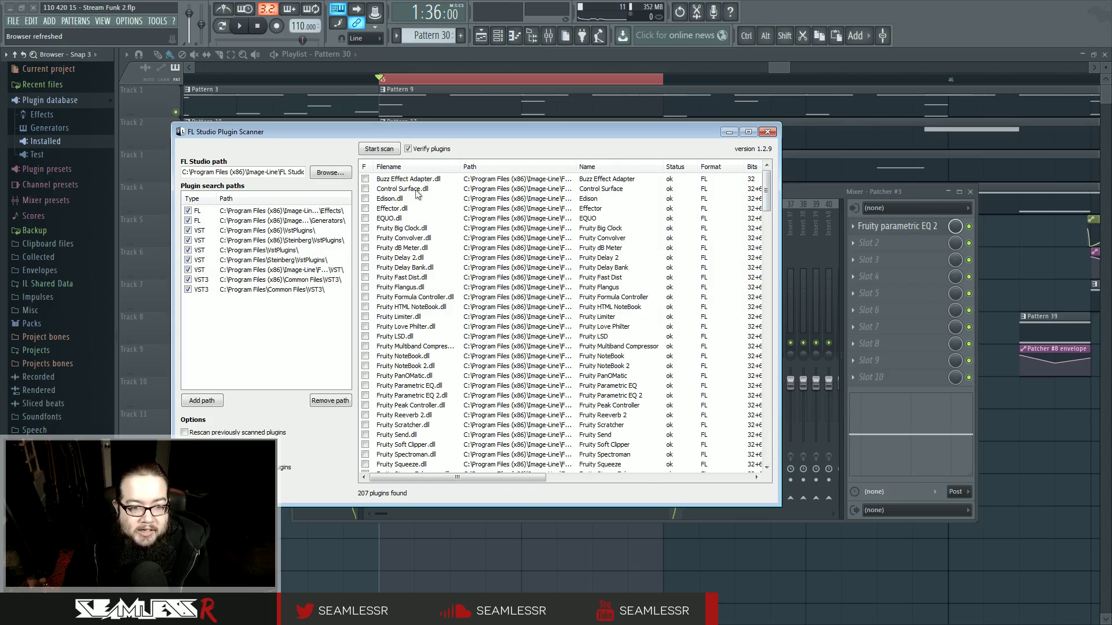
Mark Control Surface and Fruity Scratcher in the F column of the scanned plugins
left_click(366, 189)
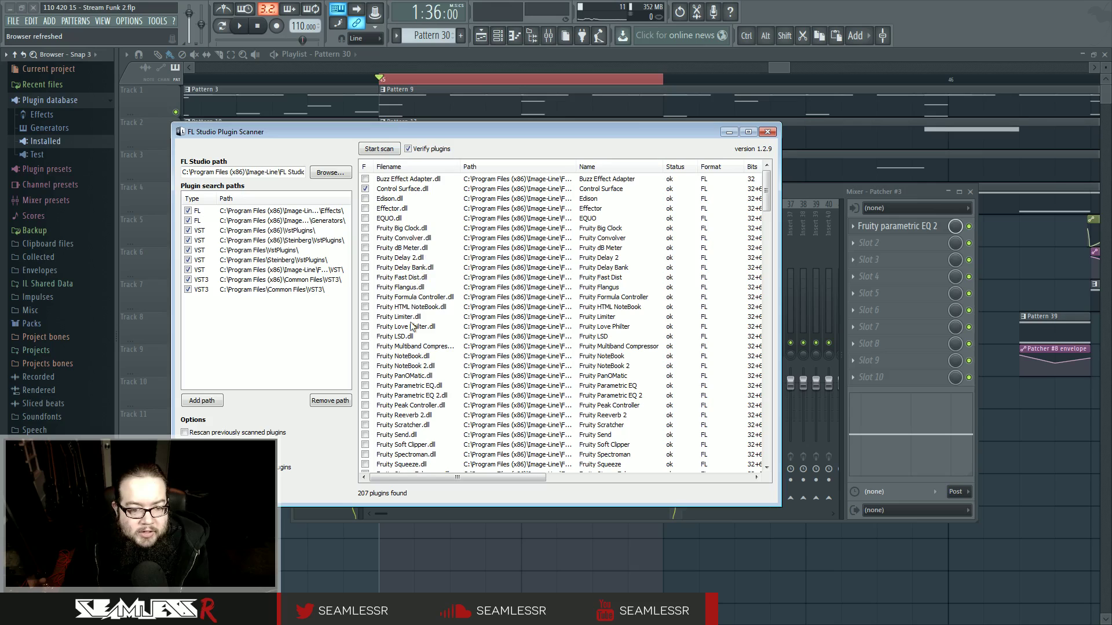
scroll(411, 327, "down", 1)
scroll(413, 320, "down", 2)
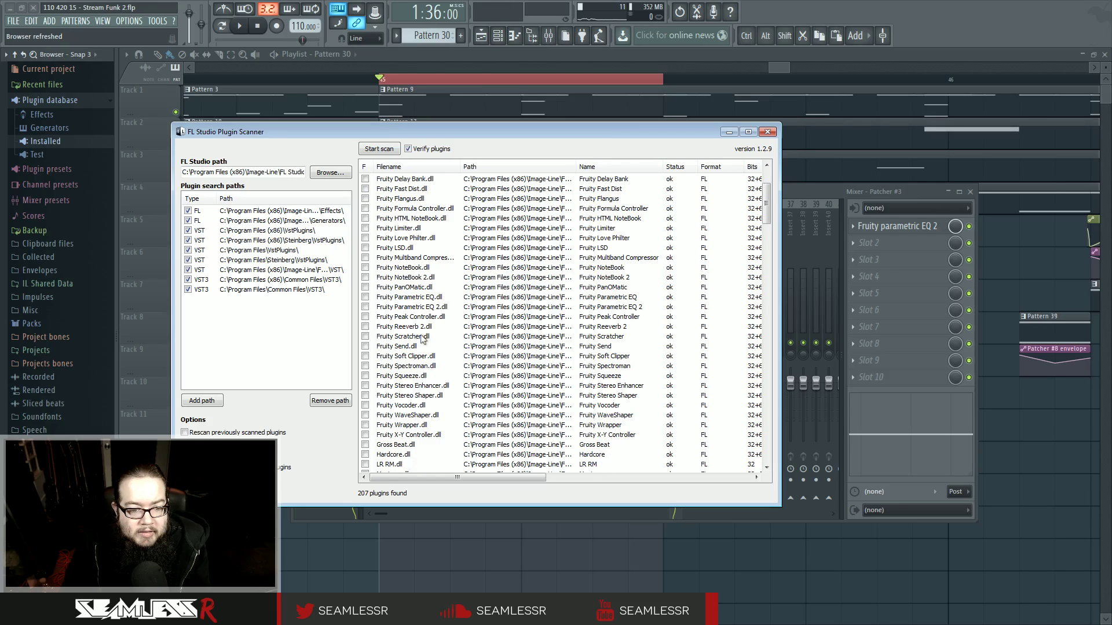
left_click(366, 337)
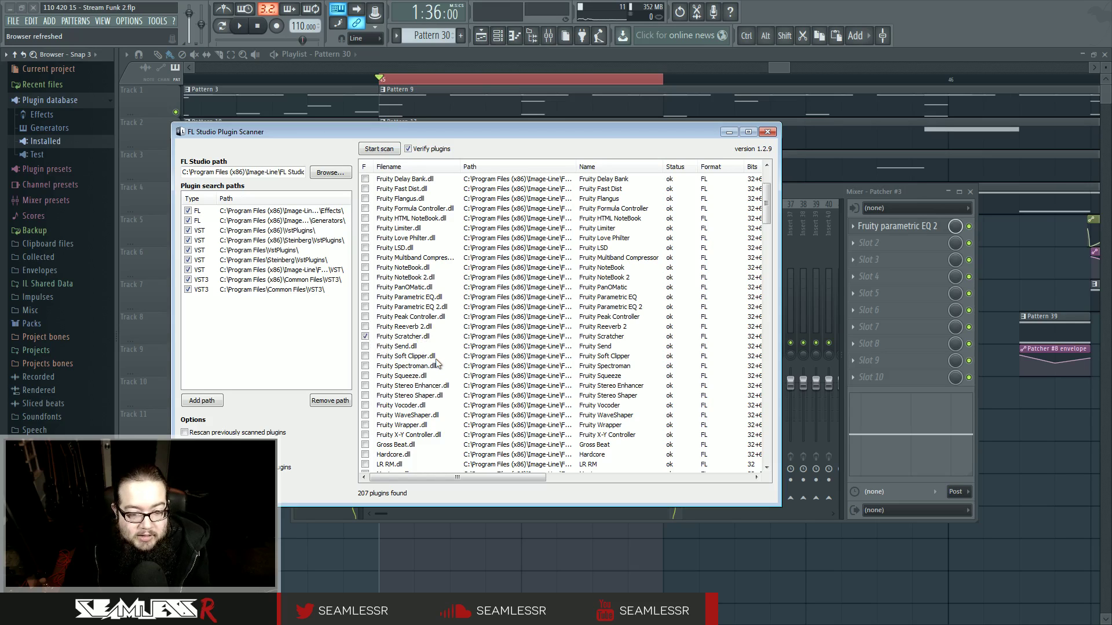
Mark the VST-format Fruity Balance, Fruity Chorus, Fruity Flanger and Fruity Phaser in the F column of the scanned plugins
scroll(436, 363, "down", 6)
scroll(436, 364, "down", 4)
scroll(436, 363, "down", 12)
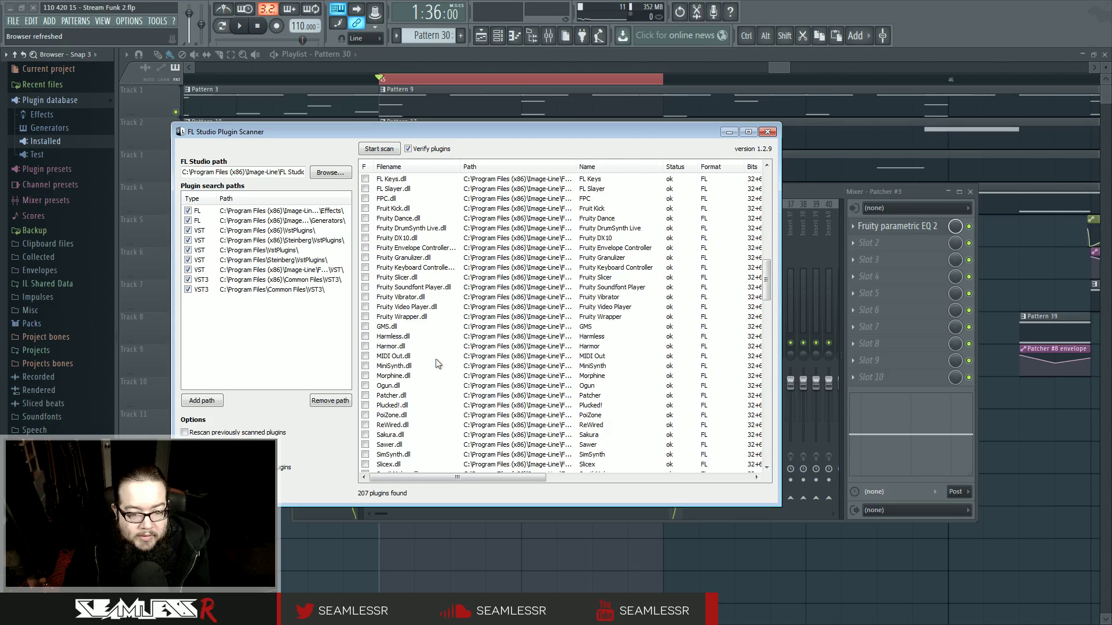
scroll(436, 364, "up", 4)
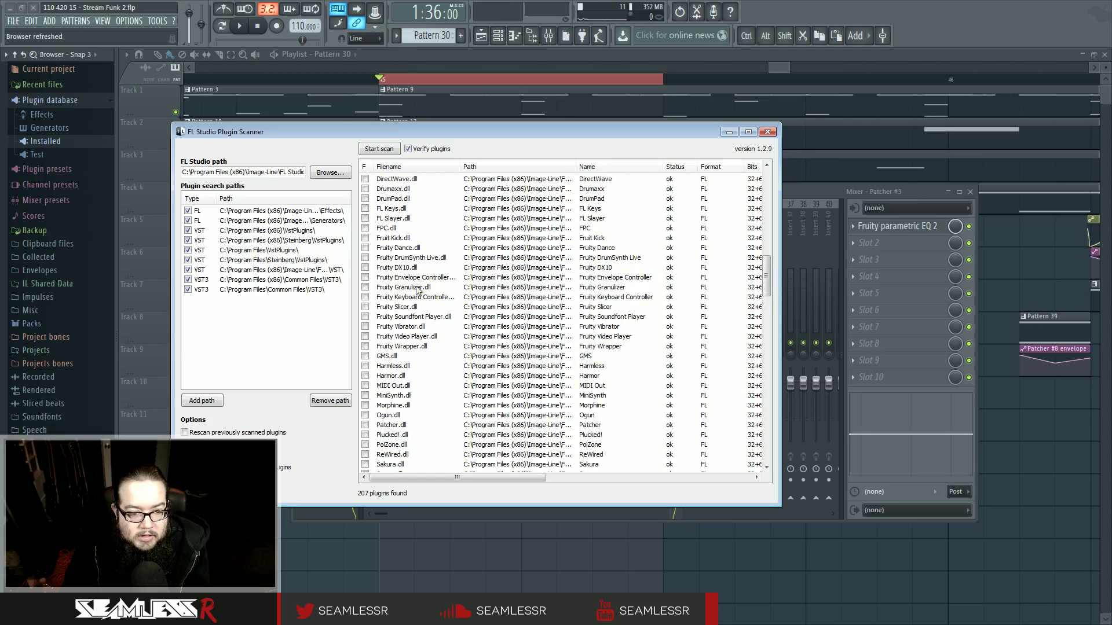
scroll(425, 339, "down", 9)
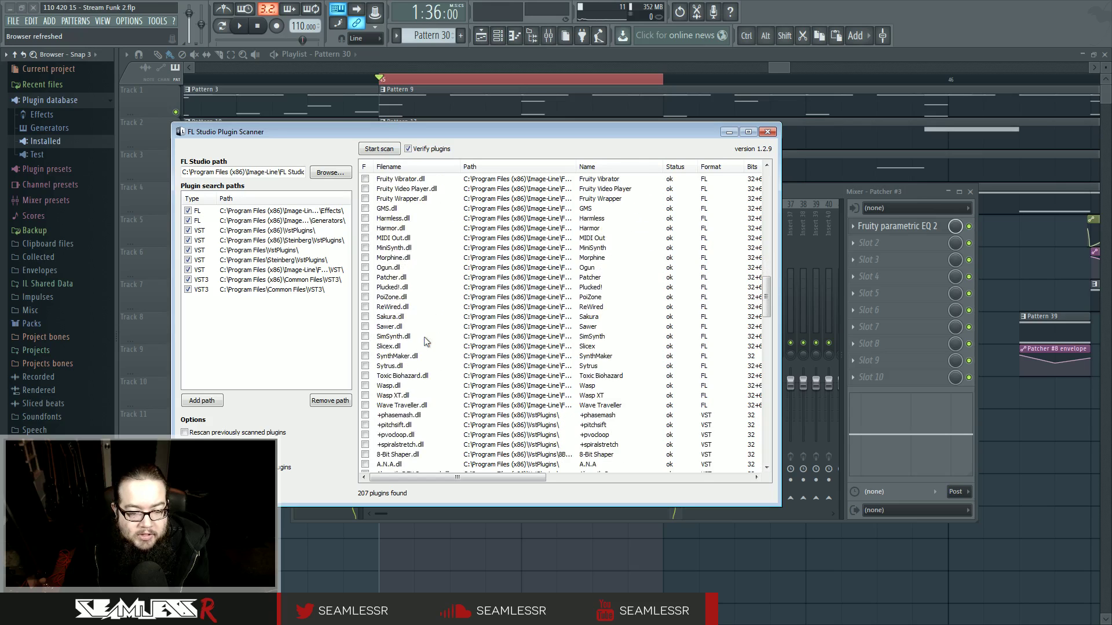
scroll(426, 340, "down", 9)
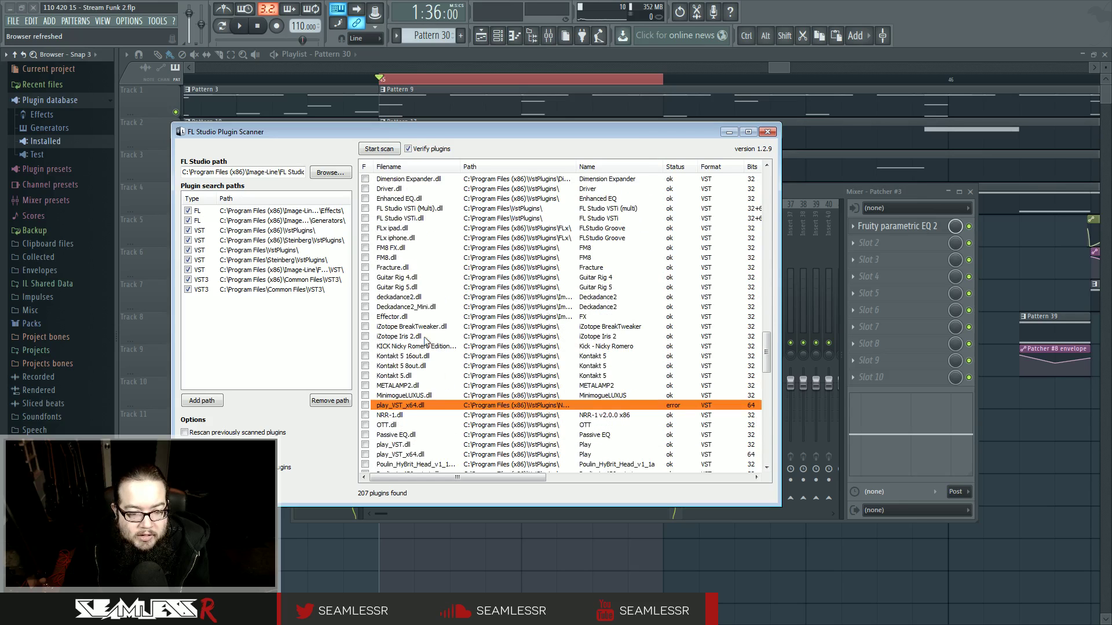
scroll(425, 340, "down", 15)
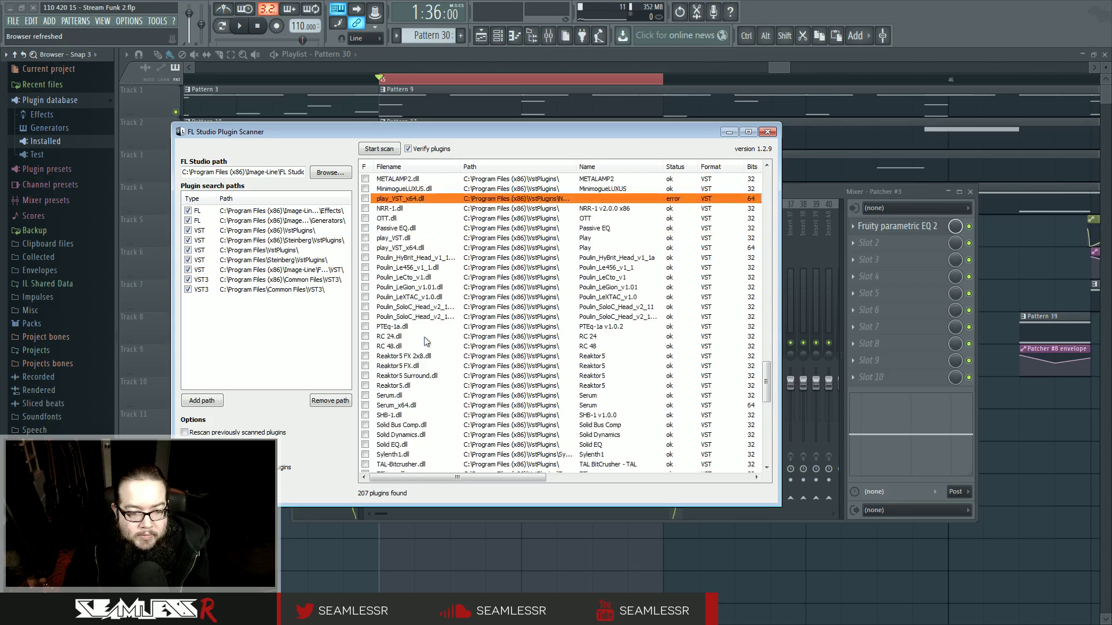
scroll(425, 341, "down", 4)
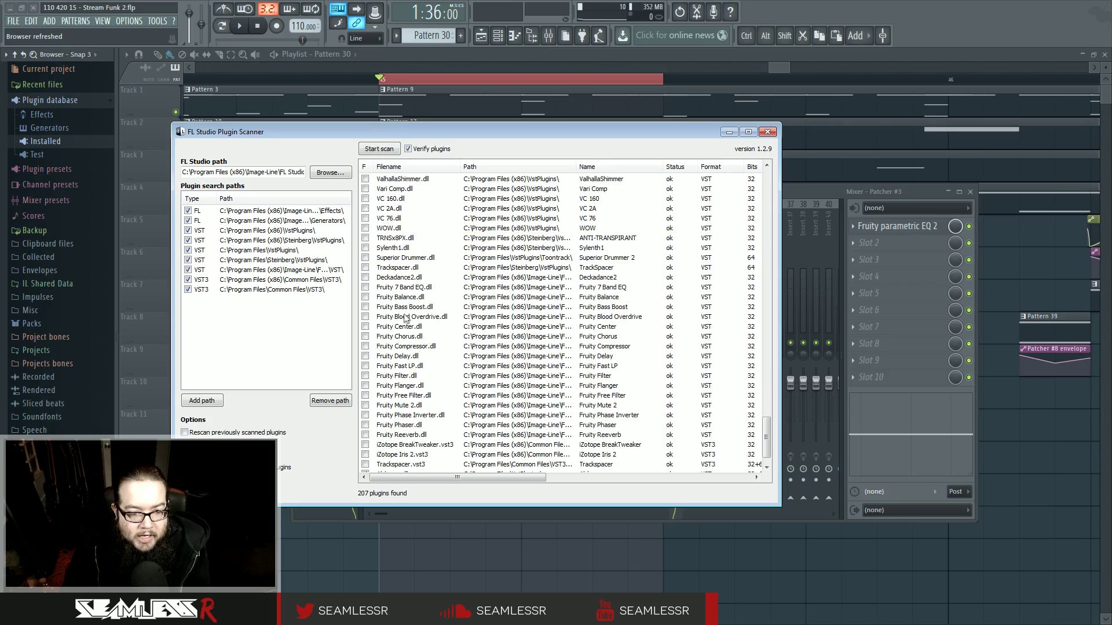
left_click(365, 297)
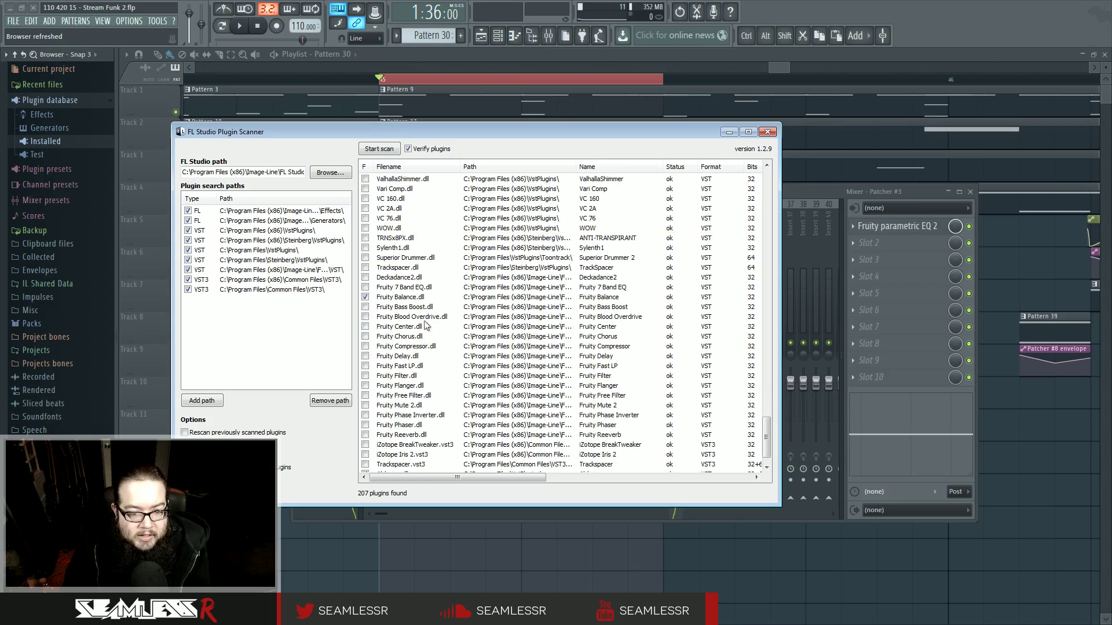
left_click(364, 336)
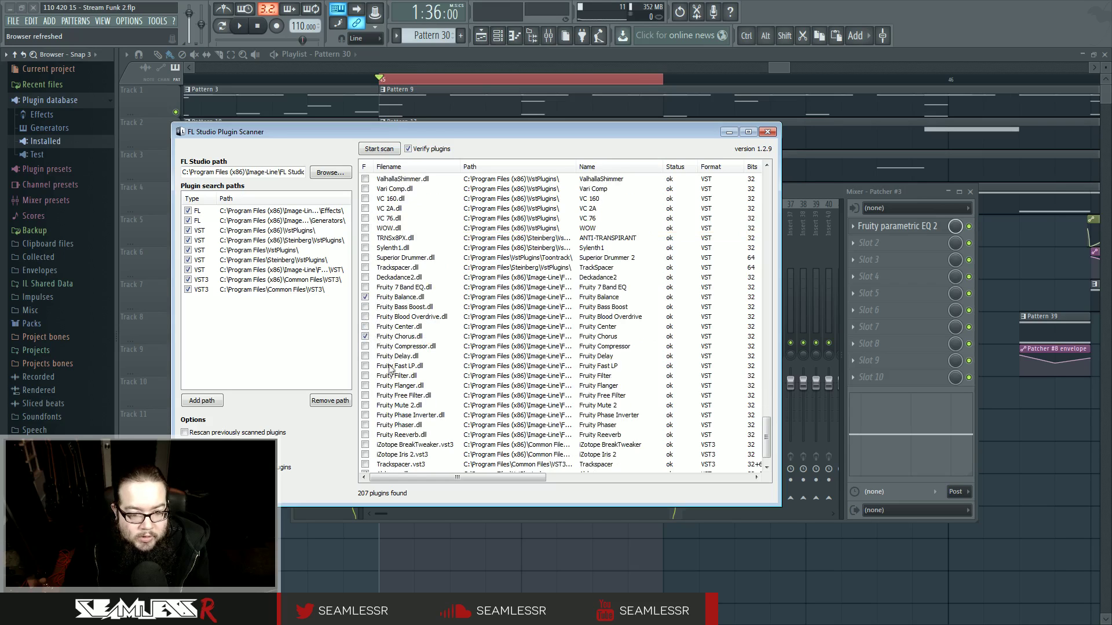
left_click(364, 386)
left_click(365, 425)
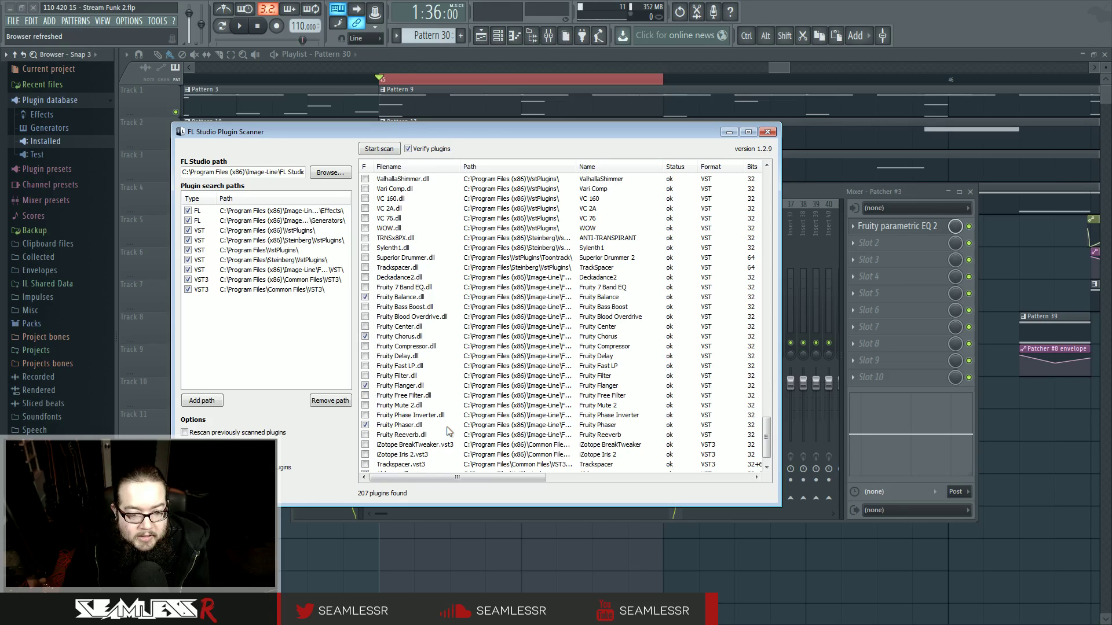
Check the remaining scanned plugins and close the FL Studio Plugin Scanner
scroll(451, 432, "down", 1)
scroll(451, 431, "up", 5)
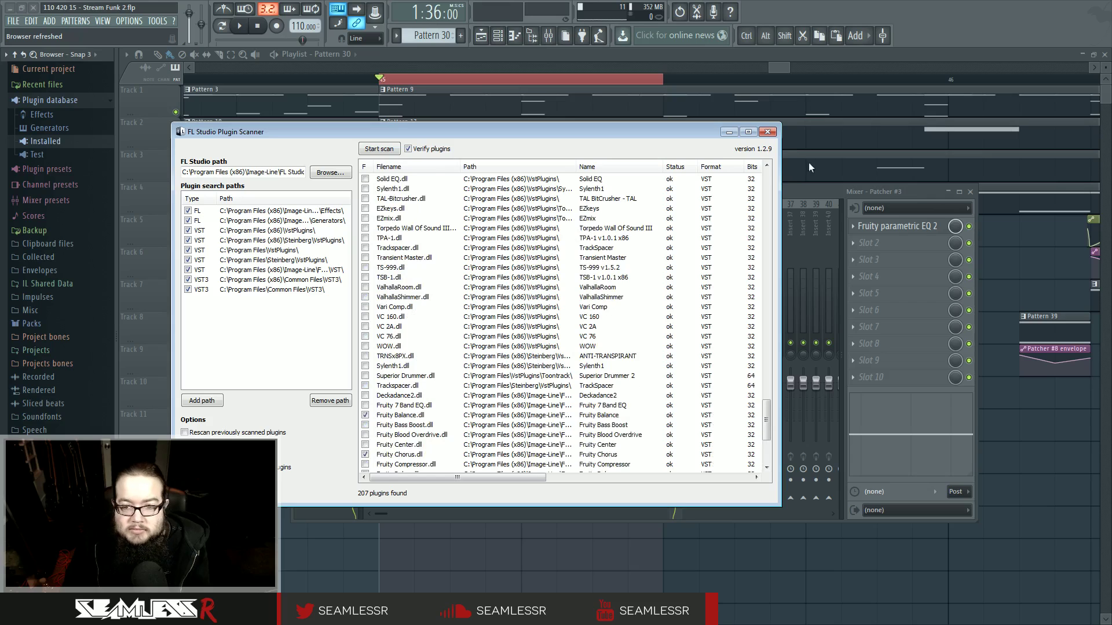
left_click(769, 134)
left_click(704, 464)
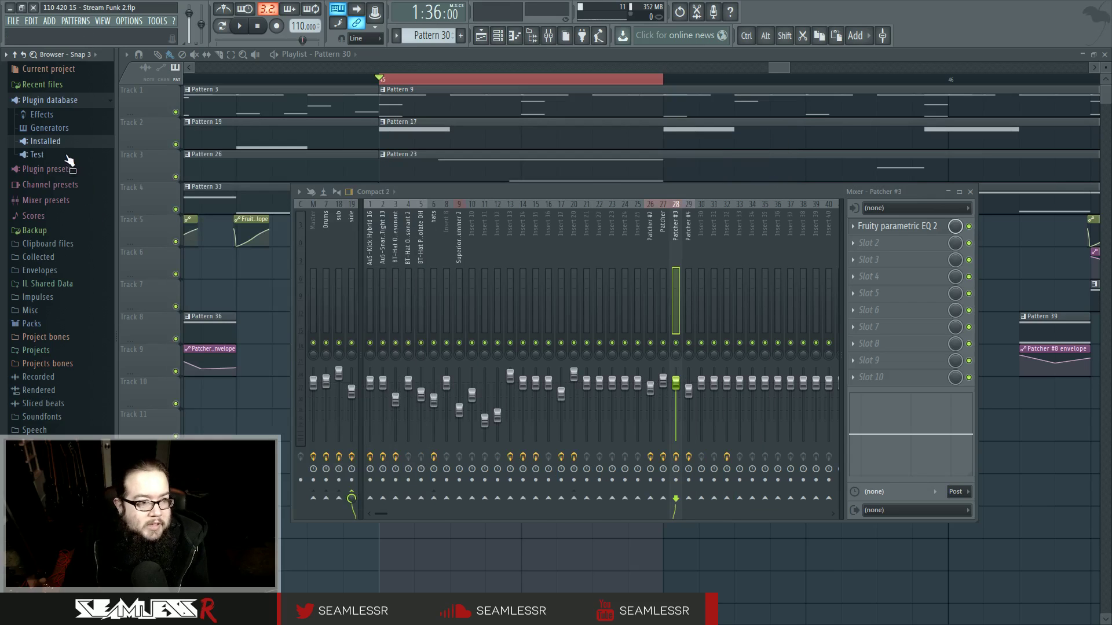
Look through the plugin database's generator categories and the VST folder of installed generators
left_click(76, 129)
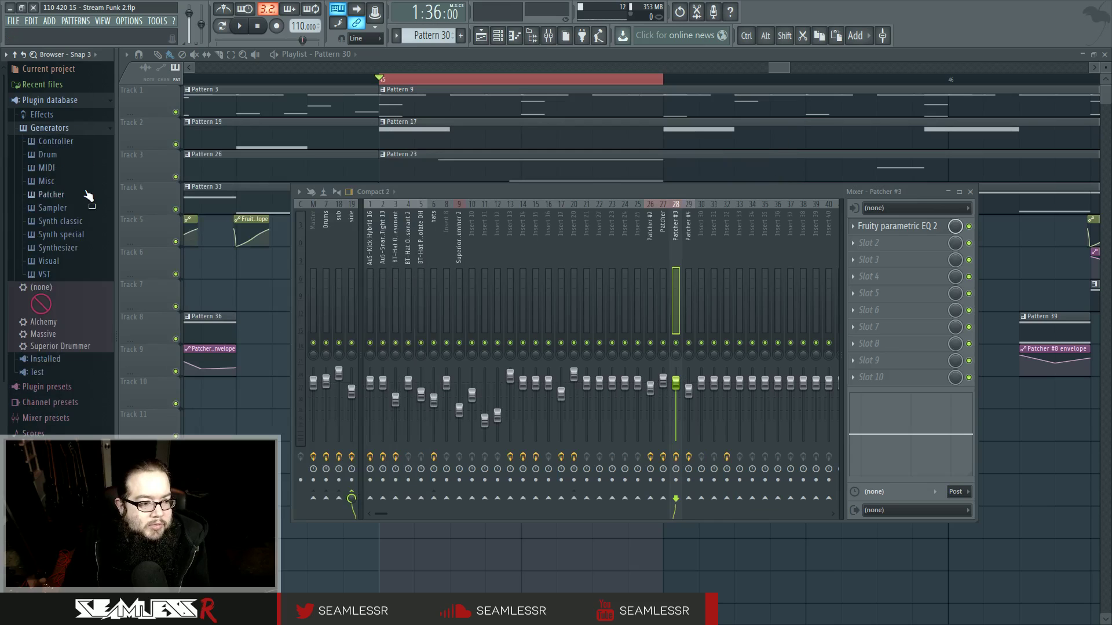
left_click(84, 129)
left_click(84, 141)
left_click(84, 167)
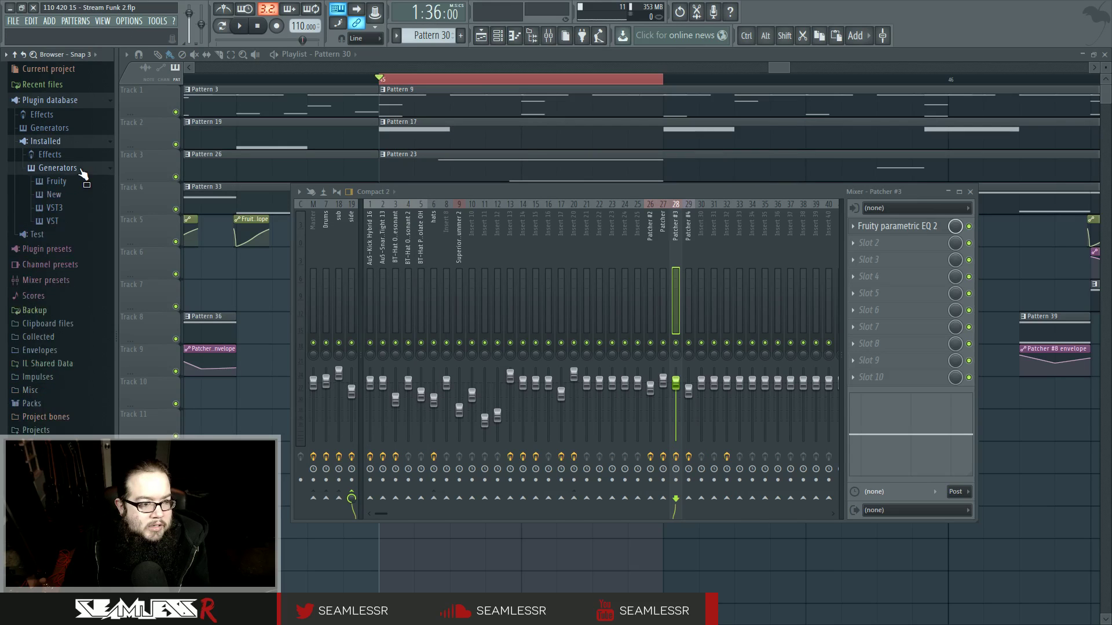
left_click(85, 222)
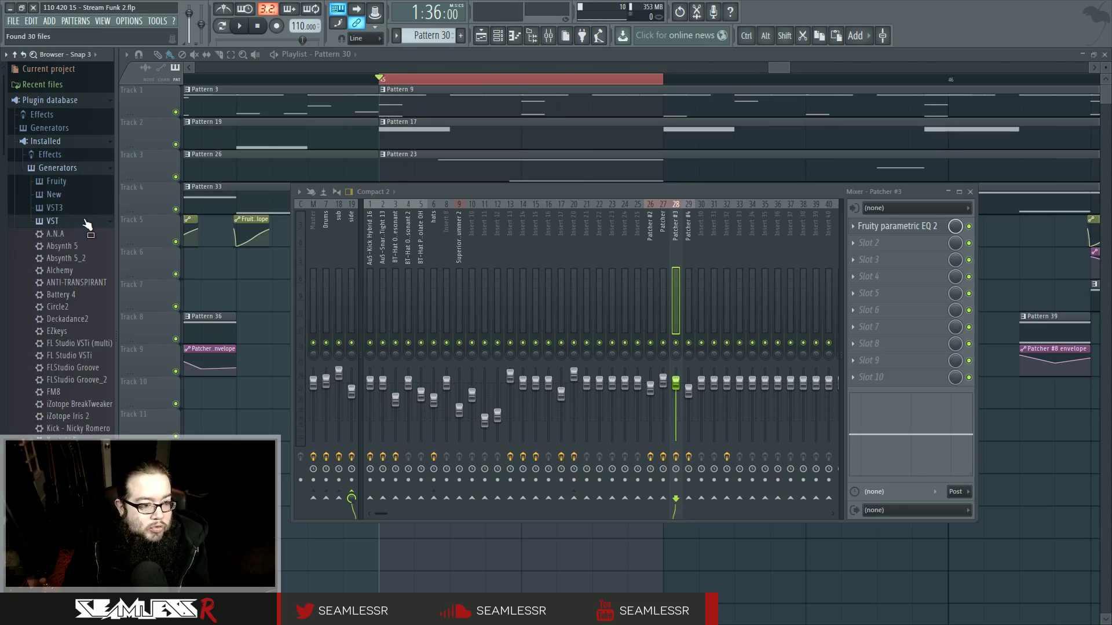
left_click(87, 225)
Look through the Fruity folder of installed generators in the plugin database, then collapse it
left_click(89, 183)
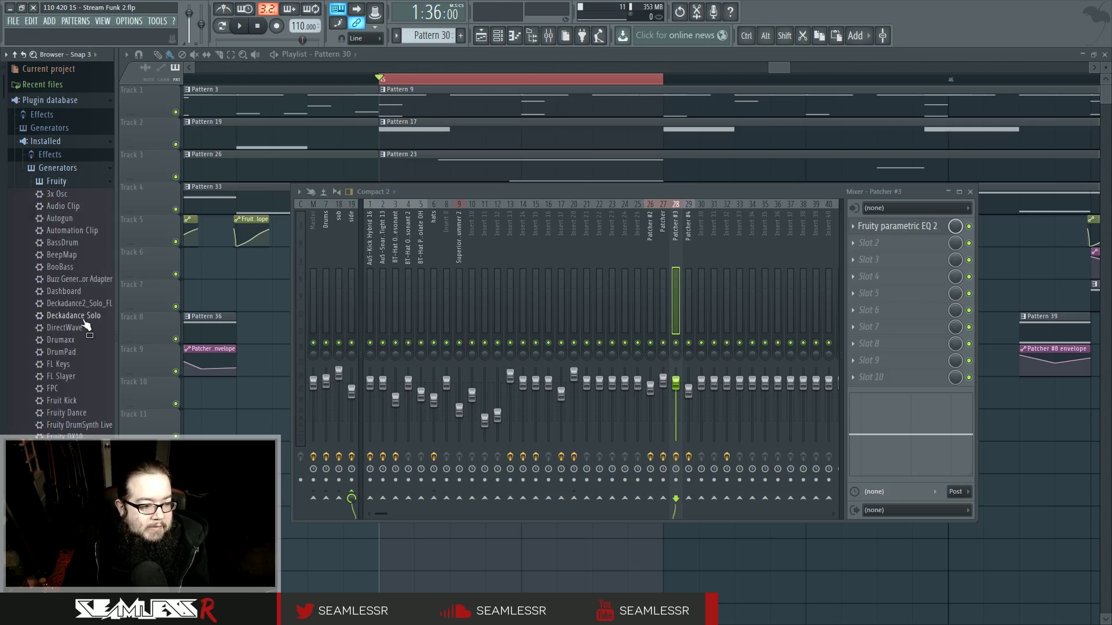
scroll(109, 362, "down", 6)
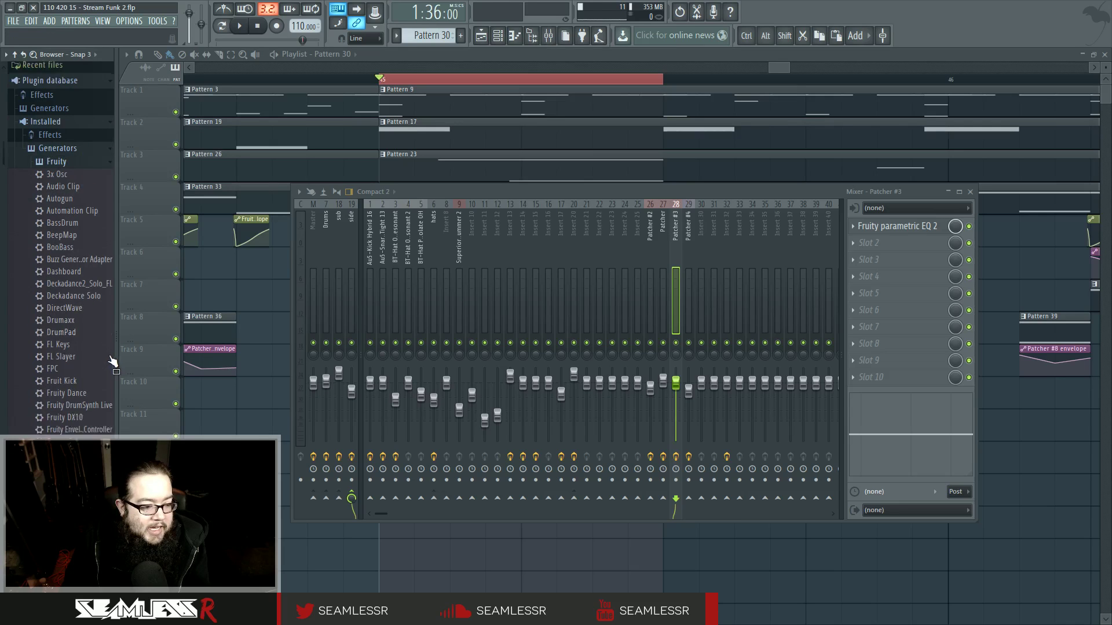
scroll(107, 357, "down", 3)
scroll(103, 349, "up", 9)
left_click(70, 184)
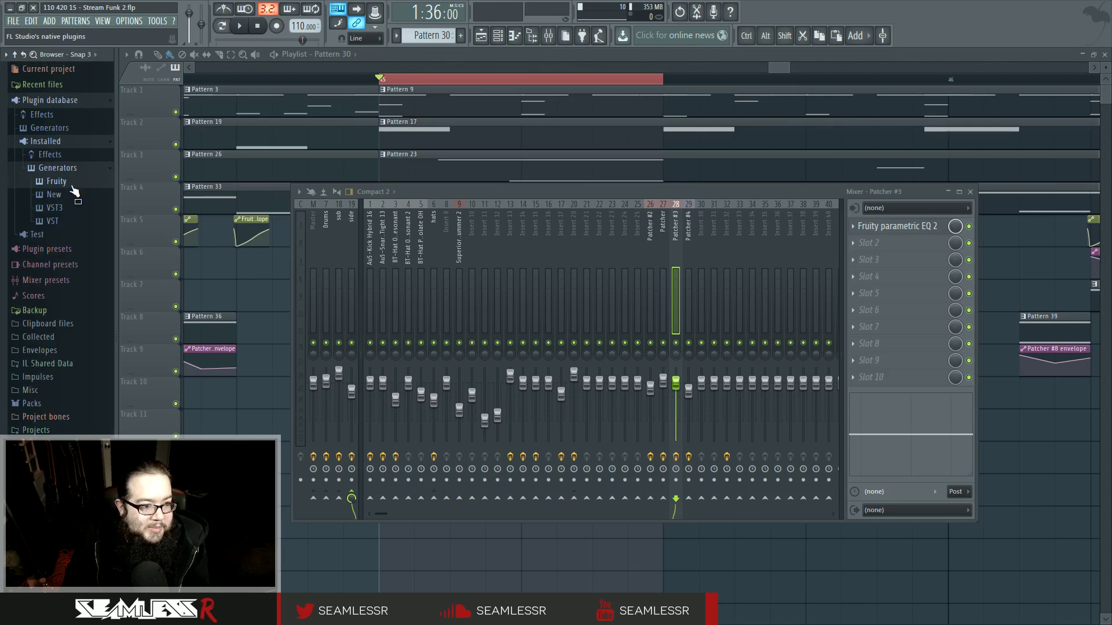